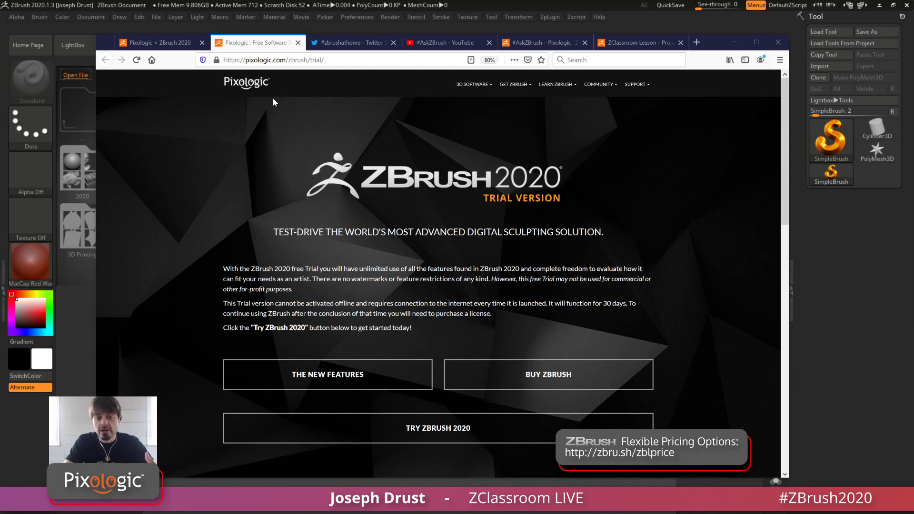
Review the ZBrush 2020 and ZBrushCore 2020 store pages and the Project Primitive lesson page, and return to ZBrush
{"action": "left_click", "coordinate": [153, 42]}
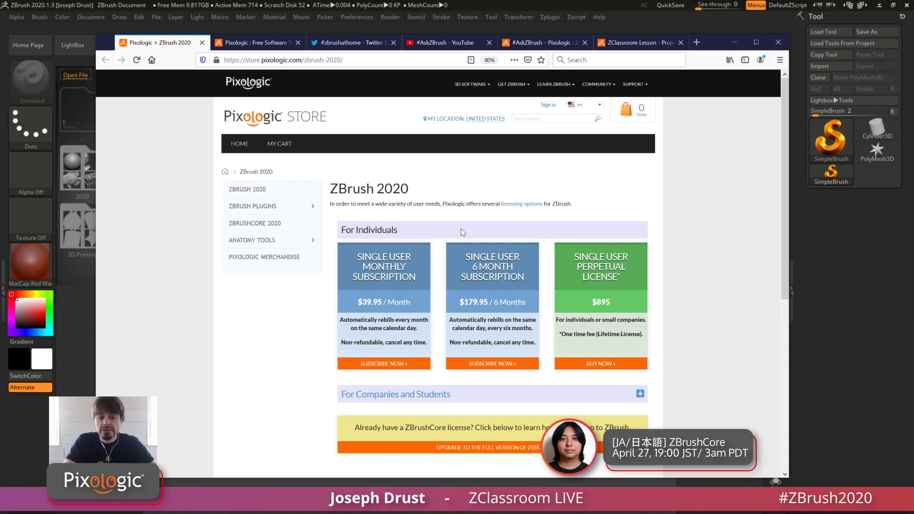
{"action": "left_click", "coordinate": [266, 223]}
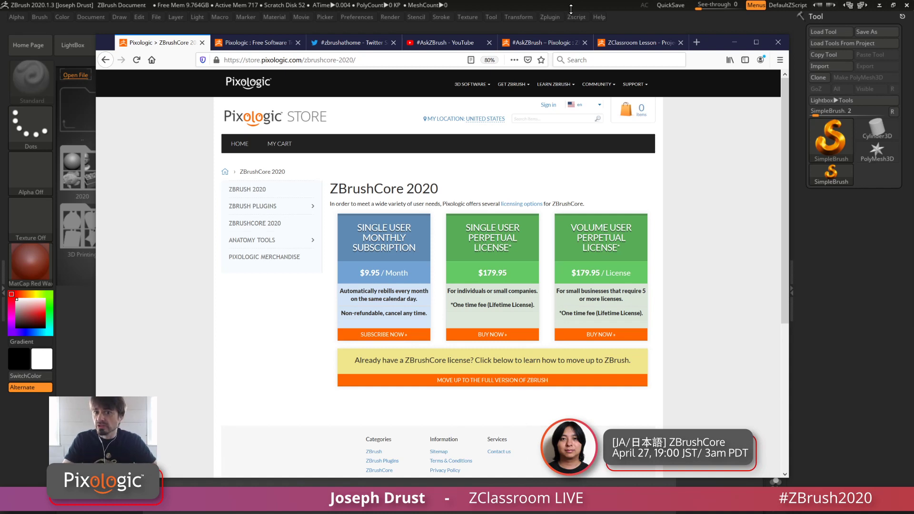
{"action": "left_click", "coordinate": [647, 43]}
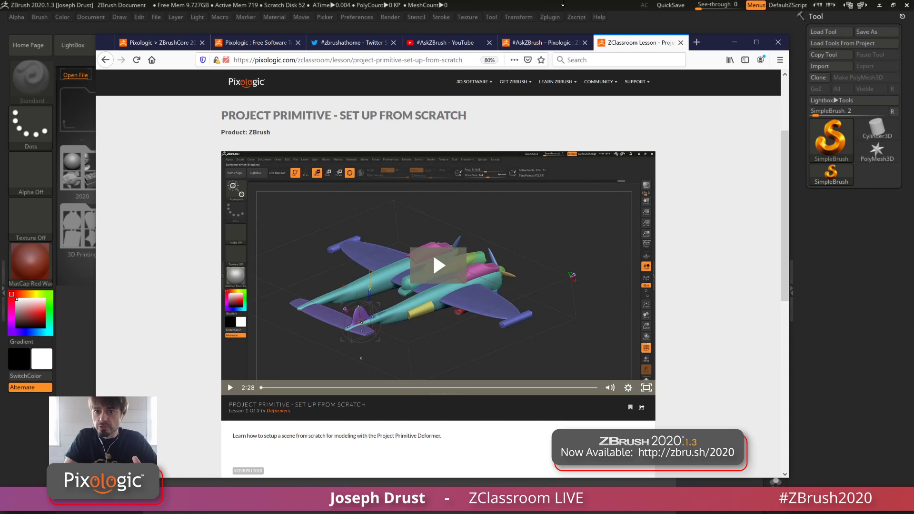
{"action": "left_click", "coordinate": [583, 4]}
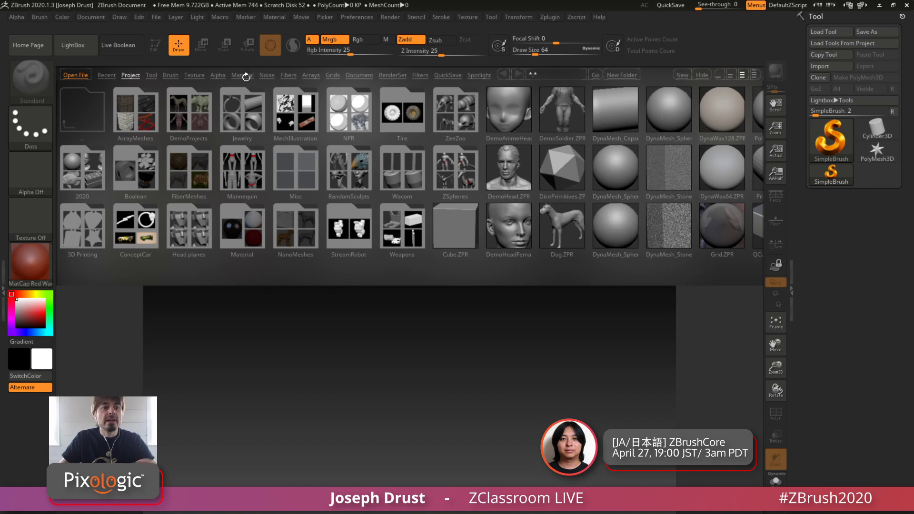
Browse the LightBox recent files and sample projects, including the DemoHead project
{"action": "left_click", "coordinate": [106, 75]}
{"action": "left_click", "coordinate": [130, 75]}
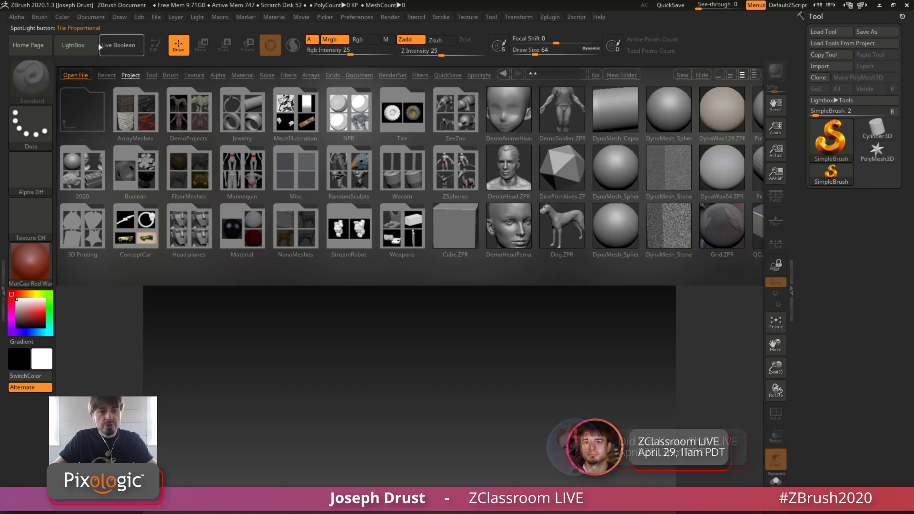
{"action": "left_click", "coordinate": [84, 48]}
{"action": "left_click", "coordinate": [83, 45]}
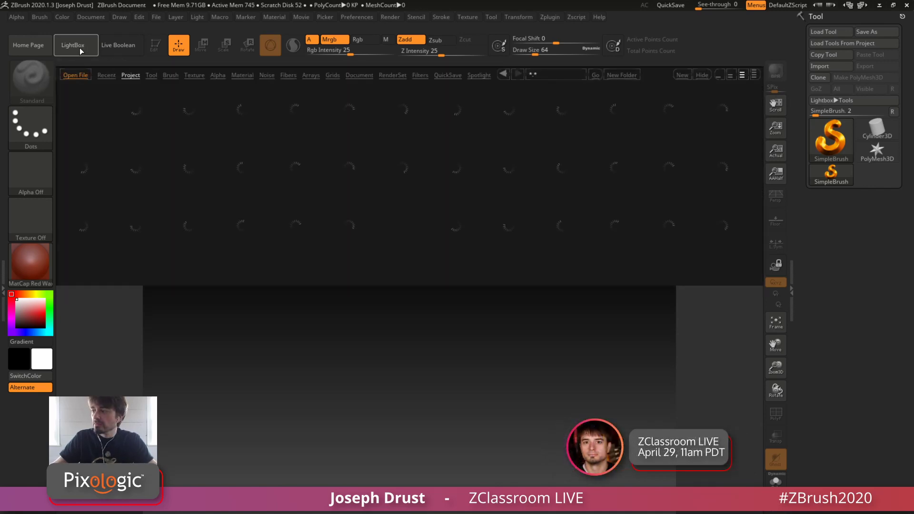
{"action": "left_click", "coordinate": [80, 45]}
{"action": "left_click", "coordinate": [79, 44]}
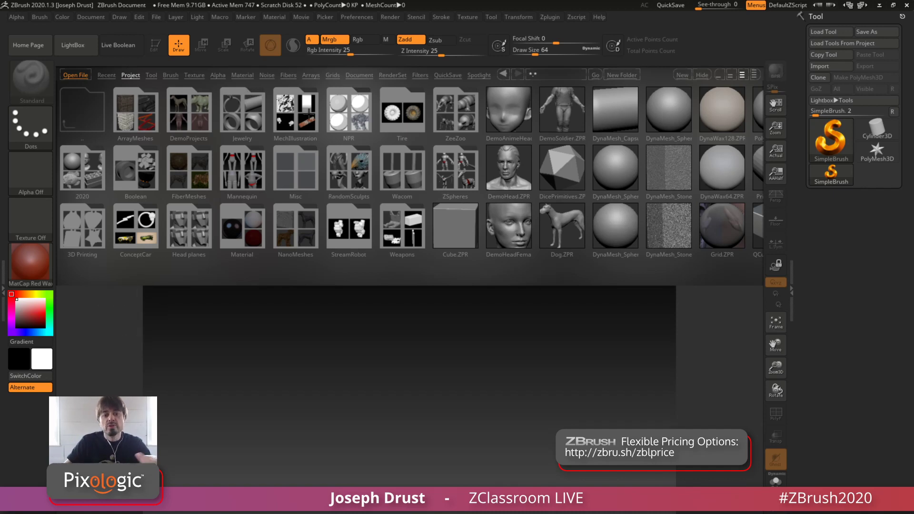
{"action": "left_click", "coordinate": [505, 181]}
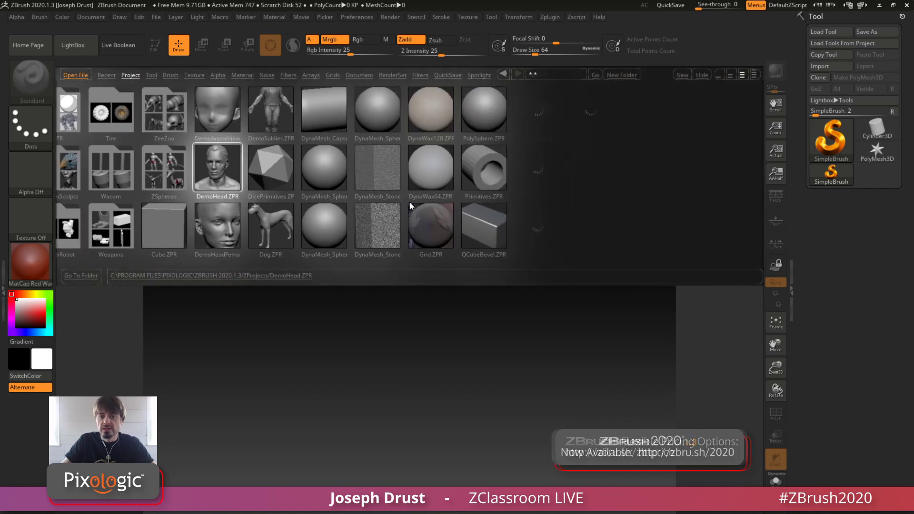
{"action": "left_click_drag", "start_coordinate": [447, 187], "coordinate": [524, 140]}
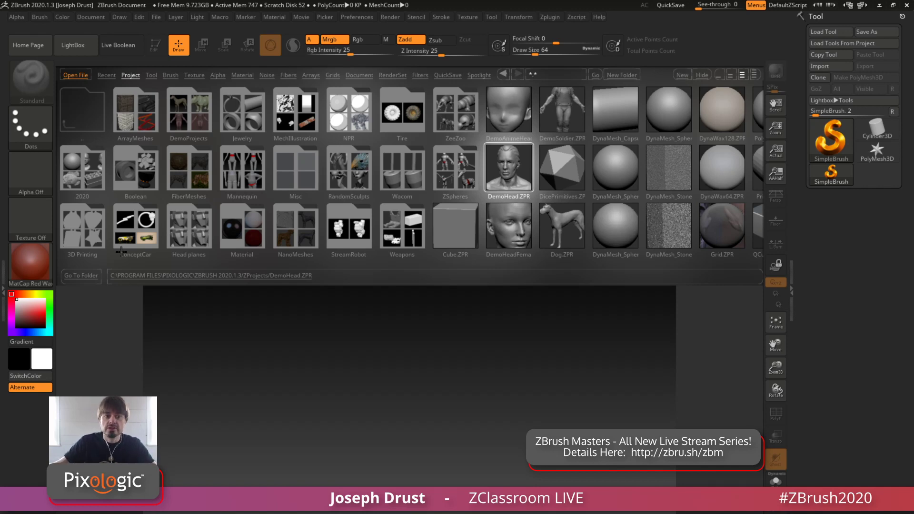
Open the DynaMesh_Sphere_128 sample project from the LightBox project library
{"action": "left_click", "coordinate": [129, 75]}
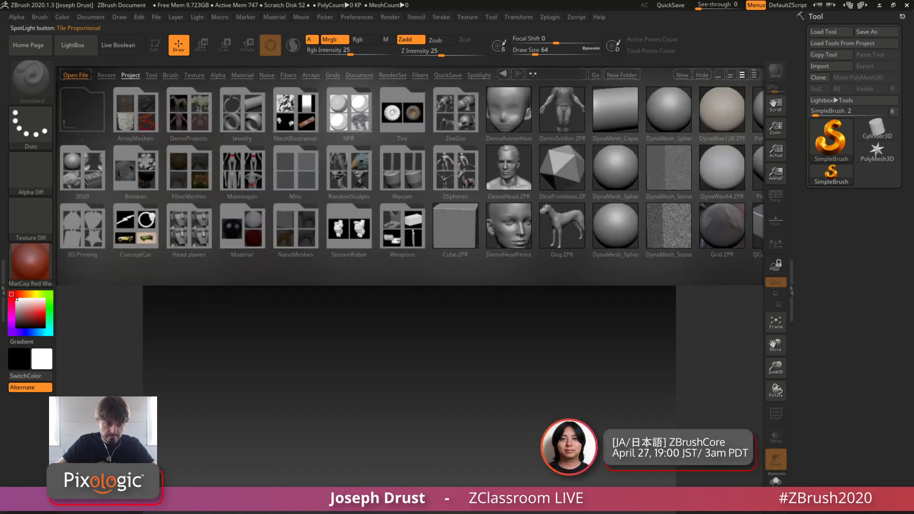
{"action": "left_click", "coordinate": [125, 176]}
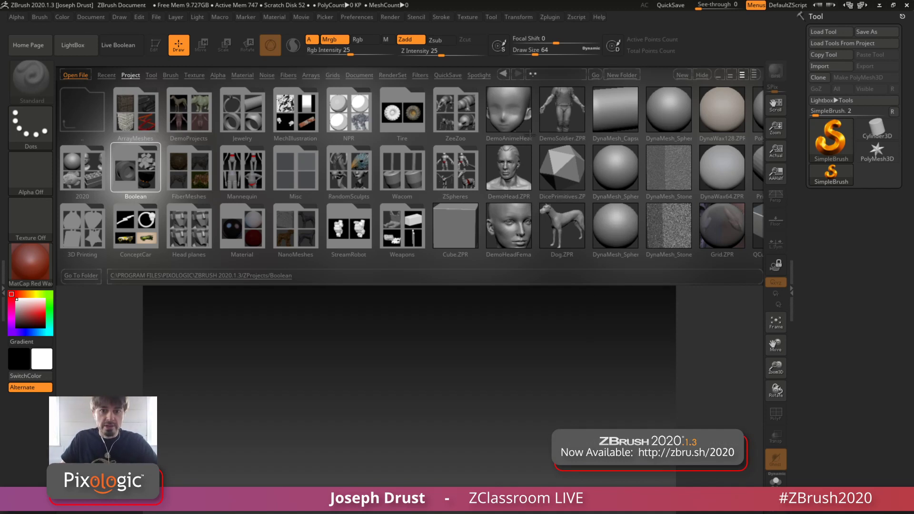
{"action": "left_click", "coordinate": [611, 168]}
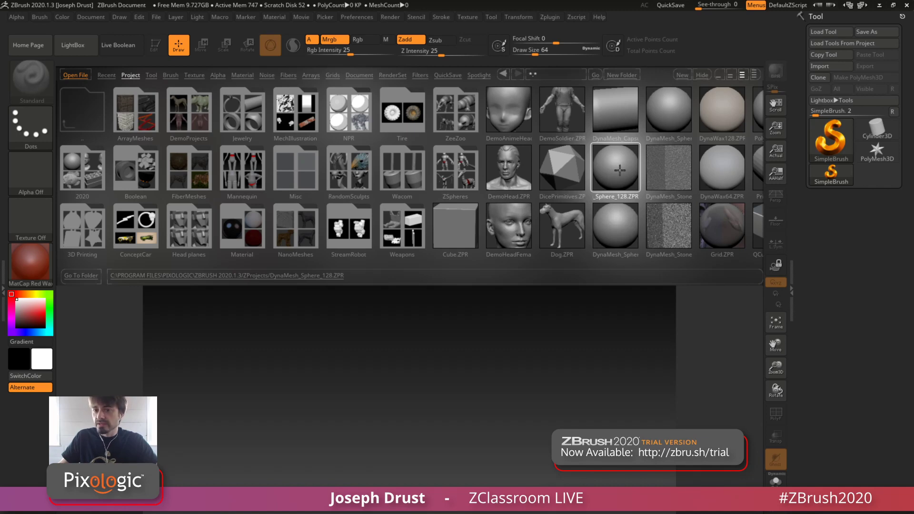
{"action": "double_click", "coordinate": [614, 175]}
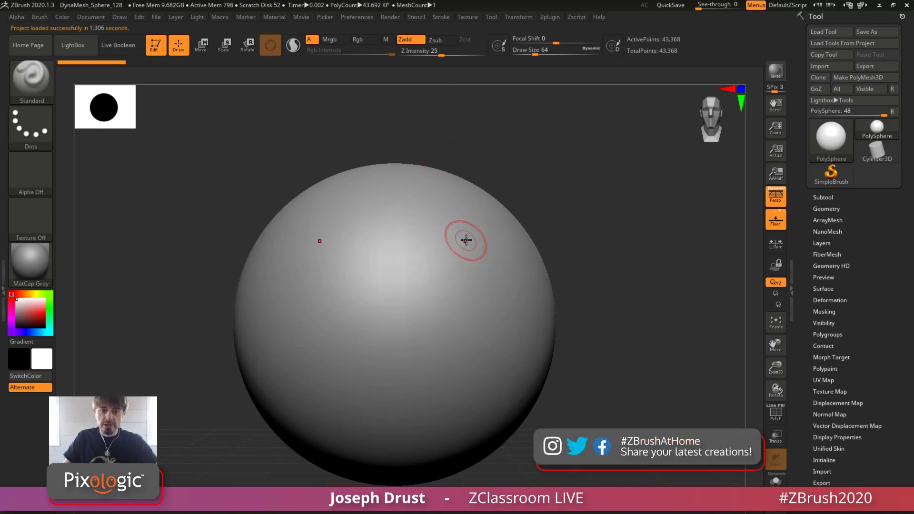
Sculpt a mirrored Standard brush test stroke on the sphere's upper front, practise moving and scaling the view, and undo the stroke
{"action": "left_click_drag", "start_coordinate": [466, 239], "coordinate": [447, 333]}
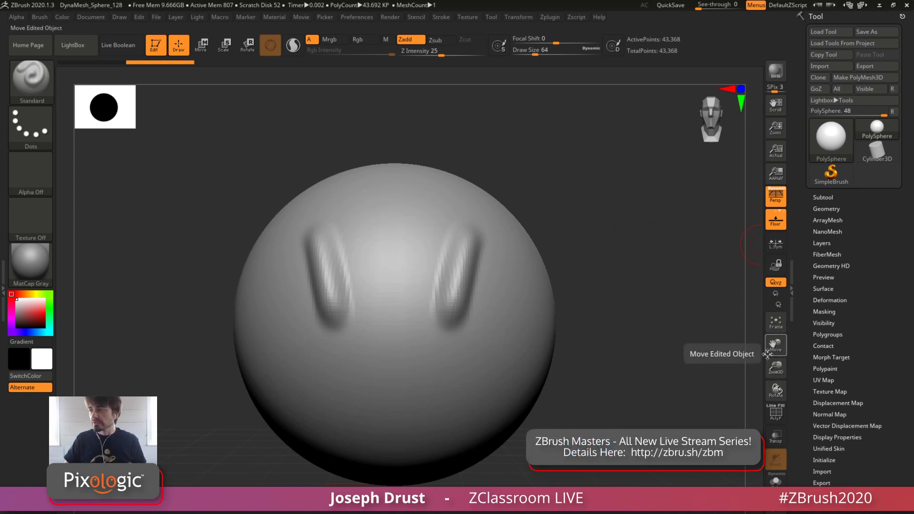
{"action": "left_click_drag", "start_coordinate": [772, 343], "coordinate": [786, 333]}
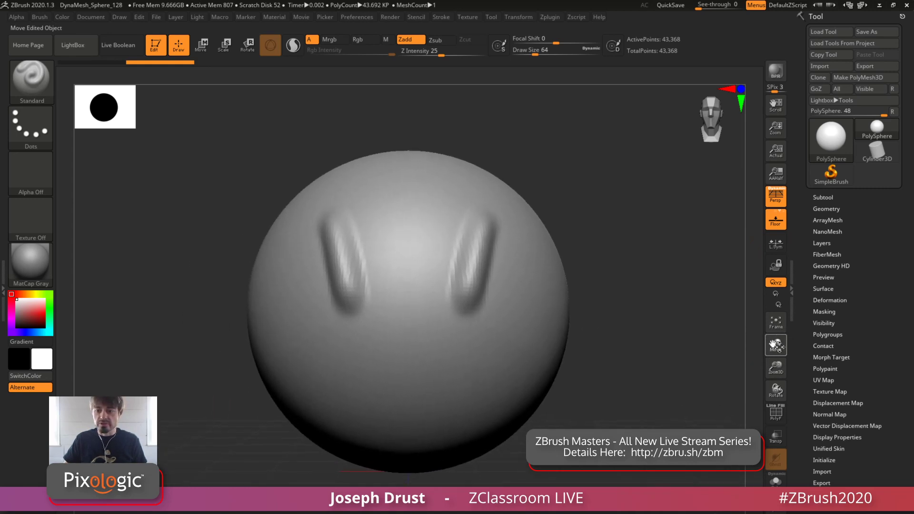
{"action": "left_click_drag", "start_coordinate": [775, 367], "coordinate": [774, 388]}
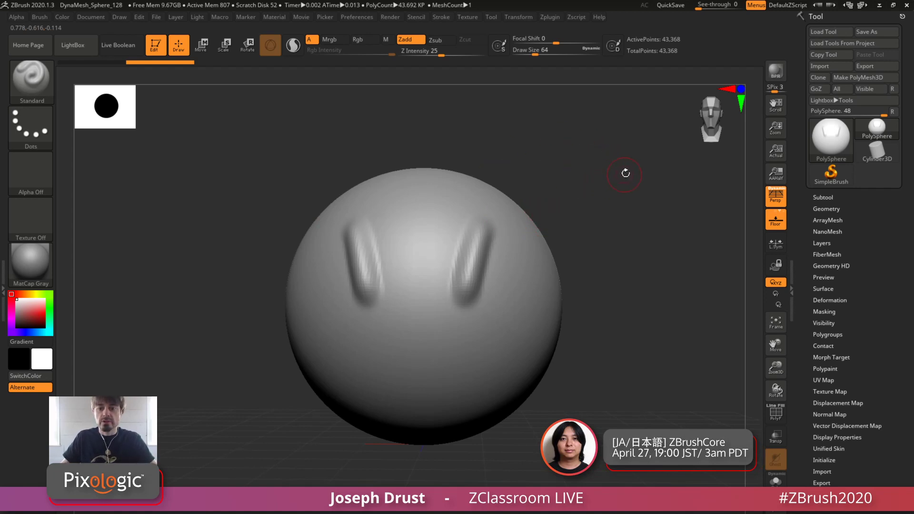
{"action": "left_click_drag", "start_coordinate": [624, 172], "coordinate": [629, 218]}
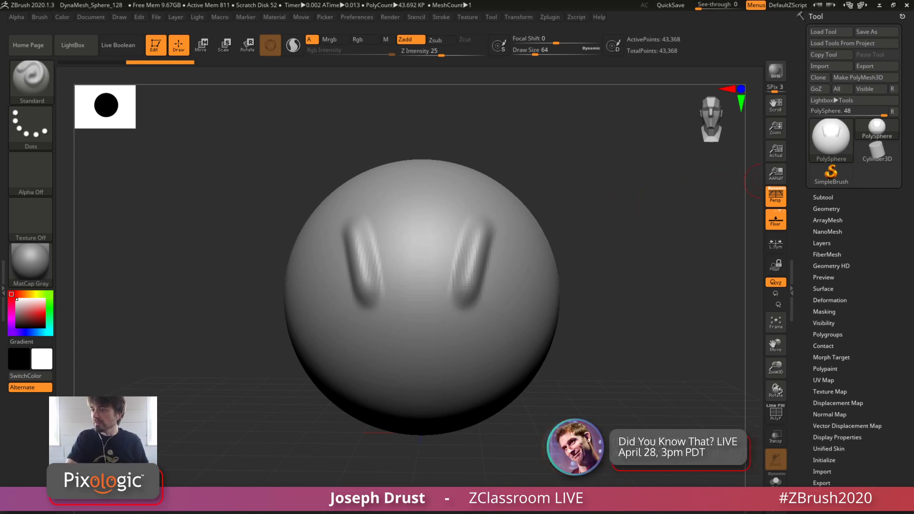
{"action": "left_click_drag", "start_coordinate": [533, 188], "coordinate": [210, 162]}
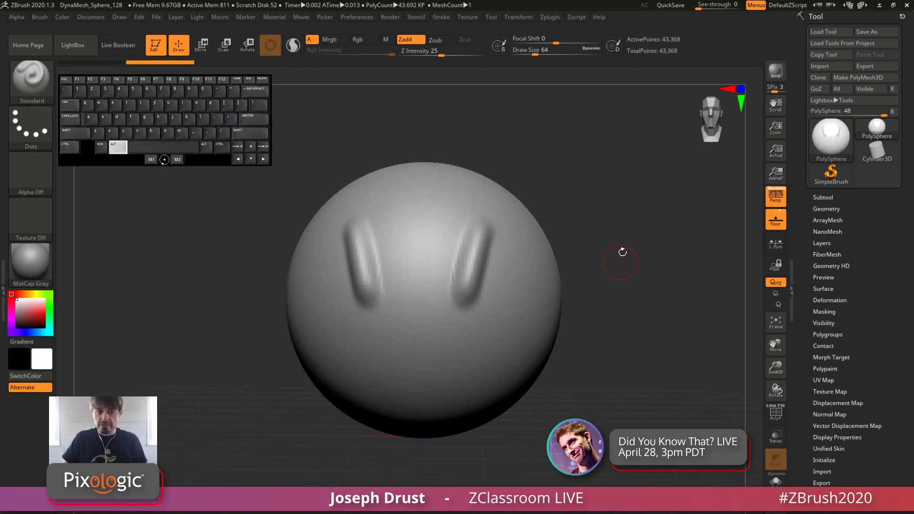
{"action": "left_click_drag", "start_coordinate": [633, 245], "coordinate": [614, 228], "text": "alt"}
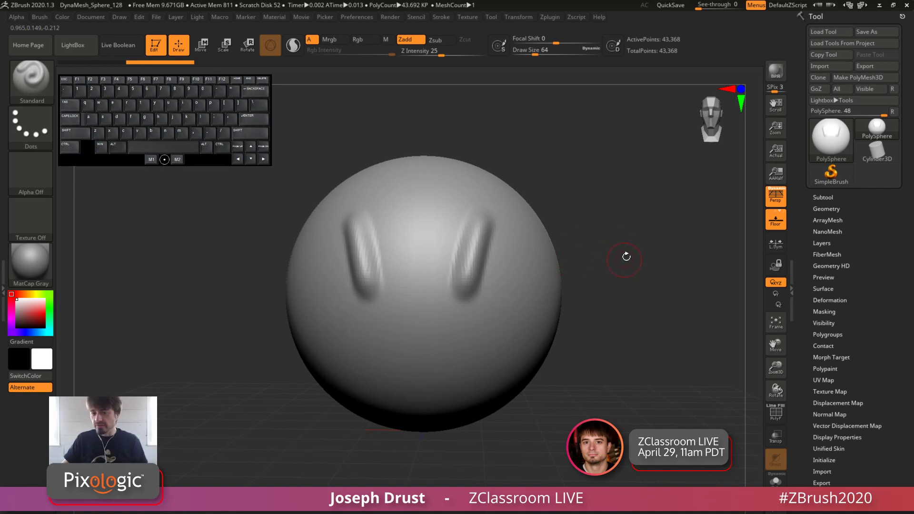
{"action": "left_click_drag", "start_coordinate": [638, 227], "coordinate": [632, 229], "text": "alt"}
{"action": "left_click_drag", "start_coordinate": [776, 364], "coordinate": [775, 367]}
{"action": "left_click_drag", "start_coordinate": [617, 253], "coordinate": [634, 228], "text": "alt"}
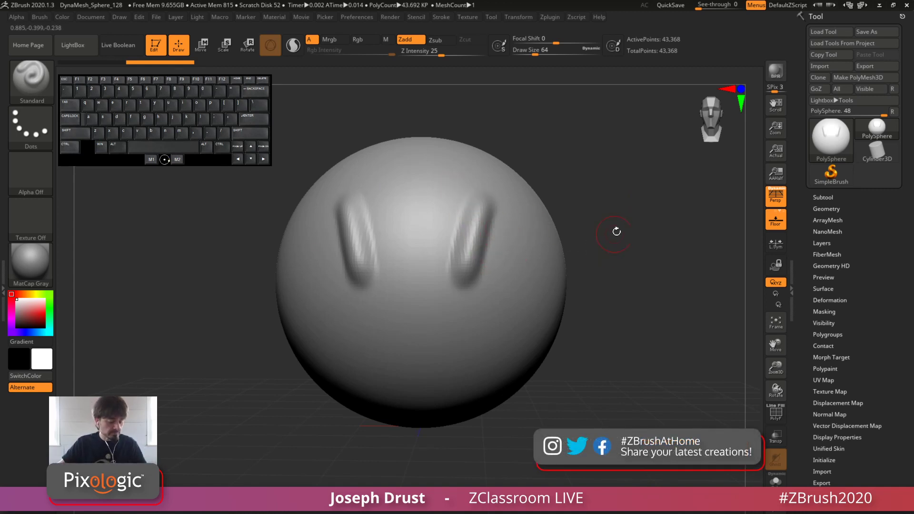
{"action": "left_click_drag", "start_coordinate": [653, 226], "coordinate": [637, 252]}
{"action": "key", "text": "ctrl+z"}
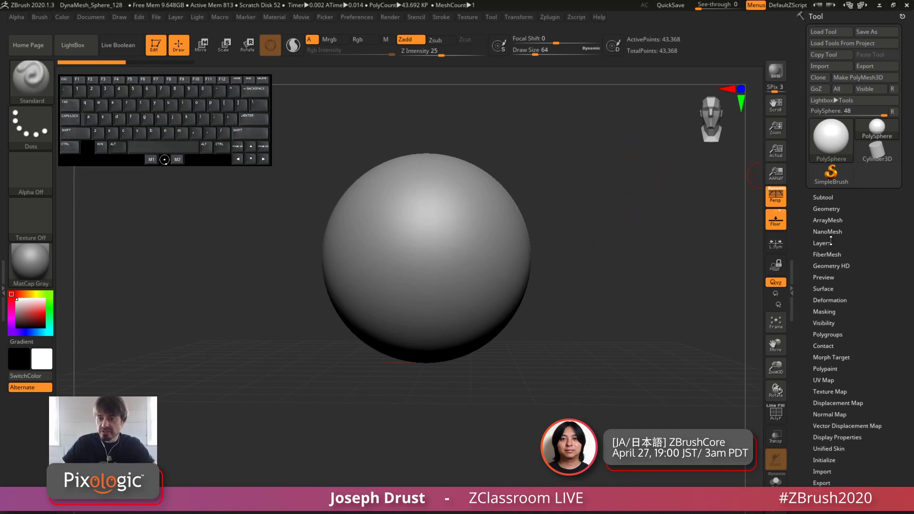
Initialize the mesh as a QCube with a resolution of 2 on each axis and turn on its polyframe display
{"action": "scroll", "coordinate": [828, 24], "scroll_direction": "down", "scroll_amount": 1}
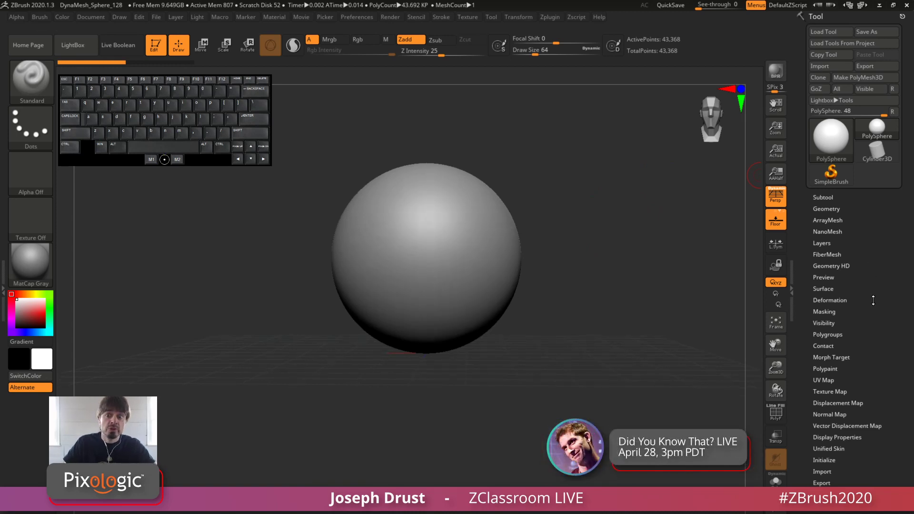
{"action": "scroll", "coordinate": [873, 300], "scroll_direction": "down", "scroll_amount": 5}
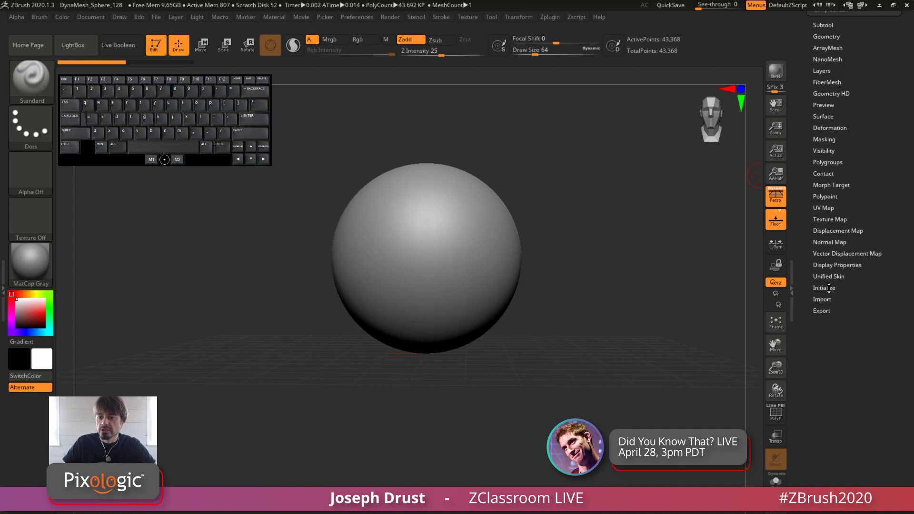
{"action": "left_click", "coordinate": [828, 288]}
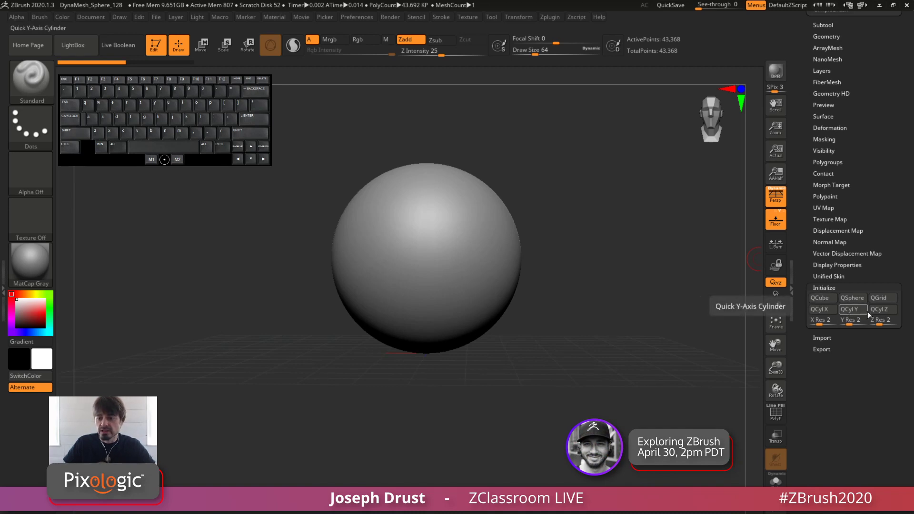
{"action": "left_click", "coordinate": [824, 304]}
{"action": "left_click_drag", "start_coordinate": [579, 331], "coordinate": [616, 380]}
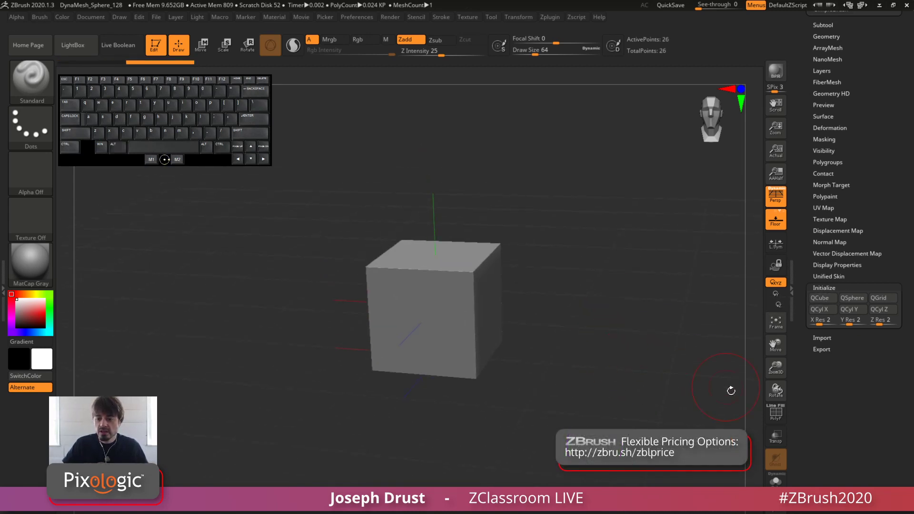
{"action": "left_click", "coordinate": [775, 413]}
{"action": "left_click_drag", "start_coordinate": [586, 262], "coordinate": [567, 285], "text": "alt"}
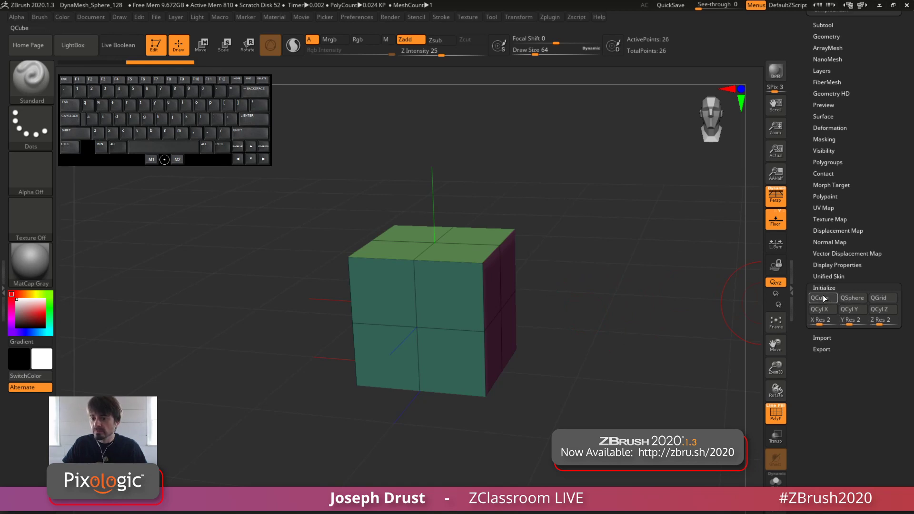
Try the QSphere and QGrid primitives and reinitialize the mesh as a QCube
{"action": "left_click", "coordinate": [851, 300]}
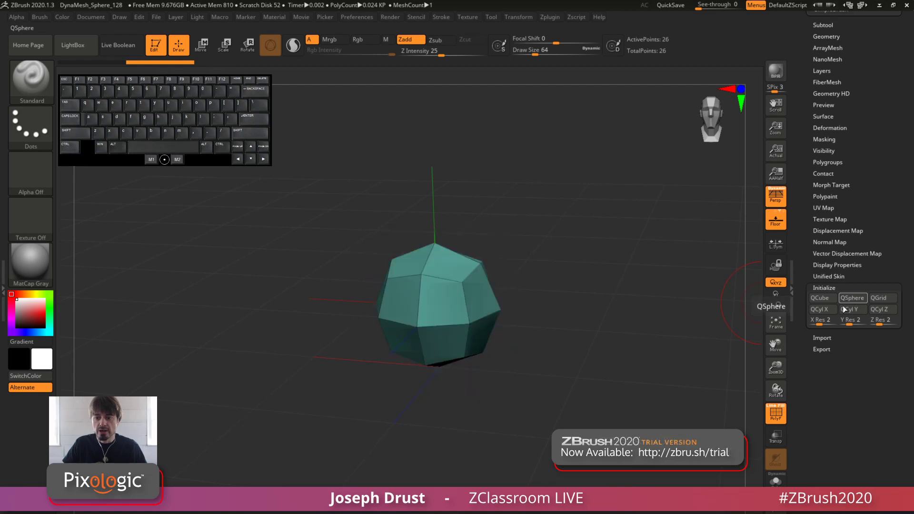
{"action": "left_click", "coordinate": [858, 309]}
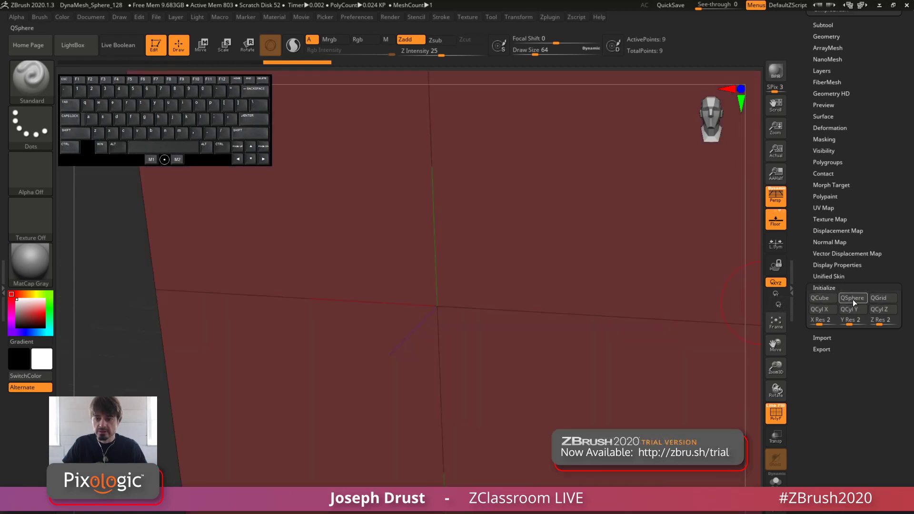
{"action": "left_click", "coordinate": [851, 297]}
{"action": "left_click", "coordinate": [820, 298]}
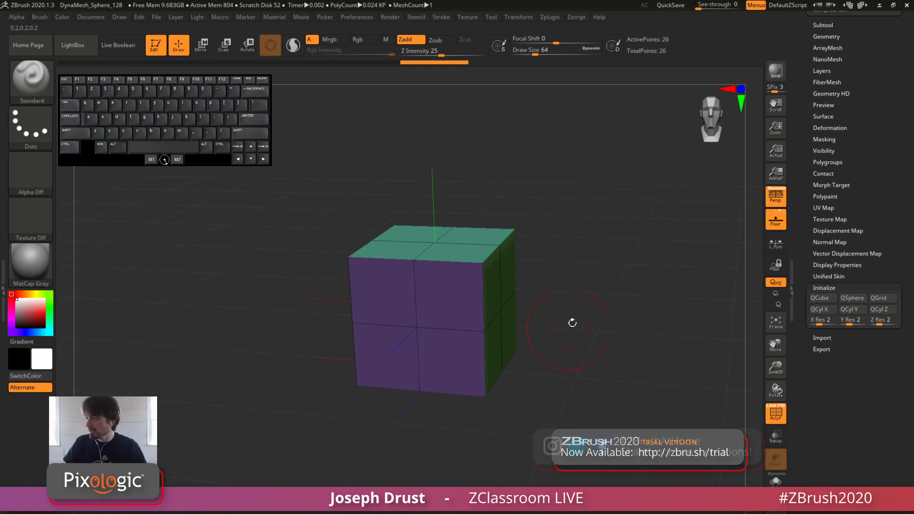
Hide the floor grid around the cube
{"action": "left_click_drag", "start_coordinate": [609, 284], "coordinate": [621, 277]}
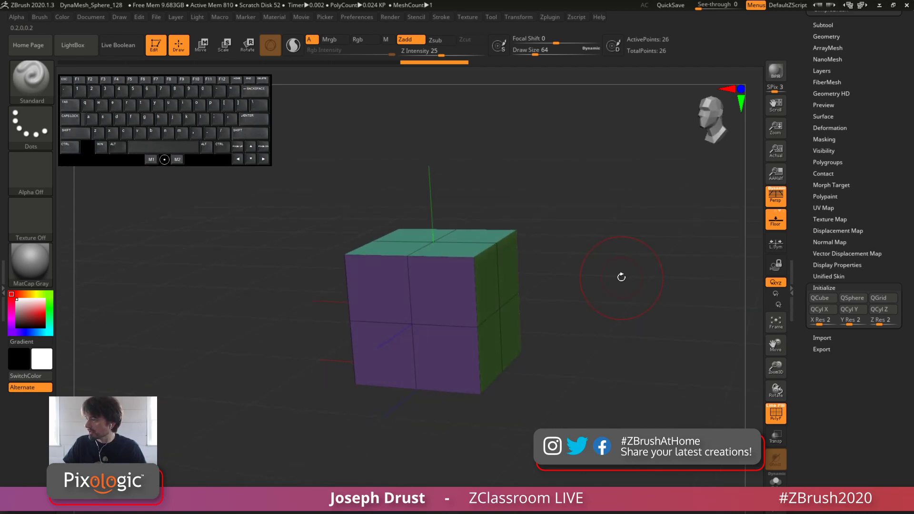
{"action": "left_click", "coordinate": [769, 217]}
{"action": "left_click_drag", "start_coordinate": [628, 320], "coordinate": [639, 301], "text": "alt"}
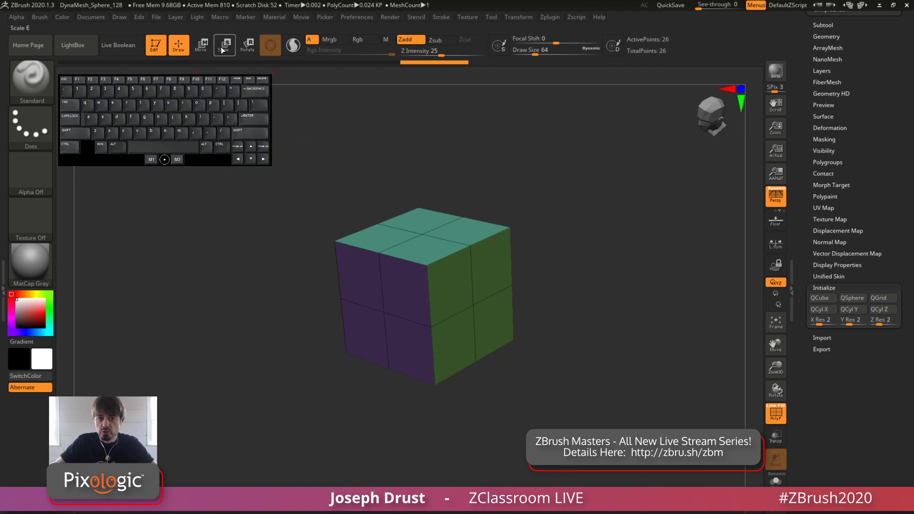
Activate the transform gizmo to scale the cube slightly along Z, and undo the last transformation
{"action": "left_click", "coordinate": [201, 46]}
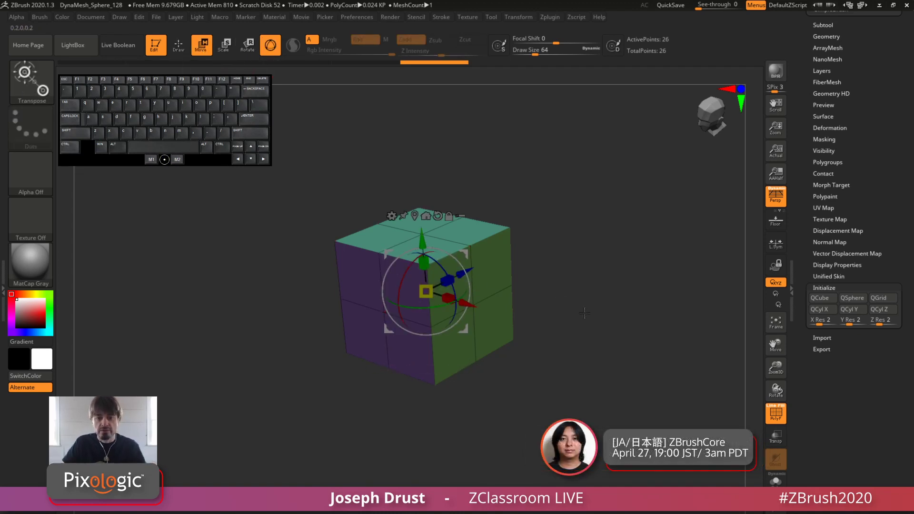
{"action": "left_click_drag", "start_coordinate": [584, 312], "coordinate": [587, 299]}
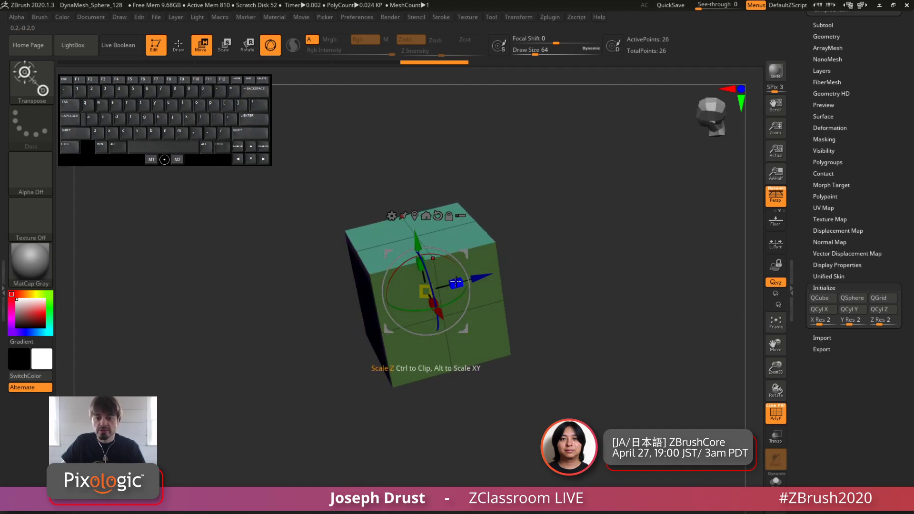
{"action": "left_click_drag", "start_coordinate": [454, 282], "coordinate": [488, 276]}
{"action": "mouse_move", "coordinate": [413, 263]}
{"action": "left_mouse_down"}
{"action": "mouse_move", "coordinate": [396, 282]}
{"action": "mouse_move", "coordinate": [415, 261]}
{"action": "left_mouse_up"}
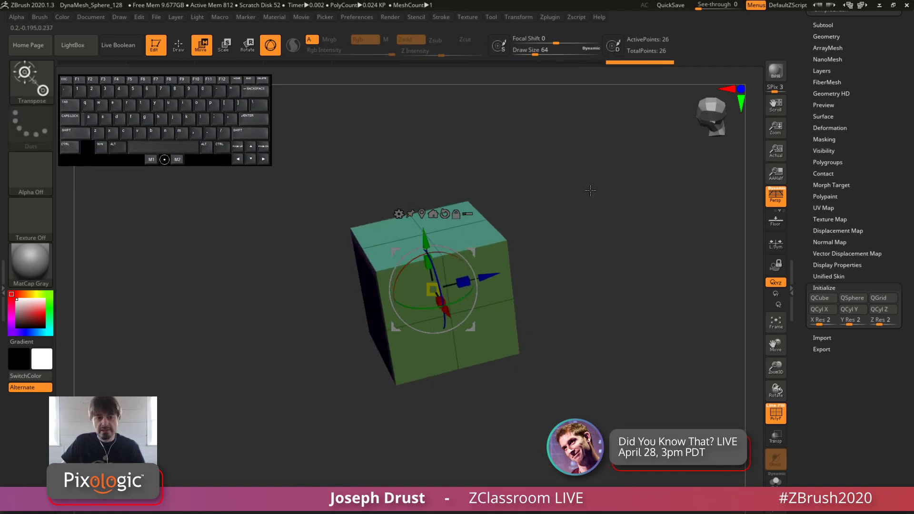
{"action": "key", "text": "ctrl+z"}
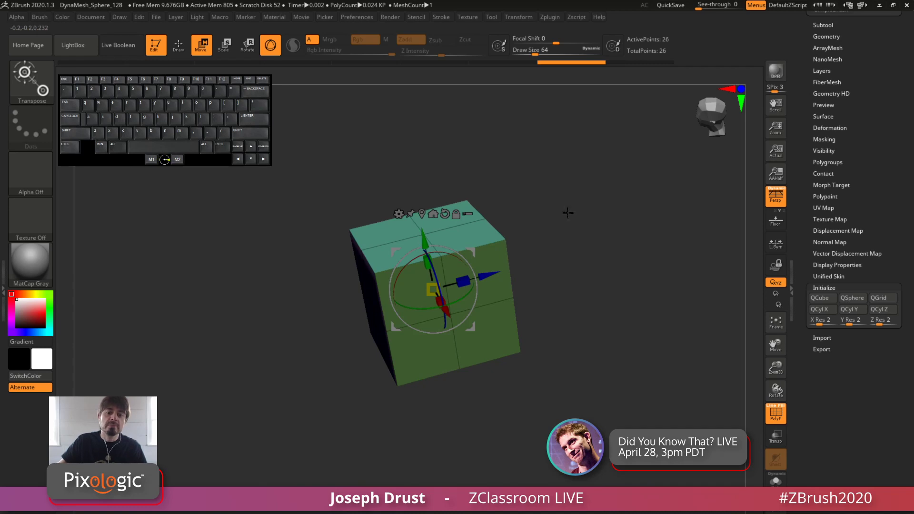
Turn off perspective and stretch the cube along Z with the gizmo into a long block
{"action": "mouse_move", "coordinate": [568, 213]}
{"action": "left_mouse_down", "text": "shift"}
{"action": "mouse_move", "coordinate": [565, 204]}
{"action": "mouse_move", "coordinate": [570, 210]}
{"action": "left_mouse_up", "text": "shift"}
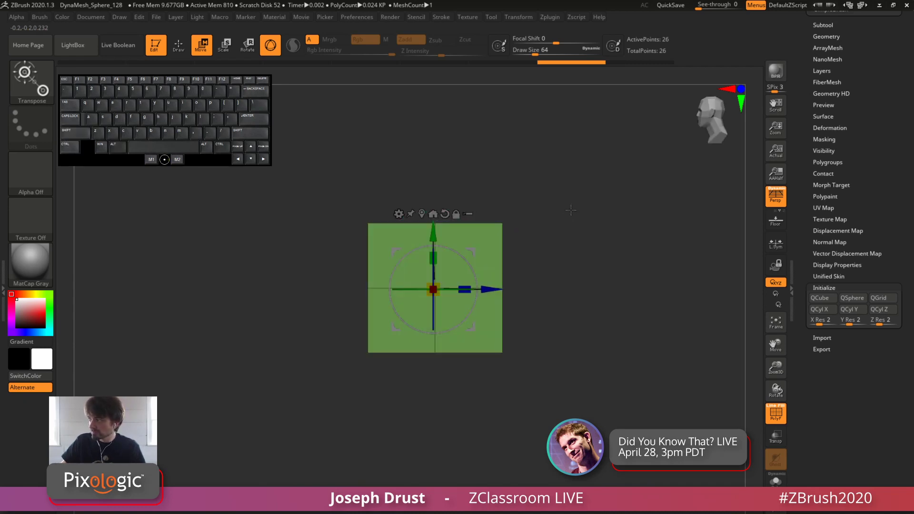
{"action": "left_click", "coordinate": [775, 195]}
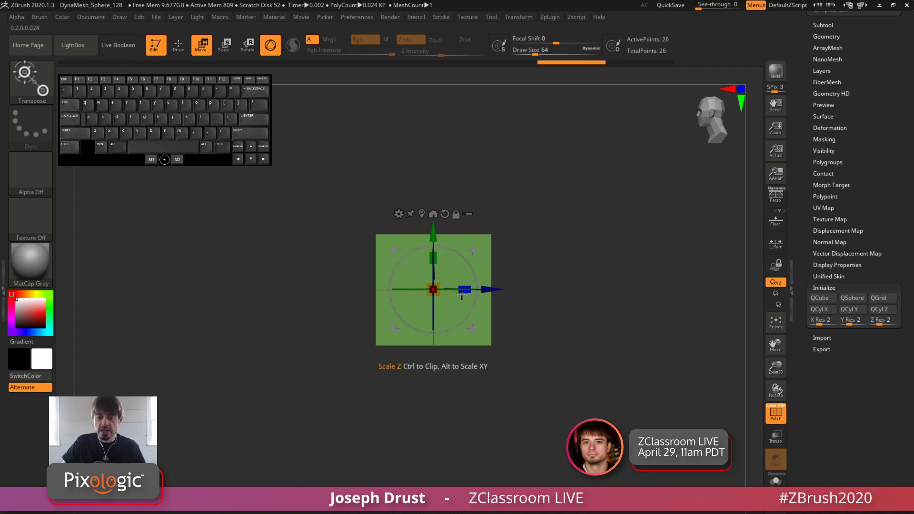
{"action": "left_click_drag", "start_coordinate": [464, 291], "coordinate": [776, 248]}
{"action": "left_click_drag", "start_coordinate": [597, 394], "coordinate": [598, 352], "text": "alt"}
{"action": "left_click_drag", "start_coordinate": [598, 351], "coordinate": [690, 405]}
{"action": "mouse_move", "coordinate": [459, 300]}
{"action": "left_mouse_down"}
{"action": "mouse_move", "coordinate": [547, 338]}
{"action": "mouse_move", "coordinate": [468, 305]}
{"action": "left_mouse_up"}
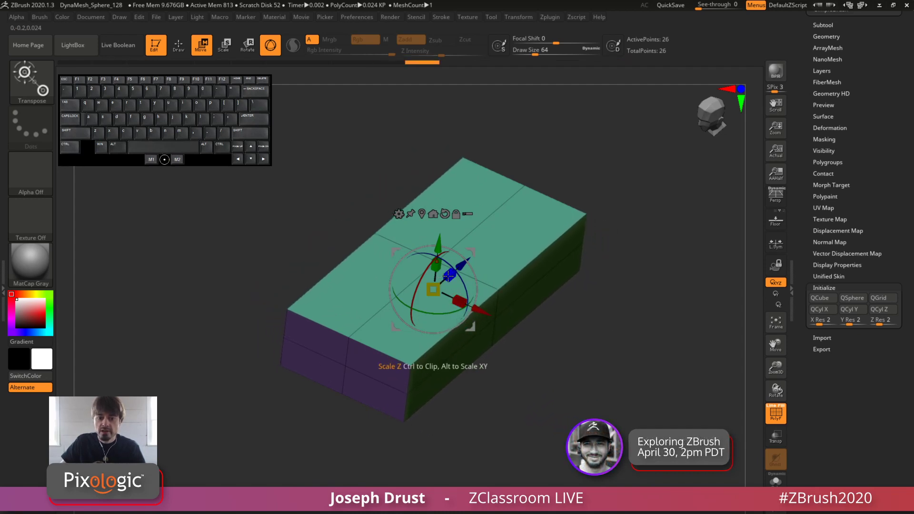
Scale the block further along Z and X into a long, wide, flat slab
{"action": "left_click_drag", "start_coordinate": [450, 275], "coordinate": [463, 262]}
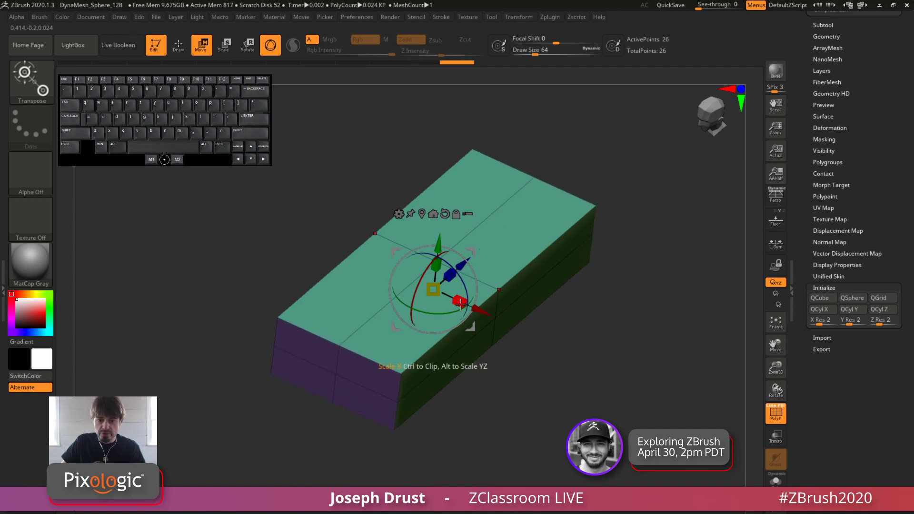
{"action": "left_click_drag", "start_coordinate": [455, 301], "coordinate": [471, 309]}
{"action": "left_click_drag", "start_coordinate": [578, 305], "coordinate": [471, 243]}
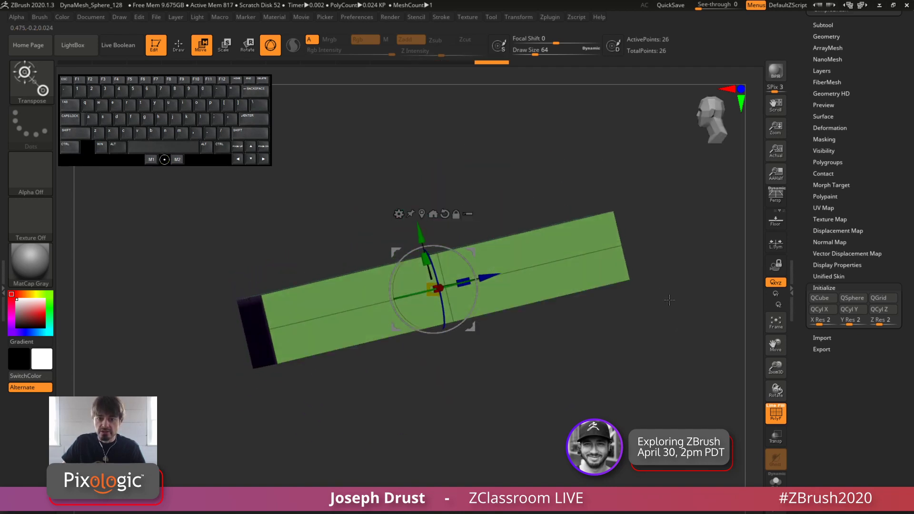
{"action": "left_click_drag", "start_coordinate": [668, 301], "coordinate": [682, 348]}
{"action": "left_click_drag", "start_coordinate": [461, 280], "coordinate": [511, 257]}
{"action": "left_click_drag", "start_coordinate": [590, 333], "coordinate": [633, 400]}
{"action": "left_click_drag", "start_coordinate": [455, 306], "coordinate": [470, 316]}
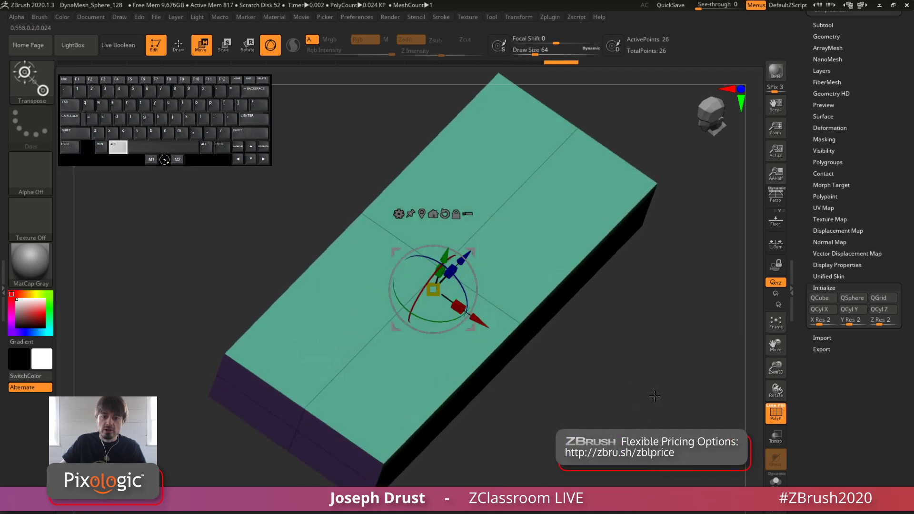
{"action": "left_click", "coordinate": [562, 364], "text": "alt"}
{"action": "left_click_drag", "start_coordinate": [561, 365], "coordinate": [531, 312]}
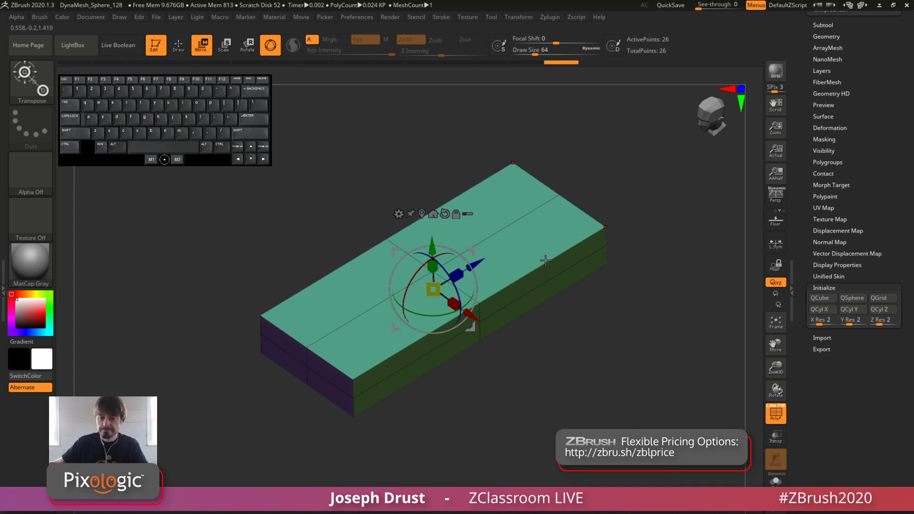
{"action": "left_click_drag", "start_coordinate": [691, 223], "coordinate": [636, 199]}
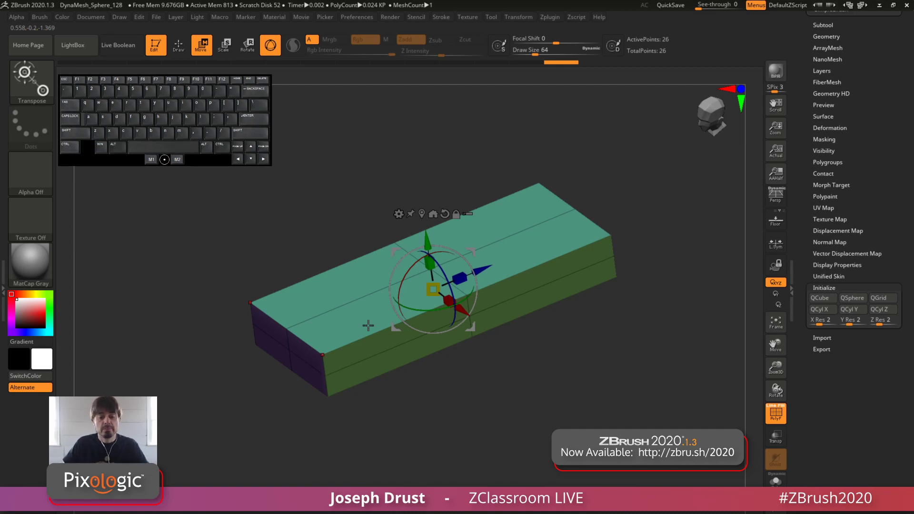
Switch to Draw mode and divide the slab's geometry once with smoothing on
{"action": "left_click", "coordinate": [179, 45]}
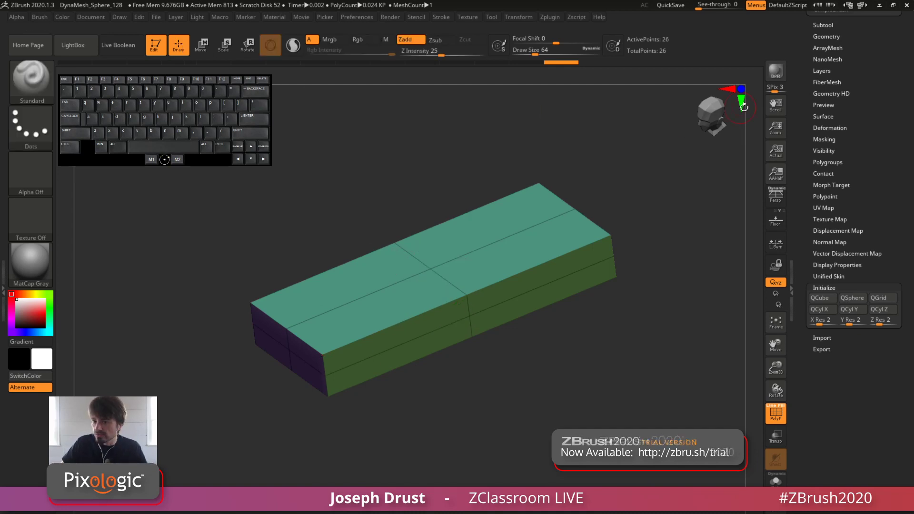
{"action": "left_click_drag", "start_coordinate": [801, 112], "coordinate": [801, 283]}
{"action": "left_click", "coordinate": [826, 207], "text": "shift"}
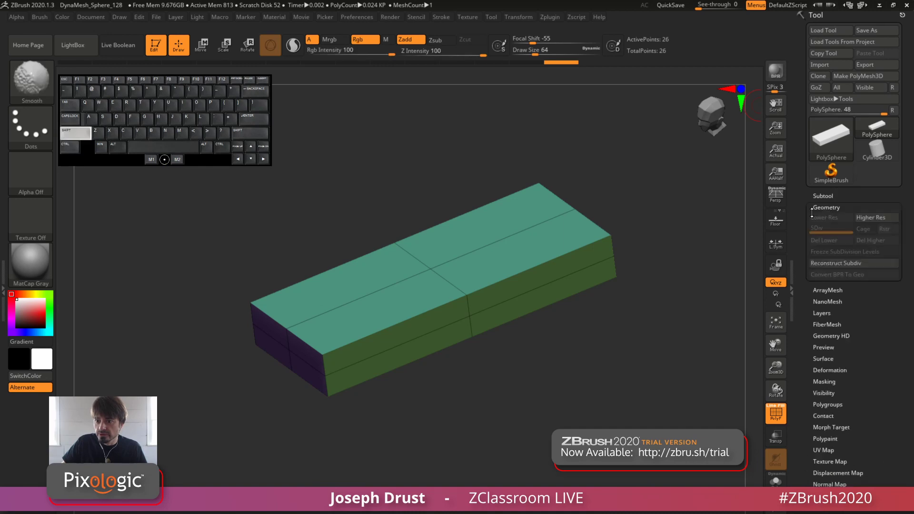
{"action": "left_click_drag", "start_coordinate": [665, 273], "coordinate": [710, 219], "text": "alt"}
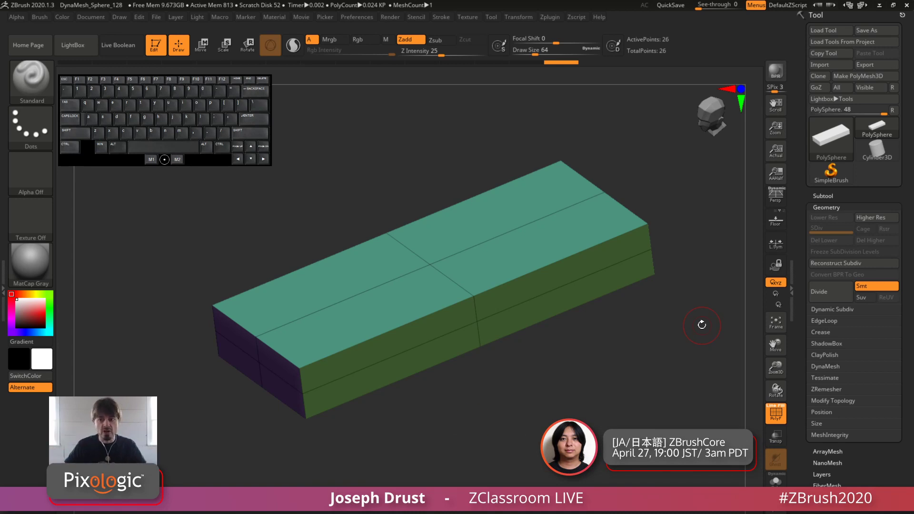
{"action": "left_click", "coordinate": [826, 296]}
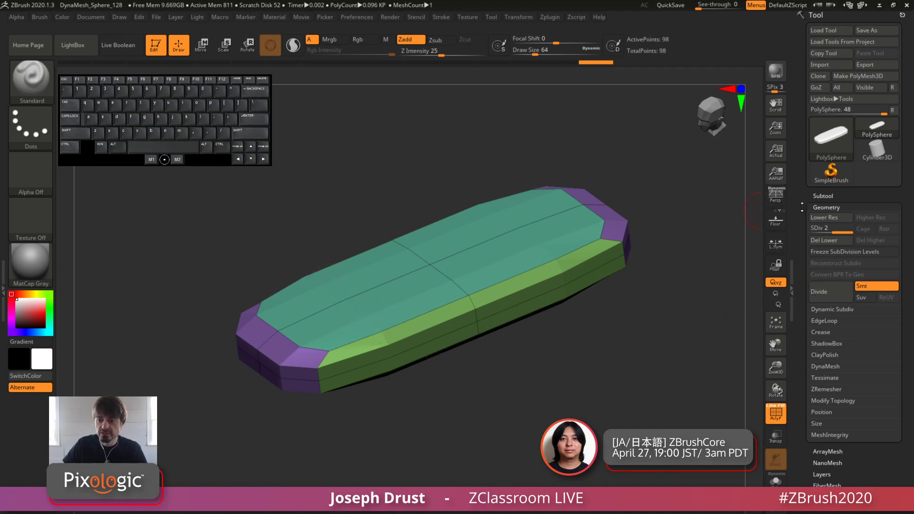
Try deleting the lower subdivision level and restore it
{"action": "left_click", "coordinate": [822, 242]}
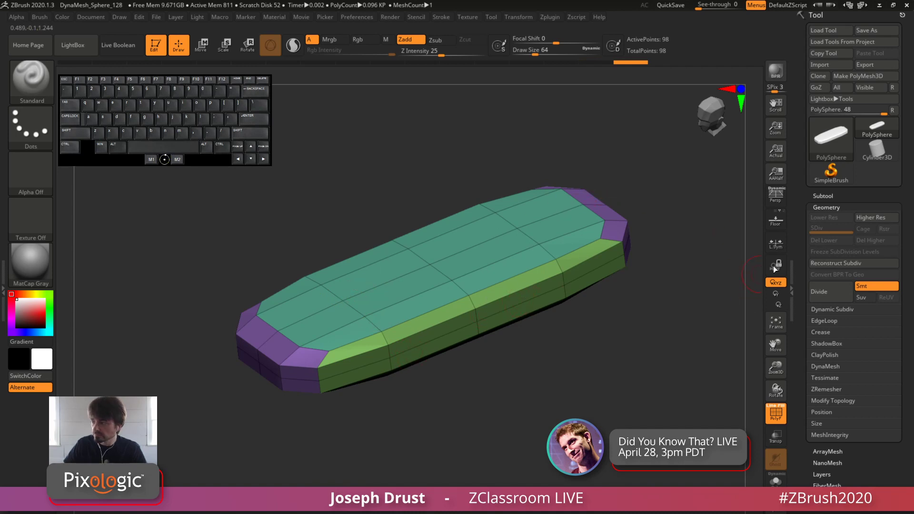
{"action": "left_click", "coordinate": [831, 264]}
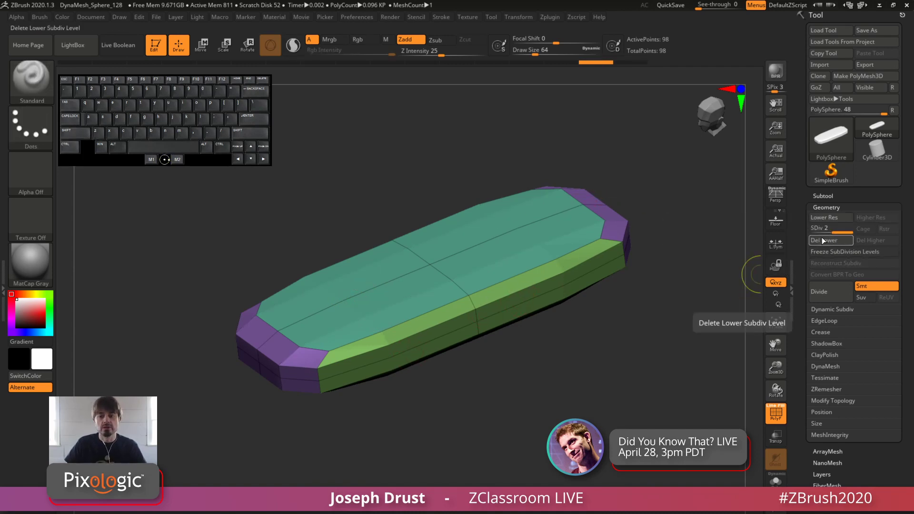
Divide the mesh up to subdivision level 5 and turn off its polyframe display
{"action": "left_click", "coordinate": [823, 293]}
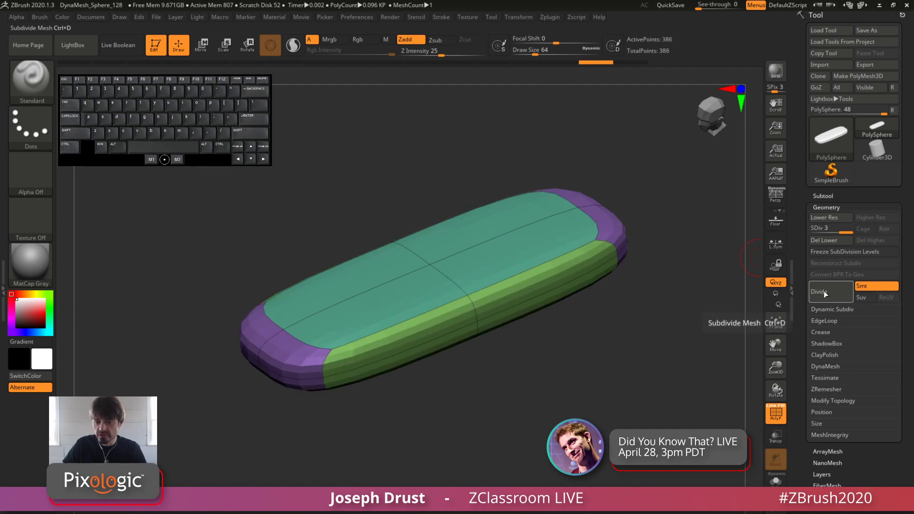
{"action": "left_click", "coordinate": [824, 293]}
{"action": "left_click", "coordinate": [823, 293]}
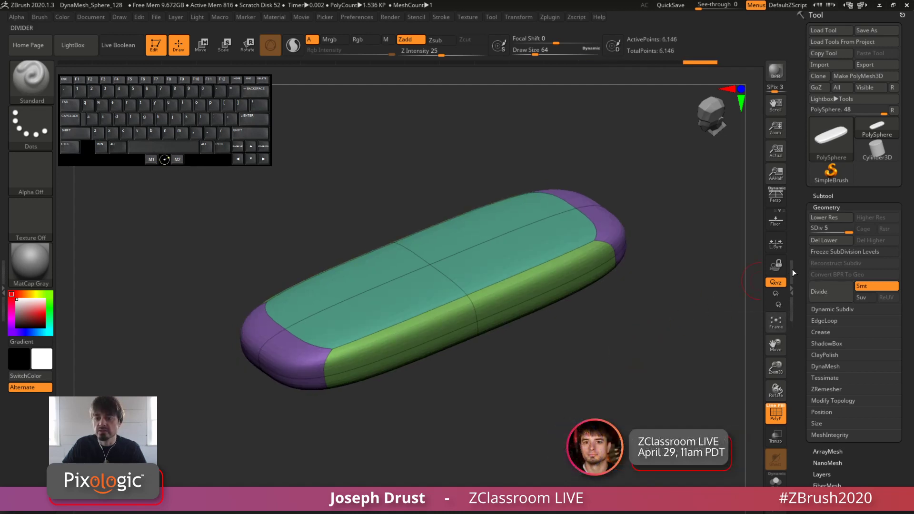
{"action": "left_click", "coordinate": [776, 415]}
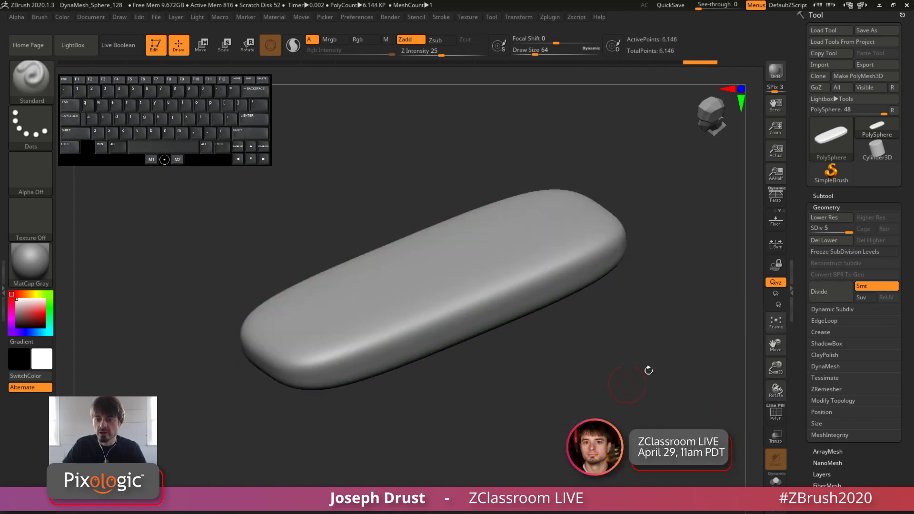
{"action": "mouse_move", "coordinate": [652, 370]}
{"action": "left_mouse_down"}
{"action": "mouse_move", "coordinate": [683, 349]}
{"action": "mouse_move", "coordinate": [669, 355]}
{"action": "mouse_move", "coordinate": [661, 386]}
{"action": "mouse_move", "coordinate": [656, 343]}
{"action": "mouse_move", "coordinate": [630, 355]}
{"action": "left_mouse_up"}
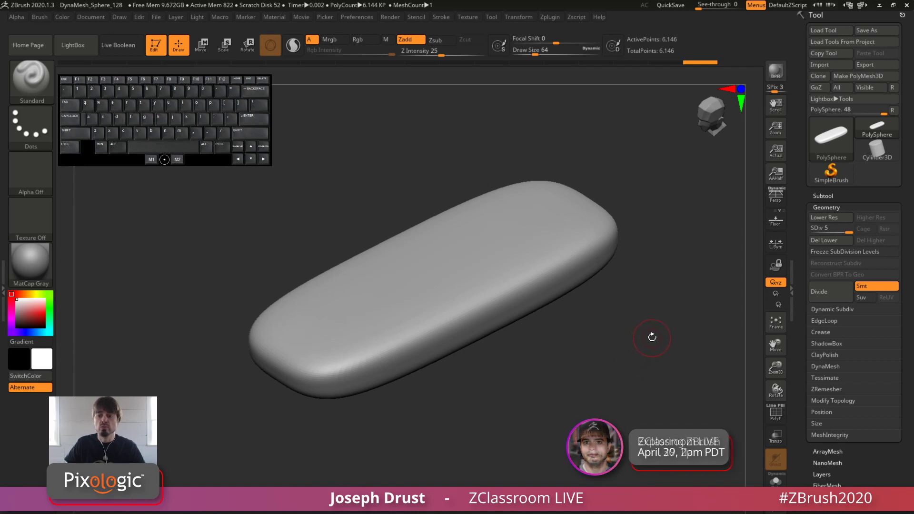
{"action": "left_click_drag", "start_coordinate": [687, 286], "coordinate": [667, 282]}
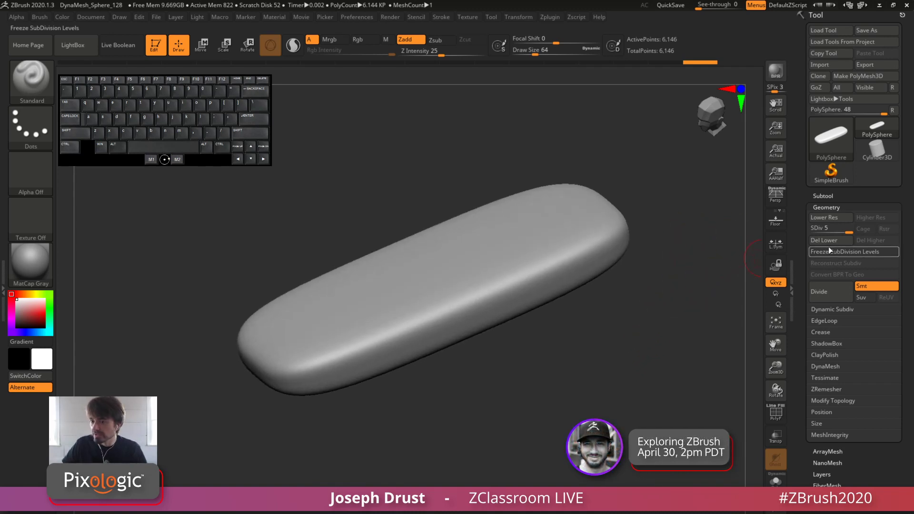
Delete the lower subdivision levels and view the rounded slab from above
{"action": "left_click", "coordinate": [824, 241]}
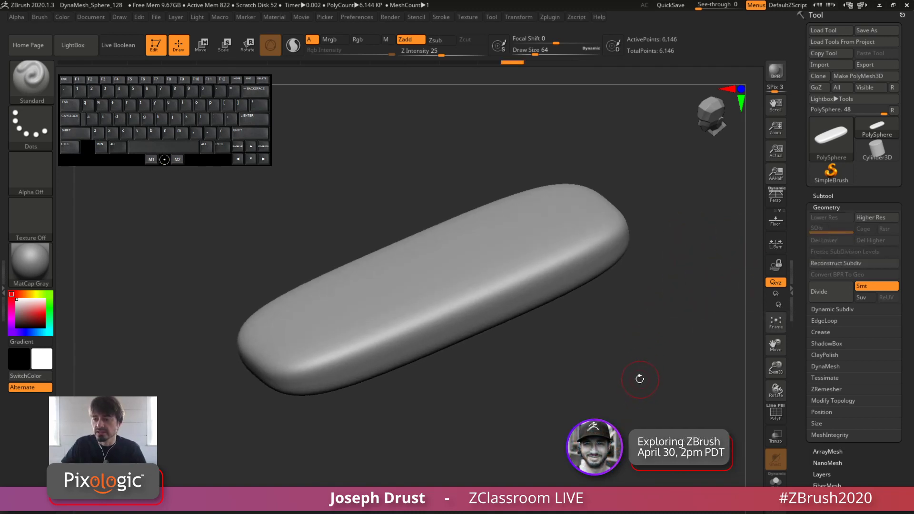
{"action": "left_click_drag", "start_coordinate": [640, 378], "coordinate": [650, 320]}
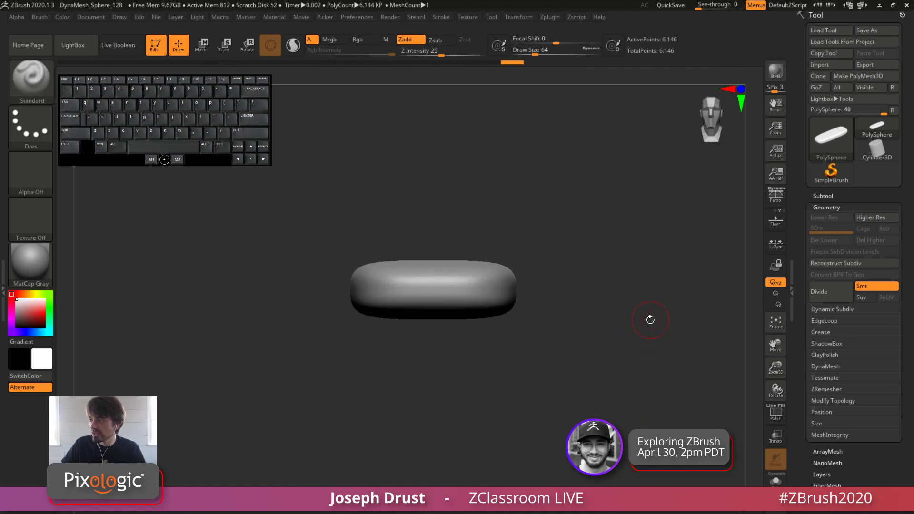
{"action": "left_click_drag", "start_coordinate": [626, 239], "coordinate": [581, 322]}
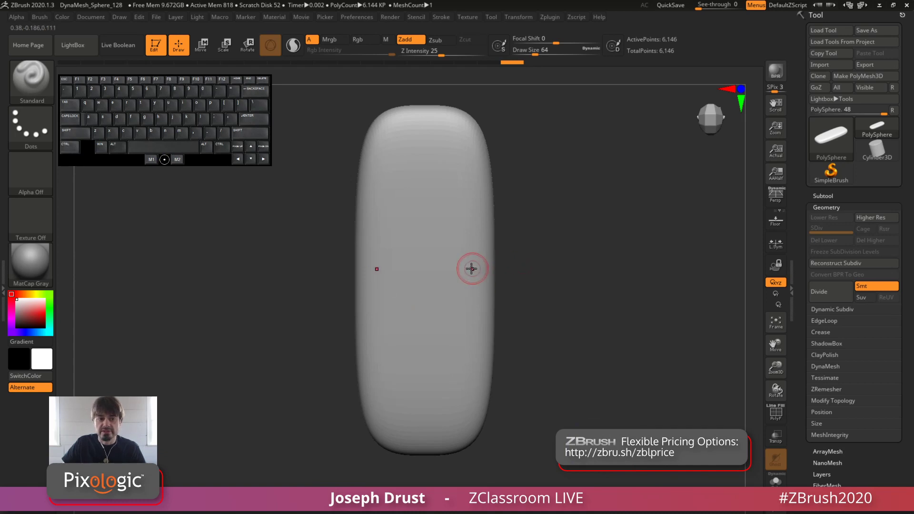
Activate the gizmo and scale the rounded slab slightly wider along X and longer along Z
{"action": "left_click", "coordinate": [201, 45]}
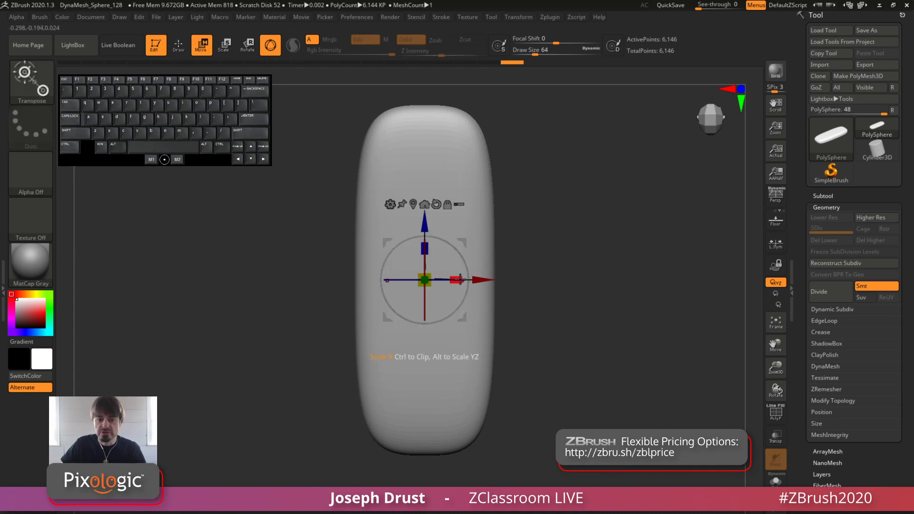
{"action": "left_click_drag", "start_coordinate": [455, 280], "coordinate": [465, 280]}
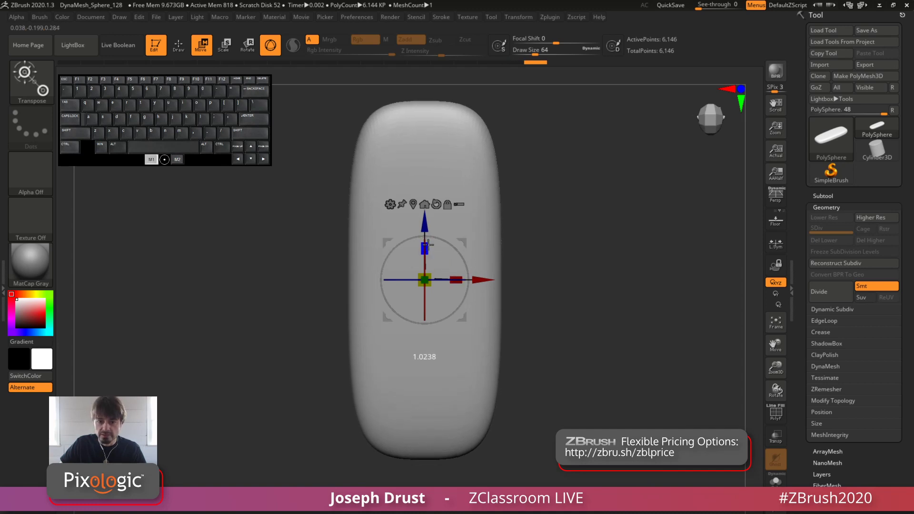
{"action": "left_click_drag", "start_coordinate": [547, 214], "coordinate": [529, 177]}
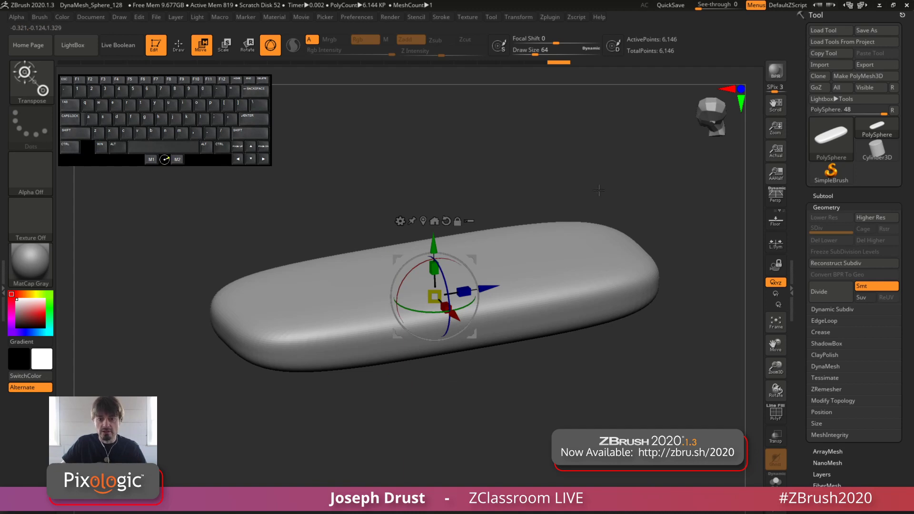
{"action": "mouse_move", "coordinate": [594, 157]}
{"action": "left_mouse_down", "text": "shift"}
{"action": "mouse_move", "coordinate": [595, 166]}
{"action": "mouse_move", "coordinate": [563, 152]}
{"action": "mouse_move", "coordinate": [580, 167]}
{"action": "left_mouse_up", "text": "shift"}
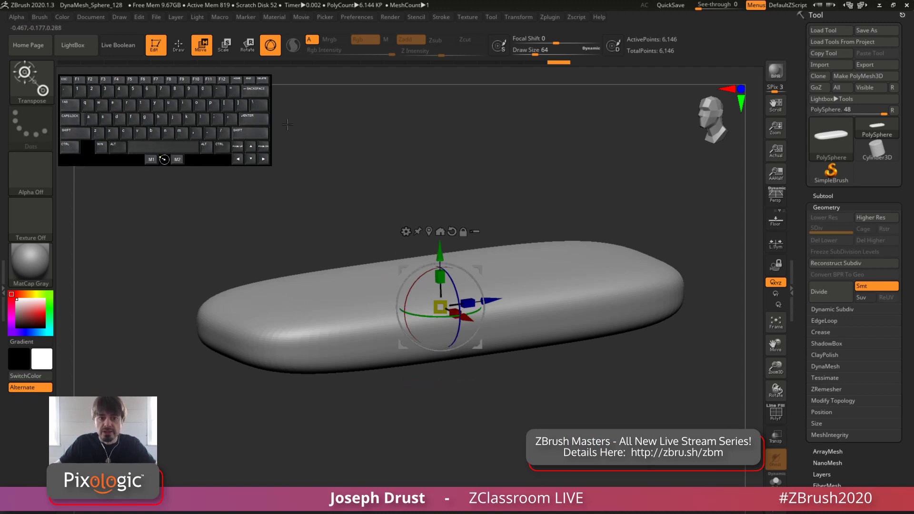
Try Draw mode and return to Move, and swap the 3D gizmo for the transpose line and back
{"action": "left_click", "coordinate": [181, 53]}
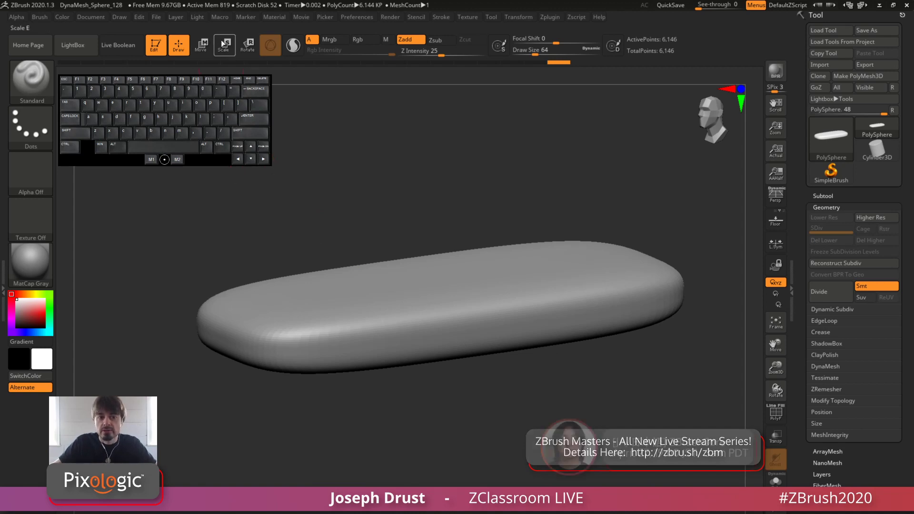
{"action": "left_click", "coordinate": [202, 46]}
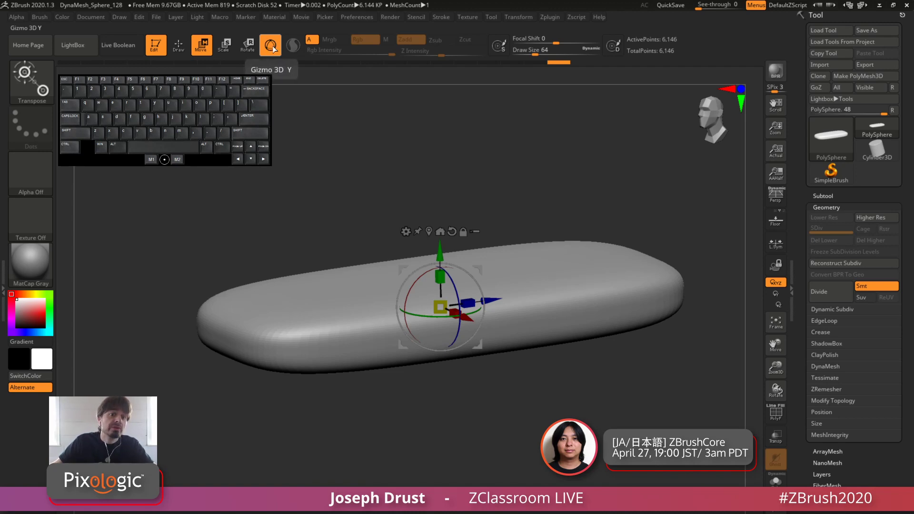
{"action": "left_click", "coordinate": [272, 47]}
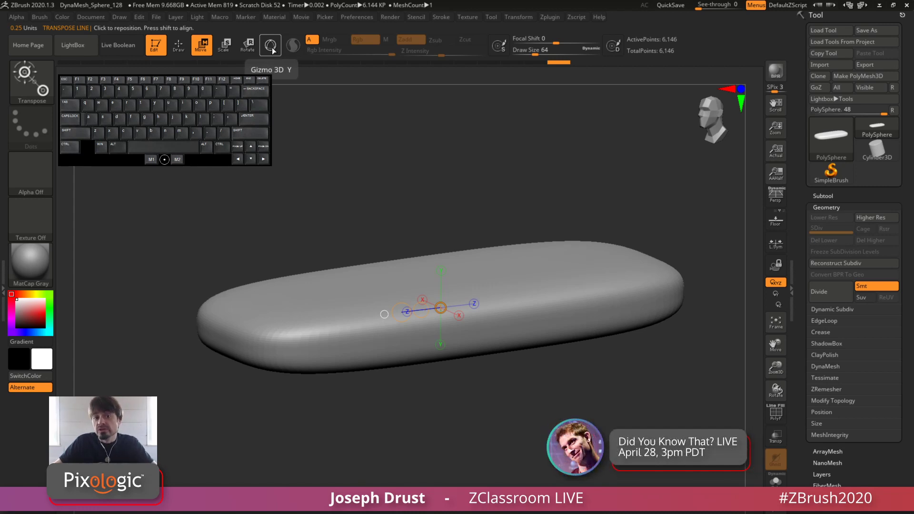
{"action": "left_click", "coordinate": [274, 49]}
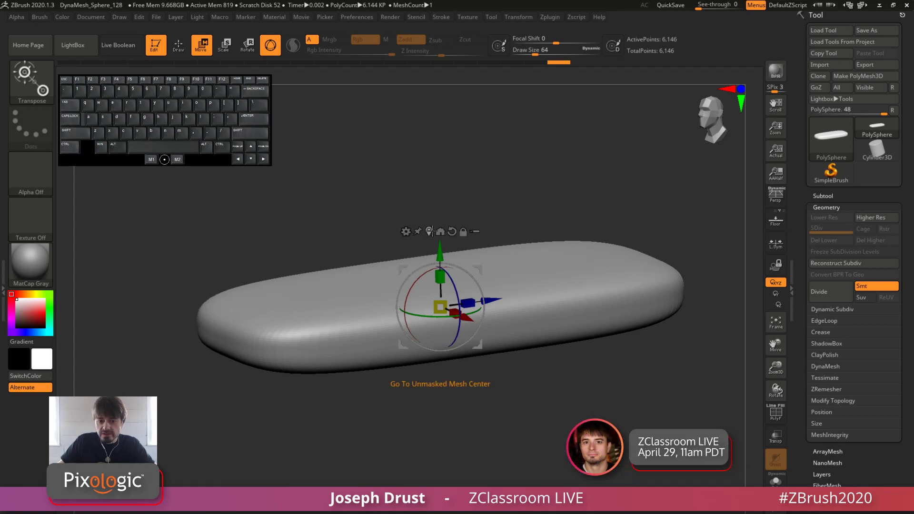
Add a Deformer cage to the slab, inspect it from another angle, and delete the deformer
{"action": "left_click", "coordinate": [406, 232]}
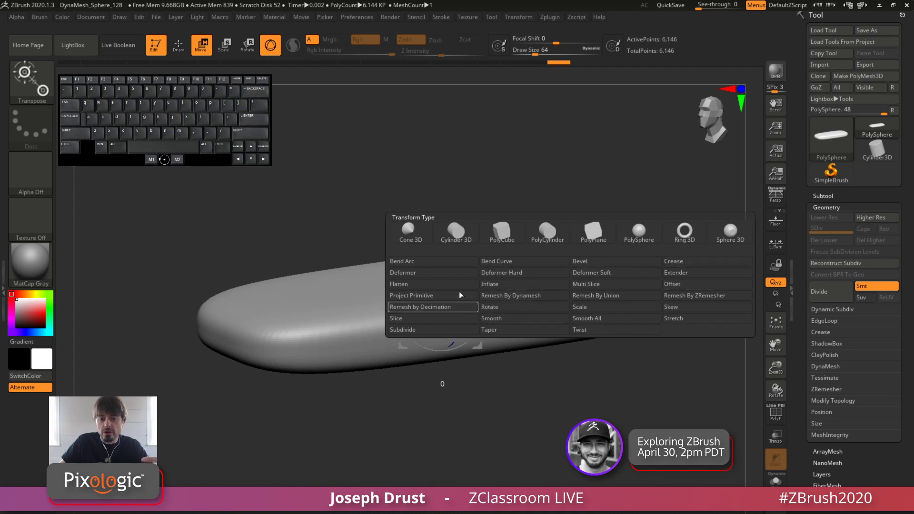
{"action": "left_click", "coordinate": [424, 275]}
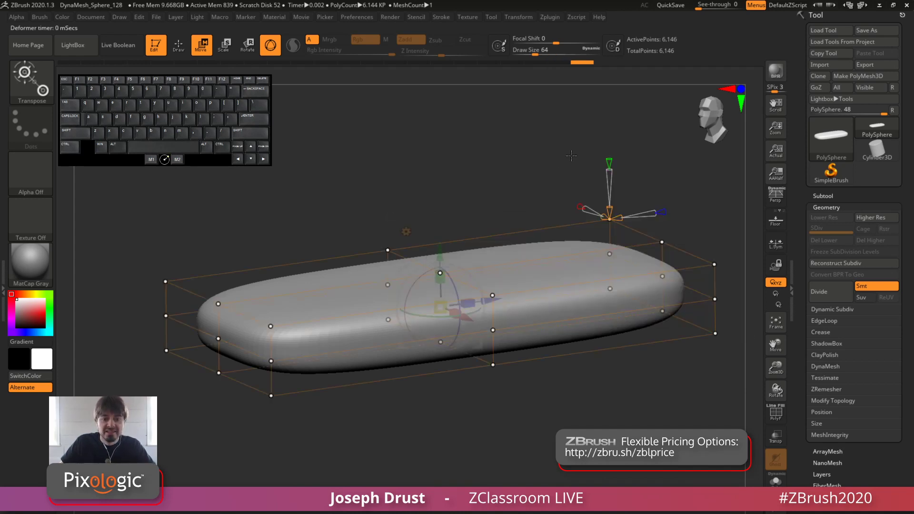
{"action": "right_click_drag", "start_coordinate": [426, 275], "coordinate": [475, 265]}
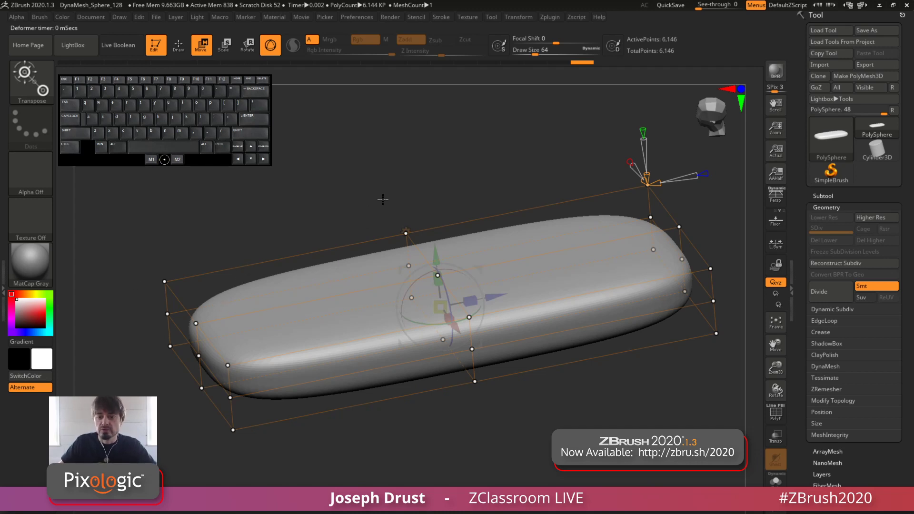
{"action": "left_click", "coordinate": [405, 231]}
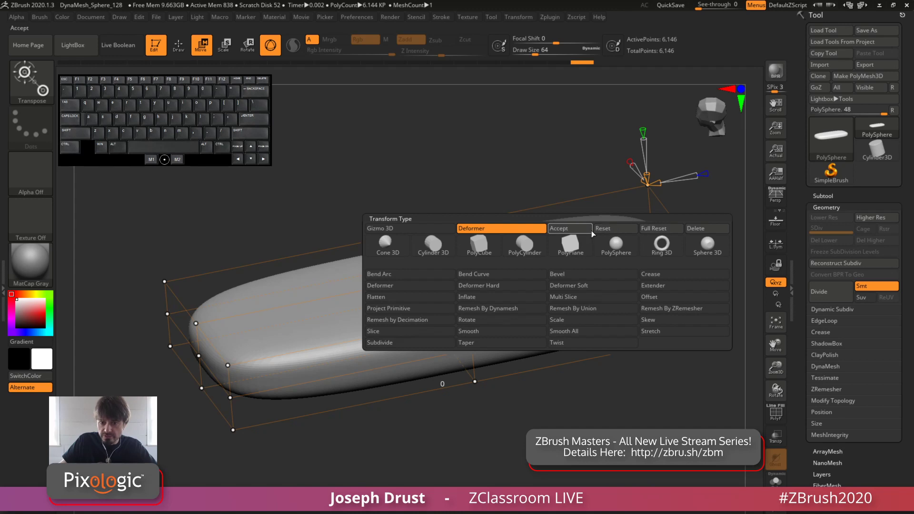
{"action": "left_click", "coordinate": [696, 229]}
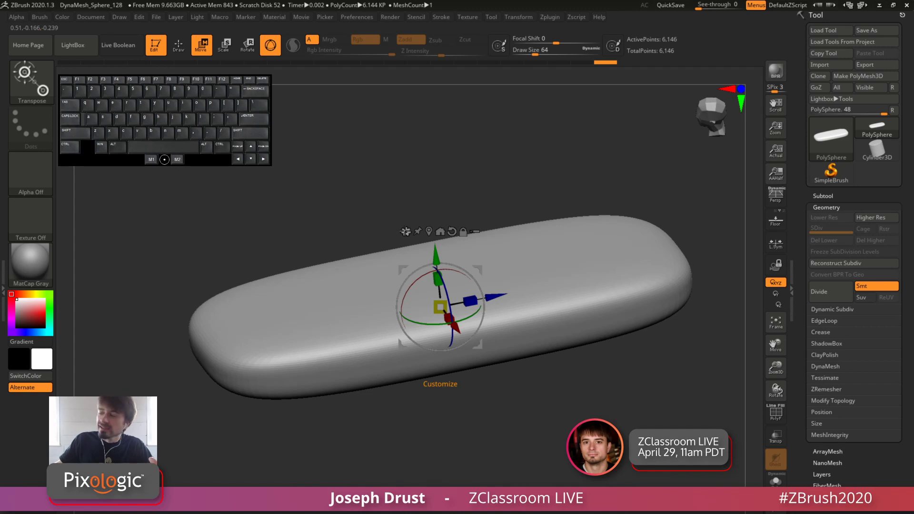
Add a Project Primitive deformer to the slab and inspect the projected sphere from several angles
{"action": "left_click", "coordinate": [406, 231]}
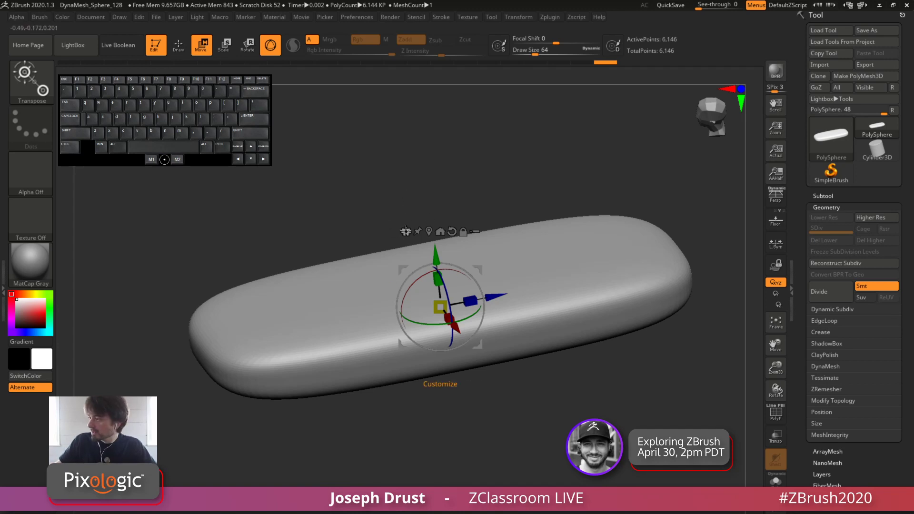
{"action": "left_click", "coordinate": [405, 232]}
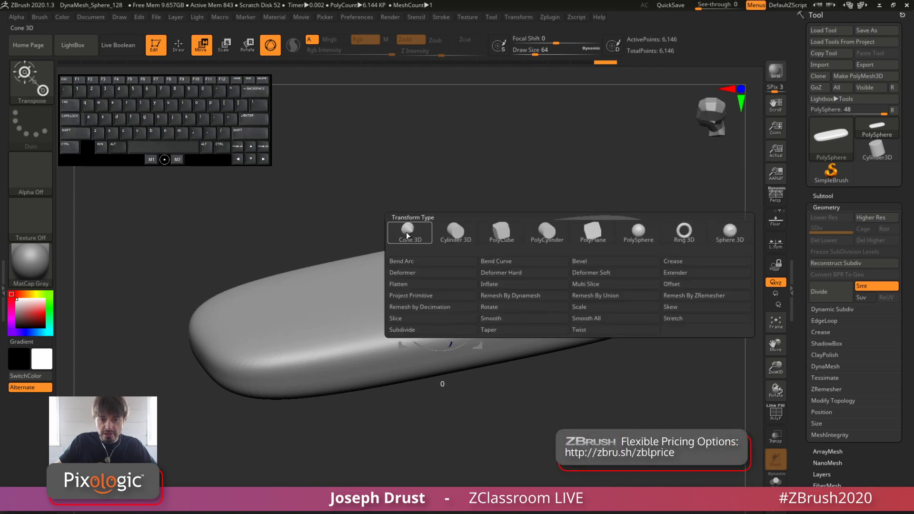
{"action": "left_click", "coordinate": [441, 295]}
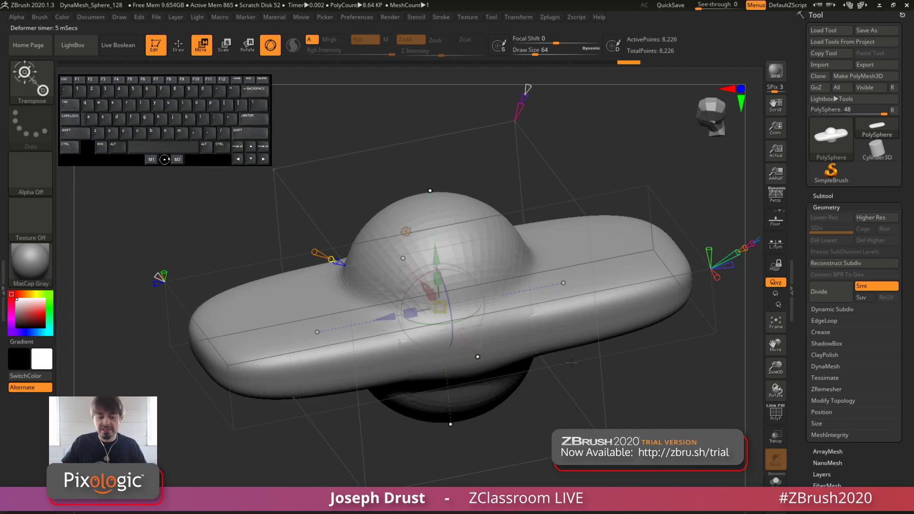
{"action": "left_click_drag", "start_coordinate": [639, 406], "coordinate": [629, 379]}
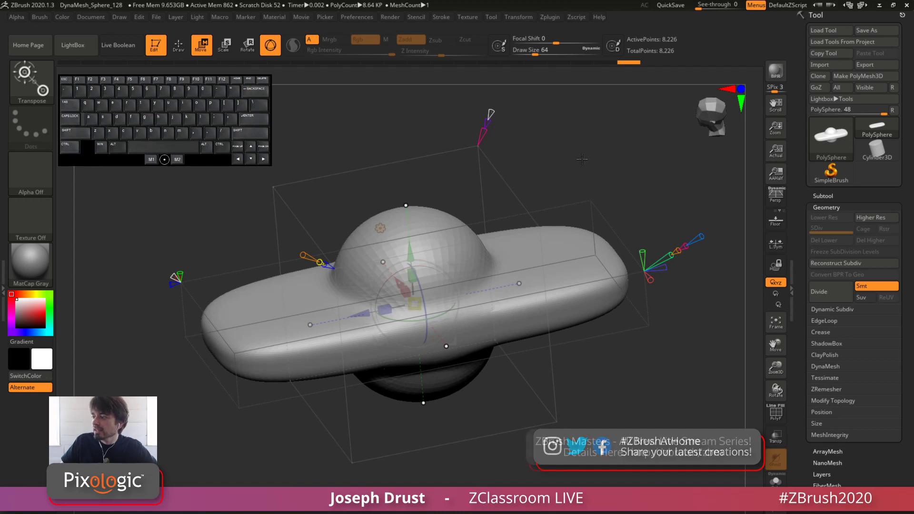
{"action": "left_click_drag", "start_coordinate": [600, 157], "coordinate": [601, 192]}
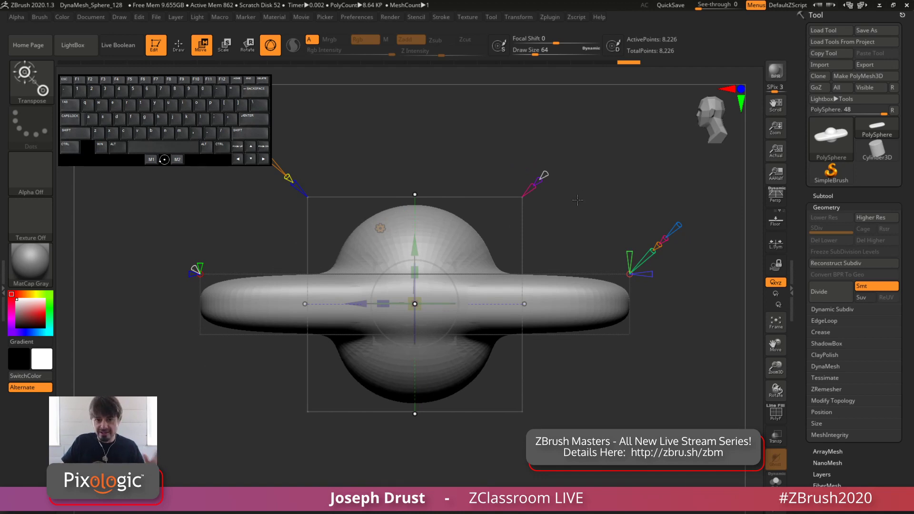
{"action": "left_click_drag", "start_coordinate": [600, 189], "coordinate": [475, 230]}
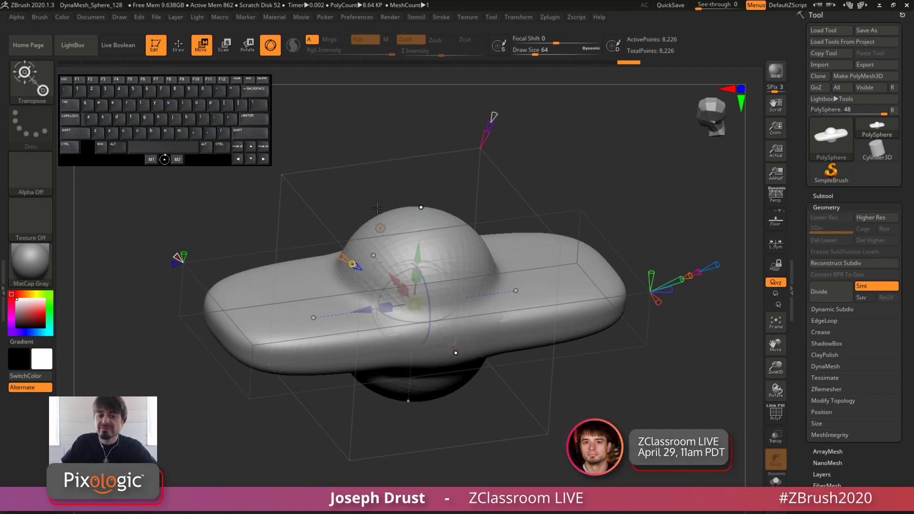
{"action": "mouse_move", "coordinate": [483, 136]}
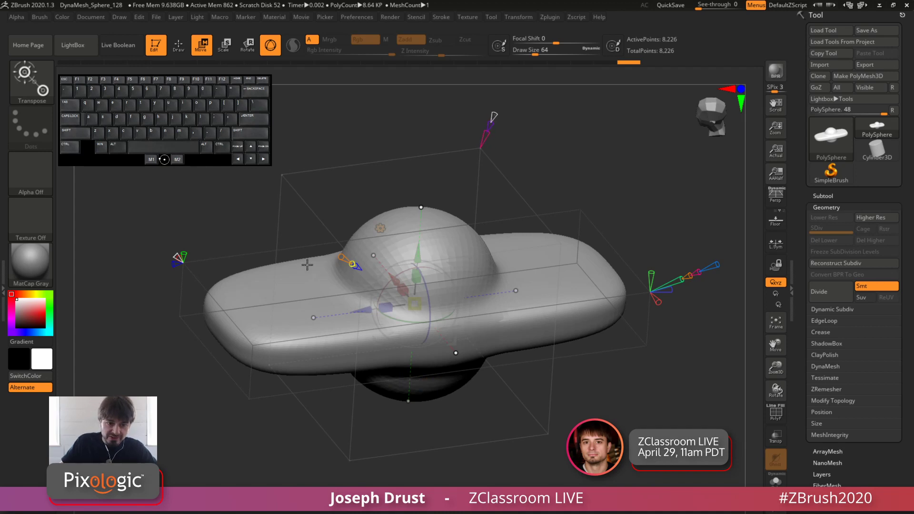
{"action": "left_click_drag", "start_coordinate": [548, 190], "coordinate": [529, 182]}
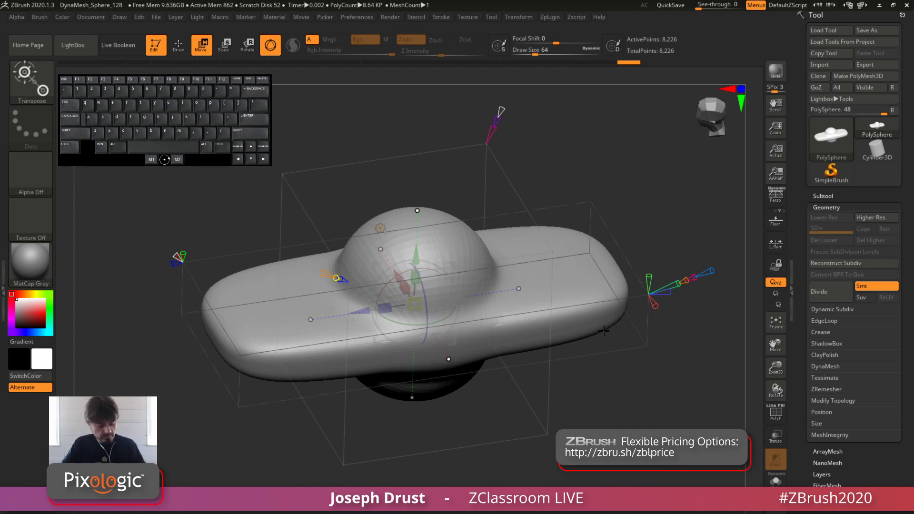
{"action": "mouse_move", "coordinate": [621, 402]}
{"action": "left_mouse_down"}
{"action": "mouse_move", "coordinate": [628, 392]}
{"action": "mouse_move", "coordinate": [636, 399]}
{"action": "mouse_move", "coordinate": [611, 406]}
{"action": "left_mouse_up"}
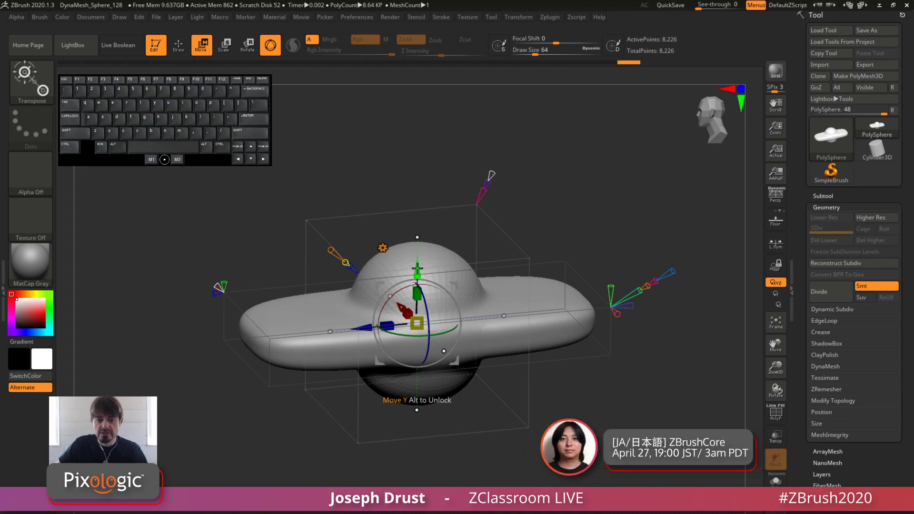
Move the projected sphere along Y until it sits above the slab, and lower it back into the slab's middle
{"action": "mouse_move", "coordinate": [416, 269]}
{"action": "left_mouse_down"}
{"action": "mouse_move", "coordinate": [416, 246]}
{"action": "mouse_move", "coordinate": [417, 303]}
{"action": "mouse_move", "coordinate": [418, 272]}
{"action": "left_mouse_up"}
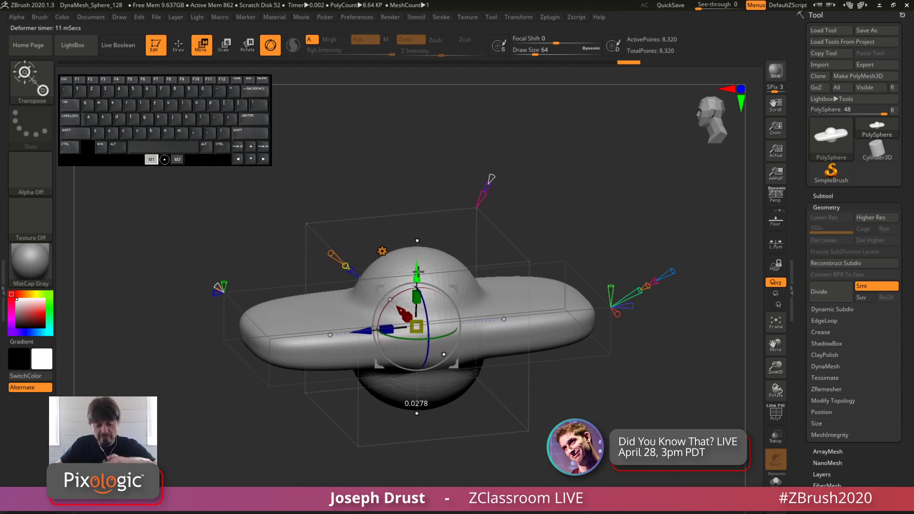
{"action": "left_click_drag", "start_coordinate": [418, 271], "coordinate": [397, 317]}
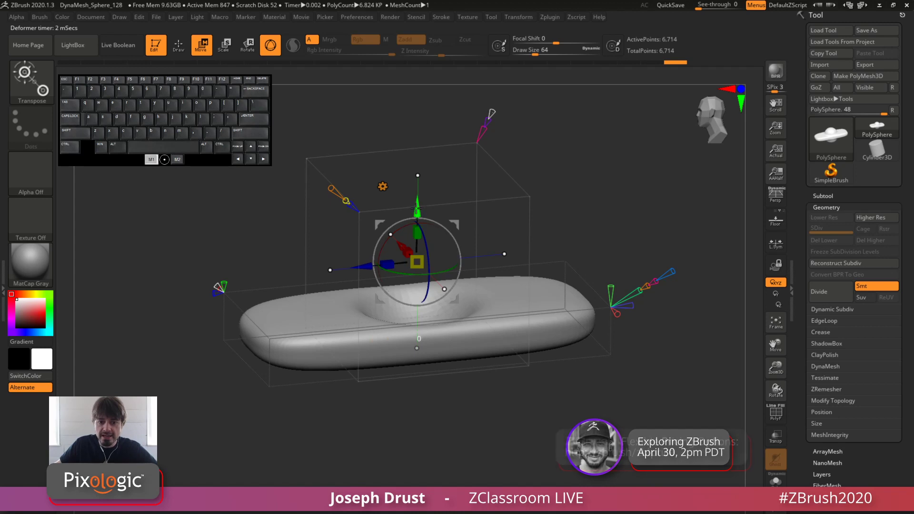
{"action": "left_click_drag", "start_coordinate": [417, 209], "coordinate": [414, 269]}
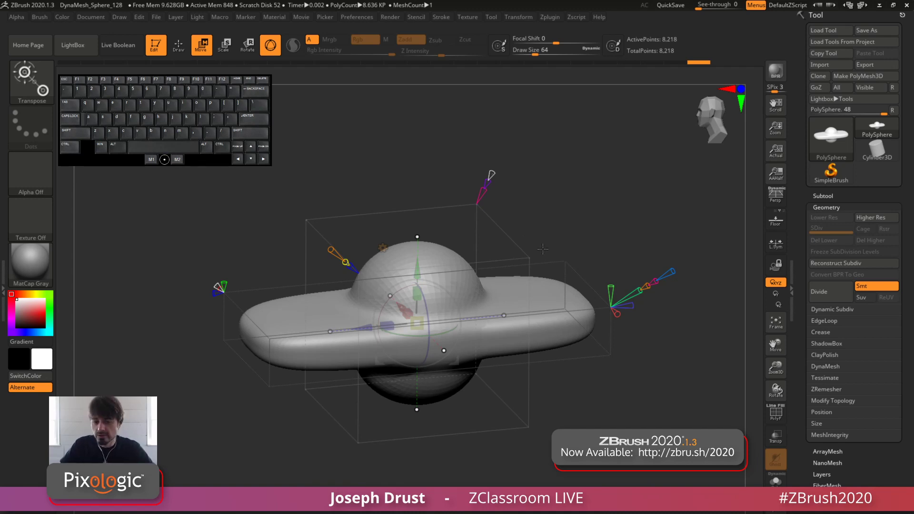
{"action": "left_click_drag", "start_coordinate": [581, 217], "coordinate": [404, 206]}
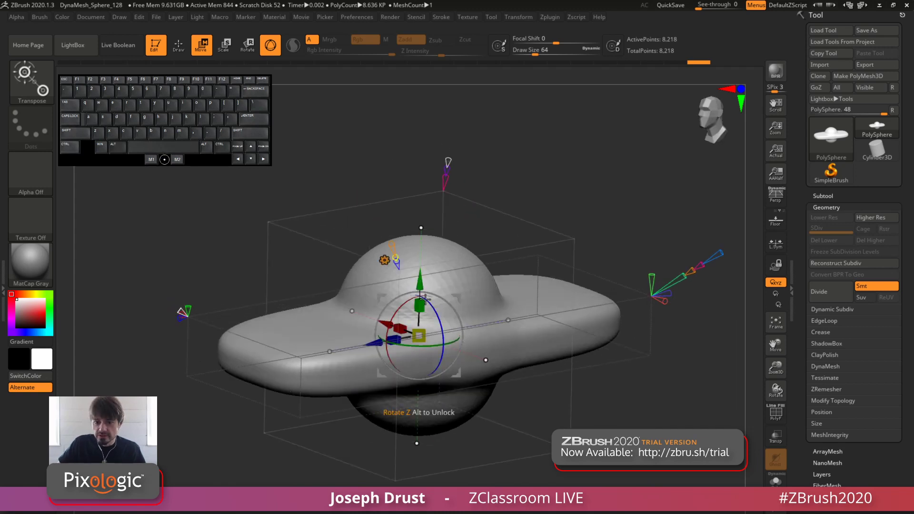
Shift the projected sphere slightly along the slab, try rotating it about Z, and undo the rotation
{"action": "left_click_drag", "start_coordinate": [419, 334], "coordinate": [385, 340]}
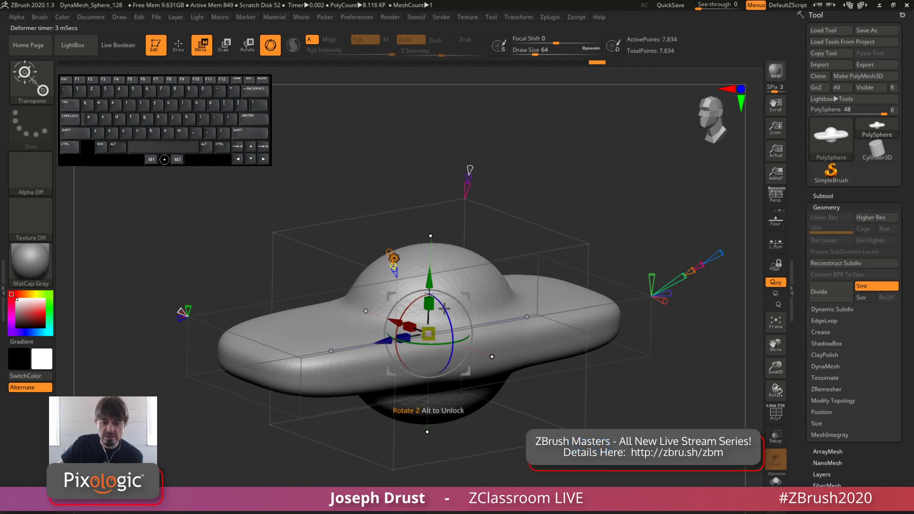
{"action": "left_click_drag", "start_coordinate": [444, 308], "coordinate": [449, 316]}
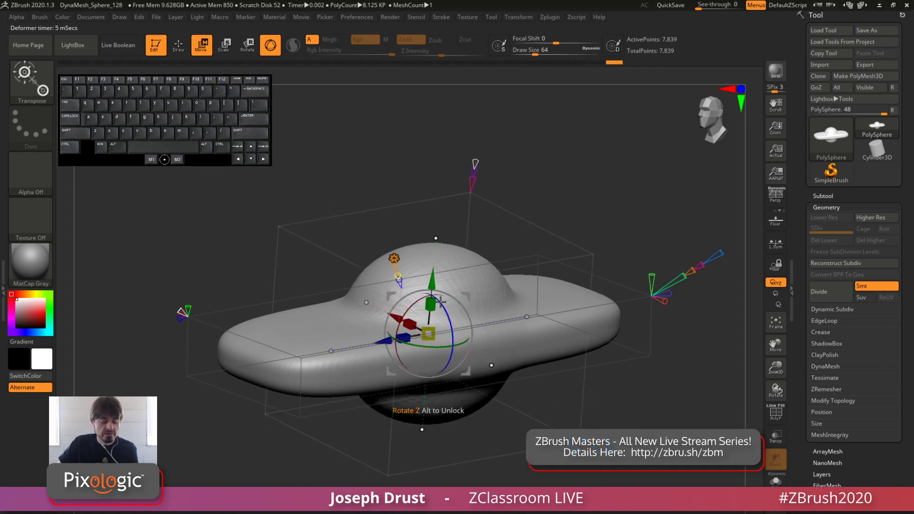
{"action": "key", "text": "ctrl+z"}
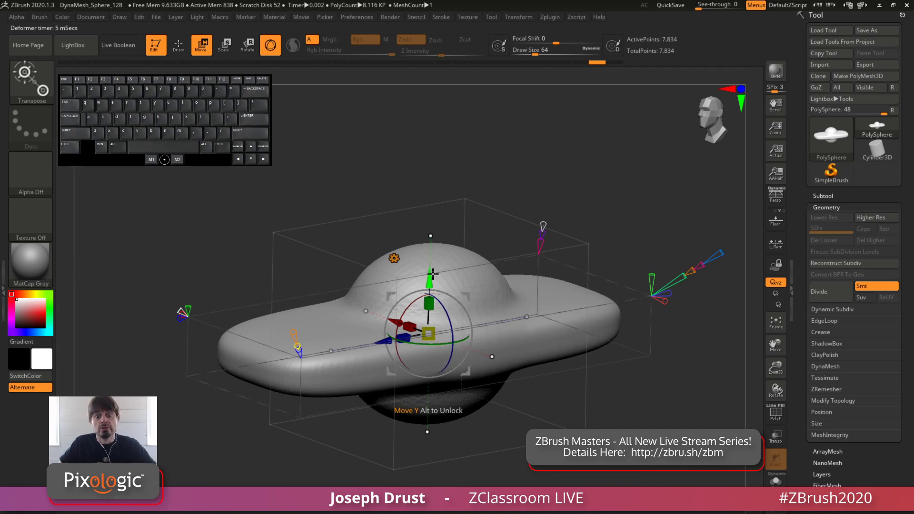
Lift the projected sphere off the slab along Y, sink it back into the surface, and raise it clear again
{"action": "left_click_drag", "start_coordinate": [429, 278], "coordinate": [428, 155]}
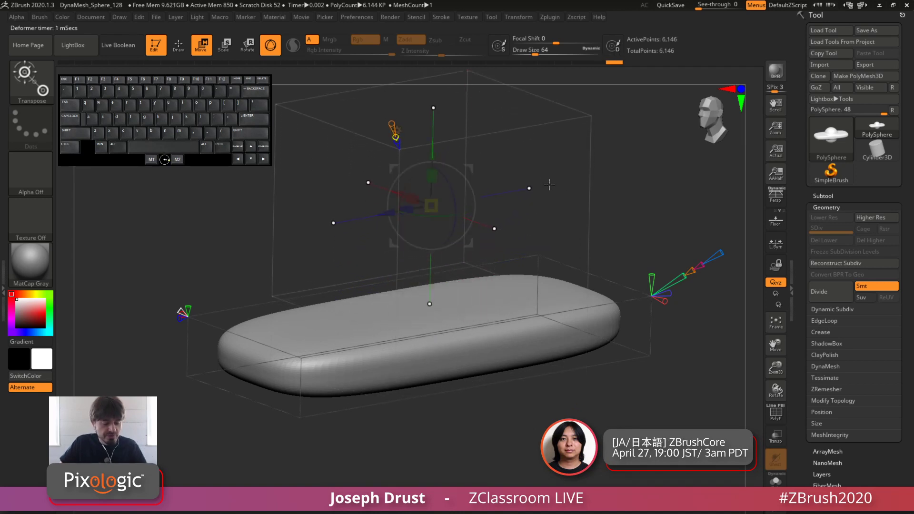
{"action": "left_click_drag", "start_coordinate": [613, 178], "coordinate": [590, 215]}
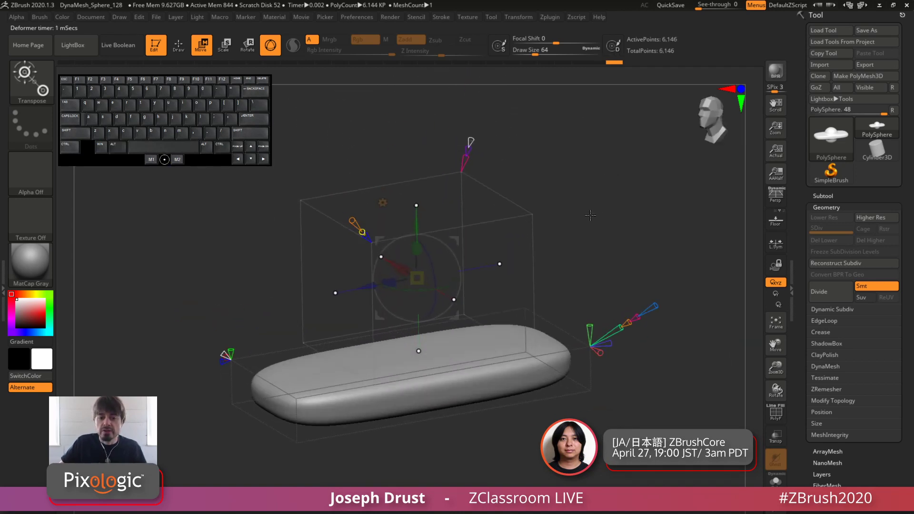
{"action": "left_click_drag", "start_coordinate": [415, 221], "coordinate": [416, 255]}
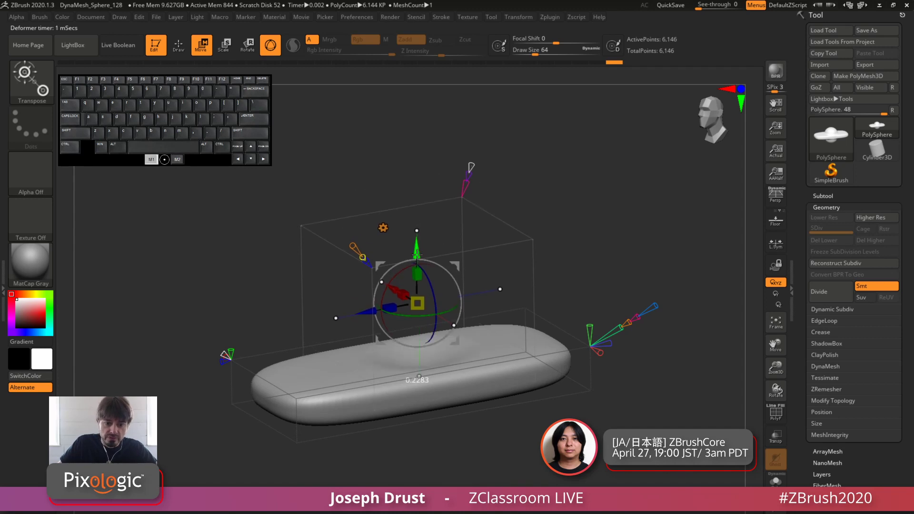
{"action": "left_click_drag", "start_coordinate": [419, 313], "coordinate": [420, 312]}
{"action": "mouse_move", "coordinate": [549, 198]}
{"action": "left_mouse_down"}
{"action": "mouse_move", "coordinate": [562, 190]}
{"action": "mouse_move", "coordinate": [556, 196]}
{"action": "left_mouse_up"}
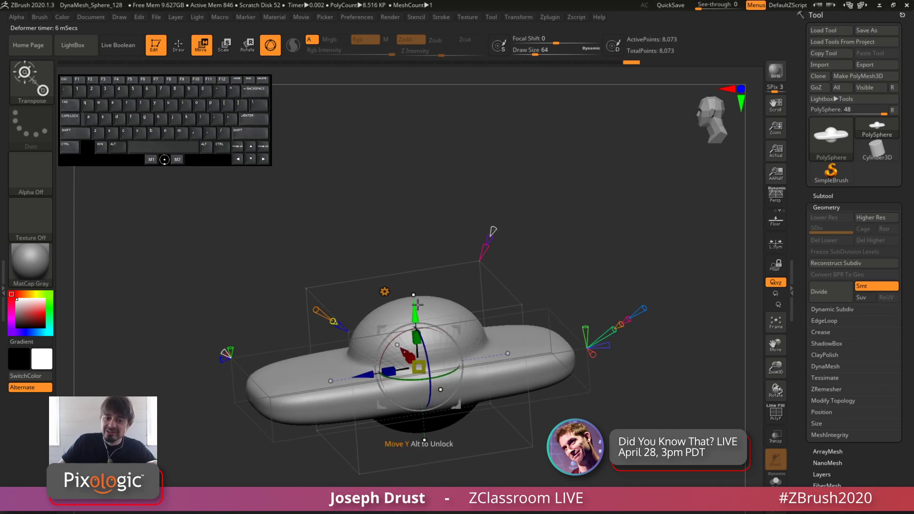
{"action": "left_click_drag", "start_coordinate": [408, 321], "coordinate": [406, 215]}
{"action": "left_click_drag", "start_coordinate": [573, 183], "coordinate": [464, 71]}
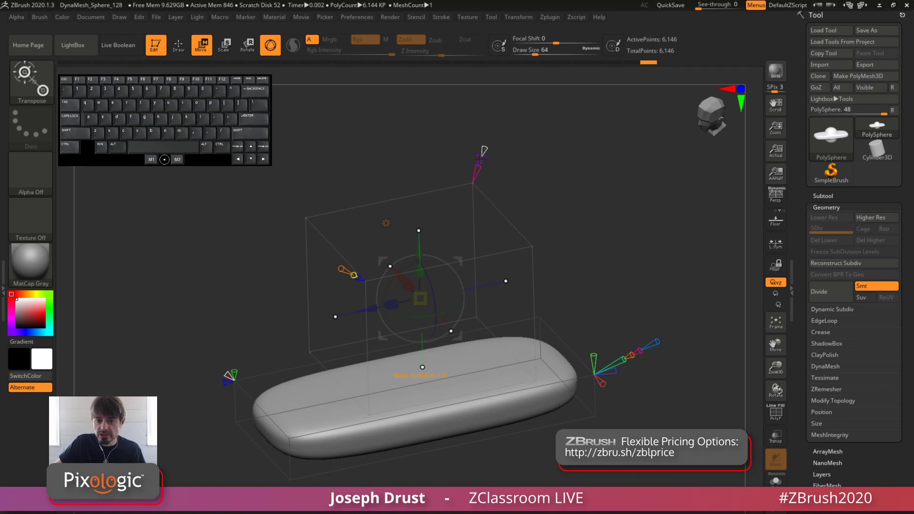
Set the primitive's mode handle to 2 for a complete ellipsoid, and raise the ellipsoid farther above the slab along Y
{"action": "mouse_move", "coordinate": [481, 159]}
{"action": "left_mouse_down"}
{"action": "mouse_move", "coordinate": [491, 127]}
{"action": "mouse_move", "coordinate": [478, 164]}
{"action": "mouse_move", "coordinate": [486, 147]}
{"action": "left_mouse_up"}
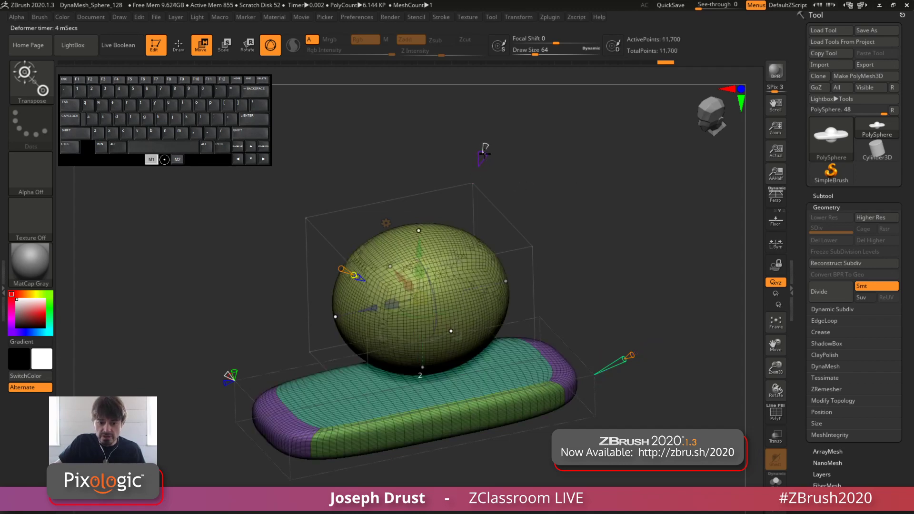
{"action": "left_click_drag", "start_coordinate": [563, 193], "coordinate": [501, 176], "text": "shift"}
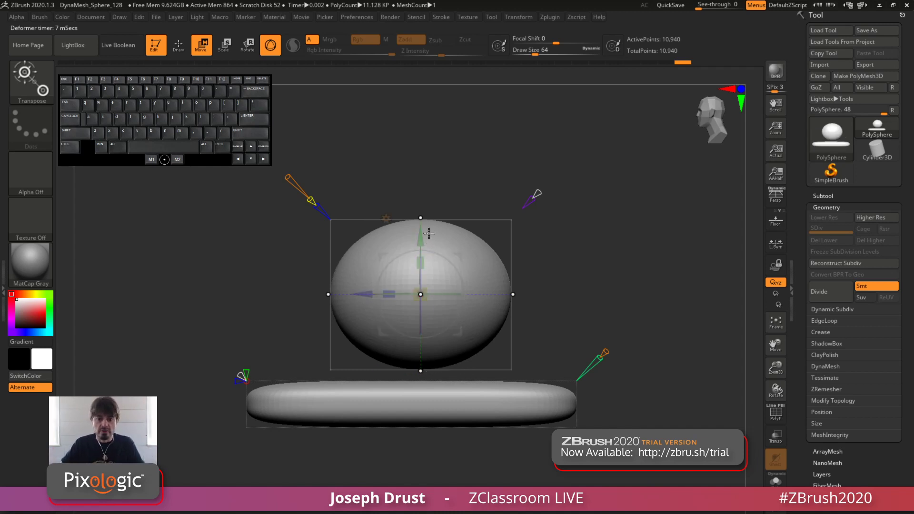
{"action": "left_click_drag", "start_coordinate": [531, 199], "coordinate": [485, 161]}
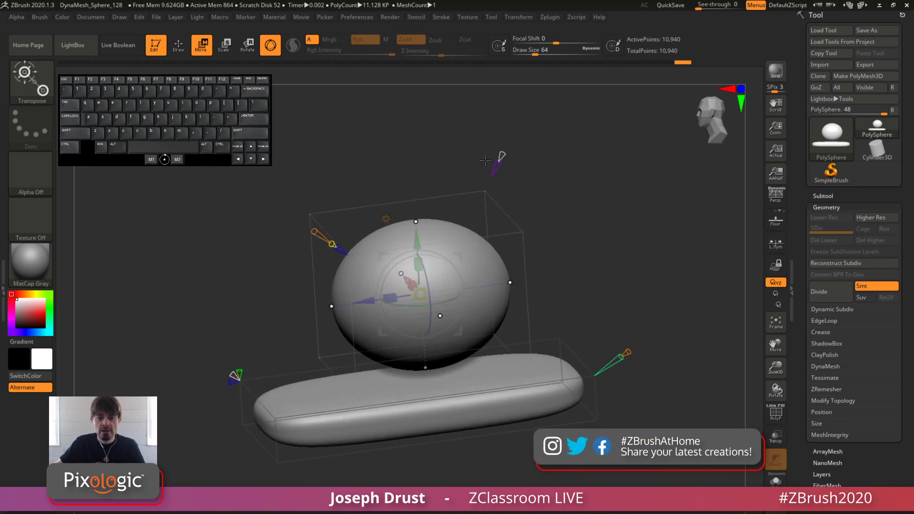
{"action": "left_click_drag", "start_coordinate": [419, 231], "coordinate": [410, 210]}
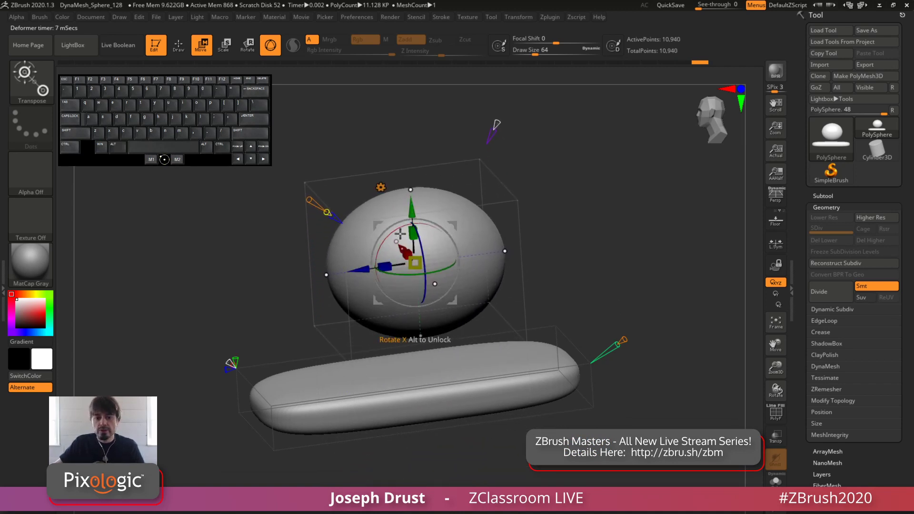
{"action": "left_click_drag", "start_coordinate": [609, 193], "coordinate": [514, 229]}
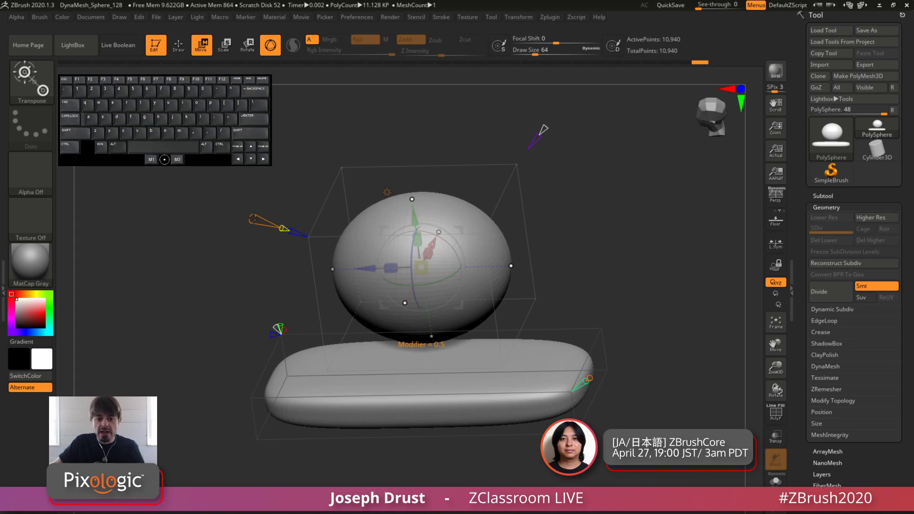
Try a Modifier of 0 for an octahedron, and a Modifier of 0.36 on another primitive type for a rounded box
{"action": "left_click_drag", "start_coordinate": [253, 219], "coordinate": [284, 235]}
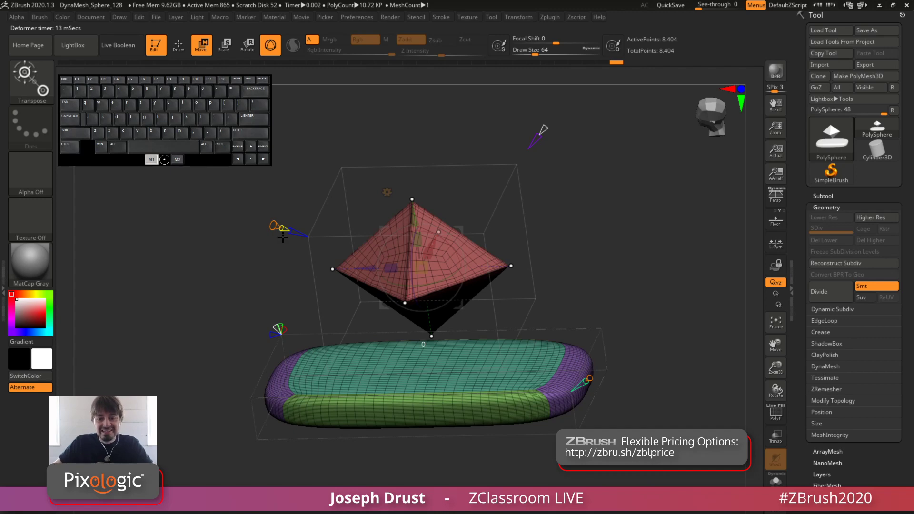
{"action": "mouse_move", "coordinate": [281, 234]}
{"action": "left_mouse_down"}
{"action": "mouse_move", "coordinate": [232, 210]}
{"action": "mouse_move", "coordinate": [278, 226]}
{"action": "left_mouse_up"}
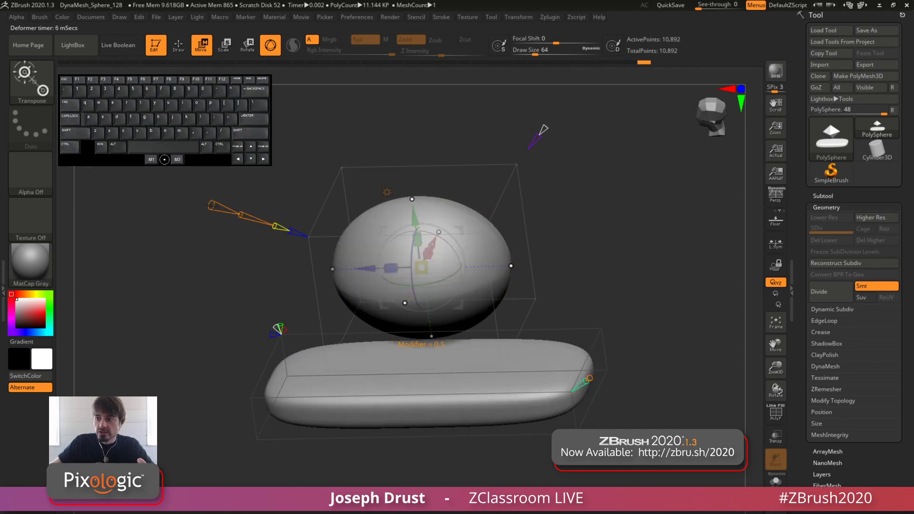
{"action": "mouse_move", "coordinate": [211, 206]}
{"action": "left_mouse_down"}
{"action": "mouse_move", "coordinate": [242, 215]}
{"action": "mouse_move", "coordinate": [188, 199]}
{"action": "mouse_move", "coordinate": [246, 215]}
{"action": "mouse_move", "coordinate": [215, 206]}
{"action": "left_mouse_up"}
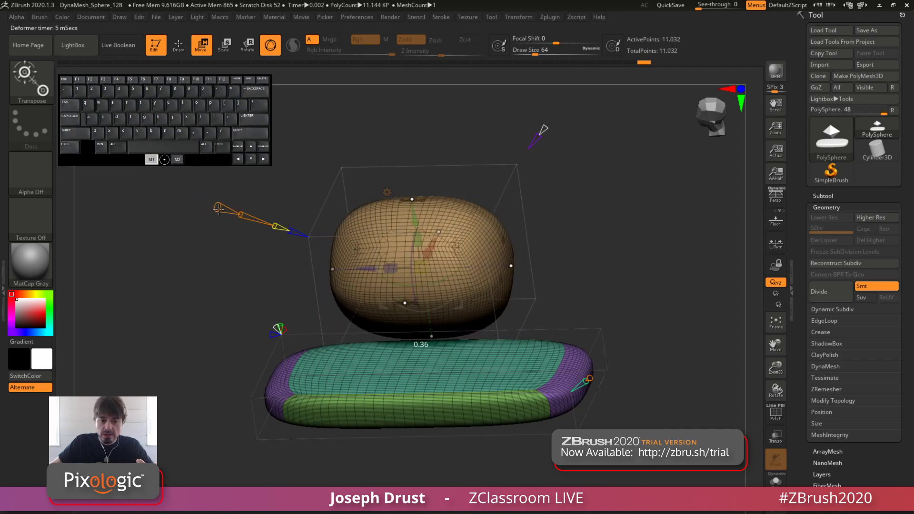
{"action": "key", "text": "shift+f"}
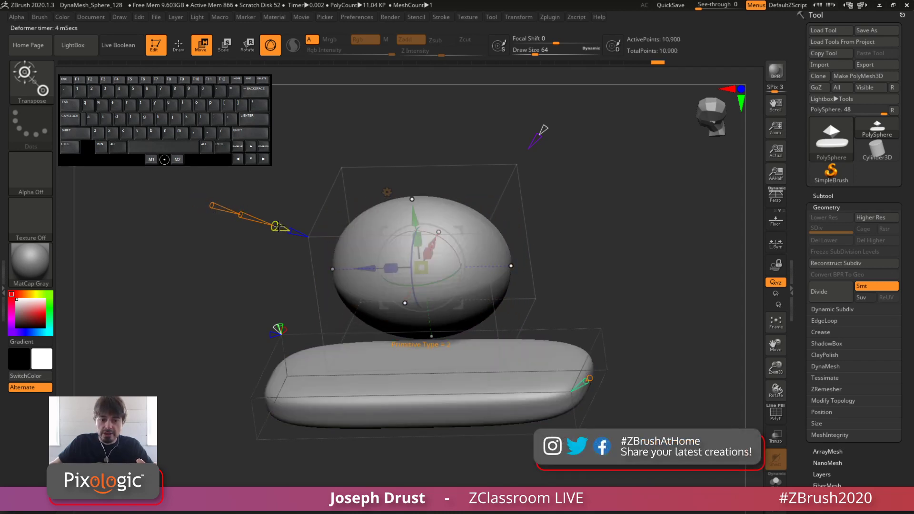
Change the Primitive Type to a tapered cylinder and adjust its Modifier to make the cylinder straight
{"action": "left_click_drag", "start_coordinate": [277, 227], "coordinate": [270, 224]}
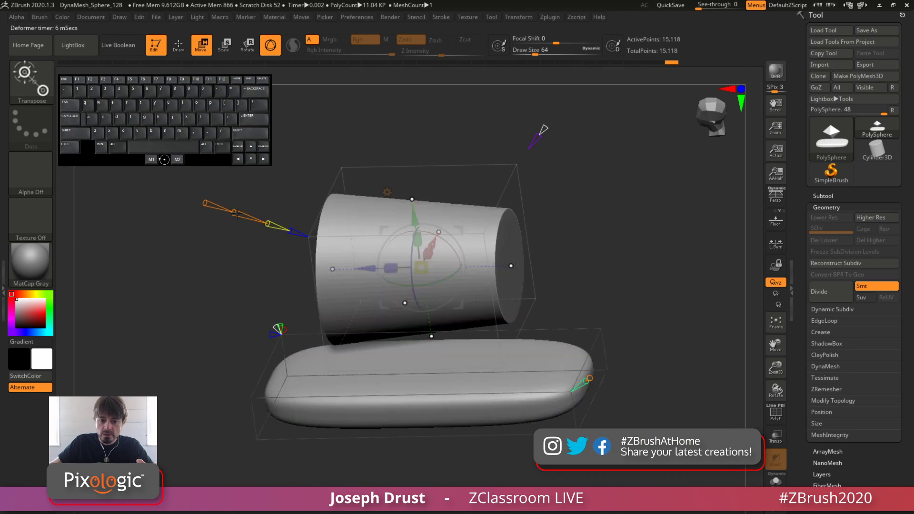
{"action": "key", "text": "shift+f"}
{"action": "mouse_move", "coordinate": [204, 204]}
{"action": "left_mouse_down"}
{"action": "mouse_move", "coordinate": [214, 205]}
{"action": "mouse_move", "coordinate": [195, 198]}
{"action": "mouse_move", "coordinate": [220, 209]}
{"action": "mouse_move", "coordinate": [194, 198]}
{"action": "mouse_move", "coordinate": [247, 215]}
{"action": "mouse_move", "coordinate": [198, 203]}
{"action": "left_mouse_up"}
{"action": "key", "text": "shift+f"}
{"action": "key", "text": "shift+f"}
{"action": "key", "text": "shift+f"}
{"action": "key", "text": "shift+f"}
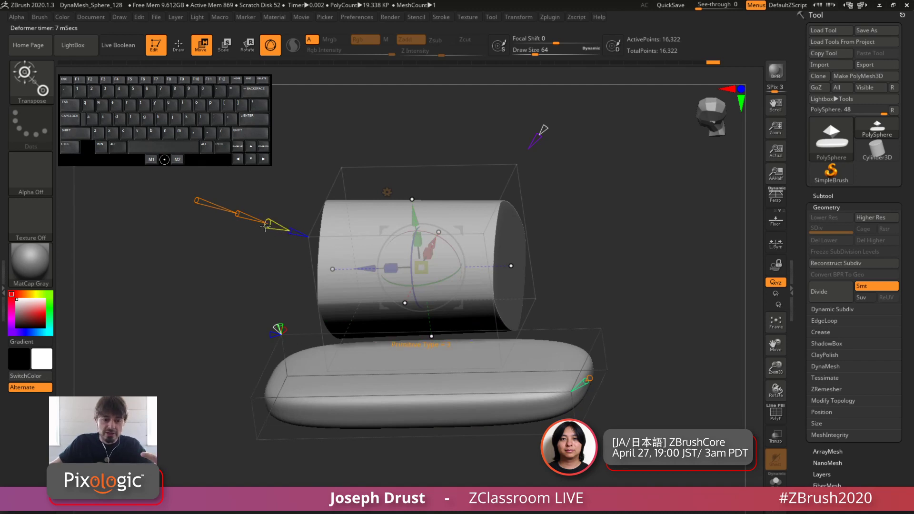
Change the Primitive Type to a ring, and delete the Project Primitive deformer from the slab
{"action": "mouse_move", "coordinate": [269, 223]}
{"action": "left_mouse_down"}
{"action": "mouse_move", "coordinate": [259, 199]}
{"action": "mouse_move", "coordinate": [280, 219]}
{"action": "mouse_move", "coordinate": [217, 254]}
{"action": "left_mouse_up"}
{"action": "mouse_move", "coordinate": [231, 224]}
{"action": "left_mouse_down"}
{"action": "mouse_move", "coordinate": [195, 215]}
{"action": "mouse_move", "coordinate": [270, 230]}
{"action": "mouse_move", "coordinate": [240, 225]}
{"action": "mouse_move", "coordinate": [256, 234]}
{"action": "mouse_move", "coordinate": [249, 230]}
{"action": "left_mouse_up"}
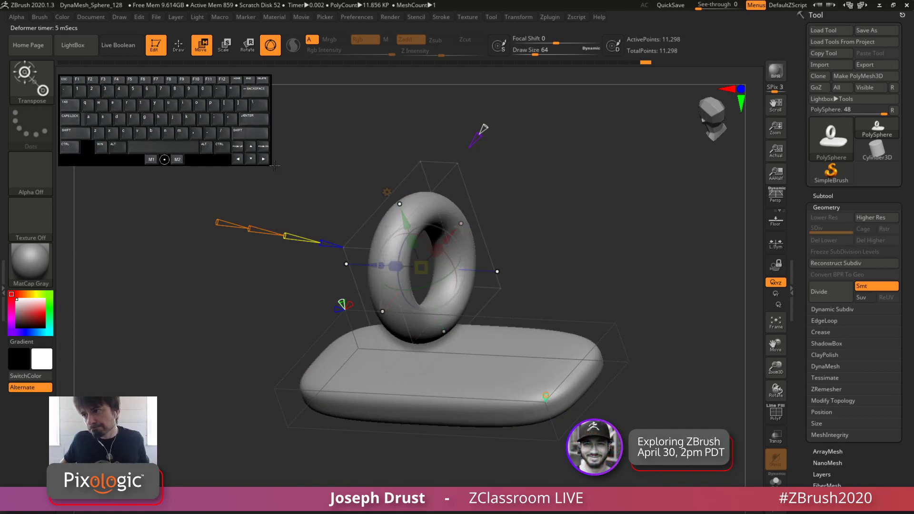
{"action": "left_click", "coordinate": [386, 192]}
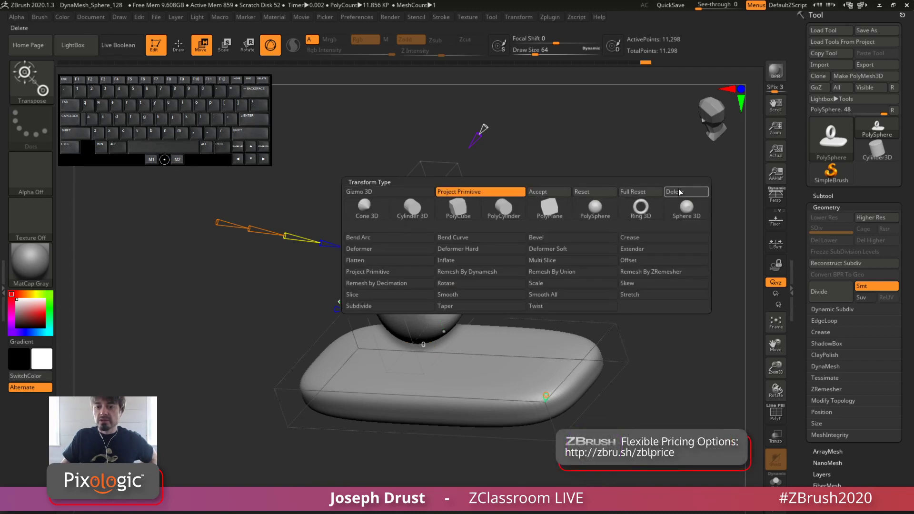
{"action": "left_click", "coordinate": [524, 273]}
{"action": "left_click_drag", "start_coordinate": [526, 236], "coordinate": [568, 247]}
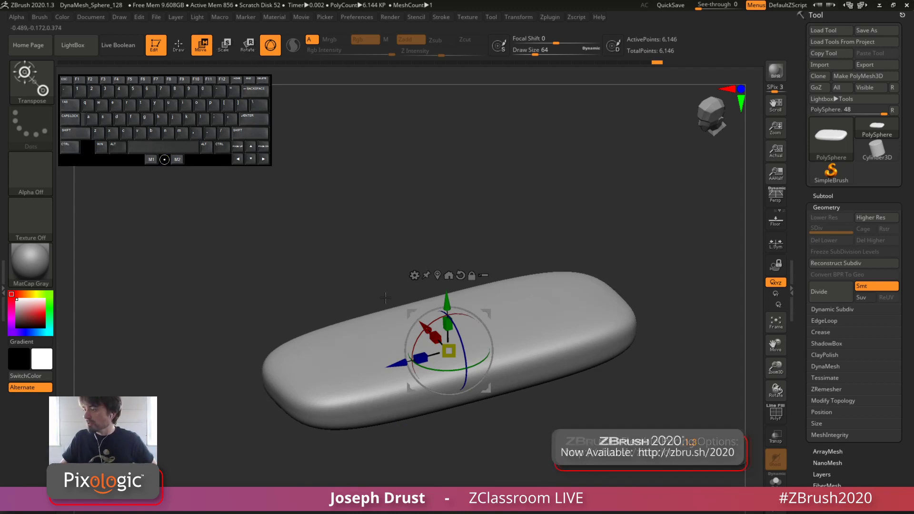
Apply the Project Primitive deformer to the slab again and fully reset it to its default sphere
{"action": "left_click", "coordinate": [414, 275]}
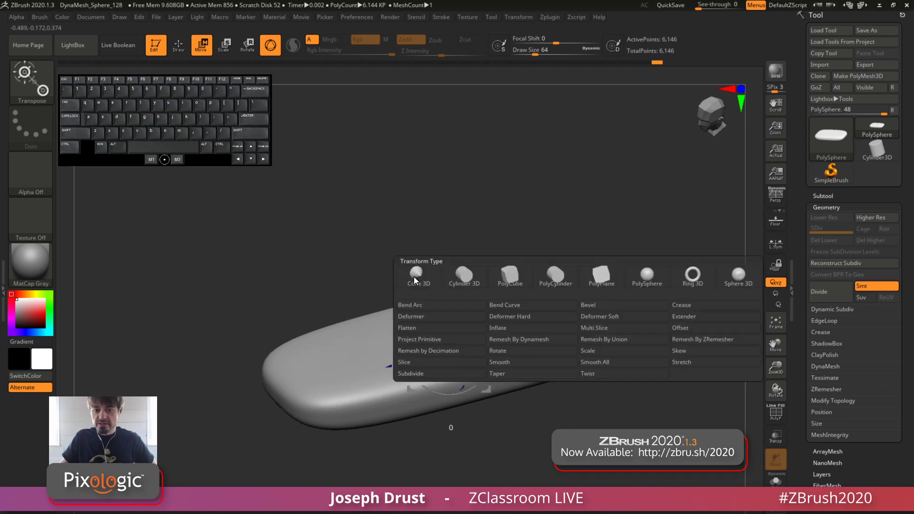
{"action": "left_click", "coordinate": [433, 339]}
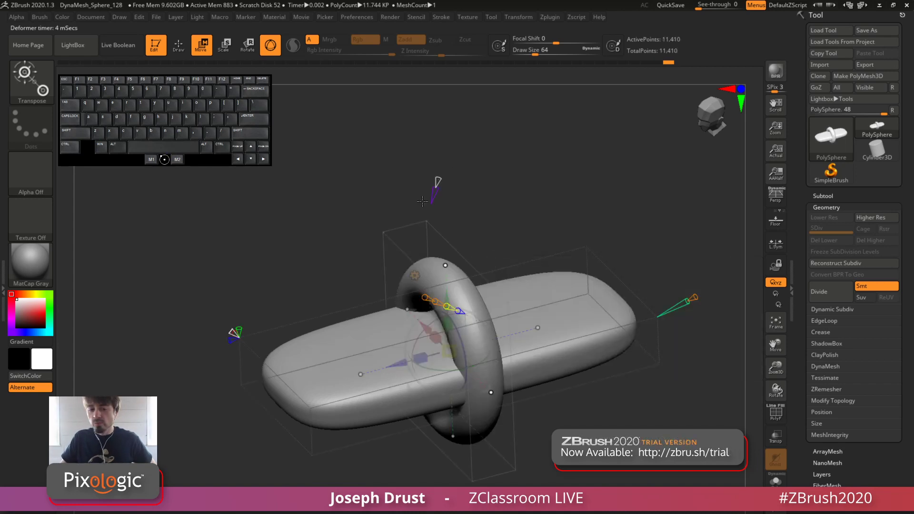
{"action": "left_click", "coordinate": [414, 275]}
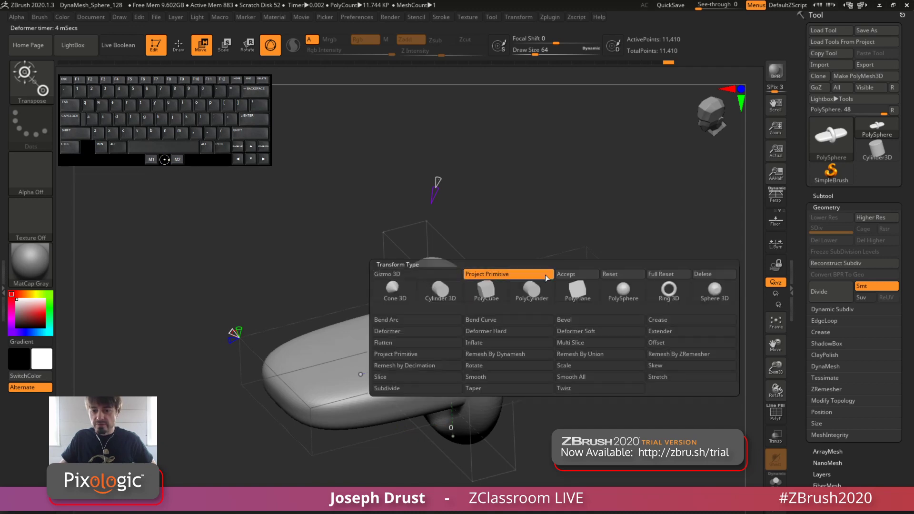
{"action": "left_click", "coordinate": [660, 274]}
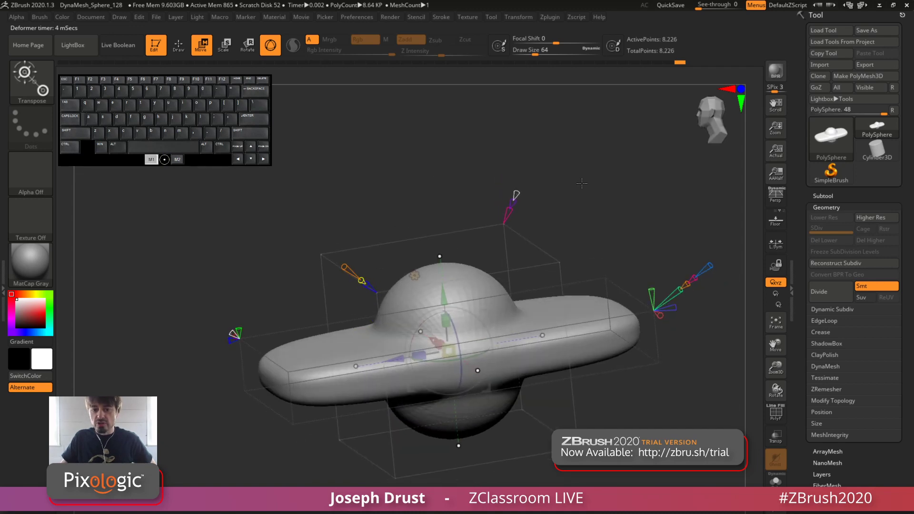
{"action": "left_click_drag", "start_coordinate": [581, 183], "coordinate": [571, 167]}
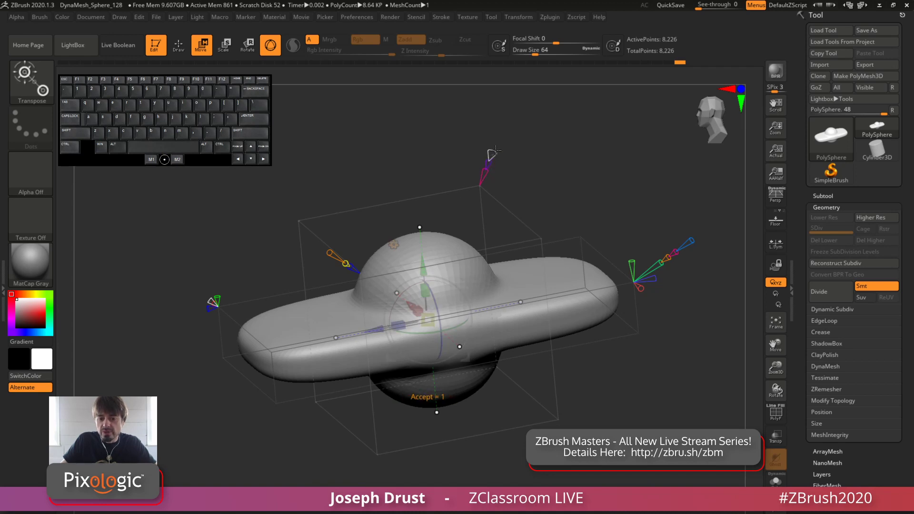
Raise the sphere above the slab along Y, and adjust its New Surface option to create a complete separate sphere
{"action": "left_click_drag", "start_coordinate": [422, 259], "coordinate": [397, 207]}
{"action": "left_click_drag", "start_coordinate": [604, 76], "coordinate": [544, 175], "text": "alt"}
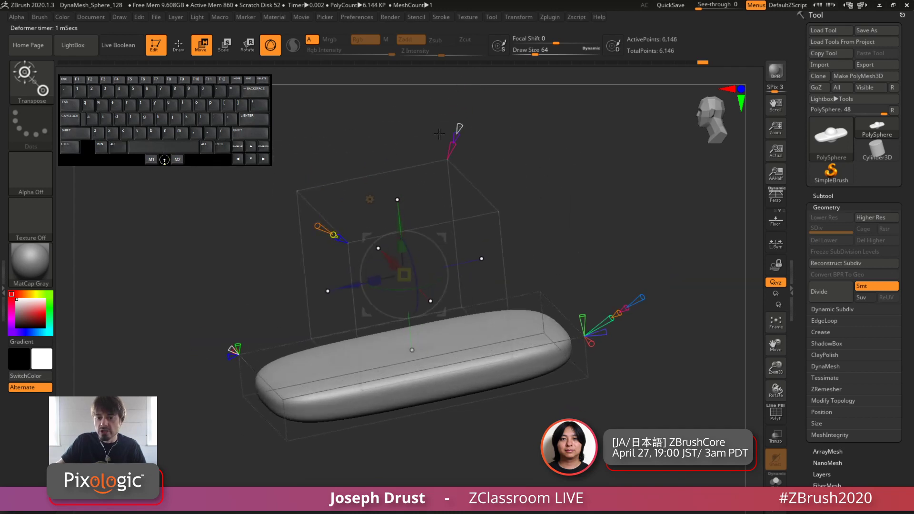
{"action": "left_click_drag", "start_coordinate": [458, 133], "coordinate": [459, 126]}
{"action": "left_click_drag", "start_coordinate": [567, 130], "coordinate": [541, 127]}
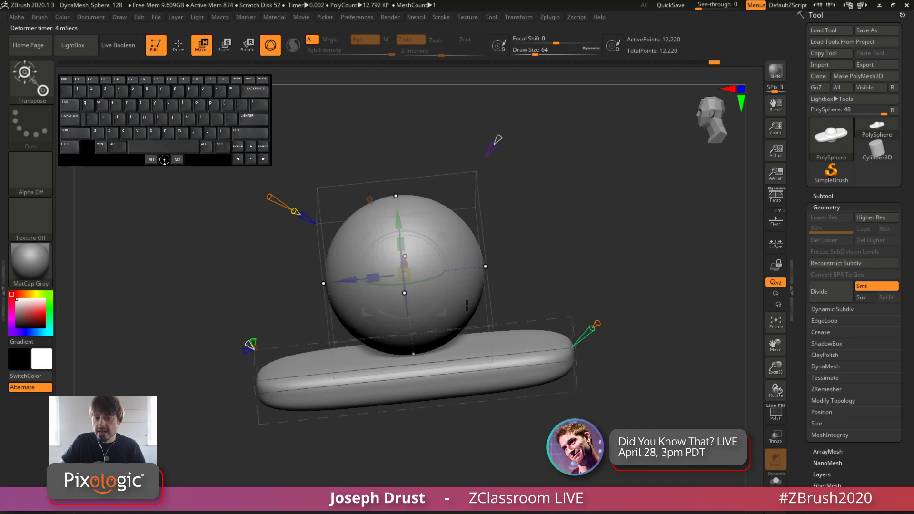
Change the sphere's Primitive Type to 2, and check its topology with the polyframe display before hiding it
{"action": "left_click_drag", "start_coordinate": [340, 174], "coordinate": [304, 192]}
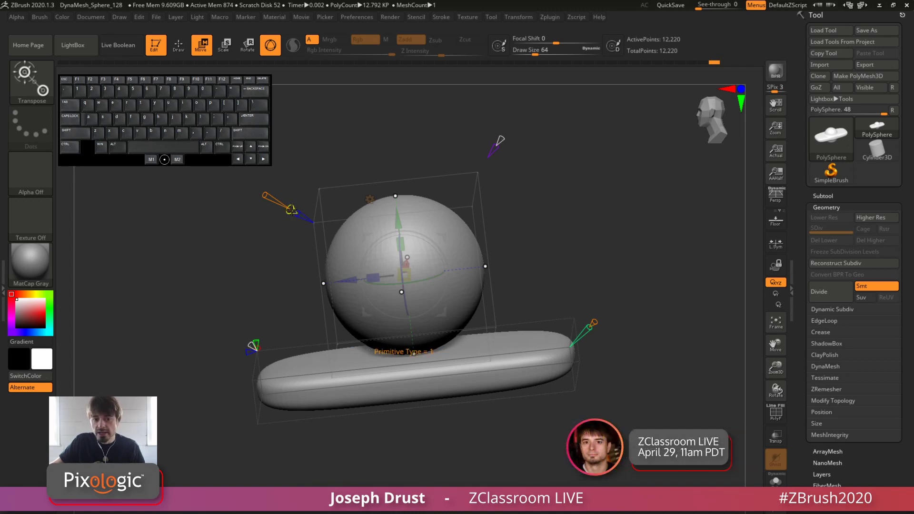
{"action": "mouse_move", "coordinate": [291, 210]}
{"action": "left_mouse_down"}
{"action": "mouse_move", "coordinate": [269, 205]}
{"action": "mouse_move", "coordinate": [284, 208]}
{"action": "left_mouse_up"}
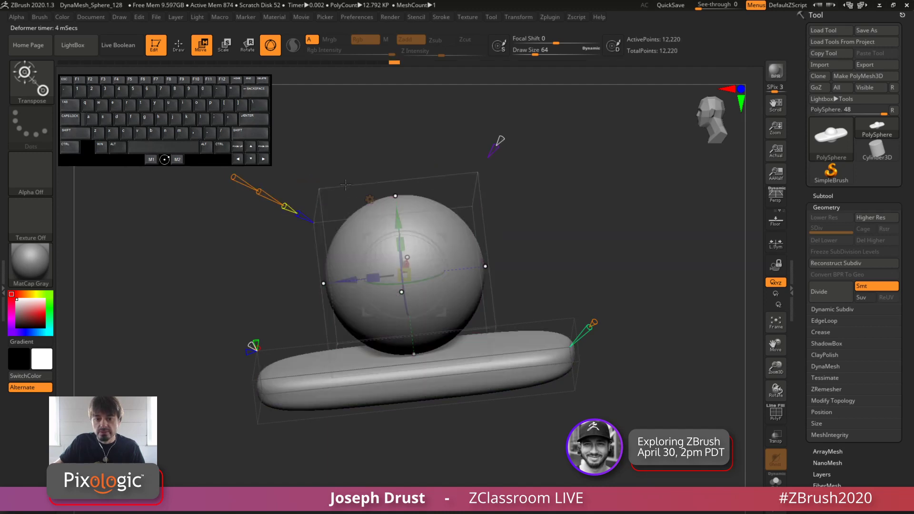
{"action": "left_click_drag", "start_coordinate": [539, 177], "coordinate": [539, 158]}
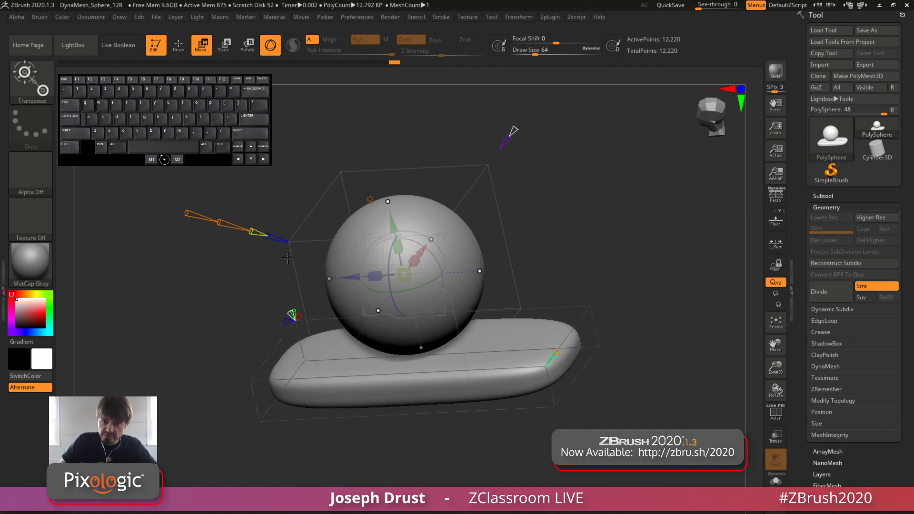
{"action": "mouse_move", "coordinate": [252, 233]}
{"action": "left_mouse_down"}
{"action": "mouse_move", "coordinate": [227, 226]}
{"action": "mouse_move", "coordinate": [247, 234]}
{"action": "left_mouse_up"}
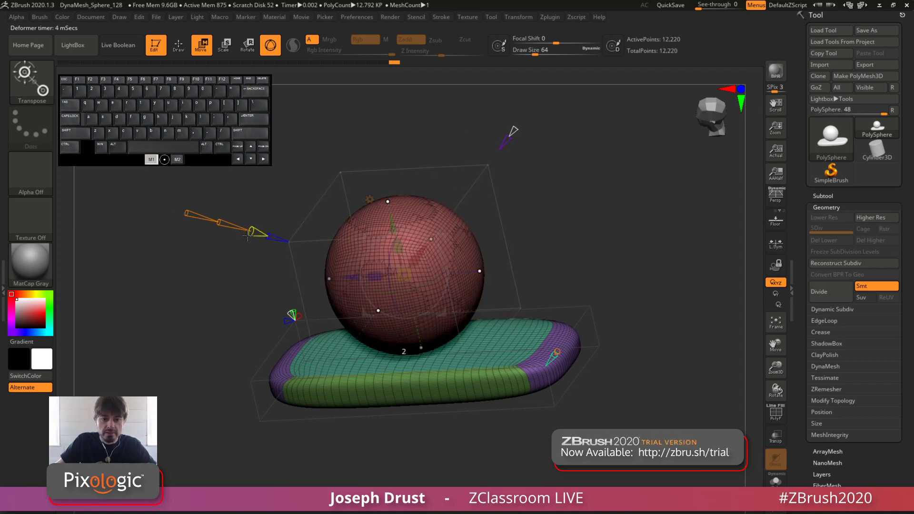
{"action": "key", "text": "shift+f"}
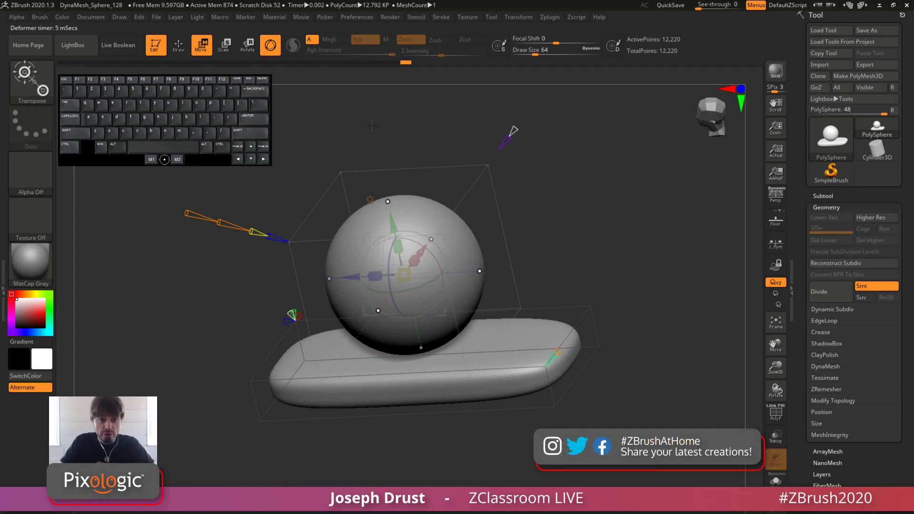
{"action": "left_click", "coordinate": [370, 199]}
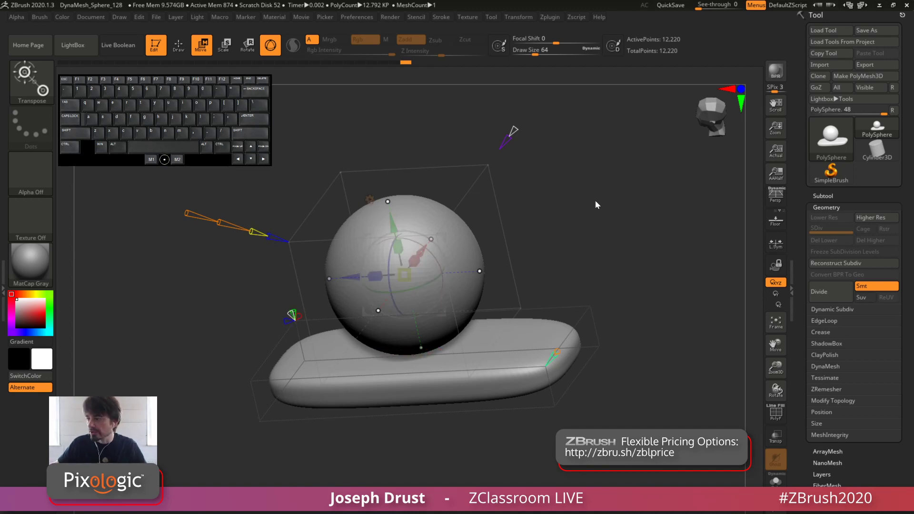
Turn the sphere's New Surface option back to projection, and lower the sphere along Y until it bulges through the slab
{"action": "left_click_drag", "start_coordinate": [595, 205], "coordinate": [627, 232], "text": "shift"}
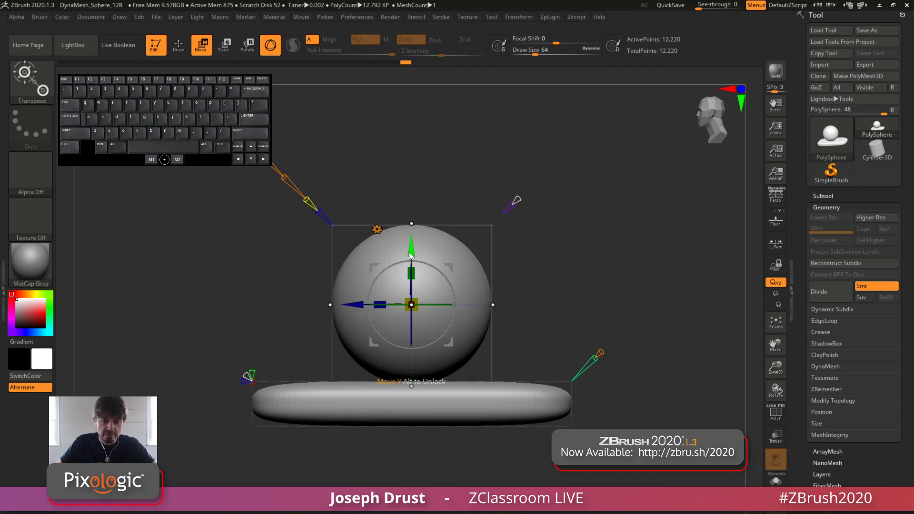
{"action": "left_click", "coordinate": [511, 207]}
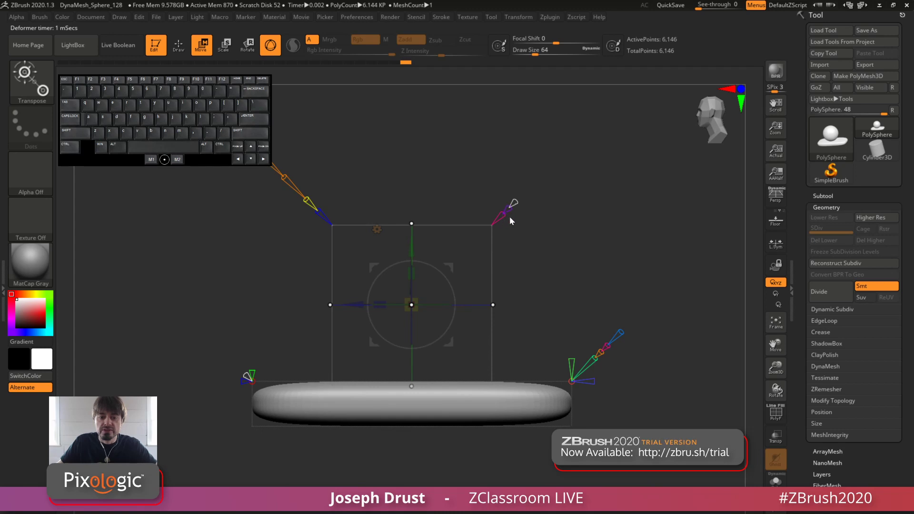
{"action": "left_click_drag", "start_coordinate": [610, 234], "coordinate": [484, 183]}
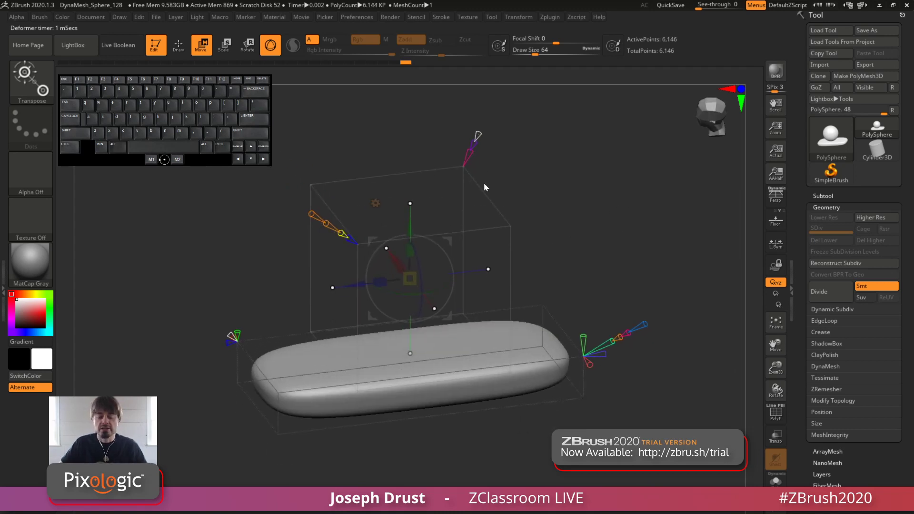
{"action": "left_click_drag", "start_coordinate": [409, 230], "coordinate": [417, 314]}
{"action": "left_click_drag", "start_coordinate": [602, 225], "coordinate": [603, 184], "text": "shift"}
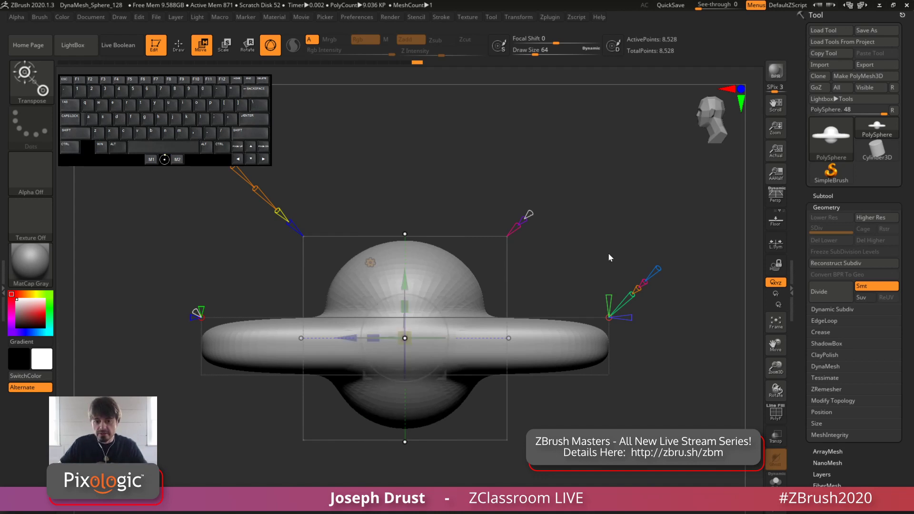
{"action": "left_click_drag", "start_coordinate": [607, 253], "coordinate": [663, 284]}
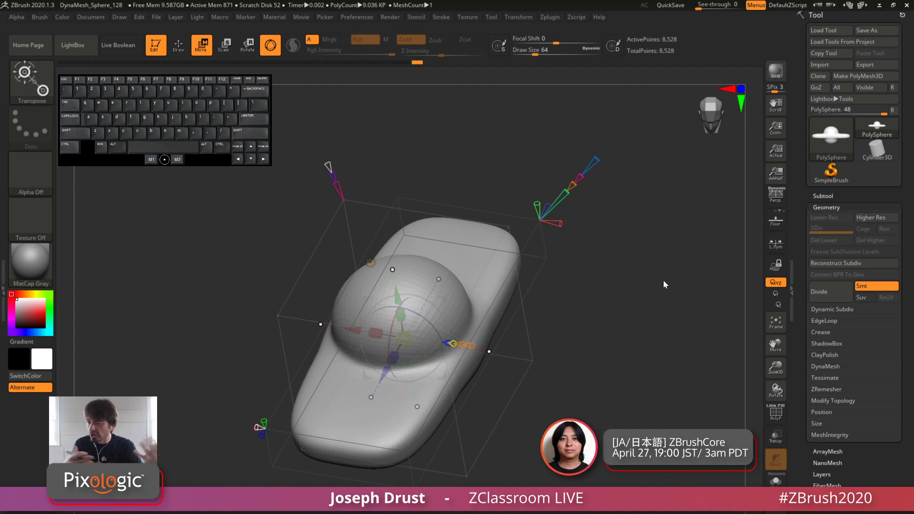
{"action": "left_click_drag", "start_coordinate": [649, 327], "coordinate": [542, 316]}
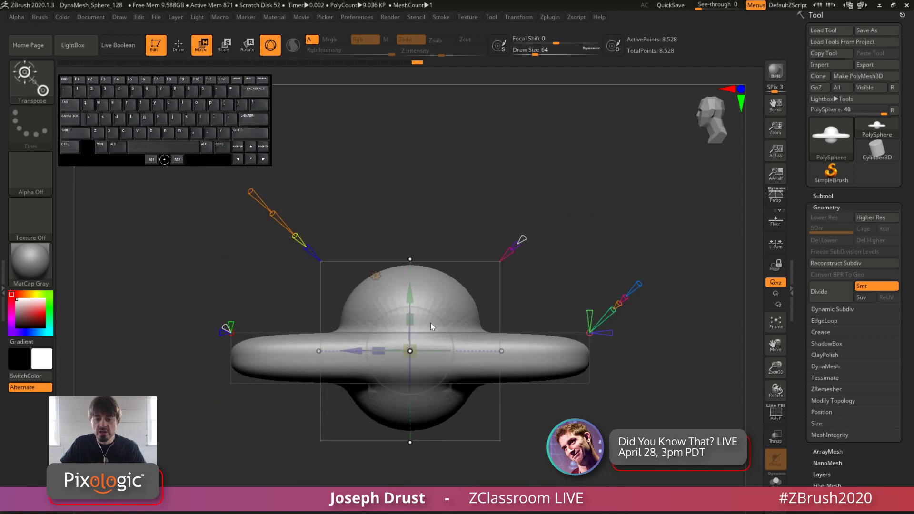
Move the primitive toward one end of the slab, and flatten and stretch it into a long ellipsoid overhanging that end
{"action": "left_click_drag", "start_coordinate": [352, 351], "coordinate": [413, 366]}
{"action": "left_click_drag", "start_coordinate": [477, 352], "coordinate": [472, 352]}
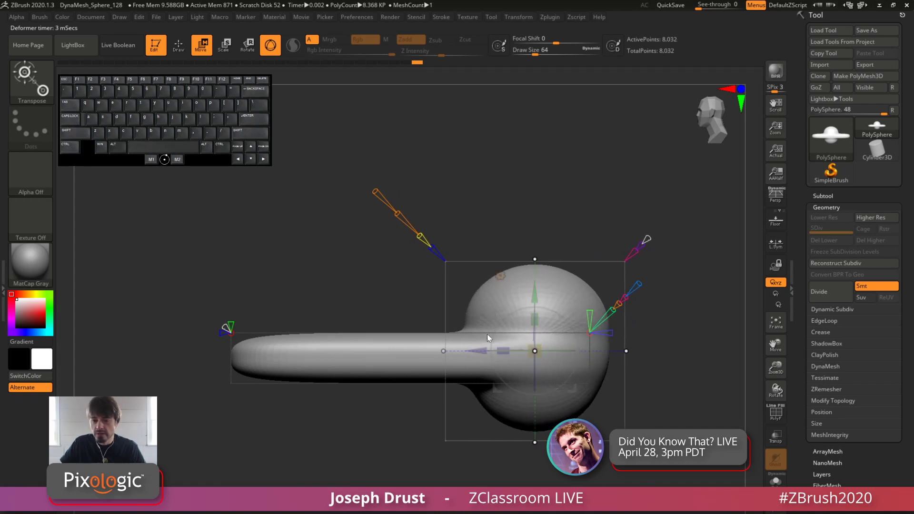
{"action": "left_click_drag", "start_coordinate": [536, 319], "coordinate": [430, 360]}
{"action": "left_click_drag", "start_coordinate": [470, 188], "coordinate": [499, 276]}
{"action": "mouse_move", "coordinate": [462, 328]}
{"action": "left_mouse_down"}
{"action": "mouse_move", "coordinate": [446, 309]}
{"action": "mouse_move", "coordinate": [471, 336]}
{"action": "mouse_move", "coordinate": [458, 322]}
{"action": "mouse_move", "coordinate": [463, 327]}
{"action": "left_mouse_up"}
{"action": "left_click_drag", "start_coordinate": [678, 403], "coordinate": [632, 295]}
{"action": "left_click_drag", "start_coordinate": [565, 196], "coordinate": [536, 185], "text": "alt"}
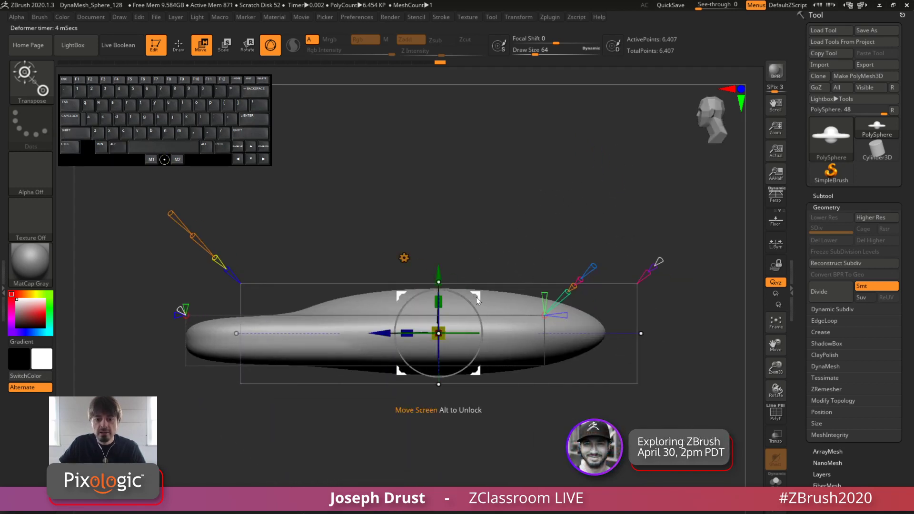
{"action": "mouse_move", "coordinate": [476, 297]}
{"action": "left_mouse_down"}
{"action": "mouse_move", "coordinate": [450, 296]}
{"action": "mouse_move", "coordinate": [449, 288]}
{"action": "mouse_move", "coordinate": [463, 280]}
{"action": "mouse_move", "coordinate": [493, 293]}
{"action": "mouse_move", "coordinate": [460, 296]}
{"action": "mouse_move", "coordinate": [462, 288]}
{"action": "mouse_move", "coordinate": [495, 293]}
{"action": "mouse_move", "coordinate": [309, 297]}
{"action": "mouse_move", "coordinate": [478, 297]}
{"action": "mouse_move", "coordinate": [451, 289]}
{"action": "mouse_move", "coordinate": [444, 304]}
{"action": "mouse_move", "coordinate": [477, 317]}
{"action": "mouse_move", "coordinate": [472, 331]}
{"action": "mouse_move", "coordinate": [464, 316]}
{"action": "mouse_move", "coordinate": [462, 330]}
{"action": "mouse_move", "coordinate": [464, 289]}
{"action": "mouse_move", "coordinate": [479, 290]}
{"action": "left_mouse_up"}
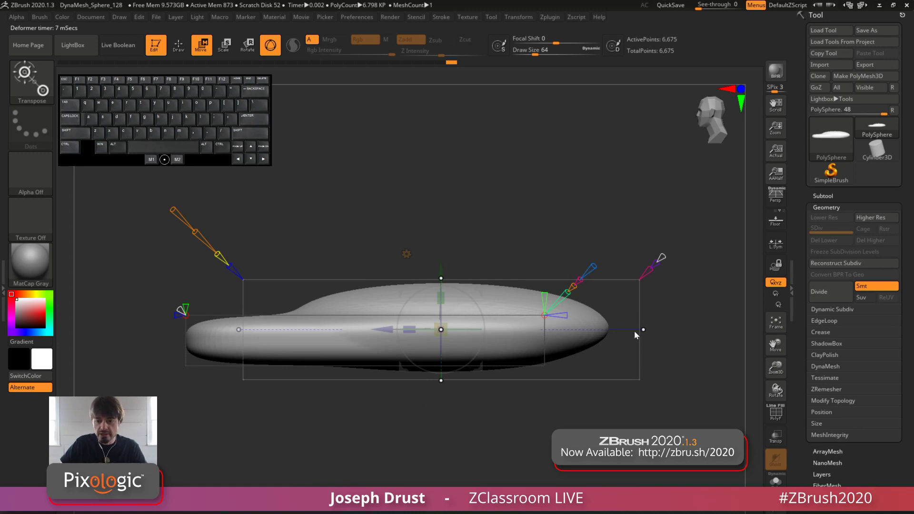
Cut off the ellipsoid's overhanging end with its Size control, and slightly reduce the Size on the opposite end
{"action": "left_click_drag", "start_coordinate": [640, 330], "coordinate": [610, 354]}
{"action": "mouse_move", "coordinate": [545, 191]}
{"action": "left_mouse_down"}
{"action": "mouse_move", "coordinate": [536, 218]}
{"action": "mouse_move", "coordinate": [499, 196]}
{"action": "mouse_move", "coordinate": [549, 182]}
{"action": "left_mouse_up"}
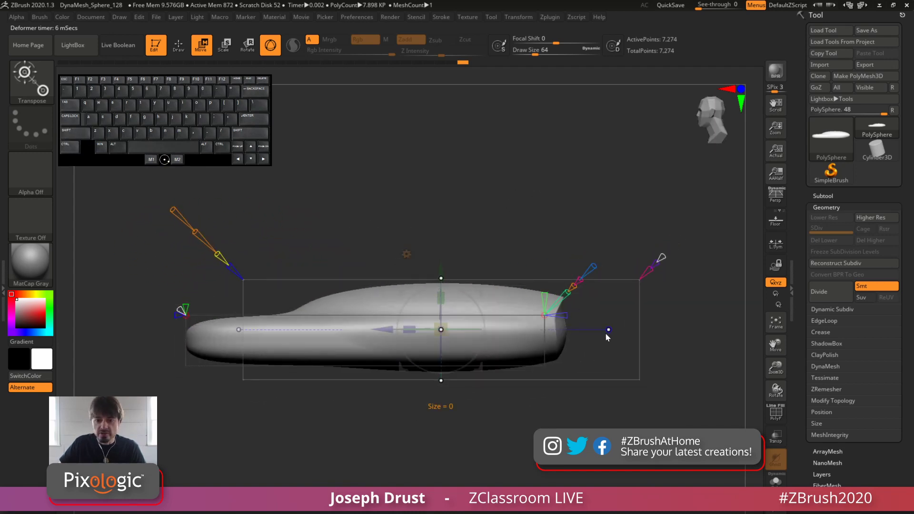
{"action": "mouse_move", "coordinate": [610, 332]}
{"action": "left_mouse_down"}
{"action": "mouse_move", "coordinate": [598, 334]}
{"action": "mouse_move", "coordinate": [616, 333]}
{"action": "left_mouse_up"}
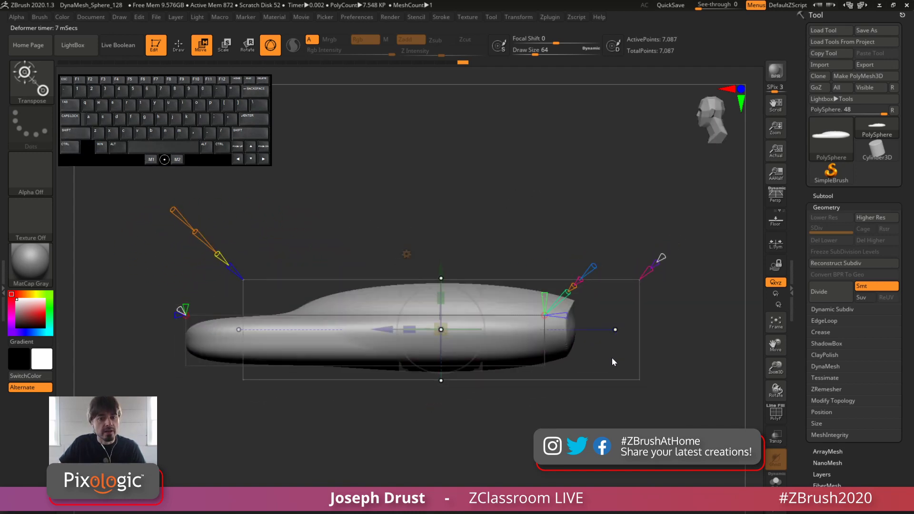
{"action": "mouse_move", "coordinate": [239, 329]}
{"action": "left_mouse_down"}
{"action": "mouse_move", "coordinate": [320, 322]}
{"action": "mouse_move", "coordinate": [253, 329]}
{"action": "left_mouse_up"}
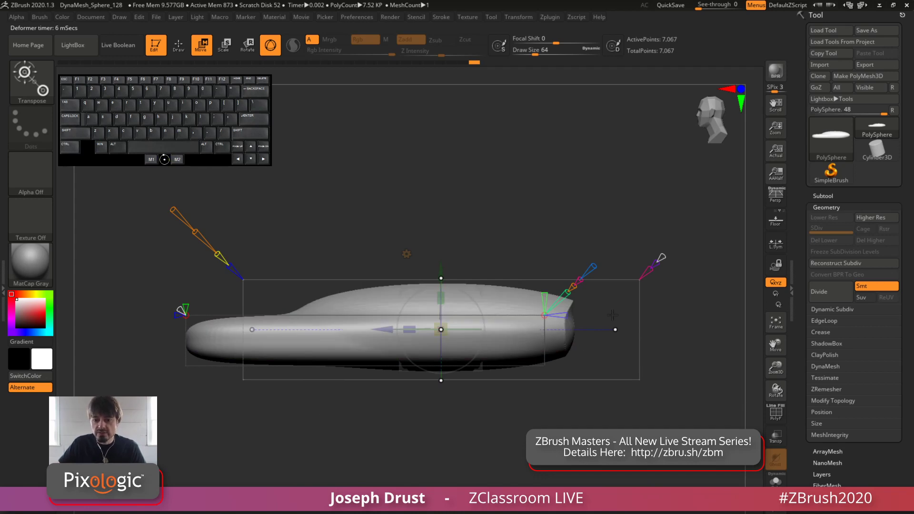
{"action": "left_click_drag", "start_coordinate": [615, 330], "coordinate": [621, 330]}
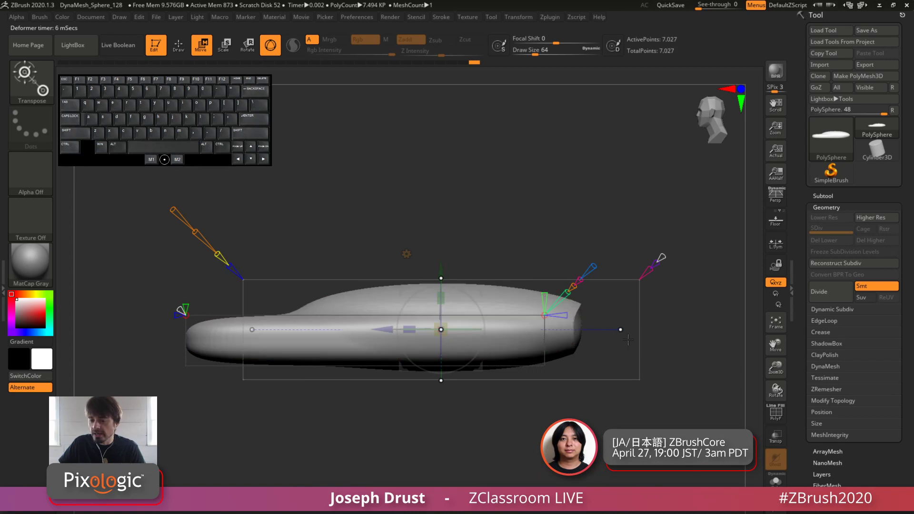
Check the polygroups with the polyframe display, and trim the ellipsoid's overhanging end slightly further
{"action": "left_click", "coordinate": [776, 419]}
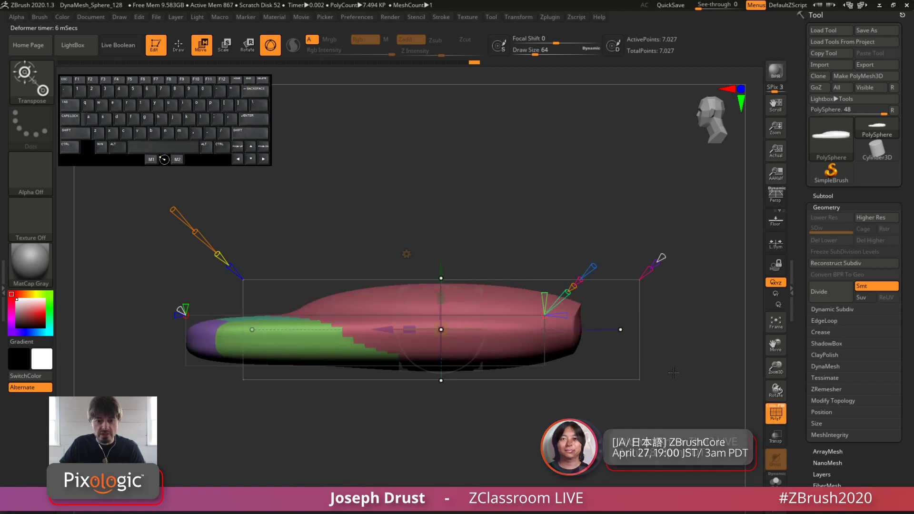
{"action": "left_click", "coordinate": [782, 411]}
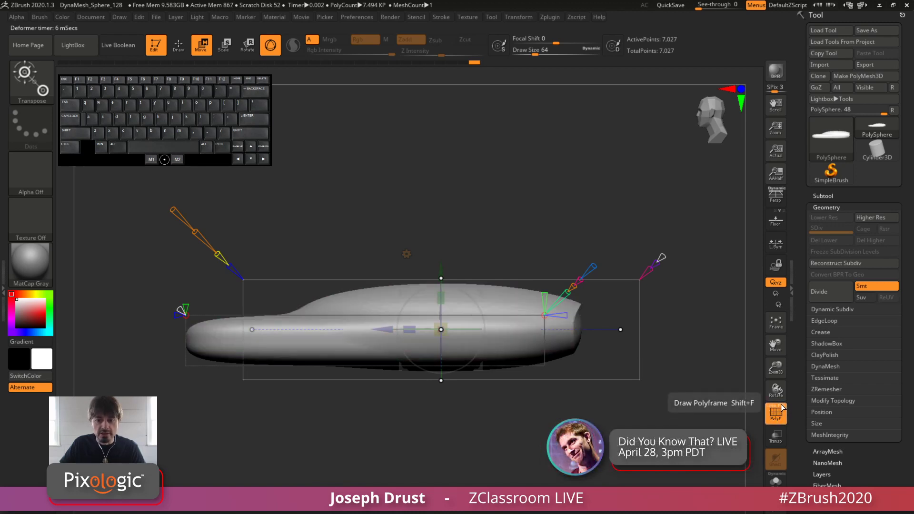
{"action": "left_click", "coordinate": [783, 408]}
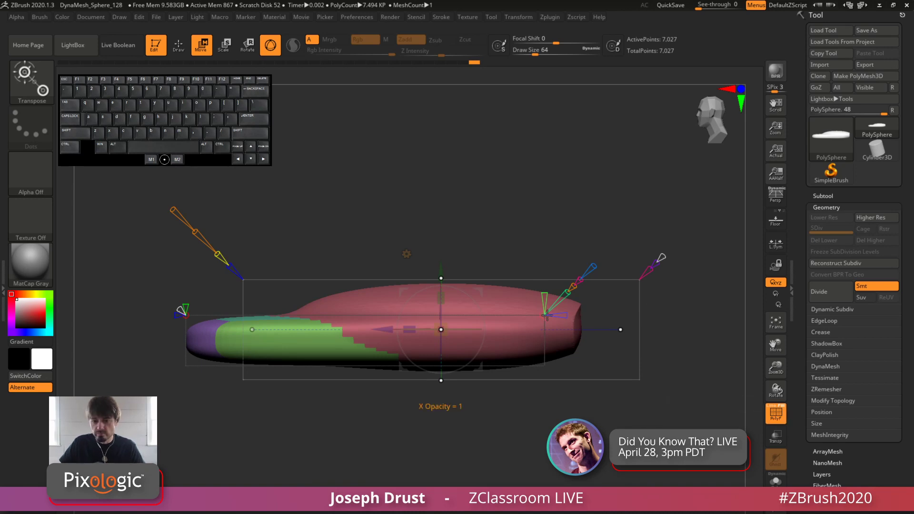
{"action": "mouse_move", "coordinate": [620, 330]}
{"action": "left_mouse_down"}
{"action": "mouse_move", "coordinate": [631, 343]}
{"action": "mouse_move", "coordinate": [605, 350]}
{"action": "mouse_move", "coordinate": [622, 350]}
{"action": "mouse_move", "coordinate": [594, 332]}
{"action": "mouse_move", "coordinate": [624, 335]}
{"action": "mouse_move", "coordinate": [608, 337]}
{"action": "left_mouse_up"}
{"action": "left_click", "coordinate": [779, 418]}
{"action": "left_click_drag", "start_coordinate": [606, 210], "coordinate": [531, 172]}
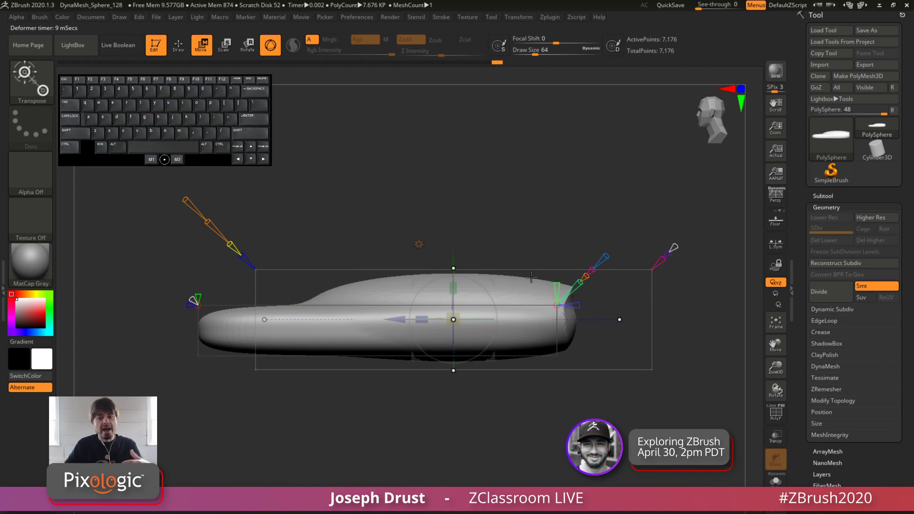
{"action": "left_click_drag", "start_coordinate": [622, 319], "coordinate": [621, 319]}
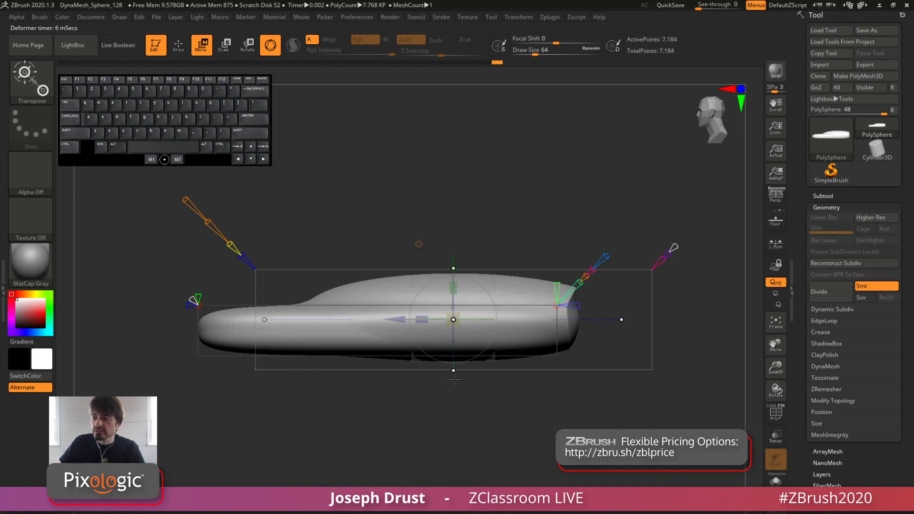
Reduce the ellipsoid's Size on its underside to cut it flat, and inspect the merged shape from several angles
{"action": "left_click_drag", "start_coordinate": [453, 371], "coordinate": [445, 355]}
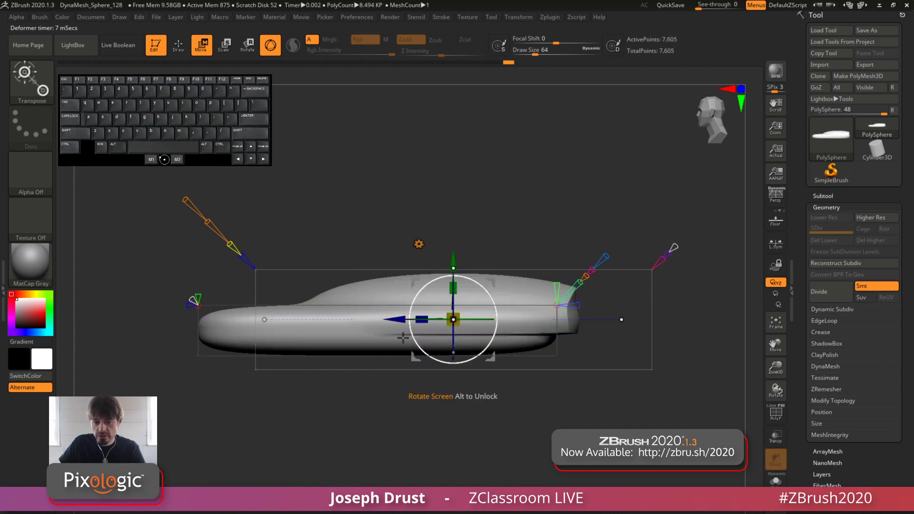
{"action": "left_click_drag", "start_coordinate": [547, 323], "coordinate": [503, 322]}
{"action": "left_click_drag", "start_coordinate": [510, 196], "coordinate": [502, 185]}
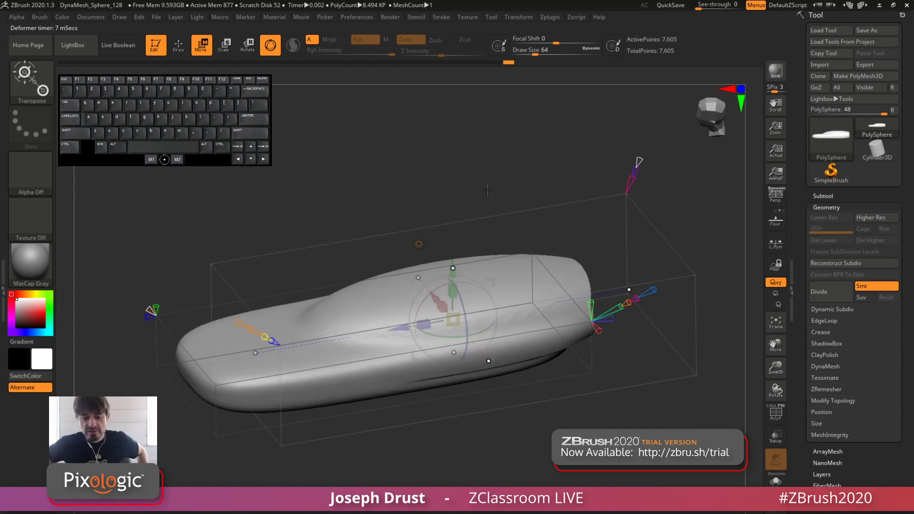
{"action": "left_click_drag", "start_coordinate": [454, 208], "coordinate": [420, 199]}
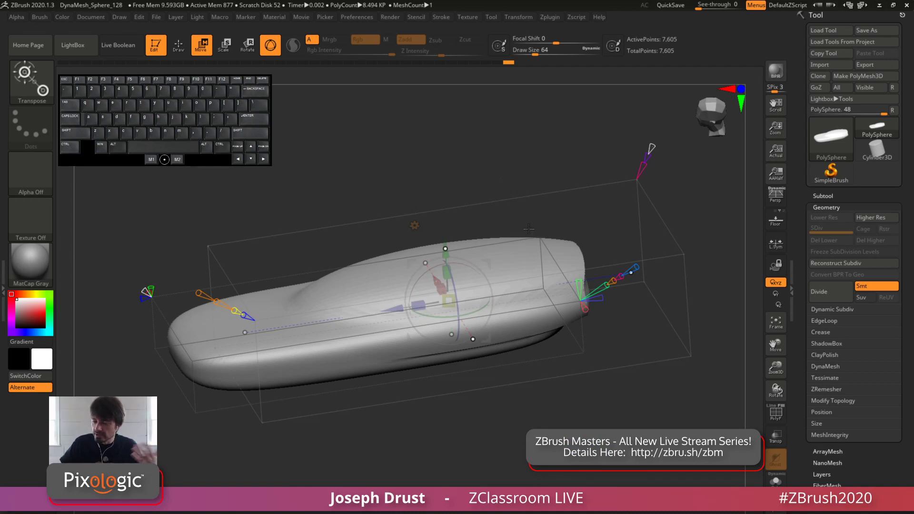
{"action": "left_click_drag", "start_coordinate": [502, 158], "coordinate": [499, 156], "text": "shift"}
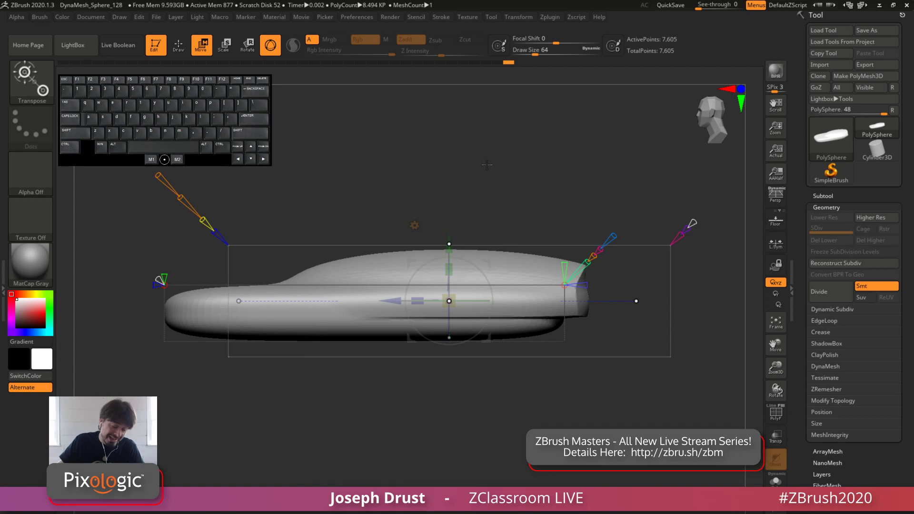
Raise the mesh resolution of the blended slab and ellipsoid with the deformer's control, and inspect the blend from several angles
{"action": "mouse_move", "coordinate": [473, 161]}
{"action": "left_mouse_down"}
{"action": "mouse_move", "coordinate": [452, 167]}
{"action": "mouse_move", "coordinate": [479, 151]}
{"action": "left_mouse_up"}
{"action": "left_click_drag", "start_coordinate": [479, 151], "coordinate": [325, 285], "text": "alt"}
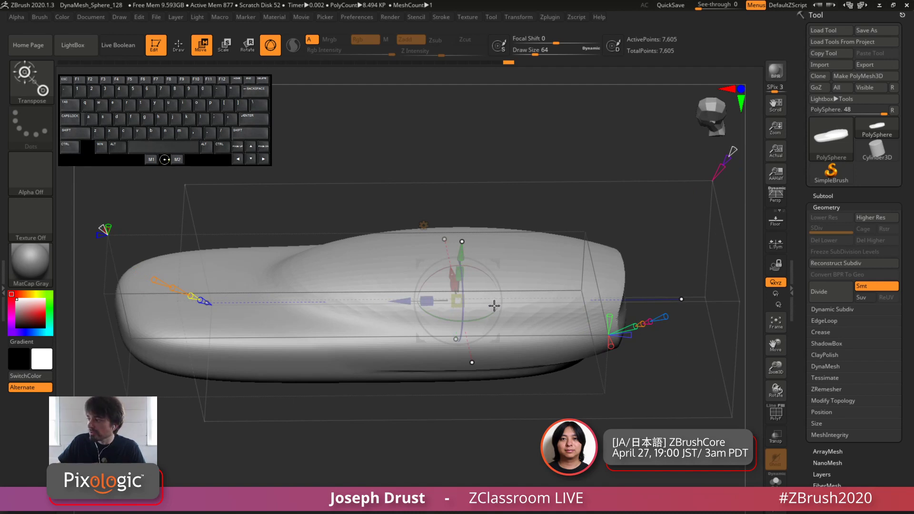
{"action": "left_click_drag", "start_coordinate": [515, 179], "coordinate": [506, 126]}
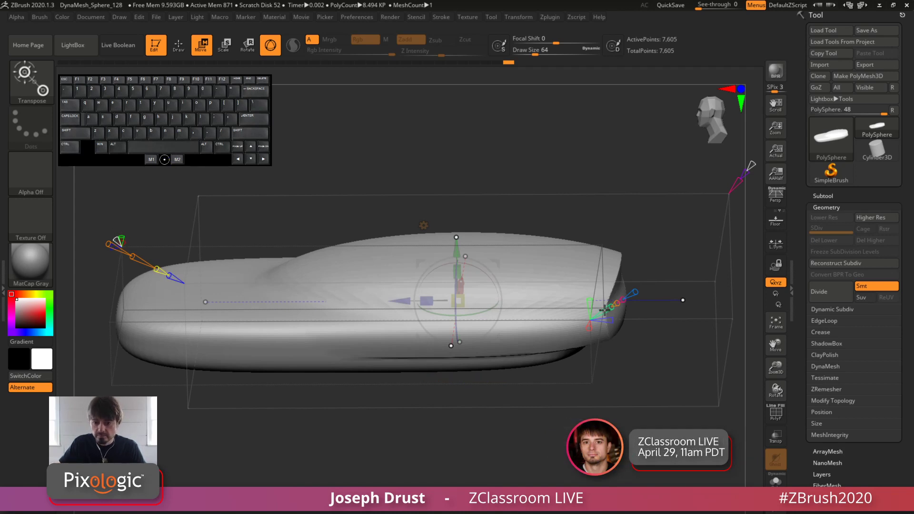
{"action": "right_click_drag", "start_coordinate": [611, 308], "coordinate": [652, 306]}
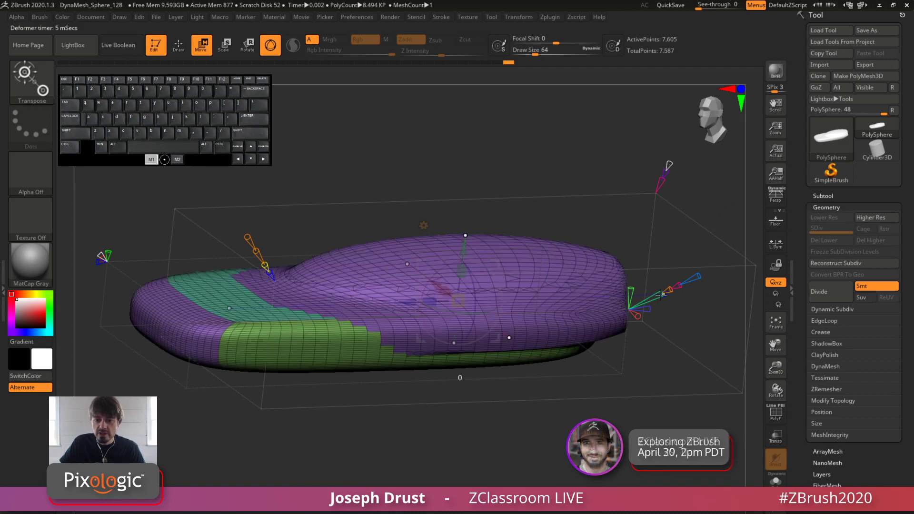
{"action": "key", "text": "ctrl+z"}
{"action": "right_click_drag", "start_coordinate": [654, 297], "coordinate": [657, 311]}
{"action": "left_click_drag", "start_coordinate": [659, 308], "coordinate": [663, 310]}
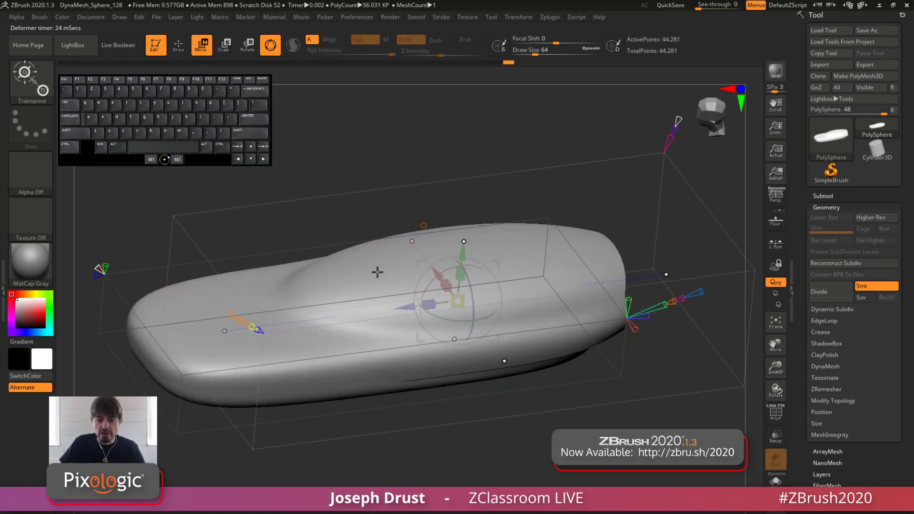
{"action": "left_click_drag", "start_coordinate": [369, 225], "coordinate": [360, 200]}
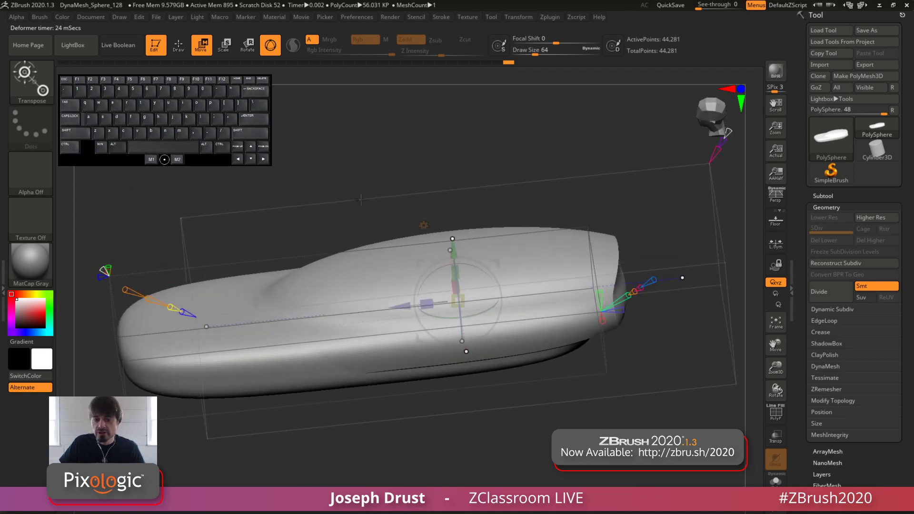
{"action": "left_click_drag", "start_coordinate": [352, 251], "coordinate": [333, 301]}
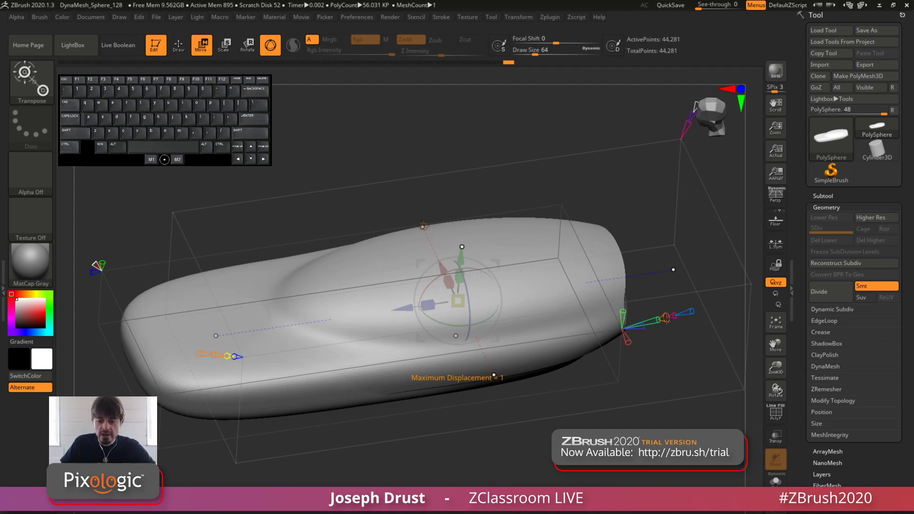
Try different Maximum Displacement values on the projected ellipsoid, and compare how its height is limited from the side
{"action": "left_click_drag", "start_coordinate": [666, 318], "coordinate": [696, 310]}
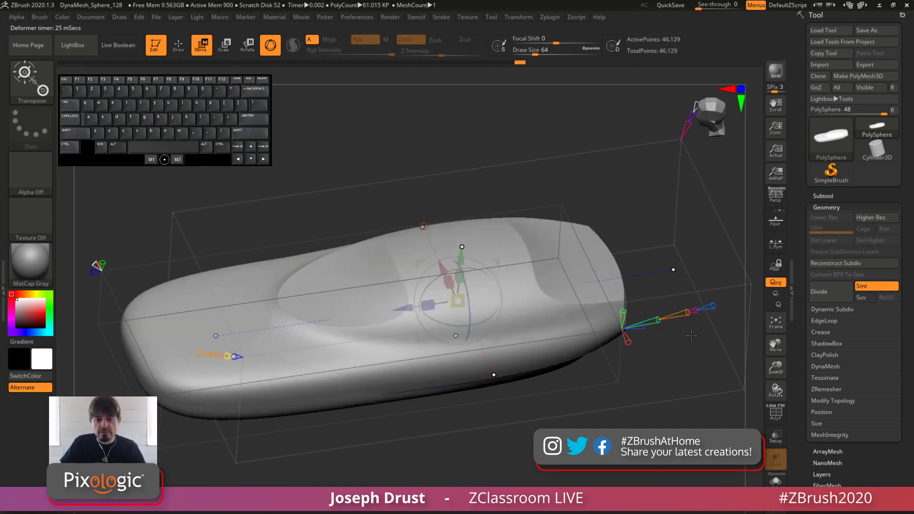
{"action": "key", "text": "ctrl+z"}
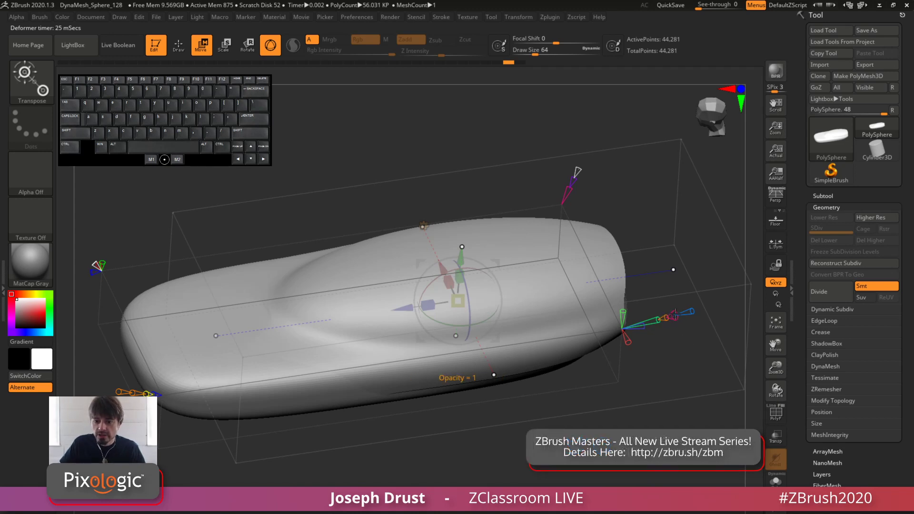
{"action": "left_click_drag", "start_coordinate": [691, 311], "coordinate": [456, 326]}
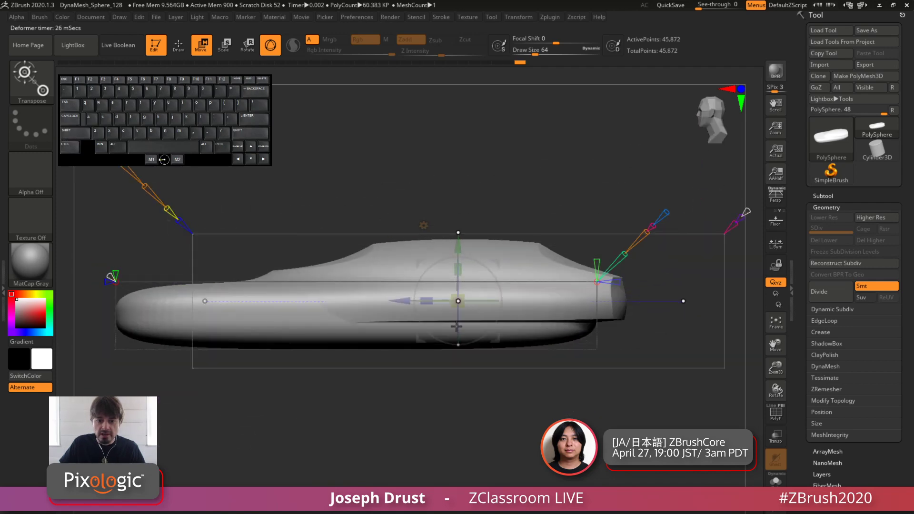
{"action": "left_click_drag", "start_coordinate": [457, 261], "coordinate": [456, 245]}
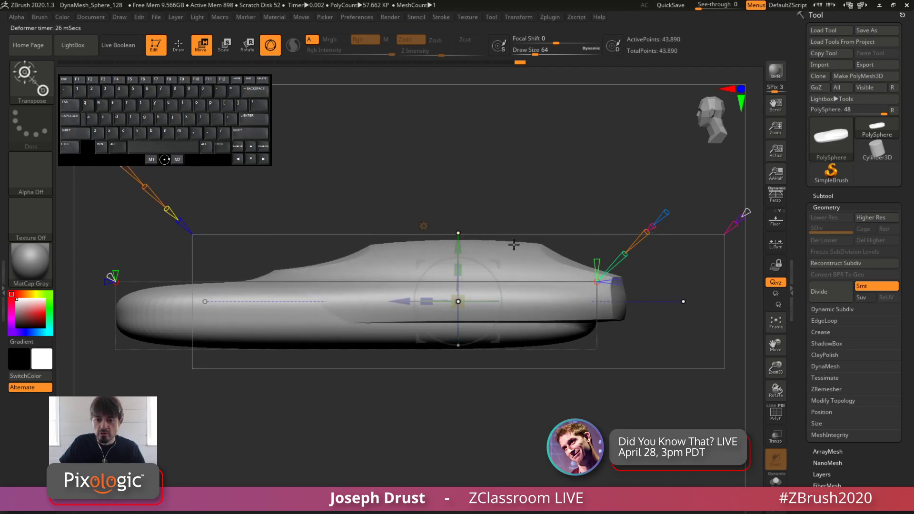
{"action": "left_click_drag", "start_coordinate": [644, 233], "coordinate": [648, 231]}
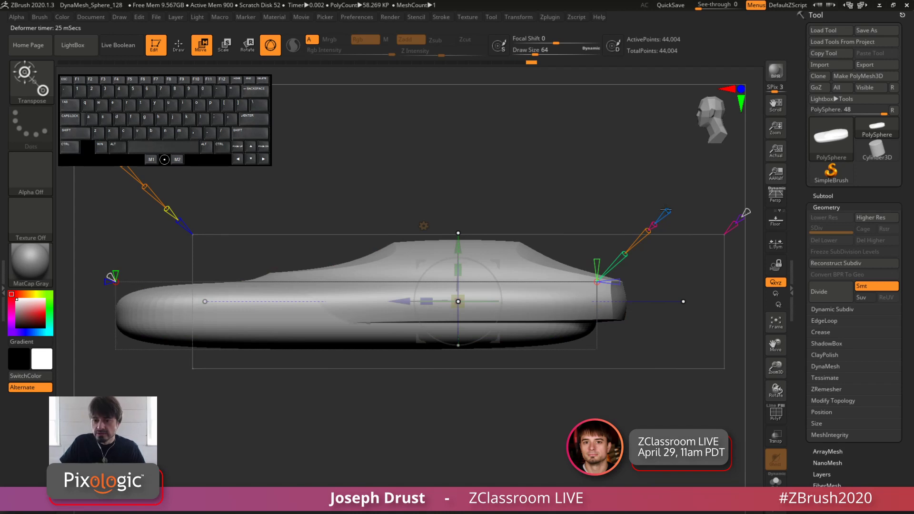
Undo the Maximum Displacement adjustments on the projected ellipsoid, and inspect the shape from above and from the side
{"action": "left_click_drag", "start_coordinate": [611, 186], "coordinate": [593, 210]}
{"action": "mouse_move", "coordinate": [491, 267]}
{"action": "left_mouse_down"}
{"action": "mouse_move", "coordinate": [497, 285]}
{"action": "mouse_move", "coordinate": [498, 265]}
{"action": "mouse_move", "coordinate": [500, 272]}
{"action": "left_mouse_up"}
{"action": "key", "text": "ctrl+z"}
{"action": "key", "text": "ctrl+z"}
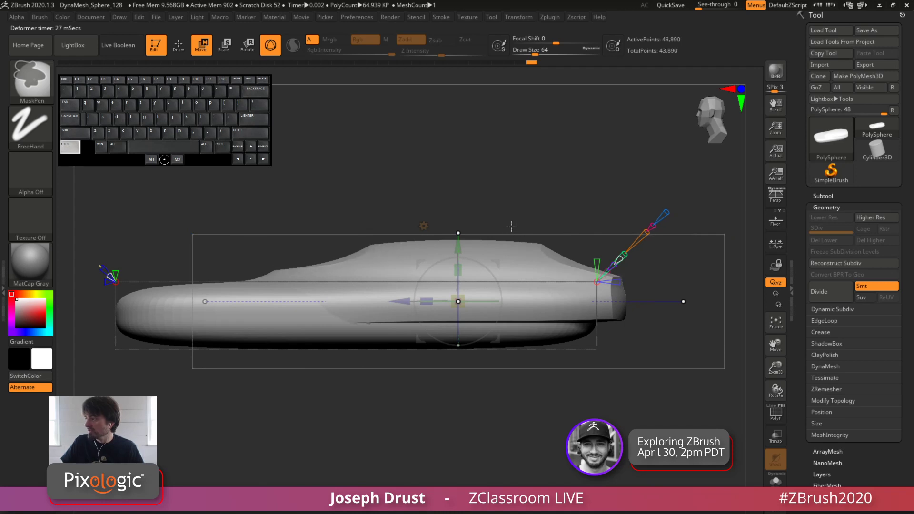
{"action": "key", "text": "ctrl+z"}
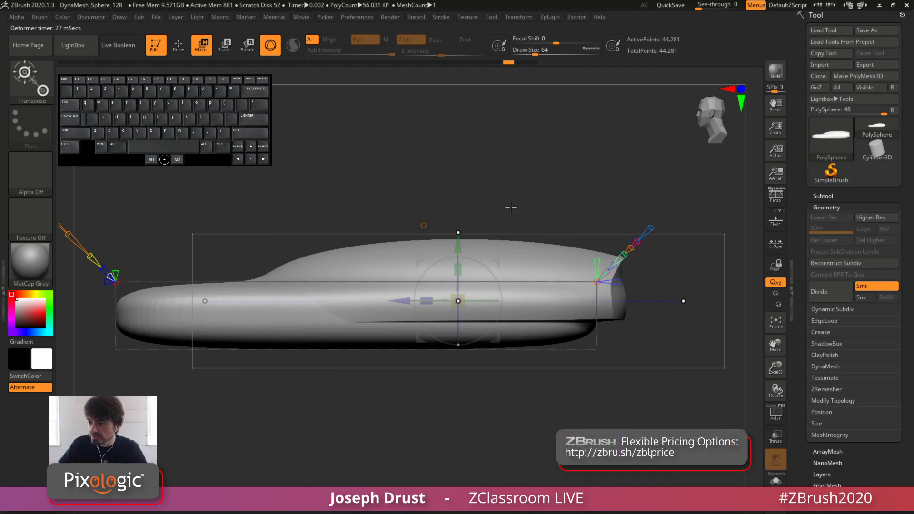
{"action": "left_click_drag", "start_coordinate": [520, 170], "coordinate": [501, 392]}
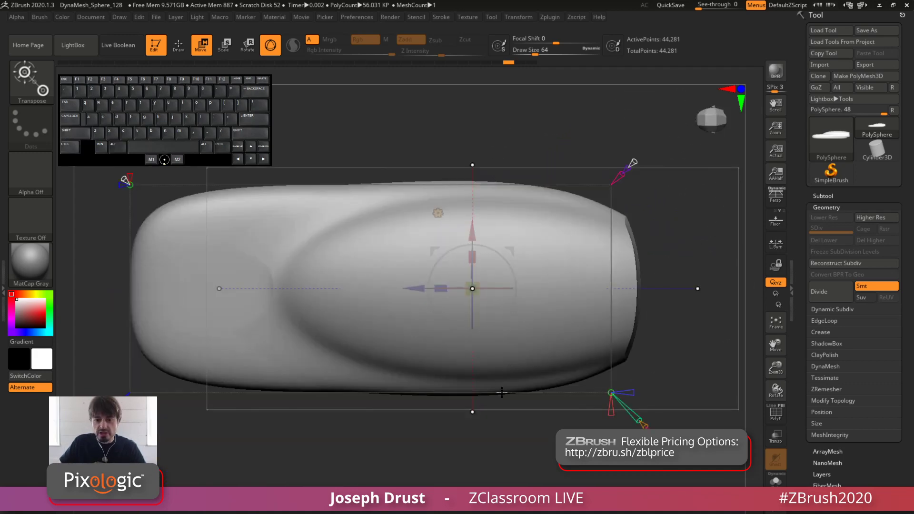
{"action": "left_click_drag", "start_coordinate": [550, 453], "coordinate": [530, 194]}
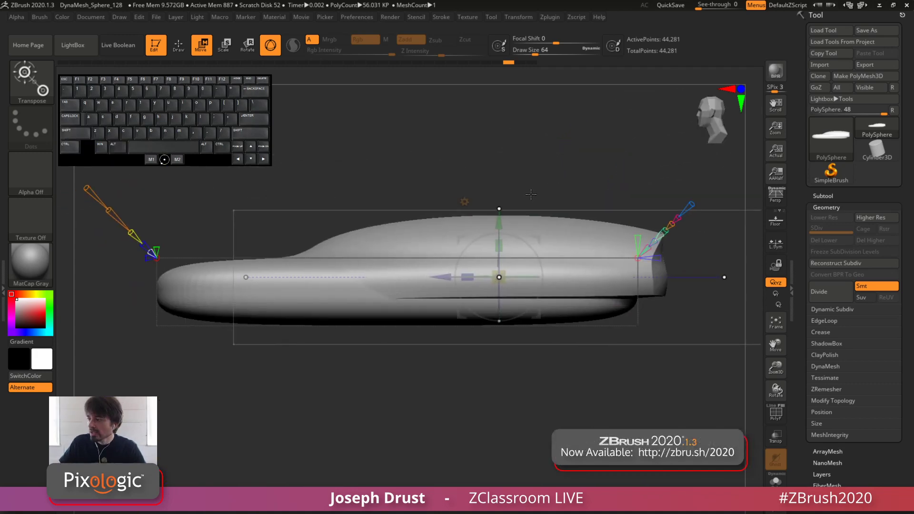
{"action": "left_click_drag", "start_coordinate": [552, 154], "coordinate": [535, 218]}
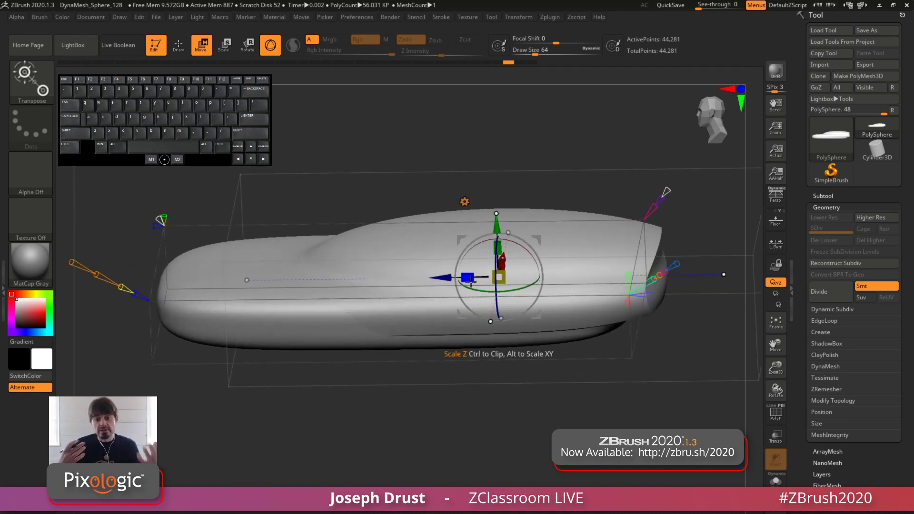
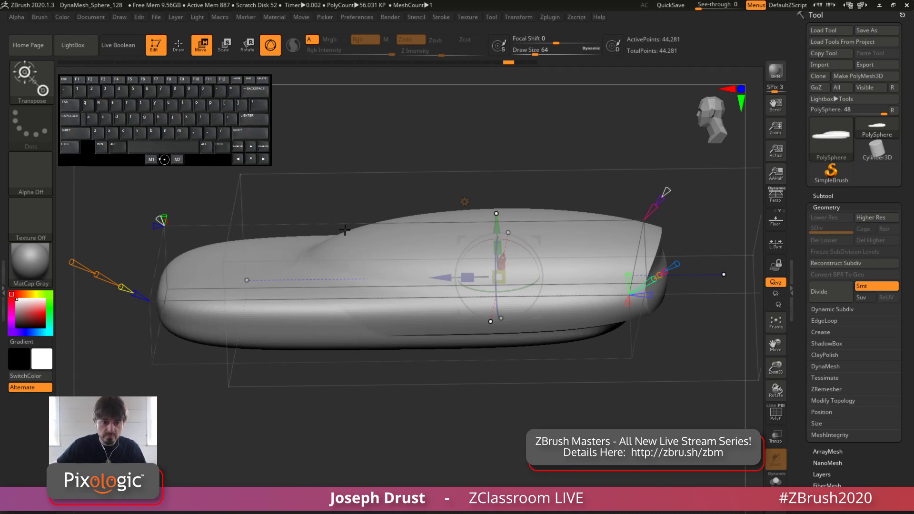
Copy the projected ellipsoid along the Z axis toward the front of the slab, and inspect the blend from several angles
{"action": "left_click_drag", "start_coordinate": [511, 151], "coordinate": [656, 149]}
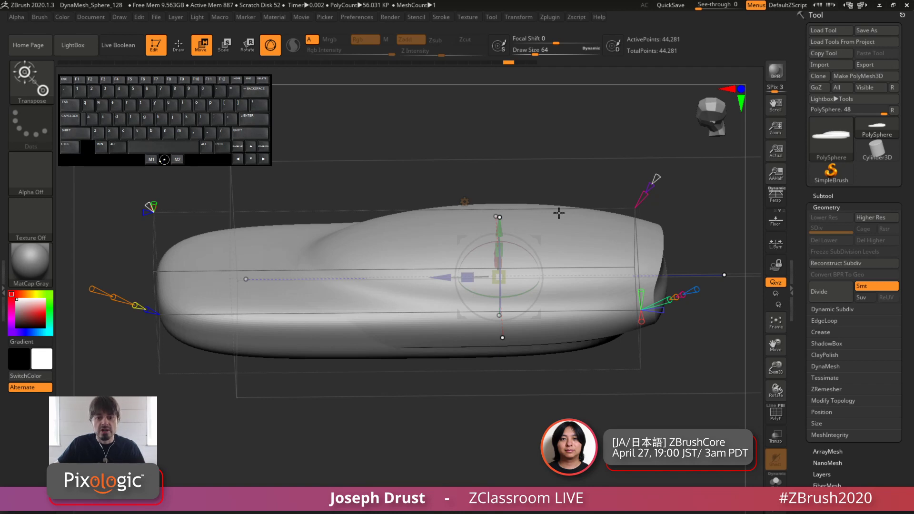
{"action": "left_click_drag", "start_coordinate": [516, 190], "coordinate": [528, 190]}
{"action": "mouse_move", "coordinate": [503, 219]}
{"action": "left_mouse_down"}
{"action": "mouse_move", "coordinate": [502, 147]}
{"action": "mouse_move", "coordinate": [503, 215]}
{"action": "left_mouse_up"}
{"action": "left_click_drag", "start_coordinate": [547, 147], "coordinate": [700, 196]}
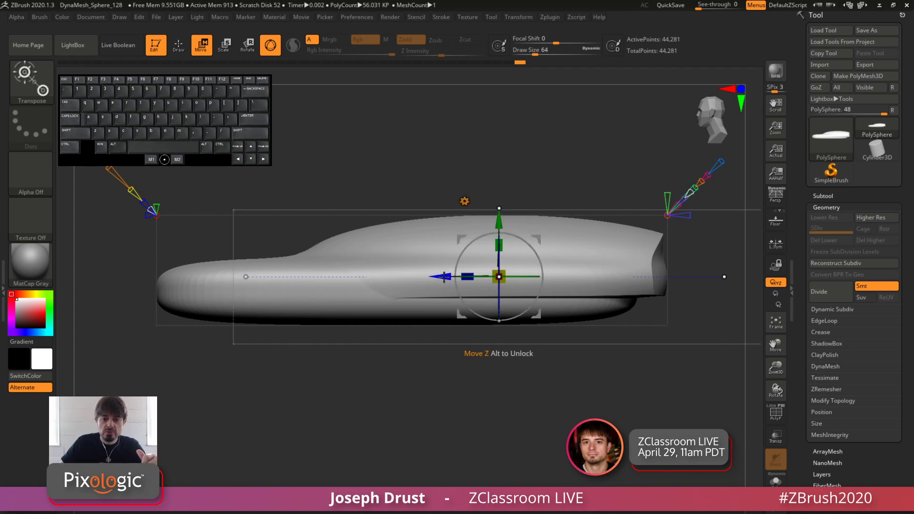
{"action": "left_click_drag", "start_coordinate": [442, 278], "coordinate": [232, 322], "text": "alt"}
{"action": "right_click_drag", "start_coordinate": [232, 323], "coordinate": [276, 281], "text": "alt"}
{"action": "right_click_drag", "start_coordinate": [276, 280], "coordinate": [341, 302], "text": "alt"}
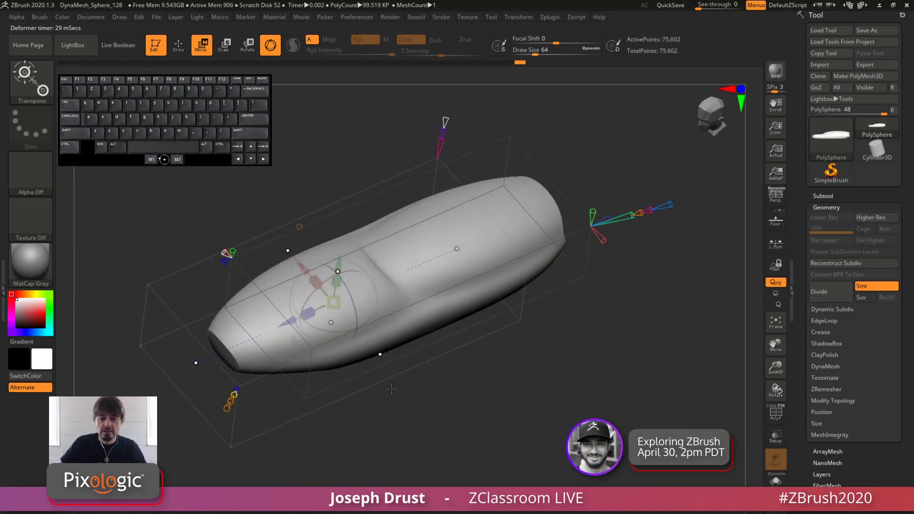
{"action": "left_click_drag", "start_coordinate": [321, 307], "coordinate": [296, 323]}
{"action": "left_click_drag", "start_coordinate": [295, 404], "coordinate": [270, 360]}
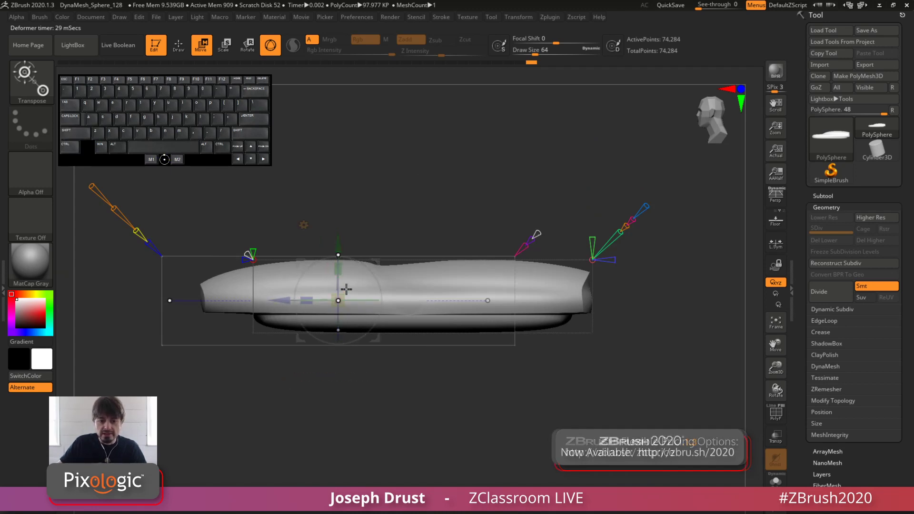
Shorten the front ellipsoid along the Z axis, lower it slightly, and cut back its front end
{"action": "left_click_drag", "start_coordinate": [306, 300], "coordinate": [253, 308]}
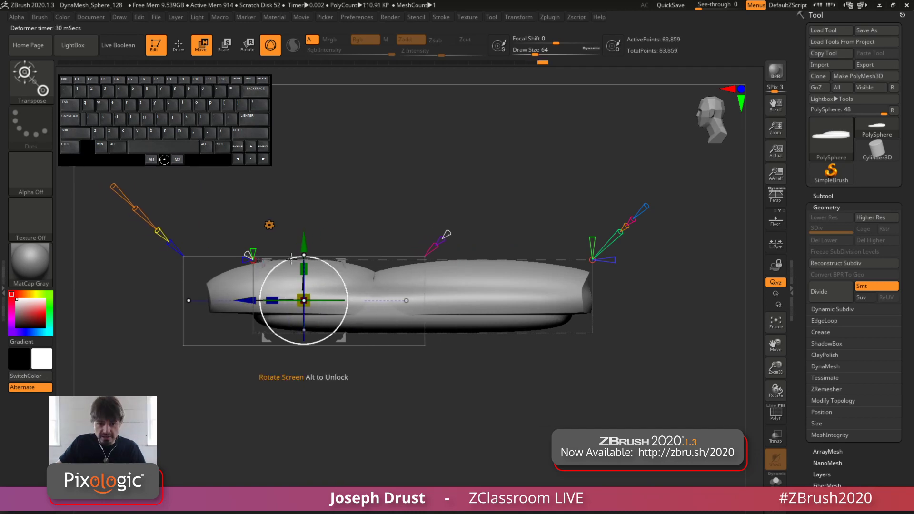
{"action": "left_click_drag", "start_coordinate": [301, 246], "coordinate": [301, 251]}
{"action": "left_click_drag", "start_coordinate": [357, 151], "coordinate": [211, 314]}
{"action": "left_click_drag", "start_coordinate": [333, 168], "coordinate": [239, 270], "text": "shift"}
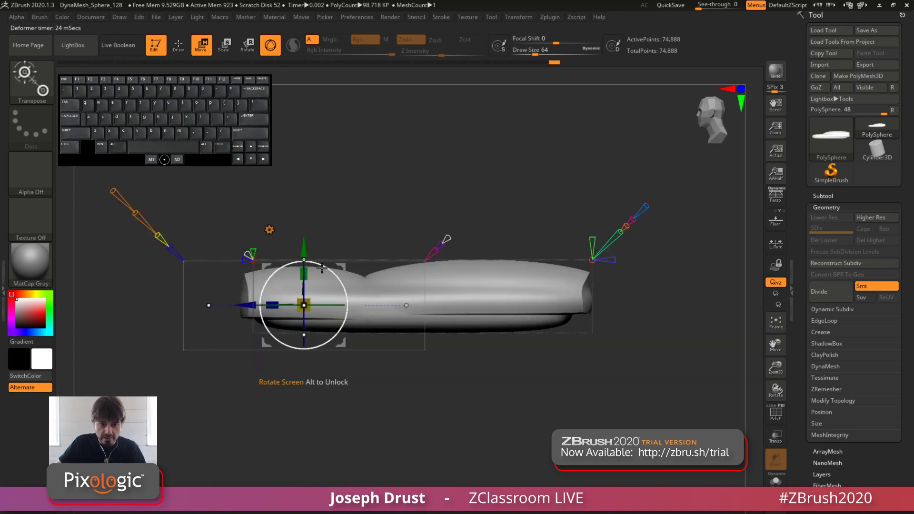
Tilt the front ellipsoid toward the slab's nose in the side view and lengthen it along its Z axis
{"action": "left_click_drag", "start_coordinate": [321, 267], "coordinate": [323, 256]}
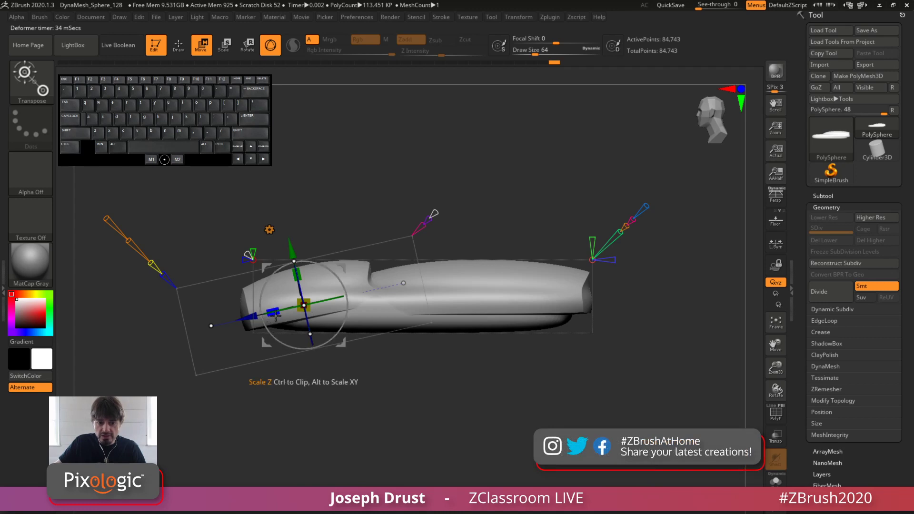
{"action": "left_click_drag", "start_coordinate": [275, 315], "coordinate": [261, 318]}
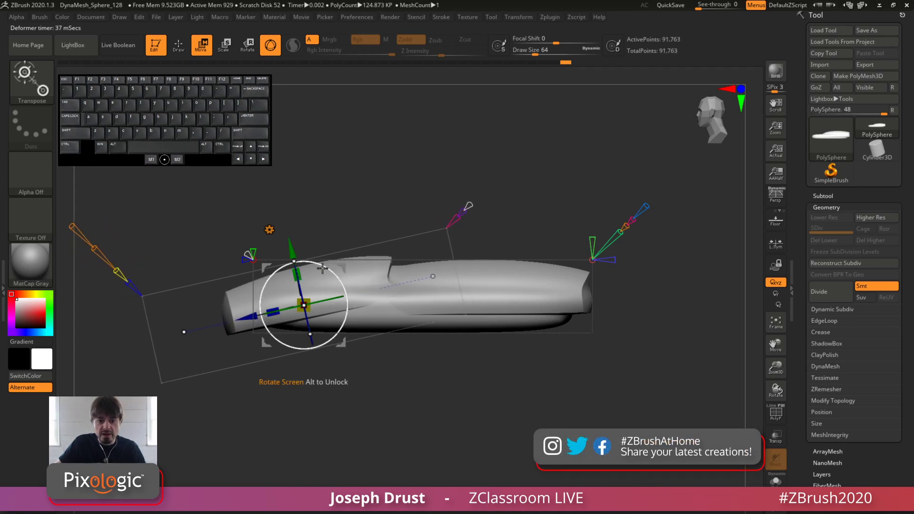
{"action": "left_click_drag", "start_coordinate": [322, 268], "coordinate": [321, 267]}
{"action": "mouse_move", "coordinate": [432, 276]}
{"action": "left_mouse_down"}
{"action": "mouse_move", "coordinate": [414, 280]}
{"action": "mouse_move", "coordinate": [453, 272]}
{"action": "mouse_move", "coordinate": [425, 281]}
{"action": "left_mouse_up"}
{"action": "mouse_move", "coordinate": [342, 270]}
{"action": "left_mouse_down"}
{"action": "mouse_move", "coordinate": [347, 280]}
{"action": "mouse_move", "coordinate": [331, 274]}
{"action": "left_mouse_up"}
Stretch the front ellipsoid again along its Z axis and trim its flat front end, checking the shape from an angle
{"action": "left_click_drag", "start_coordinate": [374, 200], "coordinate": [414, 262]}
{"action": "left_click_drag", "start_coordinate": [274, 306], "coordinate": [264, 308]}
{"action": "left_click_drag", "start_coordinate": [449, 220], "coordinate": [269, 243]}
{"action": "left_click_drag", "start_coordinate": [202, 334], "coordinate": [215, 334]}
{"action": "left_click_drag", "start_coordinate": [449, 181], "coordinate": [554, 181]}
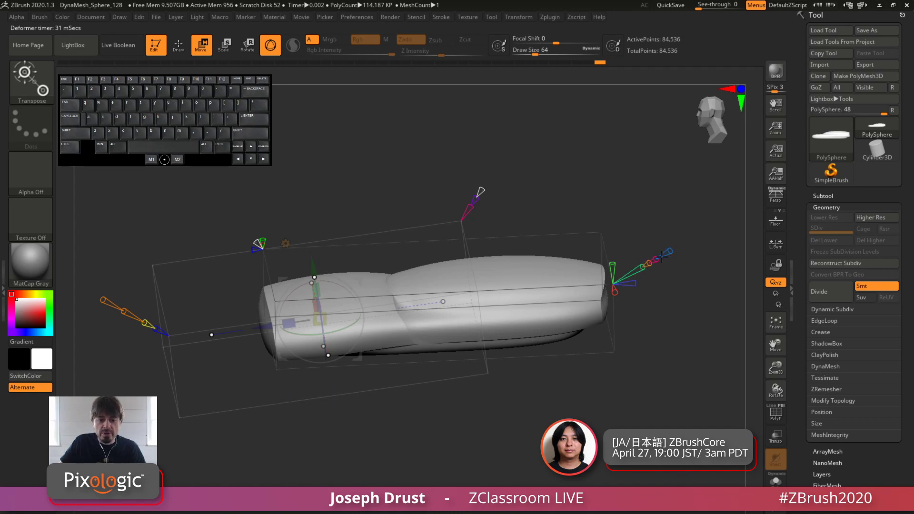
Refine how the front ellipsoid shapes the slab's nose, and check it from the front and from the side
{"action": "left_click_drag", "start_coordinate": [648, 264], "coordinate": [672, 249]}
{"action": "left_click_drag", "start_coordinate": [659, 329], "coordinate": [609, 305]}
{"action": "left_click_drag", "start_coordinate": [304, 318], "coordinate": [370, 233]}
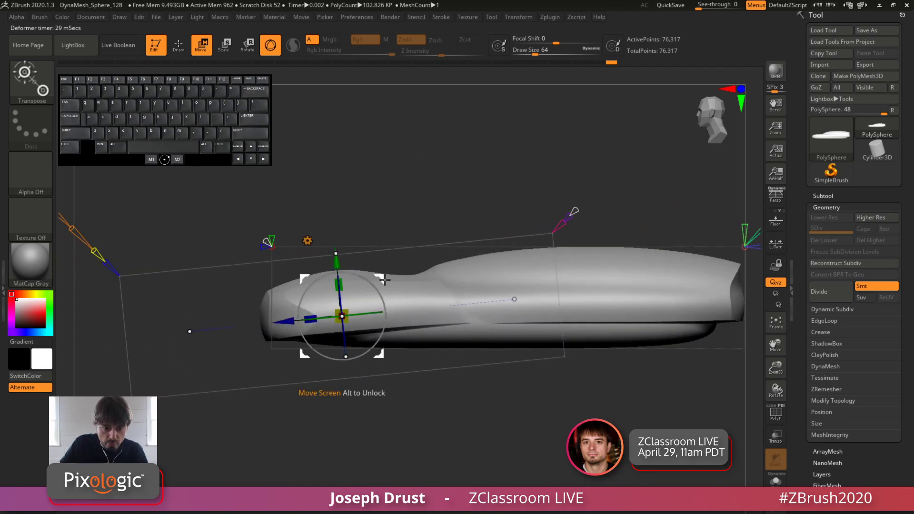
{"action": "left_click_drag", "start_coordinate": [376, 172], "coordinate": [407, 352]}
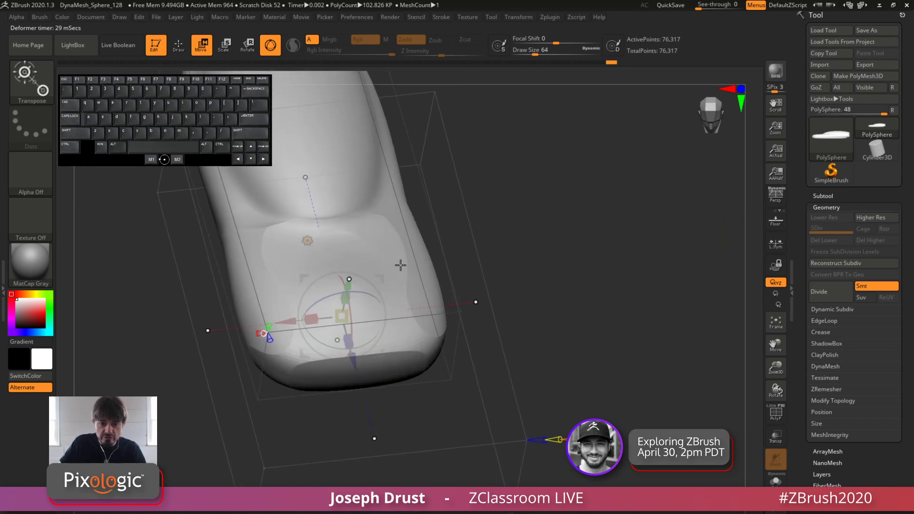
{"action": "left_click_drag", "start_coordinate": [535, 249], "coordinate": [380, 362]}
{"action": "left_click_drag", "start_coordinate": [386, 198], "coordinate": [373, 274], "text": "shift"}
{"action": "left_click_drag", "start_coordinate": [395, 164], "coordinate": [521, 336], "text": "alt"}
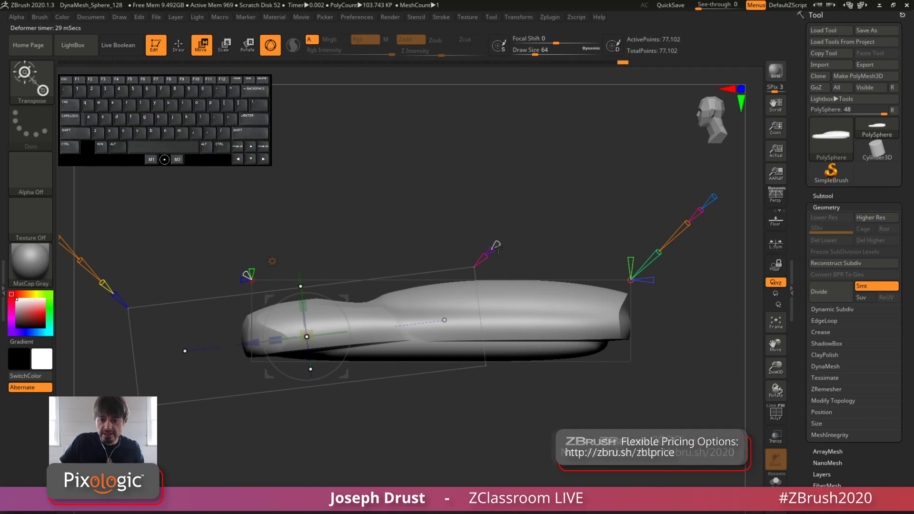
Project another copy of the tilted primitive onto the slab's rear half, lower it to cut the underside, and inspect the shape
{"action": "left_click", "coordinate": [496, 245]}
{"action": "left_click_drag", "start_coordinate": [552, 184], "coordinate": [495, 250]}
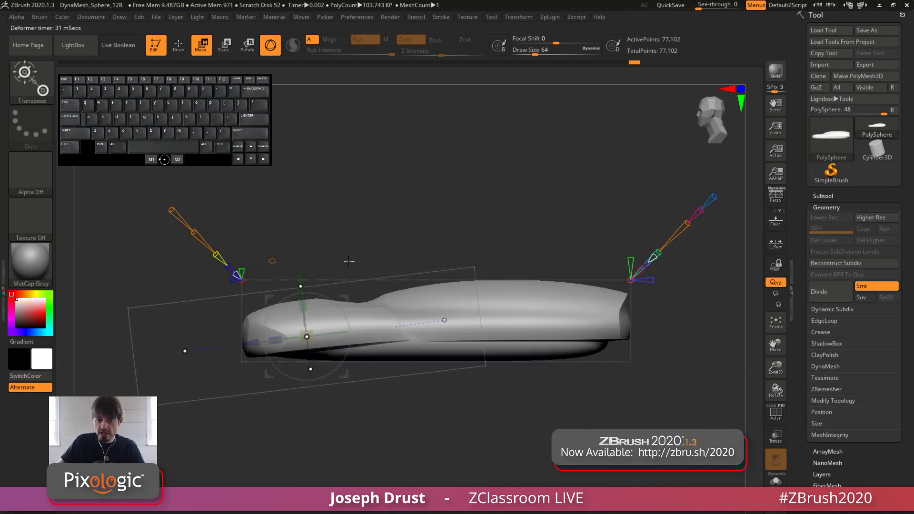
{"action": "left_click_drag", "start_coordinate": [346, 294], "coordinate": [512, 304]}
{"action": "left_click_drag", "start_coordinate": [505, 220], "coordinate": [470, 301]}
{"action": "left_click_drag", "start_coordinate": [530, 149], "coordinate": [512, 108]}
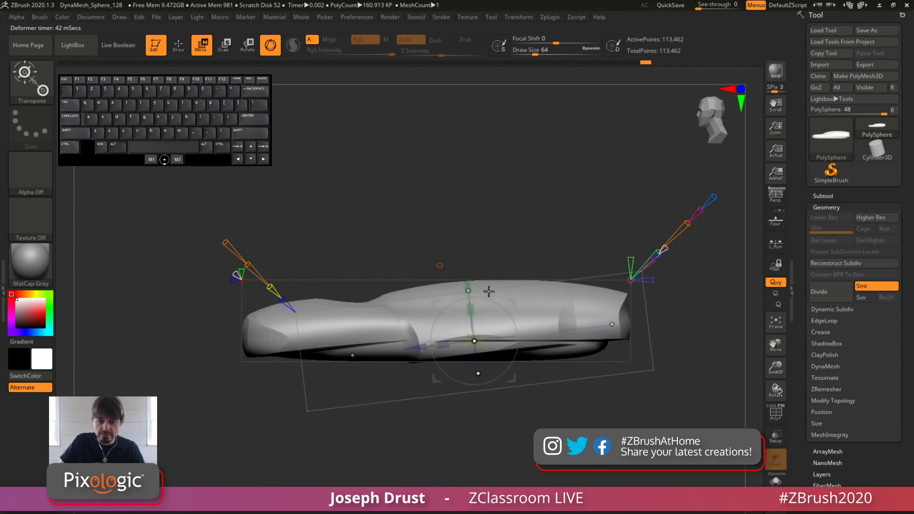
{"action": "mouse_move", "coordinate": [514, 299]}
{"action": "left_mouse_down"}
{"action": "mouse_move", "coordinate": [534, 309]}
{"action": "mouse_move", "coordinate": [525, 314]}
{"action": "left_mouse_up"}
{"action": "left_click_drag", "start_coordinate": [490, 385], "coordinate": [489, 381]}
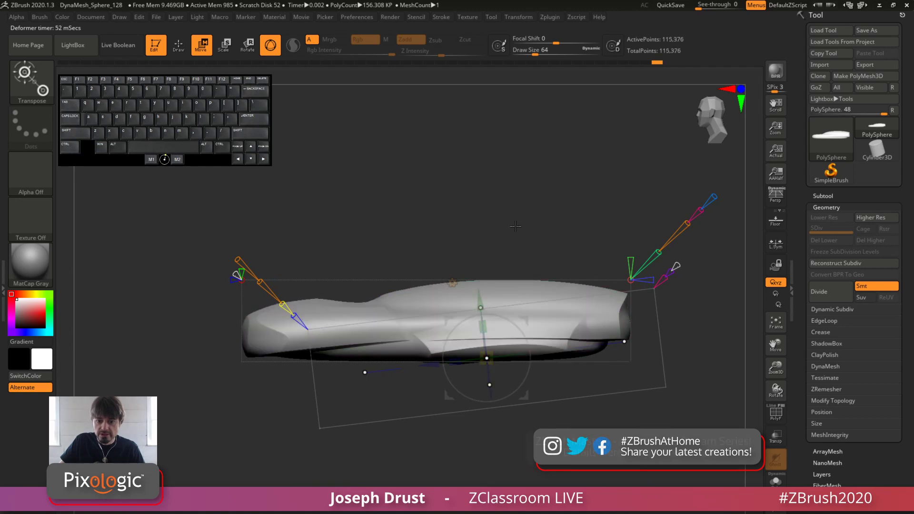
{"action": "left_click_drag", "start_coordinate": [514, 215], "coordinate": [406, 294]}
{"action": "left_click_drag", "start_coordinate": [595, 232], "coordinate": [521, 206]}
{"action": "left_click_drag", "start_coordinate": [612, 210], "coordinate": [510, 198]}
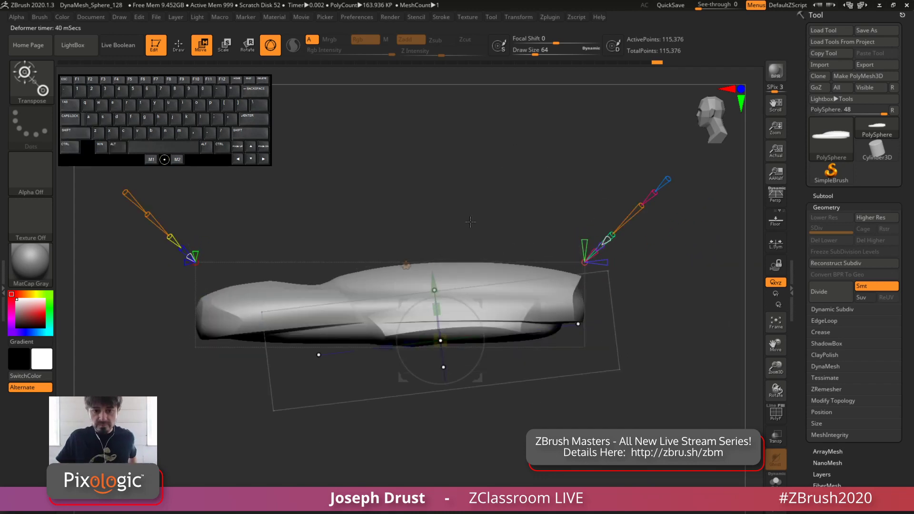
Try moving the primitive clear above the slab and adjusting its deformer controls to shape a separate block there
{"action": "left_click_drag", "start_coordinate": [431, 280], "coordinate": [417, 150]}
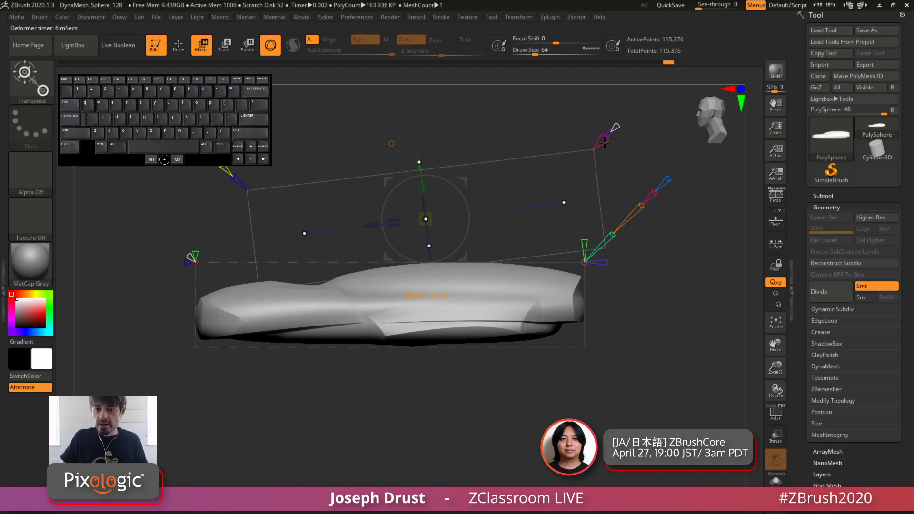
{"action": "left_click_drag", "start_coordinate": [602, 142], "coordinate": [591, 186], "text": "alt"}
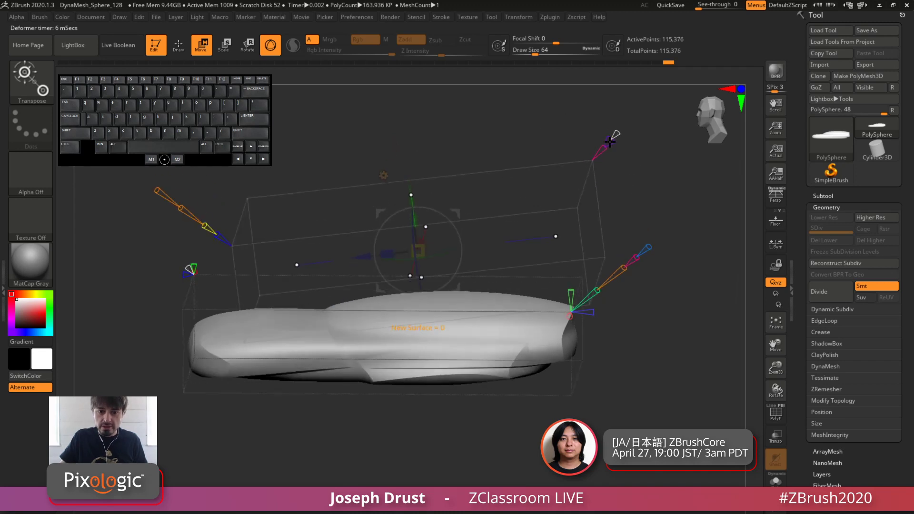
{"action": "left_click_drag", "start_coordinate": [611, 142], "coordinate": [626, 125]}
{"action": "left_click_drag", "start_coordinate": [506, 141], "coordinate": [537, 144]}
{"action": "left_click_drag", "start_coordinate": [417, 251], "coordinate": [439, 212]}
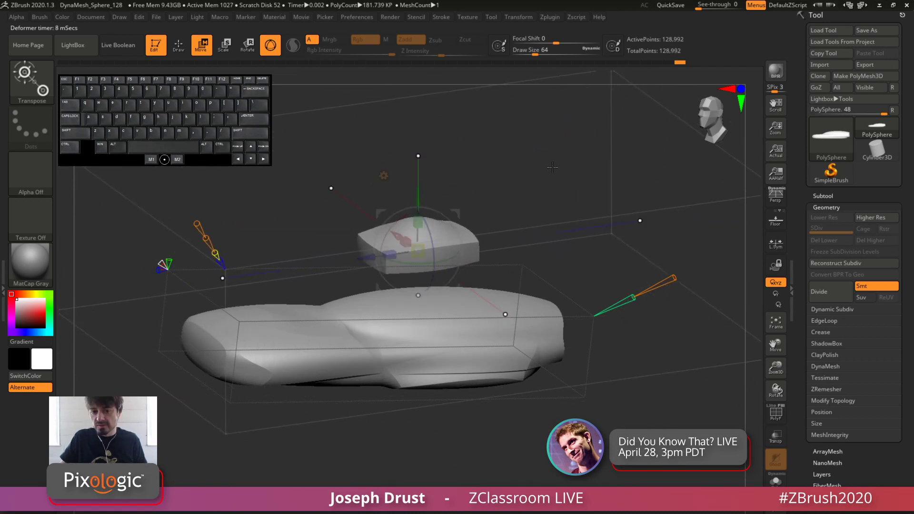
{"action": "left_click_drag", "start_coordinate": [516, 174], "coordinate": [473, 240], "text": "shift"}
{"action": "left_click_drag", "start_coordinate": [502, 190], "coordinate": [366, 249]}
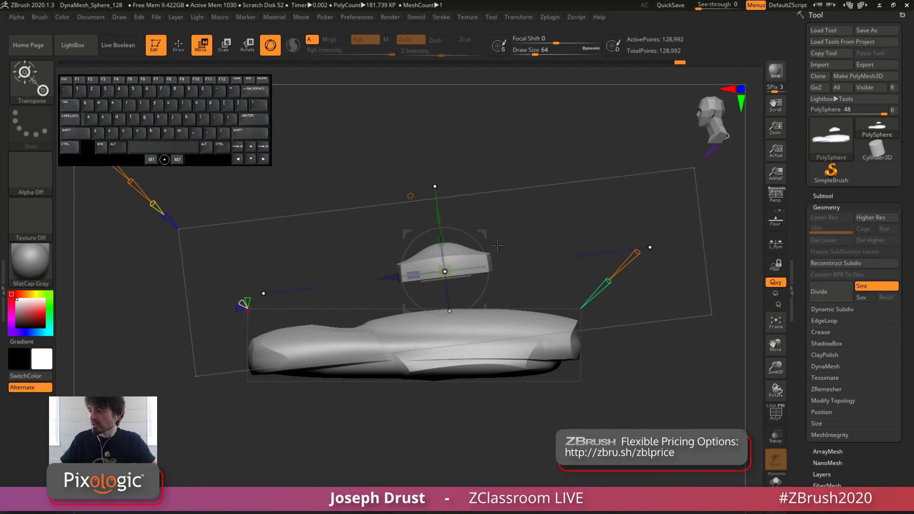
Apply a Full Reset to the Project Primitive deformer and move the primitive up above the slab
{"action": "left_click", "coordinate": [411, 195]}
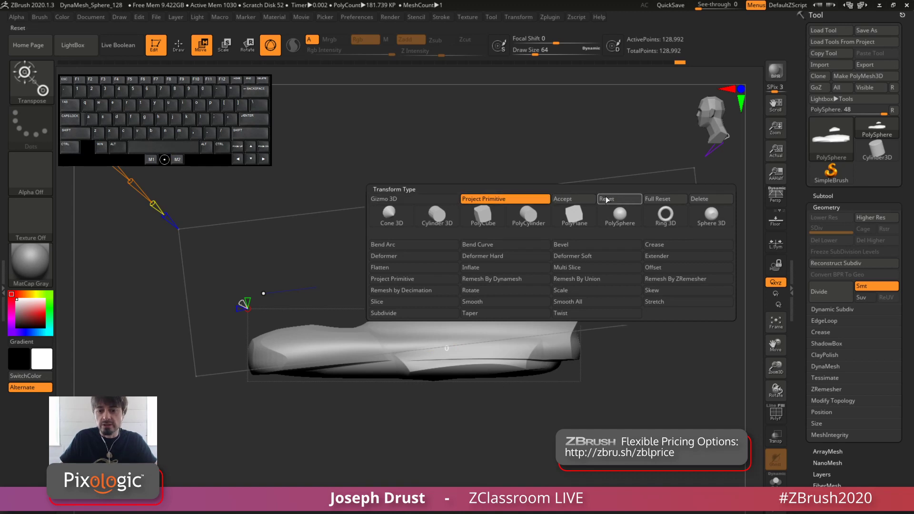
{"action": "left_click", "coordinate": [661, 202]}
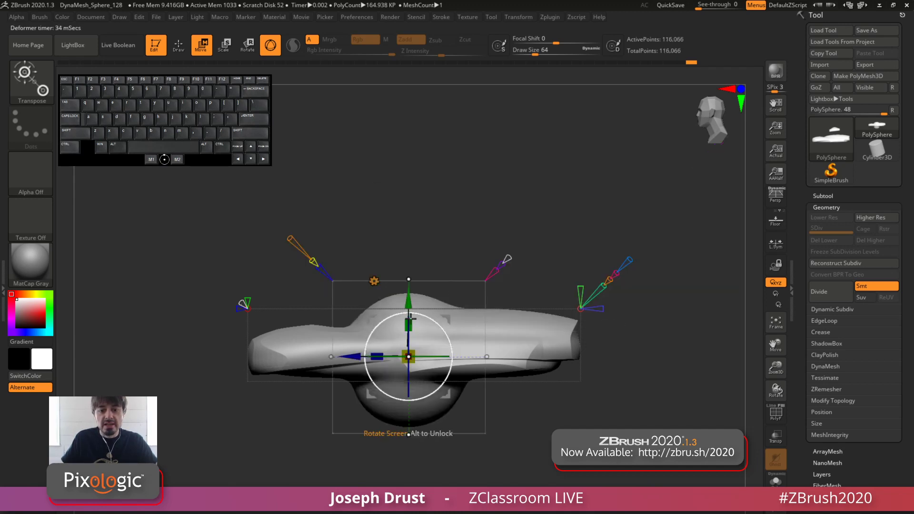
{"action": "left_click_drag", "start_coordinate": [408, 310], "coordinate": [407, 187]}
{"action": "left_click_drag", "start_coordinate": [540, 178], "coordinate": [523, 191]}
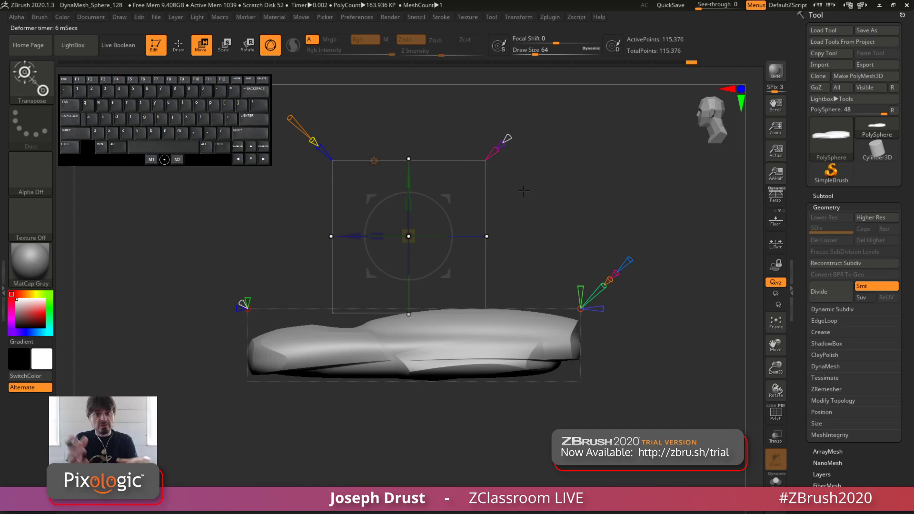
{"action": "left_click", "coordinate": [374, 160]}
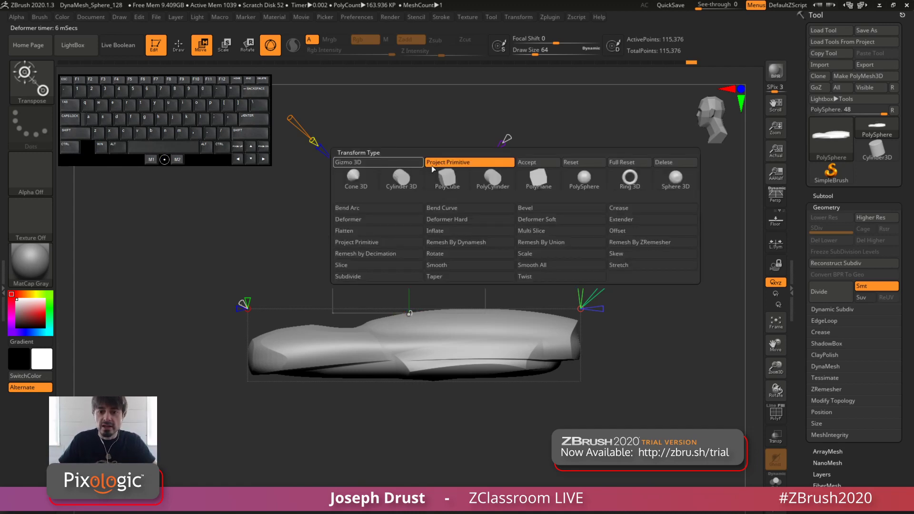
{"action": "left_click", "coordinate": [631, 162]}
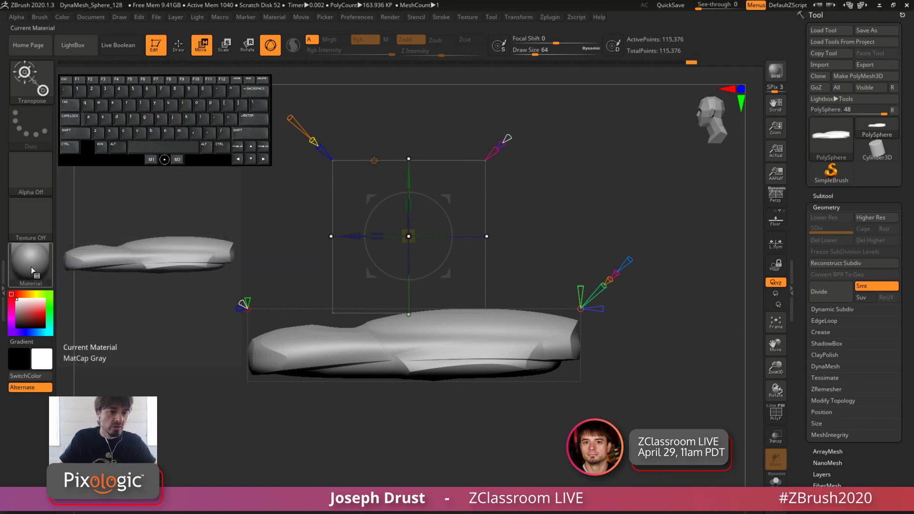
Examine the MatCap Gray material's modifiers down to its color swatches and matcap texture
{"action": "left_click", "coordinate": [274, 17]}
{"action": "left_click", "coordinate": [301, 221]}
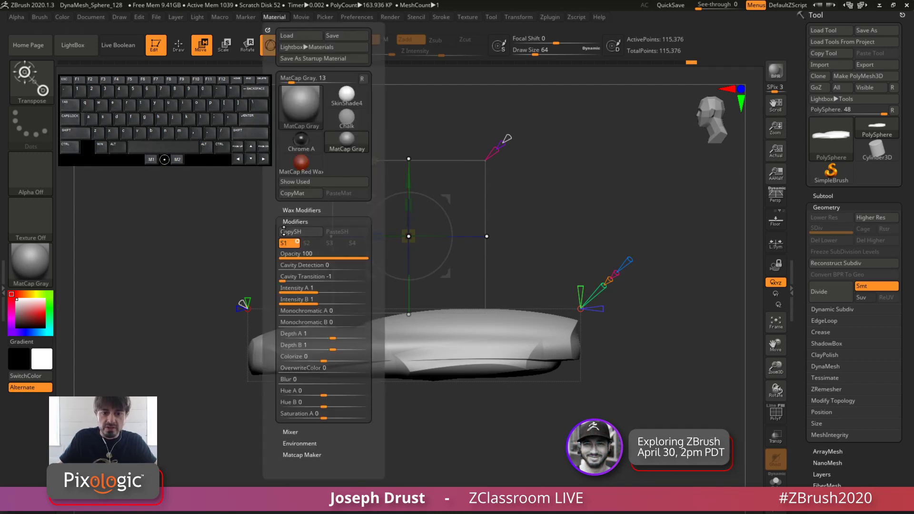
{"action": "scroll", "coordinate": [314, 360], "scroll_direction": "down", "scroll_amount": 5}
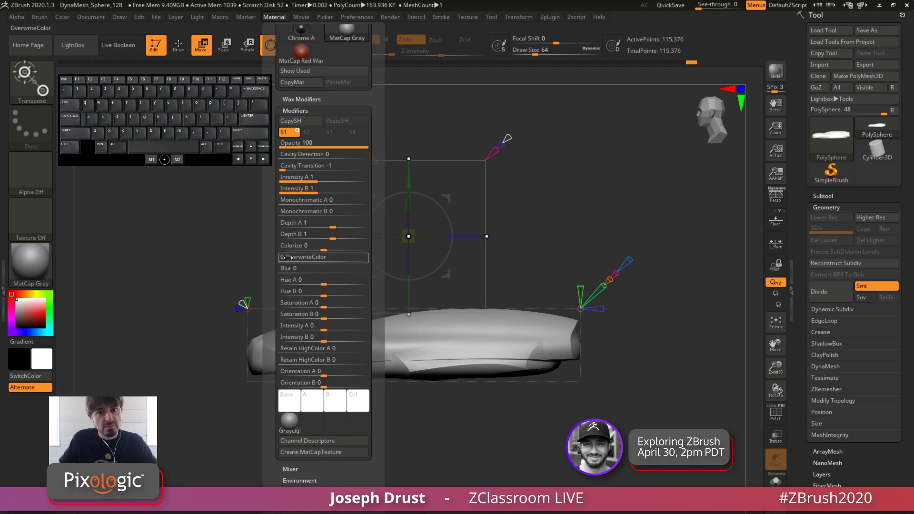
{"action": "left_click", "coordinate": [28, 270]}
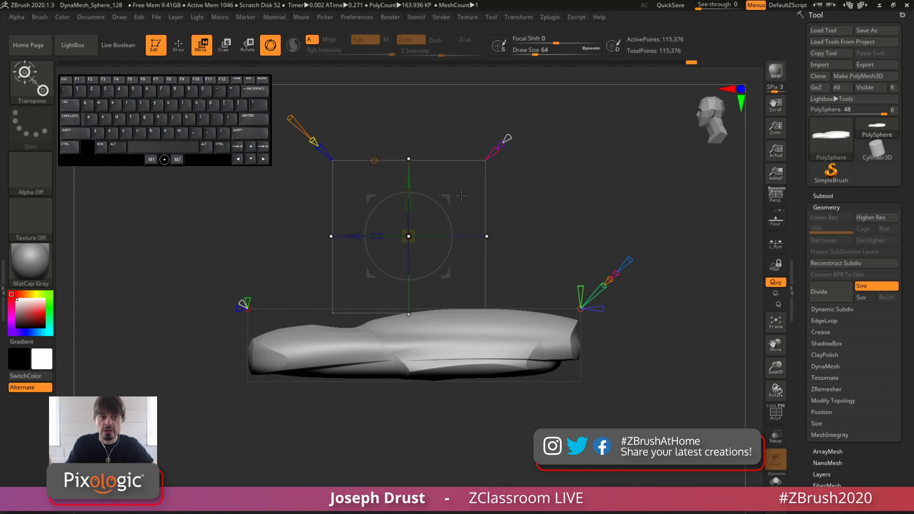
{"action": "left_click", "coordinate": [276, 17]}
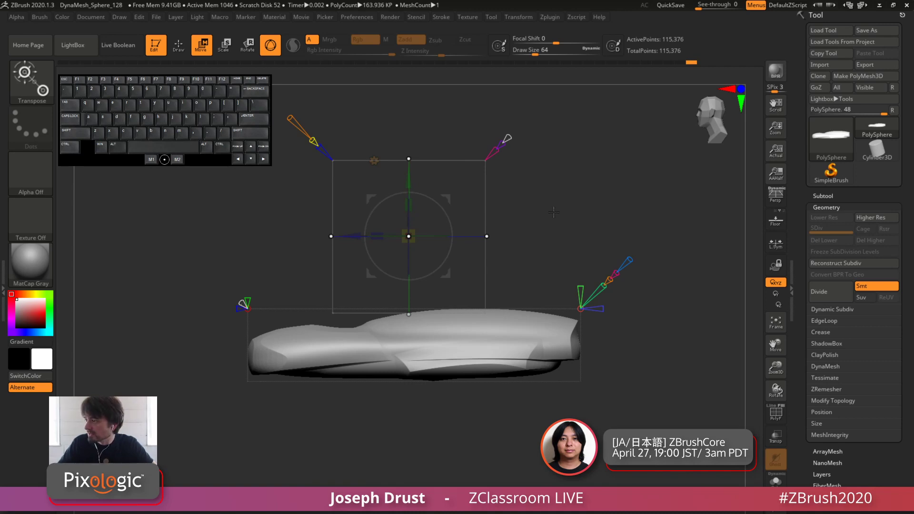
{"action": "left_click", "coordinate": [30, 263]}
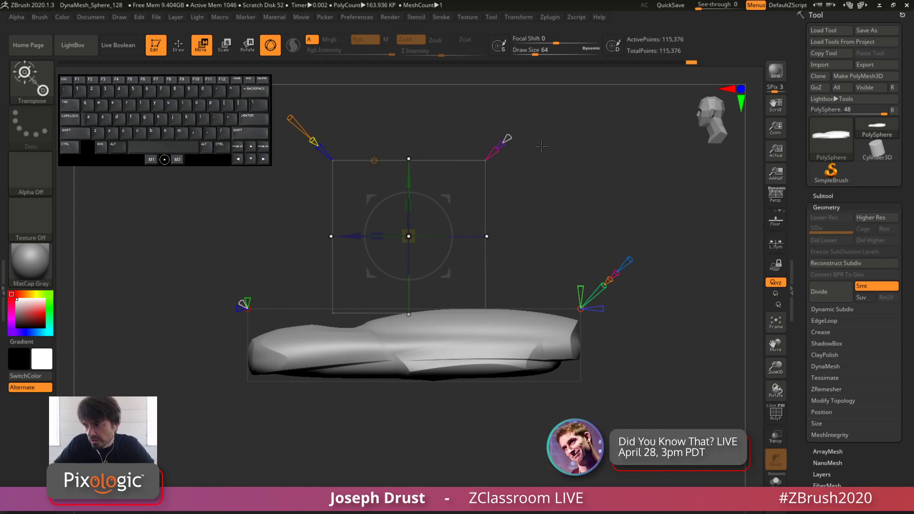
{"action": "left_click_drag", "start_coordinate": [506, 138], "coordinate": [508, 120]}
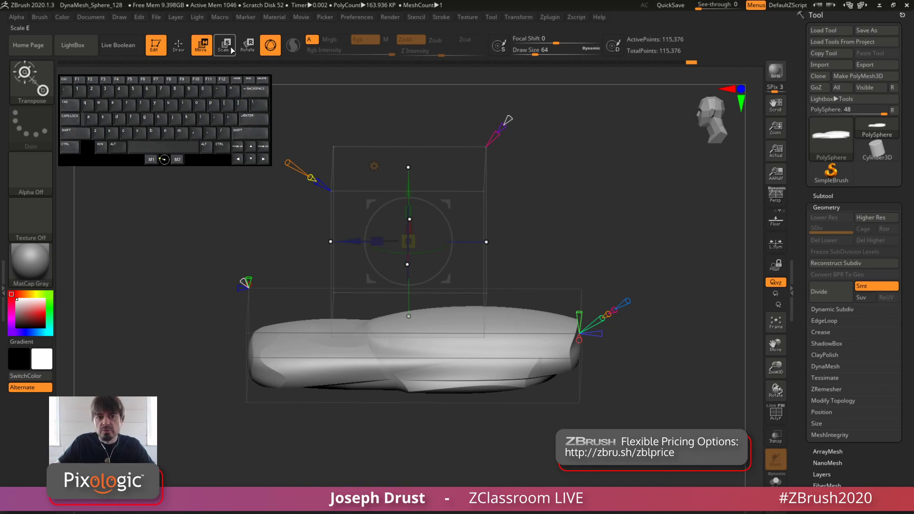
{"action": "left_click", "coordinate": [275, 17]}
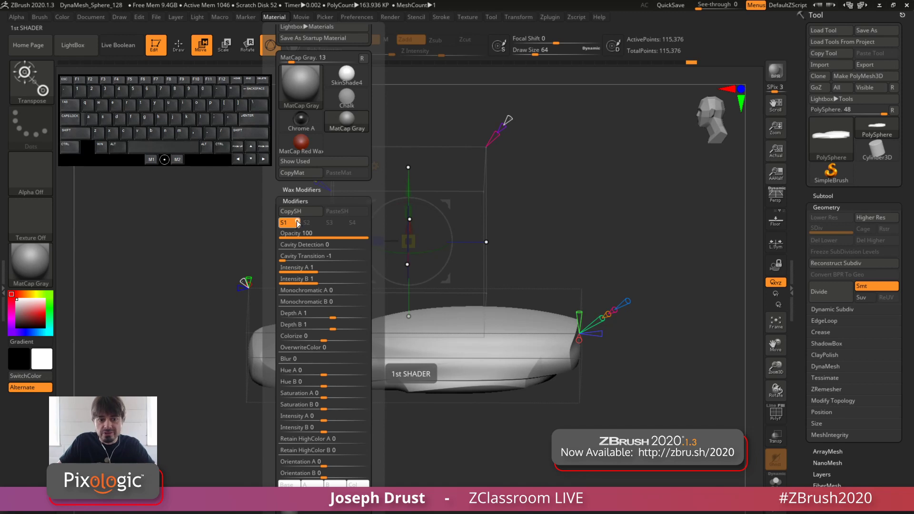
{"action": "left_click", "coordinate": [297, 223]}
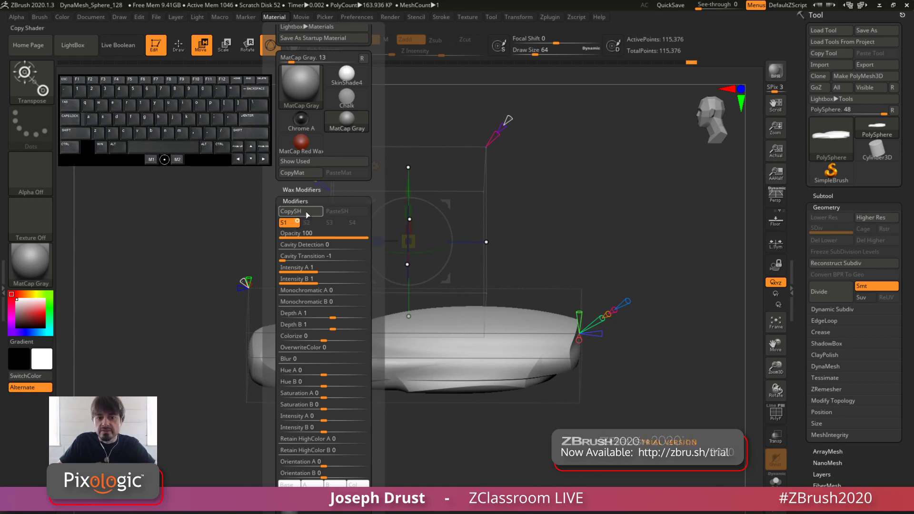
{"action": "scroll", "coordinate": [337, 190], "scroll_direction": "down", "scroll_amount": 5}
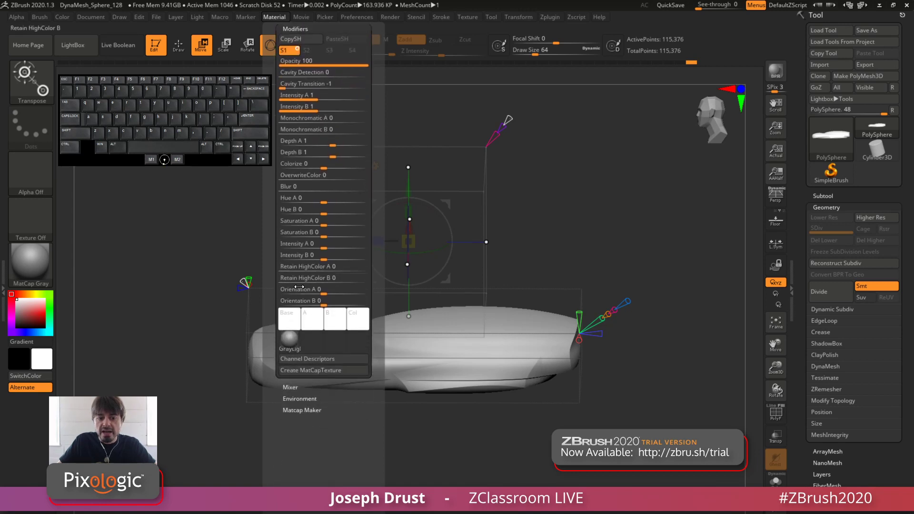
{"action": "mouse_move", "coordinate": [292, 343]}
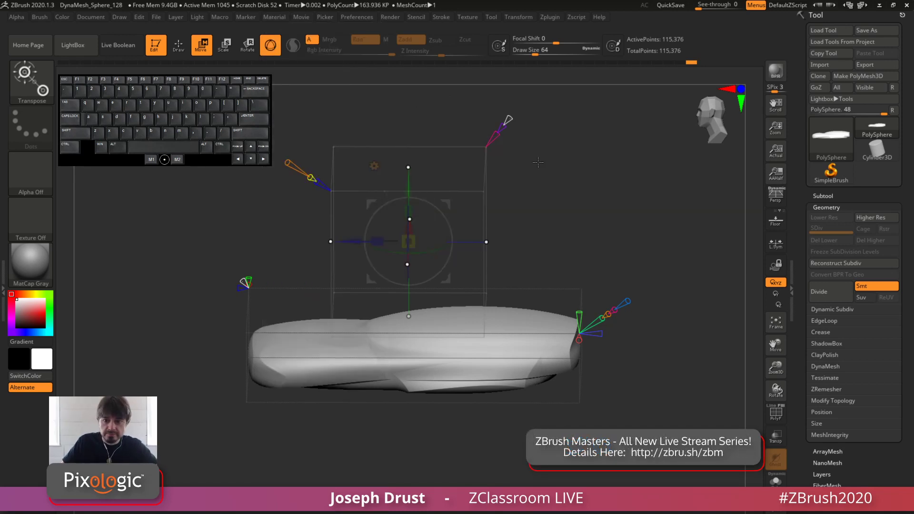
Lower the Project Primitive from above until it cuts into the middle of the slab's upper surface
{"action": "left_click_drag", "start_coordinate": [535, 156], "coordinate": [575, 161], "text": "shift"}
{"action": "key", "text": "f"}
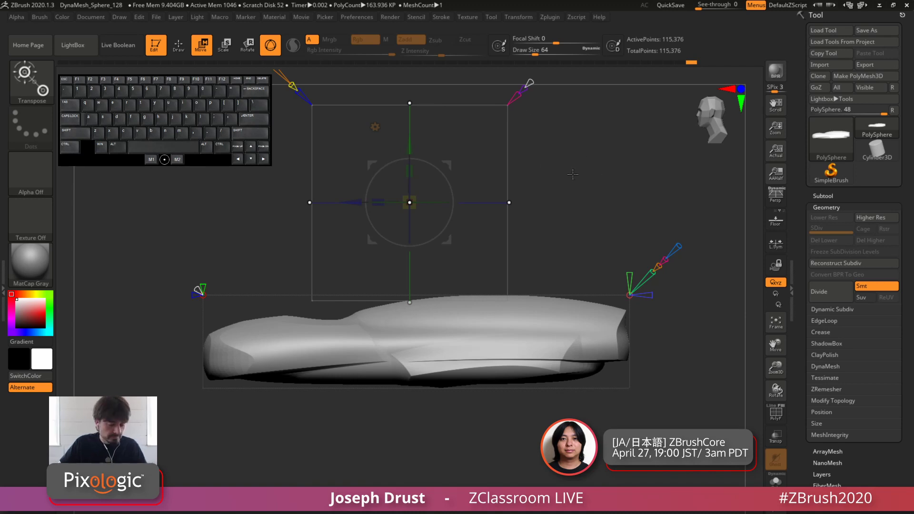
{"action": "left_click_drag", "start_coordinate": [573, 174], "coordinate": [579, 205], "text": "alt"}
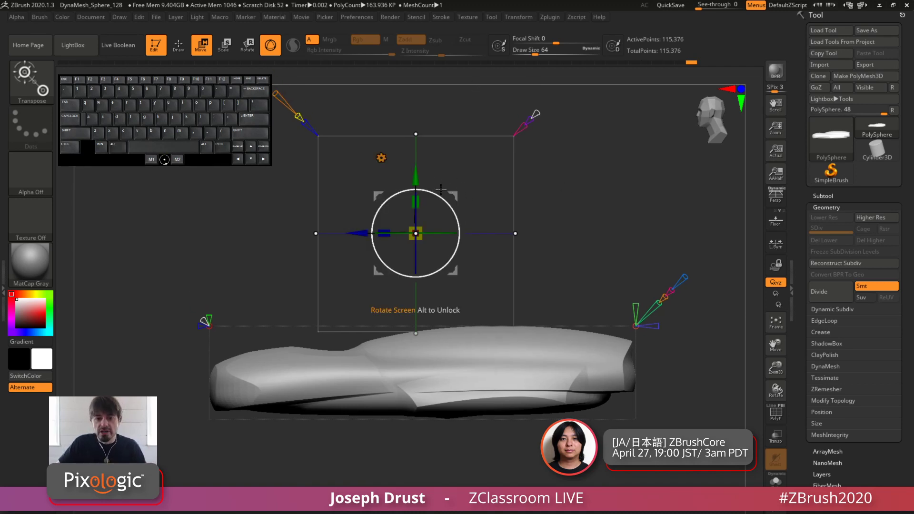
{"action": "left_click_drag", "start_coordinate": [422, 177], "coordinate": [438, 255]}
{"action": "left_click_drag", "start_coordinate": [510, 222], "coordinate": [582, 190]}
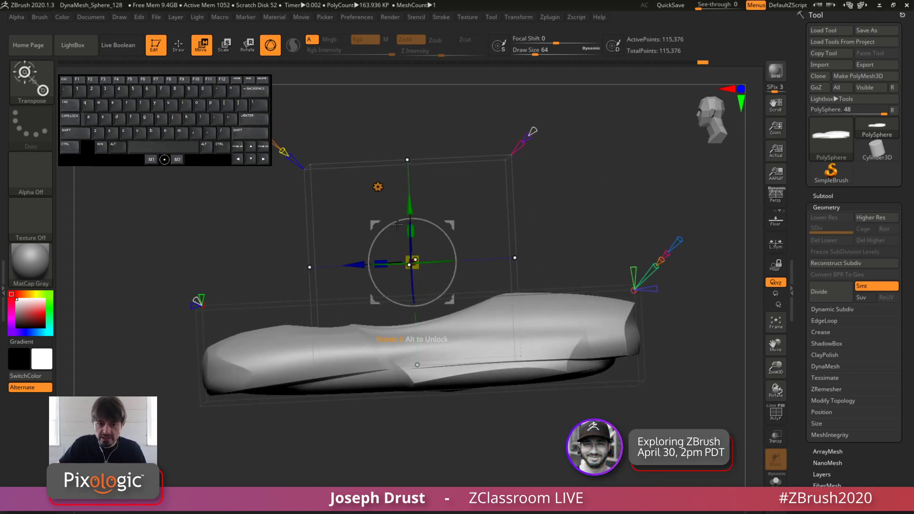
{"action": "left_click_drag", "start_coordinate": [448, 222], "coordinate": [599, 261]}
Move the primitive sideways and down to the slab's lower rear flank so it carves a wheel-arch shape
{"action": "left_click_drag", "start_coordinate": [589, 337], "coordinate": [573, 270], "text": "alt"}
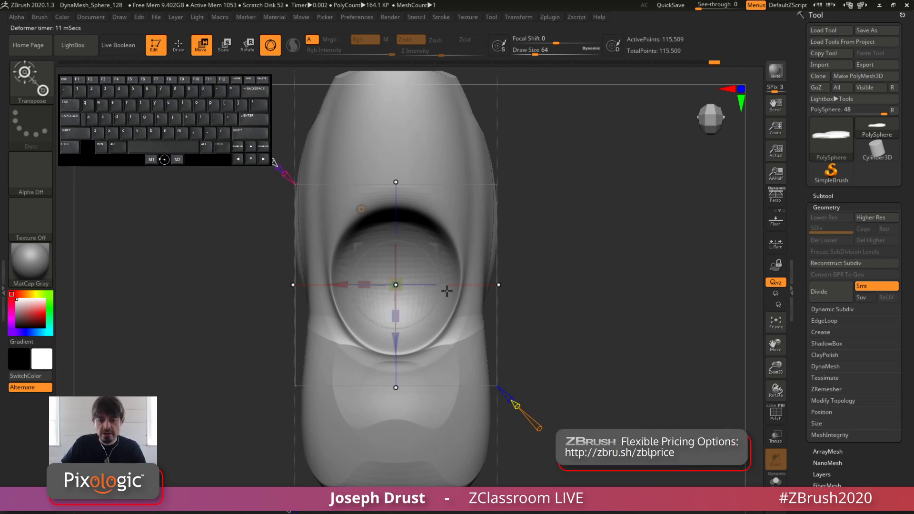
{"action": "left_click_drag", "start_coordinate": [341, 284], "coordinate": [447, 285]}
{"action": "left_click_drag", "start_coordinate": [587, 299], "coordinate": [541, 204]}
{"action": "left_click_drag", "start_coordinate": [442, 167], "coordinate": [579, 320]}
{"action": "left_click_drag", "start_coordinate": [505, 128], "coordinate": [493, 289]}
{"action": "left_click_drag", "start_coordinate": [637, 335], "coordinate": [561, 297]}
{"action": "left_click_drag", "start_coordinate": [413, 147], "coordinate": [573, 319]}
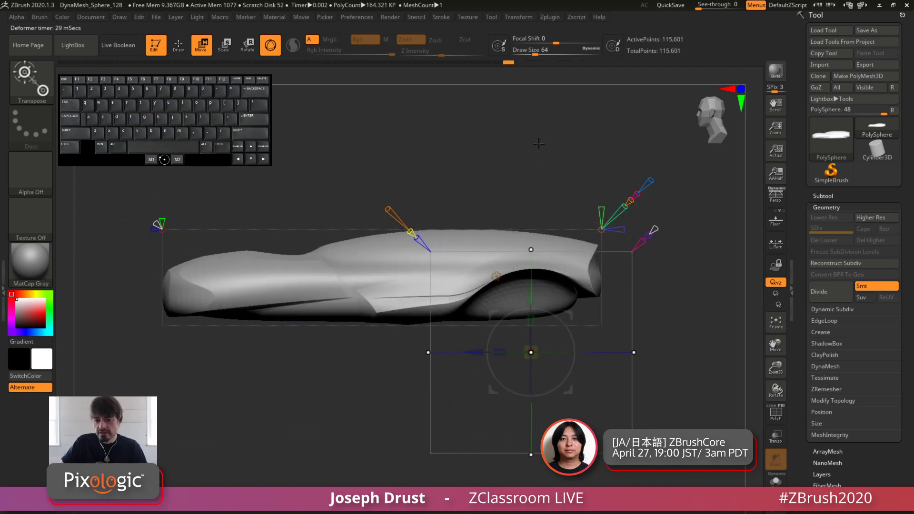
Turn on the deformer's X Symmetry so the rear arch is projected on both sides of the slab
{"action": "left_click_drag", "start_coordinate": [539, 143], "coordinate": [599, 231]}
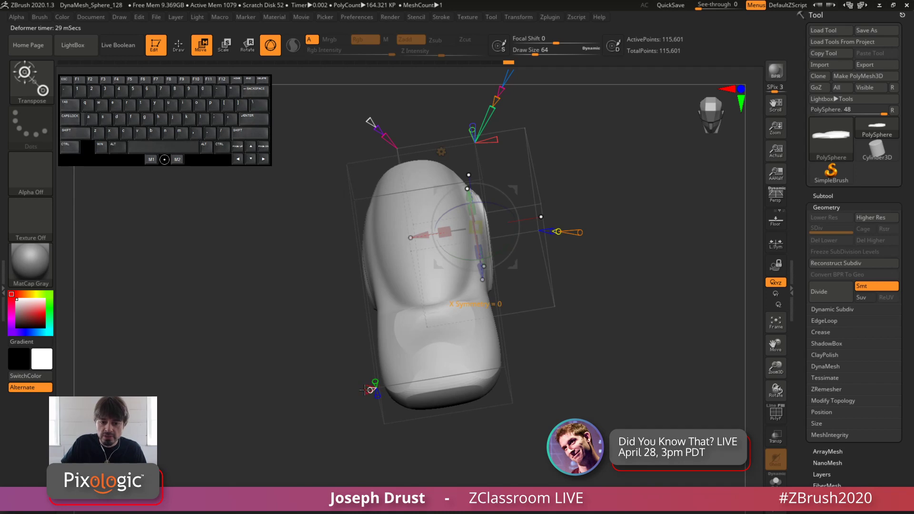
{"action": "left_click_drag", "start_coordinate": [365, 390], "coordinate": [354, 412]}
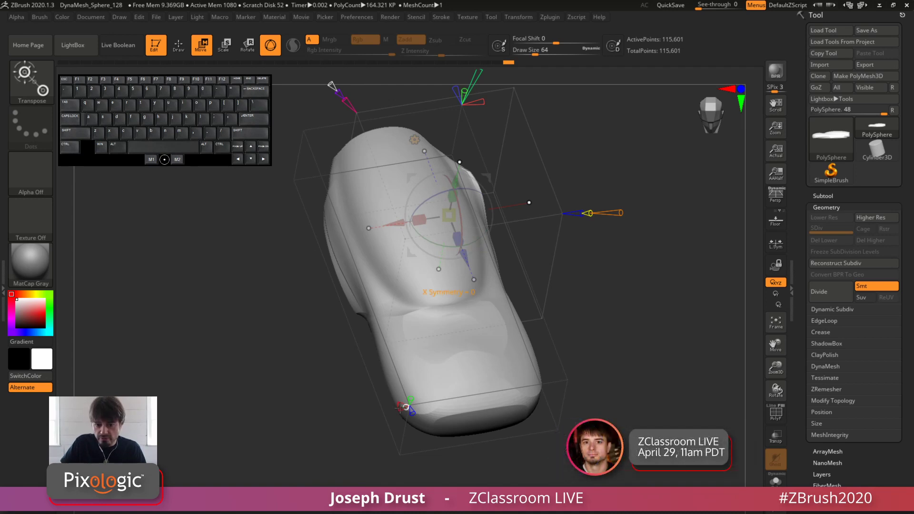
{"action": "left_click_drag", "start_coordinate": [399, 407], "coordinate": [384, 418]}
Adjust the primitive across the slab's width to flare the mirrored rear arches, checking them from above and the side
{"action": "left_click_drag", "start_coordinate": [659, 111], "coordinate": [636, 149]}
{"action": "left_click_drag", "start_coordinate": [538, 144], "coordinate": [540, 170]}
{"action": "left_click_drag", "start_coordinate": [708, 252], "coordinate": [588, 309]}
{"action": "left_click_drag", "start_coordinate": [581, 174], "coordinate": [528, 345]}
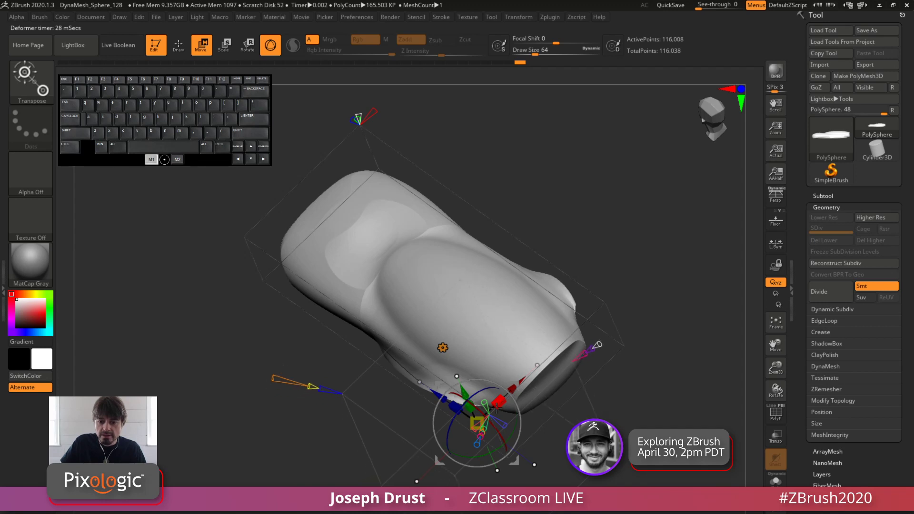
{"action": "left_click_drag", "start_coordinate": [495, 408], "coordinate": [491, 412]}
{"action": "left_click_drag", "start_coordinate": [533, 438], "coordinate": [635, 289]}
{"action": "key", "text": "f"}
{"action": "left_click_drag", "start_coordinate": [631, 154], "coordinate": [593, 190], "text": "alt"}
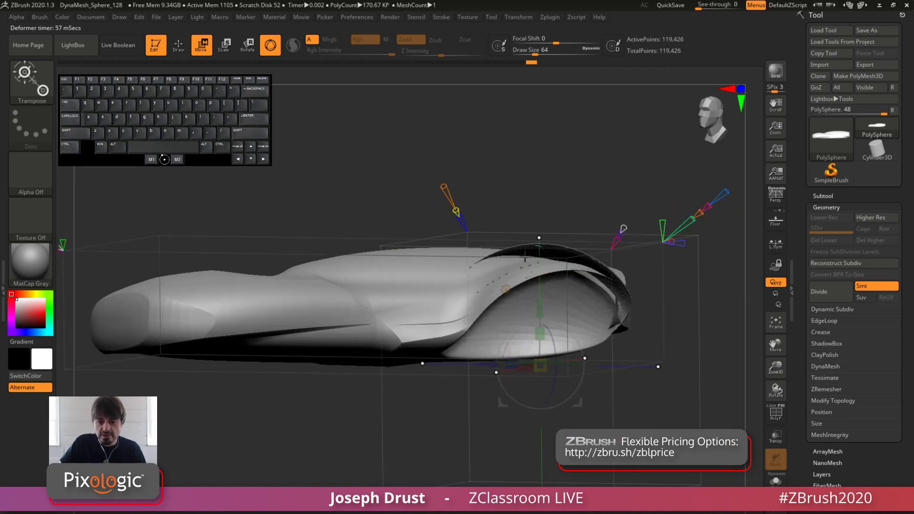
{"action": "left_click_drag", "start_coordinate": [524, 257], "coordinate": [561, 180]}
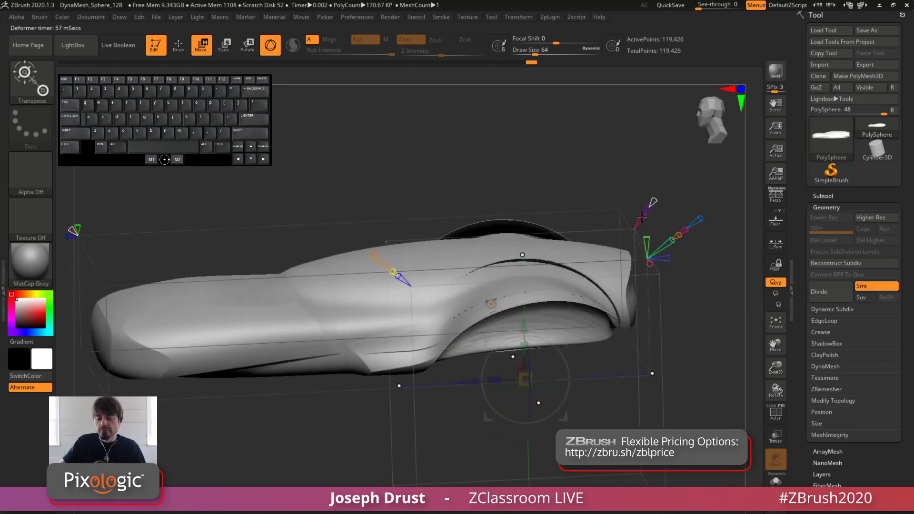
Nudge the primitive at the rear arch to refine the arch's edge
{"action": "left_click_drag", "start_coordinate": [701, 317], "coordinate": [688, 332]}
{"action": "mouse_move", "coordinate": [560, 326]}
{"action": "left_mouse_down"}
{"action": "mouse_move", "coordinate": [571, 342]}
{"action": "mouse_move", "coordinate": [566, 328]}
{"action": "left_mouse_up"}
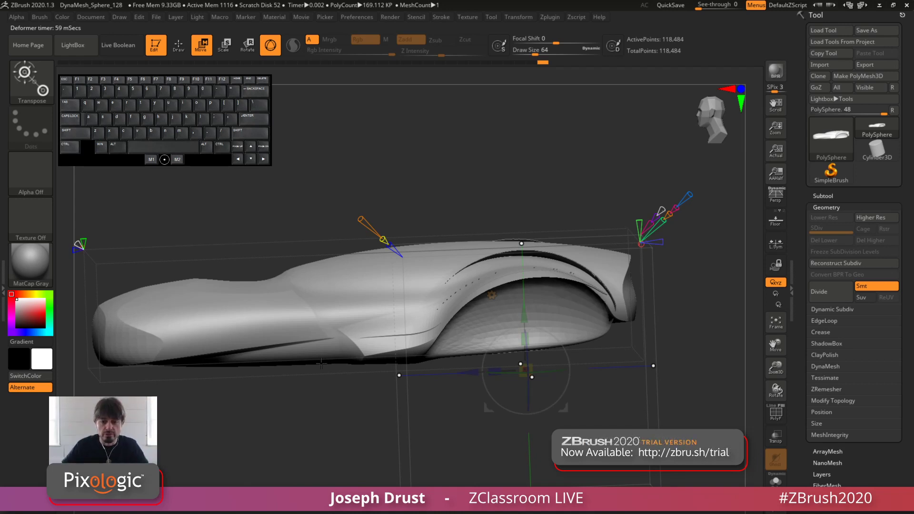
{"action": "left_click_drag", "start_coordinate": [480, 174], "coordinate": [574, 275]}
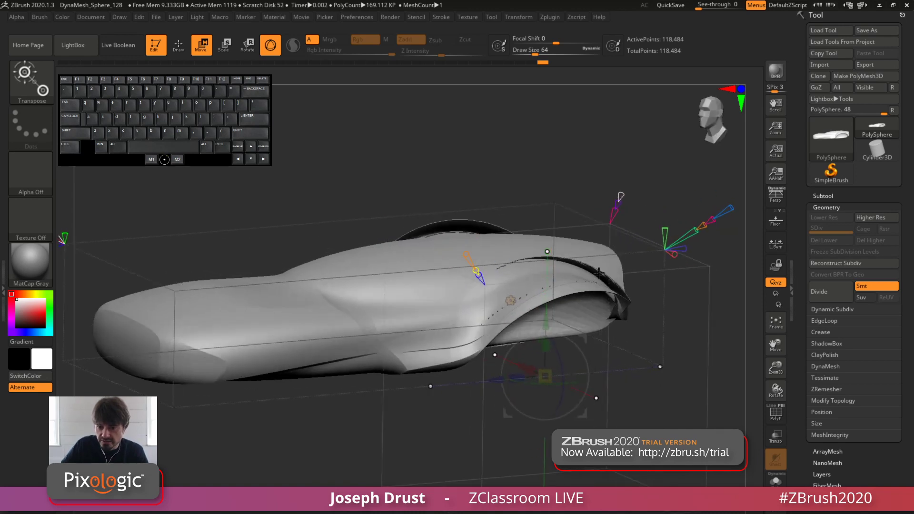
Turn on Double in Display Properties and adjust the primitive to close the gaps around the rear arches
{"action": "scroll", "coordinate": [831, 319], "scroll_direction": "down", "scroll_amount": 8}
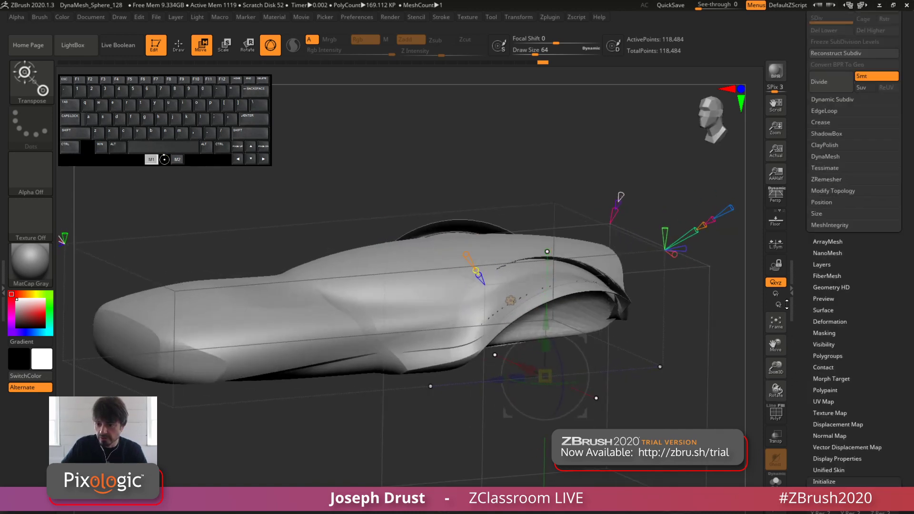
{"action": "left_click", "coordinate": [830, 321]}
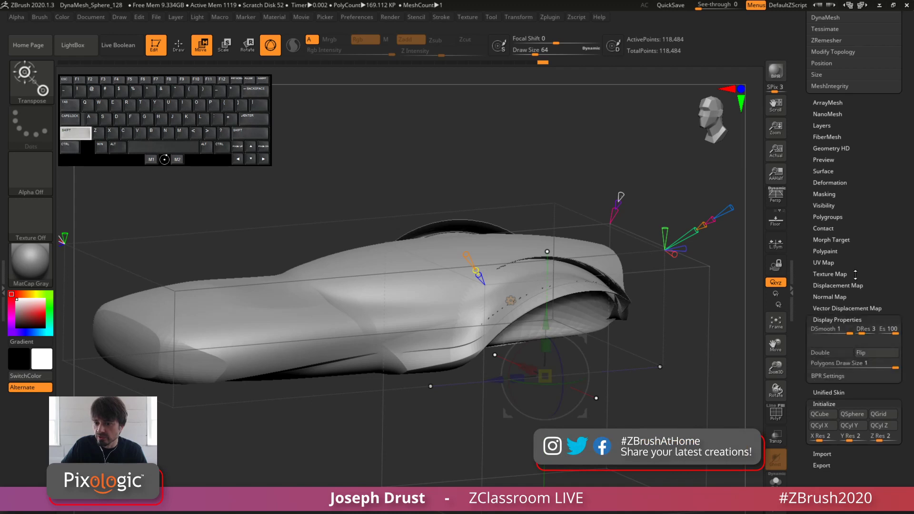
{"action": "left_click", "coordinate": [830, 326]}
{"action": "left_click_drag", "start_coordinate": [715, 319], "coordinate": [545, 332]}
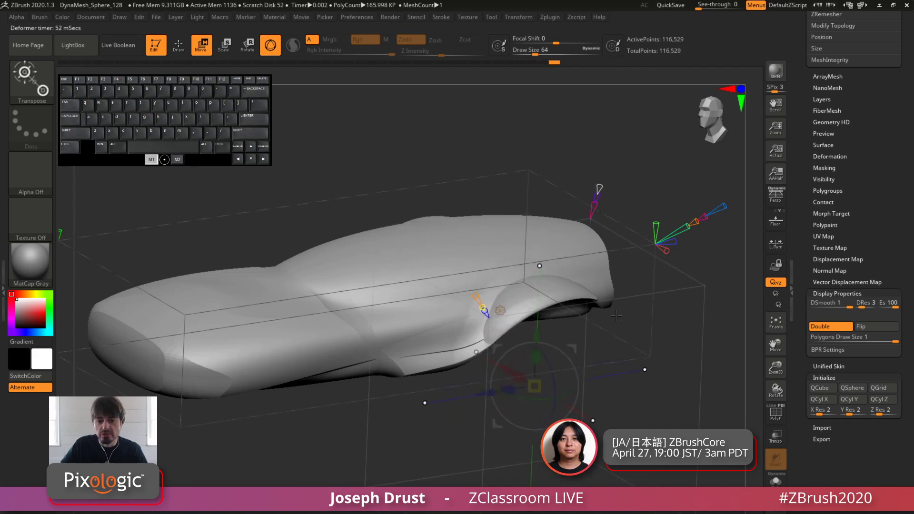
{"action": "mouse_move", "coordinate": [617, 316]}
{"action": "left_mouse_down"}
{"action": "mouse_move", "coordinate": [528, 302]}
{"action": "mouse_move", "coordinate": [588, 304]}
{"action": "mouse_move", "coordinate": [627, 324]}
{"action": "left_mouse_up"}
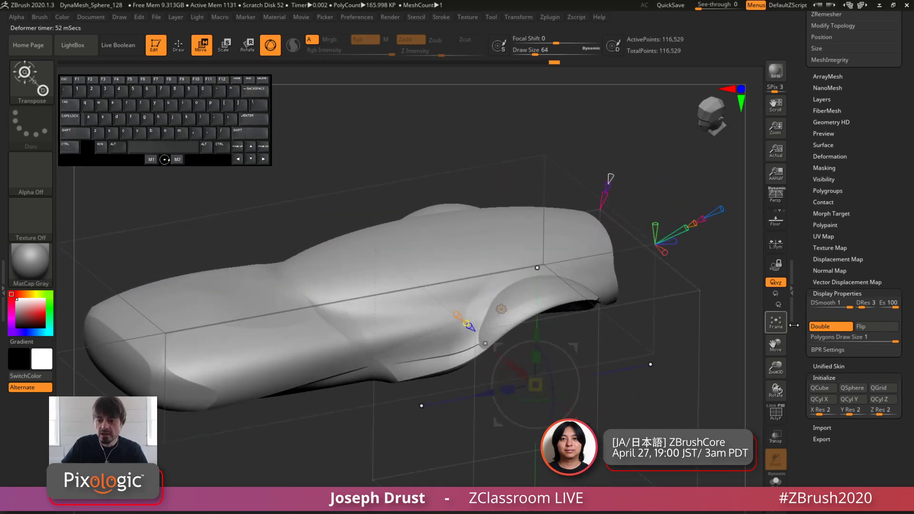
Turn Double off and lower the primitive slightly to reduce the height of the rear arch
{"action": "left_click", "coordinate": [824, 327]}
{"action": "left_click_drag", "start_coordinate": [692, 350], "coordinate": [675, 318], "text": "shift"}
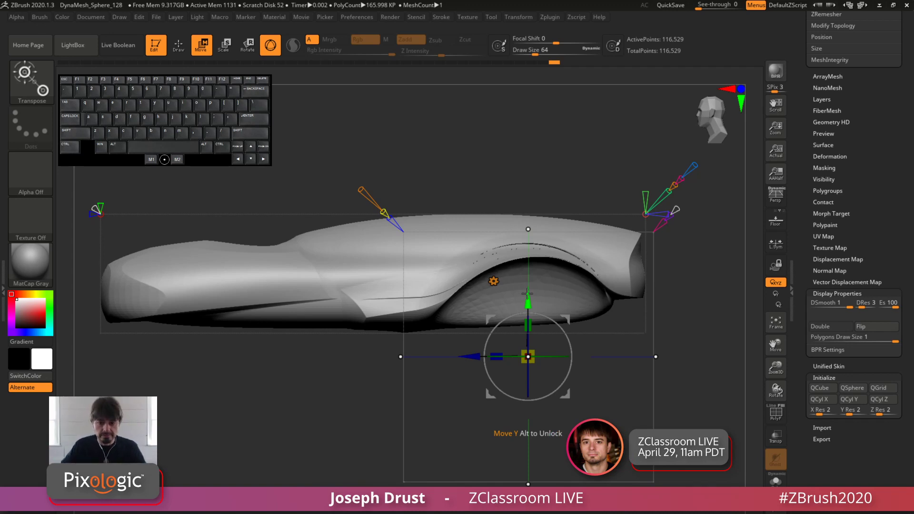
{"action": "left_click_drag", "start_coordinate": [564, 167], "coordinate": [575, 191]}
{"action": "mouse_move", "coordinate": [535, 317]}
{"action": "left_mouse_down"}
{"action": "mouse_move", "coordinate": [534, 334]}
{"action": "mouse_move", "coordinate": [535, 300]}
{"action": "mouse_move", "coordinate": [535, 326]}
{"action": "left_mouse_up"}
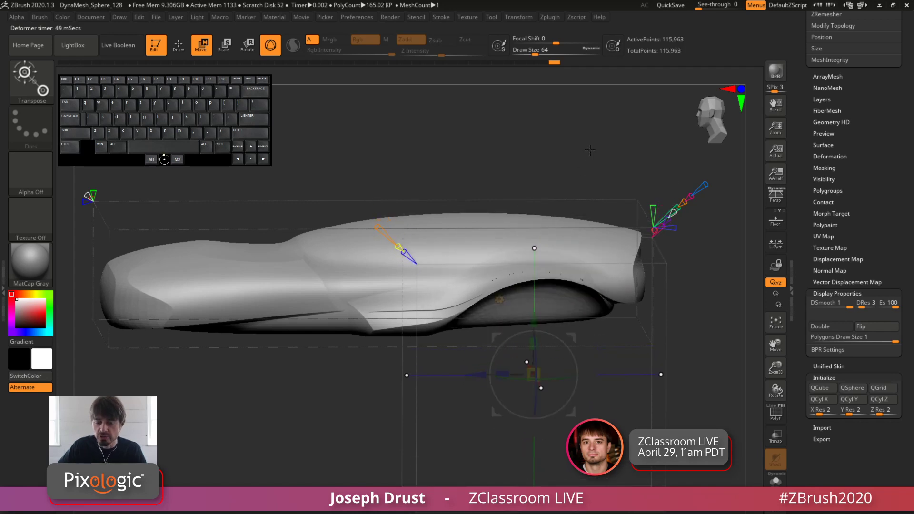
Raise the Project Primitive deformer's orange cone value and set its magenta cone to 0.62 for the rear arch
{"action": "left_click_drag", "start_coordinate": [589, 151], "coordinate": [664, 276]}
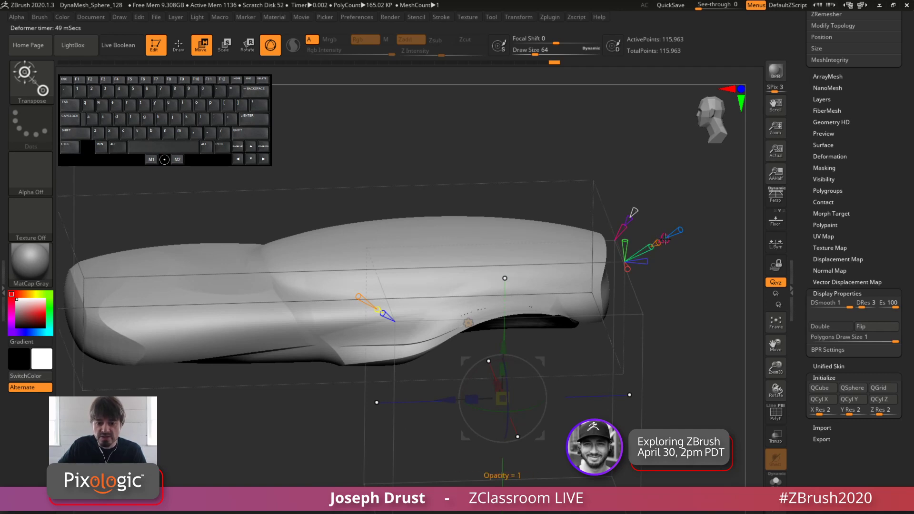
{"action": "left_click_drag", "start_coordinate": [657, 243], "coordinate": [679, 231]}
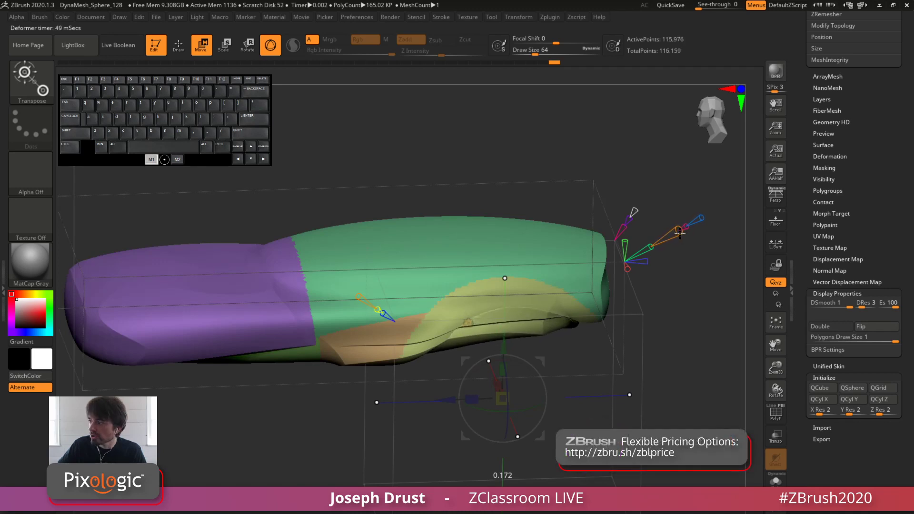
{"action": "left_click_drag", "start_coordinate": [680, 234], "coordinate": [693, 223]}
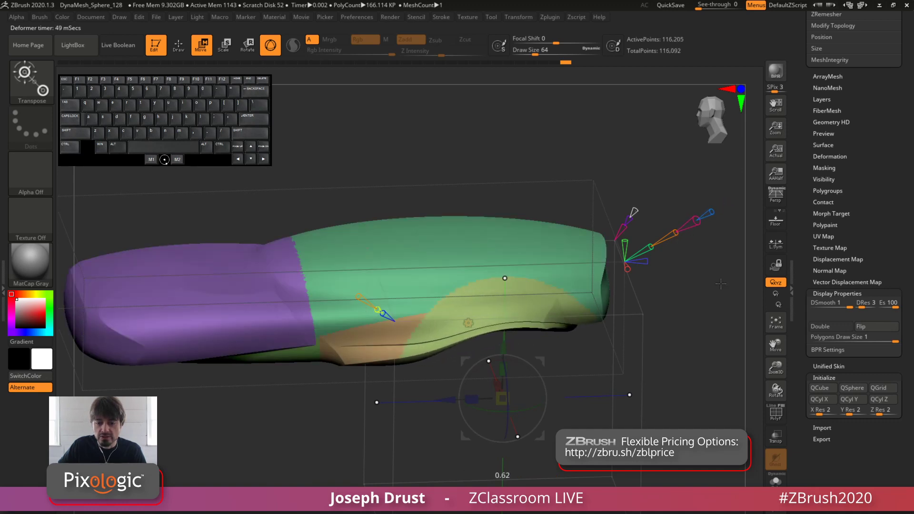
Reposition the primitive slightly to refine how the rear arch blends into the body's side
{"action": "left_click_drag", "start_coordinate": [720, 284], "coordinate": [677, 243], "text": "shift"}
{"action": "mouse_move", "coordinate": [498, 312]}
{"action": "left_mouse_down"}
{"action": "mouse_move", "coordinate": [491, 330]}
{"action": "mouse_move", "coordinate": [489, 319]}
{"action": "left_mouse_up"}
{"action": "left_click_drag", "start_coordinate": [491, 195], "coordinate": [550, 253]}
{"action": "mouse_move", "coordinate": [445, 289]}
{"action": "left_mouse_down"}
{"action": "mouse_move", "coordinate": [460, 305]}
{"action": "mouse_move", "coordinate": [428, 289]}
{"action": "mouse_move", "coordinate": [455, 302]}
{"action": "left_mouse_up"}
{"action": "left_click_drag", "start_coordinate": [604, 318], "coordinate": [481, 338]}
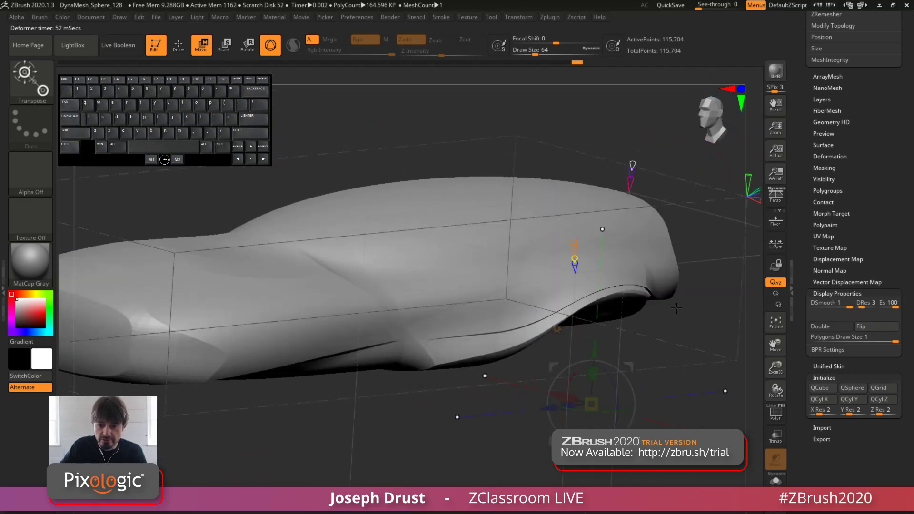
Fine-tune the rear arch from several angles and accept the projection
{"action": "left_click_drag", "start_coordinate": [586, 299], "coordinate": [555, 333], "text": "shift"}
{"action": "left_click_drag", "start_coordinate": [677, 324], "coordinate": [676, 252], "text": "alt"}
{"action": "left_click_drag", "start_coordinate": [671, 200], "coordinate": [648, 258]}
{"action": "left_click_drag", "start_coordinate": [418, 371], "coordinate": [414, 373]}
{"action": "left_click_drag", "start_coordinate": [637, 271], "coordinate": [640, 212]}
{"action": "left_click_drag", "start_coordinate": [640, 213], "coordinate": [673, 218], "text": "alt"}
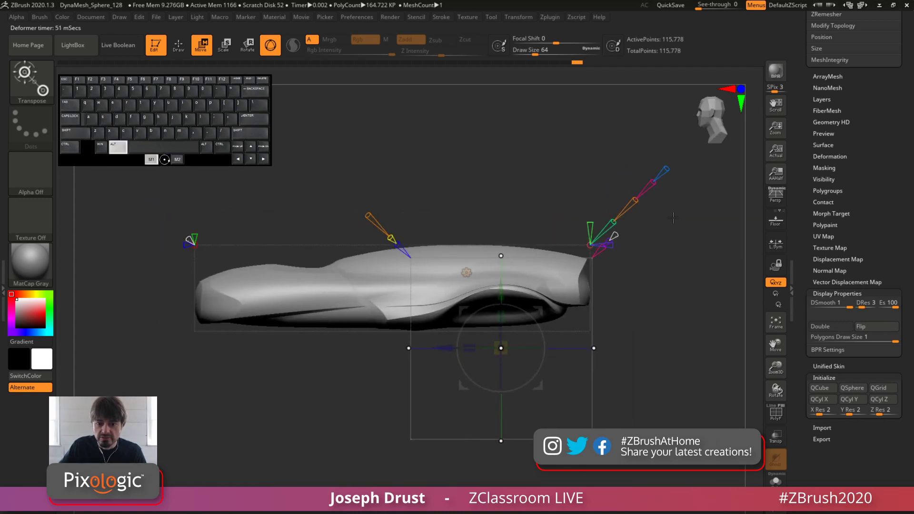
{"action": "left_click", "coordinate": [615, 235]}
Move the next primitive along the body's length to its front end to cut a matching front arch
{"action": "left_click_drag", "start_coordinate": [433, 336], "coordinate": [193, 359]}
{"action": "left_click_drag", "start_coordinate": [267, 200], "coordinate": [450, 229]}
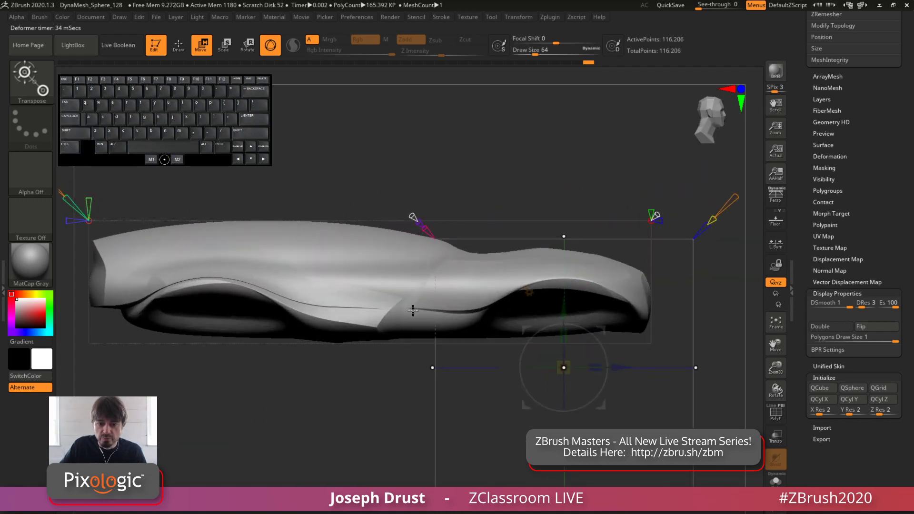
{"action": "left_click_drag", "start_coordinate": [566, 198], "coordinate": [541, 217]}
{"action": "left_click_drag", "start_coordinate": [618, 369], "coordinate": [612, 374]}
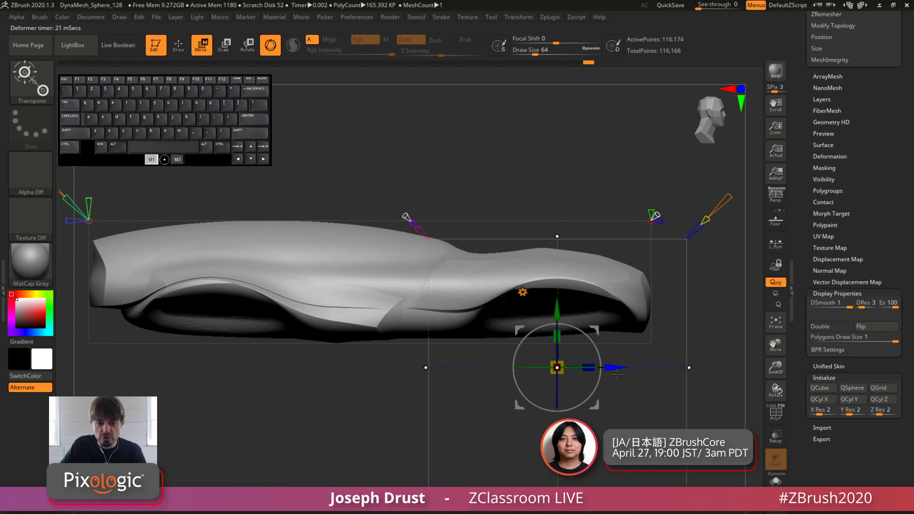
Extend the front-arch primitive's size handle toward the middle of the body
{"action": "left_click_drag", "start_coordinate": [598, 188], "coordinate": [594, 166], "text": "alt"}
{"action": "left_click_drag", "start_coordinate": [594, 166], "coordinate": [512, 209]}
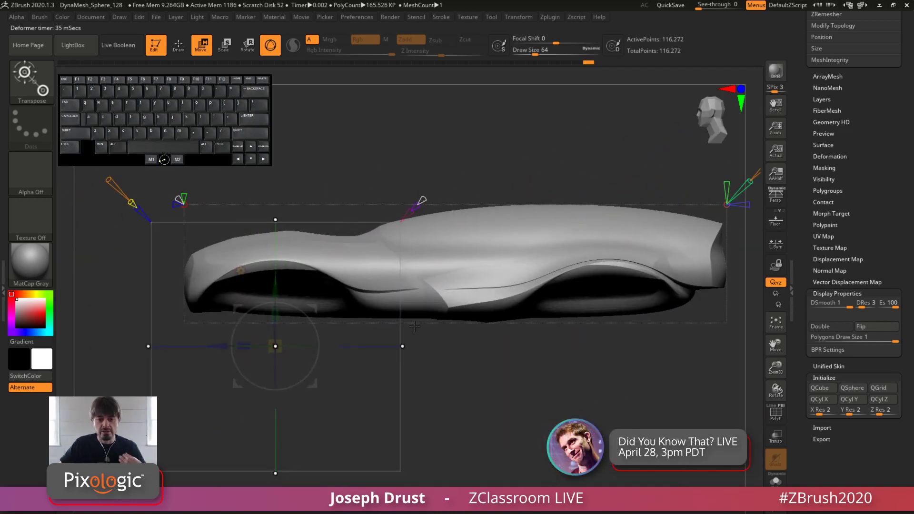
{"action": "left_click_drag", "start_coordinate": [401, 346], "coordinate": [427, 344]}
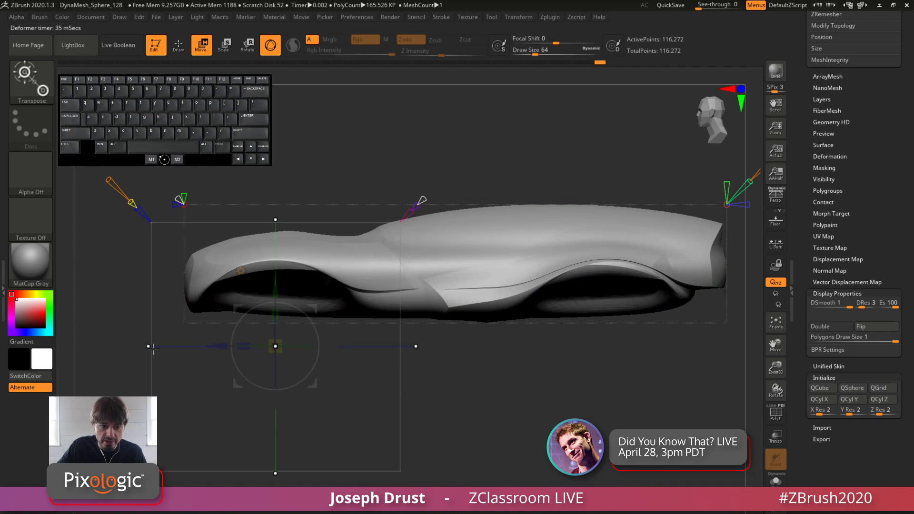
Try resizing the primitive's front end and top over the front arch, undoing each change
{"action": "left_click_drag", "start_coordinate": [149, 346], "coordinate": [196, 357]}
{"action": "left_click_drag", "start_coordinate": [499, 355], "coordinate": [724, 347]}
{"action": "key", "text": "ctrl+z"}
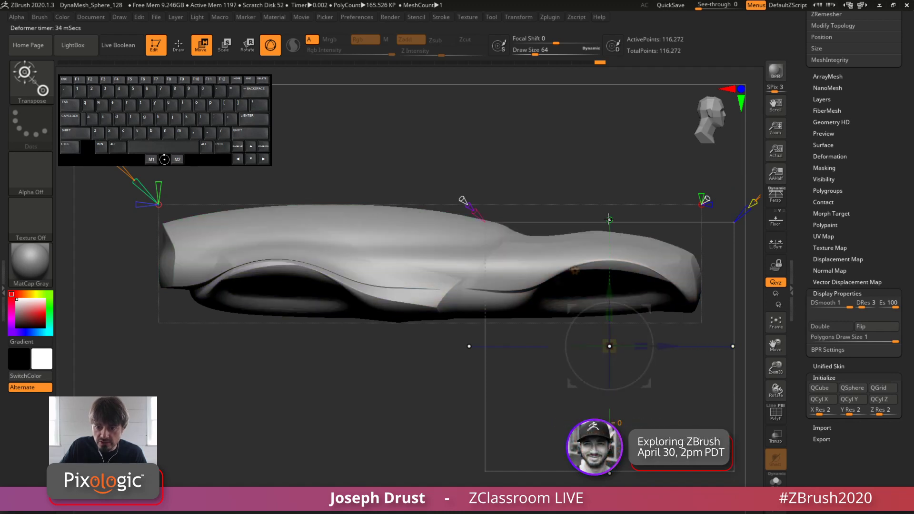
{"action": "left_click_drag", "start_coordinate": [608, 219], "coordinate": [606, 239]}
{"action": "left_click_drag", "start_coordinate": [724, 247], "coordinate": [491, 251]}
{"action": "key", "text": "ctrl+z"}
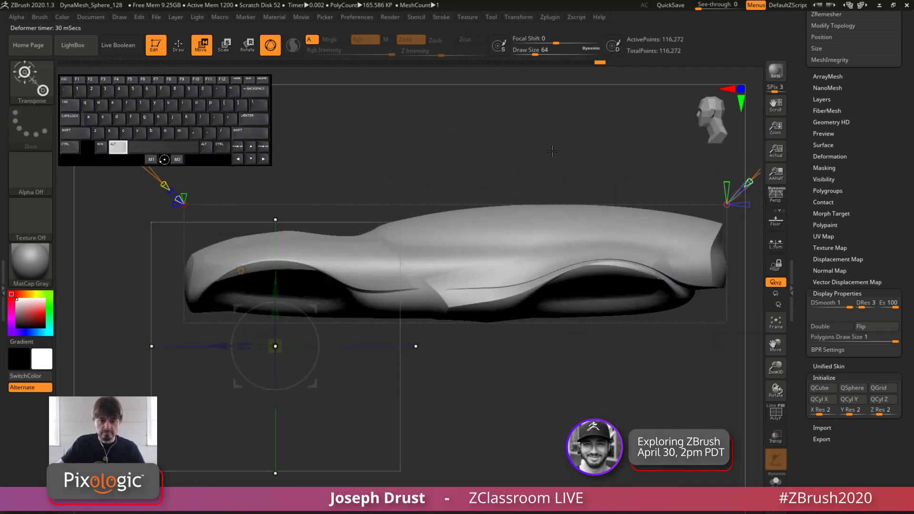
Raise the deformer's Tessellate value for a denser mesh and check both arches from the side
{"action": "left_click_drag", "start_coordinate": [552, 151], "coordinate": [575, 171], "text": "alt"}
{"action": "left_click_drag", "start_coordinate": [575, 171], "coordinate": [428, 166]}
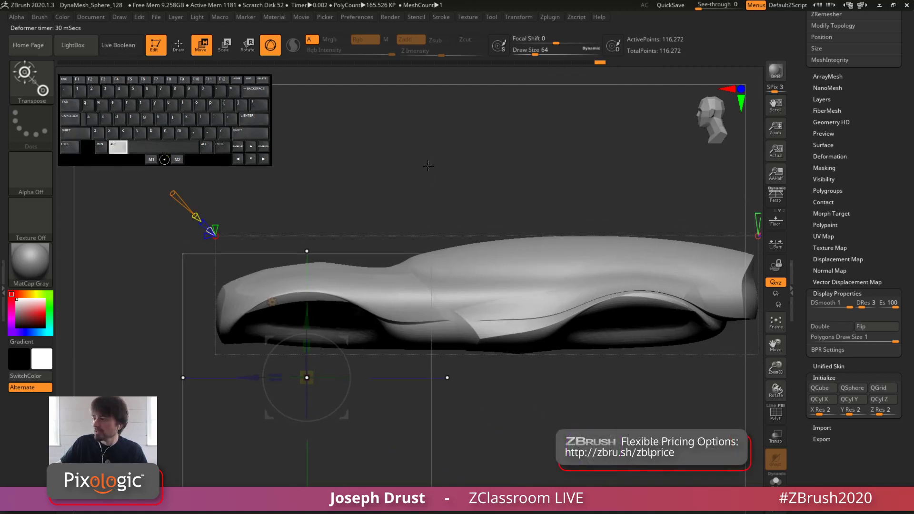
{"action": "left_click_drag", "start_coordinate": [369, 241], "coordinate": [398, 215]}
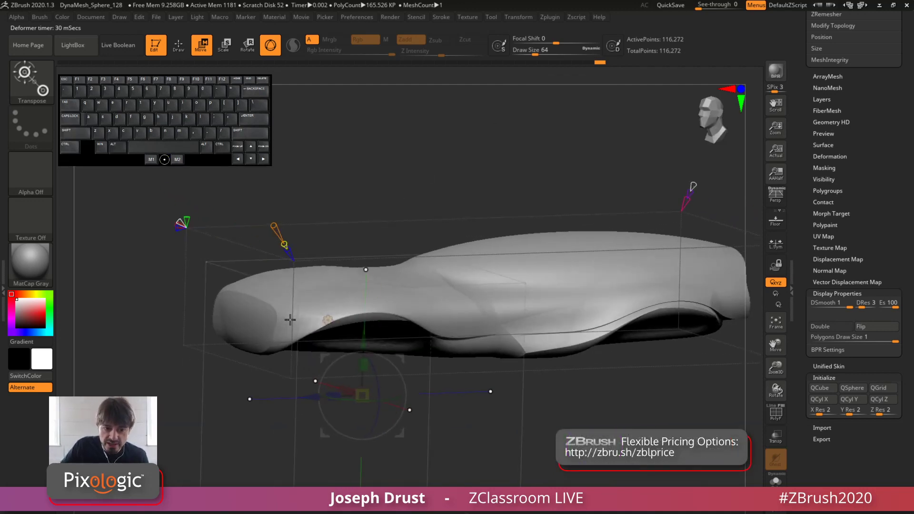
{"action": "left_click_drag", "start_coordinate": [310, 257], "coordinate": [425, 157]}
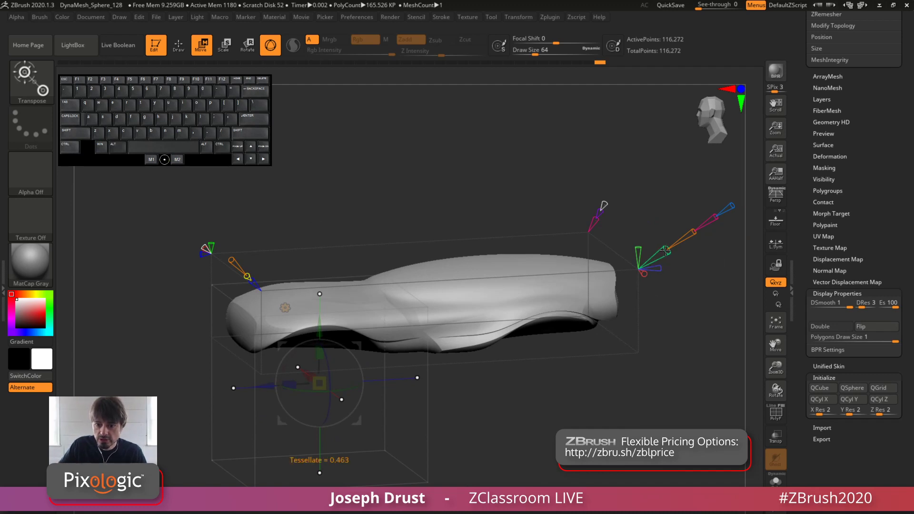
{"action": "left_click_drag", "start_coordinate": [665, 250], "coordinate": [679, 245]}
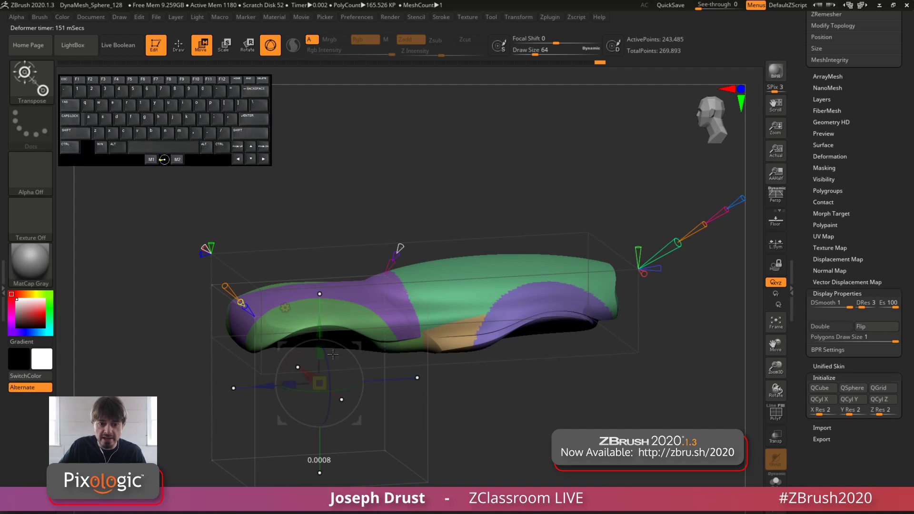
{"action": "left_click_drag", "start_coordinate": [398, 376], "coordinate": [364, 363], "text": "shift"}
{"action": "left_click", "coordinate": [364, 363], "text": "alt"}
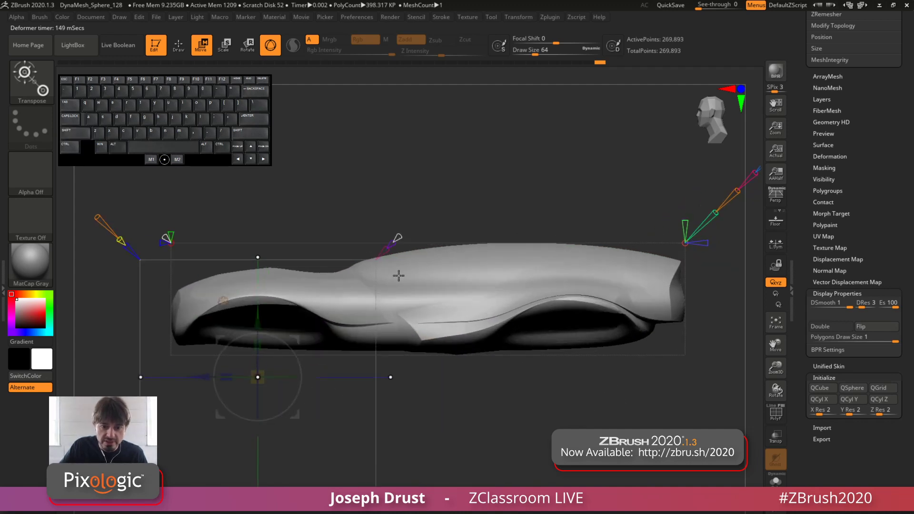
{"action": "left_click_drag", "start_coordinate": [398, 275], "coordinate": [482, 227]}
{"action": "left_click_drag", "start_coordinate": [379, 193], "coordinate": [388, 203], "text": "alt"}
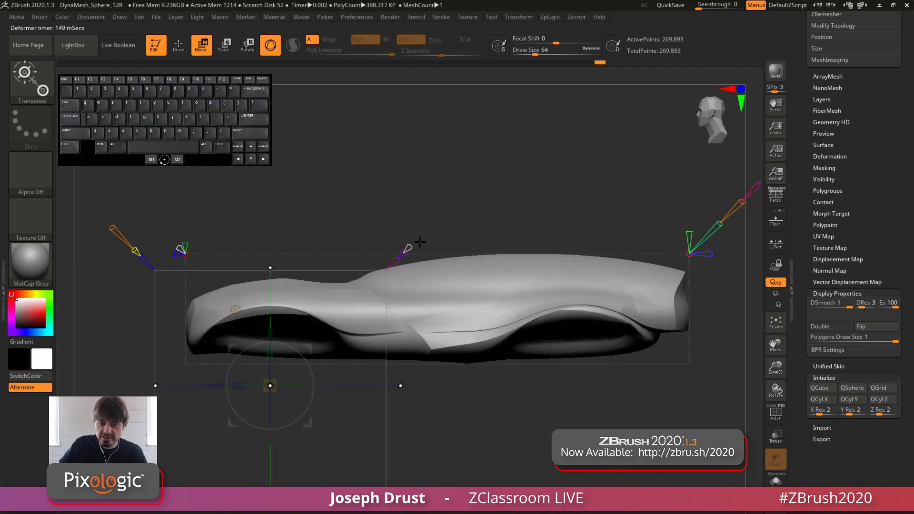
{"action": "left_click_drag", "start_coordinate": [408, 248], "coordinate": [458, 198], "text": "alt"}
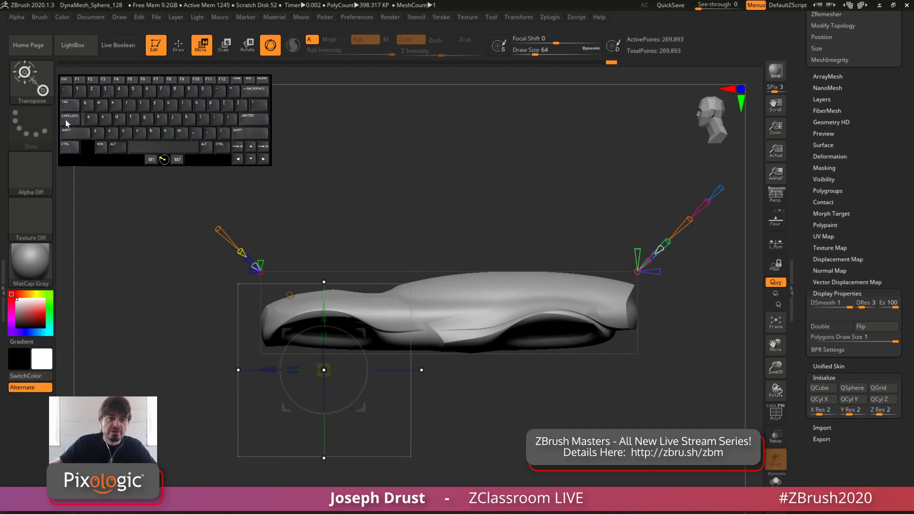
{"action": "left_click", "coordinate": [28, 105]}
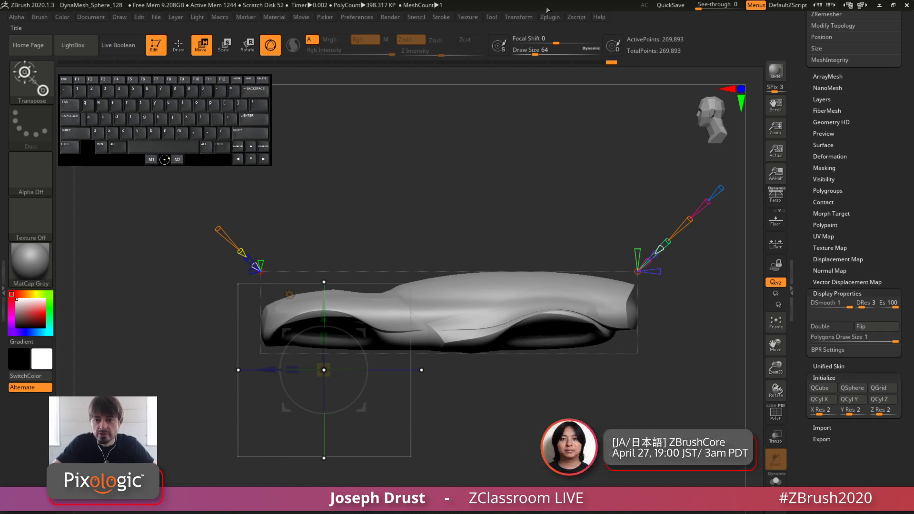
{"action": "left_click", "coordinate": [601, 18]}
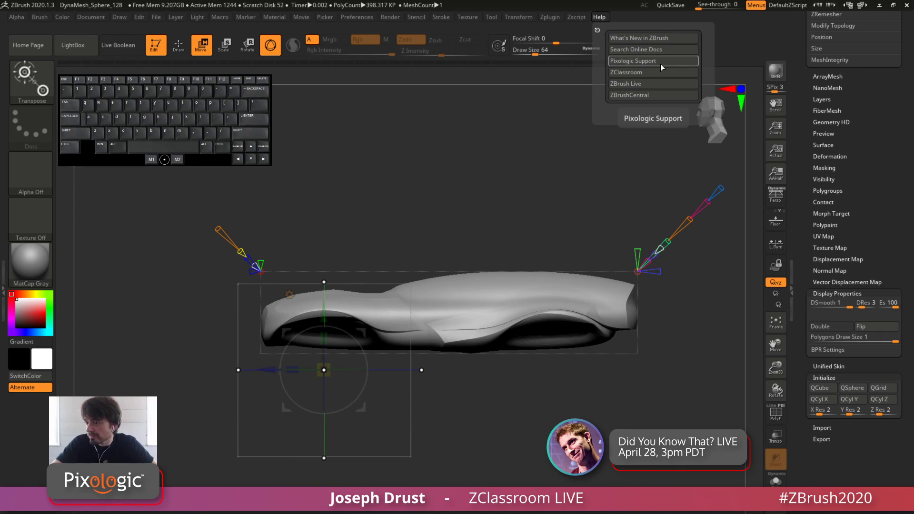
{"action": "left_click", "coordinate": [601, 18]}
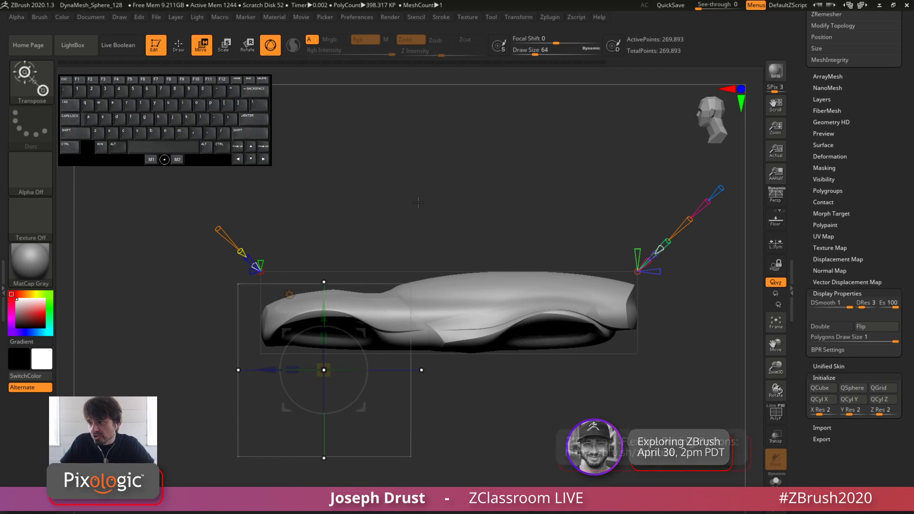
Move the primitive up off the front arch and place it above the middle of the body
{"action": "left_click_drag", "start_coordinate": [391, 196], "coordinate": [341, 317]}
{"action": "left_click_drag", "start_coordinate": [323, 210], "coordinate": [333, 335]}
{"action": "left_click_drag", "start_coordinate": [388, 196], "coordinate": [393, 216]}
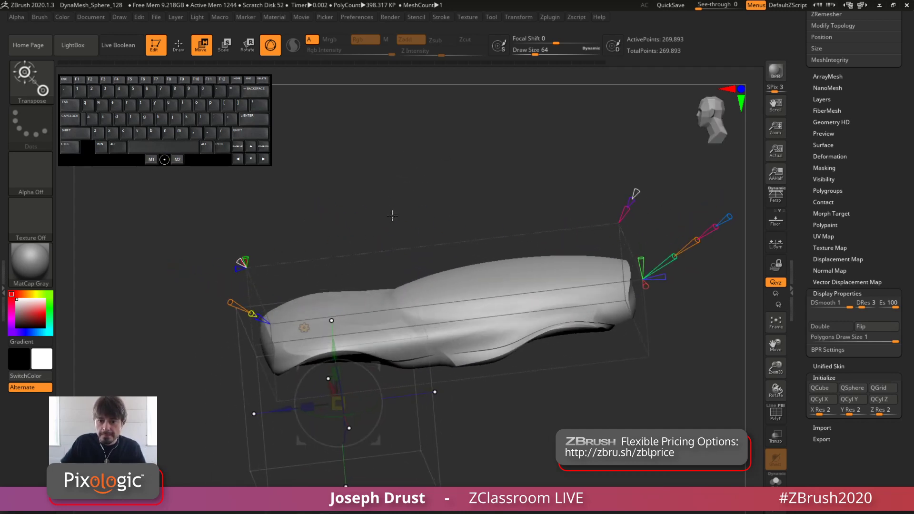
{"action": "left_click_drag", "start_coordinate": [334, 348], "coordinate": [317, 240]}
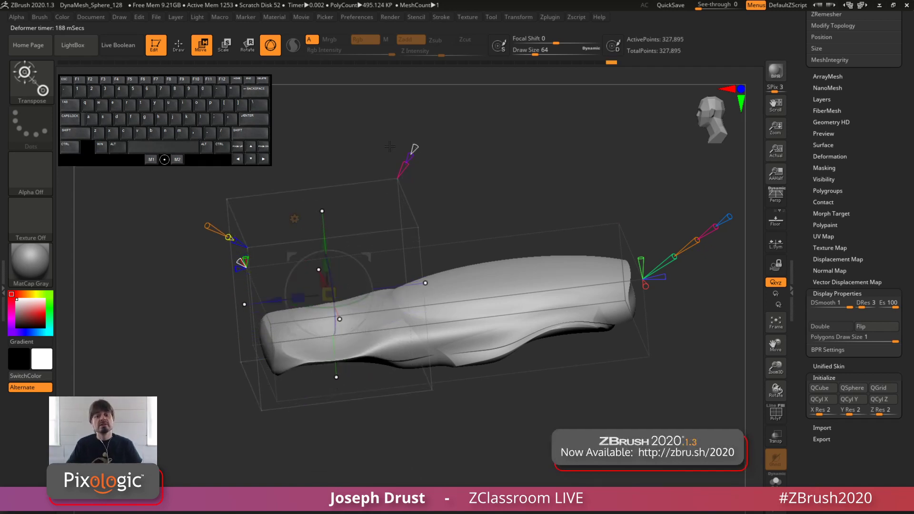
{"action": "left_click_drag", "start_coordinate": [344, 164], "coordinate": [345, 131], "text": "shift"}
{"action": "left_click_drag", "start_coordinate": [362, 214], "coordinate": [474, 153]}
{"action": "left_click_drag", "start_coordinate": [482, 205], "coordinate": [504, 245]}
{"action": "left_click_drag", "start_coordinate": [479, 191], "coordinate": [441, 223], "text": "alt"}
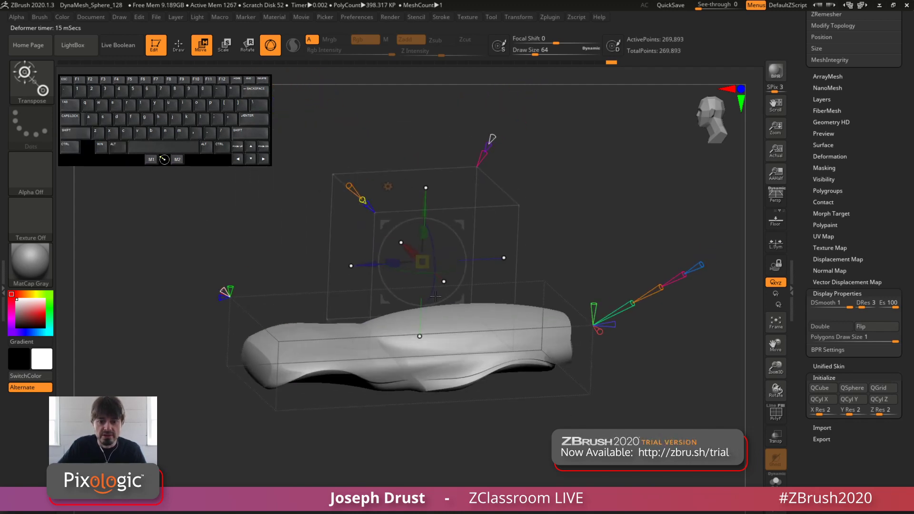
{"action": "left_click_drag", "start_coordinate": [515, 203], "coordinate": [530, 183], "text": "shift"}
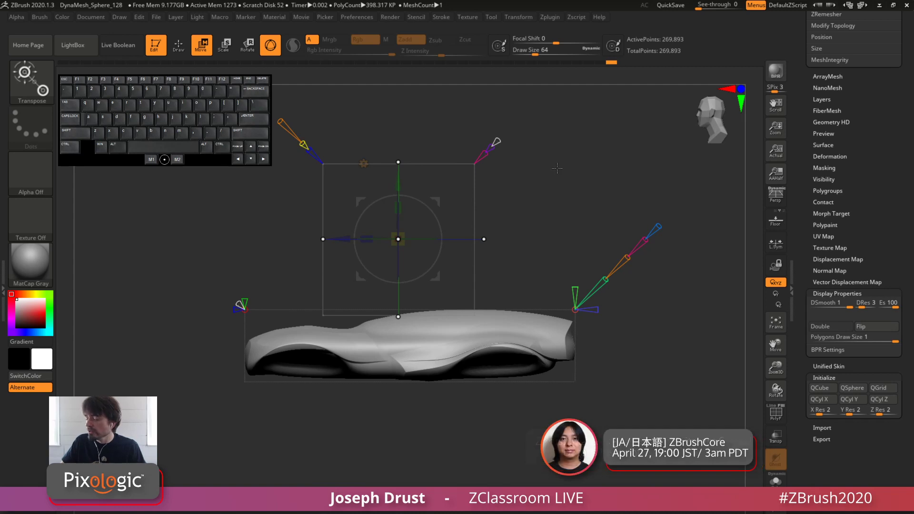
{"action": "left_click_drag", "start_coordinate": [566, 180], "coordinate": [547, 188]}
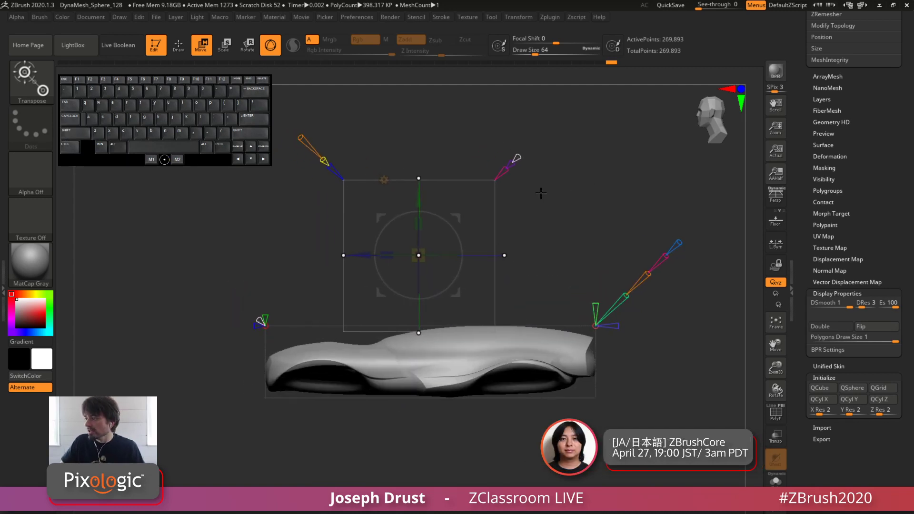
Add the mirrored cube-like primitives above the body and lower the mesh density with the Tessellate and resolution controls
{"action": "left_click", "coordinate": [514, 161]}
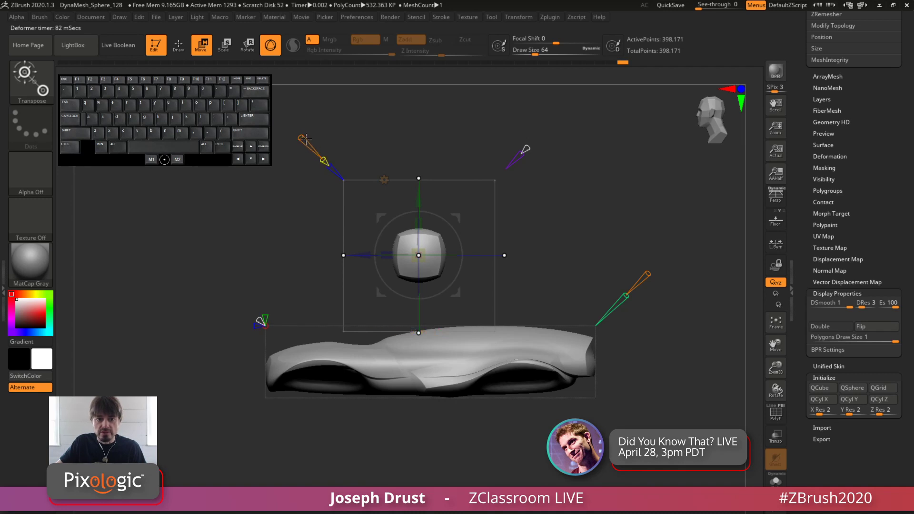
{"action": "mouse_move", "coordinate": [301, 138]}
{"action": "left_mouse_down"}
{"action": "mouse_move", "coordinate": [285, 133]}
{"action": "mouse_move", "coordinate": [309, 147]}
{"action": "left_mouse_up"}
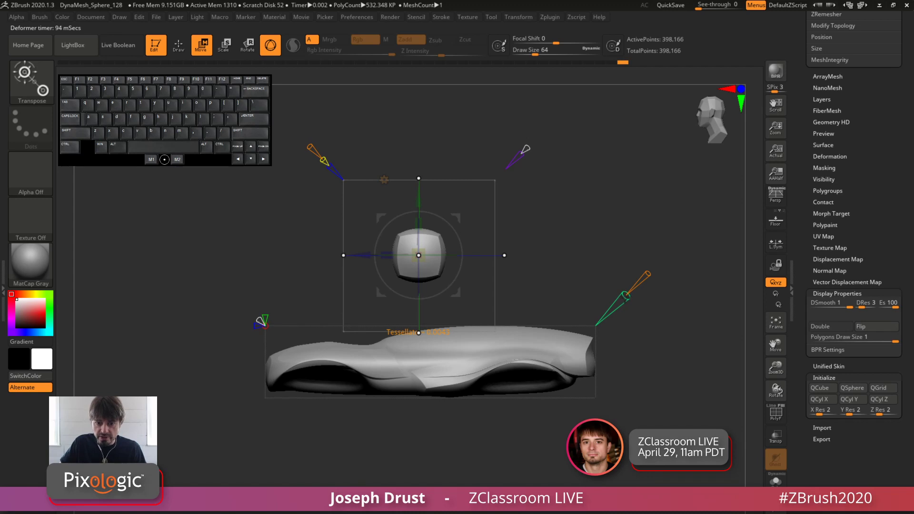
{"action": "mouse_move", "coordinate": [626, 298]}
{"action": "left_mouse_down"}
{"action": "mouse_move", "coordinate": [617, 313]}
{"action": "mouse_move", "coordinate": [619, 305]}
{"action": "left_mouse_up"}
{"action": "left_click_drag", "start_coordinate": [644, 212], "coordinate": [517, 247], "text": "alt"}
{"action": "left_click_drag", "start_coordinate": [640, 227], "coordinate": [624, 234], "text": "alt"}
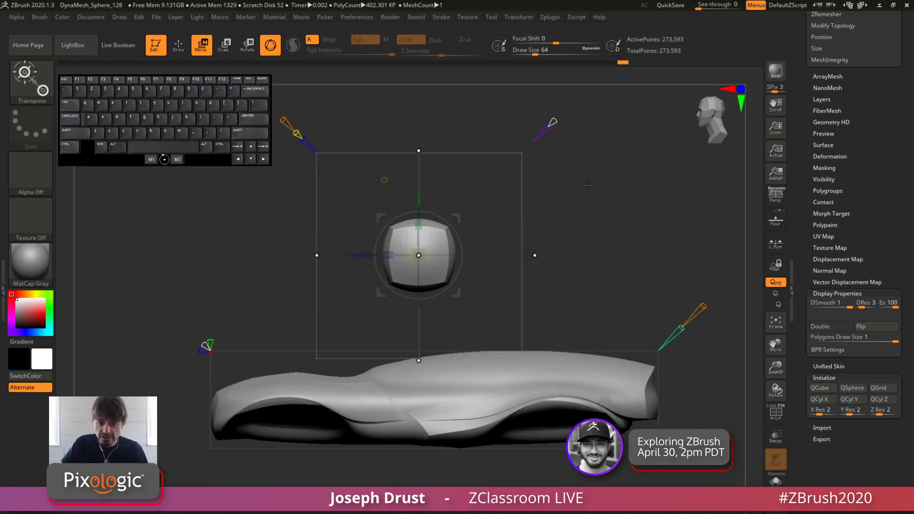
Lower the mirrored primitives toward the body and change their Primitive Type until they form large rings
{"action": "left_click_drag", "start_coordinate": [583, 195], "coordinate": [666, 200]}
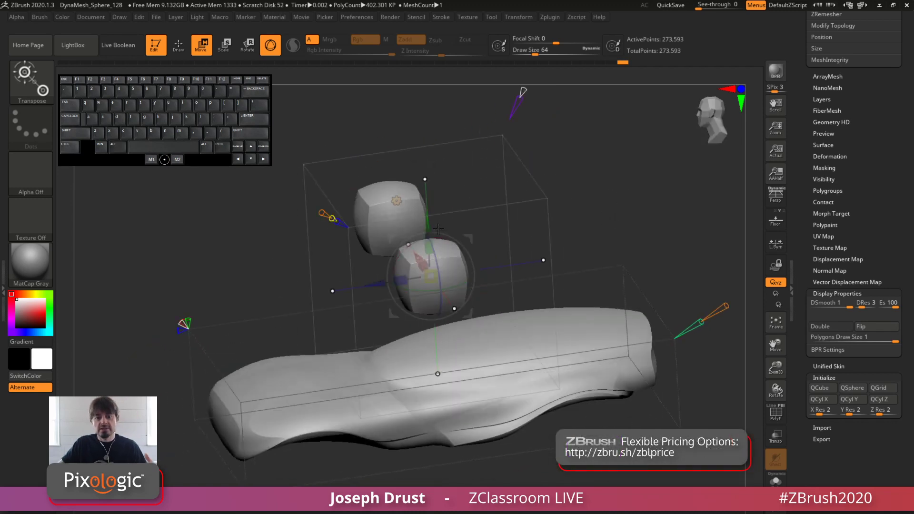
{"action": "left_click_drag", "start_coordinate": [425, 227], "coordinate": [428, 256]}
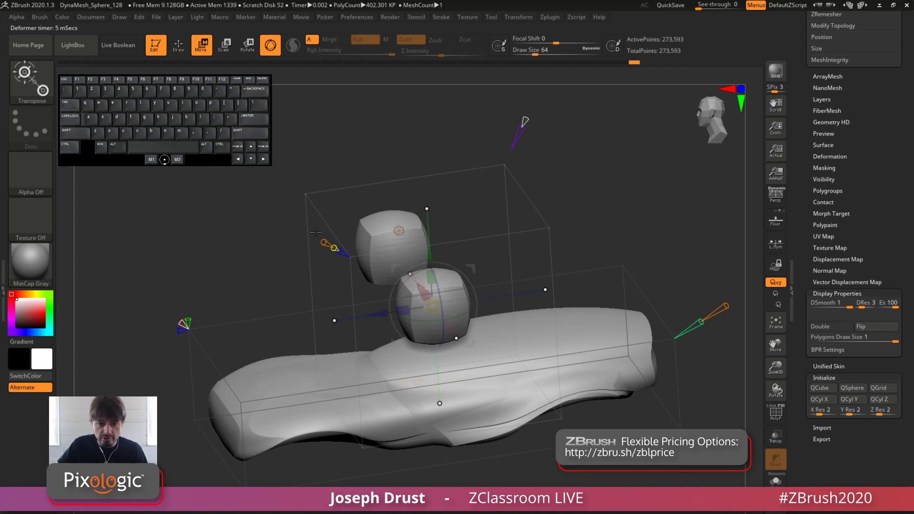
{"action": "left_click_drag", "start_coordinate": [333, 220], "coordinate": [300, 224]}
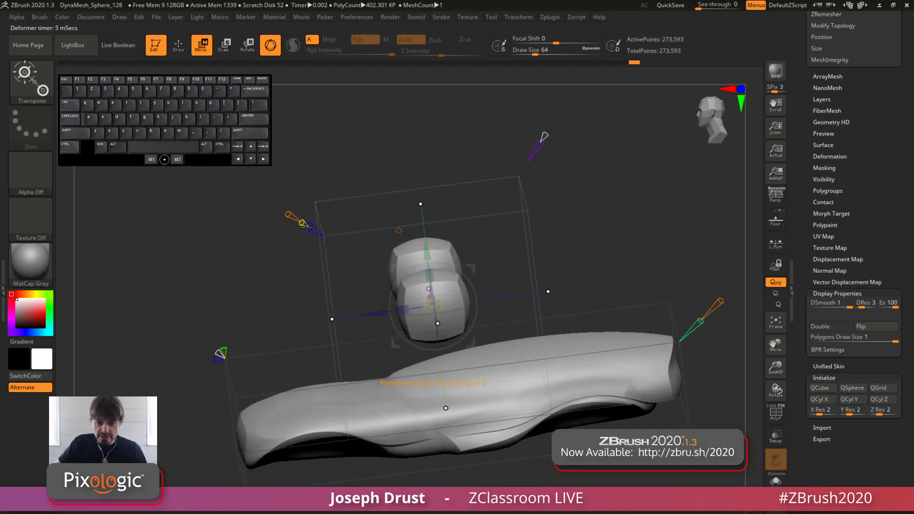
{"action": "left_click_drag", "start_coordinate": [310, 228], "coordinate": [356, 204], "text": "shift"}
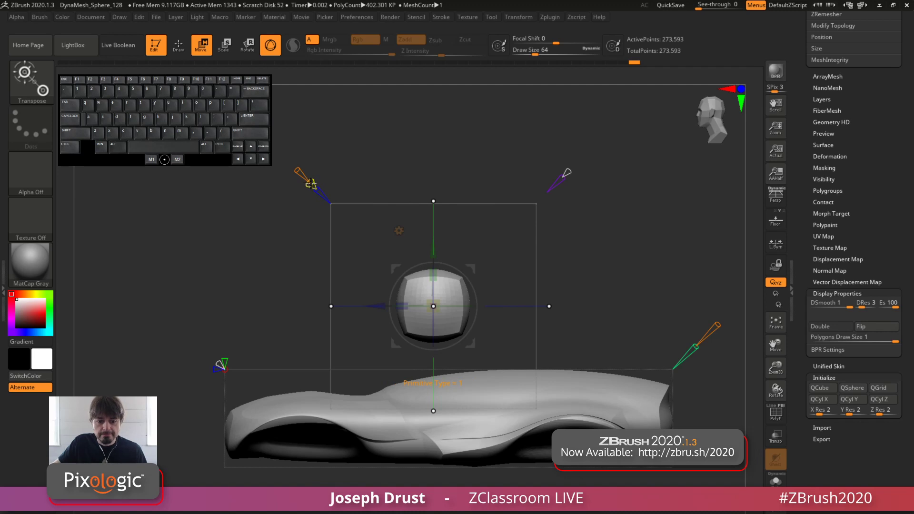
{"action": "left_click_drag", "start_coordinate": [310, 183], "coordinate": [296, 159]}
{"action": "left_click_drag", "start_coordinate": [363, 121], "coordinate": [401, 140]}
{"action": "left_click_drag", "start_coordinate": [308, 148], "coordinate": [296, 162], "text": "alt"}
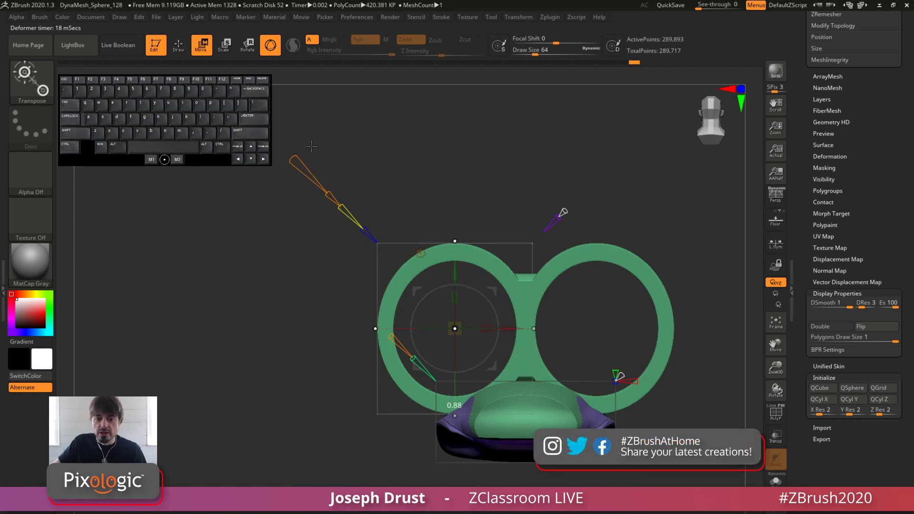
Close the unresponsive program, restart it and dismiss the abnormal-termination note
{"action": "left_click", "coordinate": [375, 150]}
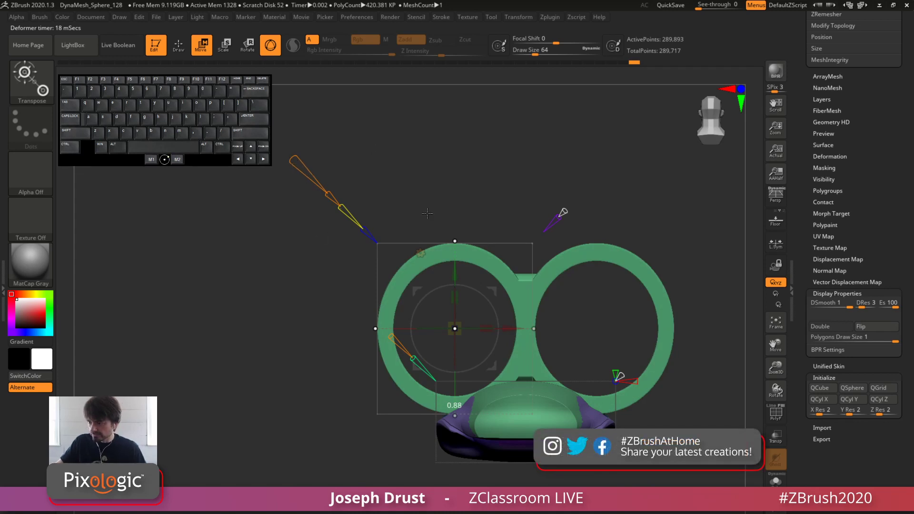
{"action": "left_click", "coordinate": [578, 483]}
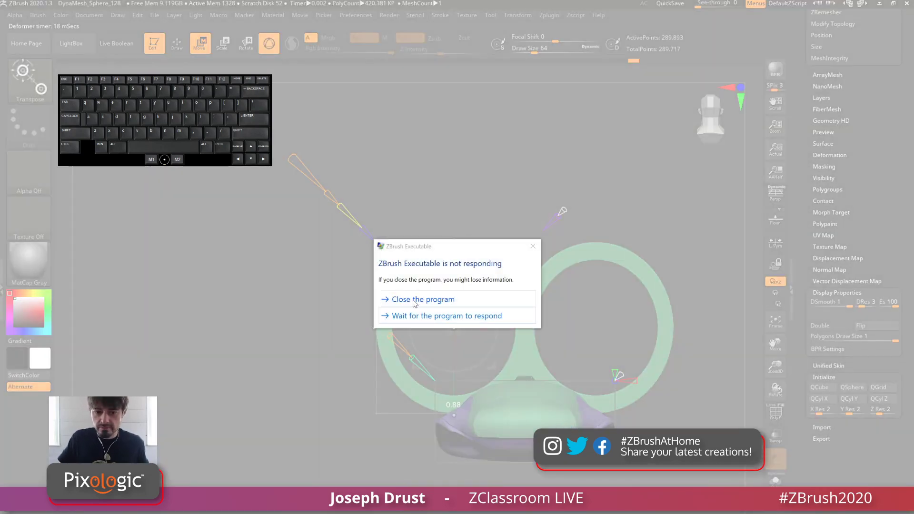
{"action": "left_click", "coordinate": [413, 300]}
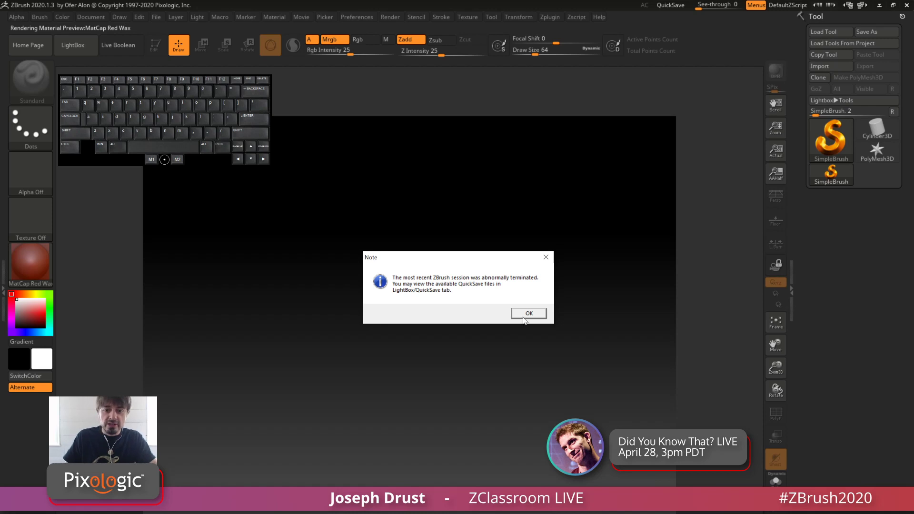
{"action": "left_click", "coordinate": [527, 314]}
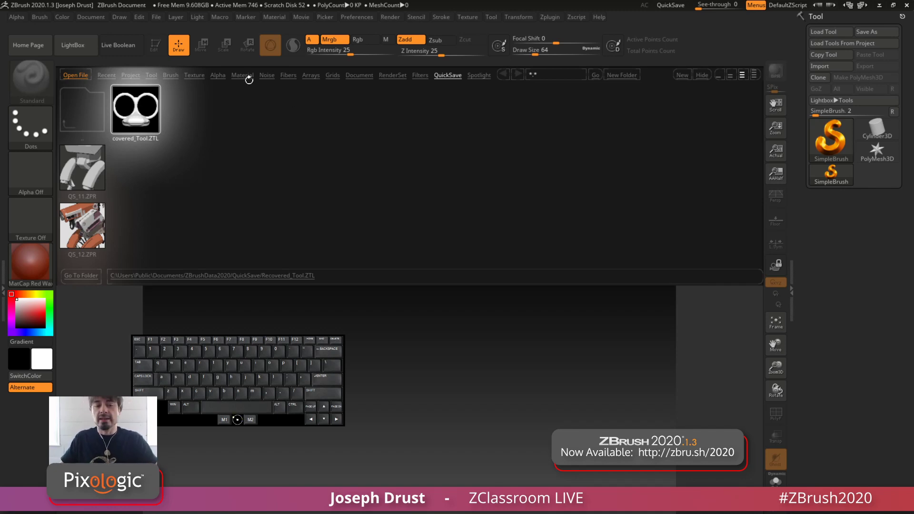
Load and copy Recovered_Tool.ZTL from the QuickSave files, and open the DynaMesh_Sphere_128.ZPR project
{"action": "double_click", "coordinate": [135, 115]}
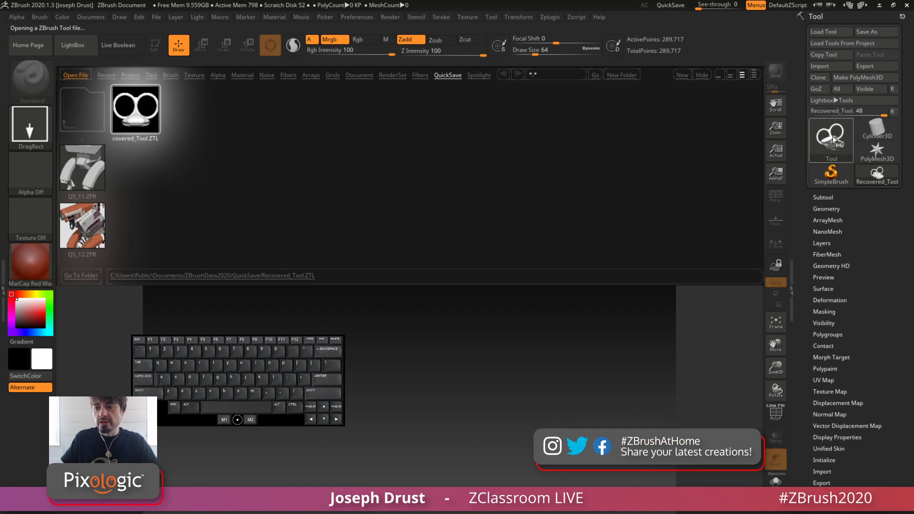
{"action": "mouse_move", "coordinate": [834, 139]}
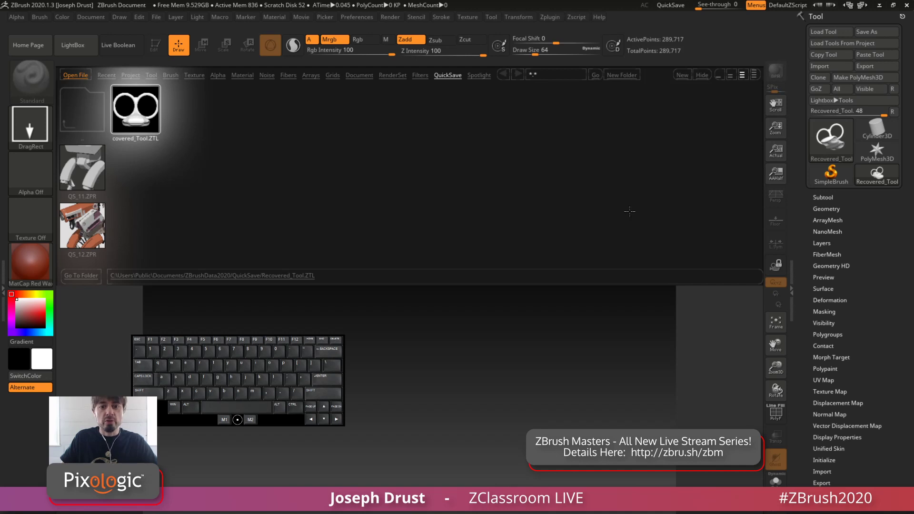
{"action": "left_click", "coordinate": [131, 75]}
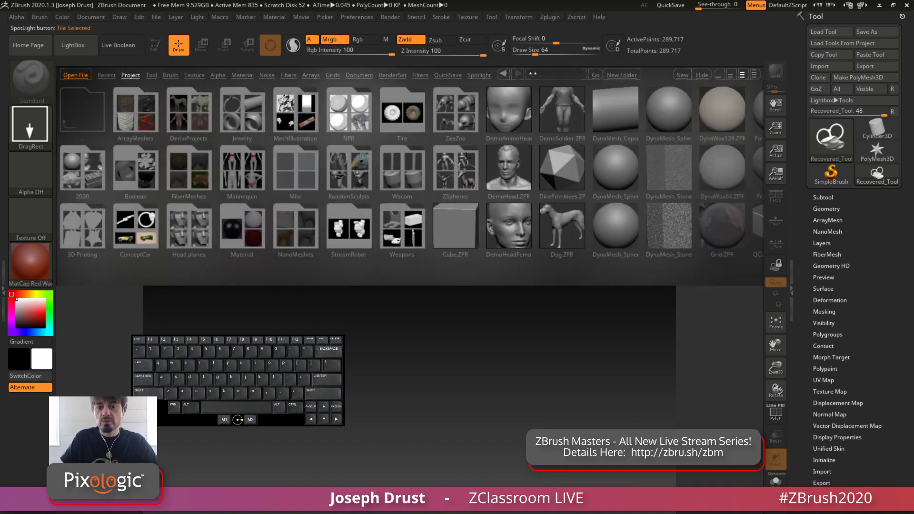
{"action": "left_click", "coordinate": [617, 171]}
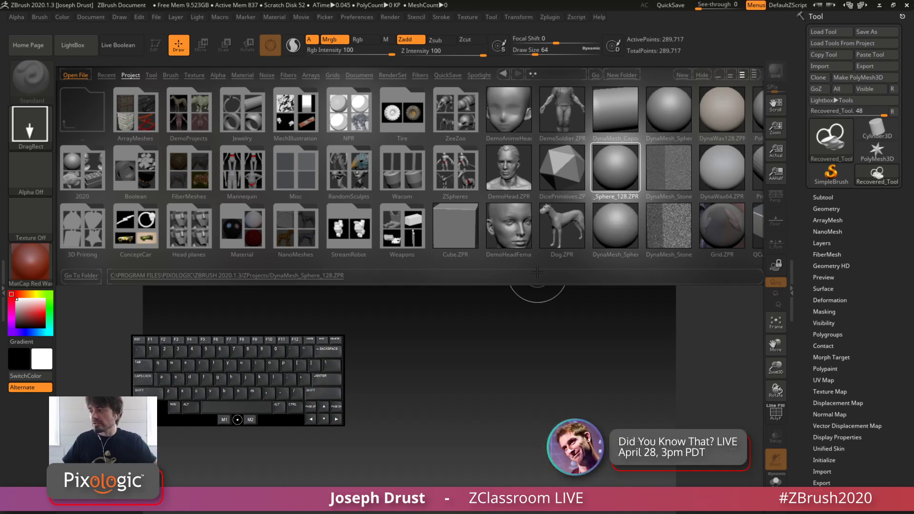
{"action": "double_click", "coordinate": [614, 170]}
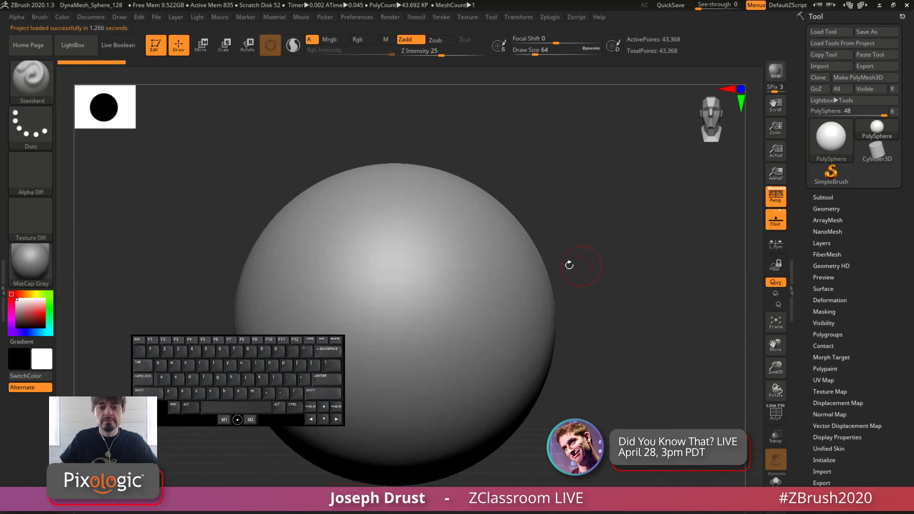
{"action": "left_click_drag", "start_coordinate": [288, 423], "coordinate": [216, 157]}
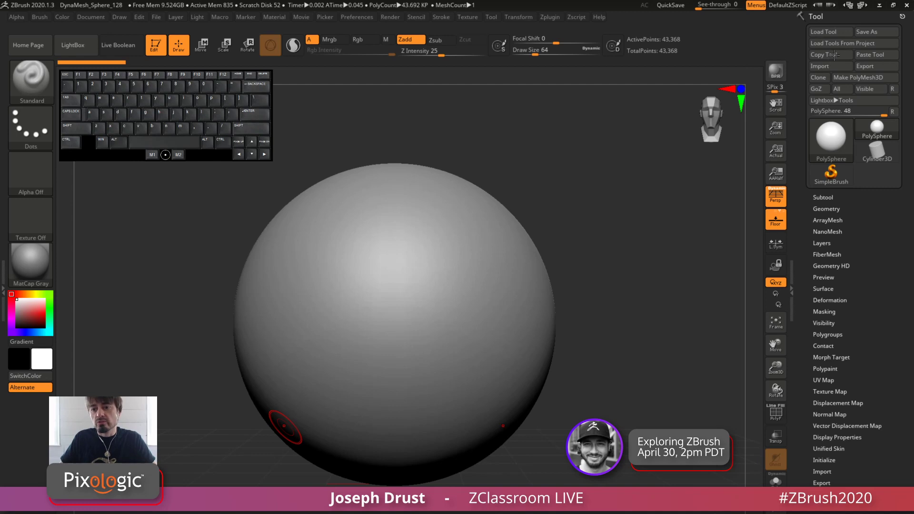
Paste the copied recovered tool into the sphere project and check it from the side and at an angle
{"action": "left_click", "coordinate": [871, 54]}
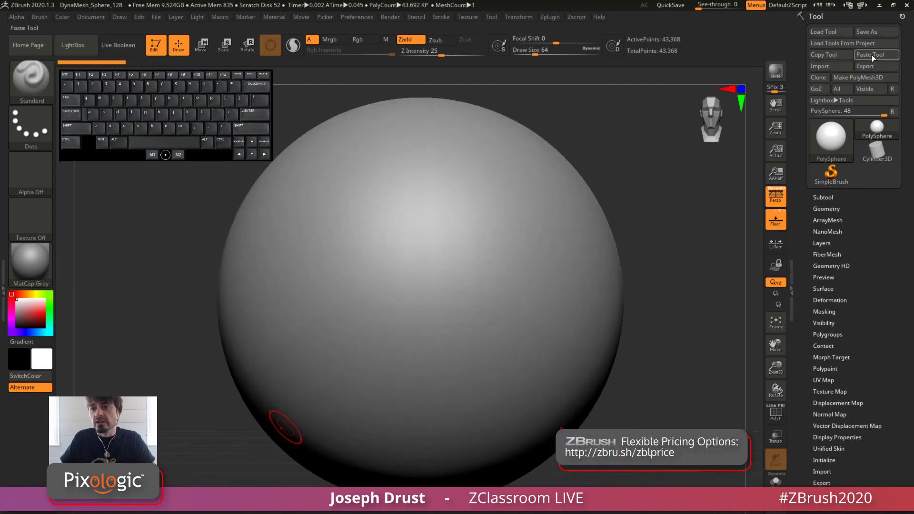
{"action": "left_click_drag", "start_coordinate": [684, 286], "coordinate": [664, 260], "text": "alt"}
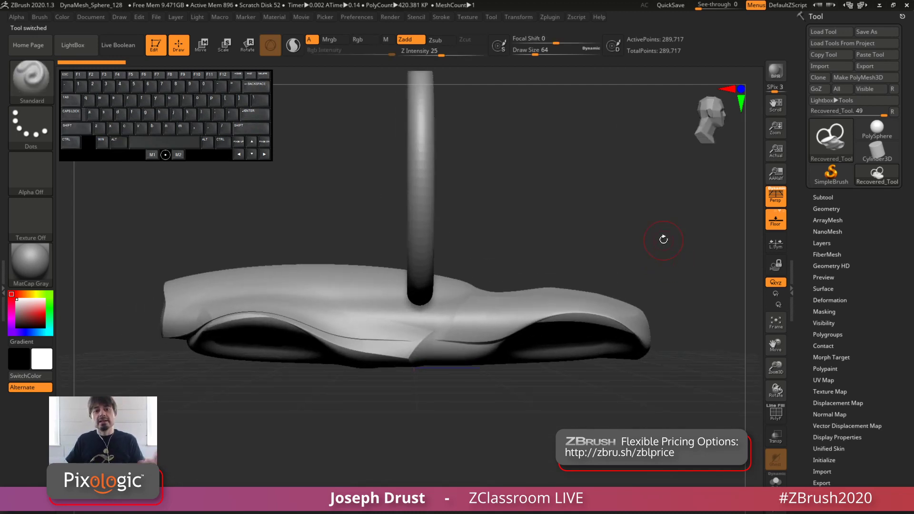
{"action": "left_click_drag", "start_coordinate": [687, 194], "coordinate": [656, 234]}
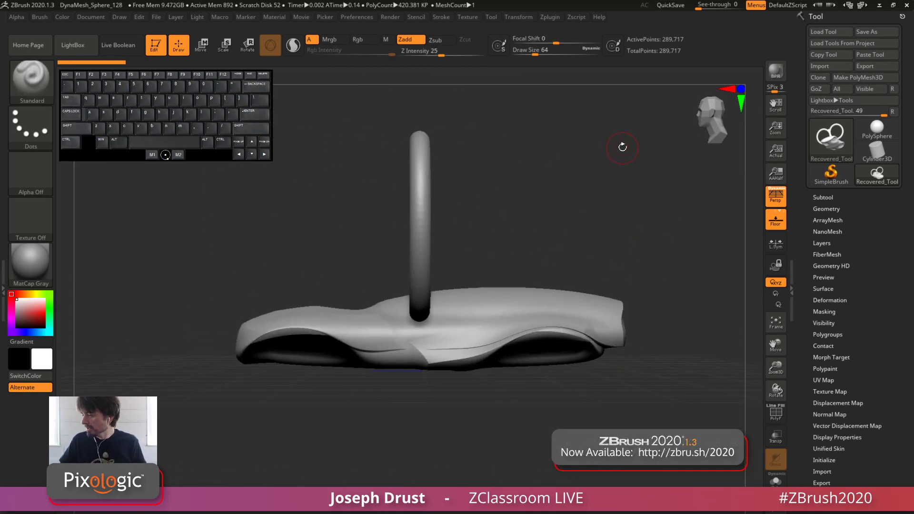
{"action": "left_click_drag", "start_coordinate": [611, 237], "coordinate": [616, 247]}
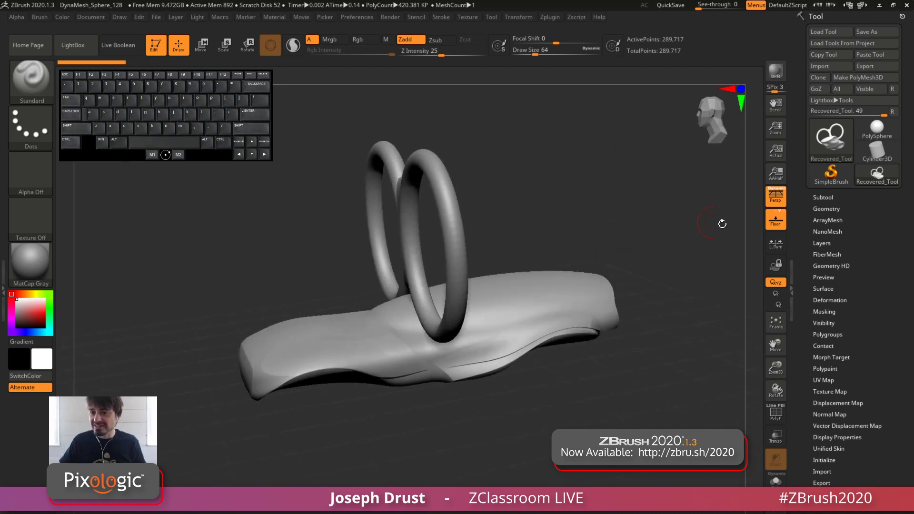
Display the polygroups with Polyframe and isolate the polygroup of the two joined rings
{"action": "left_click", "coordinate": [775, 413]}
{"action": "left_click_drag", "start_coordinate": [735, 314], "coordinate": [705, 328]}
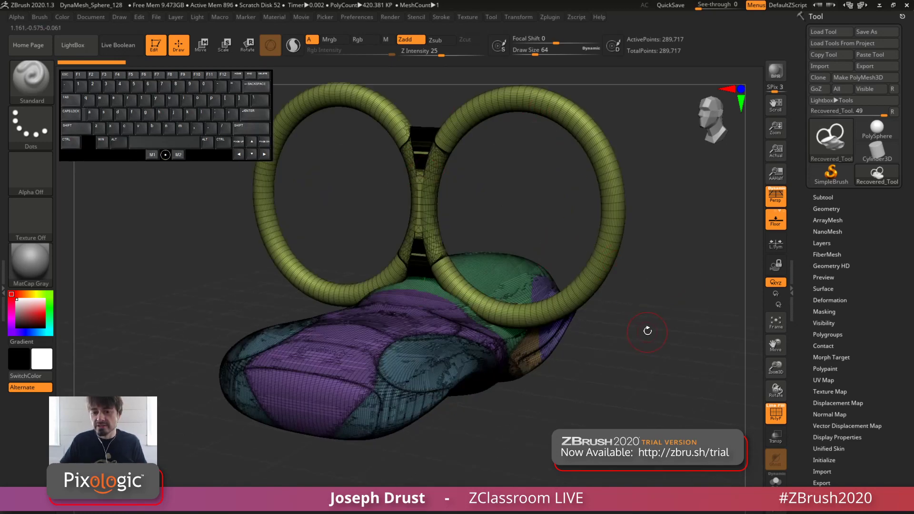
{"action": "left_click_drag", "start_coordinate": [644, 329], "coordinate": [499, 210]}
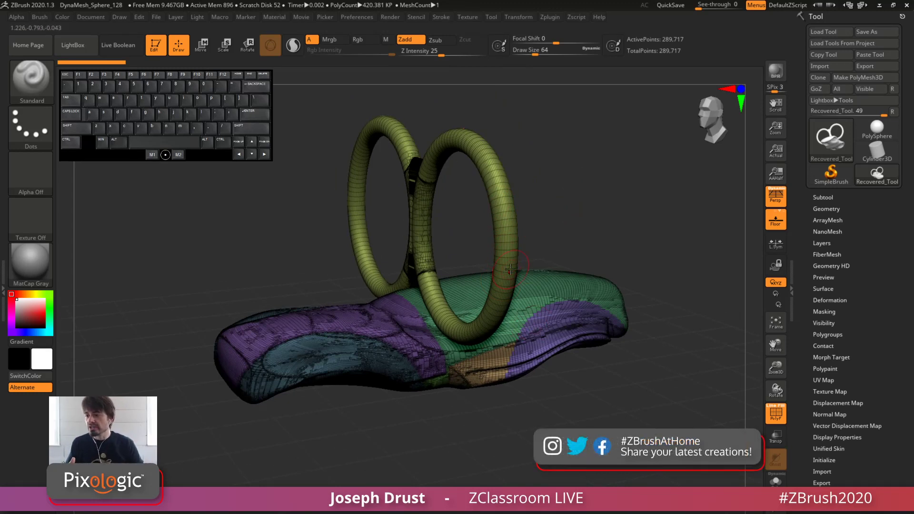
{"action": "key", "text": "ctrl+shift"}
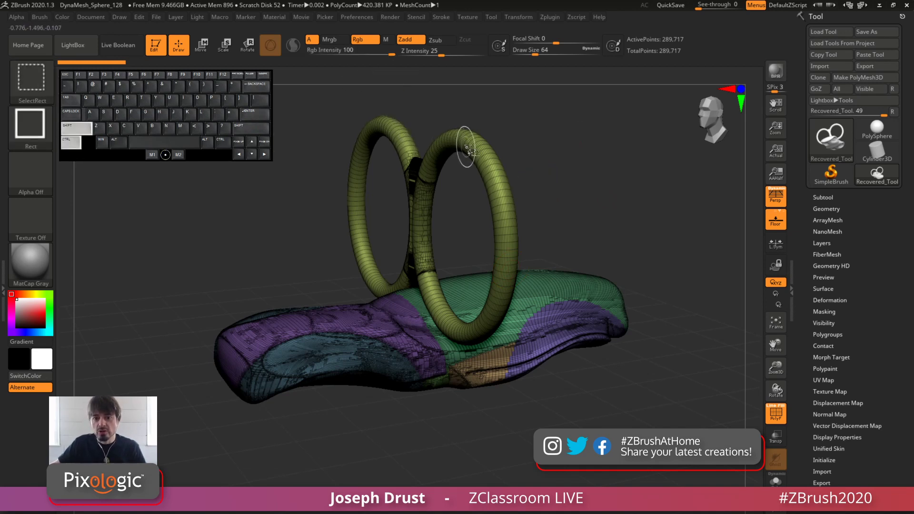
{"action": "left_click", "coordinate": [505, 176], "text": "ctrl+shift"}
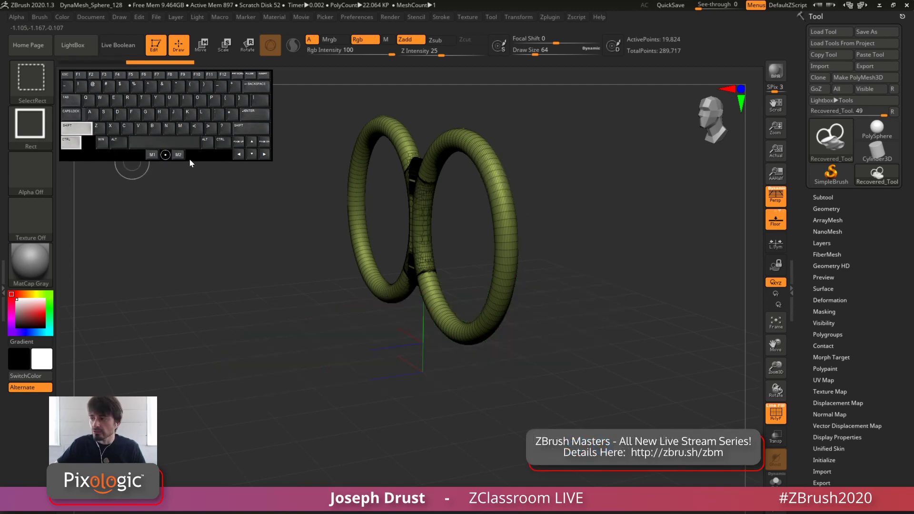
Invert the visibility to show the car body and delete the hidden ring geometry from the mesh
{"action": "left_click", "coordinate": [614, 279], "text": "ctrl+shift"}
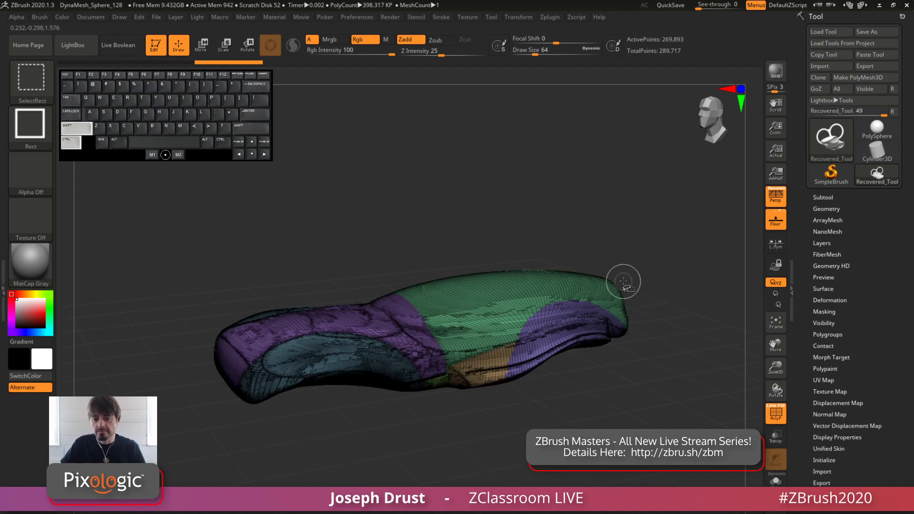
{"action": "left_click_drag", "start_coordinate": [595, 172], "coordinate": [560, 194], "text": "shift"}
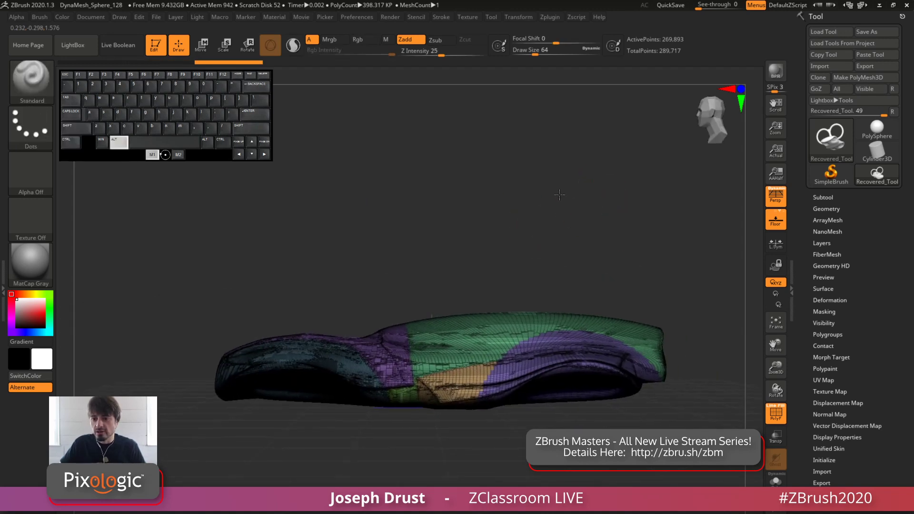
{"action": "left_click", "coordinate": [822, 210]}
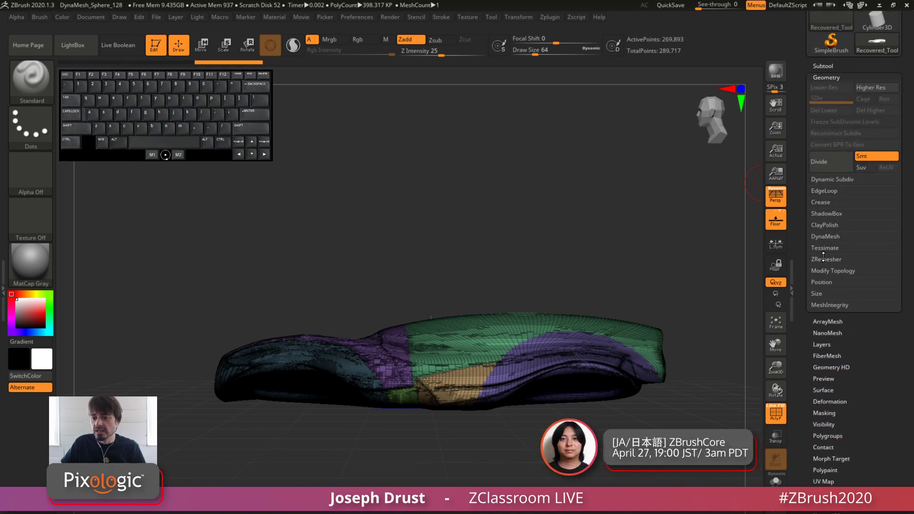
{"action": "left_click", "coordinate": [833, 271]}
{"action": "left_click", "coordinate": [827, 280]}
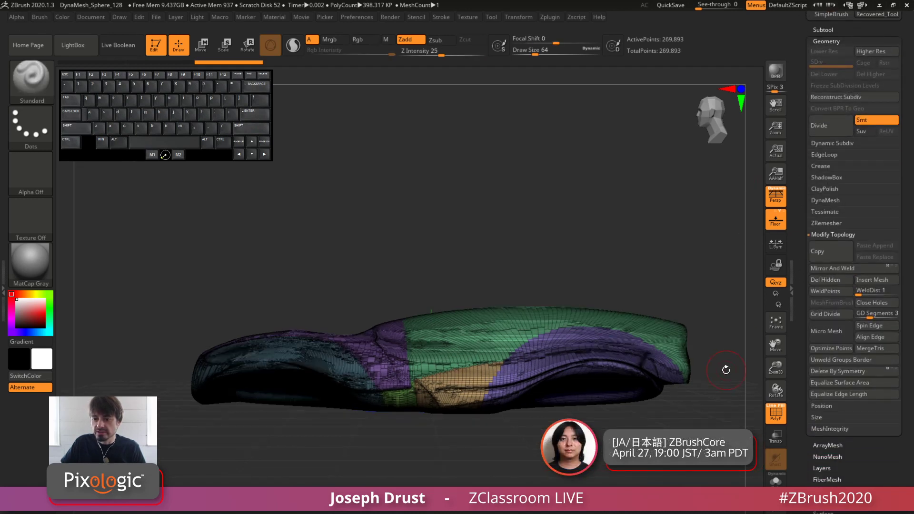
{"action": "left_click_drag", "start_coordinate": [714, 336], "coordinate": [642, 256], "text": "alt"}
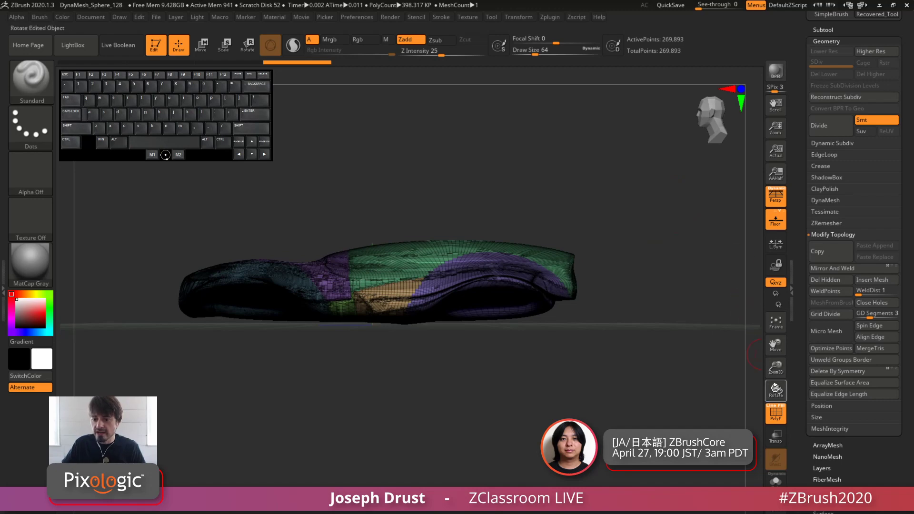
Turn off the Polyframe display on the car body and QuickSave the project
{"action": "key", "text": "shift+f"}
{"action": "left_click_drag", "start_coordinate": [799, 210], "coordinate": [799, 378]}
{"action": "left_click_drag", "start_coordinate": [649, 214], "coordinate": [719, 255], "text": "alt"}
{"action": "left_click_drag", "start_coordinate": [718, 255], "coordinate": [668, 230]}
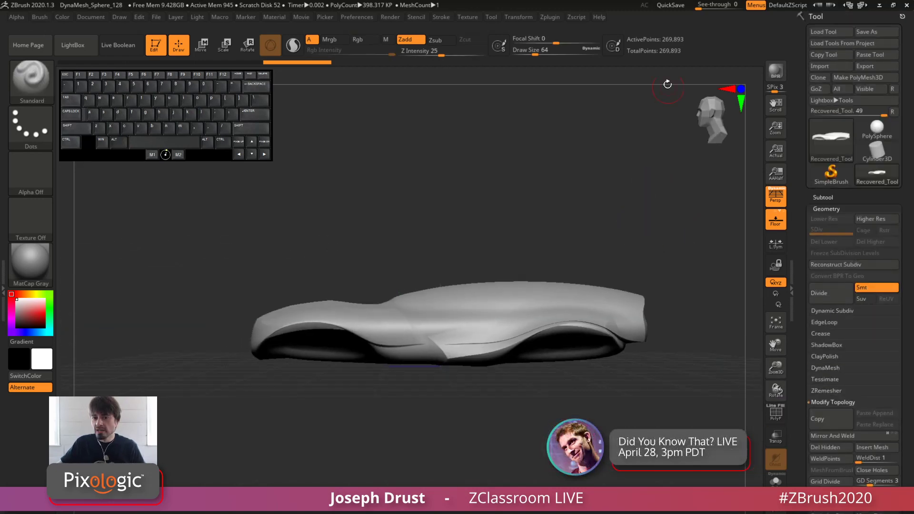
{"action": "left_click", "coordinate": [672, 6]}
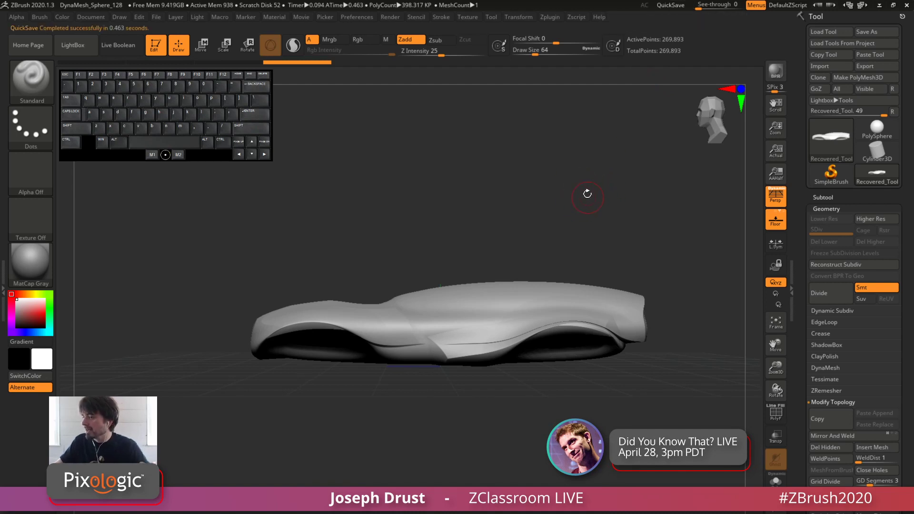
Switch off perspective and frame the car body in side view
{"action": "left_click_drag", "start_coordinate": [625, 186], "coordinate": [610, 144]}
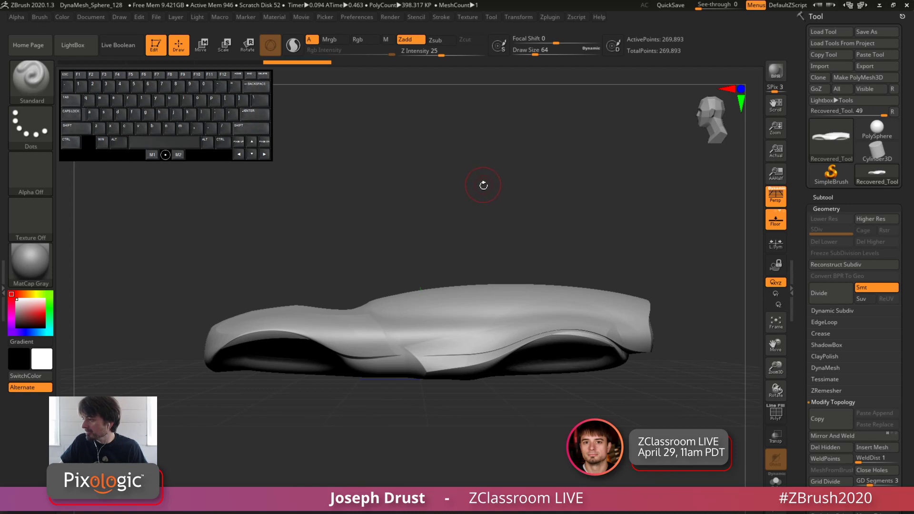
{"action": "left_click_drag", "start_coordinate": [495, 196], "coordinate": [471, 187], "text": "alt"}
{"action": "key", "text": "p"}
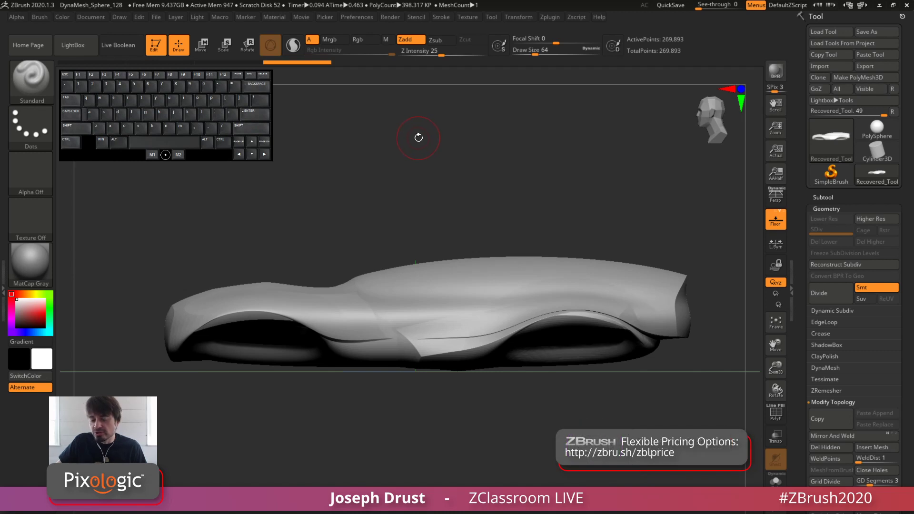
{"action": "left_click_drag", "start_coordinate": [428, 156], "coordinate": [429, 162], "text": "alt"}
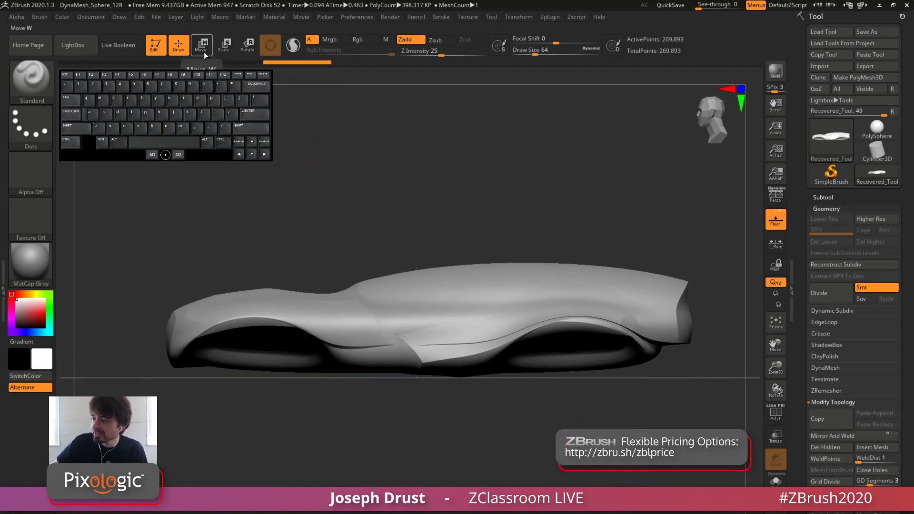
{"action": "left_click_drag", "start_coordinate": [430, 171], "coordinate": [413, 156], "text": "alt"}
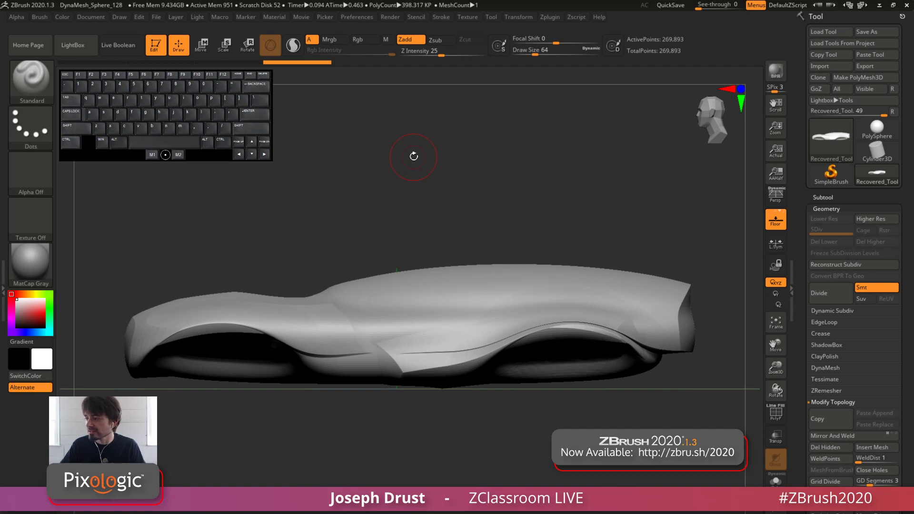
{"action": "left_click_drag", "start_coordinate": [492, 202], "coordinate": [404, 119]}
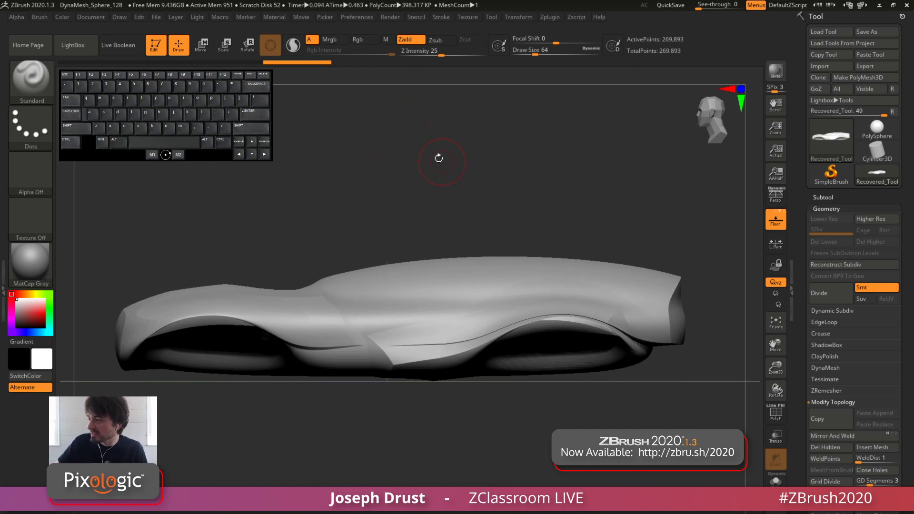
{"action": "left_click_drag", "start_coordinate": [439, 158], "coordinate": [394, 241]}
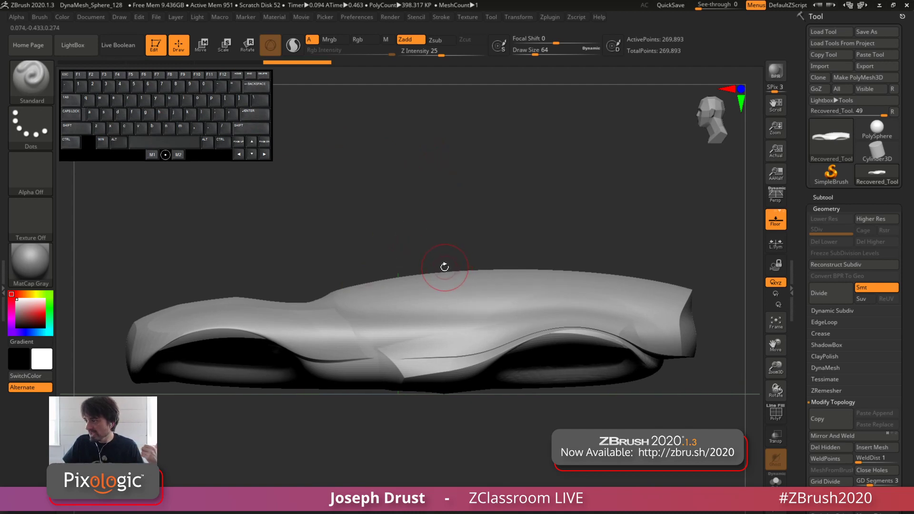
Hide the floor grid and apply the gizmo's Project Primitive deformer to the car body
{"action": "left_click", "coordinate": [200, 45]}
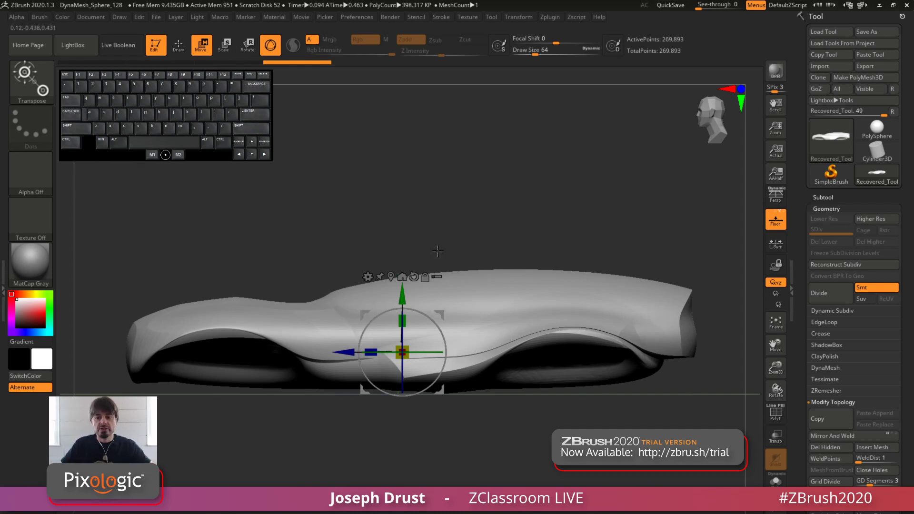
{"action": "left_click_drag", "start_coordinate": [533, 211], "coordinate": [551, 128]}
{"action": "left_click", "coordinate": [775, 220]}
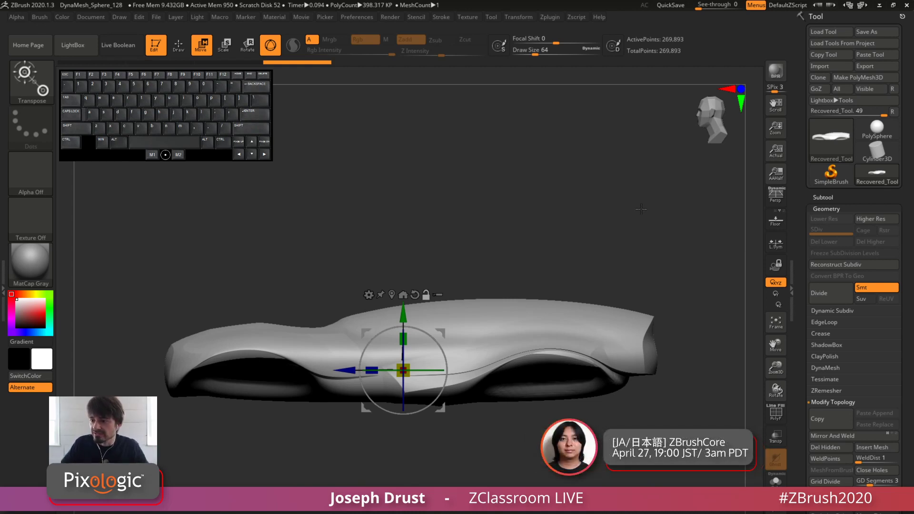
{"action": "left_click", "coordinate": [369, 296]}
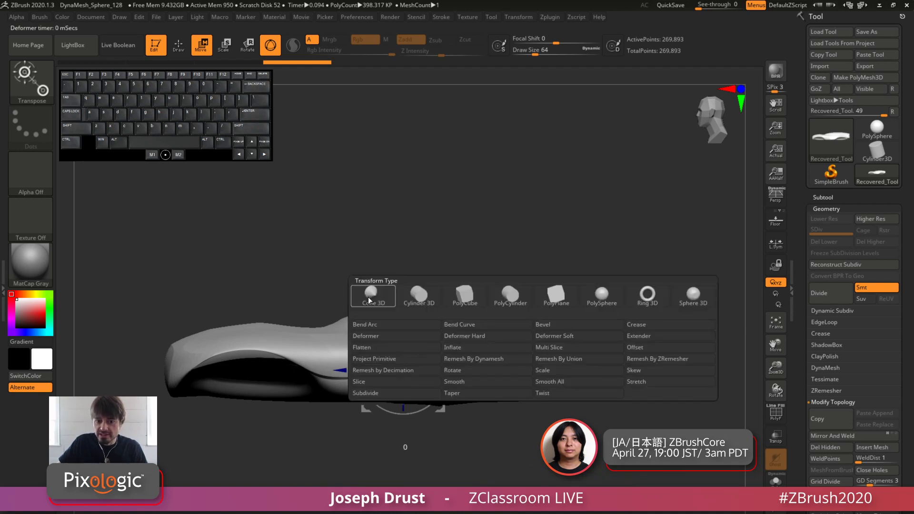
{"action": "left_click", "coordinate": [399, 359]}
{"action": "left_click_drag", "start_coordinate": [575, 221], "coordinate": [614, 198]}
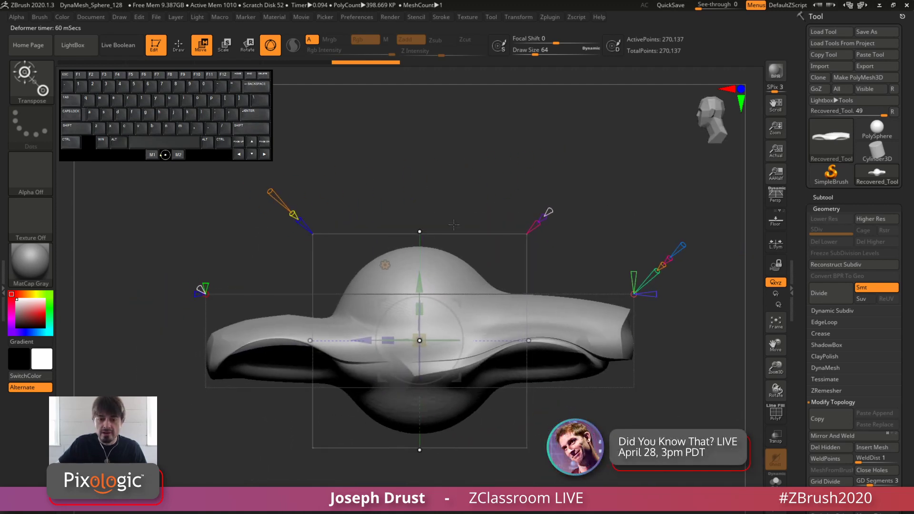
{"action": "left_click_drag", "start_coordinate": [467, 142], "coordinate": [392, 233]}
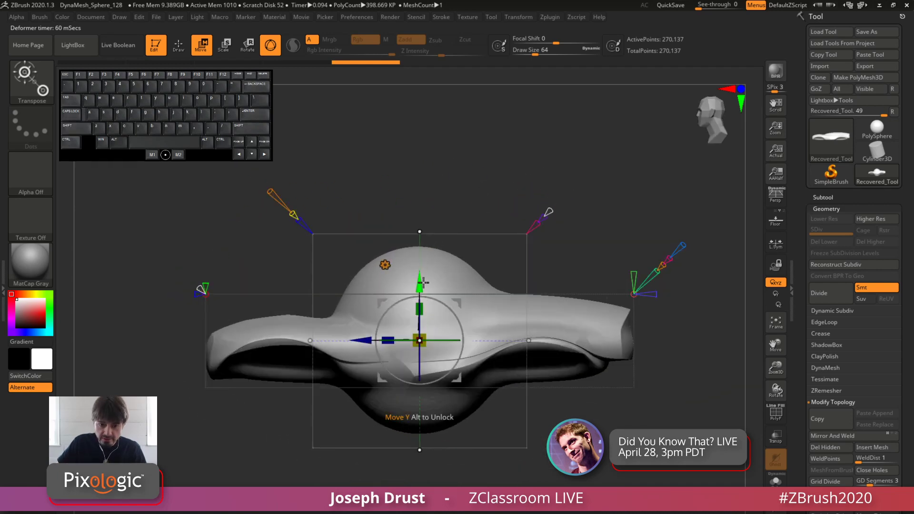
Move the sphere primitive straight up until it sits clear above the car body
{"action": "left_click_drag", "start_coordinate": [421, 284], "coordinate": [418, 141]}
{"action": "left_click_drag", "start_coordinate": [596, 163], "coordinate": [528, 159], "text": "alt"}
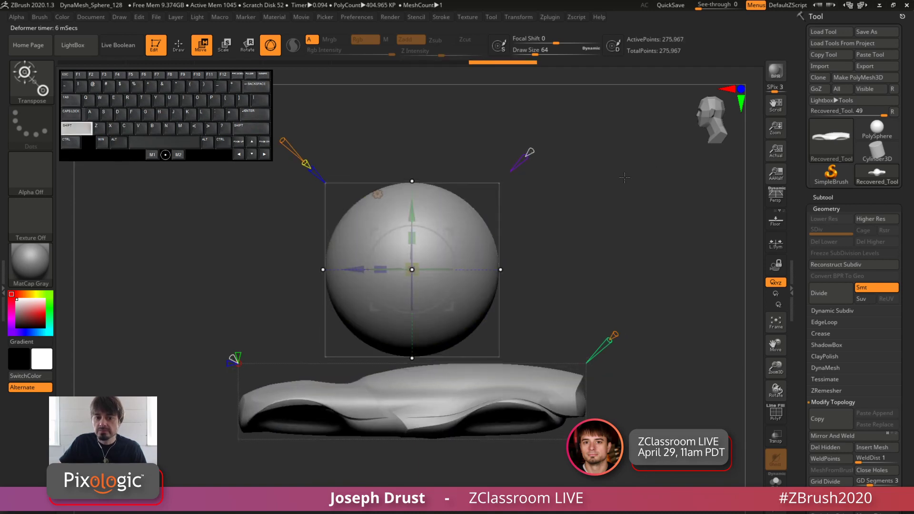
{"action": "left_click_drag", "start_coordinate": [625, 177], "coordinate": [636, 185], "text": "alt"}
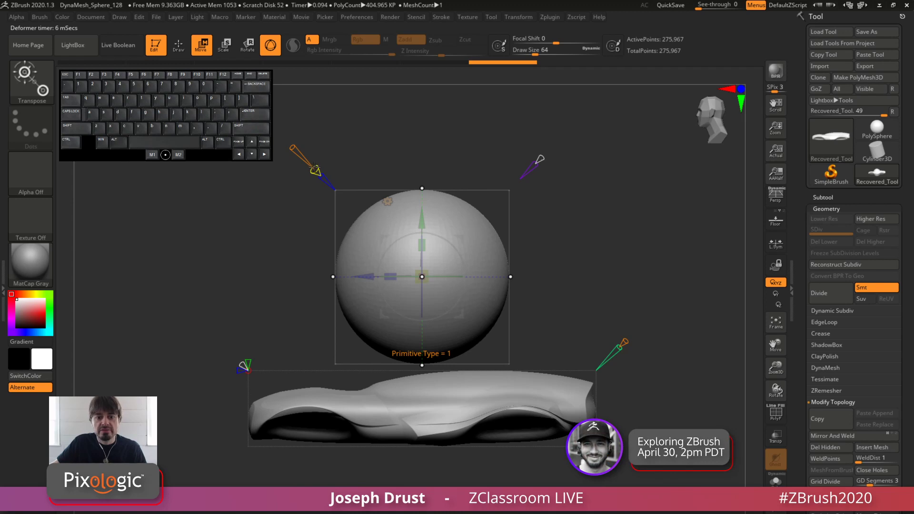
Change the primitive above the body from a sphere to a ring and adjust its thickness and rounded profile
{"action": "left_click_drag", "start_coordinate": [315, 170], "coordinate": [364, 154]}
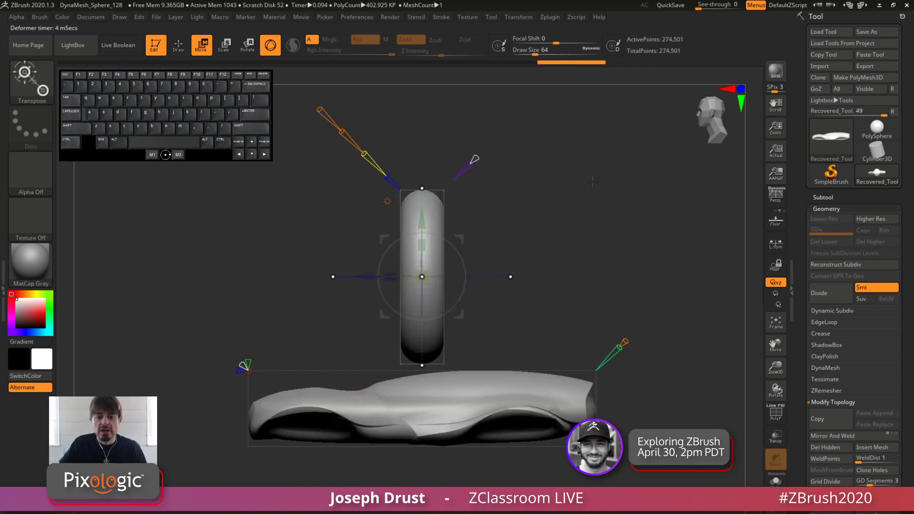
{"action": "left_click_drag", "start_coordinate": [592, 181], "coordinate": [638, 212]}
{"action": "left_click_drag", "start_coordinate": [350, 145], "coordinate": [356, 193], "text": "alt"}
{"action": "mouse_move", "coordinate": [356, 193]}
{"action": "left_mouse_down"}
{"action": "mouse_move", "coordinate": [383, 224]}
{"action": "mouse_move", "coordinate": [297, 151]}
{"action": "left_mouse_up"}
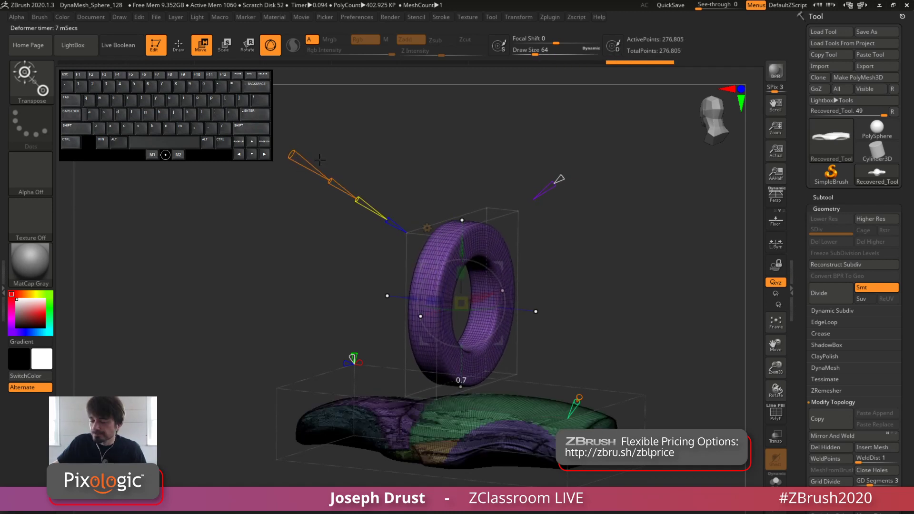
{"action": "mouse_move", "coordinate": [328, 180]}
{"action": "left_mouse_down"}
{"action": "mouse_move", "coordinate": [342, 188]}
{"action": "mouse_move", "coordinate": [329, 180]}
{"action": "left_mouse_up"}
{"action": "left_click_drag", "start_coordinate": [297, 153], "coordinate": [301, 173]}
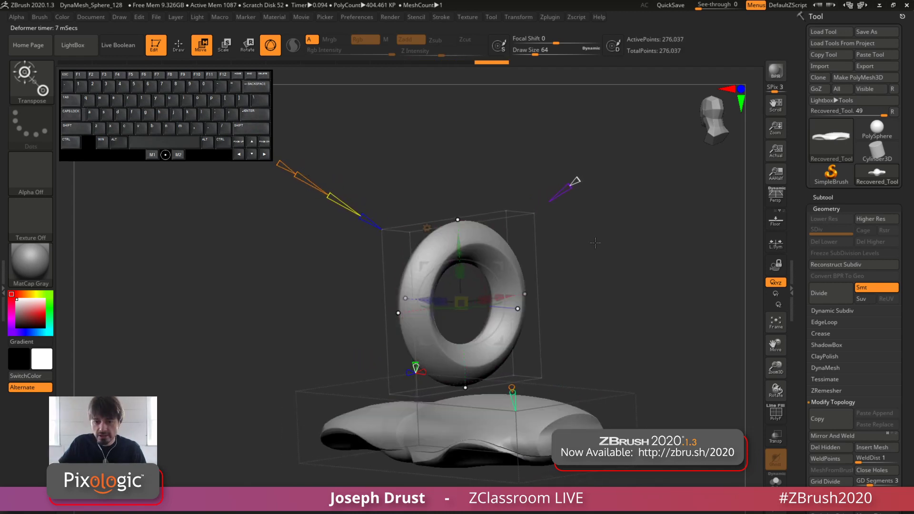
Set the ring's New Surface value to 0 and lower the ring into the rear half of the car body
{"action": "left_click_drag", "start_coordinate": [572, 241], "coordinate": [531, 254], "text": "shift"}
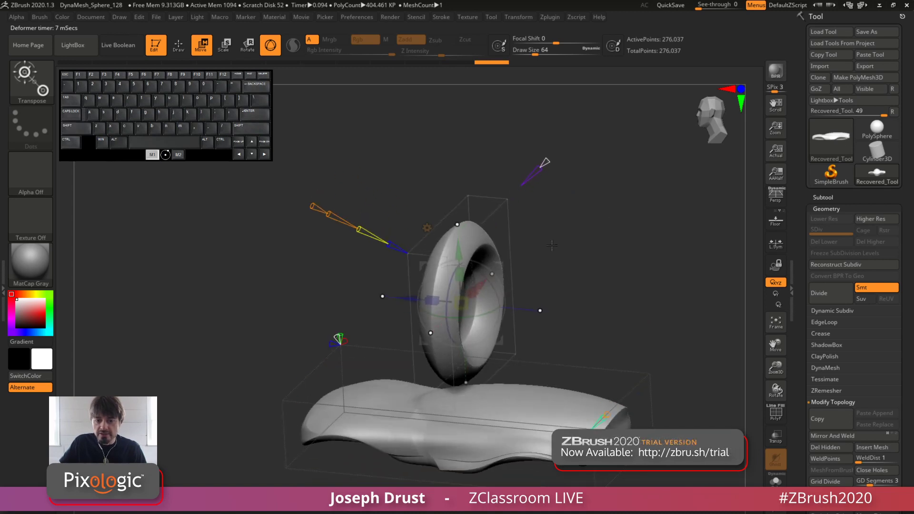
{"action": "left_click_drag", "start_coordinate": [380, 314], "coordinate": [349, 292]}
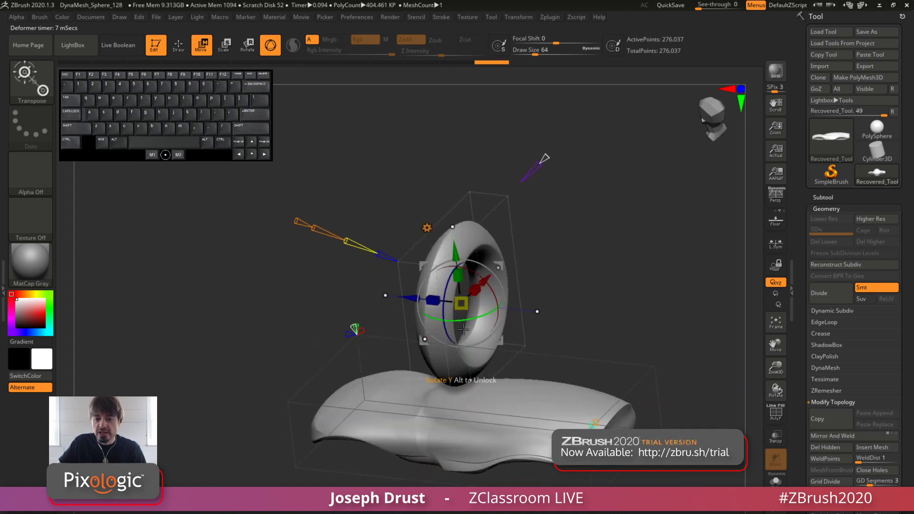
{"action": "left_click_drag", "start_coordinate": [574, 271], "coordinate": [584, 229], "text": "shift"}
{"action": "left_click_drag", "start_coordinate": [585, 228], "coordinate": [572, 164], "text": "alt"}
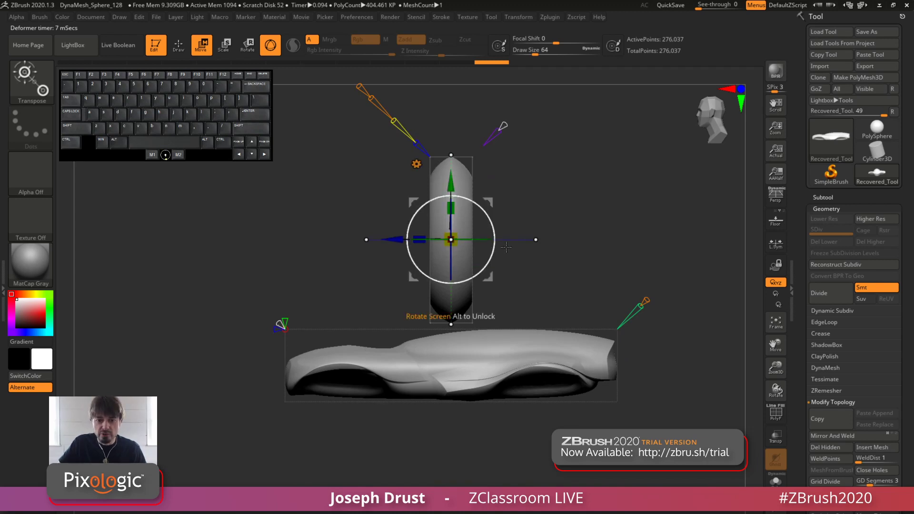
{"action": "left_click_drag", "start_coordinate": [490, 184], "coordinate": [473, 181], "text": "alt"}
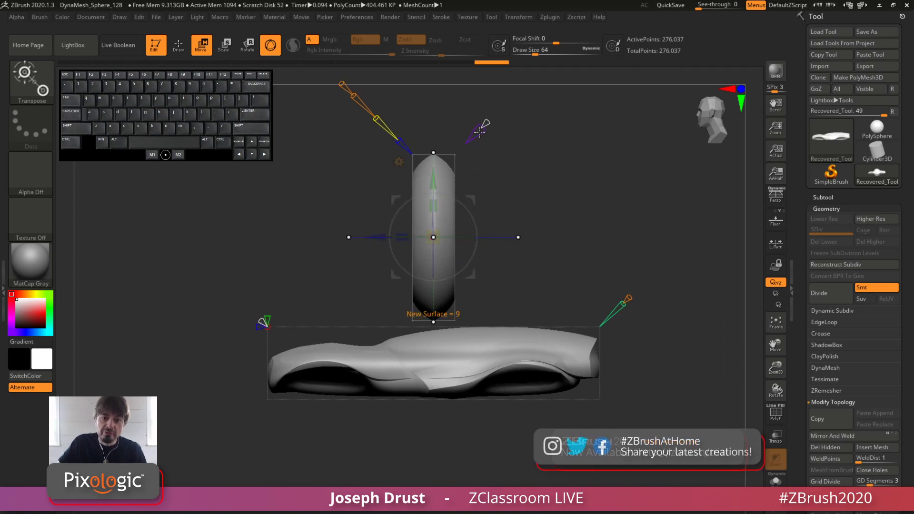
{"action": "left_click_drag", "start_coordinate": [483, 126], "coordinate": [472, 137]}
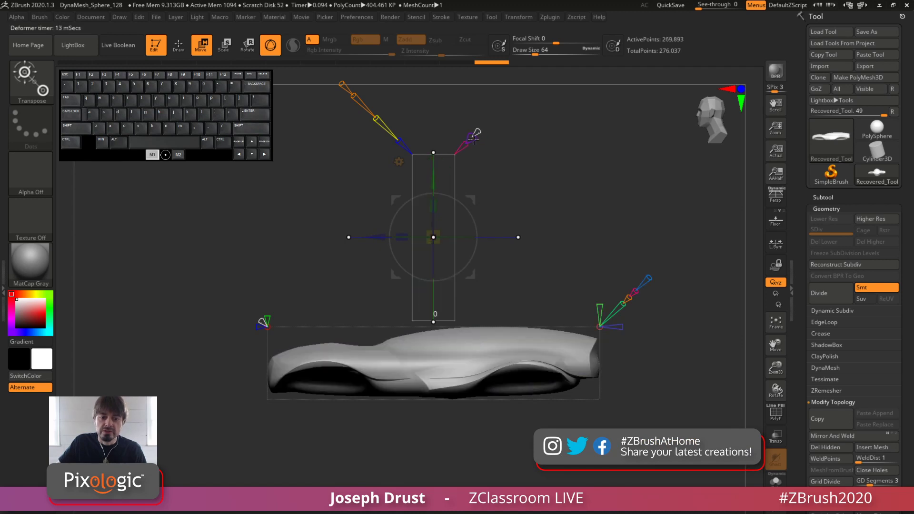
{"action": "left_click_drag", "start_coordinate": [470, 199], "coordinate": [498, 322]}
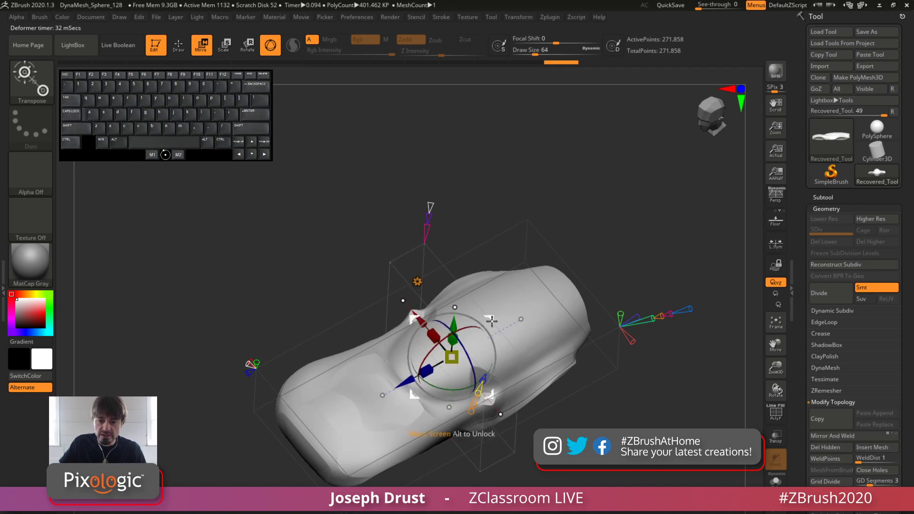
{"action": "left_click_drag", "start_coordinate": [537, 292], "coordinate": [513, 286]}
{"action": "left_click_drag", "start_coordinate": [586, 190], "coordinate": [513, 184], "text": "shift"}
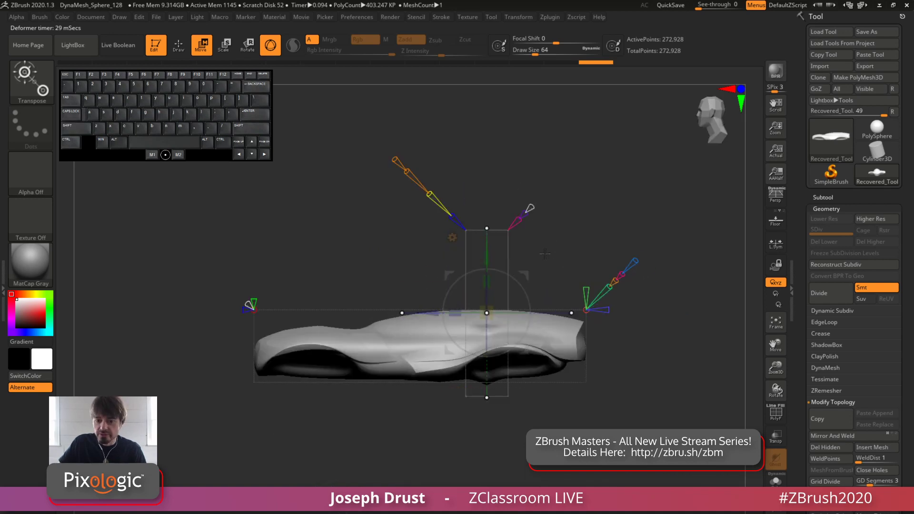
Raise the ring back above the car body and turn its New Surface on again
{"action": "left_click_drag", "start_coordinate": [526, 275], "coordinate": [480, 179]}
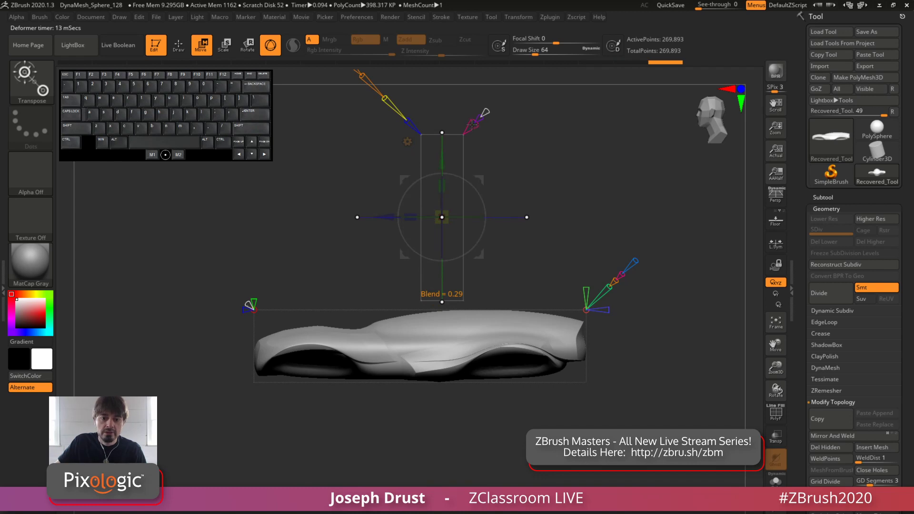
{"action": "left_click_drag", "start_coordinate": [479, 116], "coordinate": [494, 107]}
{"action": "left_click_drag", "start_coordinate": [522, 135], "coordinate": [500, 139]}
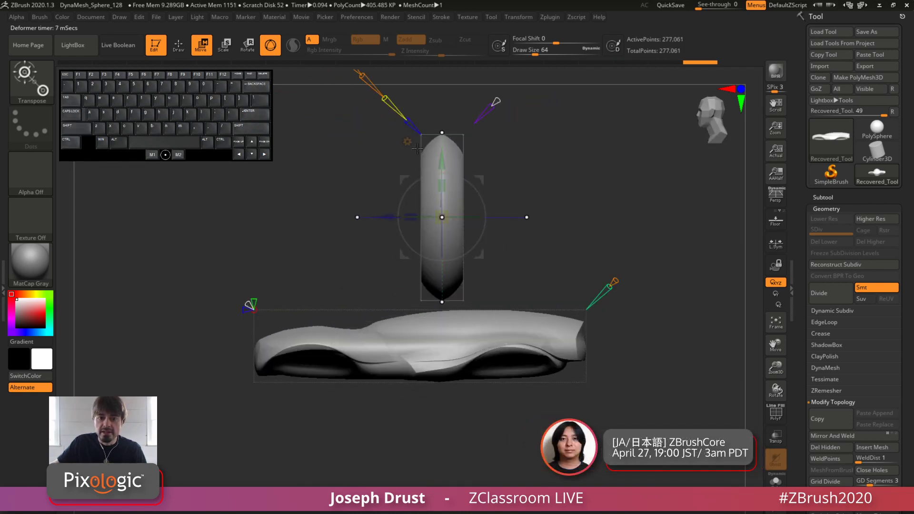
Change the ring primitive's axis so that its hole faces the side view
{"action": "left_click_drag", "start_coordinate": [418, 109], "coordinate": [419, 158], "text": "alt"}
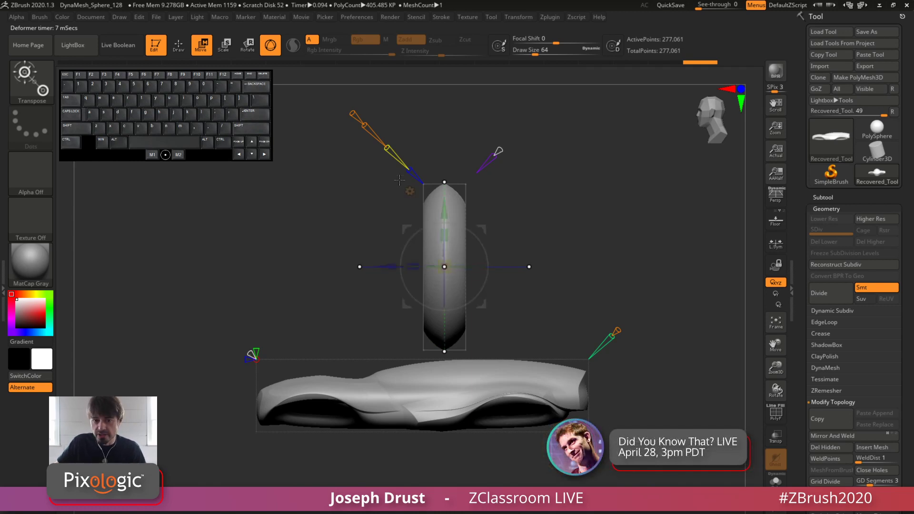
{"action": "left_click", "coordinate": [406, 166]}
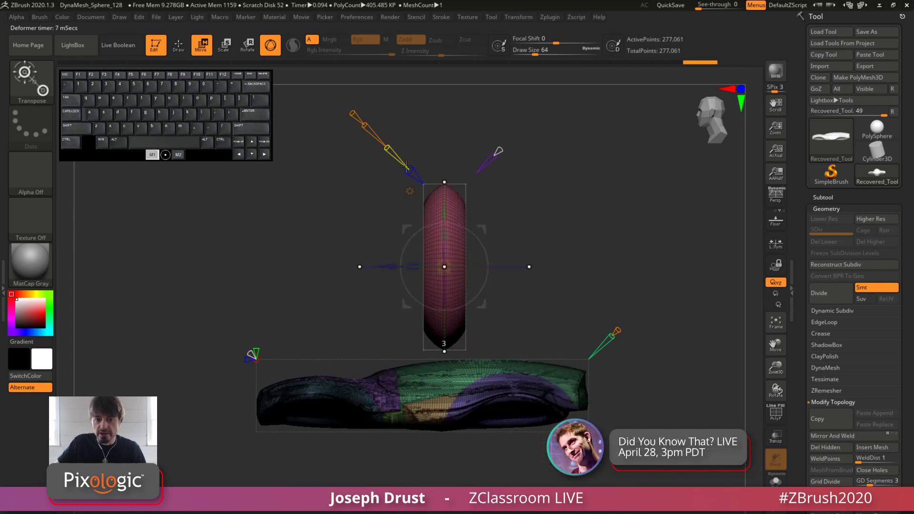
{"action": "mouse_move", "coordinate": [407, 170]}
{"action": "left_mouse_down"}
{"action": "mouse_move", "coordinate": [399, 160]}
{"action": "mouse_move", "coordinate": [425, 191]}
{"action": "mouse_move", "coordinate": [407, 172]}
{"action": "mouse_move", "coordinate": [417, 187]}
{"action": "left_mouse_up"}
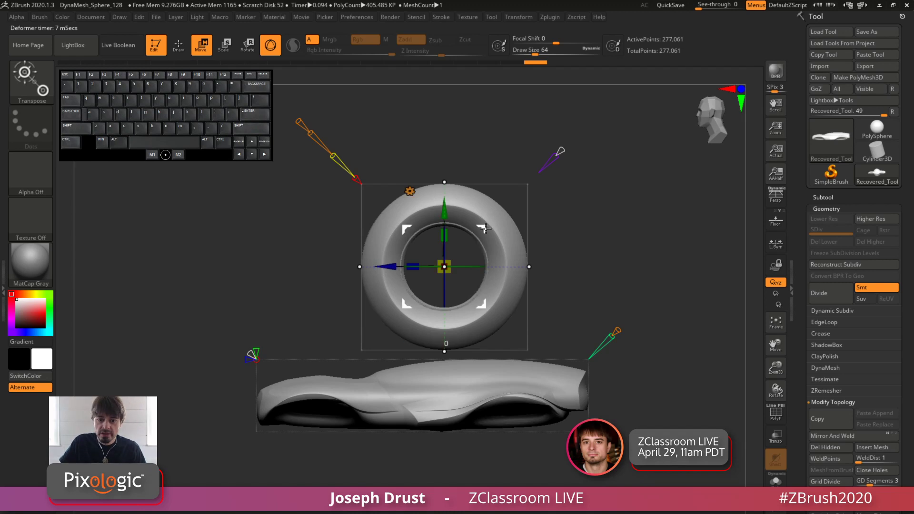
Scale down the ring and position it beside the front end of the car body as a wheel
{"action": "left_click_drag", "start_coordinate": [485, 228], "coordinate": [443, 200]}
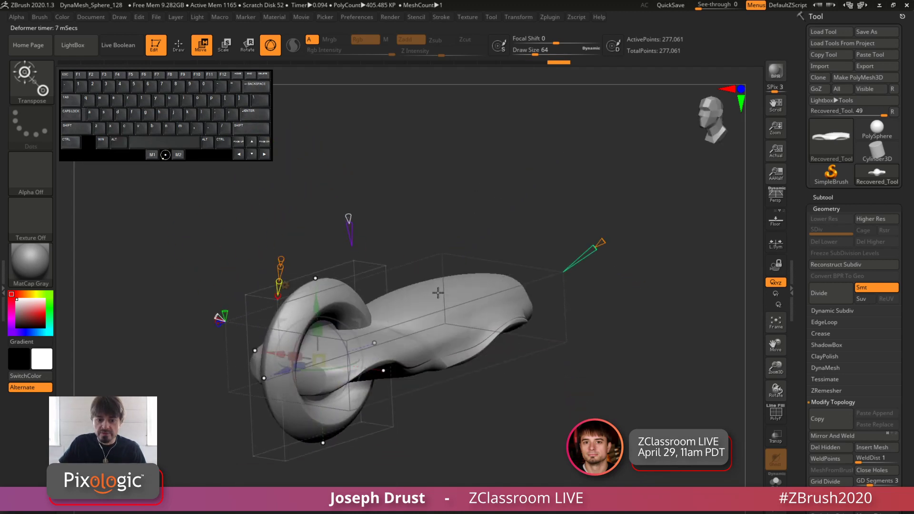
{"action": "left_click_drag", "start_coordinate": [270, 354], "coordinate": [348, 366]}
{"action": "left_click_drag", "start_coordinate": [485, 185], "coordinate": [466, 238], "text": "shift"}
{"action": "left_click_drag", "start_coordinate": [399, 369], "coordinate": [369, 392]}
{"action": "left_click_drag", "start_coordinate": [433, 332], "coordinate": [418, 337]}
{"action": "left_click_drag", "start_coordinate": [464, 223], "coordinate": [451, 196], "text": "alt"}
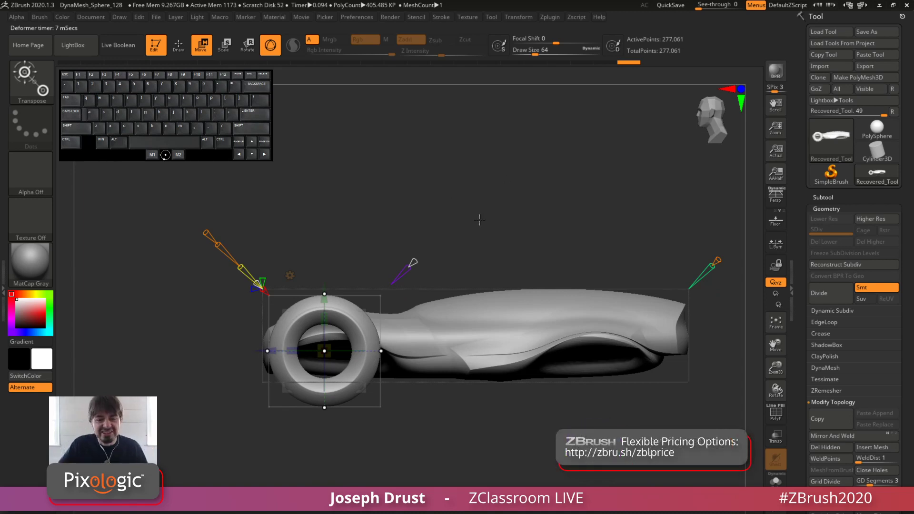
{"action": "left_click_drag", "start_coordinate": [479, 219], "coordinate": [440, 187]}
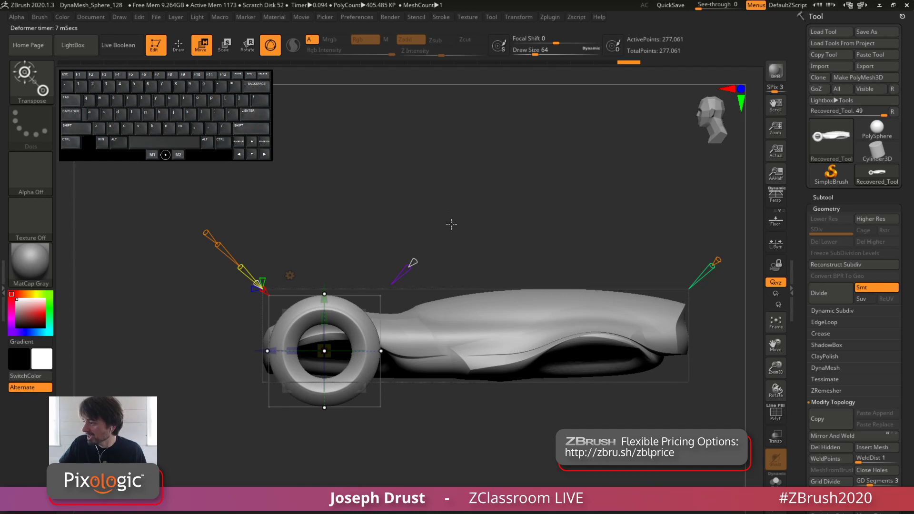
{"action": "left_click_drag", "start_coordinate": [451, 224], "coordinate": [545, 163]}
{"action": "left_click_drag", "start_coordinate": [564, 289], "coordinate": [459, 289]}
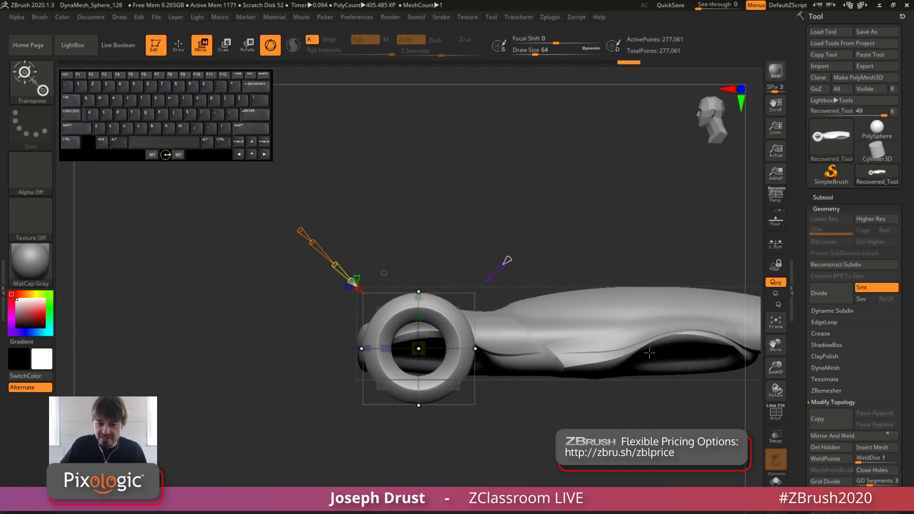
{"action": "left_click_drag", "start_coordinate": [711, 244], "coordinate": [590, 266], "text": "alt"}
{"action": "left_click_drag", "start_coordinate": [438, 223], "coordinate": [576, 231], "text": "shift"}
{"action": "left_click_drag", "start_coordinate": [576, 230], "coordinate": [533, 187]}
{"action": "left_click_drag", "start_coordinate": [532, 185], "coordinate": [400, 172], "text": "alt"}
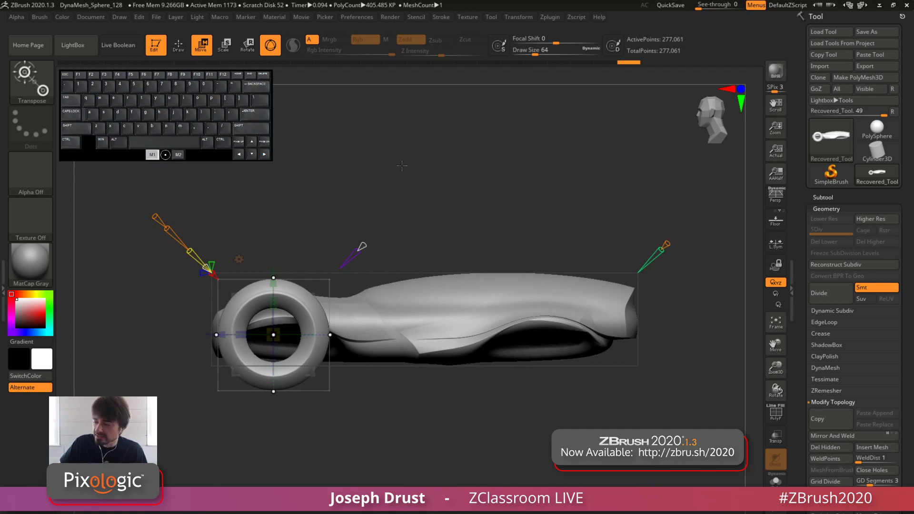
Mirror the ring to the opposite side of the body, then raise the pair slightly and accept it as the front wheels
{"action": "left_click_drag", "start_coordinate": [417, 173], "coordinate": [491, 139]}
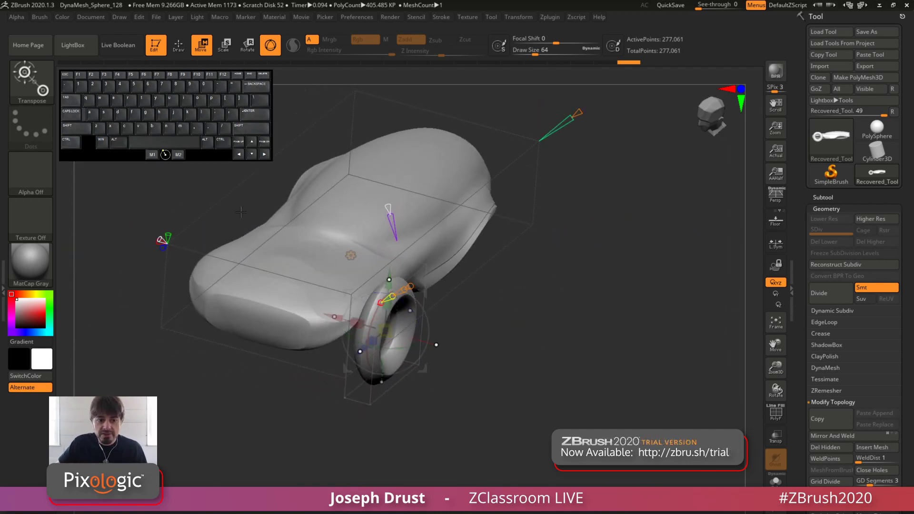
{"action": "left_click_drag", "start_coordinate": [152, 241], "coordinate": [207, 259], "text": "shift"}
{"action": "left_click_drag", "start_coordinate": [661, 314], "coordinate": [375, 300]}
{"action": "left_click_drag", "start_coordinate": [469, 224], "coordinate": [394, 190], "text": "alt"}
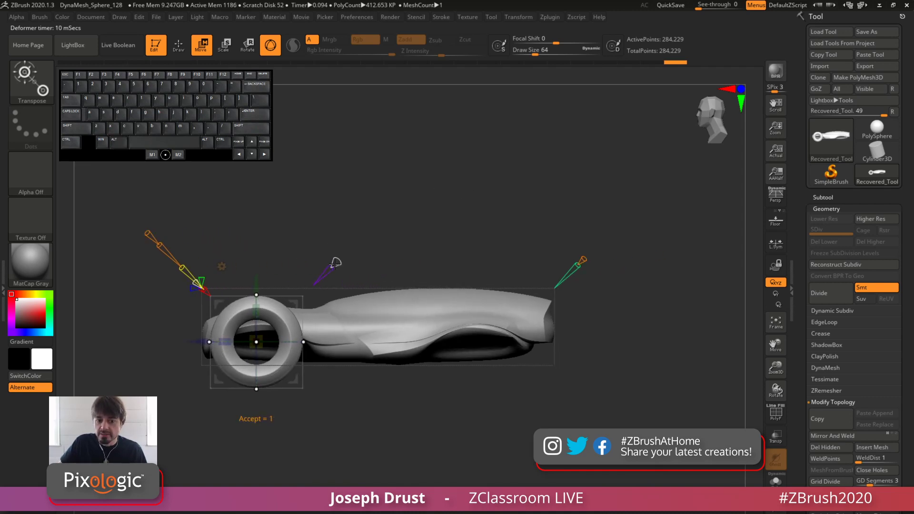
{"action": "left_click_drag", "start_coordinate": [298, 303], "coordinate": [295, 290]}
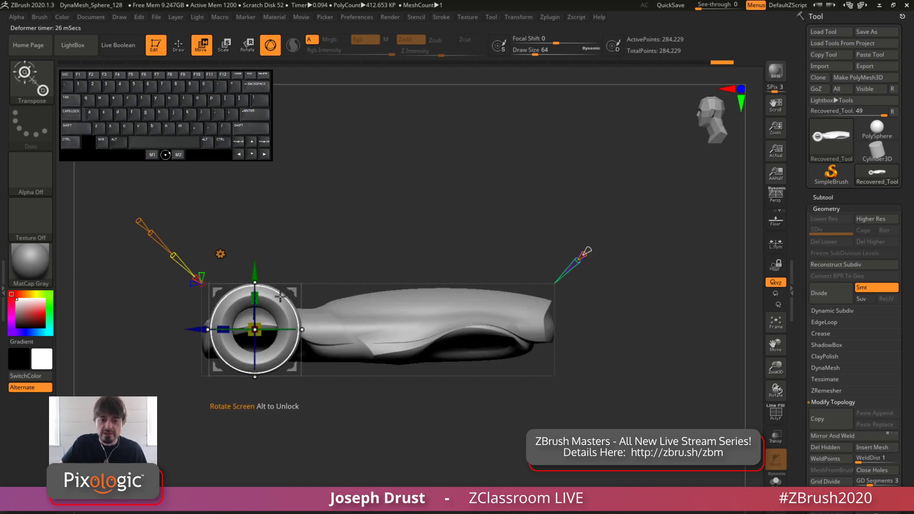
Place a second pair of rings at the rear of the body as wheels, fine-tuning their height and size
{"action": "left_click_drag", "start_coordinate": [294, 291], "coordinate": [533, 290], "text": "ctrl"}
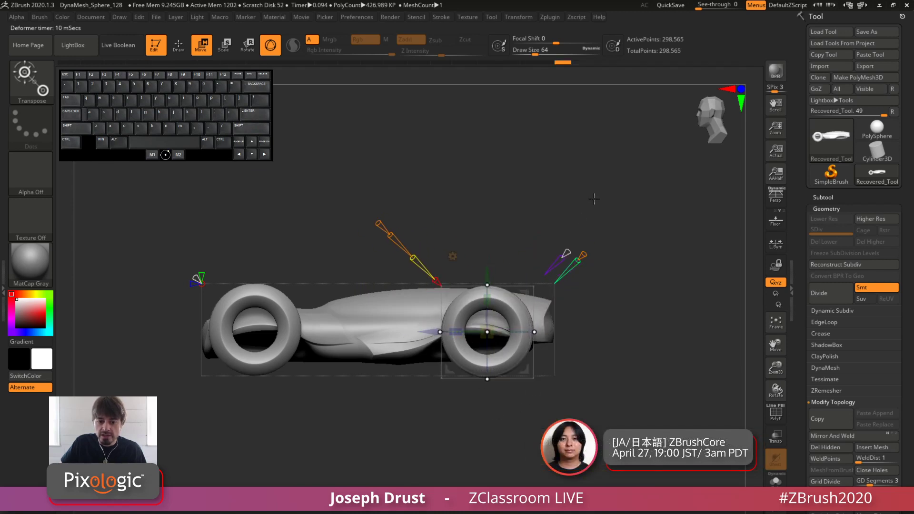
{"action": "left_click_drag", "start_coordinate": [591, 199], "coordinate": [430, 370], "text": "alt"}
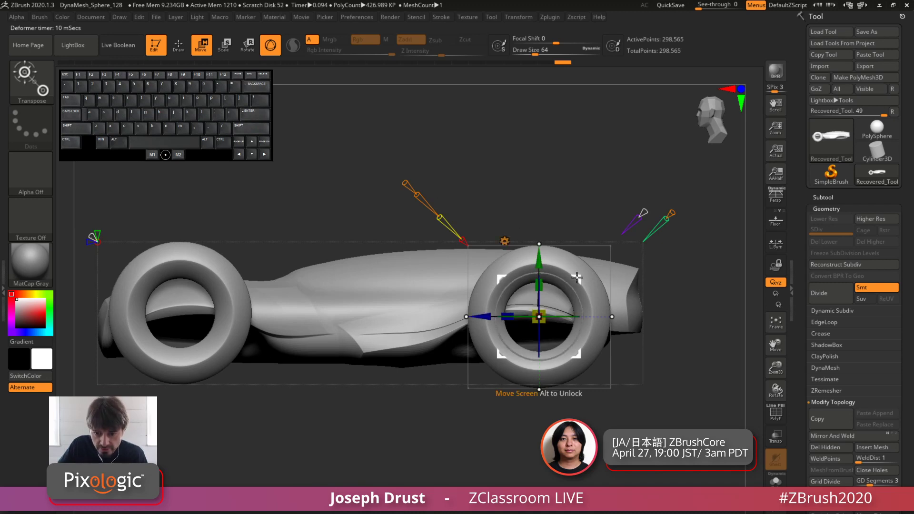
{"action": "left_click_drag", "start_coordinate": [577, 277], "coordinate": [577, 270]}
{"action": "left_click_drag", "start_coordinate": [481, 312], "coordinate": [483, 336]}
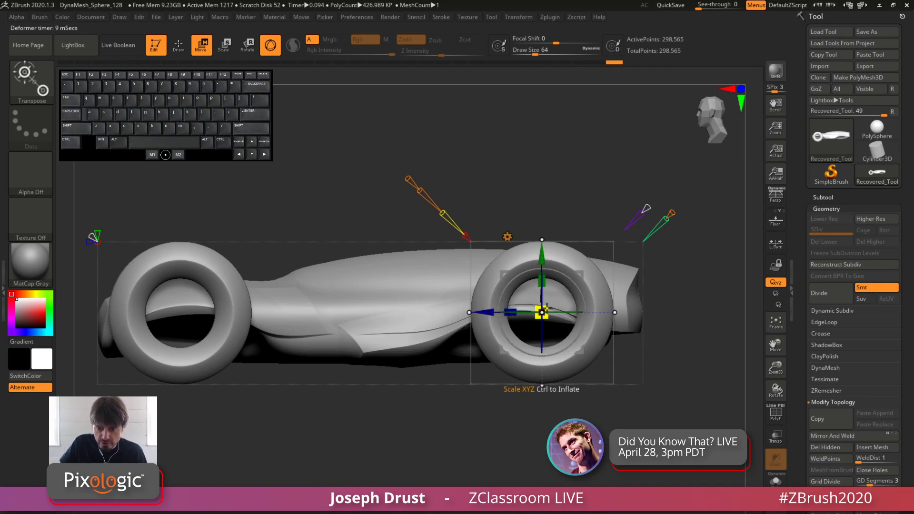
{"action": "left_click_drag", "start_coordinate": [537, 313], "coordinate": [492, 318]}
{"action": "key", "text": "f"}
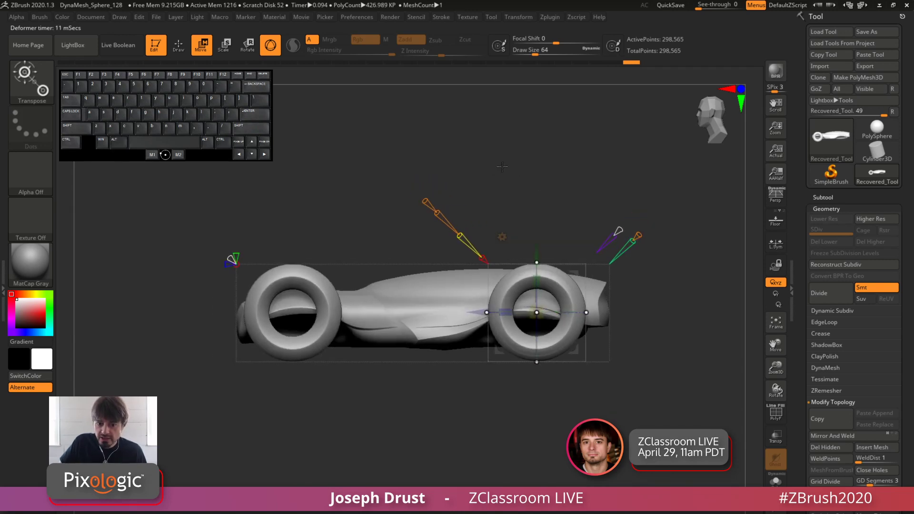
{"action": "left_click_drag", "start_coordinate": [503, 166], "coordinate": [511, 178], "text": "alt"}
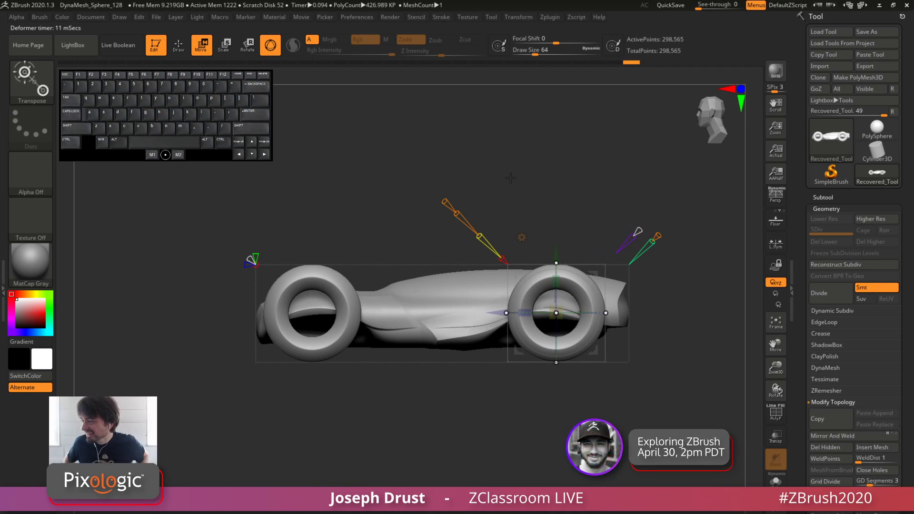
{"action": "left_click_drag", "start_coordinate": [521, 160], "coordinate": [552, 156]}
{"action": "left_click_drag", "start_coordinate": [552, 156], "coordinate": [516, 163], "text": "alt"}
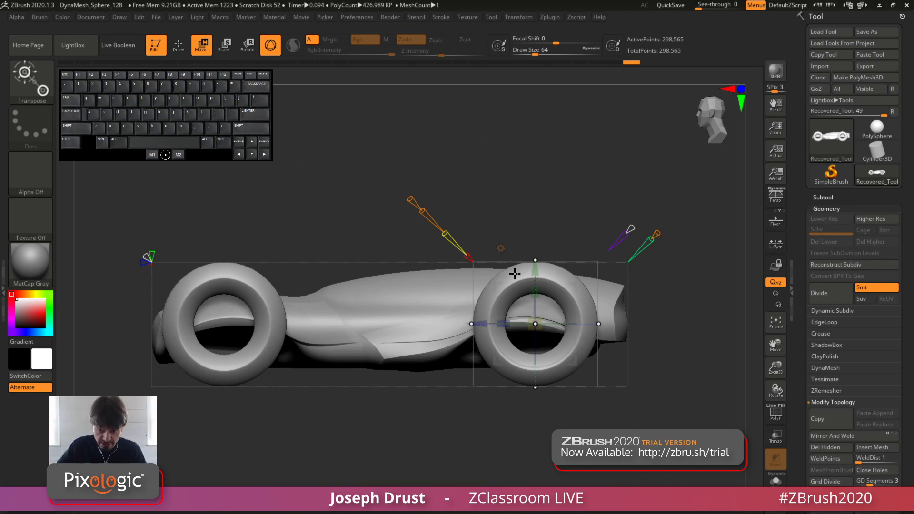
{"action": "mouse_move", "coordinate": [490, 201]}
{"action": "left_mouse_down"}
{"action": "mouse_move", "coordinate": [535, 226]}
{"action": "mouse_move", "coordinate": [483, 197]}
{"action": "left_mouse_up"}
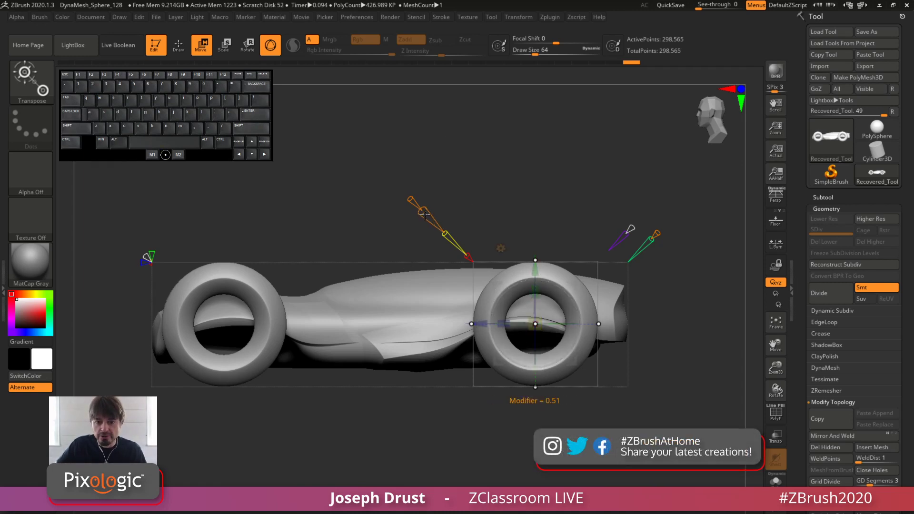
Try the rear ring's Modifier and undo the change, then nudge the ring slightly along the body
{"action": "mouse_move", "coordinate": [424, 212]}
{"action": "left_mouse_down"}
{"action": "mouse_move", "coordinate": [440, 226]}
{"action": "mouse_move", "coordinate": [428, 215]}
{"action": "left_mouse_up"}
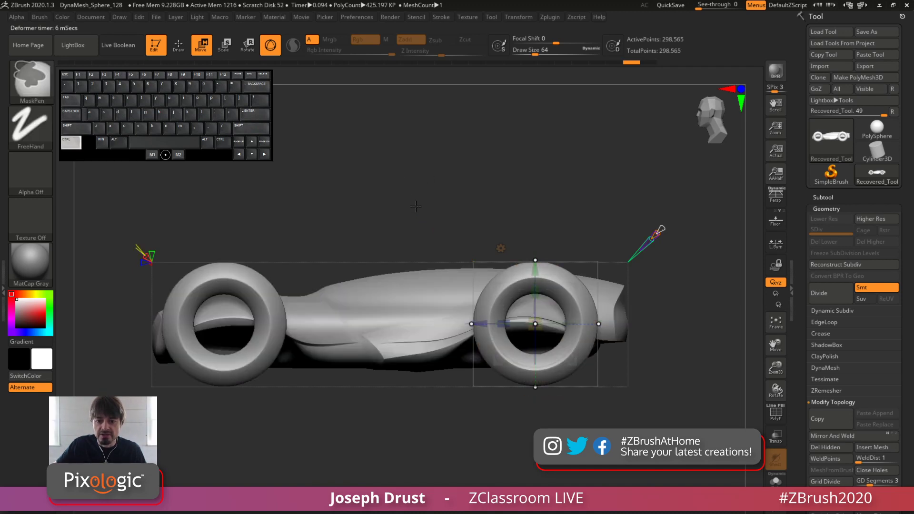
{"action": "left_click_drag", "start_coordinate": [450, 204], "coordinate": [503, 280]}
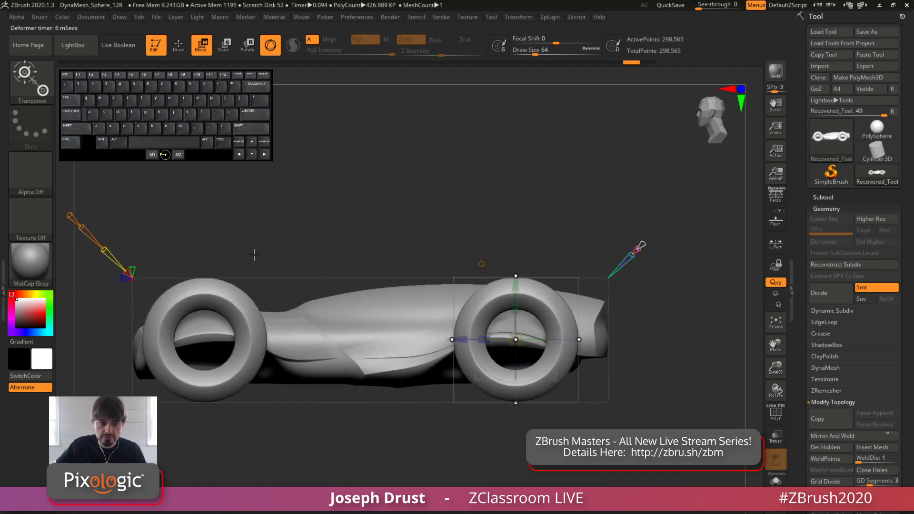
{"action": "left_click_drag", "start_coordinate": [180, 206], "coordinate": [416, 190], "text": "alt"}
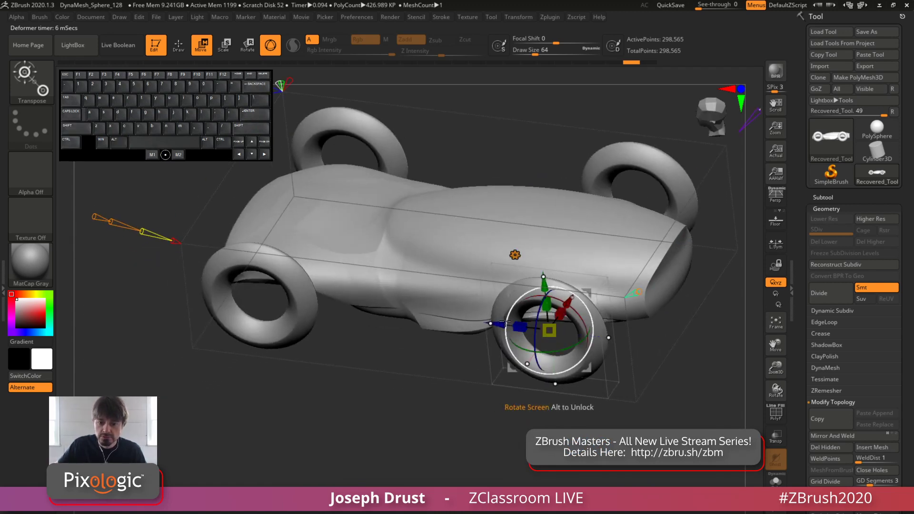
{"action": "mouse_move", "coordinate": [510, 325]}
{"action": "left_mouse_down"}
{"action": "mouse_move", "coordinate": [495, 324]}
{"action": "mouse_move", "coordinate": [507, 326]}
{"action": "left_mouse_up"}
{"action": "left_click_drag", "start_coordinate": [445, 362], "coordinate": [462, 268], "text": "shift"}
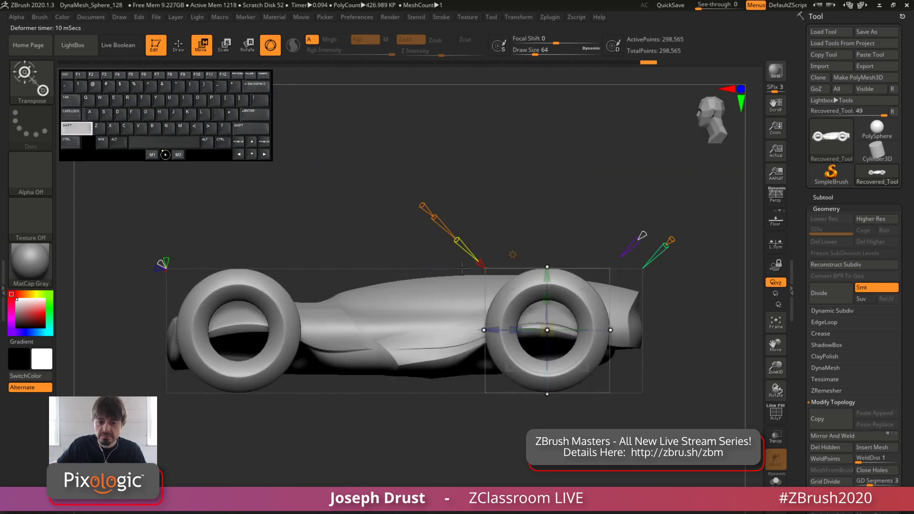
Try other resolution and modifier settings on the rear ring with the polyframe displayed, then undo the last change
{"action": "left_click_drag", "start_coordinate": [423, 206], "coordinate": [392, 168]}
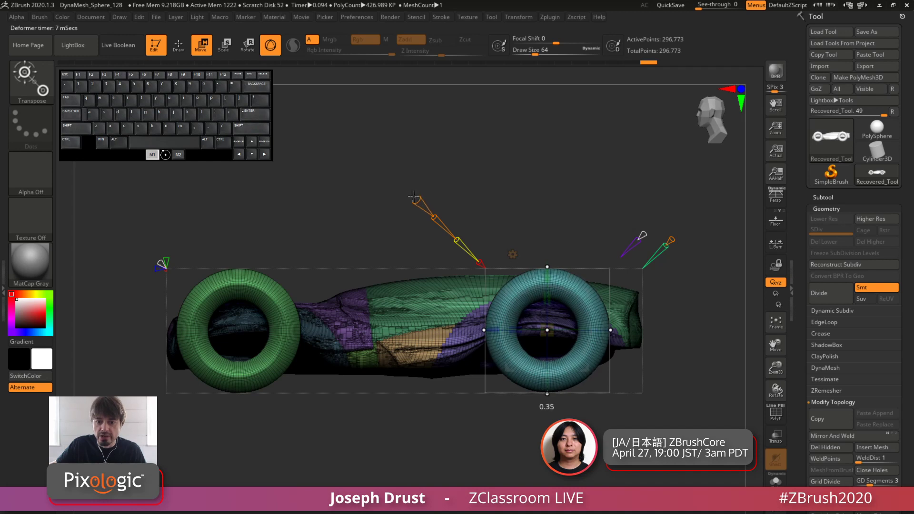
{"action": "mouse_move", "coordinate": [410, 194]}
{"action": "left_mouse_down"}
{"action": "mouse_move", "coordinate": [394, 175]}
{"action": "mouse_move", "coordinate": [437, 226]}
{"action": "mouse_move", "coordinate": [410, 195]}
{"action": "mouse_move", "coordinate": [428, 210]}
{"action": "left_mouse_up"}
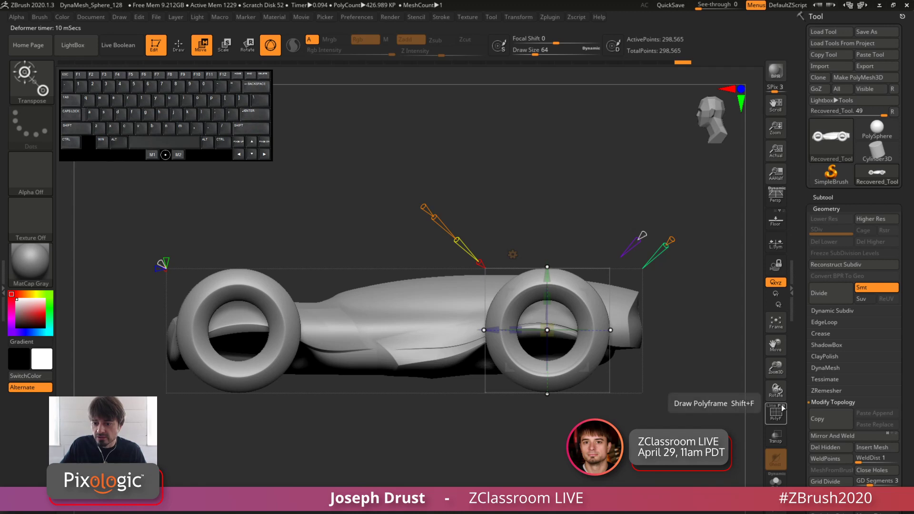
{"action": "mouse_move", "coordinate": [434, 214]}
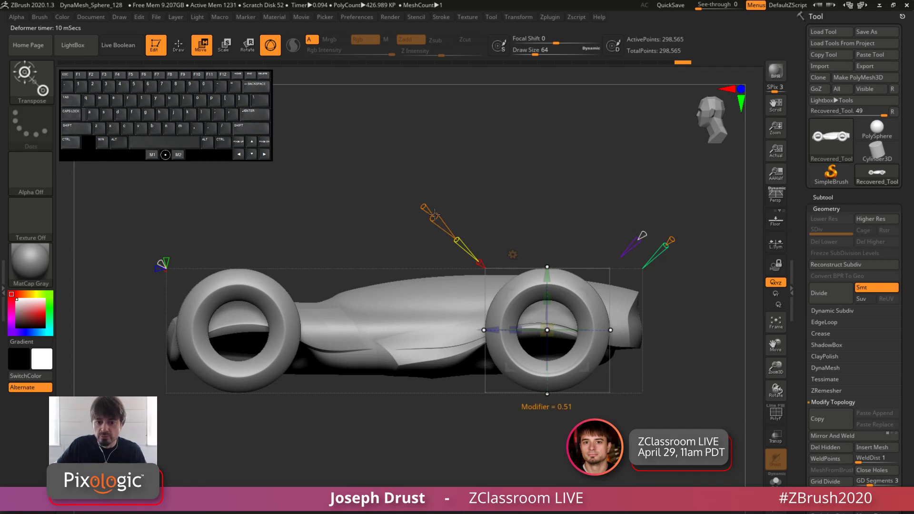
{"action": "left_click_drag", "start_coordinate": [435, 218], "coordinate": [439, 213]}
{"action": "key", "text": "ctrl+z"}
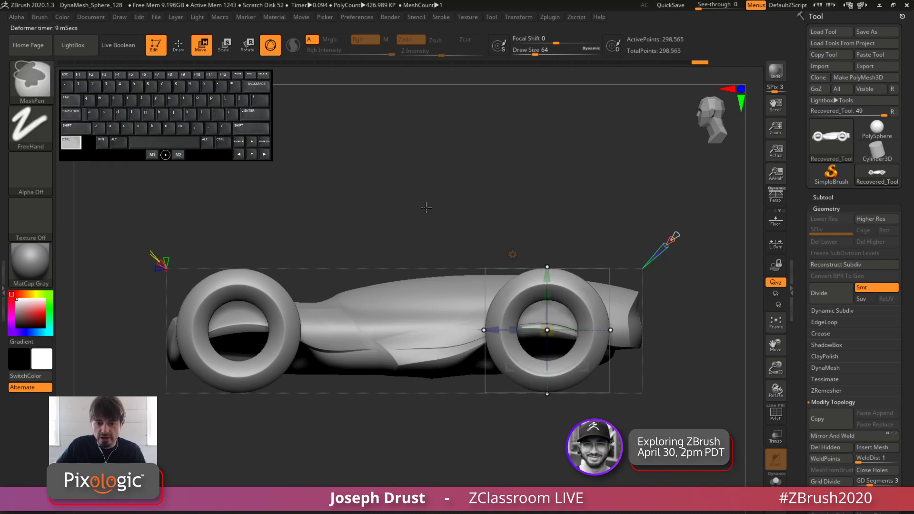
Shift the rear ring slightly further toward the back of the car body and accept it
{"action": "left_click_drag", "start_coordinate": [542, 200], "coordinate": [479, 188]}
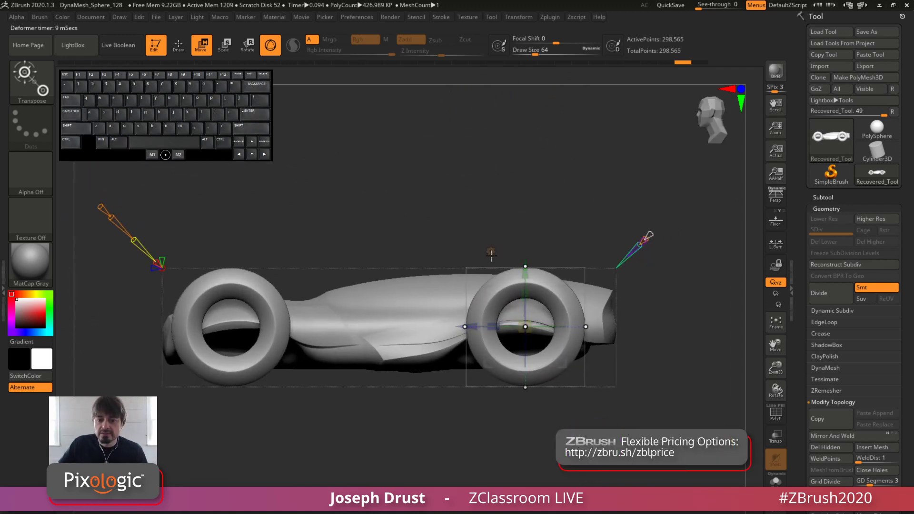
{"action": "left_click_drag", "start_coordinate": [549, 184], "coordinate": [546, 167], "text": "alt"}
{"action": "left_click_drag", "start_coordinate": [546, 166], "coordinate": [529, 183]}
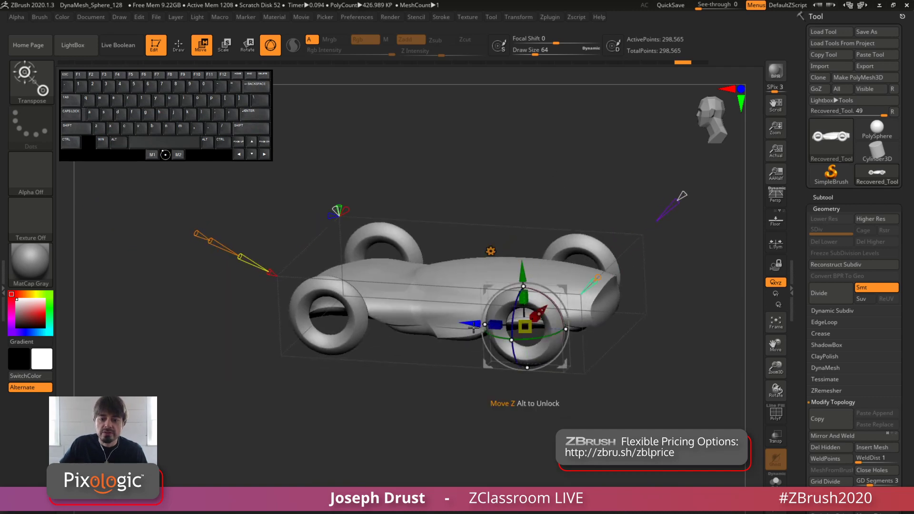
{"action": "mouse_move", "coordinate": [473, 324]}
{"action": "left_mouse_down"}
{"action": "mouse_move", "coordinate": [465, 319]}
{"action": "mouse_move", "coordinate": [472, 313]}
{"action": "left_mouse_up"}
{"action": "left_click_drag", "start_coordinate": [534, 141], "coordinate": [537, 137], "text": "shift"}
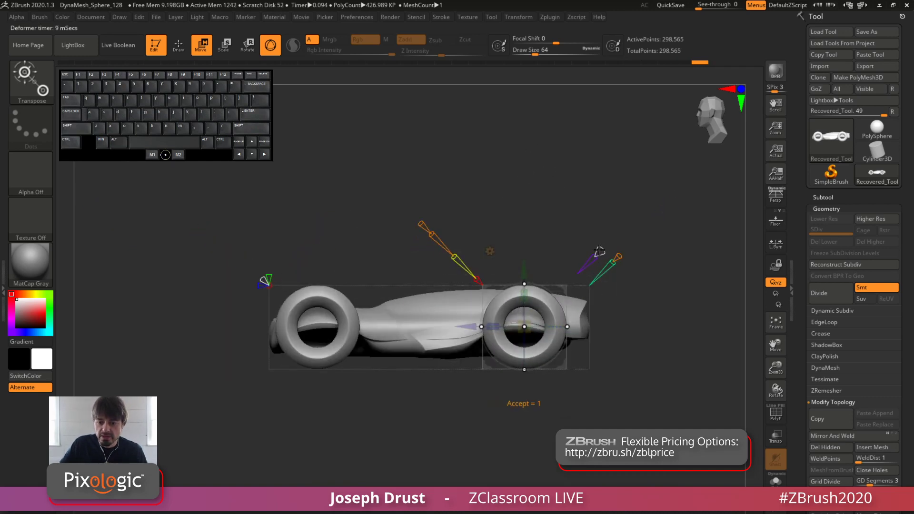
{"action": "left_click_drag", "start_coordinate": [468, 327], "coordinate": [472, 326]}
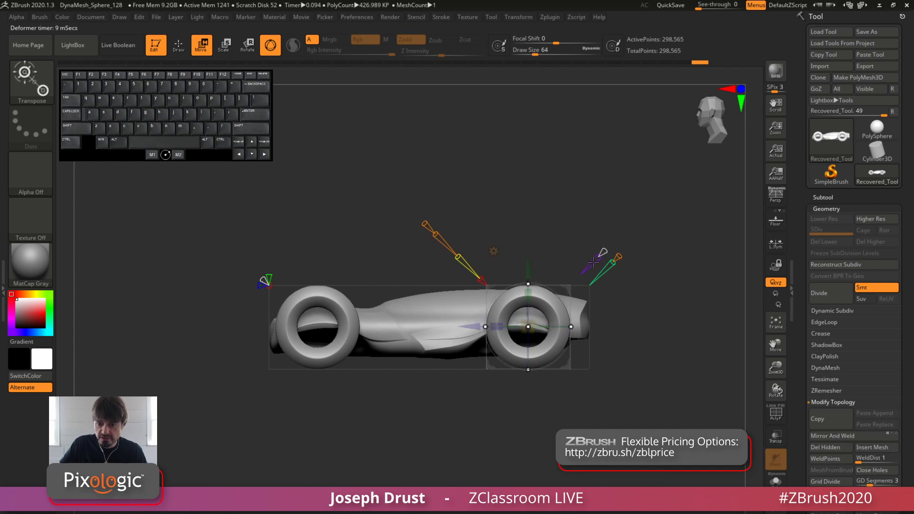
{"action": "left_click_drag", "start_coordinate": [602, 252], "coordinate": [532, 165]}
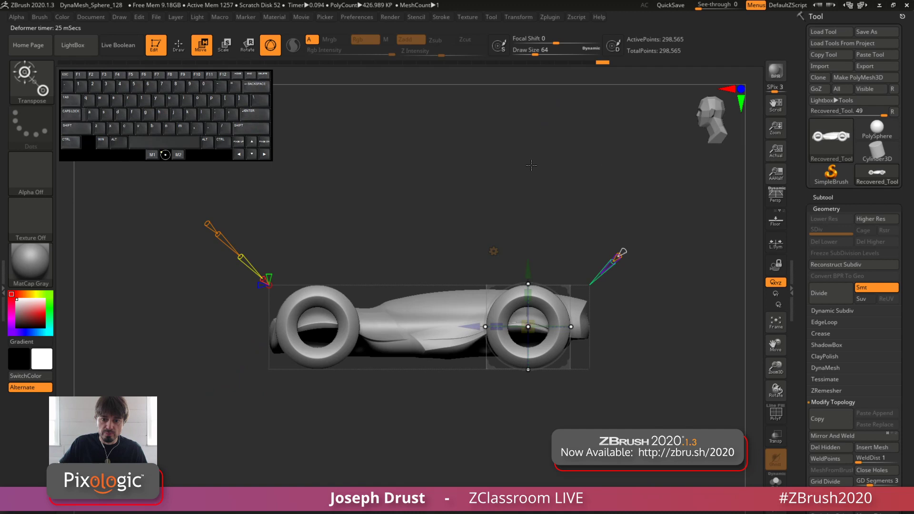
Fully reset the Project Primitive, then raise the primitive above the middle of the car body and narrow it
{"action": "left_click", "coordinate": [494, 250]}
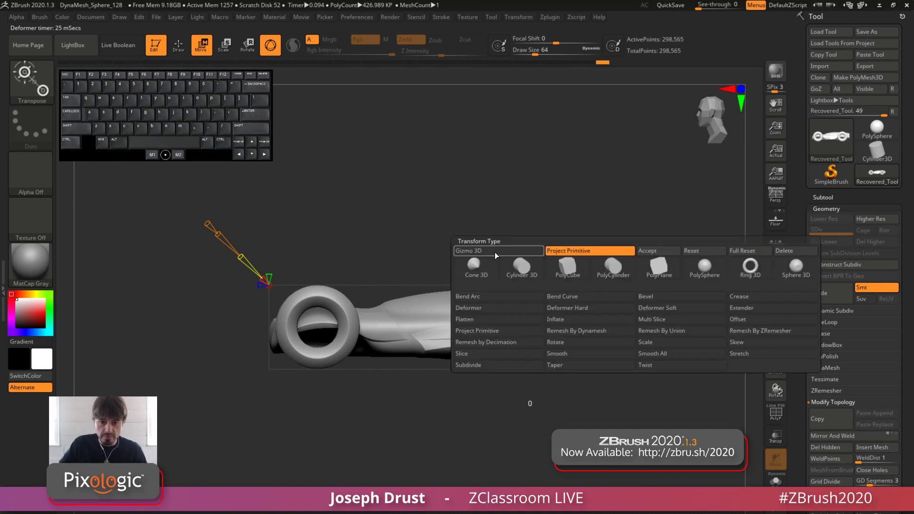
{"action": "left_click", "coordinate": [746, 251]}
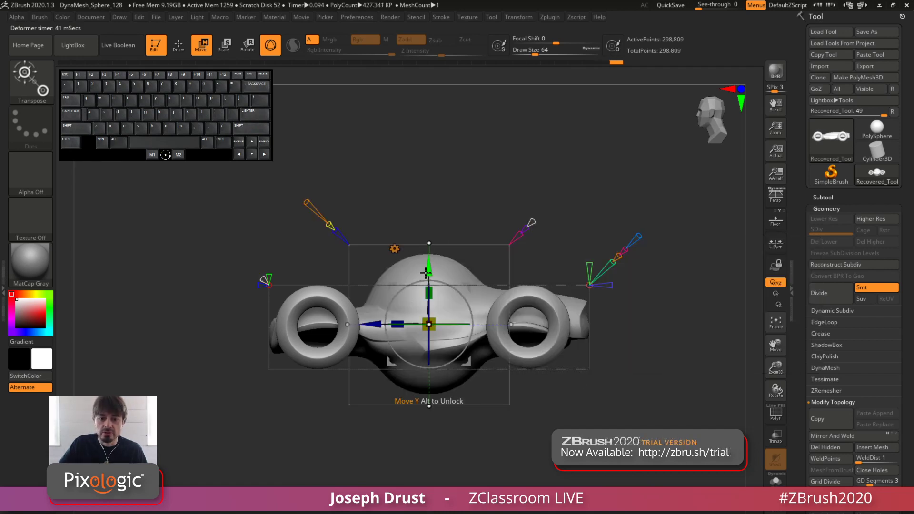
{"action": "left_click_drag", "start_coordinate": [429, 268], "coordinate": [422, 203]}
{"action": "left_click_drag", "start_coordinate": [397, 258], "coordinate": [420, 259]}
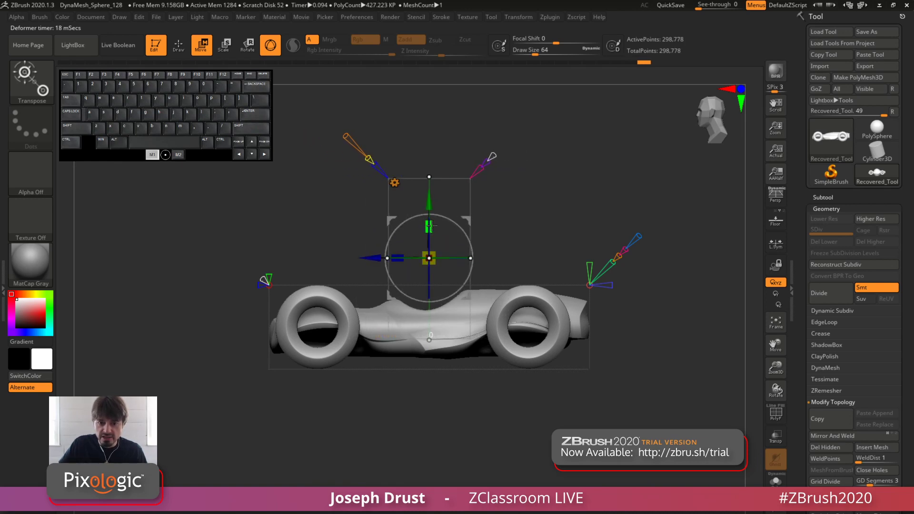
{"action": "mouse_move", "coordinate": [430, 226]}
{"action": "left_mouse_down"}
{"action": "mouse_move", "coordinate": [430, 238]}
{"action": "mouse_move", "coordinate": [431, 231]}
{"action": "left_mouse_up"}
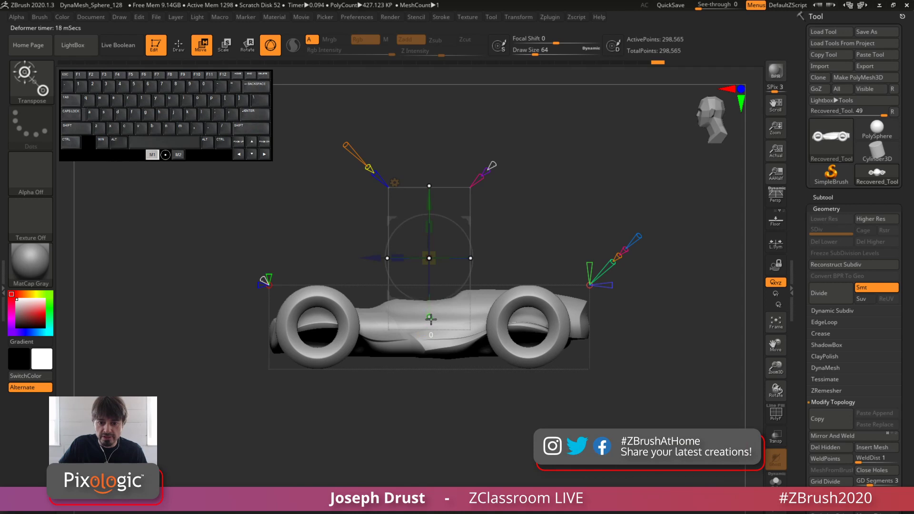
Lower the primitive into the body and tilt it to form a cockpit recess behind the front wheels
{"action": "left_click_drag", "start_coordinate": [429, 202], "coordinate": [429, 223]}
{"action": "left_click_drag", "start_coordinate": [397, 278], "coordinate": [451, 250]}
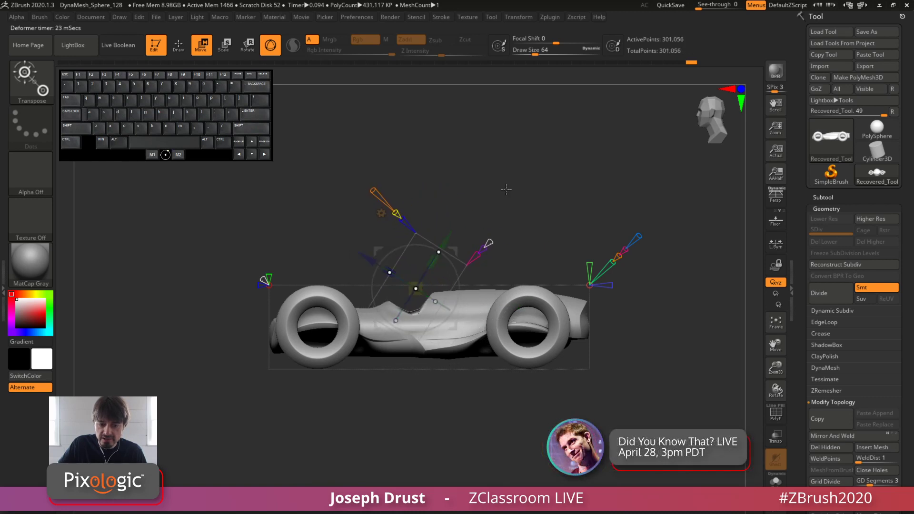
{"action": "left_click_drag", "start_coordinate": [506, 187], "coordinate": [539, 246]}
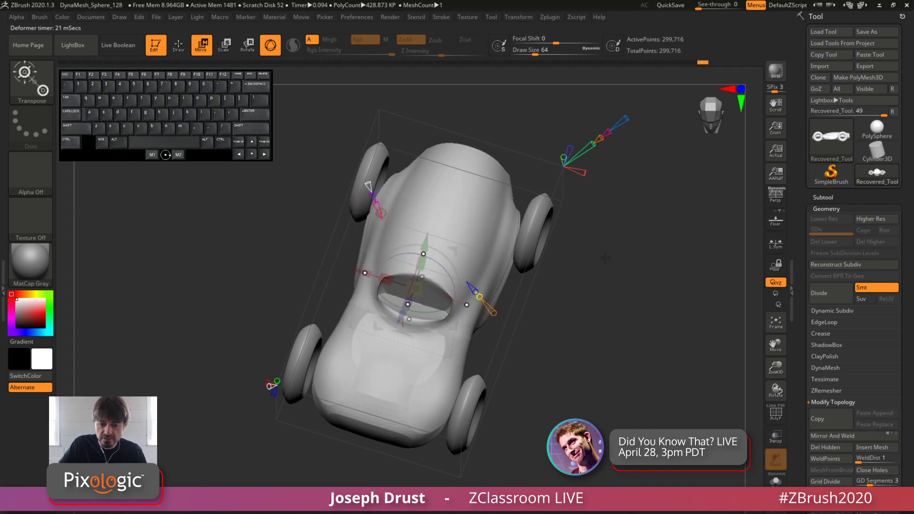
{"action": "right_click_drag", "start_coordinate": [398, 288], "coordinate": [362, 238]}
{"action": "mouse_move", "coordinate": [433, 261]}
{"action": "left_mouse_down"}
{"action": "mouse_move", "coordinate": [438, 254]}
{"action": "mouse_move", "coordinate": [452, 264]}
{"action": "mouse_move", "coordinate": [449, 256]}
{"action": "mouse_move", "coordinate": [445, 265]}
{"action": "left_mouse_up"}
{"action": "left_click_drag", "start_coordinate": [501, 198], "coordinate": [514, 221], "text": "alt"}
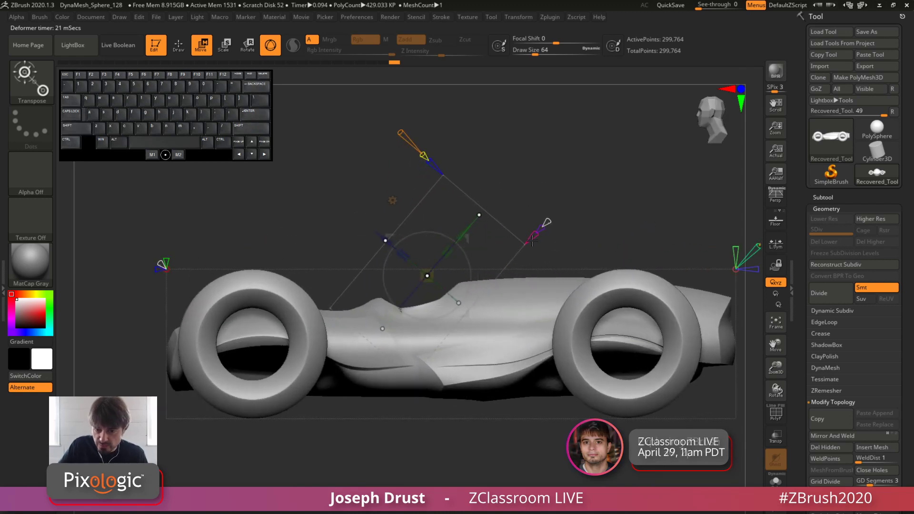
Accept the cockpit recess on the car body and reset the Project Primitive to its defaults
{"action": "left_click_drag", "start_coordinate": [633, 233], "coordinate": [624, 200], "text": "alt"}
{"action": "left_click_drag", "start_coordinate": [652, 214], "coordinate": [609, 235]}
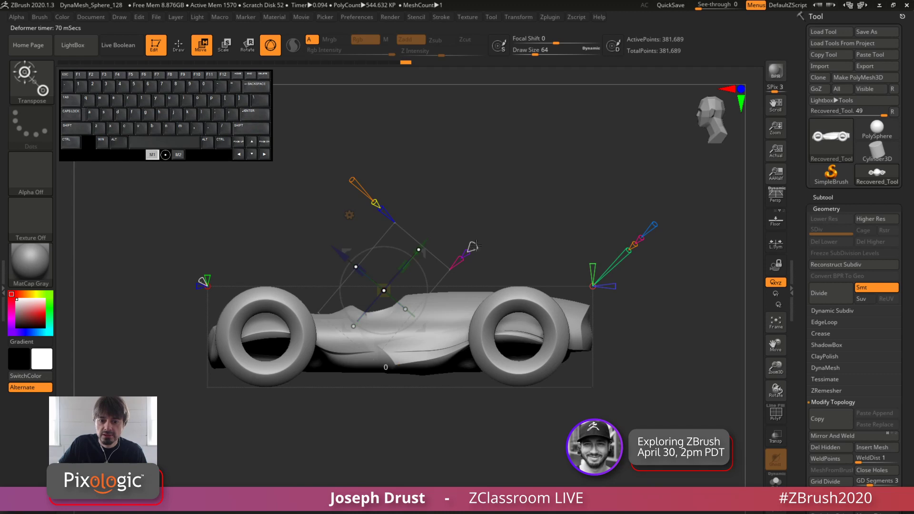
{"action": "left_click_drag", "start_coordinate": [488, 240], "coordinate": [478, 205], "text": "alt"}
{"action": "left_click_drag", "start_coordinate": [478, 204], "coordinate": [485, 215], "text": "alt"}
{"action": "left_click", "coordinate": [357, 229]}
{"action": "left_click", "coordinate": [614, 228]}
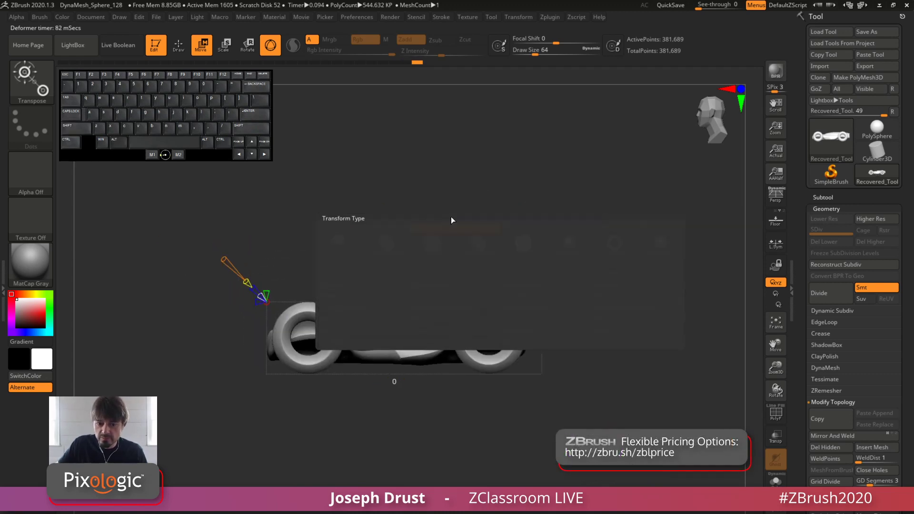
Raise the primitive above the middle of the car body and turn on New Surface
{"action": "left_click_drag", "start_coordinate": [403, 220], "coordinate": [404, 167]}
{"action": "left_click_drag", "start_coordinate": [505, 158], "coordinate": [538, 138]}
{"action": "left_click_drag", "start_coordinate": [538, 138], "coordinate": [537, 183], "text": "alt"}
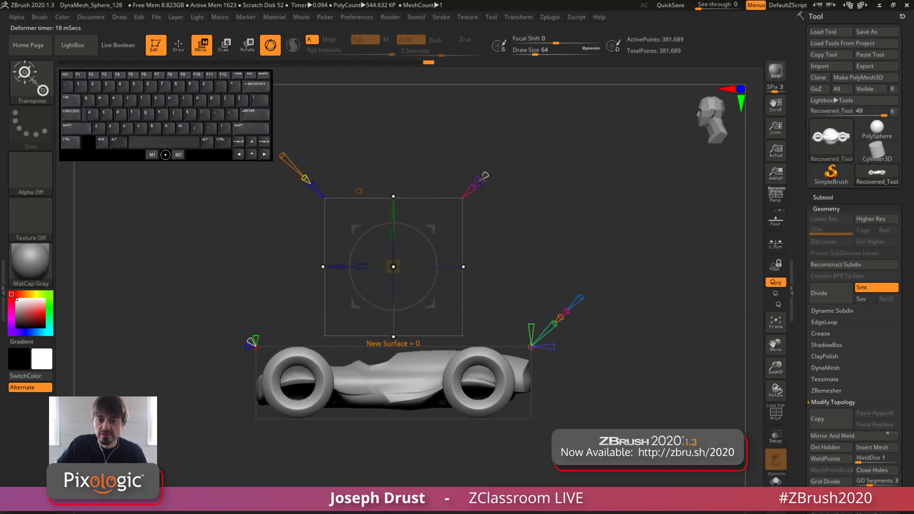
{"action": "left_click_drag", "start_coordinate": [481, 180], "coordinate": [489, 175]}
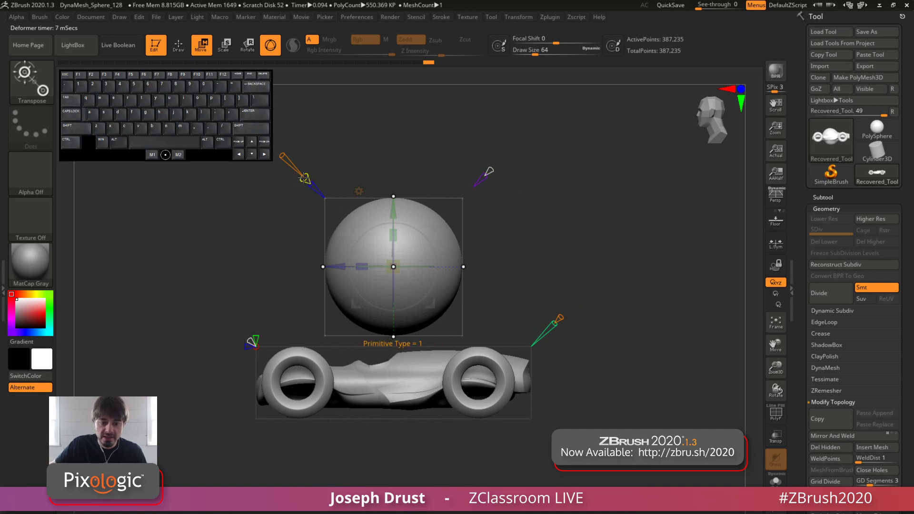
Change the primitive type to a ring and change its axis so that it faces sideways like the car's wheels
{"action": "left_click_drag", "start_coordinate": [298, 167], "coordinate": [295, 168]}
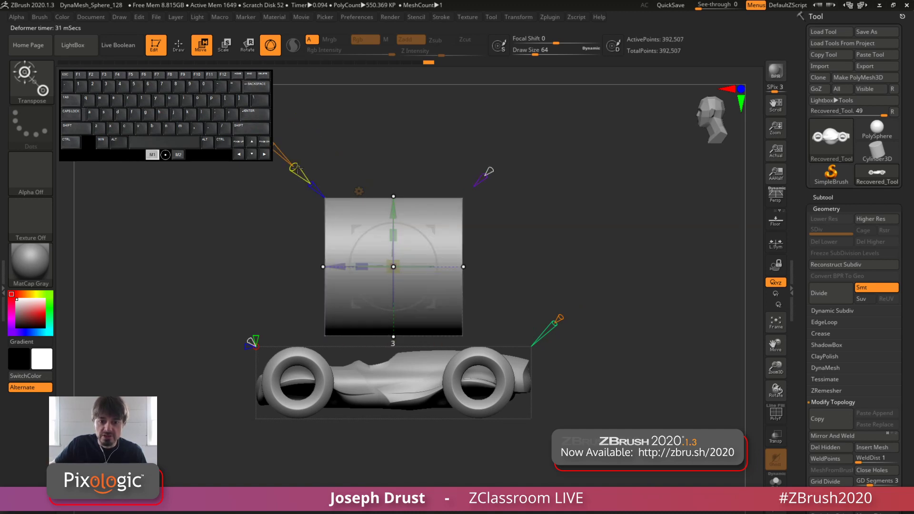
{"action": "left_click_drag", "start_coordinate": [420, 134], "coordinate": [399, 142]}
{"action": "left_click_drag", "start_coordinate": [294, 166], "coordinate": [286, 156]}
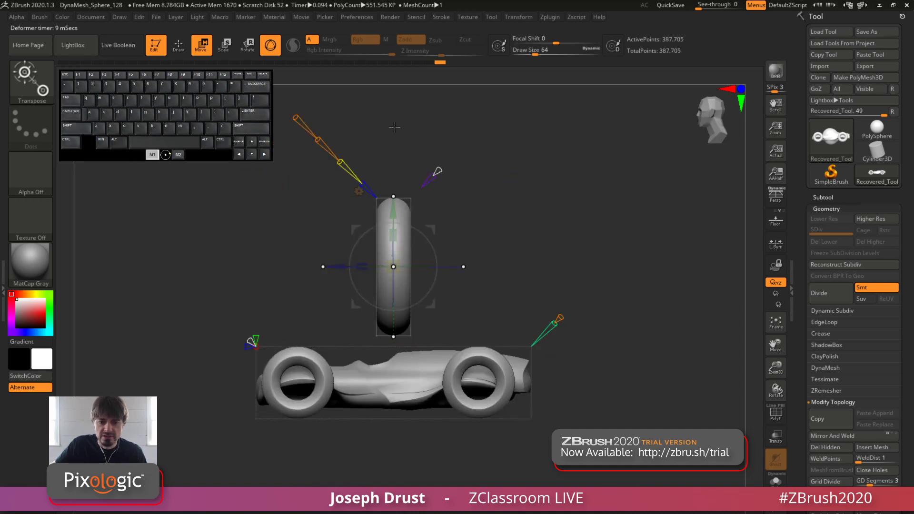
{"action": "key", "text": "shift"}
{"action": "left_click_drag", "start_coordinate": [363, 184], "coordinate": [352, 205]}
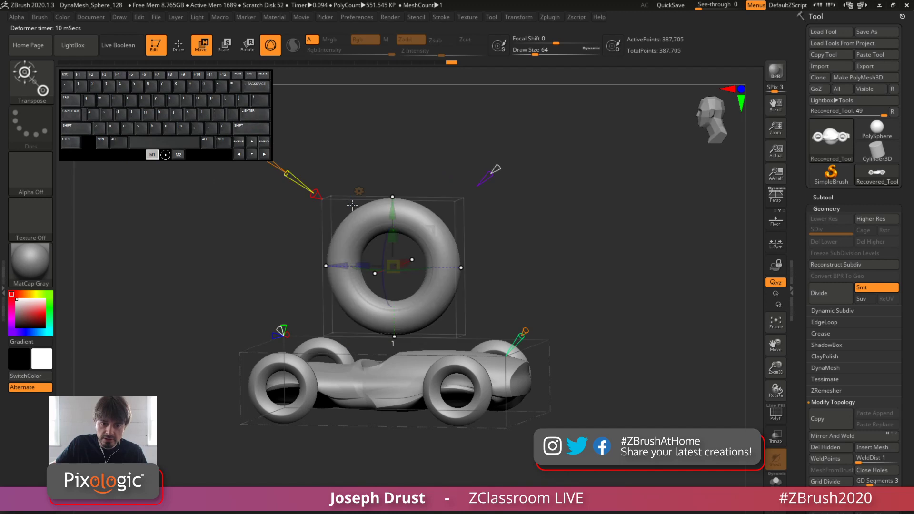
Move the ring sideways in line with the wheels, then scale it down and position it over the upper rear wheel
{"action": "left_click_drag", "start_coordinate": [446, 149], "coordinate": [498, 219], "text": "shift"}
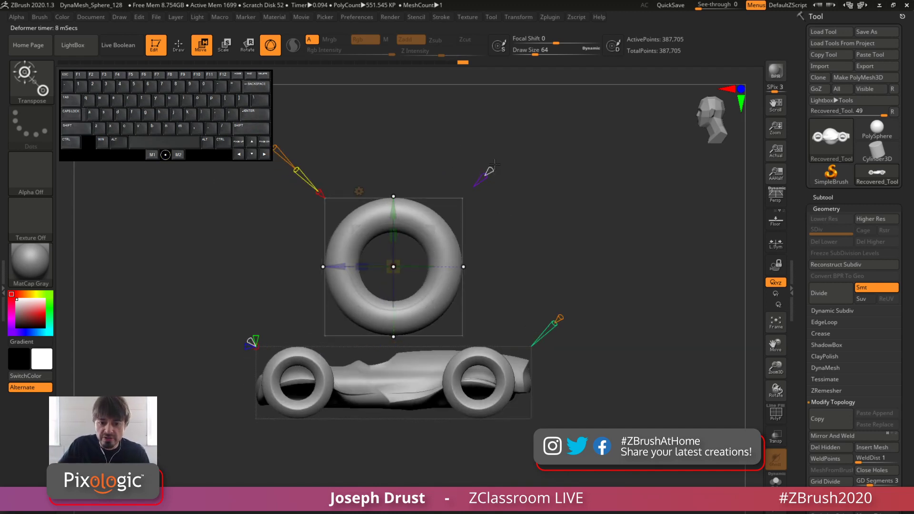
{"action": "left_click_drag", "start_coordinate": [475, 181], "coordinate": [538, 298]}
{"action": "left_click_drag", "start_coordinate": [602, 221], "coordinate": [483, 316]}
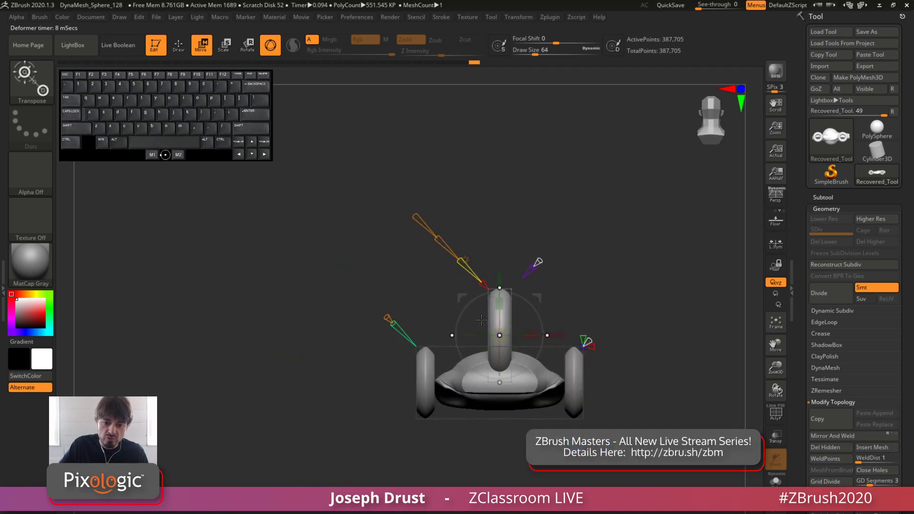
{"action": "left_click_drag", "start_coordinate": [557, 334], "coordinate": [475, 335]}
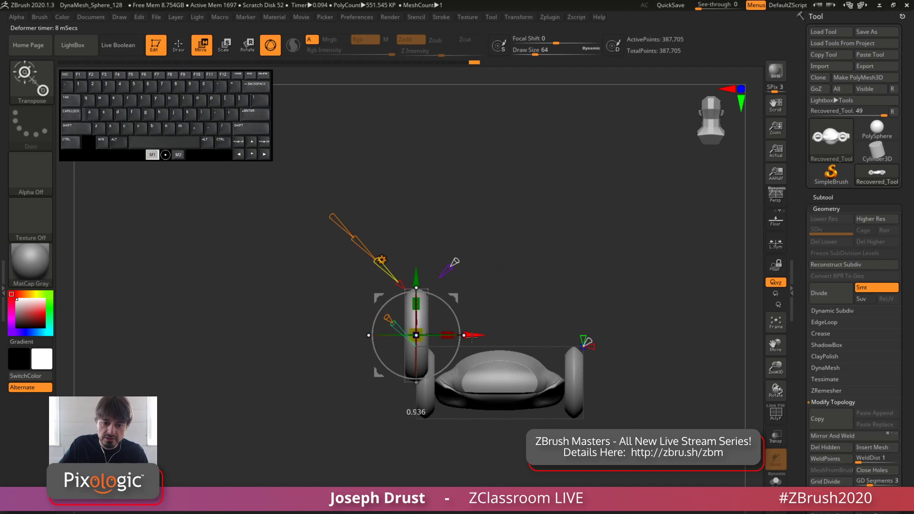
{"action": "left_click_drag", "start_coordinate": [537, 249], "coordinate": [611, 240]}
{"action": "left_click_drag", "start_coordinate": [611, 241], "coordinate": [637, 238], "text": "alt"}
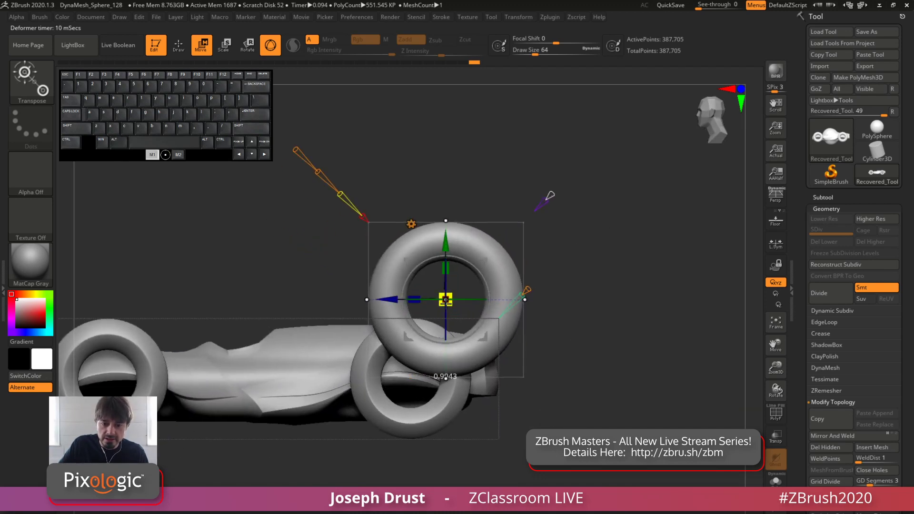
{"action": "left_click_drag", "start_coordinate": [445, 303], "coordinate": [423, 309]}
{"action": "left_click_drag", "start_coordinate": [486, 259], "coordinate": [481, 277]}
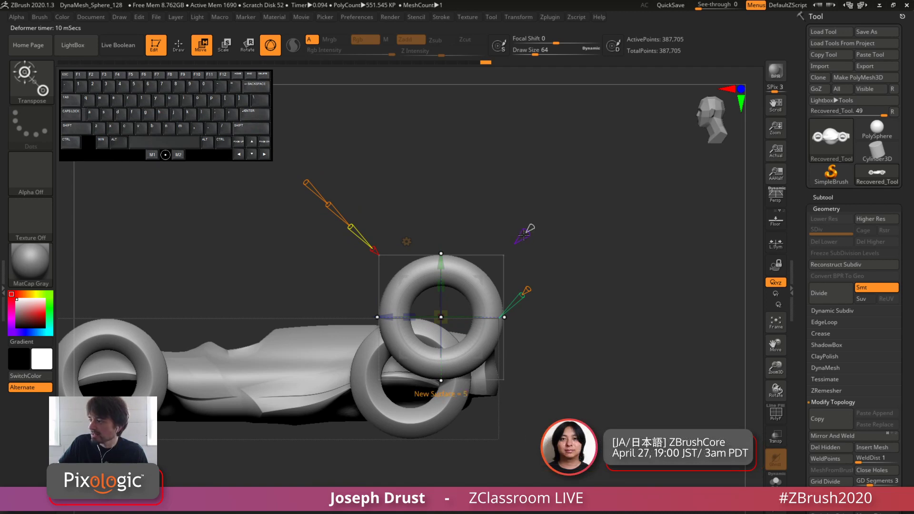
Set New Surface to 0 to project the ring into the rear wheel, and shift it slightly along X
{"action": "left_click_drag", "start_coordinate": [534, 215], "coordinate": [515, 246]}
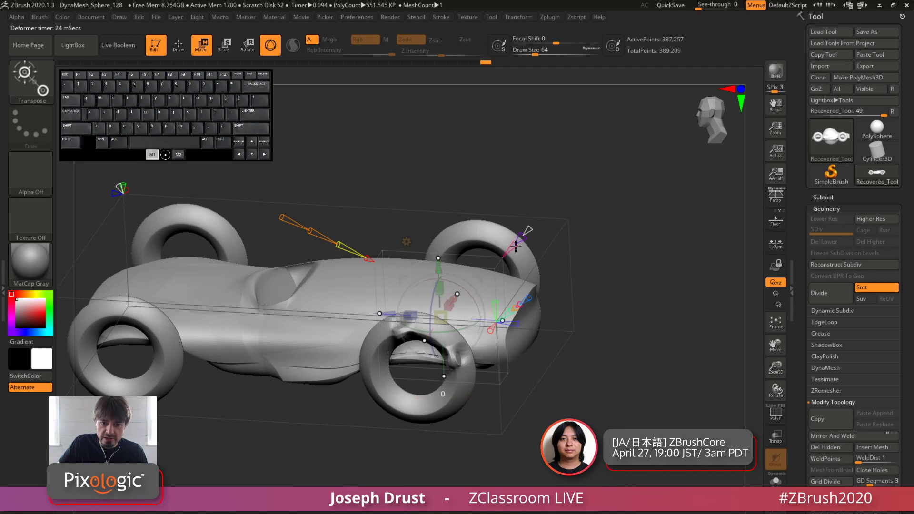
{"action": "left_click_drag", "start_coordinate": [602, 197], "coordinate": [570, 349], "text": "shift"}
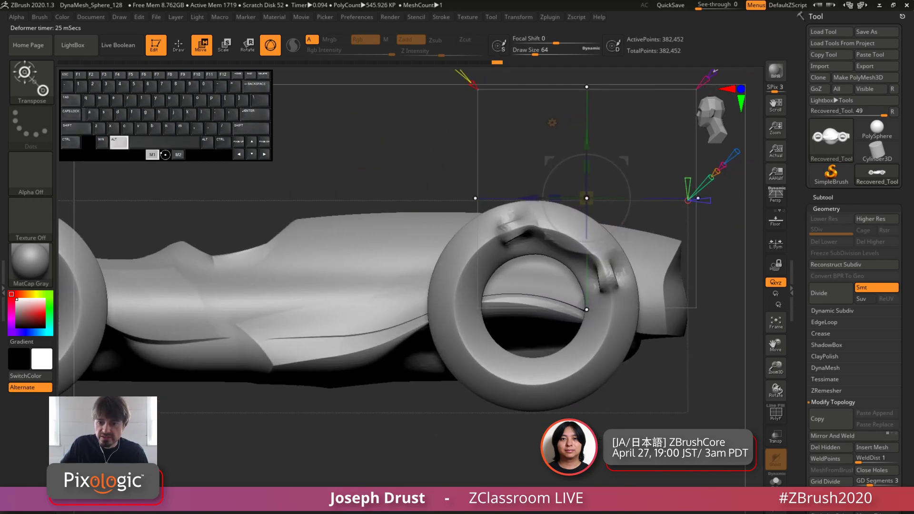
{"action": "left_click_drag", "start_coordinate": [640, 435], "coordinate": [574, 469]}
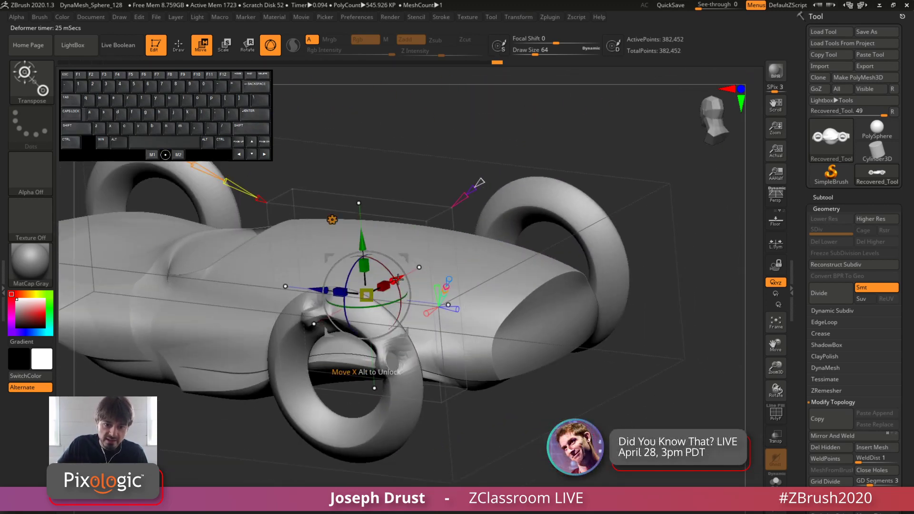
{"action": "left_click_drag", "start_coordinate": [398, 278], "coordinate": [408, 269]}
{"action": "left_click_drag", "start_coordinate": [533, 411], "coordinate": [574, 378]}
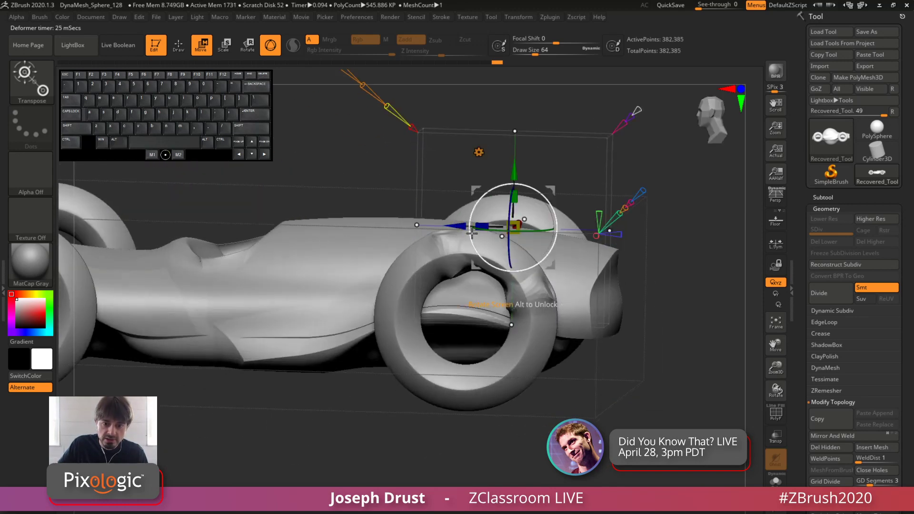
Enlarge and tilt the projected ring over the rear wheel to reshape the wheel, and accept the deformation
{"action": "left_click_drag", "start_coordinate": [539, 207], "coordinate": [570, 166]}
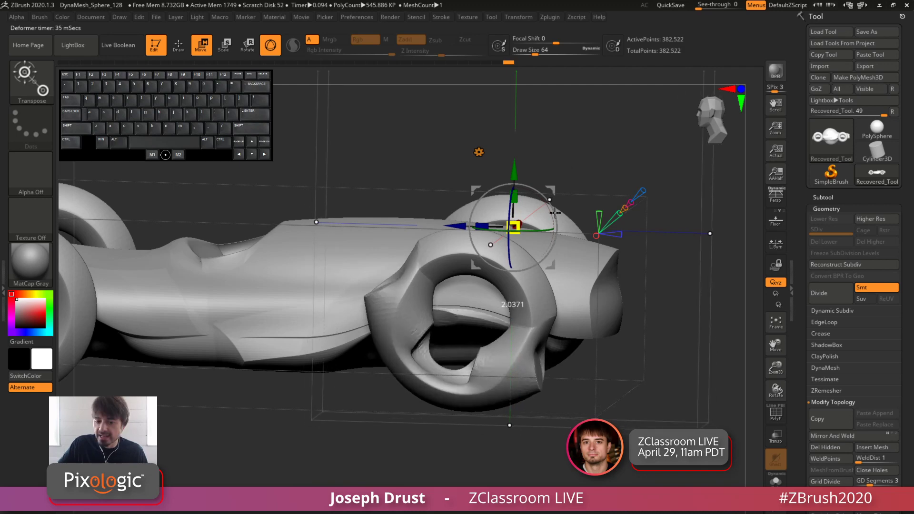
{"action": "left_click_drag", "start_coordinate": [617, 382], "coordinate": [577, 347], "text": "shift"}
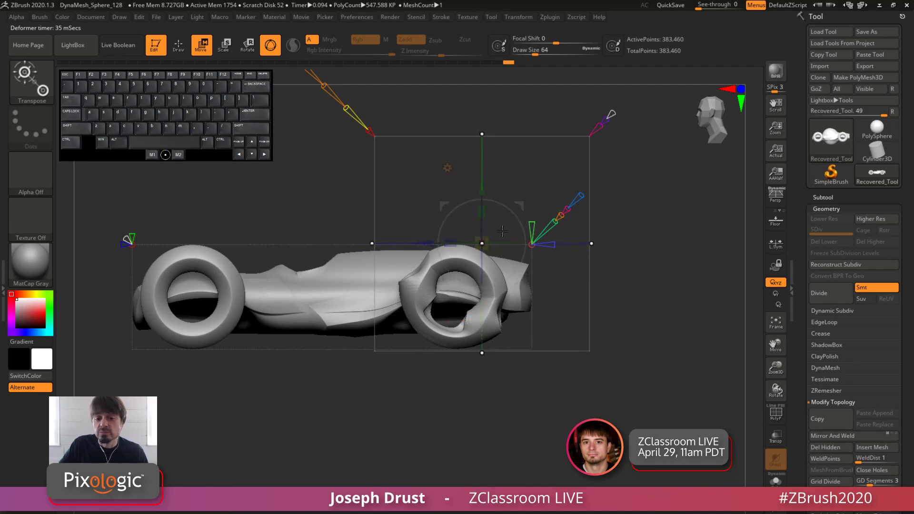
{"action": "left_click_drag", "start_coordinate": [516, 216], "coordinate": [453, 228]}
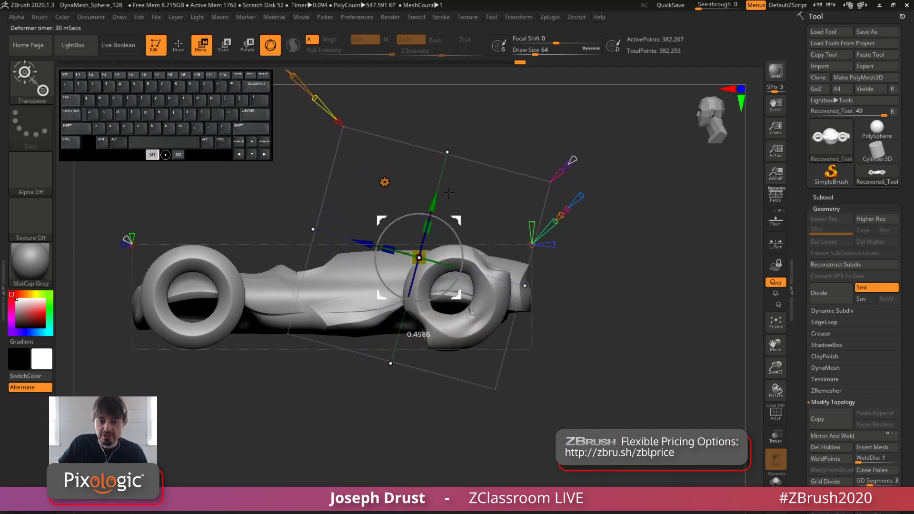
{"action": "left_click_drag", "start_coordinate": [393, 217], "coordinate": [684, 268]}
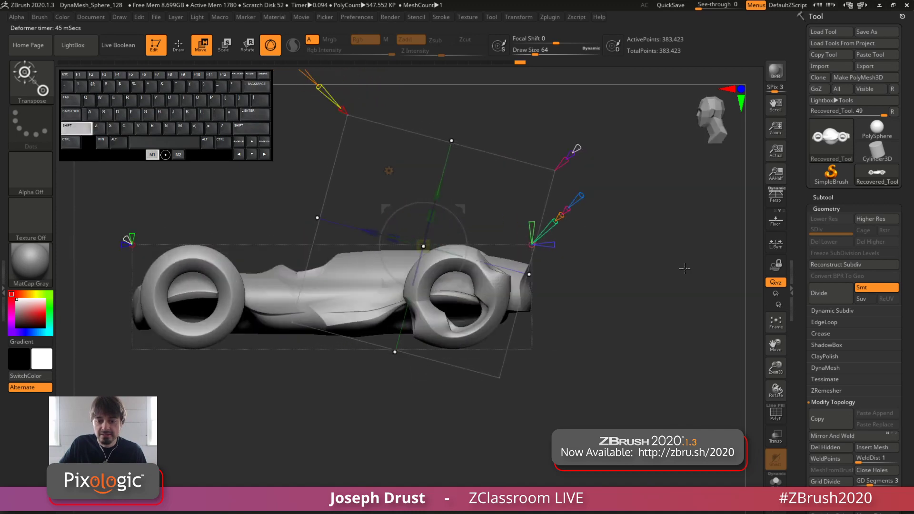
{"action": "left_click_drag", "start_coordinate": [623, 281], "coordinate": [666, 275], "text": "alt"}
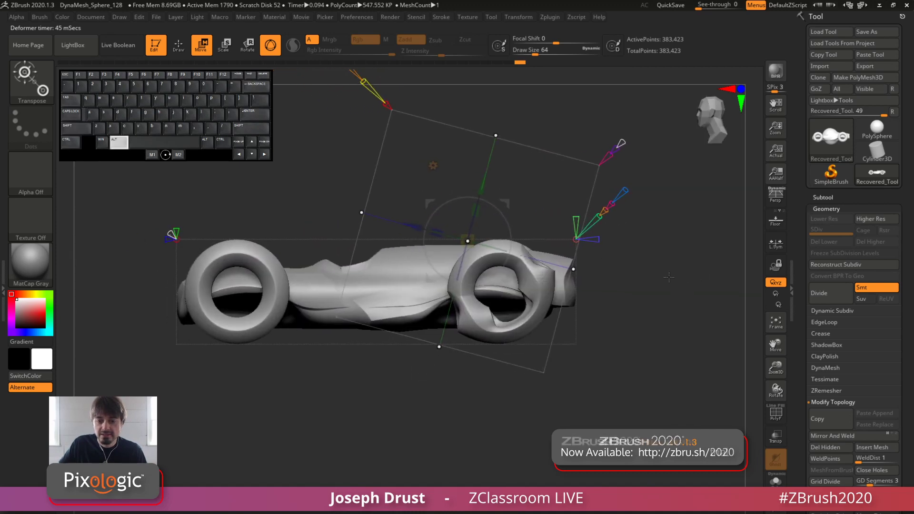
{"action": "left_click", "coordinate": [622, 143]}
Try the same projected ring on the front wheel, then undo the change
{"action": "left_click_drag", "start_coordinate": [525, 184], "coordinate": [297, 224], "text": "alt"}
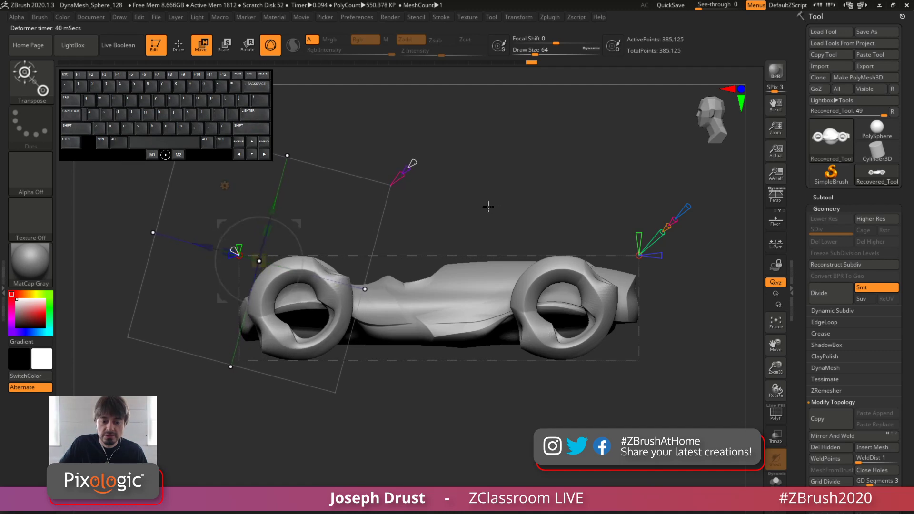
{"action": "left_click_drag", "start_coordinate": [488, 206], "coordinate": [466, 243]}
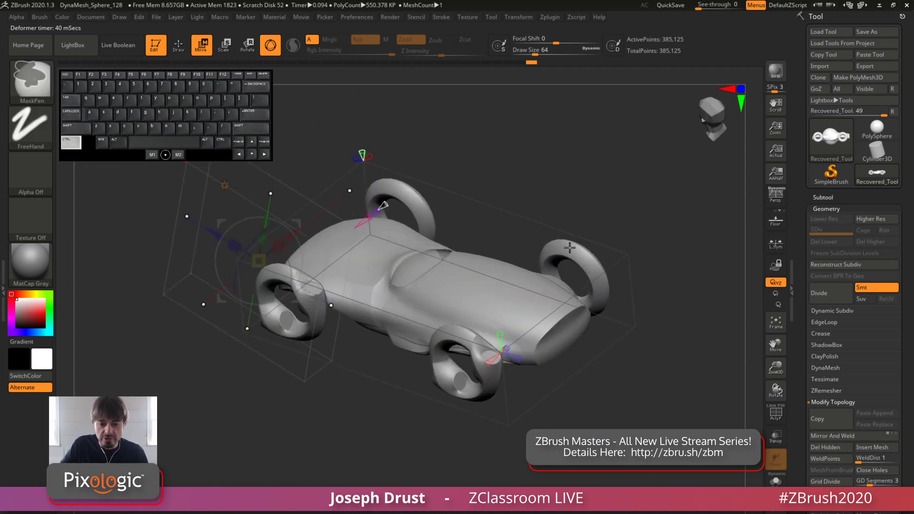
{"action": "key", "text": "ctrl+z"}
Shift the primitive slightly forward on the rear wheel to project the ring a second time, and accept it
{"action": "left_click_drag", "start_coordinate": [481, 219], "coordinate": [469, 205], "text": "shift"}
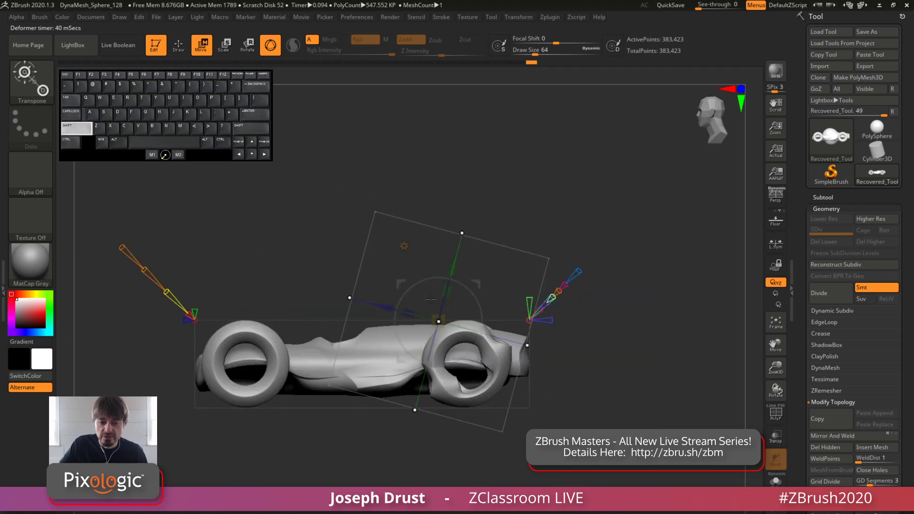
{"action": "mouse_move", "coordinate": [374, 302]}
{"action": "left_mouse_down"}
{"action": "mouse_move", "coordinate": [384, 303]}
{"action": "mouse_move", "coordinate": [366, 299]}
{"action": "left_mouse_up"}
{"action": "left_click_drag", "start_coordinate": [659, 166], "coordinate": [470, 217]}
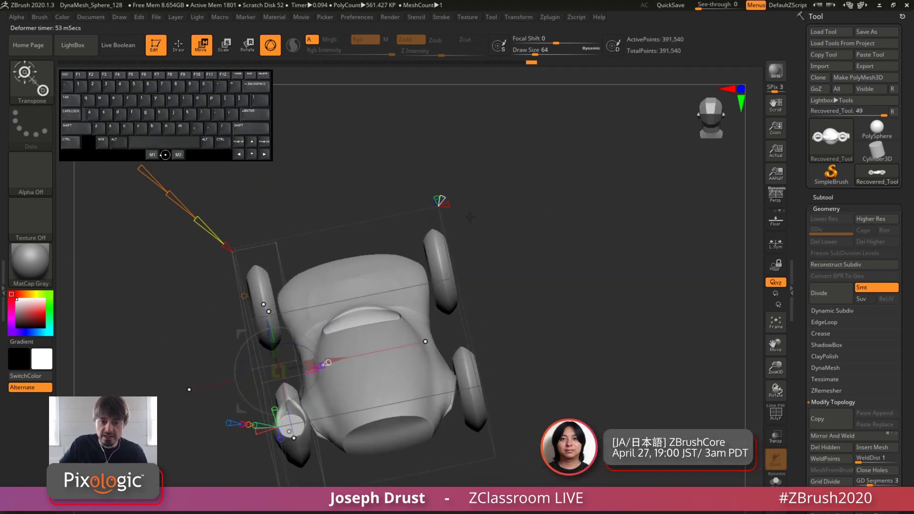
{"action": "left_click_drag", "start_coordinate": [605, 275], "coordinate": [590, 189]}
{"action": "left_click", "coordinate": [608, 186]}
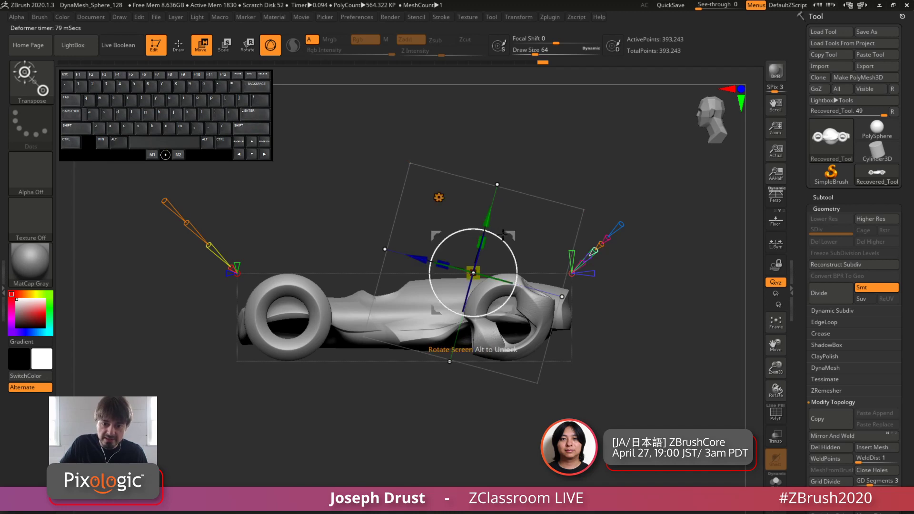
Move the tilted primitive onto the front wheel to reshape it like the rear wheel
{"action": "left_click_drag", "start_coordinate": [511, 235], "coordinate": [303, 231]}
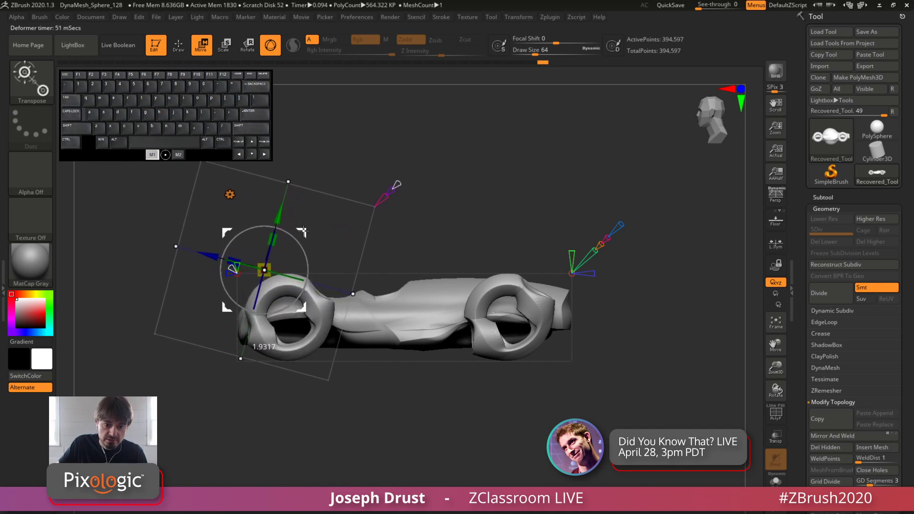
{"action": "left_click_drag", "start_coordinate": [505, 182], "coordinate": [417, 163]}
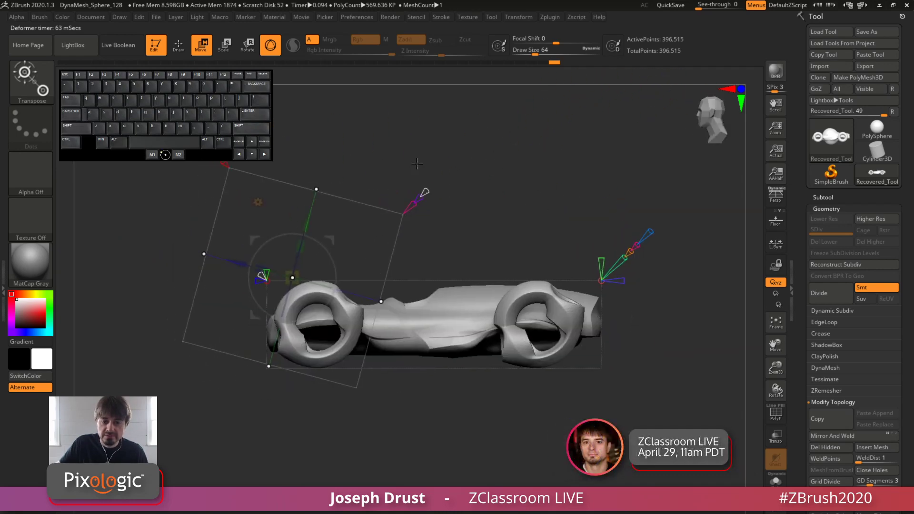
{"action": "left_click_drag", "start_coordinate": [544, 162], "coordinate": [568, 190], "text": "alt"}
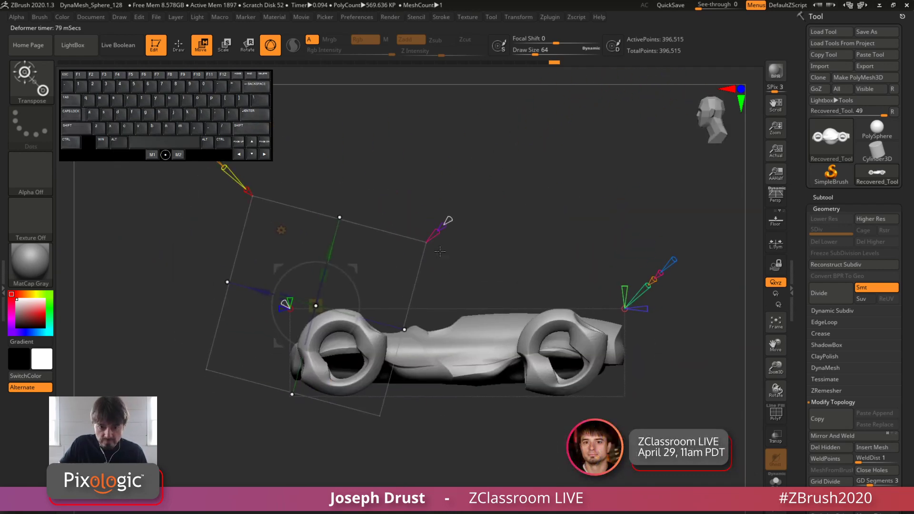
Try moving the primitive from the front wheel back toward the middle of the car, then undo the move
{"action": "left_click_drag", "start_coordinate": [349, 266], "coordinate": [497, 241]}
{"action": "left_click_drag", "start_coordinate": [516, 190], "coordinate": [482, 182]}
{"action": "key", "text": "ctrl+z"}
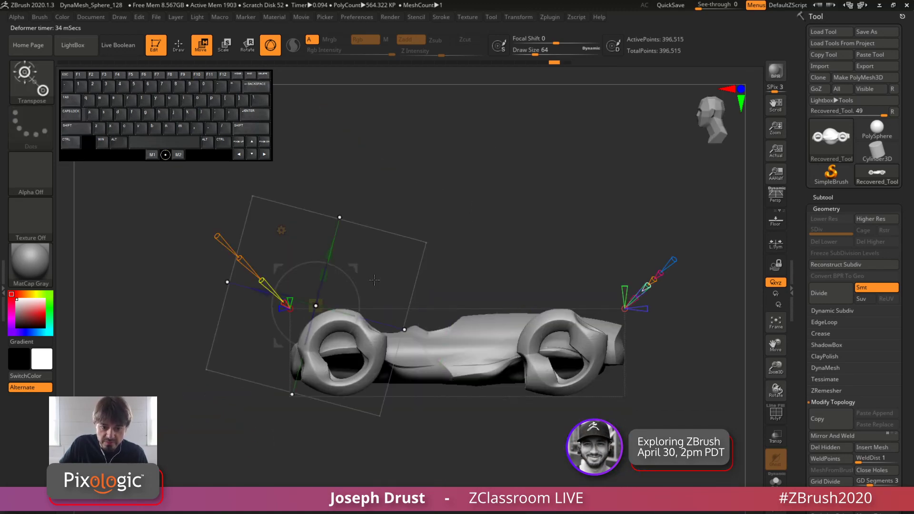
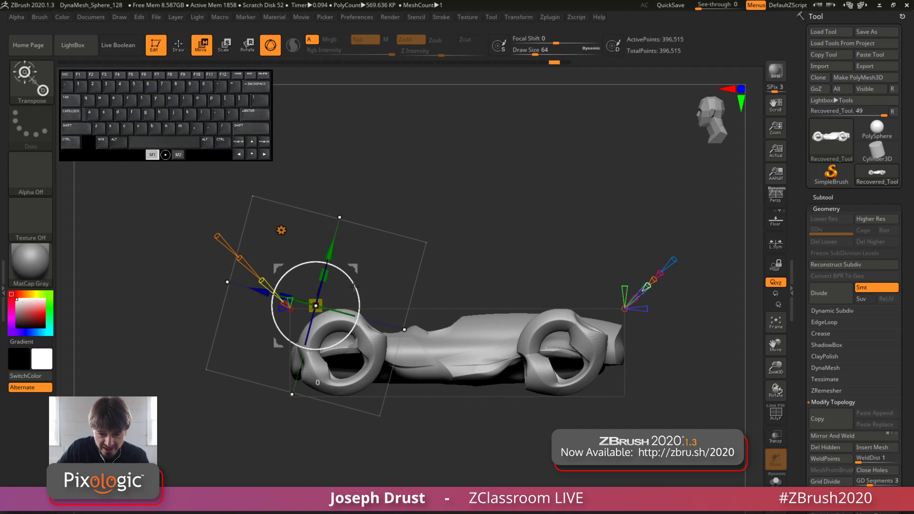
Tilt the primitive further and move it from the front wheel to above the middle of the car body
{"action": "mouse_move", "coordinate": [355, 285]}
{"action": "left_mouse_down"}
{"action": "mouse_move", "coordinate": [352, 269]}
{"action": "mouse_move", "coordinate": [352, 278]}
{"action": "left_mouse_up"}
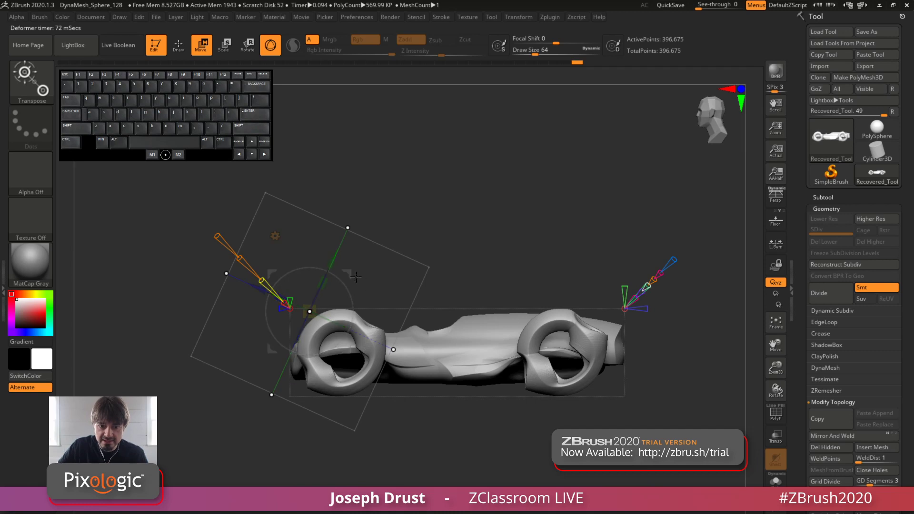
{"action": "left_click_drag", "start_coordinate": [348, 273], "coordinate": [488, 215]}
{"action": "left_click_drag", "start_coordinate": [529, 193], "coordinate": [538, 257]}
{"action": "left_click_drag", "start_coordinate": [614, 203], "coordinate": [479, 232]}
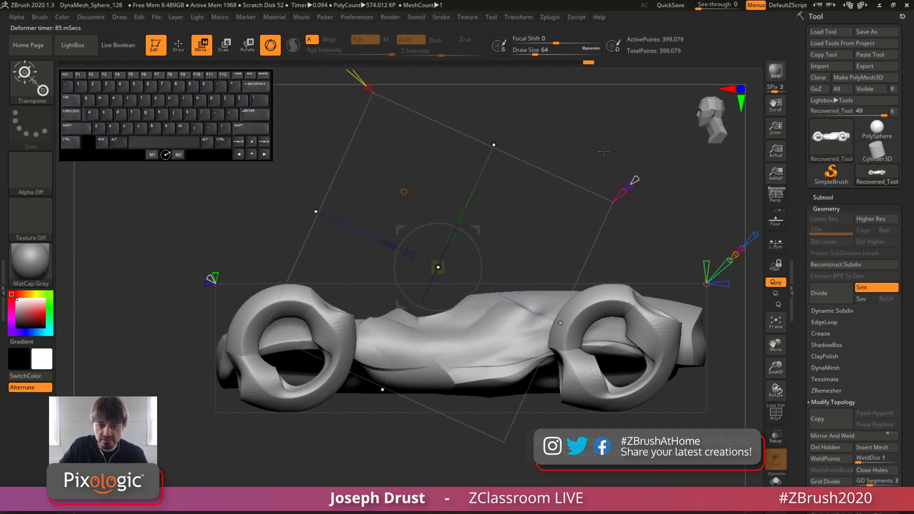
Narrow the primitive across the car's width so it carves mirrored slots on both sides of the cockpit
{"action": "left_click_drag", "start_coordinate": [603, 151], "coordinate": [488, 264]}
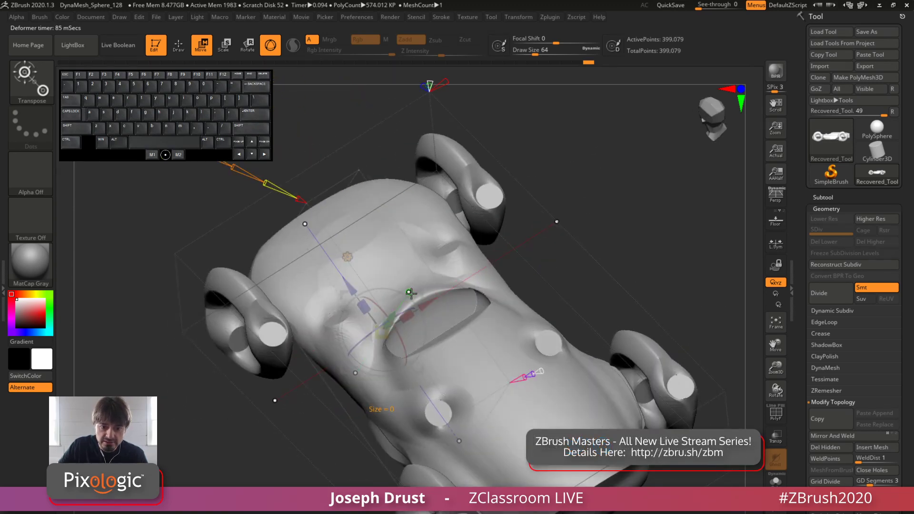
{"action": "left_click_drag", "start_coordinate": [609, 171], "coordinate": [483, 335], "text": "shift"}
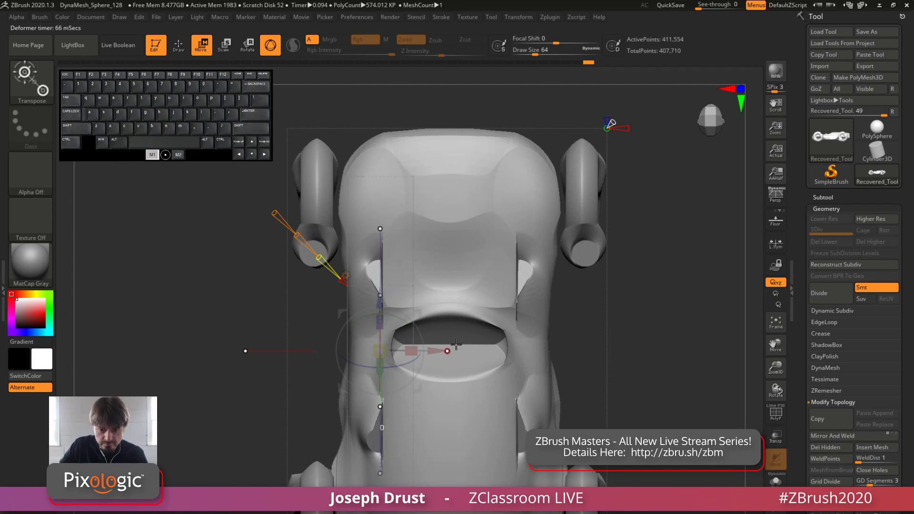
{"action": "left_click_drag", "start_coordinate": [456, 344], "coordinate": [451, 350]}
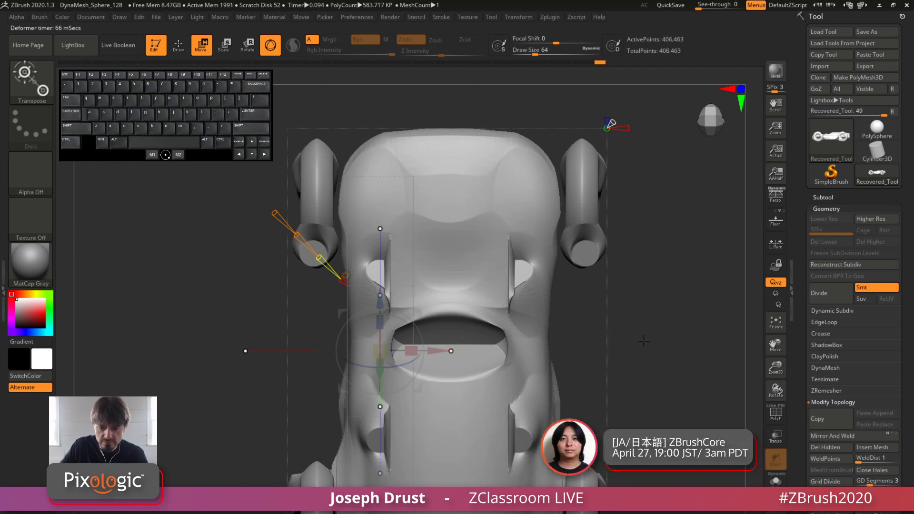
{"action": "left_click_drag", "start_coordinate": [643, 341], "coordinate": [469, 282]}
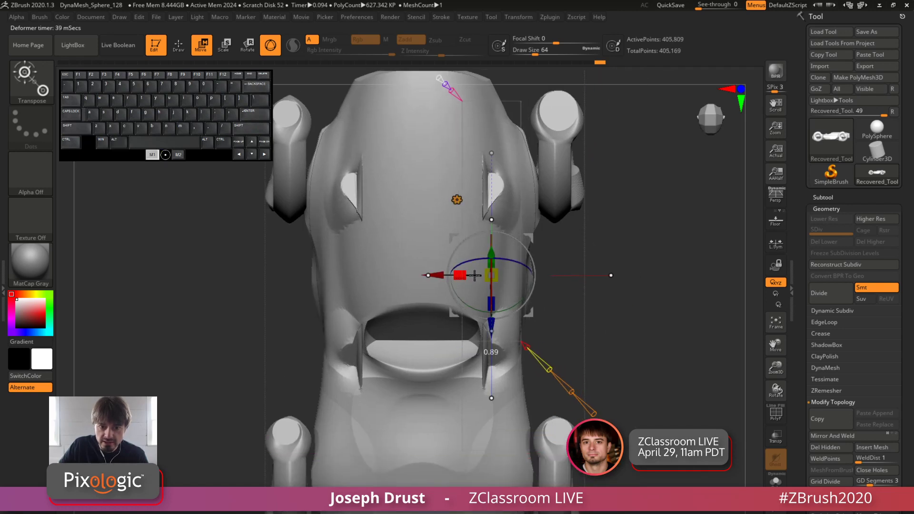
{"action": "left_click_drag", "start_coordinate": [432, 276], "coordinate": [451, 275]}
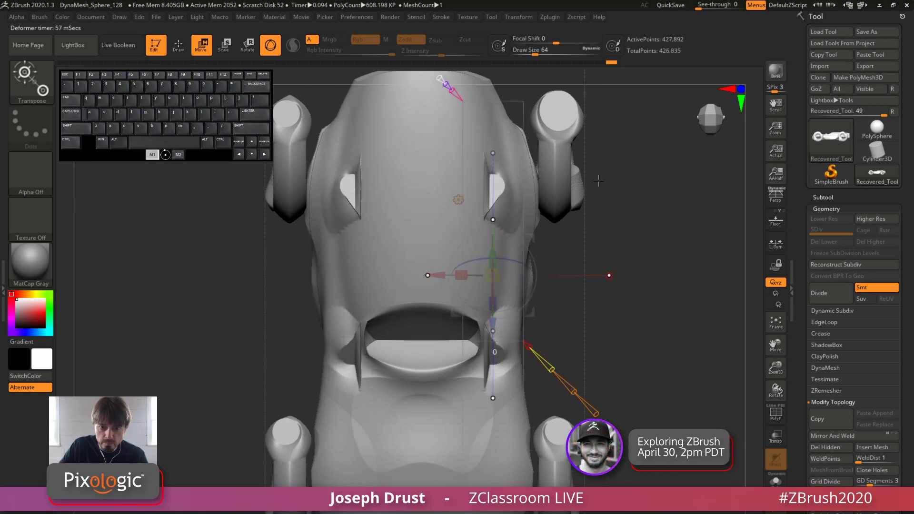
Rotate the tilted primitive slightly in side view and inspect the carved cuts from several angles
{"action": "left_click_drag", "start_coordinate": [658, 286], "coordinate": [710, 395]}
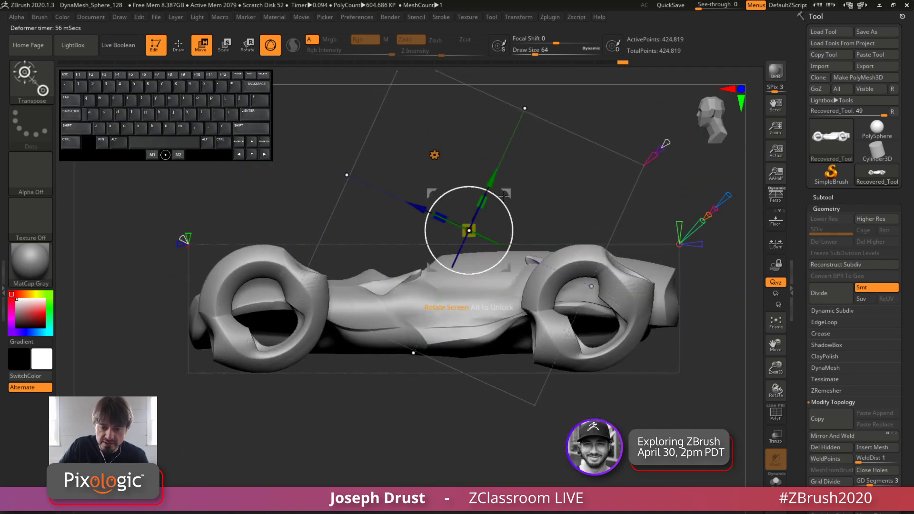
{"action": "left_click_drag", "start_coordinate": [504, 194], "coordinate": [502, 188]}
{"action": "left_click_drag", "start_coordinate": [688, 152], "coordinate": [497, 240]}
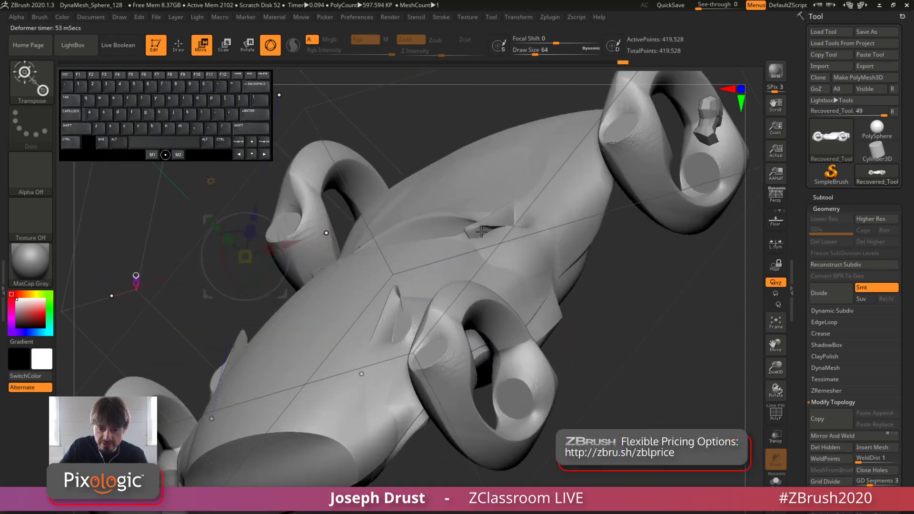
{"action": "left_click_drag", "start_coordinate": [690, 351], "coordinate": [739, 285], "text": "shift"}
{"action": "left_click_drag", "start_coordinate": [653, 415], "coordinate": [519, 305], "text": "alt"}
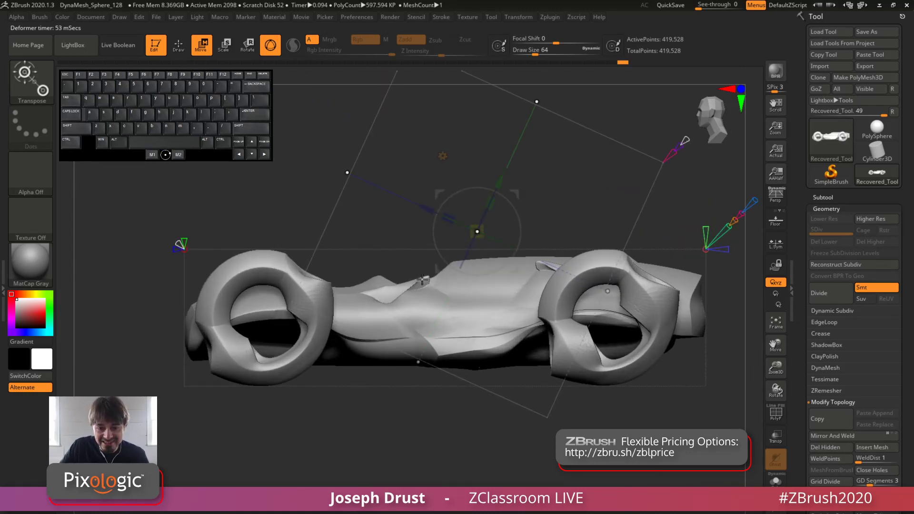
Raise the mesh resolution of the Project Primitive deformer and accept the projected shape
{"action": "left_click_drag", "start_coordinate": [696, 199], "coordinate": [645, 217], "text": "alt"}
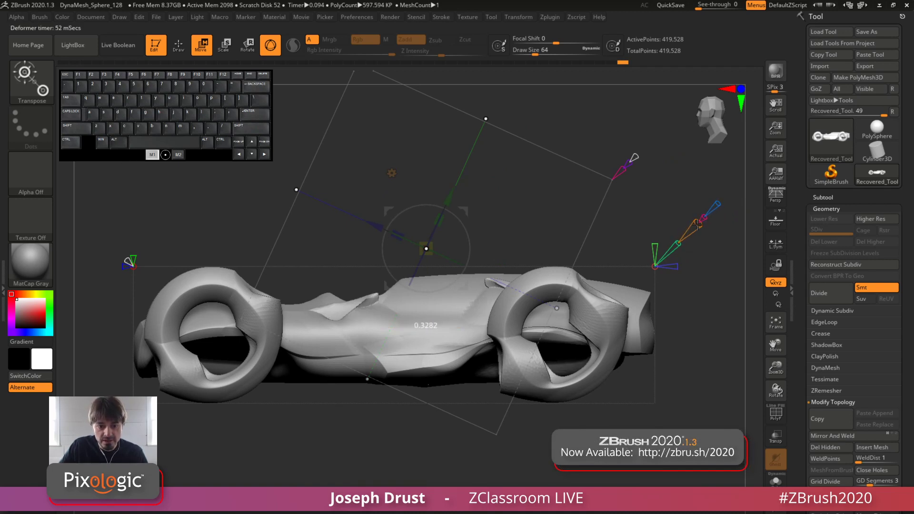
{"action": "left_click_drag", "start_coordinate": [710, 205], "coordinate": [689, 233]}
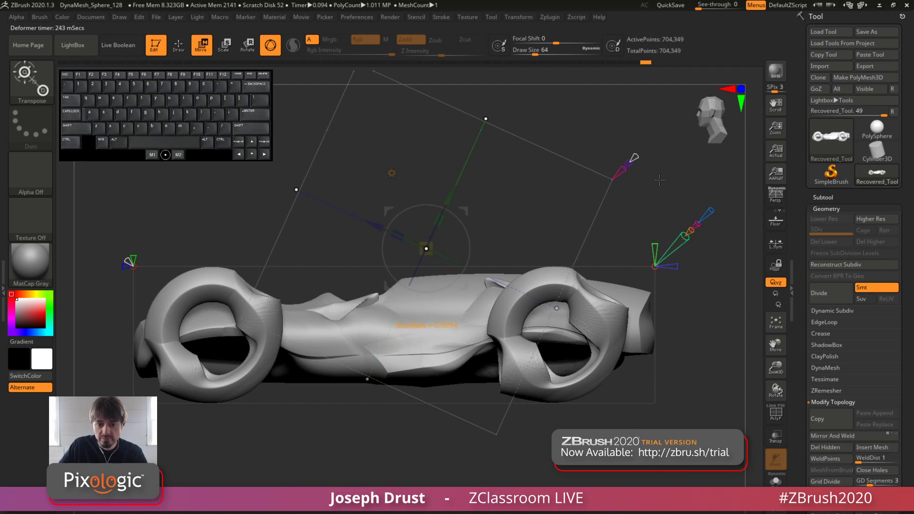
{"action": "left_click_drag", "start_coordinate": [659, 180], "coordinate": [654, 222], "text": "alt"}
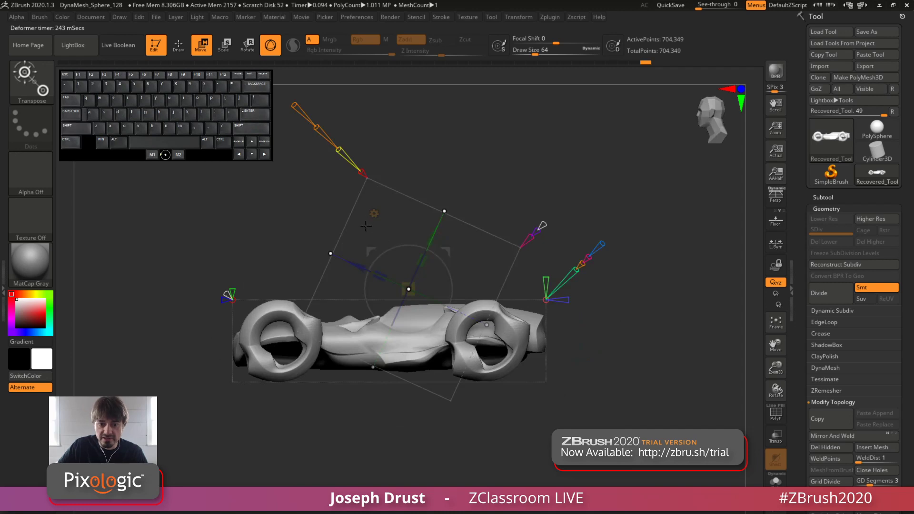
{"action": "left_click", "coordinate": [543, 225]}
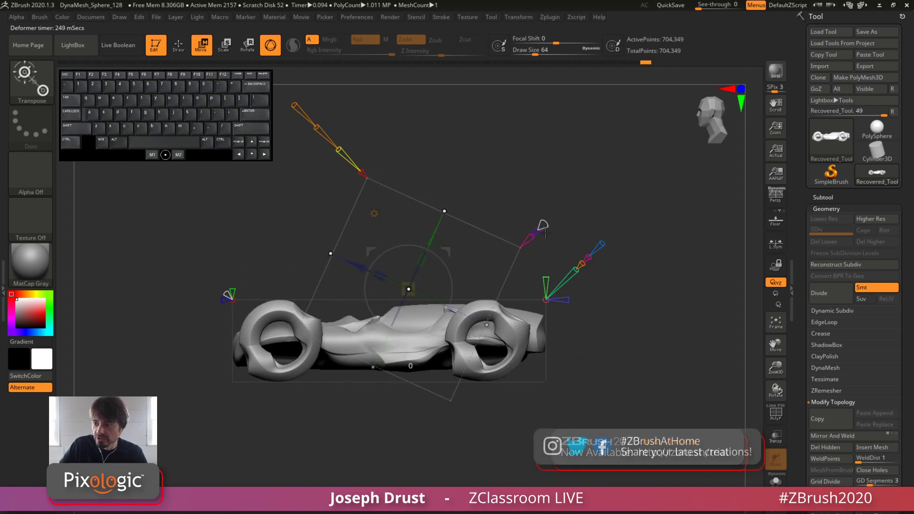
Apply a Full Reset to the Project Primitive deformer and scale the sphere down inside the car body
{"action": "left_click", "coordinate": [373, 213]}
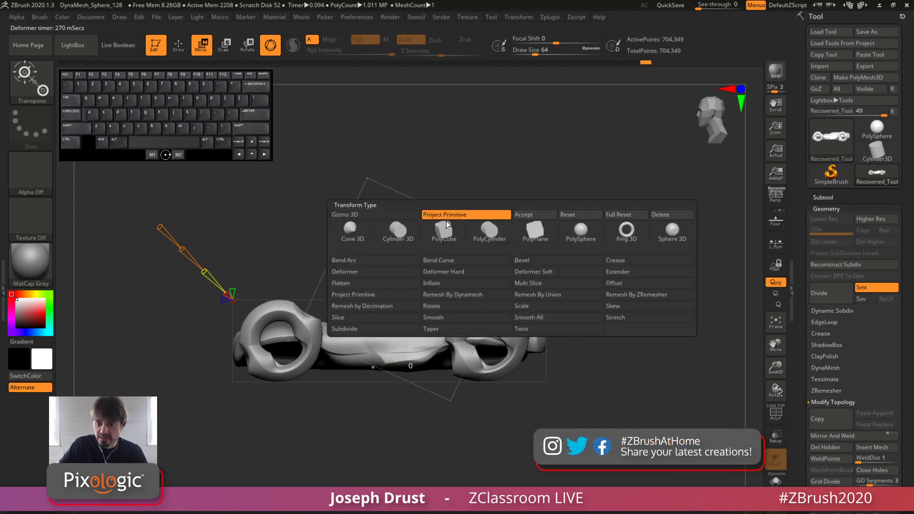
{"action": "left_click", "coordinate": [611, 212]}
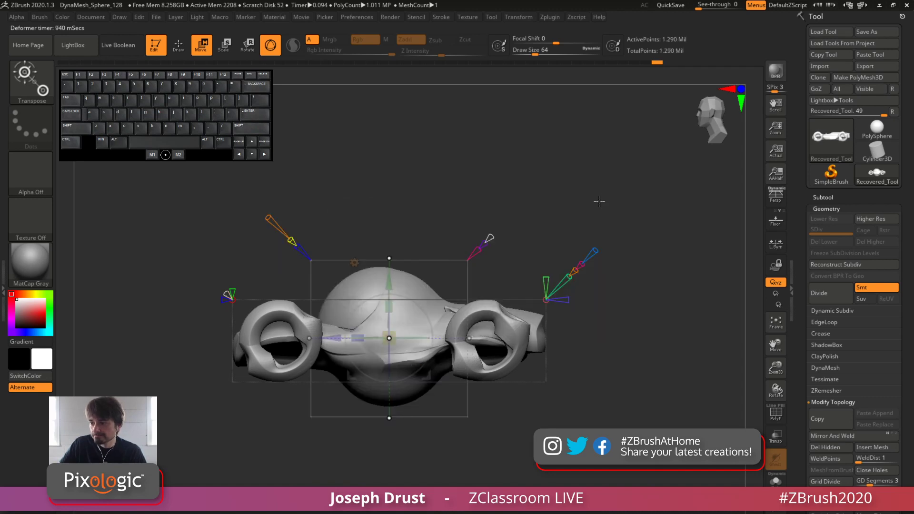
{"action": "left_click_drag", "start_coordinate": [601, 212], "coordinate": [450, 303]}
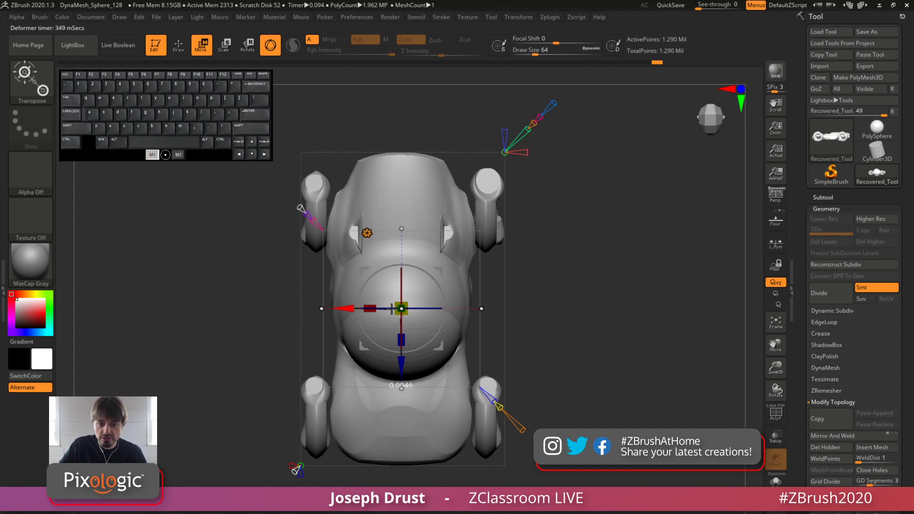
{"action": "left_click_drag", "start_coordinate": [391, 309], "coordinate": [448, 309]}
{"action": "left_click_drag", "start_coordinate": [645, 263], "coordinate": [405, 314]}
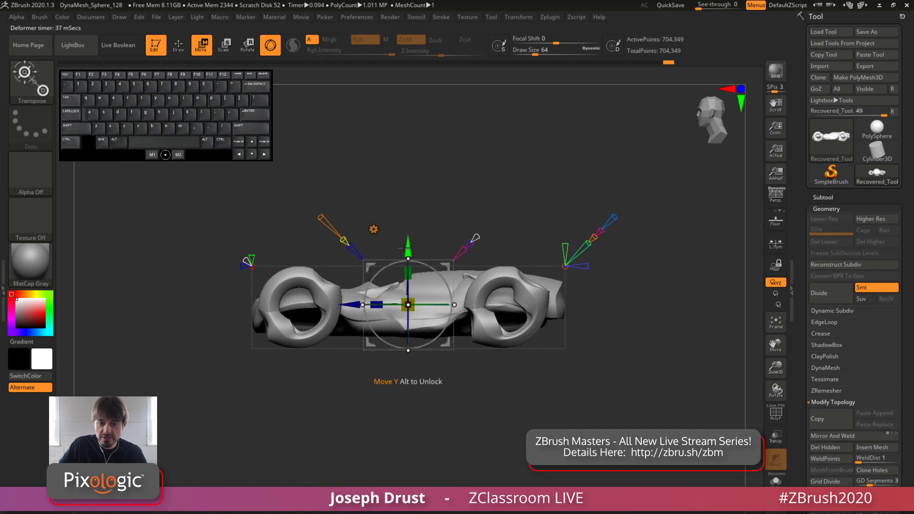
Raise the small primitive straight up until it sits clear above the car body
{"action": "left_click_drag", "start_coordinate": [408, 247], "coordinate": [408, 161]}
{"action": "left_click_drag", "start_coordinate": [555, 136], "coordinate": [547, 193], "text": "alt"}
{"action": "left_click_drag", "start_coordinate": [546, 193], "coordinate": [450, 235]}
{"action": "left_click_drag", "start_coordinate": [315, 225], "coordinate": [447, 224]}
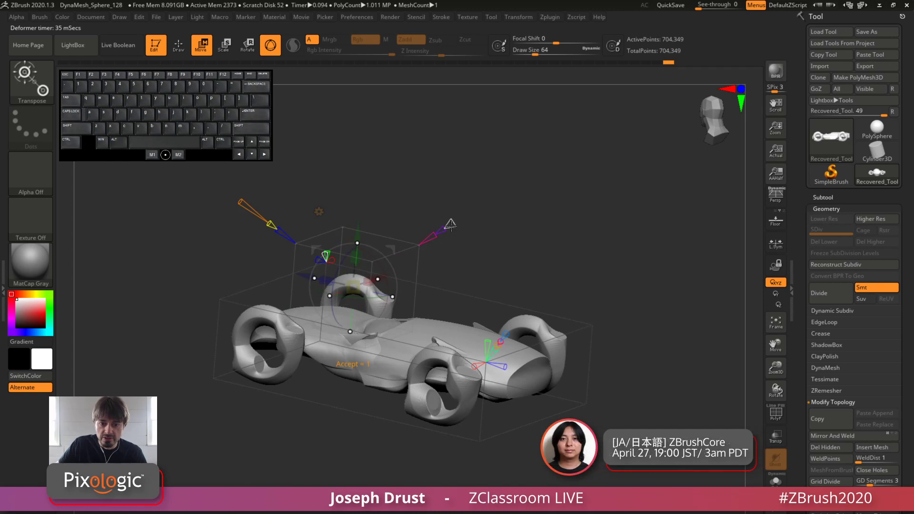
{"action": "left_click_drag", "start_coordinate": [526, 175], "coordinate": [578, 159]}
{"action": "left_click_drag", "start_coordinate": [446, 220], "coordinate": [482, 181]}
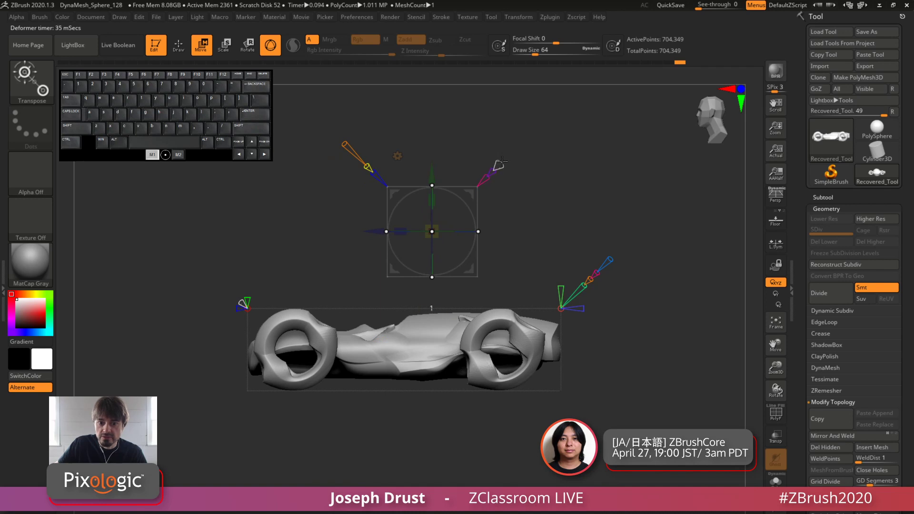
Preview the primitive as separate geometry above the car while changing it from a sphere to a cylinder, then hide it again
{"action": "left_click_drag", "start_coordinate": [494, 171], "coordinate": [514, 154]}
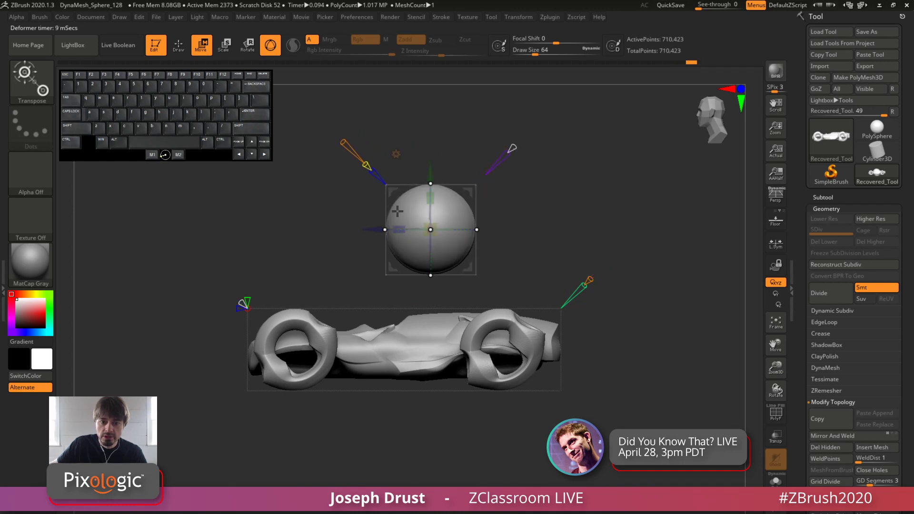
{"action": "left_click_drag", "start_coordinate": [366, 164], "coordinate": [492, 129]}
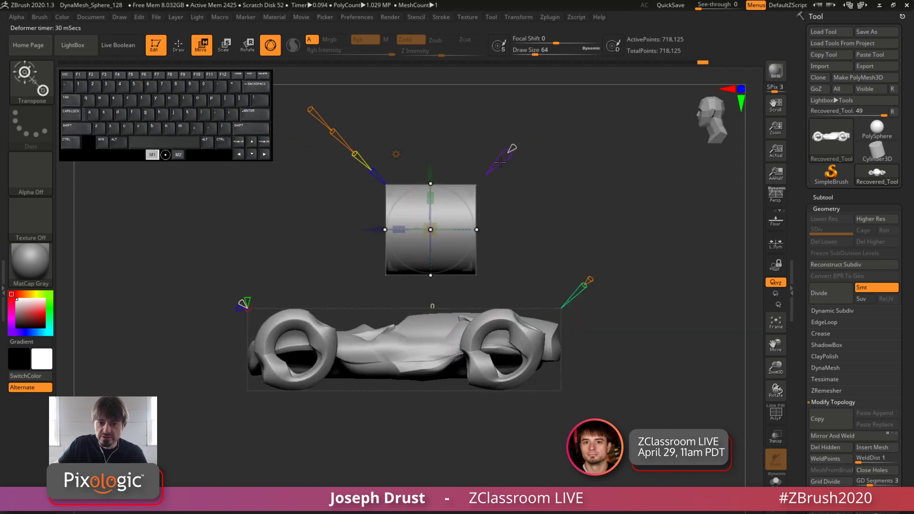
{"action": "left_click_drag", "start_coordinate": [493, 172], "coordinate": [589, 169]}
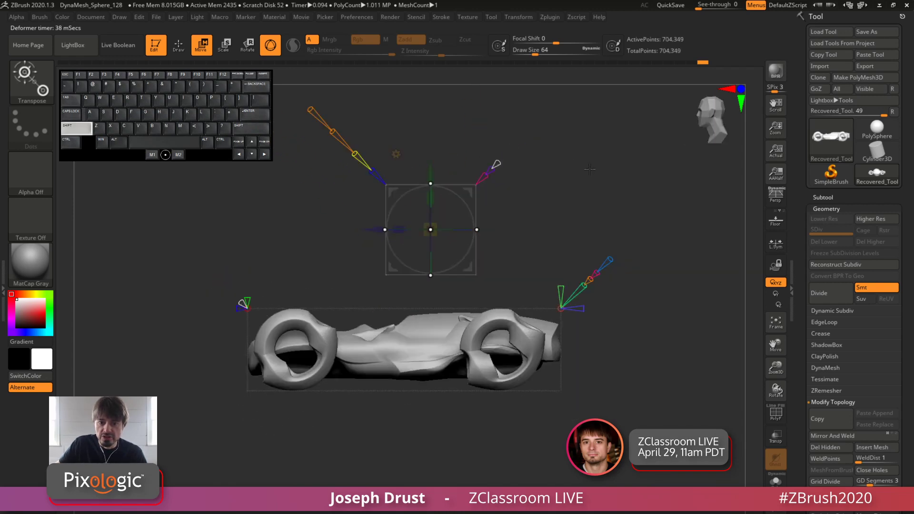
Move the primitive onto the upper part of the front wheel and shift it slightly outward from the body
{"action": "left_click_drag", "start_coordinate": [469, 195], "coordinate": [316, 270]}
{"action": "left_click_drag", "start_coordinate": [367, 191], "coordinate": [481, 181]}
{"action": "left_click_drag", "start_coordinate": [469, 238], "coordinate": [475, 277], "text": "alt"}
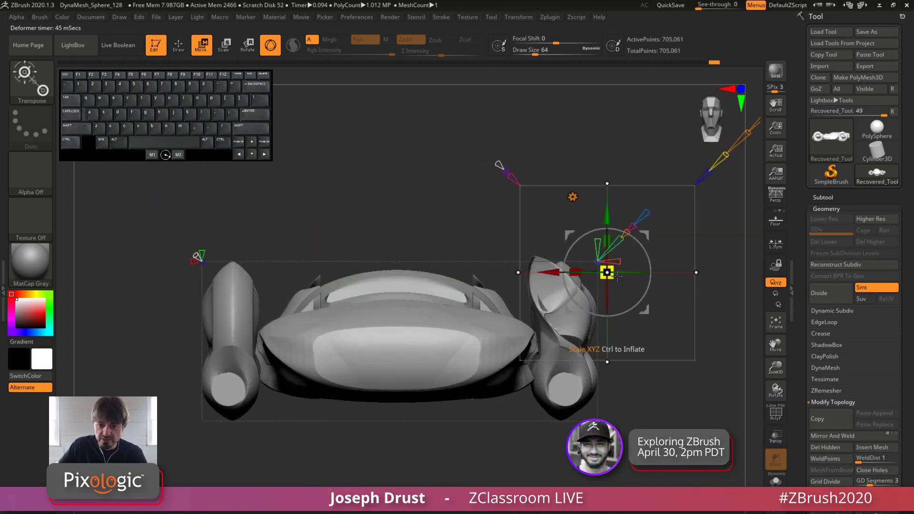
{"action": "left_click_drag", "start_coordinate": [545, 273], "coordinate": [571, 273]}
Lower the primitive onto the bottom half of the front wheel and scale it down slightly
{"action": "left_click_drag", "start_coordinate": [682, 393], "coordinate": [609, 399], "text": "shift"}
{"action": "left_click_drag", "start_coordinate": [357, 185], "coordinate": [353, 225], "text": "alt"}
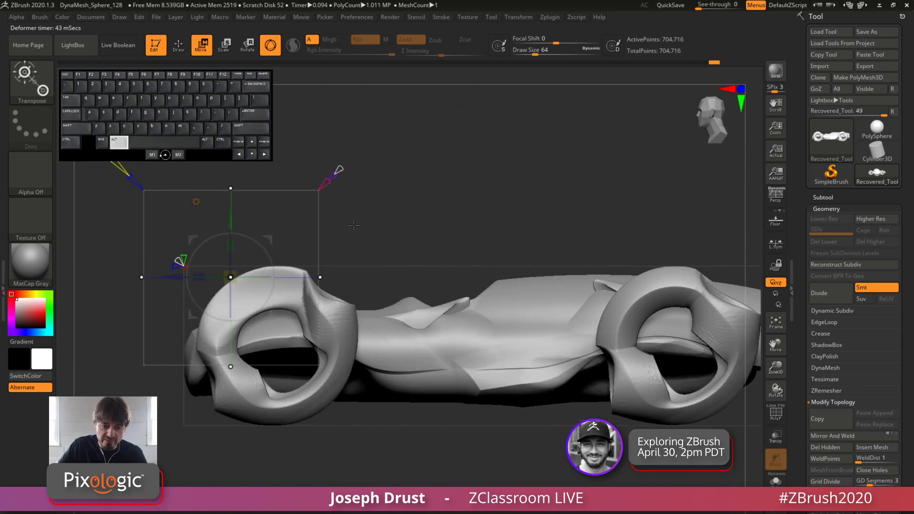
{"action": "left_click_drag", "start_coordinate": [277, 238], "coordinate": [280, 335]}
{"action": "mouse_move", "coordinate": [245, 370]}
{"action": "left_mouse_down"}
{"action": "mouse_move", "coordinate": [238, 381]}
{"action": "mouse_move", "coordinate": [252, 366]}
{"action": "left_mouse_up"}
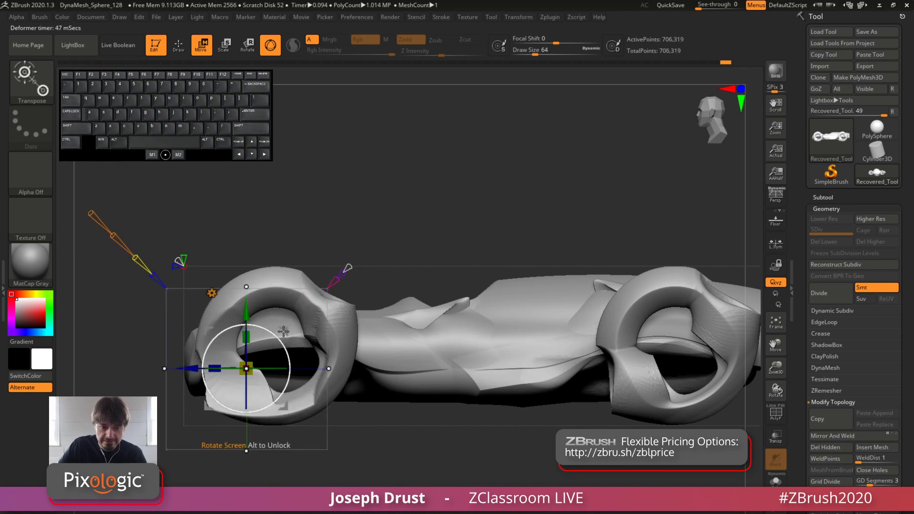
Move the primitive from the front wheel to the rear wheel and shift it sideways through the ring
{"action": "left_click_drag", "start_coordinate": [285, 330], "coordinate": [710, 302]}
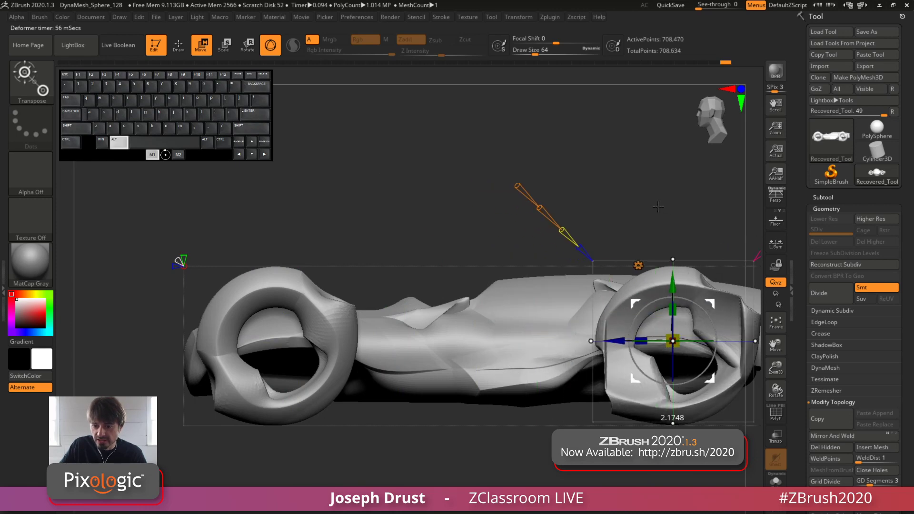
{"action": "left_click_drag", "start_coordinate": [659, 206], "coordinate": [590, 319], "text": "alt"}
{"action": "left_click_drag", "start_coordinate": [604, 201], "coordinate": [565, 196]}
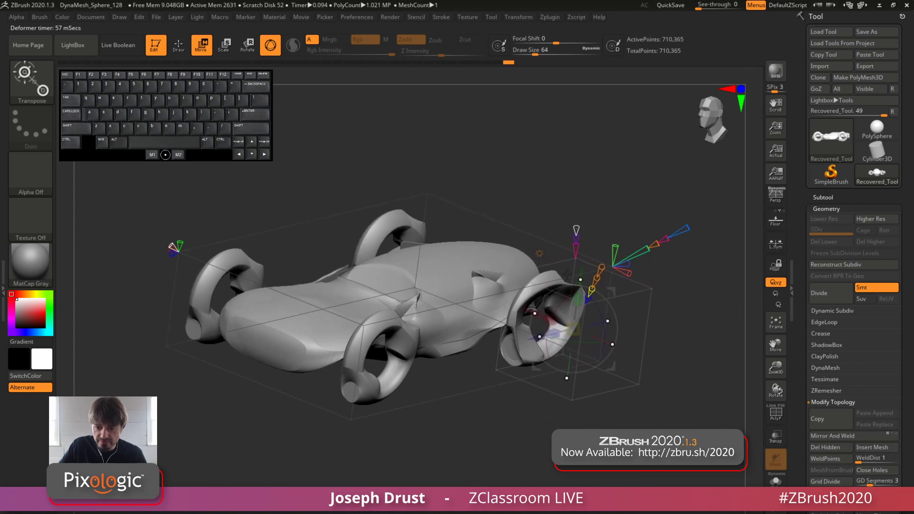
{"action": "left_click_drag", "start_coordinate": [528, 311], "coordinate": [492, 283]}
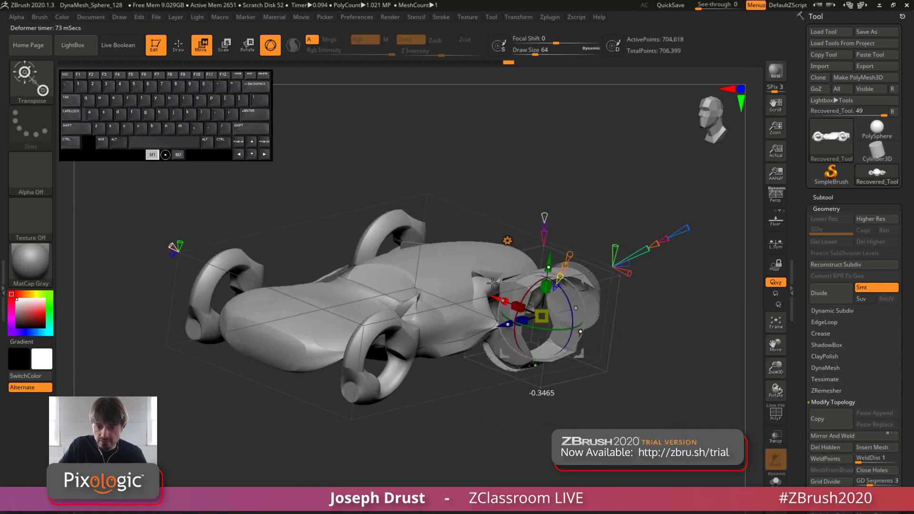
Shrink the primitive, raise it to the upper half of the rear wheel and shift it outward
{"action": "left_click_drag", "start_coordinate": [631, 213], "coordinate": [585, 229]}
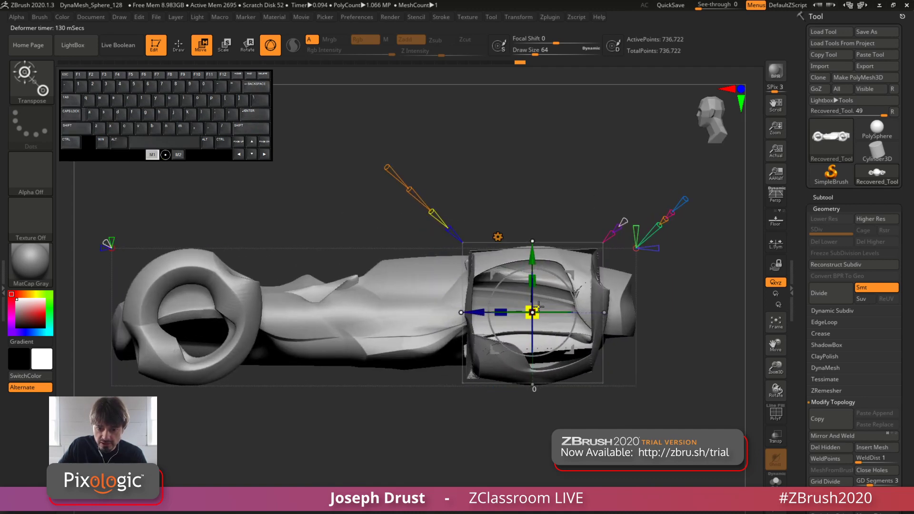
{"action": "left_click_drag", "start_coordinate": [538, 305], "coordinate": [531, 225]}
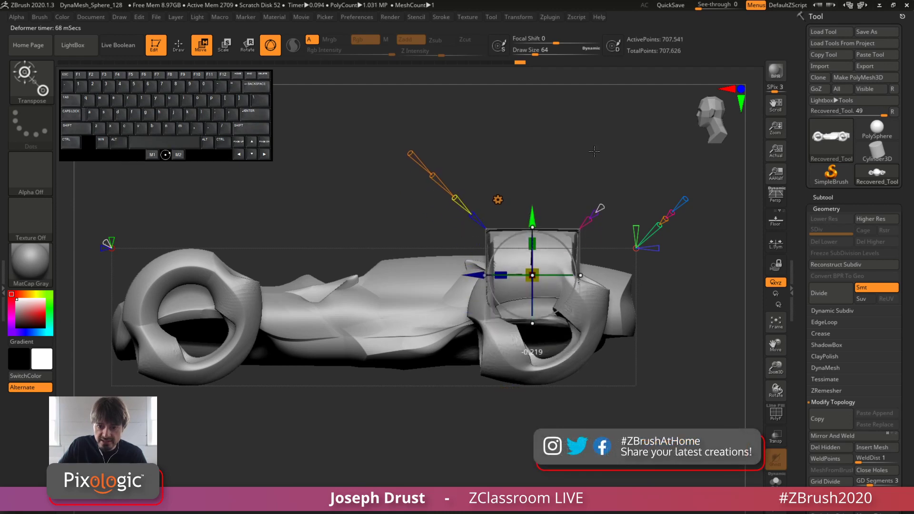
{"action": "left_click_drag", "start_coordinate": [594, 151], "coordinate": [450, 233]}
{"action": "left_click_drag", "start_coordinate": [452, 200], "coordinate": [498, 196]}
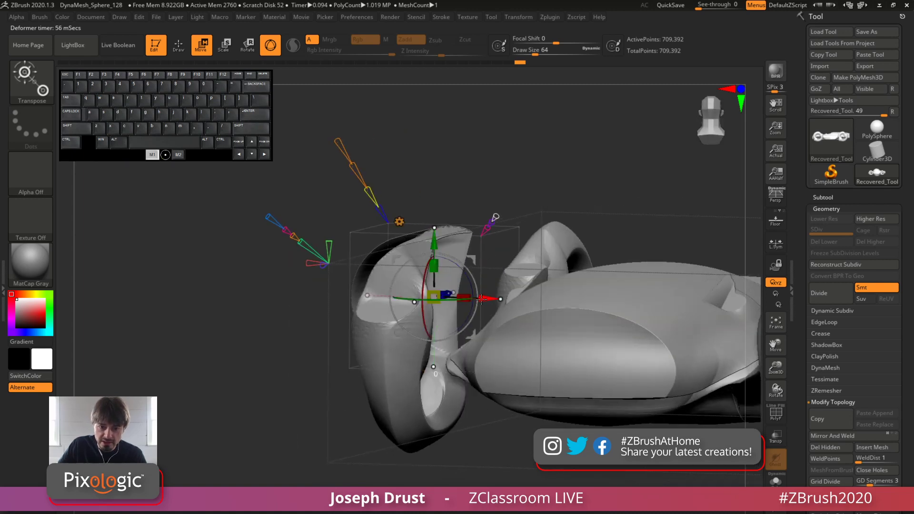
{"action": "left_click_drag", "start_coordinate": [482, 298], "coordinate": [448, 299]}
Rescale the primitive uniformly on the upper rear wheel and check the cut from the front and side
{"action": "mouse_move", "coordinate": [517, 157]}
{"action": "left_mouse_down"}
{"action": "mouse_move", "coordinate": [597, 141]}
{"action": "mouse_move", "coordinate": [510, 156]}
{"action": "mouse_move", "coordinate": [514, 147]}
{"action": "left_mouse_up"}
{"action": "left_click_drag", "start_coordinate": [514, 146], "coordinate": [549, 174], "text": "alt"}
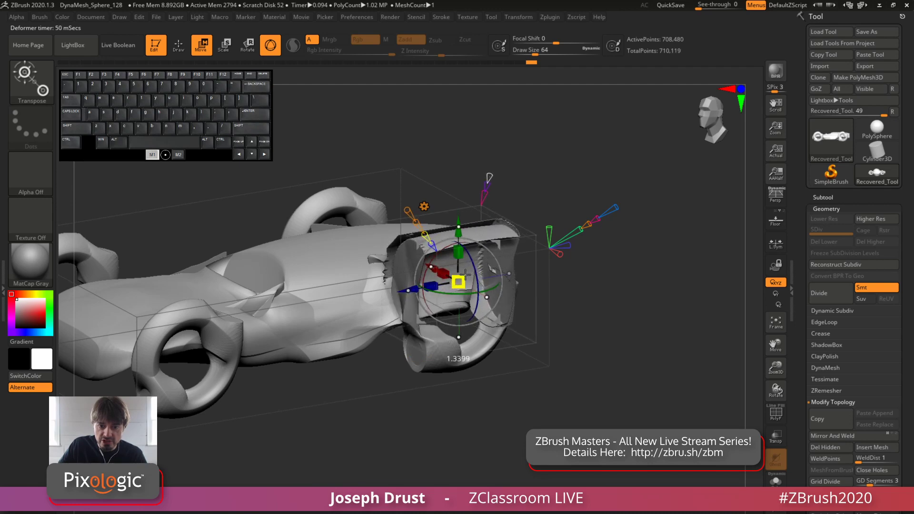
{"action": "left_click_drag", "start_coordinate": [463, 282], "coordinate": [465, 281]}
{"action": "left_click_drag", "start_coordinate": [571, 269], "coordinate": [627, 254]}
{"action": "left_click_drag", "start_coordinate": [627, 255], "coordinate": [652, 274]}
Turn on Double-sided display in the tool's Display Properties and view the rear wheel from the side
{"action": "scroll", "coordinate": [804, 378], "scroll_direction": "down", "scroll_amount": 10}
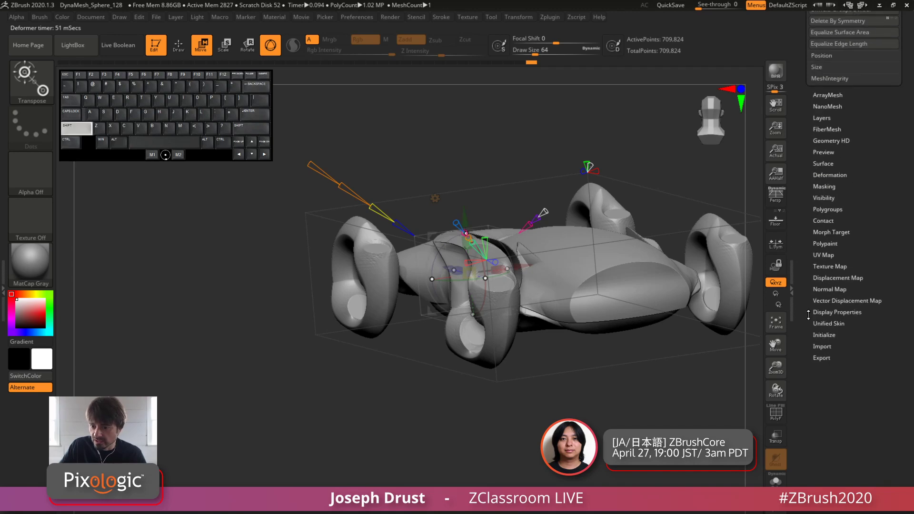
{"action": "left_click", "coordinate": [827, 312], "text": "shift"}
{"action": "left_click", "coordinate": [838, 347]}
{"action": "left_click_drag", "start_coordinate": [699, 386], "coordinate": [528, 360]}
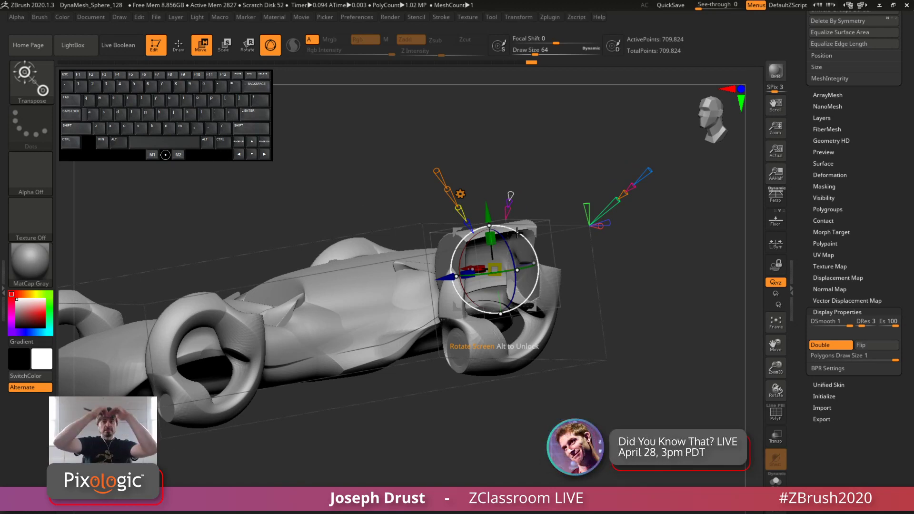
Move the primitive from the upper rear wheel to the lower half of the front wheel to cut its underside
{"action": "left_click_drag", "start_coordinate": [517, 232], "coordinate": [193, 342]}
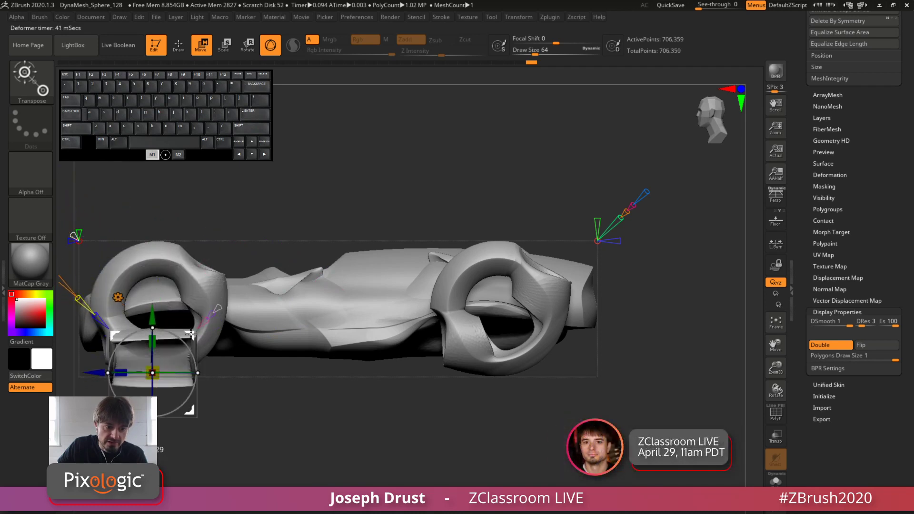
{"action": "left_click_drag", "start_coordinate": [332, 200], "coordinate": [432, 158], "text": "alt"}
{"action": "left_click_drag", "start_coordinate": [449, 159], "coordinate": [354, 336]}
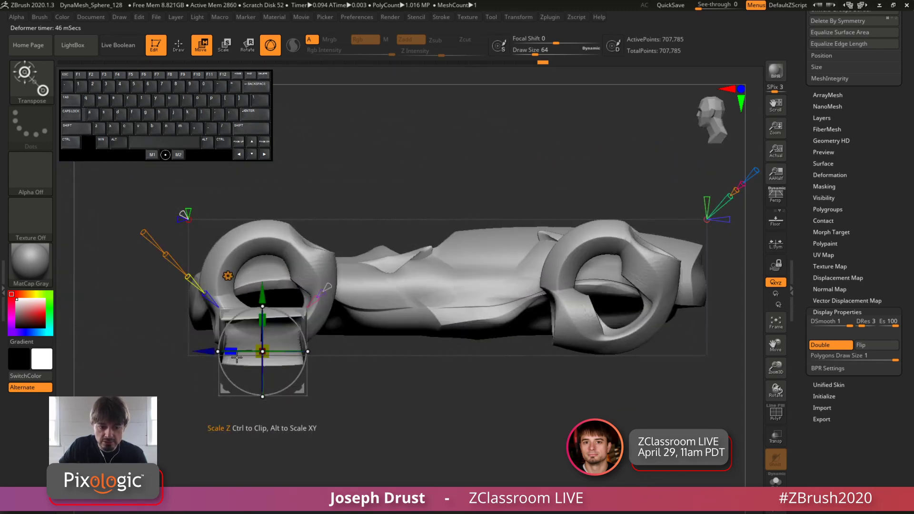
Move the primitive to the underside of the rear wheel and widen it along the car's length
{"action": "left_click_drag", "start_coordinate": [237, 358], "coordinate": [581, 365]}
{"action": "left_click_drag", "start_coordinate": [709, 415], "coordinate": [564, 360]}
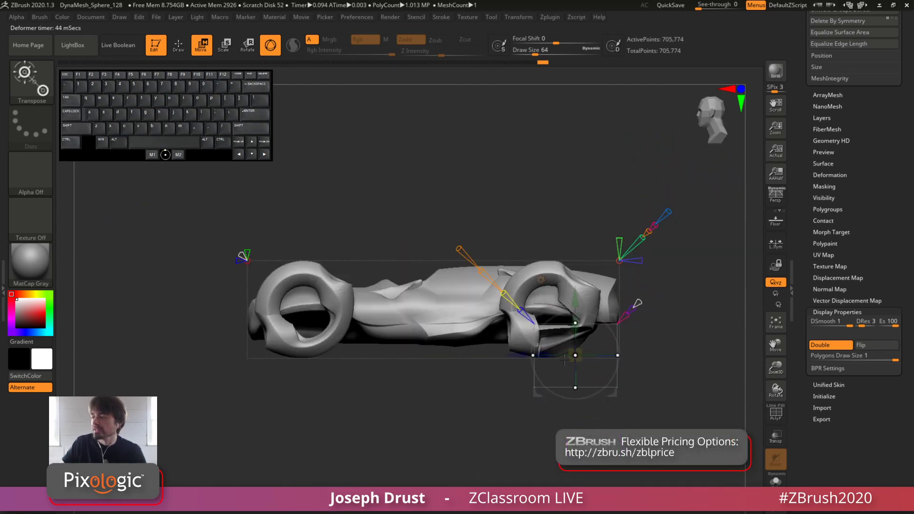
{"action": "left_click_drag", "start_coordinate": [547, 195], "coordinate": [577, 278], "text": "alt"}
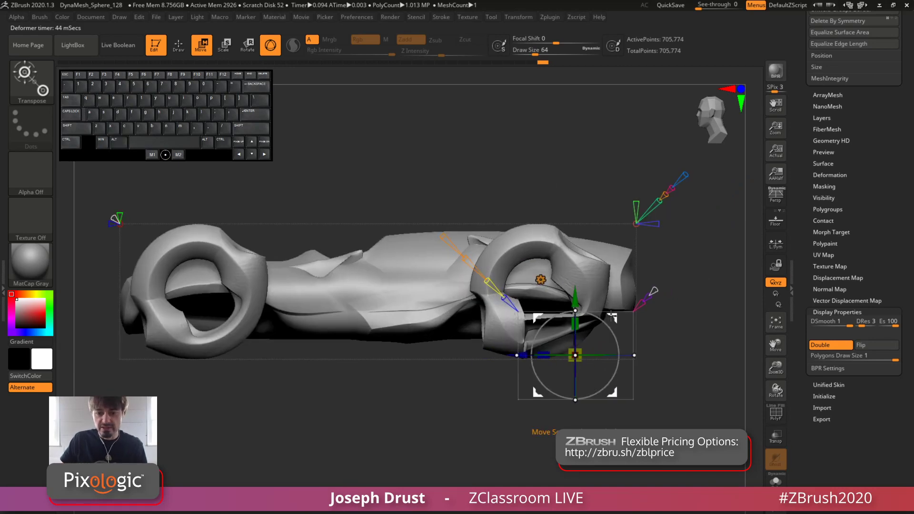
Try to carve a pocket into the body side between the cockpit and the rear wheel with the primitive
{"action": "left_click_drag", "start_coordinate": [611, 318], "coordinate": [457, 219]}
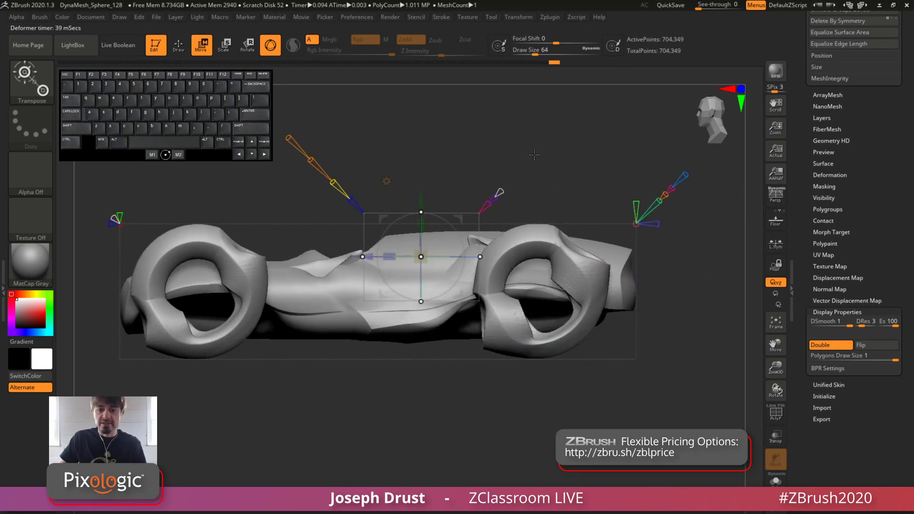
{"action": "left_click_drag", "start_coordinate": [534, 155], "coordinate": [404, 218]}
{"action": "left_click_drag", "start_coordinate": [372, 245], "coordinate": [298, 238]}
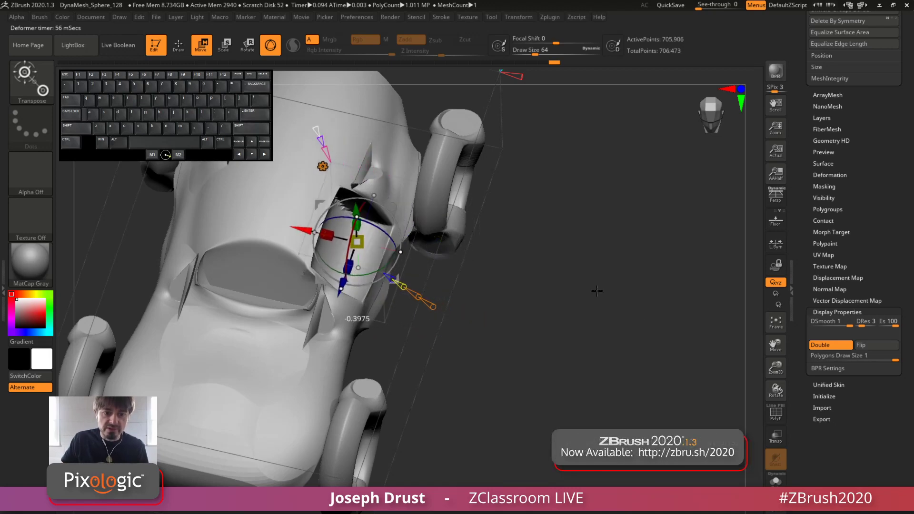
{"action": "left_click_drag", "start_coordinate": [509, 267], "coordinate": [340, 257]}
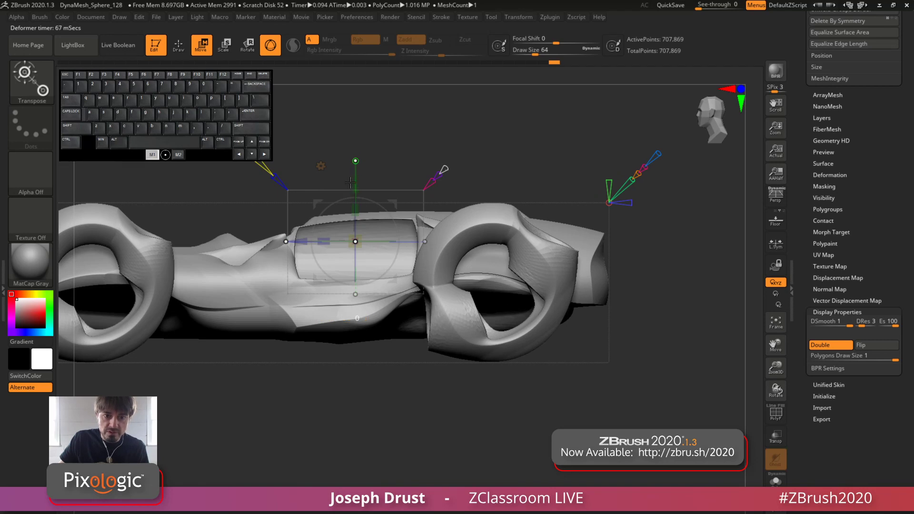
Raise the primitive on the body side, adjust its front extent lengthwise, and lift it clear above the car
{"action": "left_click_drag", "start_coordinate": [371, 167], "coordinate": [405, 177], "text": "alt"}
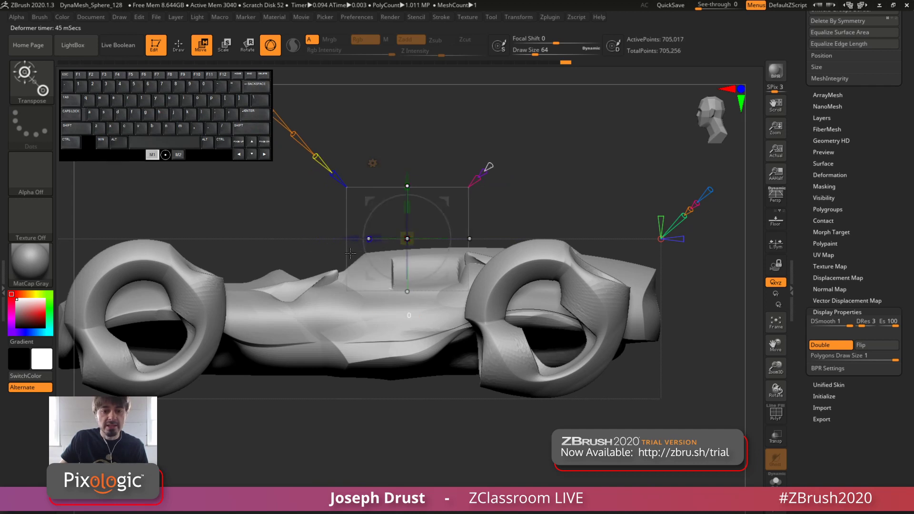
{"action": "left_click_drag", "start_coordinate": [350, 253], "coordinate": [380, 252]}
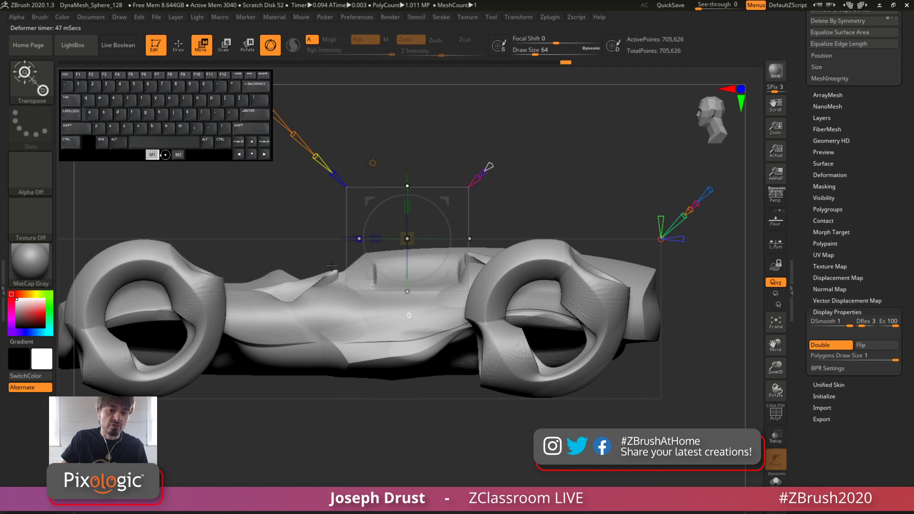
{"action": "left_click_drag", "start_coordinate": [406, 217], "coordinate": [429, 224], "text": "alt"}
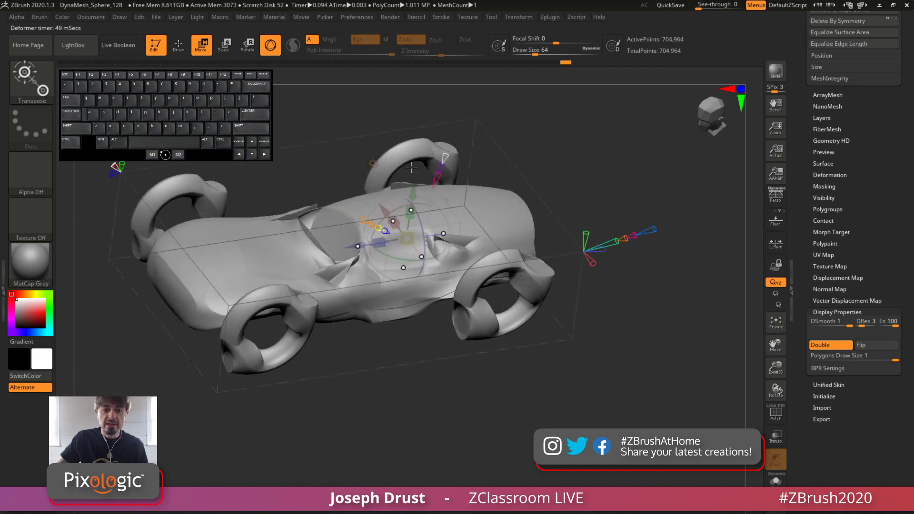
{"action": "left_click_drag", "start_coordinate": [411, 194], "coordinate": [418, 131]}
{"action": "left_click_drag", "start_coordinate": [666, 190], "coordinate": [680, 214], "text": "shift"}
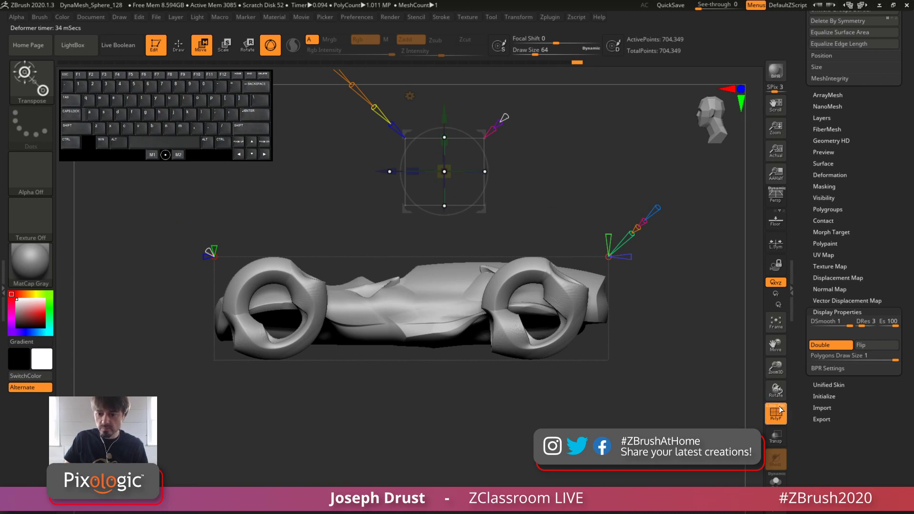
Show the polyframe colouring, examine the polygroups on the body and wheels, and hide it again
{"action": "left_click", "coordinate": [779, 407]}
{"action": "left_click_drag", "start_coordinate": [476, 233], "coordinate": [503, 267], "text": "alt"}
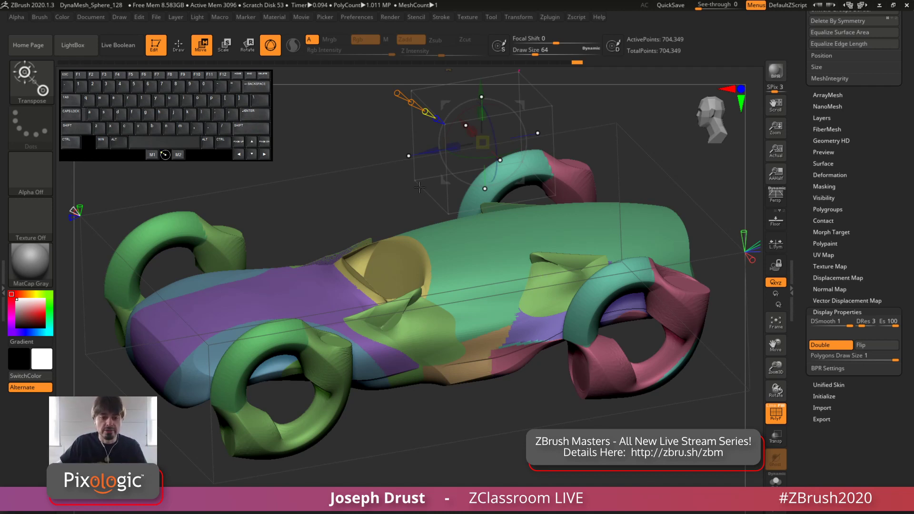
{"action": "left_click_drag", "start_coordinate": [367, 192], "coordinate": [338, 202]}
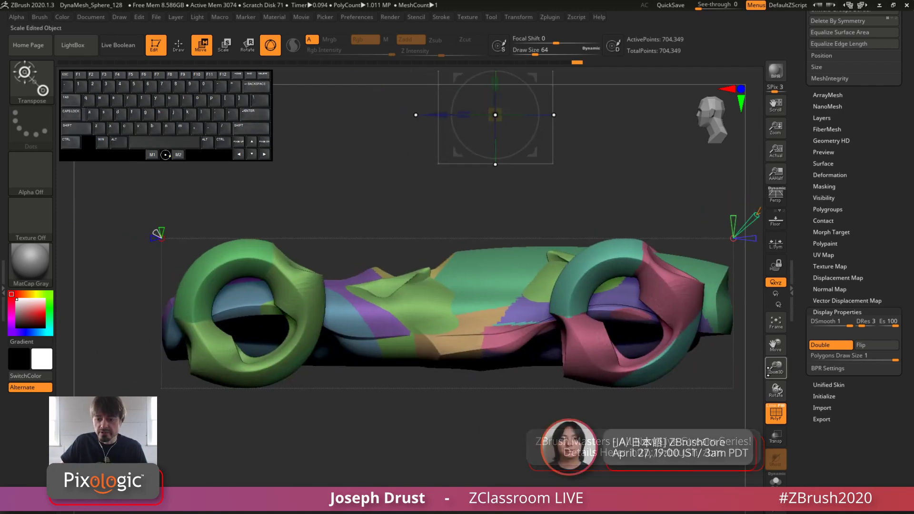
{"action": "left_click", "coordinate": [775, 412]}
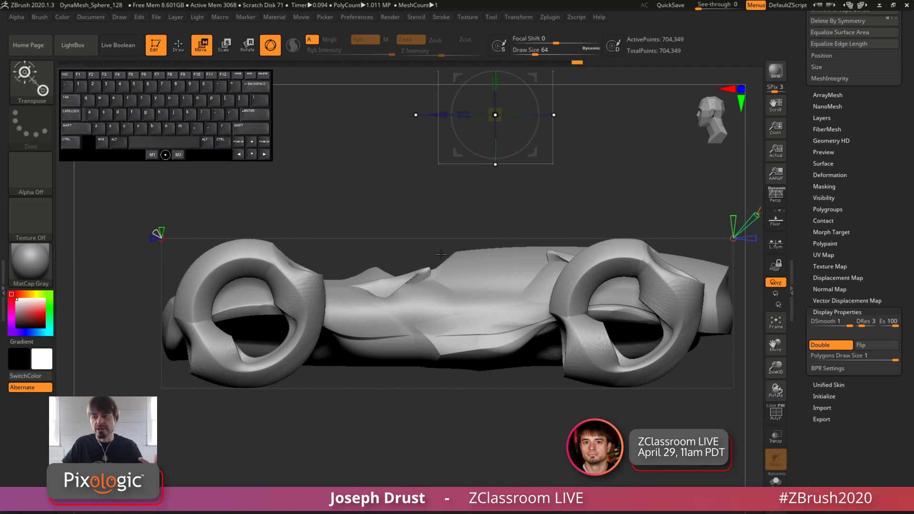
Move the primitive onto the tail and reposition it on the upper rear body beside the rear wheel
{"action": "left_click_drag", "start_coordinate": [589, 146], "coordinate": [544, 182], "text": "alt"}
{"action": "left_click_drag", "start_coordinate": [488, 110], "coordinate": [656, 252]}
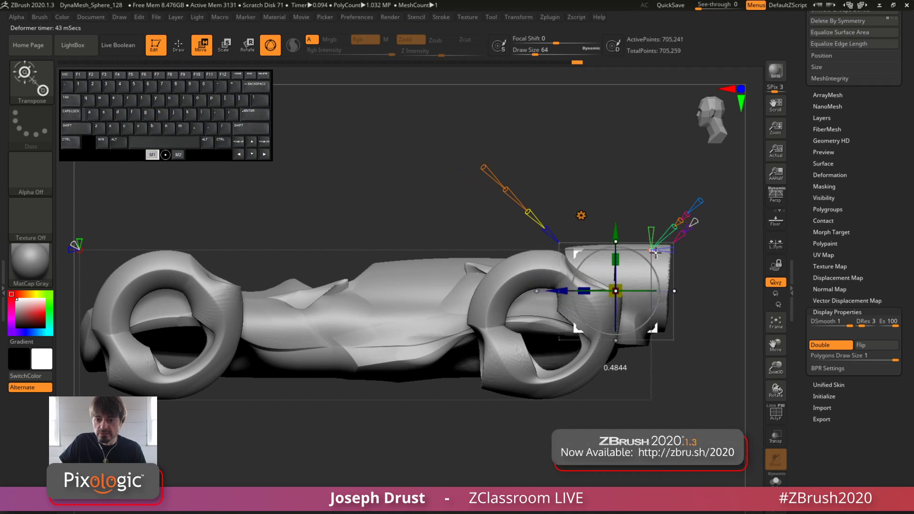
{"action": "left_click_drag", "start_coordinate": [564, 230], "coordinate": [603, 229]}
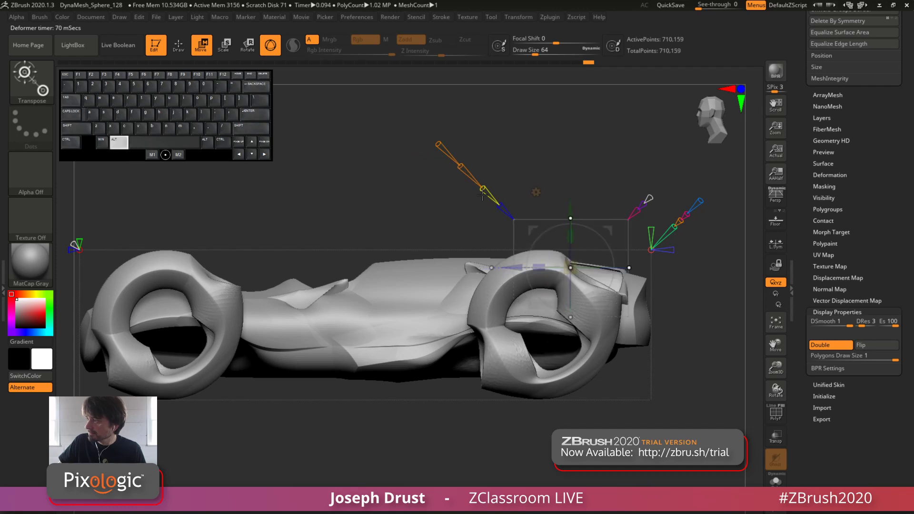
{"action": "left_click_drag", "start_coordinate": [422, 196], "coordinate": [518, 226]}
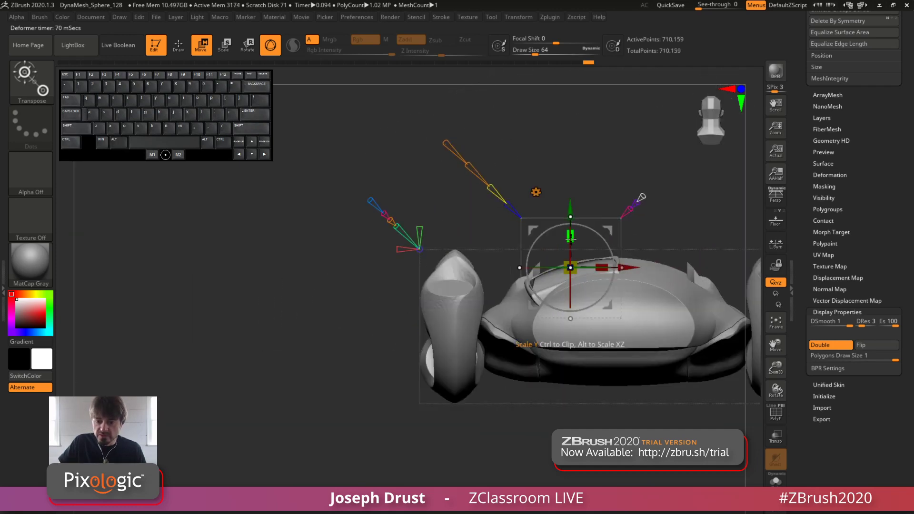
Adjust the primitive vertically and position it off-centre on the rear deck to carve a rectangular pocket
{"action": "left_click_drag", "start_coordinate": [602, 166], "coordinate": [570, 202]}
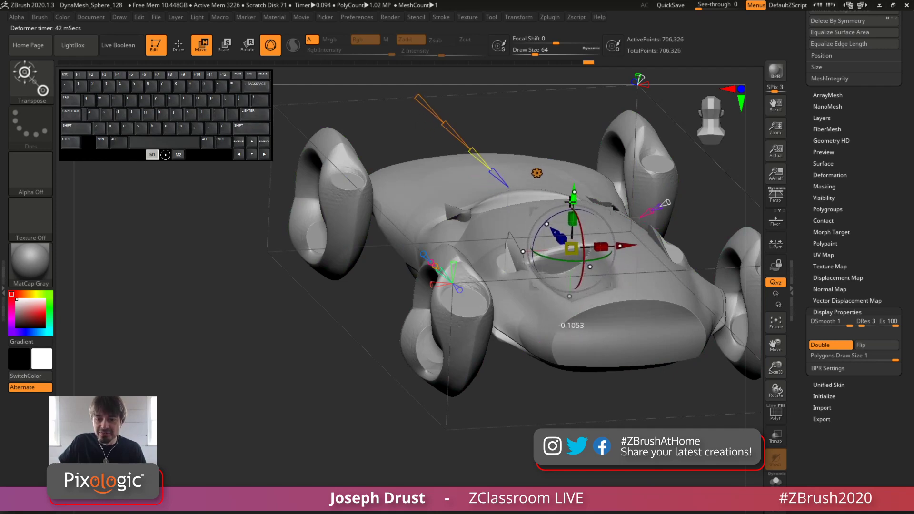
{"action": "left_click_drag", "start_coordinate": [583, 421], "coordinate": [652, 419], "text": "shift"}
{"action": "left_click_drag", "start_coordinate": [652, 381], "coordinate": [559, 341], "text": "shift"}
{"action": "left_click_drag", "start_coordinate": [542, 299], "coordinate": [549, 297]}
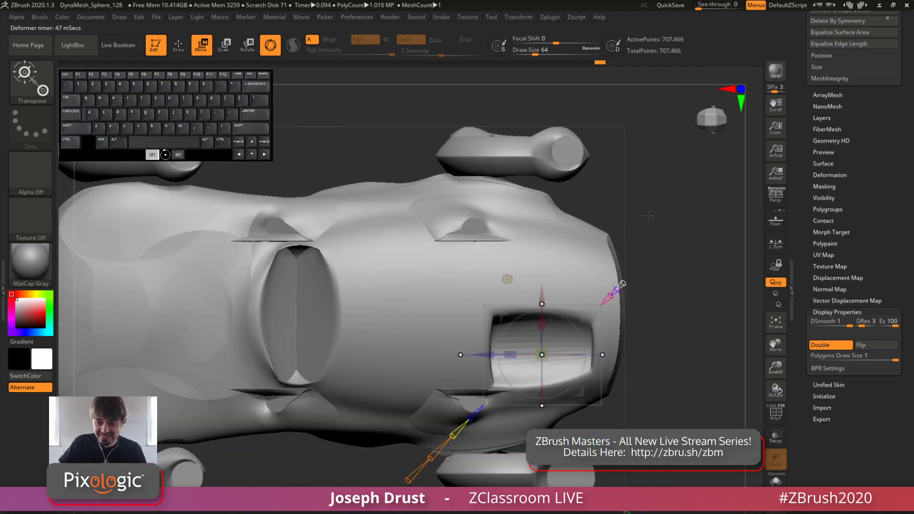
Toggle the polyframe colouring on and off to examine the polygroup of the rear-deck pocket
{"action": "left_click_drag", "start_coordinate": [648, 216], "coordinate": [644, 167], "text": "alt"}
{"action": "left_click_drag", "start_coordinate": [643, 190], "coordinate": [442, 151]}
{"action": "key", "text": "shift+f"}
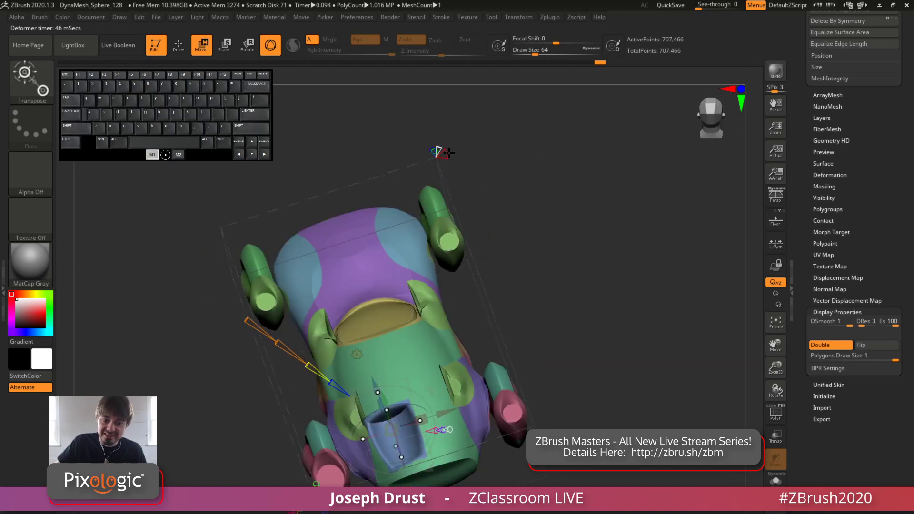
{"action": "key", "text": "shift+f"}
Narrow the paired rear-deck pockets across the car's width and adjust the deformer cone at the car's bounding-box corner
{"action": "left_click_drag", "start_coordinate": [435, 147], "coordinate": [427, 302]}
{"action": "left_click_drag", "start_coordinate": [620, 214], "coordinate": [596, 159]}
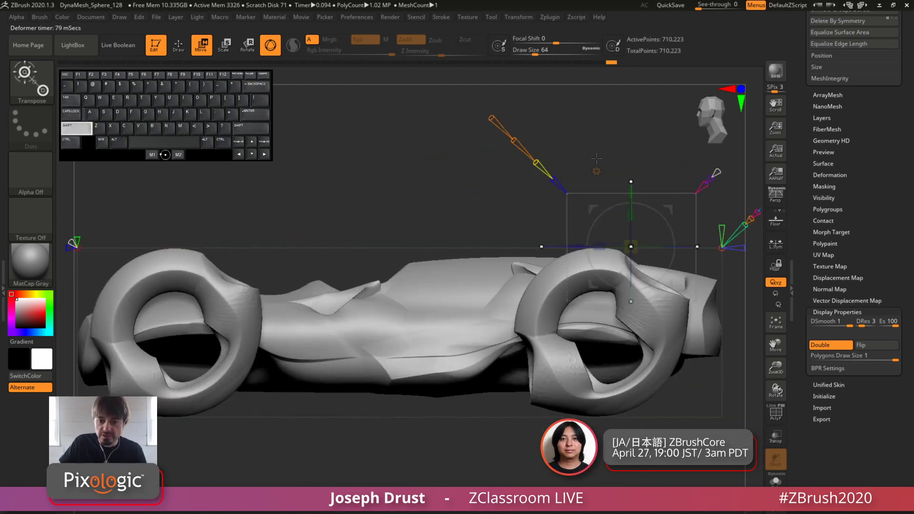
{"action": "left_click_drag", "start_coordinate": [469, 167], "coordinate": [561, 299]}
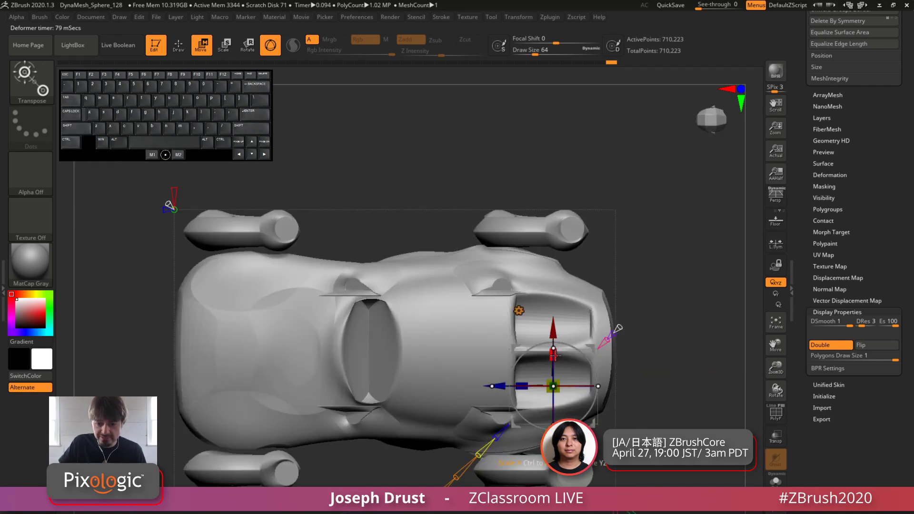
{"action": "mouse_move", "coordinate": [555, 355]}
{"action": "left_mouse_down"}
{"action": "mouse_move", "coordinate": [556, 374]}
{"action": "mouse_move", "coordinate": [556, 365]}
{"action": "left_mouse_up"}
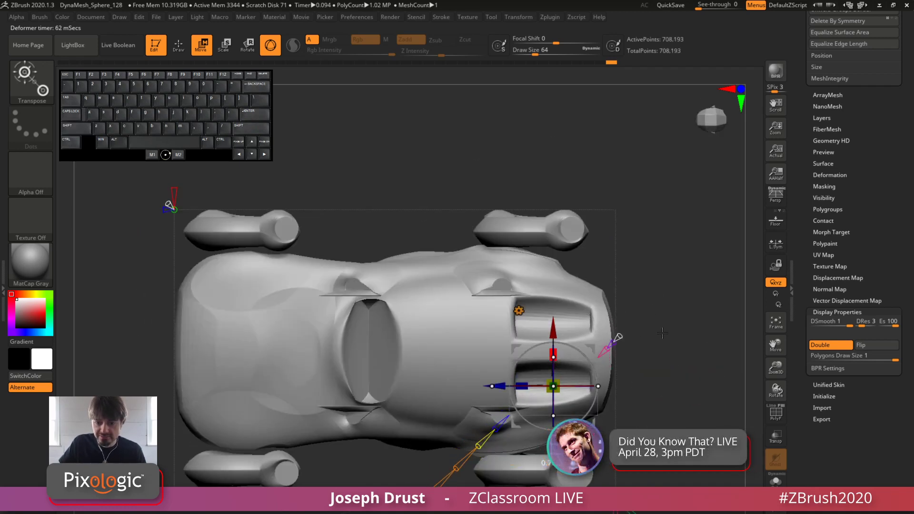
{"action": "left_click_drag", "start_coordinate": [662, 333], "coordinate": [642, 271], "text": "alt"}
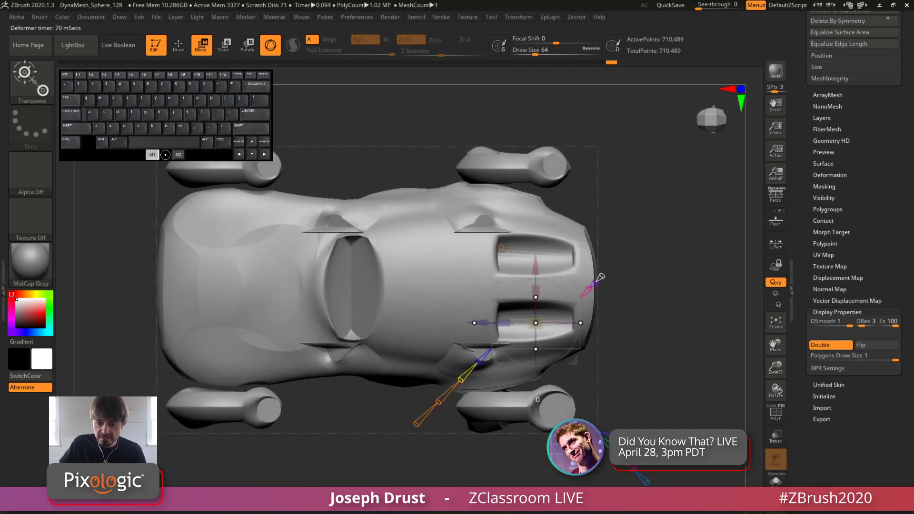
{"action": "left_click_drag", "start_coordinate": [627, 463], "coordinate": [629, 467]}
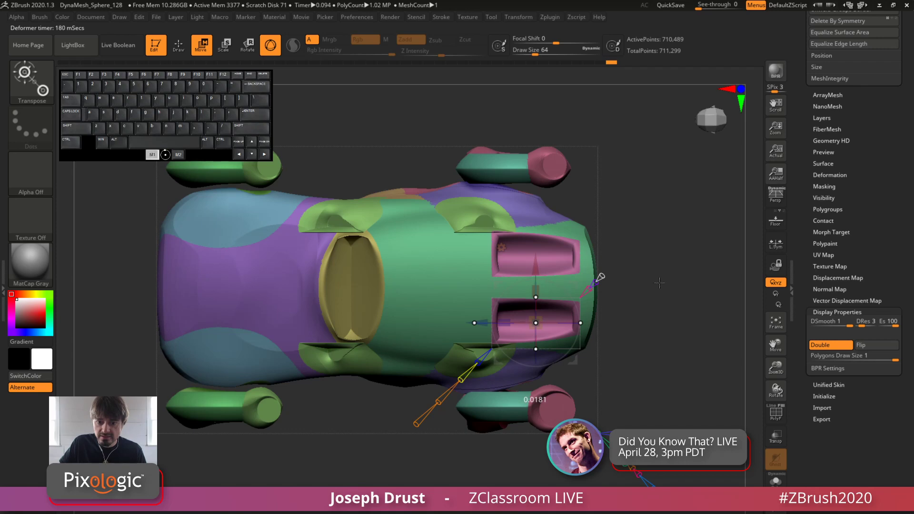
Move the primitive from the rear deck to the front hood and slide it forward about 0.51 toward the nose
{"action": "left_click_drag", "start_coordinate": [659, 283], "coordinate": [567, 185]}
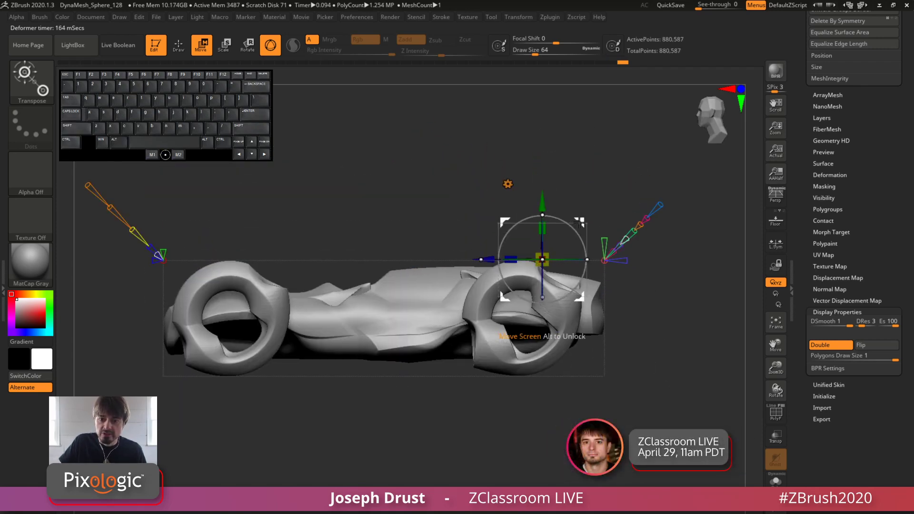
{"action": "left_click_drag", "start_coordinate": [445, 195], "coordinate": [610, 273]}
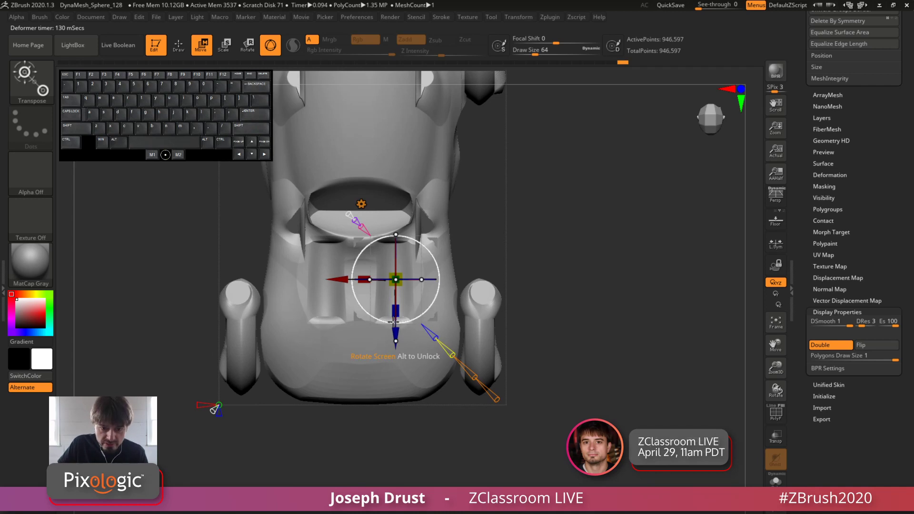
{"action": "left_click_drag", "start_coordinate": [393, 321], "coordinate": [404, 399]}
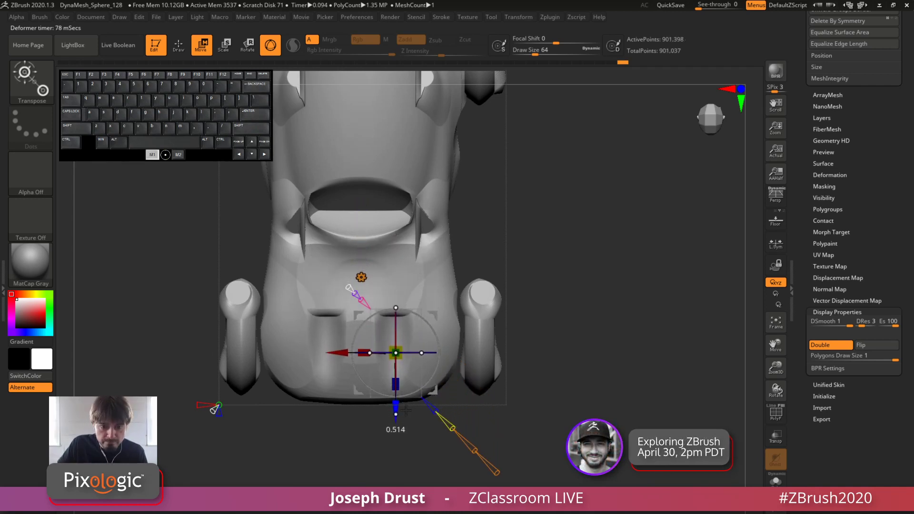
{"action": "left_click_drag", "start_coordinate": [626, 296], "coordinate": [624, 196]}
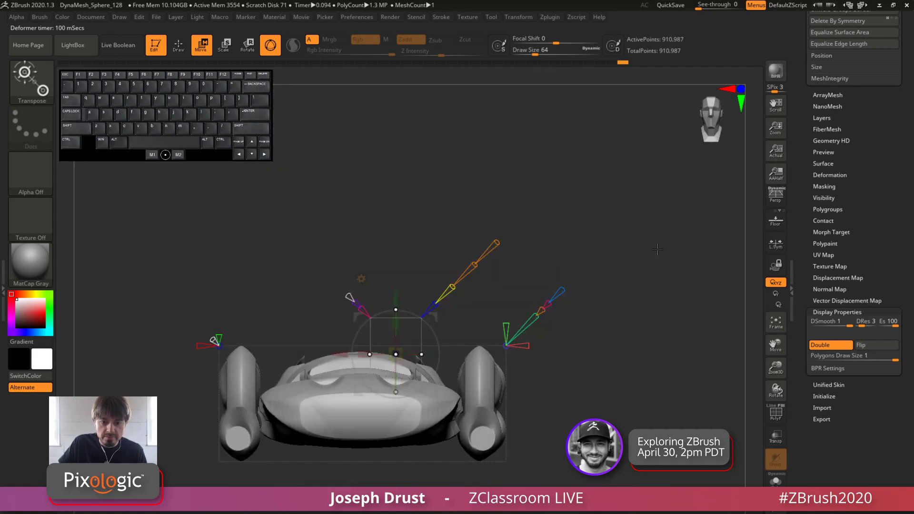
Scale the hood primitive to about 1.12 across its width and stretch it lengthwise to about 2.22
{"action": "left_click_drag", "start_coordinate": [654, 279], "coordinate": [544, 334]}
{"action": "left_click_drag", "start_coordinate": [607, 320], "coordinate": [471, 204]}
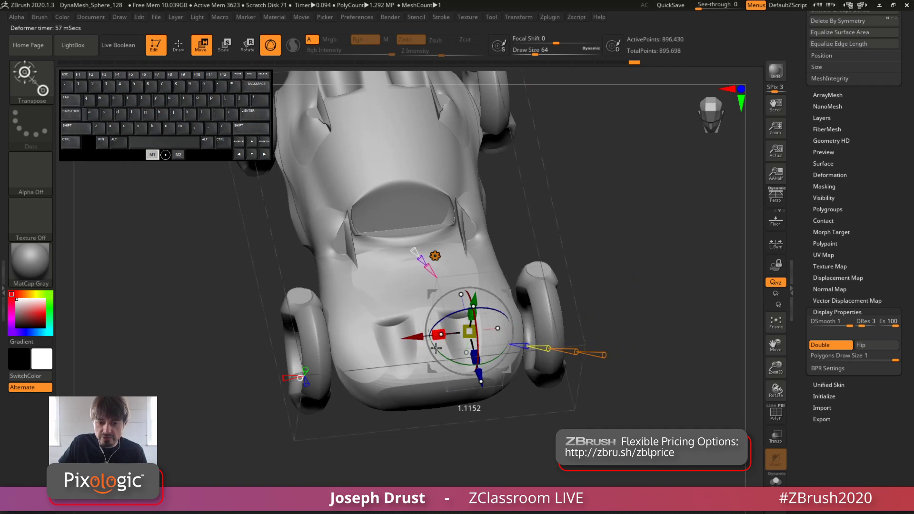
{"action": "left_click_drag", "start_coordinate": [474, 358], "coordinate": [486, 393]}
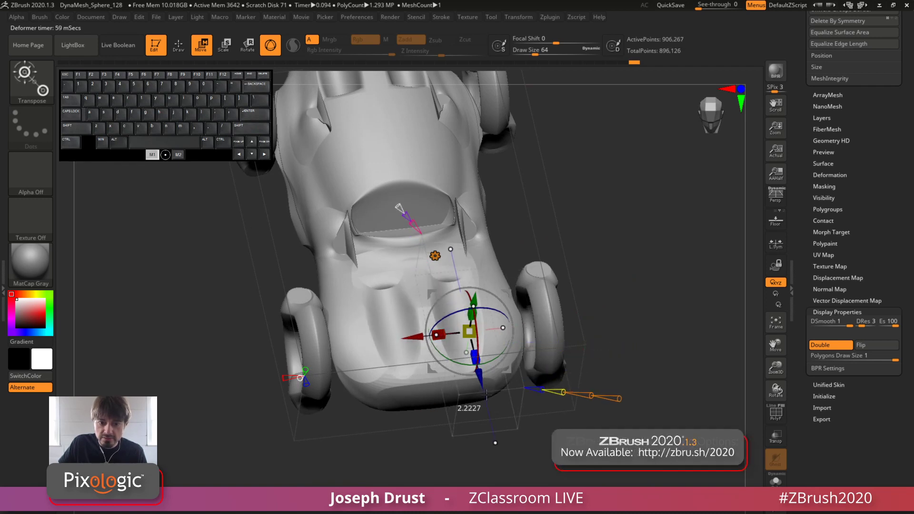
Move the primitive ahead of the nose and adjust its sideways spacing to carve a pair of front intakes
{"action": "left_click_drag", "start_coordinate": [612, 277], "coordinate": [523, 243]}
{"action": "left_click_drag", "start_coordinate": [426, 291], "coordinate": [293, 326]}
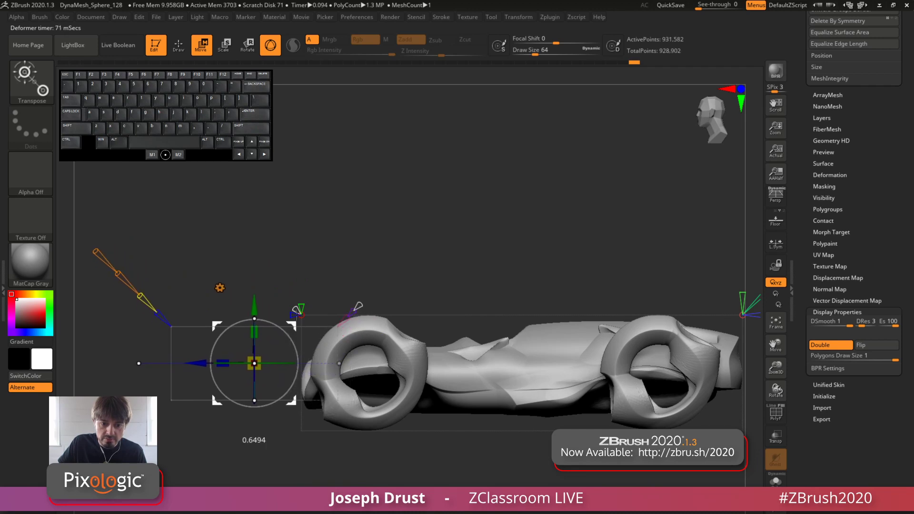
{"action": "right_click_drag", "start_coordinate": [296, 327], "coordinate": [524, 354]}
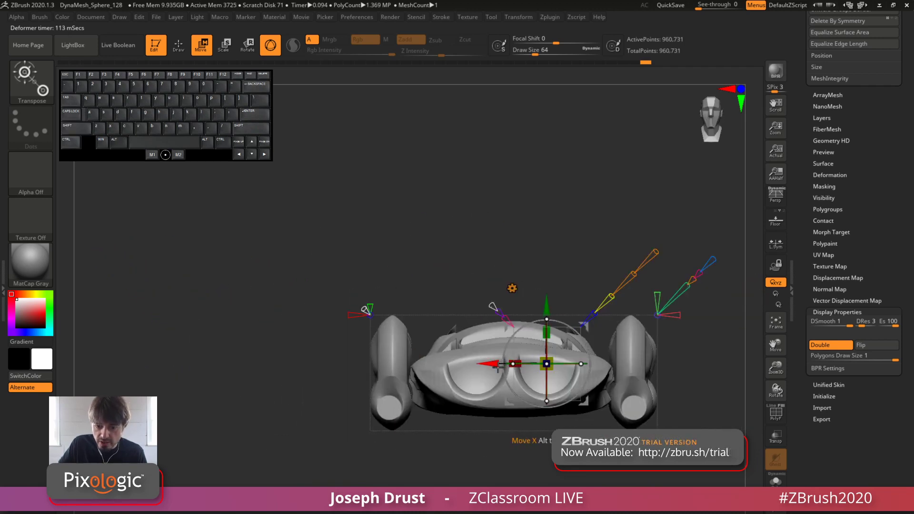
{"action": "left_click_drag", "start_coordinate": [483, 363], "coordinate": [534, 355]}
Accept the Project Primitive deformation on the car, keeping the carved nose intakes
{"action": "left_click_drag", "start_coordinate": [666, 221], "coordinate": [462, 219]}
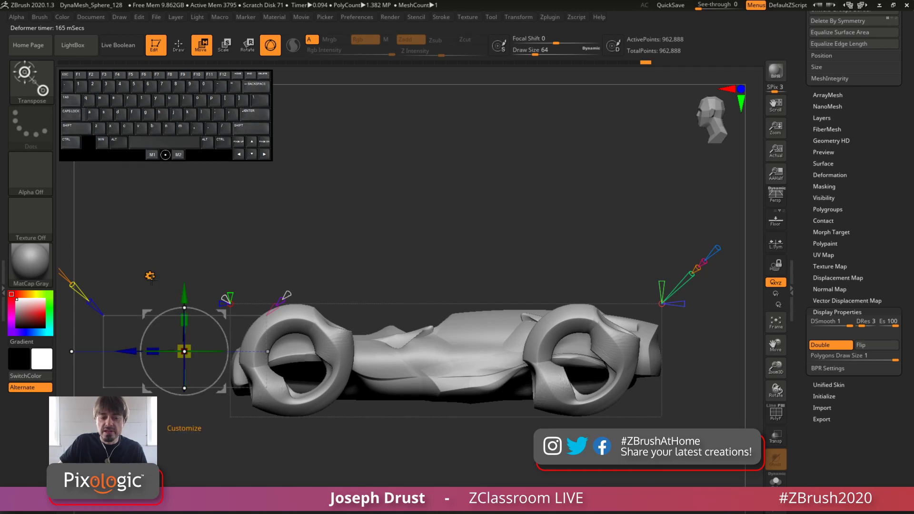
{"action": "left_click_drag", "start_coordinate": [338, 212], "coordinate": [368, 190]}
{"action": "left_click", "coordinate": [182, 253]}
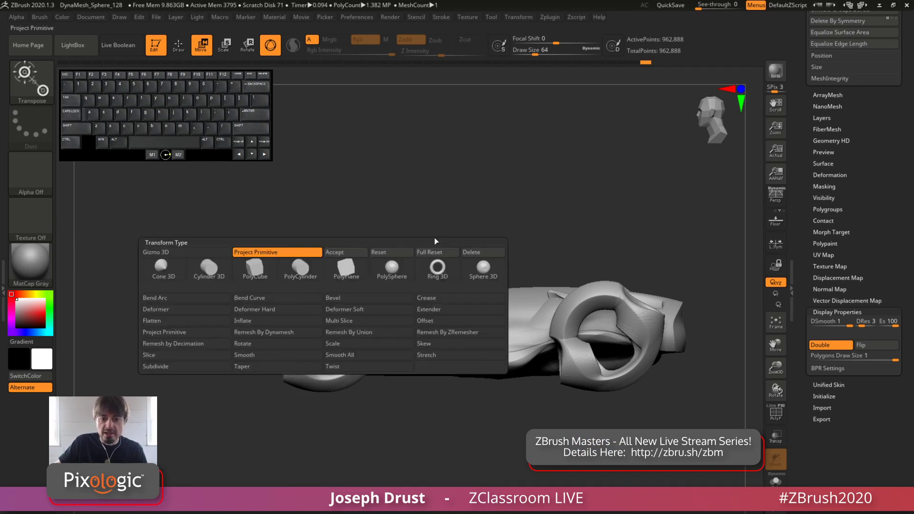
{"action": "left_click", "coordinate": [345, 254]}
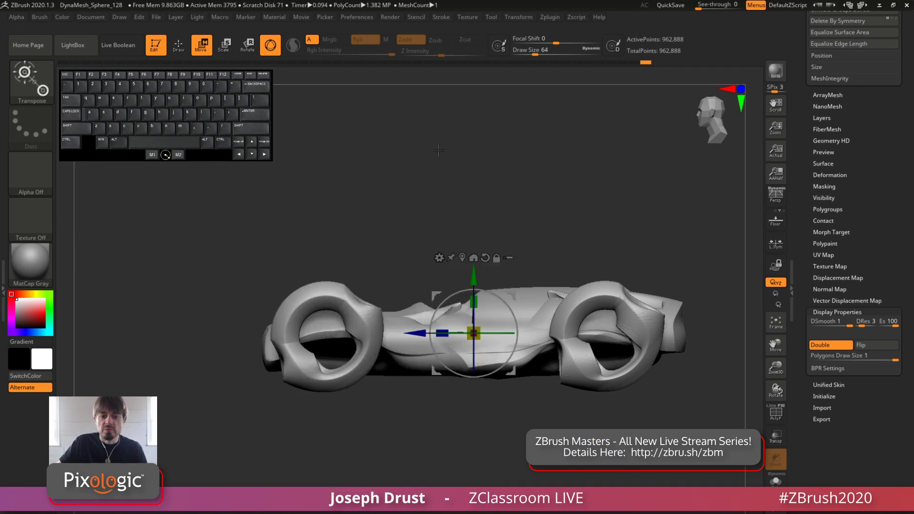
Apply the Deformer cage to the whole car, viewed straight from above
{"action": "left_click_drag", "start_coordinate": [439, 150], "coordinate": [502, 281]}
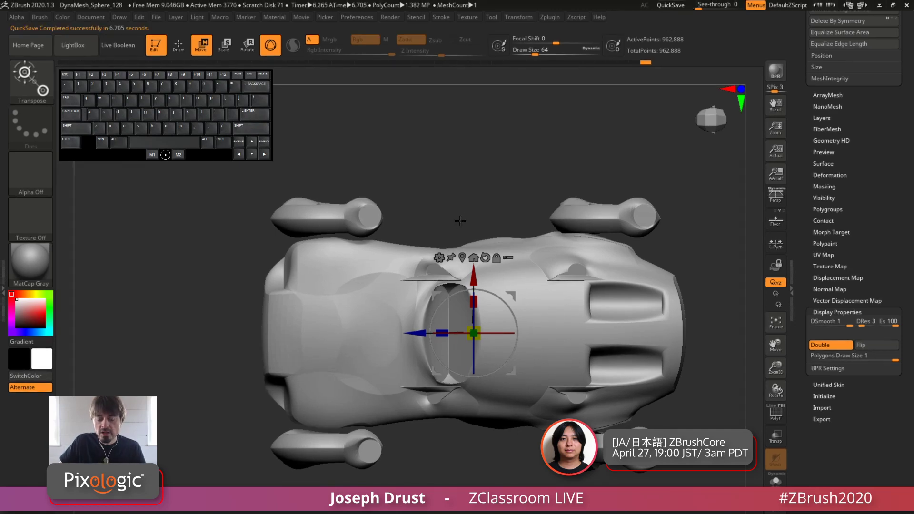
{"action": "left_click_drag", "start_coordinate": [448, 224], "coordinate": [455, 204], "text": "shift"}
{"action": "left_click_drag", "start_coordinate": [465, 169], "coordinate": [427, 152], "text": "alt"}
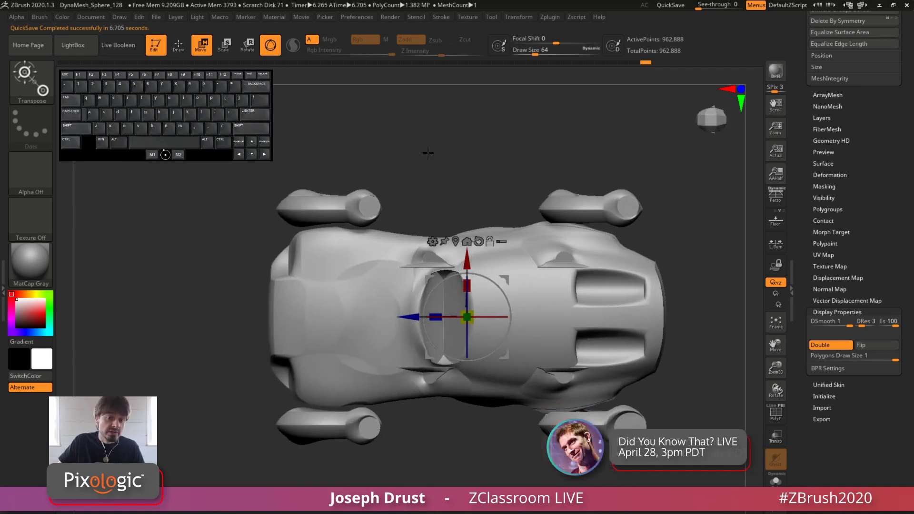
{"action": "left_click", "coordinate": [431, 241]}
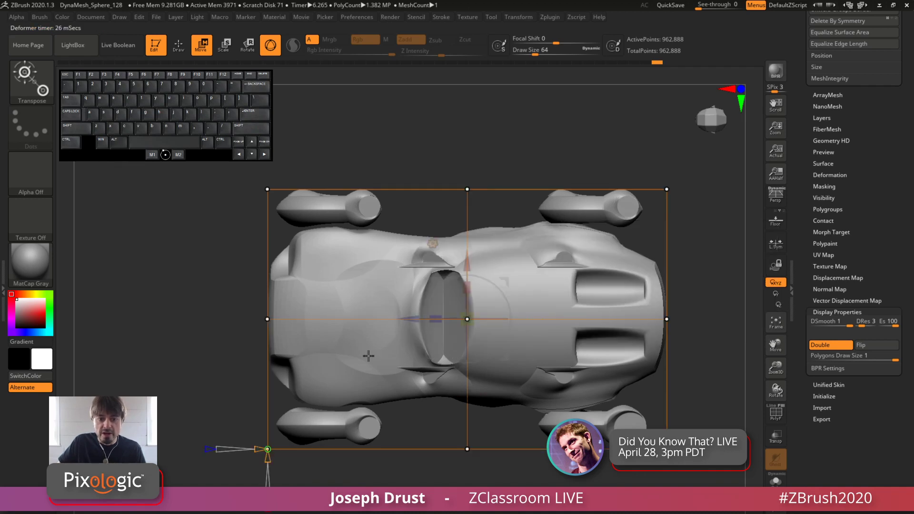
Select the cage points at the nose end and scale them inward across the width to taper the car's front
{"action": "key", "text": "ctrl+alt"}
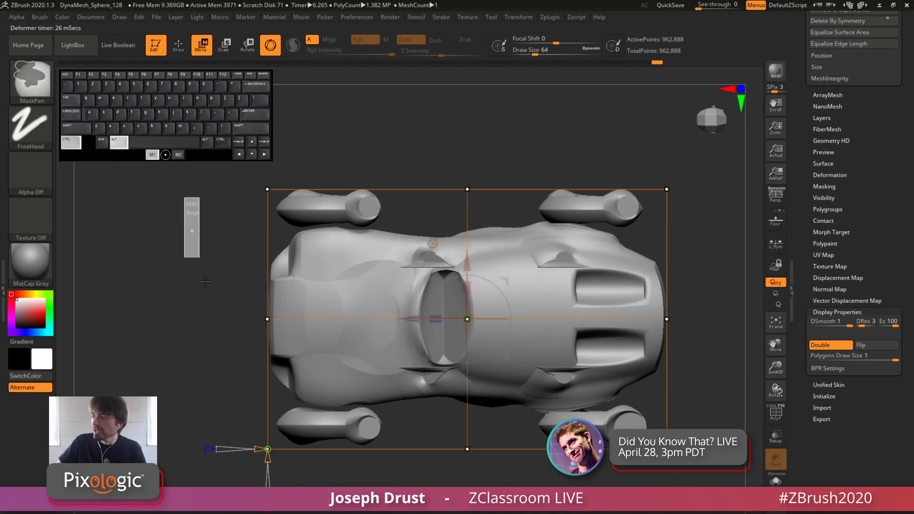
{"action": "mouse_move", "coordinate": [213, 195]}
{"action": "left_mouse_down", "text": "ctrl+alt"}
{"action": "mouse_move", "coordinate": [327, 469]}
{"action": "mouse_move", "coordinate": [301, 467]}
{"action": "left_mouse_up", "text": "ctrl+alt"}
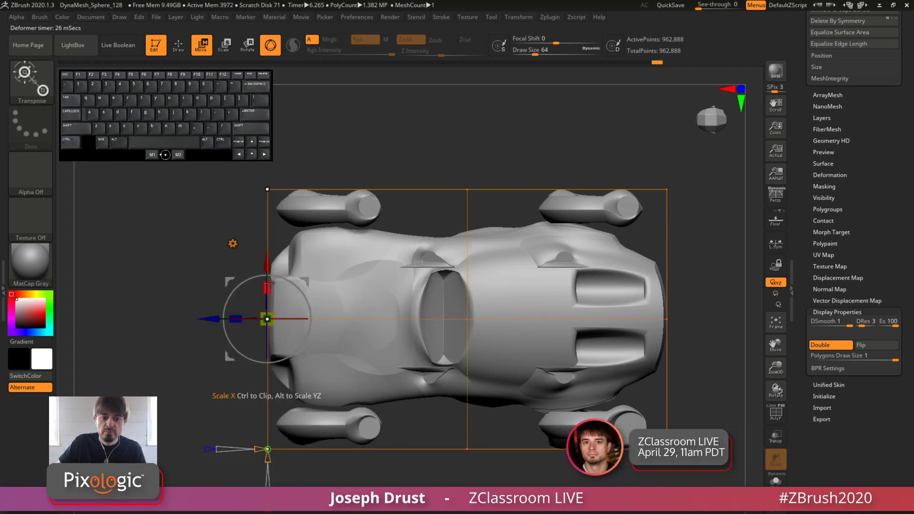
{"action": "left_click_drag", "start_coordinate": [270, 286], "coordinate": [278, 331]}
Select the cage's middle column of points and scale it across the car's width to about 0.84
{"action": "left_click_drag", "start_coordinate": [471, 439], "coordinate": [356, 384]}
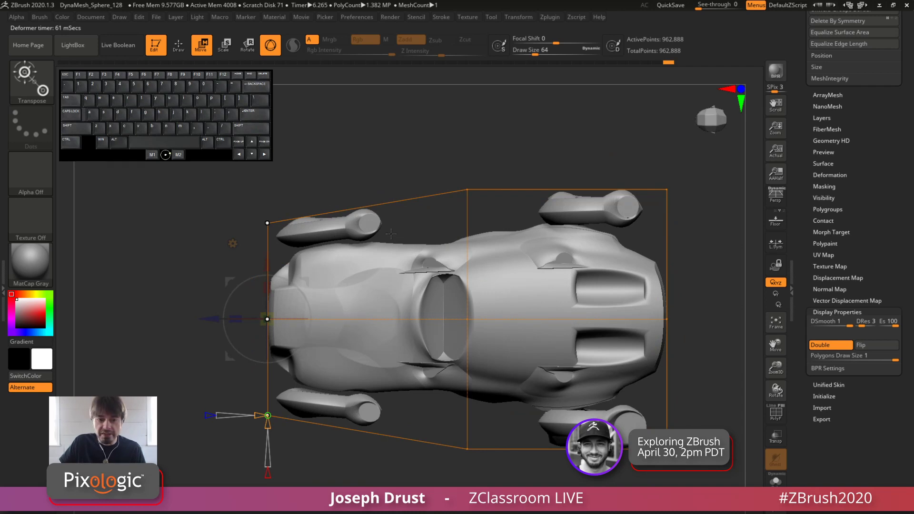
{"action": "left_click_drag", "start_coordinate": [445, 127], "coordinate": [485, 486], "text": "ctrl"}
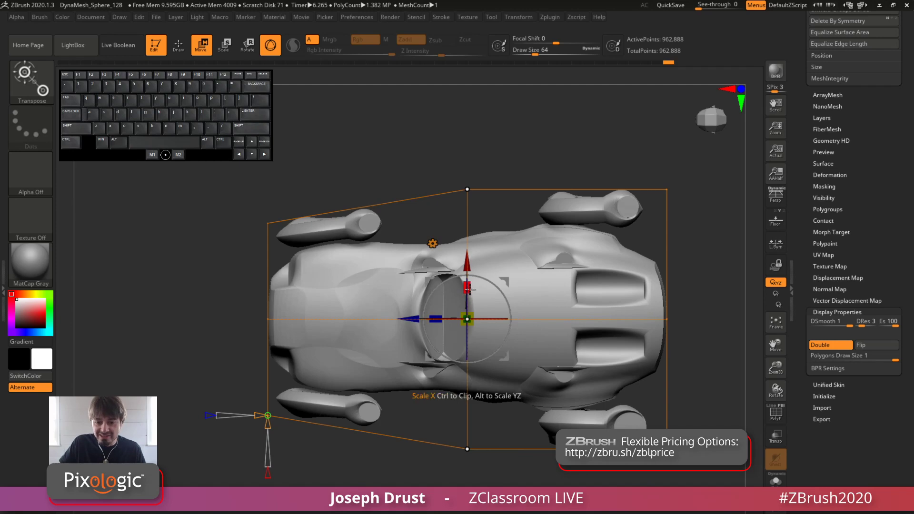
{"action": "left_click_drag", "start_coordinate": [467, 319], "coordinate": [474, 305]}
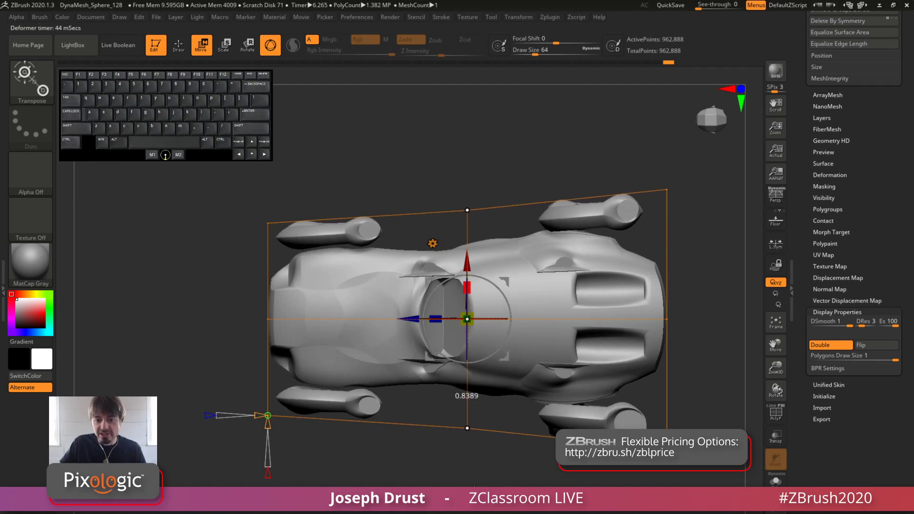
Accept the Deformer changes on the car and return to Draw mode
{"action": "left_click_drag", "start_coordinate": [495, 480], "coordinate": [496, 420]}
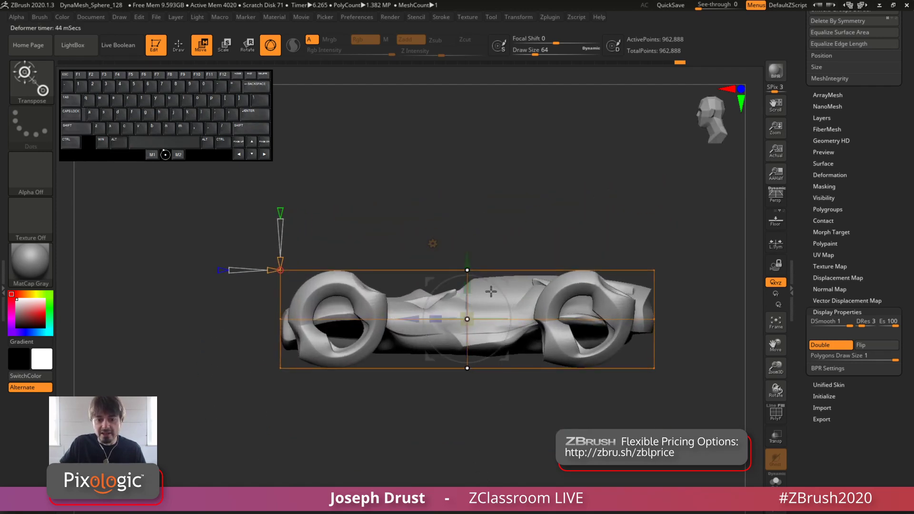
{"action": "left_click", "coordinate": [432, 244]}
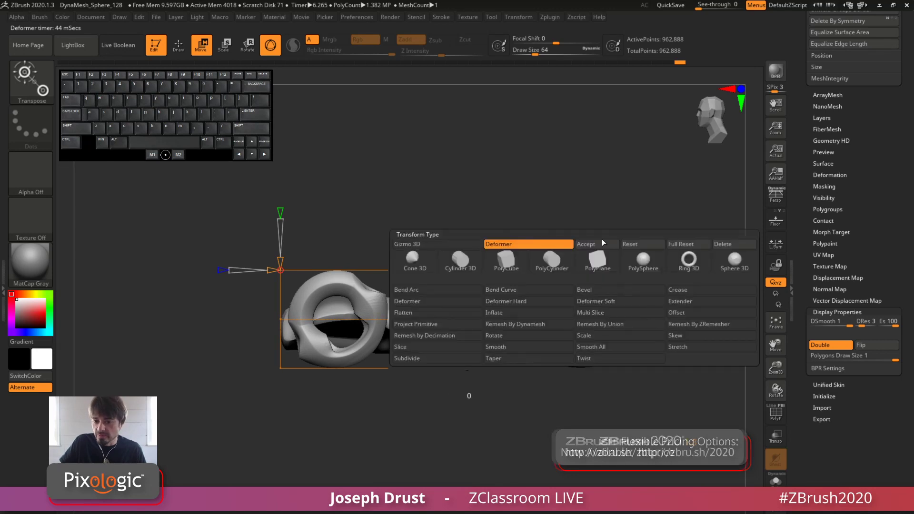
{"action": "left_click_drag", "start_coordinate": [584, 176], "coordinate": [544, 193], "text": "alt"}
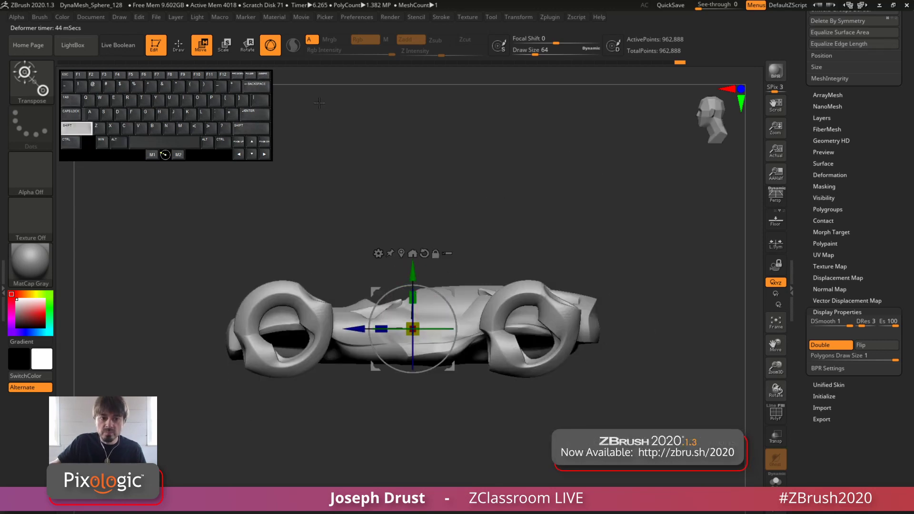
{"action": "left_click", "coordinate": [180, 47]}
Show the subtool list and display the car's polygroups as coloured fill without wireframe lines
{"action": "left_click_drag", "start_coordinate": [646, 184], "coordinate": [465, 213]}
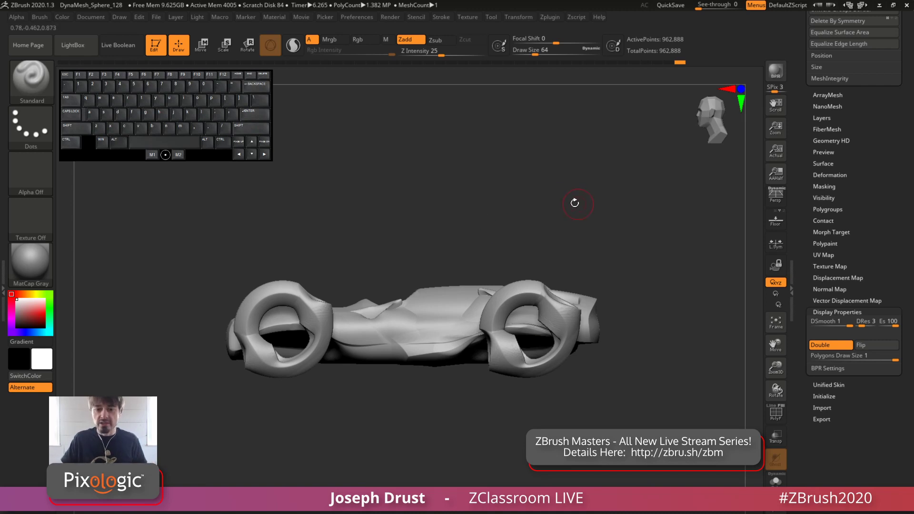
{"action": "mouse_move", "coordinate": [574, 203]}
{"action": "left_mouse_down"}
{"action": "mouse_move", "coordinate": [507, 242]}
{"action": "mouse_move", "coordinate": [583, 196]}
{"action": "left_mouse_up"}
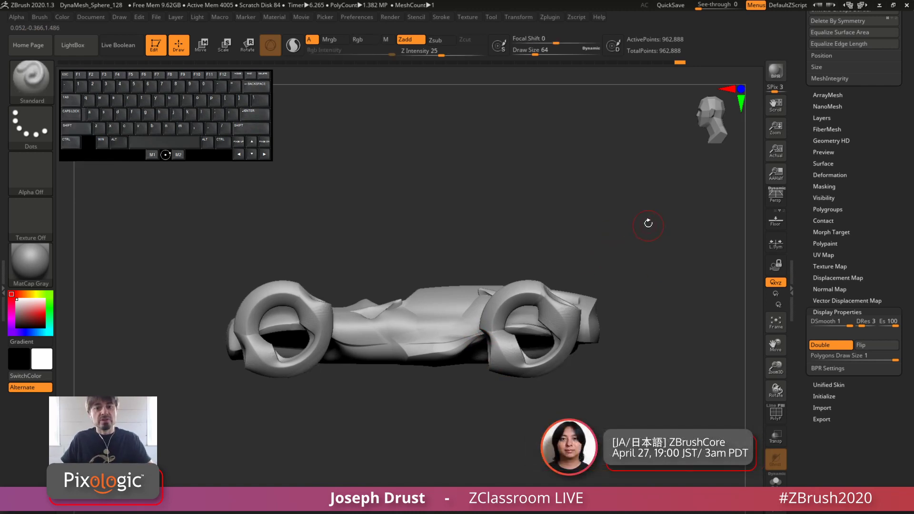
{"action": "left_click_drag", "start_coordinate": [800, 147], "coordinate": [801, 357]}
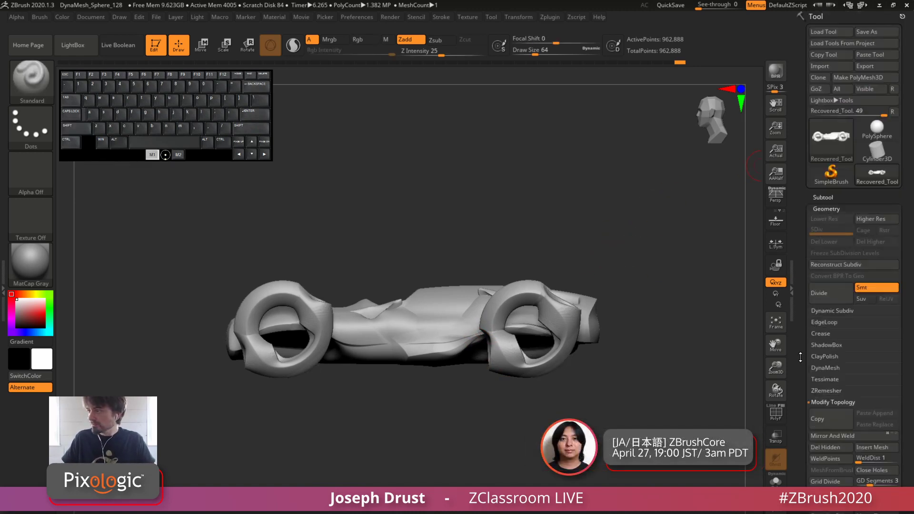
{"action": "left_click", "coordinate": [829, 197]}
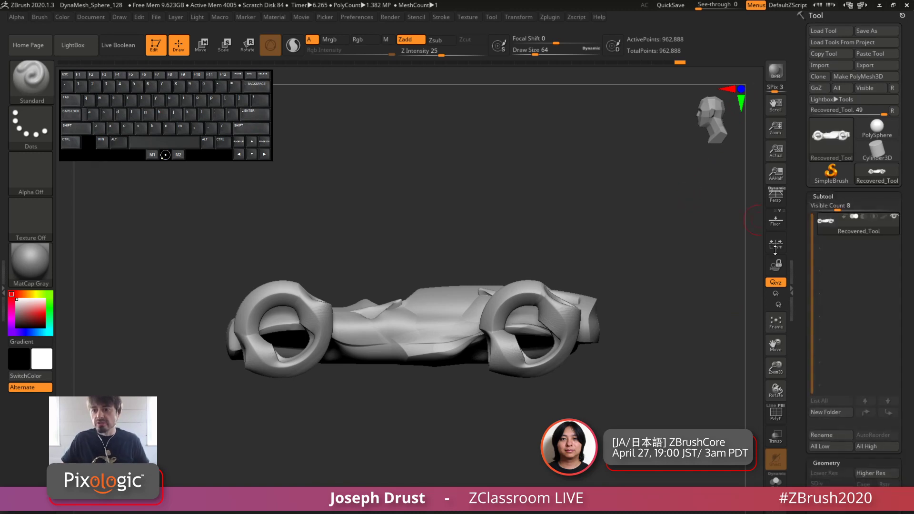
{"action": "left_click_drag", "start_coordinate": [743, 358], "coordinate": [763, 405]}
{"action": "left_click", "coordinate": [779, 423]}
{"action": "left_click", "coordinate": [781, 410]}
{"action": "left_click", "coordinate": [780, 407]}
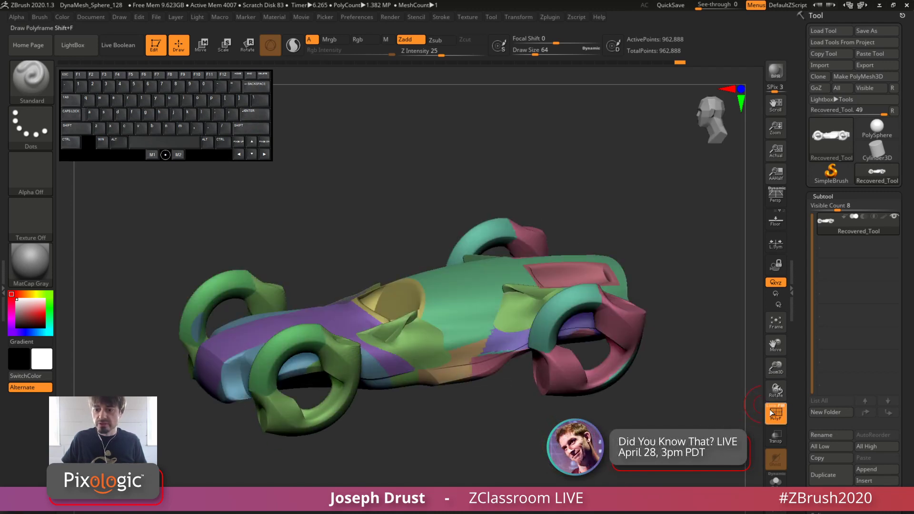
{"action": "left_click", "coordinate": [770, 408]}
{"action": "left_click", "coordinate": [770, 407]}
Examine the car's polygroup colours around the wheels, nose, cockpit and rear deck from several angles
{"action": "left_click_drag", "start_coordinate": [706, 409], "coordinate": [702, 442]}
{"action": "left_click_drag", "start_coordinate": [410, 202], "coordinate": [409, 192]}
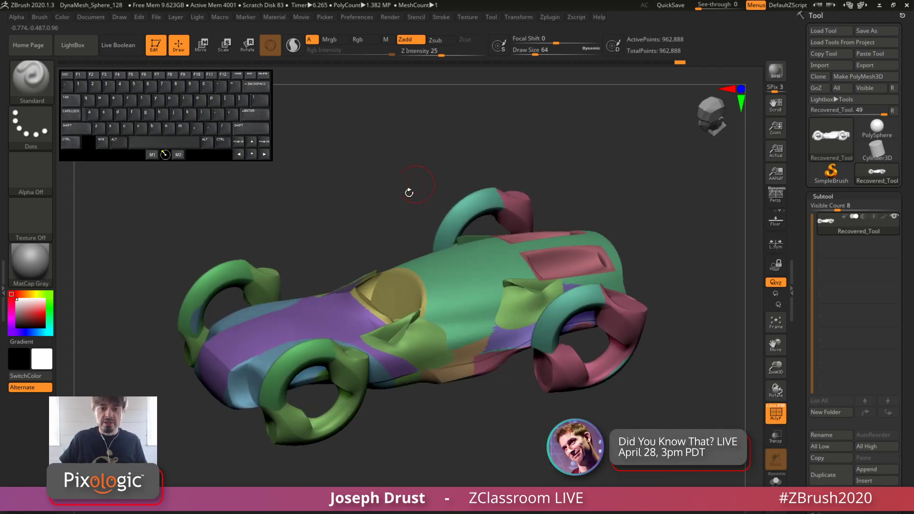
{"action": "mouse_move", "coordinate": [548, 163]}
{"action": "left_mouse_down"}
{"action": "mouse_move", "coordinate": [419, 185]}
{"action": "mouse_move", "coordinate": [558, 157]}
{"action": "left_mouse_up"}
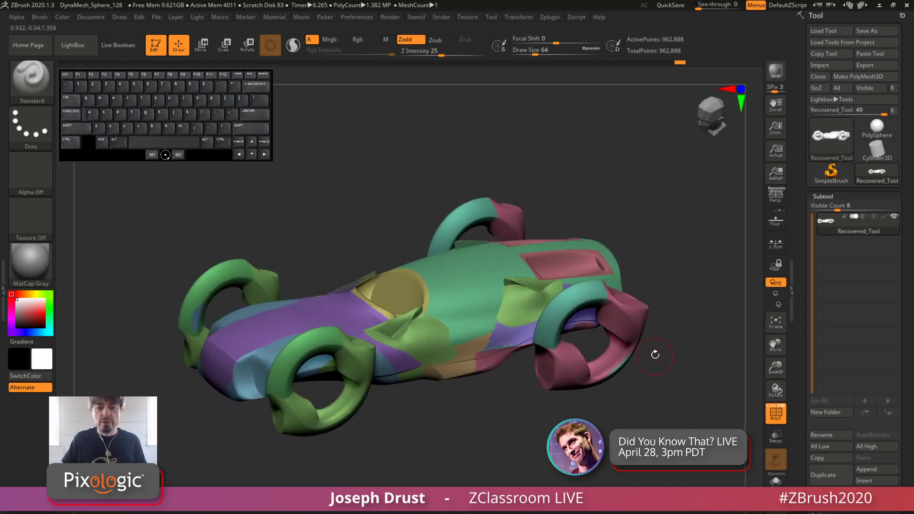
{"action": "left_click_drag", "start_coordinate": [668, 377], "coordinate": [586, 242]}
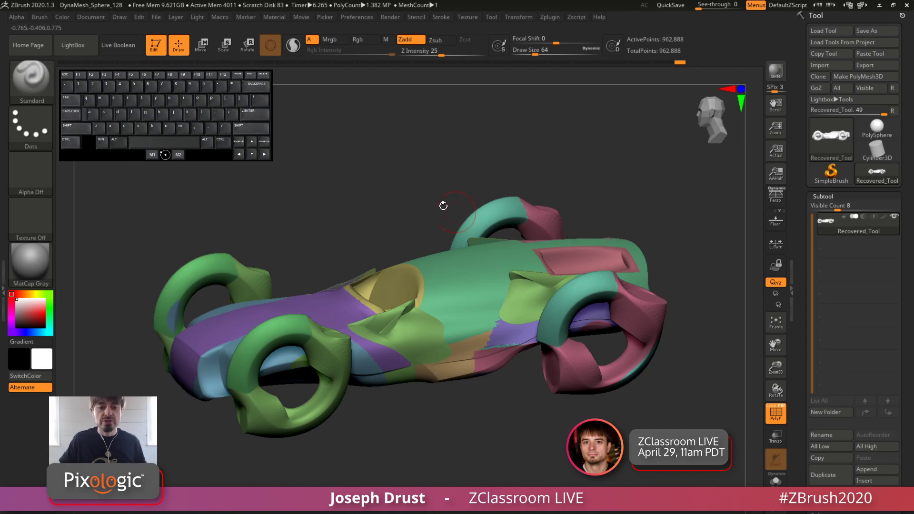
{"action": "left_click_drag", "start_coordinate": [443, 205], "coordinate": [361, 214]}
{"action": "left_click_drag", "start_coordinate": [306, 220], "coordinate": [259, 302]}
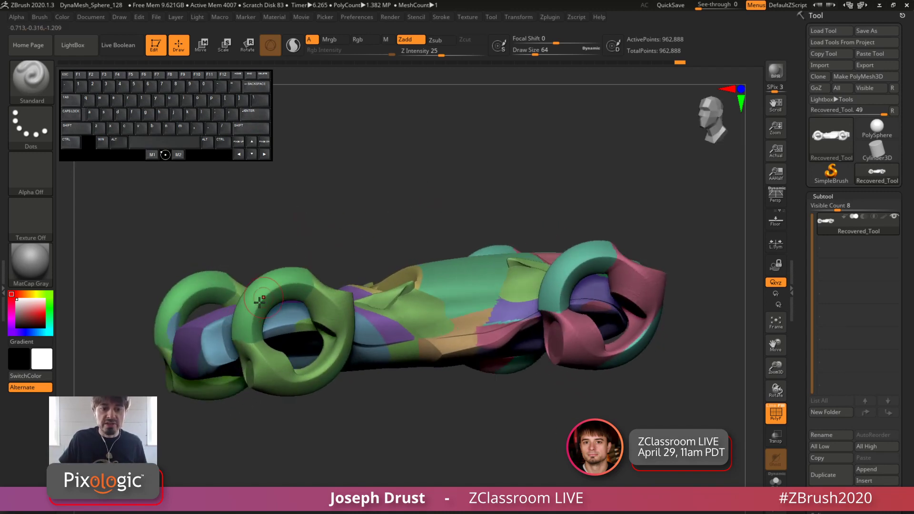
{"action": "left_click_drag", "start_coordinate": [337, 218], "coordinate": [364, 206]}
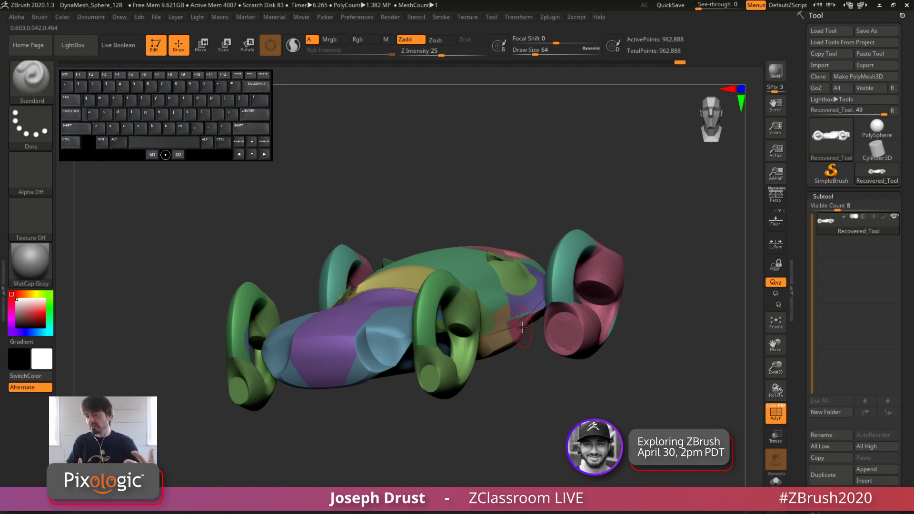
{"action": "left_click_drag", "start_coordinate": [577, 179], "coordinate": [574, 206]}
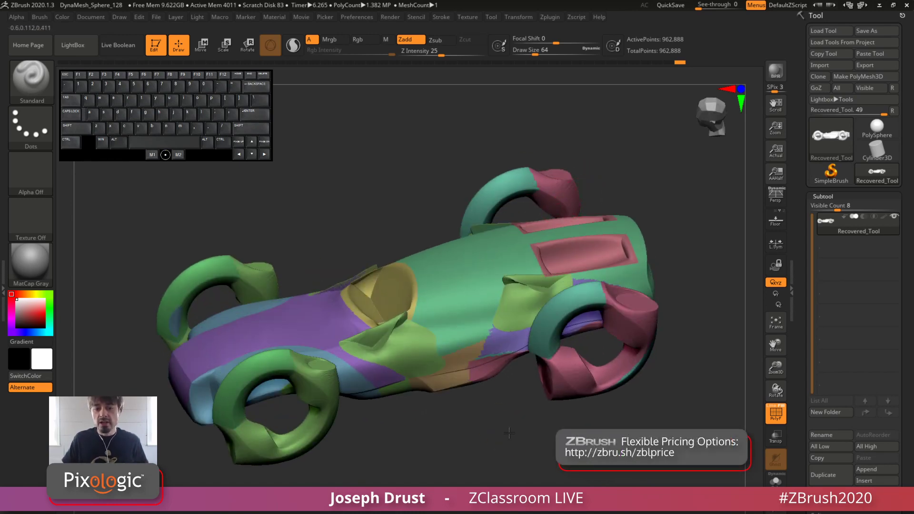
{"action": "mouse_move", "coordinate": [509, 432]}
{"action": "left_mouse_down"}
{"action": "mouse_move", "coordinate": [512, 491]}
{"action": "mouse_move", "coordinate": [516, 432]}
{"action": "left_mouse_up"}
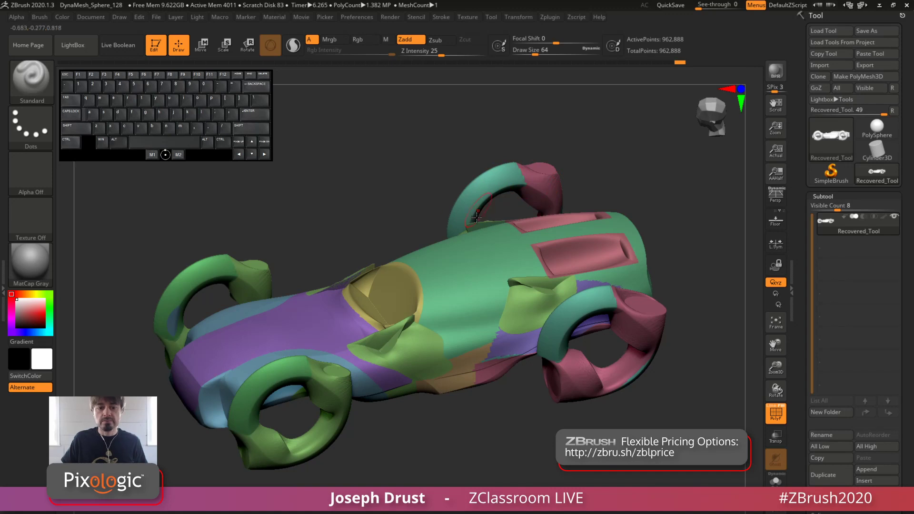
Isolate the two rear wheels by leaving only their teal and magenta polygroups visible
{"action": "left_click", "coordinate": [491, 187], "text": "ctrl+shift"}
{"action": "left_click", "coordinate": [526, 188], "text": "ctrl+shift"}
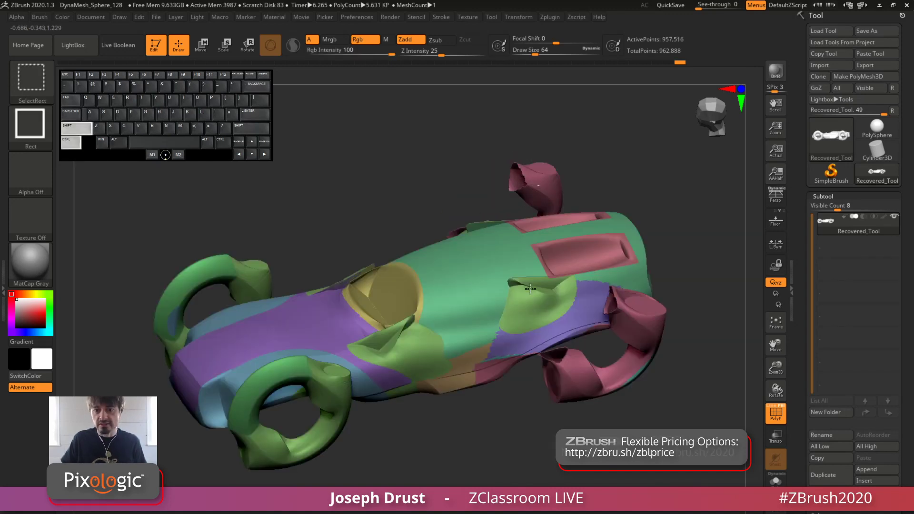
{"action": "left_click", "coordinate": [540, 174], "text": "ctrl+shift"}
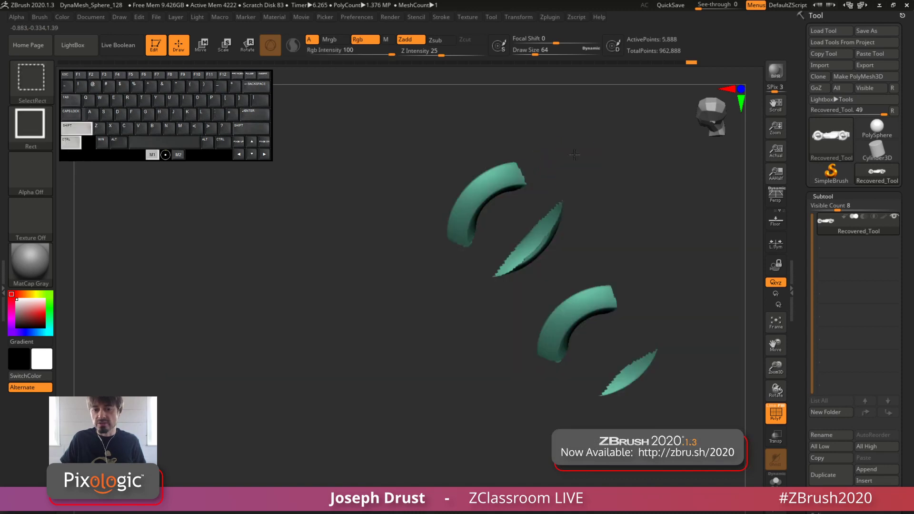
{"action": "left_click", "coordinate": [547, 163], "text": "ctrl+shift"}
{"action": "left_click", "coordinate": [500, 188], "text": "ctrl+shift"}
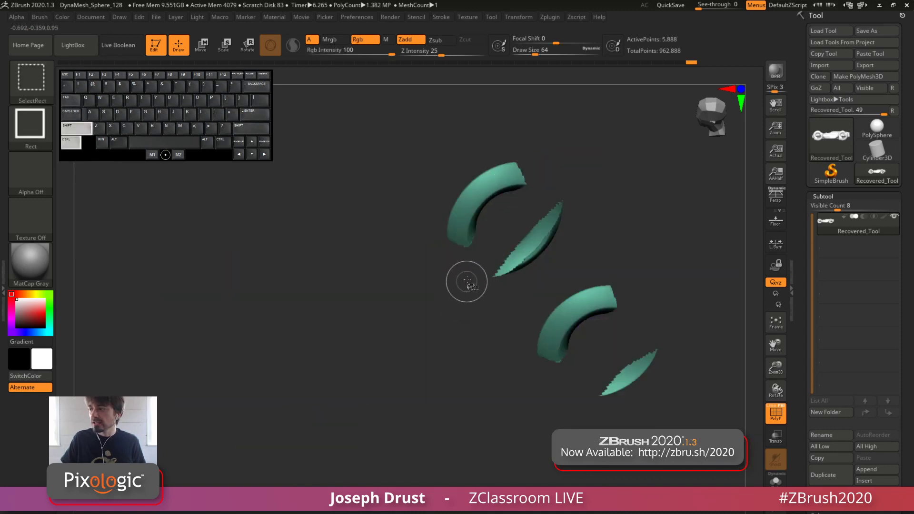
{"action": "key", "text": "ctrl+shift"}
{"action": "left_click", "coordinate": [523, 224], "text": "ctrl+shift"}
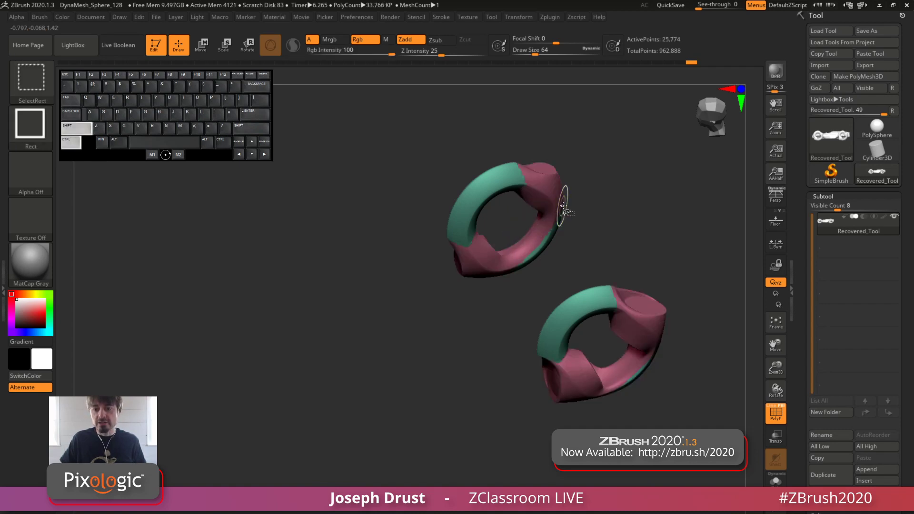
Split the hidden rest of the car from the visible rear wheels into a separate subtool with Split Hidden
{"action": "left_click_drag", "start_coordinate": [646, 236], "coordinate": [641, 218]}
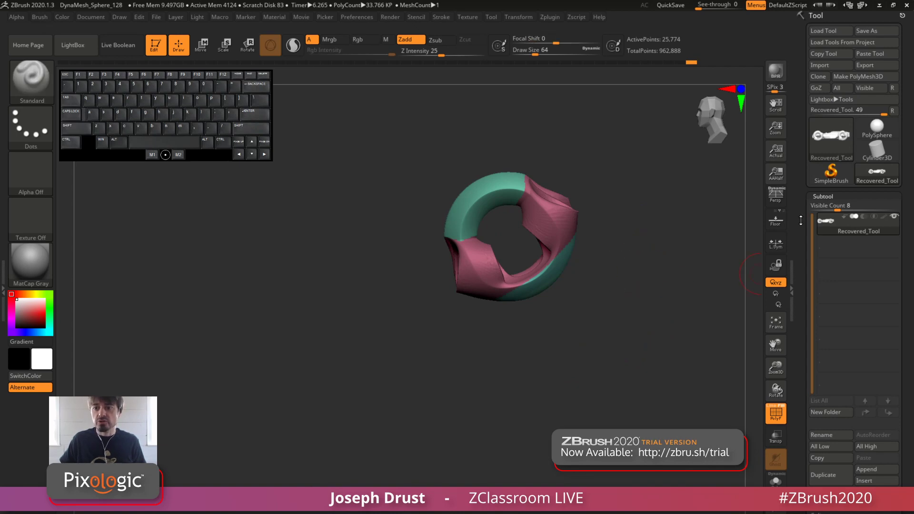
{"action": "left_click_drag", "start_coordinate": [801, 258], "coordinate": [802, 38]}
{"action": "left_click", "coordinate": [821, 295]}
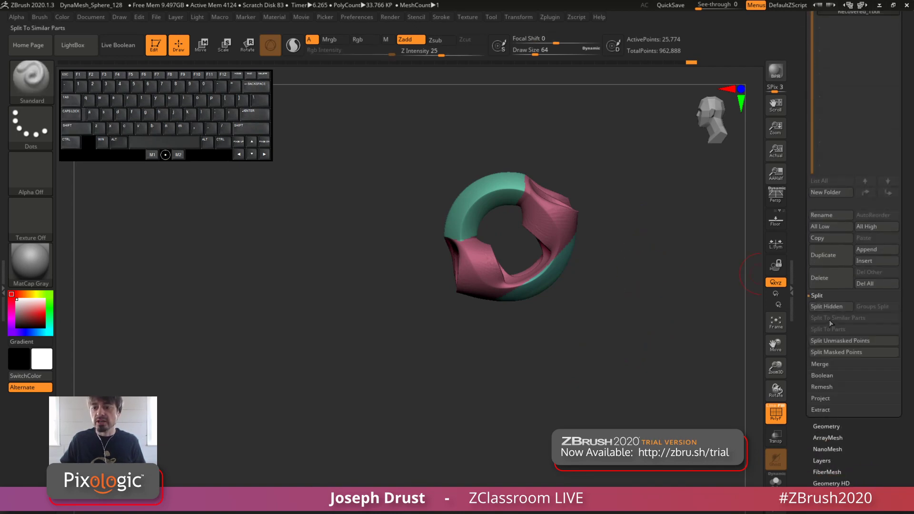
{"action": "left_click", "coordinate": [831, 306]}
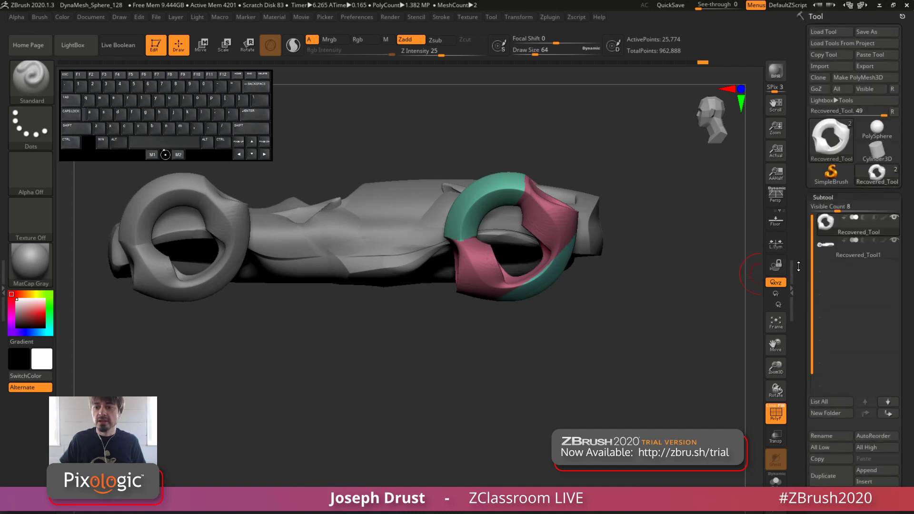
Select the subtool holding the car body and front wheels and show it alone with Solo
{"action": "left_click", "coordinate": [849, 252]}
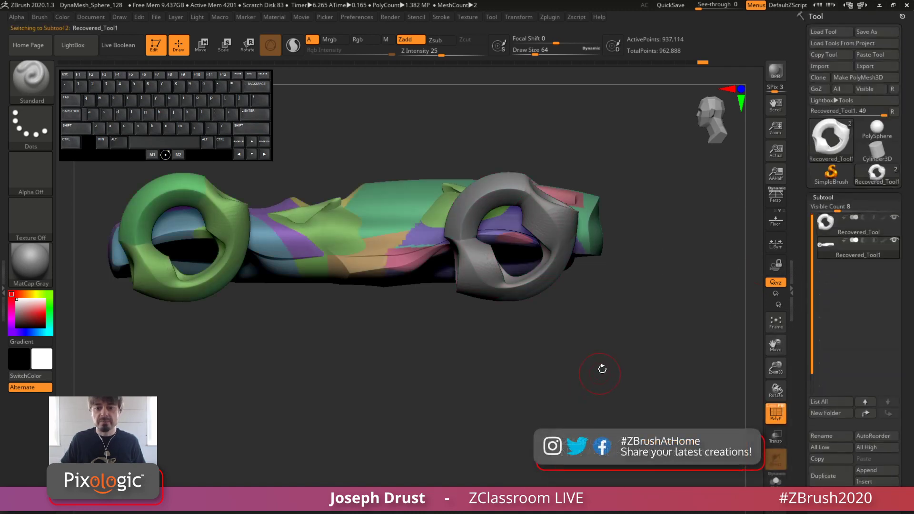
{"action": "left_click", "coordinate": [776, 478]}
{"action": "left_click_drag", "start_coordinate": [584, 386], "coordinate": [640, 386], "text": "alt"}
{"action": "left_click_drag", "start_coordinate": [639, 386], "coordinate": [522, 408]}
{"action": "left_click", "coordinate": [286, 202], "text": "ctrl+shift"}
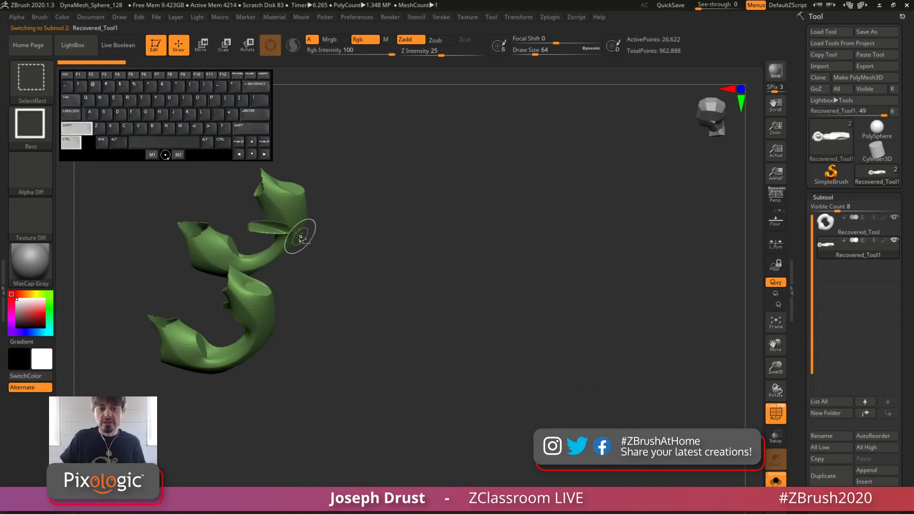
{"action": "left_click_drag", "start_coordinate": [423, 206], "coordinate": [445, 263]}
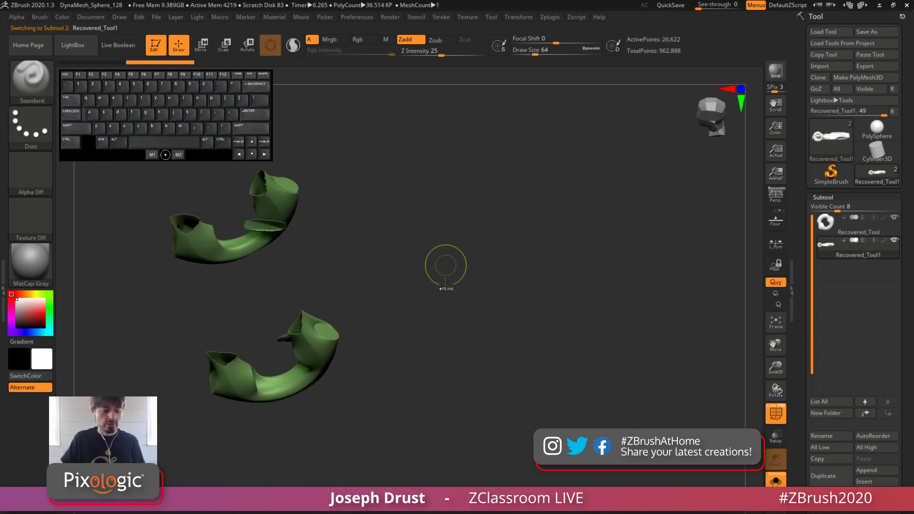
{"action": "key", "text": "ctrl+shift"}
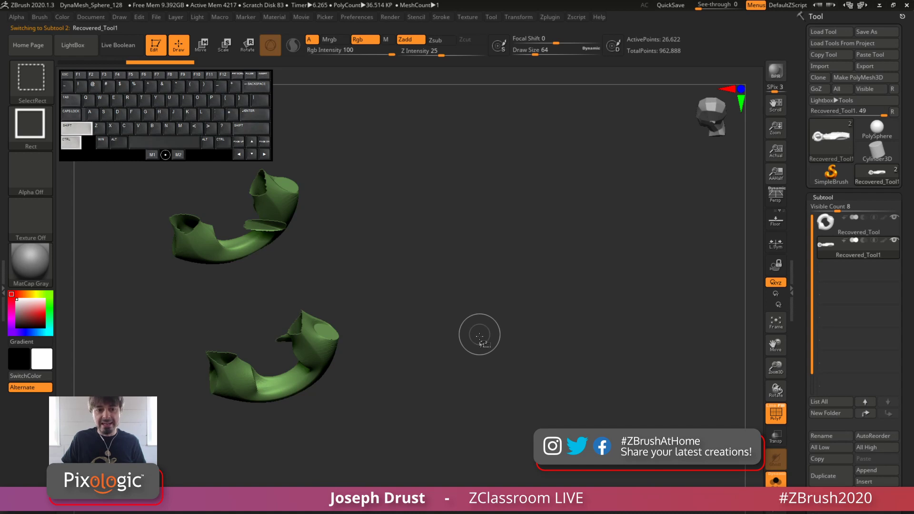
{"action": "left_click", "coordinate": [479, 331], "text": "ctrl+shift"}
{"action": "left_click_drag", "start_coordinate": [437, 176], "coordinate": [408, 198]}
Isolate the two complete front wheels from their green polygroup and separate the hidden car body with Split Hidden
{"action": "key", "text": "ctrl+shift"}
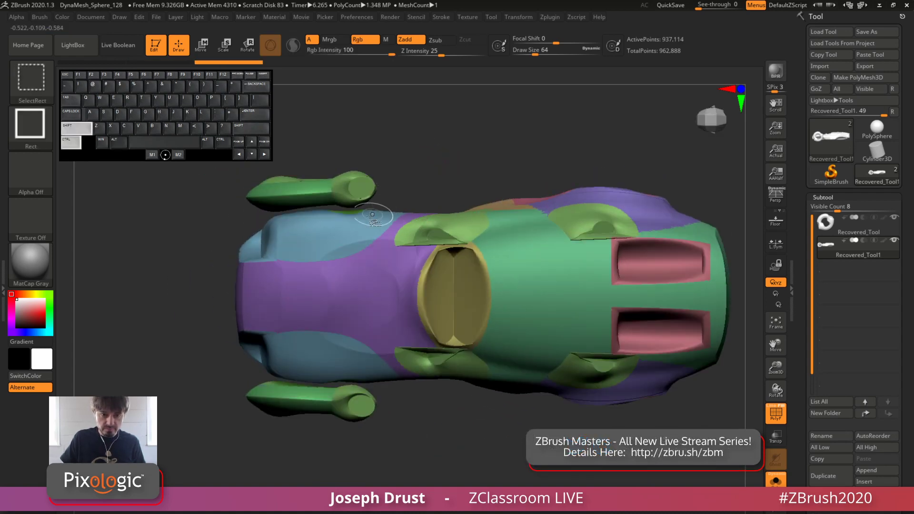
{"action": "left_click", "coordinate": [286, 202], "text": "ctrl+shift"}
{"action": "left_click_drag", "start_coordinate": [285, 209], "coordinate": [402, 144]}
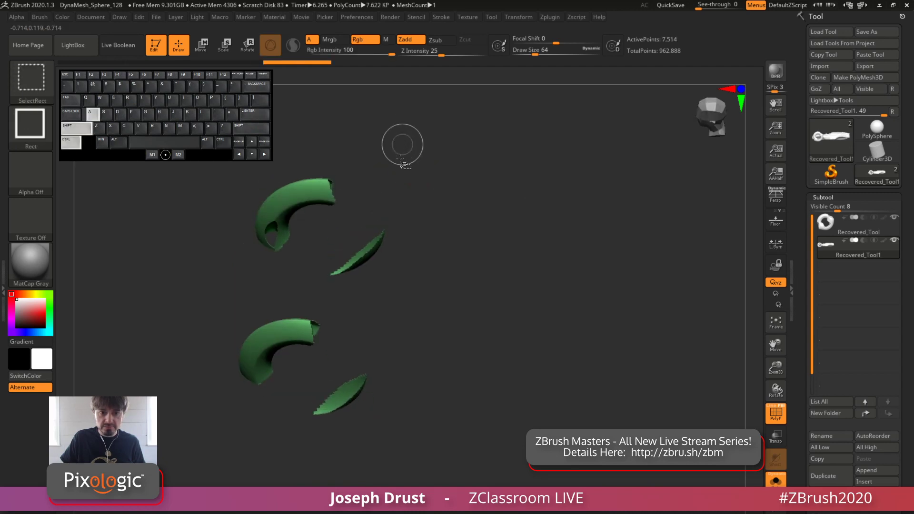
{"action": "key", "text": "ctrl+shift+a"}
{"action": "left_click_drag", "start_coordinate": [398, 178], "coordinate": [463, 206]}
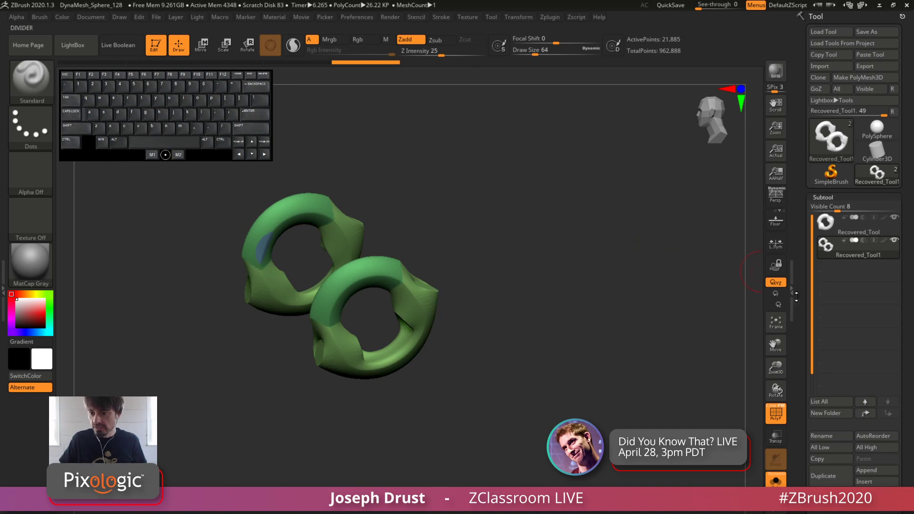
{"action": "scroll", "coordinate": [797, 296], "scroll_direction": "down", "scroll_amount": 5}
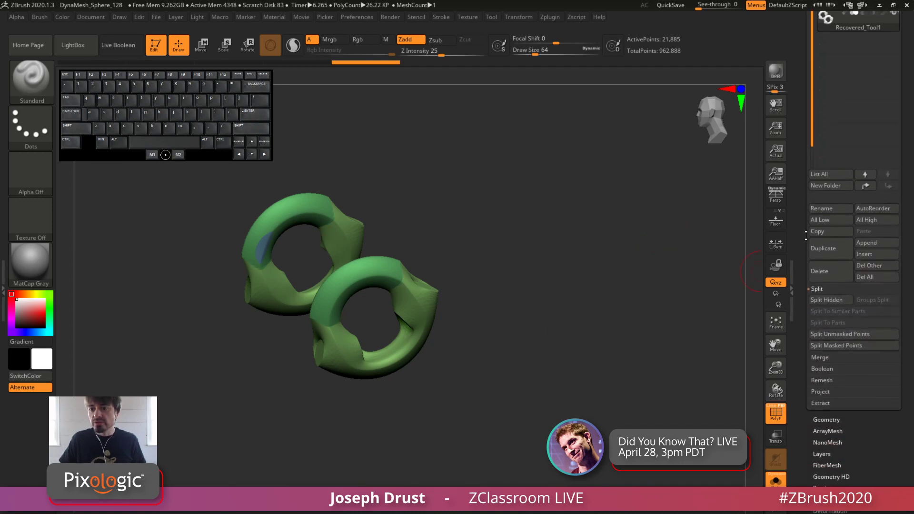
{"action": "left_click", "coordinate": [826, 299]}
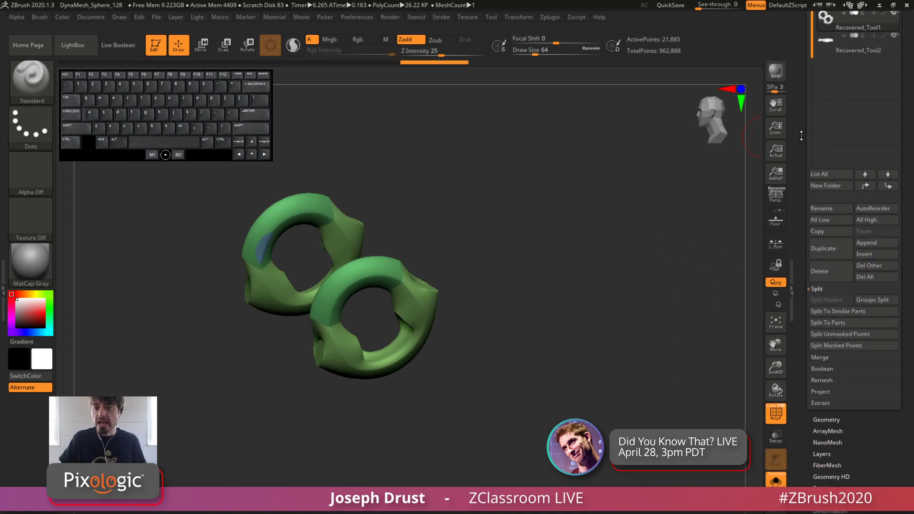
Check the rear wheel, front wheel and body subtools one after another, ending with the car body selected
{"action": "left_click_drag", "start_coordinate": [796, 126], "coordinate": [794, 175]}
{"action": "left_click", "coordinate": [837, 227]}
{"action": "left_click_drag", "start_coordinate": [587, 388], "coordinate": [543, 407], "text": "shift"}
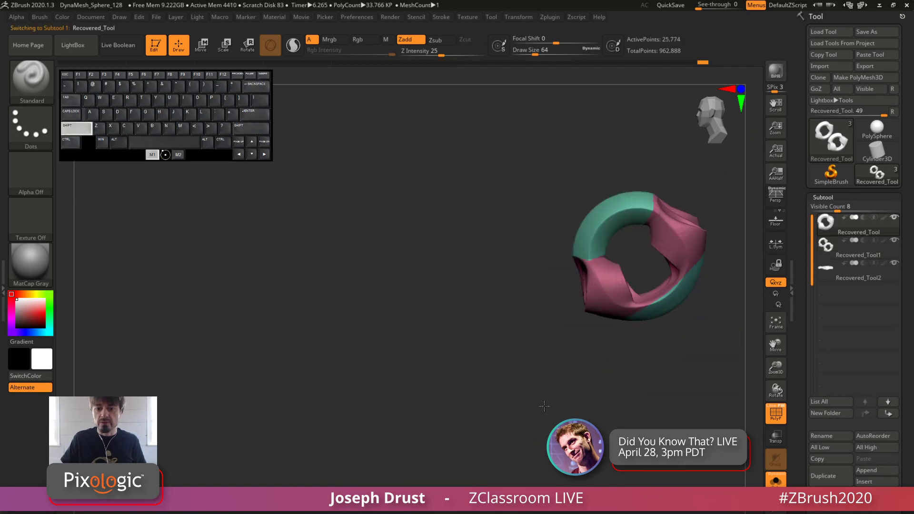
{"action": "left_click_drag", "start_coordinate": [688, 302], "coordinate": [659, 307], "text": "alt"}
{"action": "left_click", "coordinate": [846, 251]}
{"action": "left_click", "coordinate": [858, 278]}
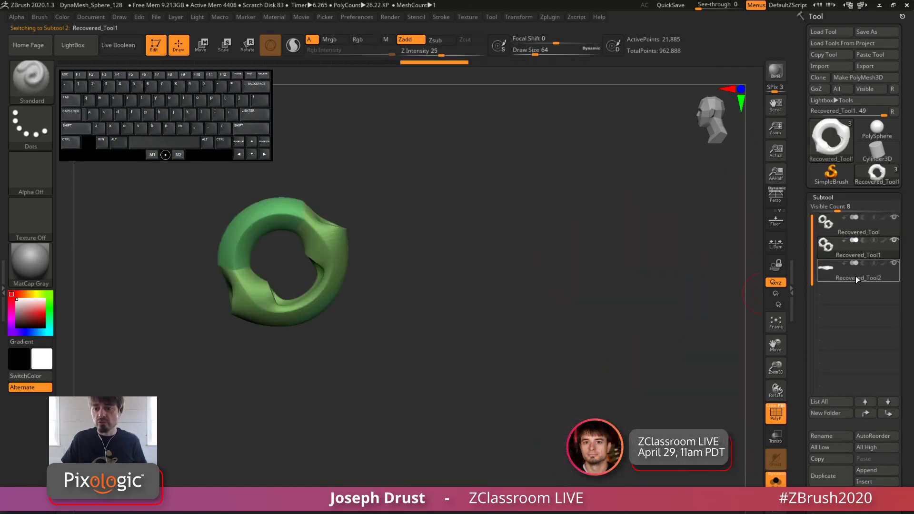
{"action": "left_click_drag", "start_coordinate": [635, 423], "coordinate": [614, 373]}
Turn off the polygroup colour display and Solo so that all subtools are shown in plain grey
{"action": "left_click", "coordinate": [775, 414]}
{"action": "left_click", "coordinate": [775, 480]}
{"action": "left_click_drag", "start_coordinate": [677, 403], "coordinate": [626, 440], "text": "alt"}
Select the rear wheels subtool and append a Ring3D mesh to the model
{"action": "mouse_move", "coordinate": [847, 226]}
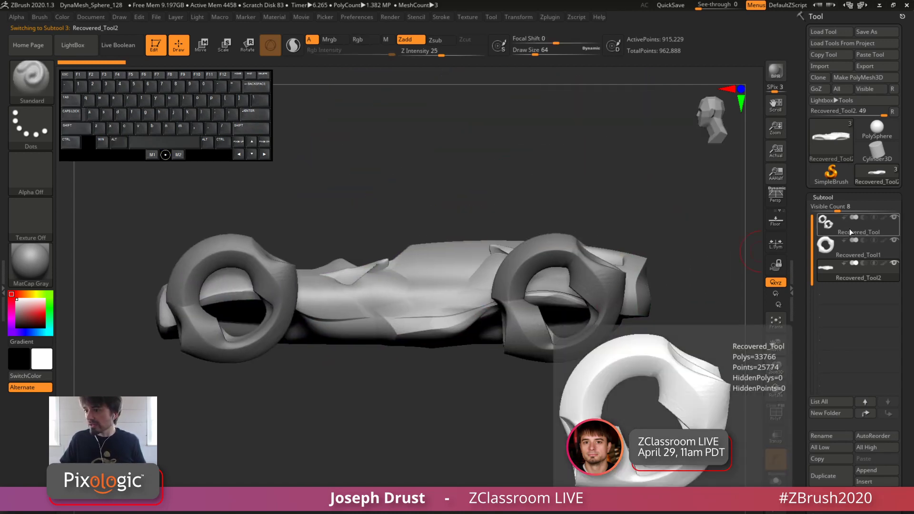
{"action": "left_click", "coordinate": [852, 232]}
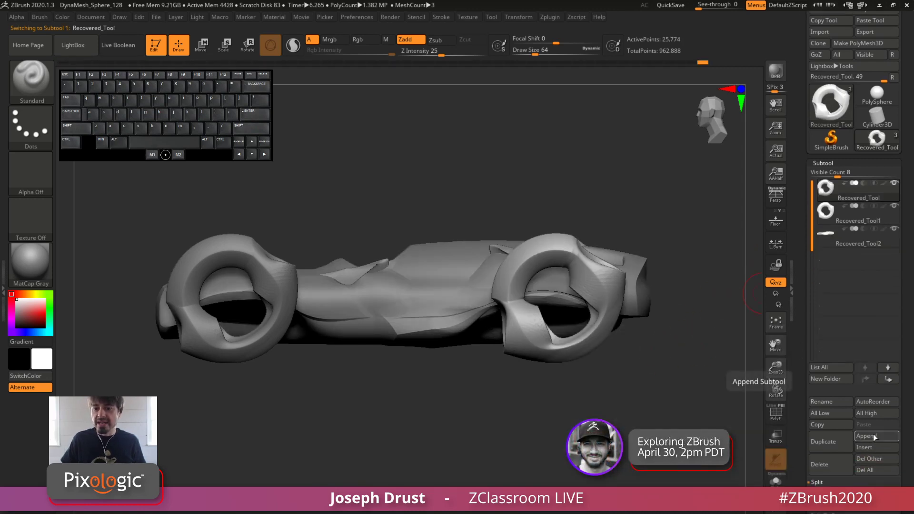
{"action": "left_click", "coordinate": [873, 436]}
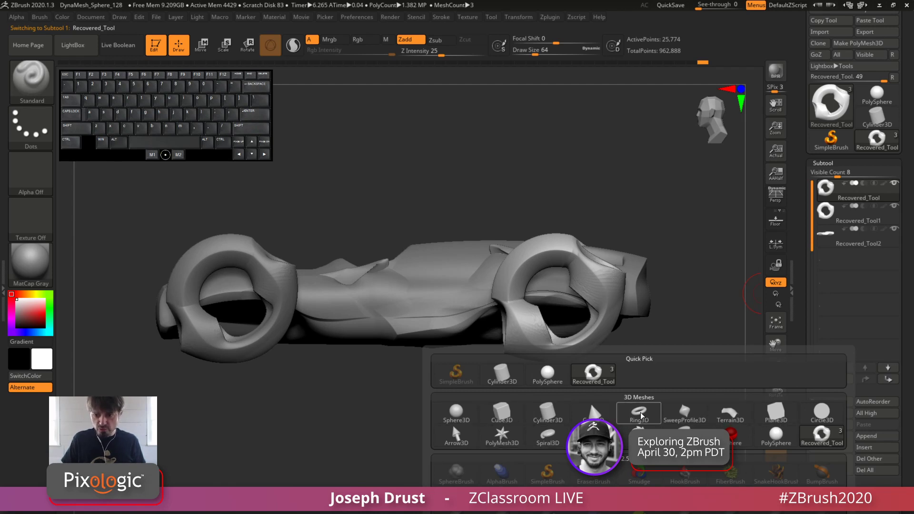
{"action": "mouse_move", "coordinate": [640, 418]}
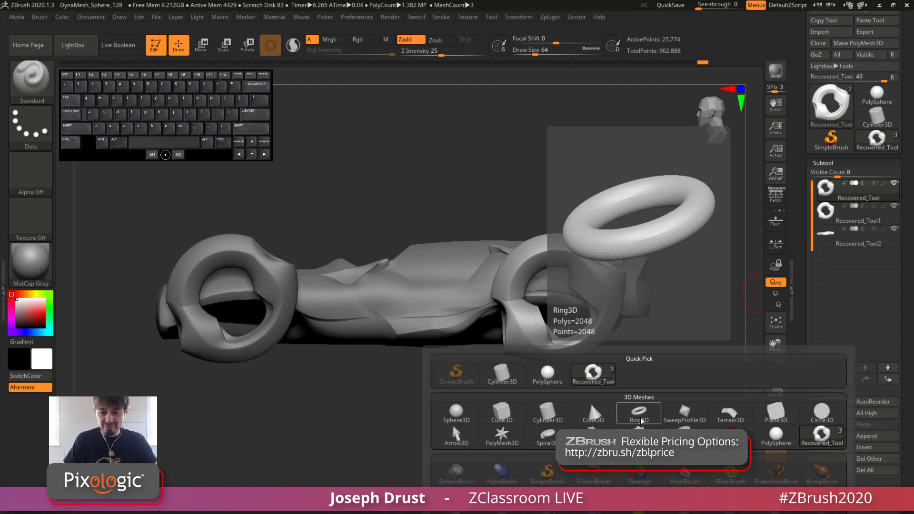
{"action": "left_click", "coordinate": [639, 417]}
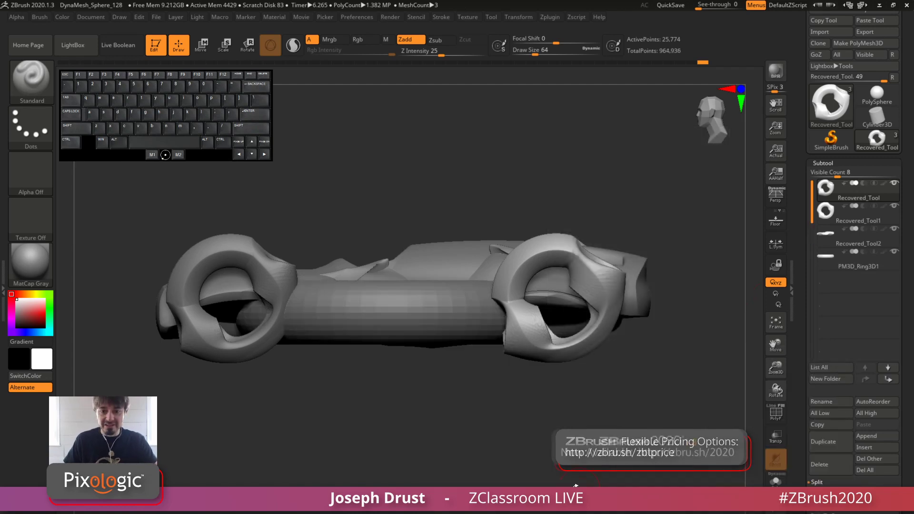
Select the Ring3D subtool and rotate it 90 degrees so that it stands upright along the car's length
{"action": "left_click", "coordinate": [846, 264]}
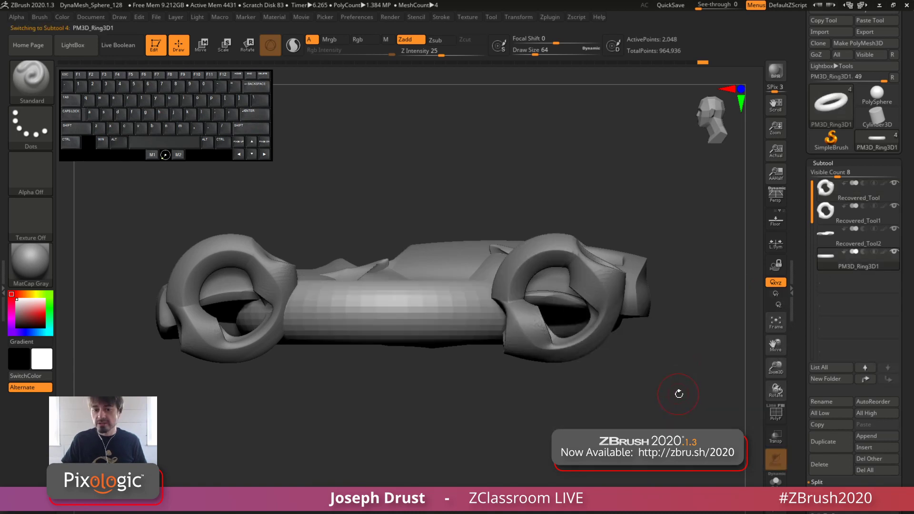
{"action": "left_click_drag", "start_coordinate": [678, 391], "coordinate": [677, 324]}
{"action": "left_click_drag", "start_coordinate": [677, 323], "coordinate": [819, 410], "text": "alt"}
{"action": "key", "text": "w"}
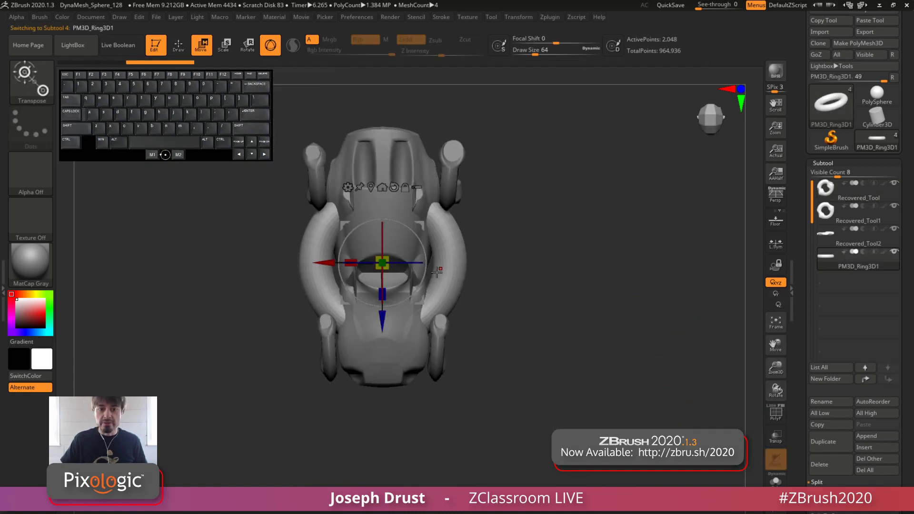
{"action": "left_click_drag", "start_coordinate": [401, 265], "coordinate": [467, 271]}
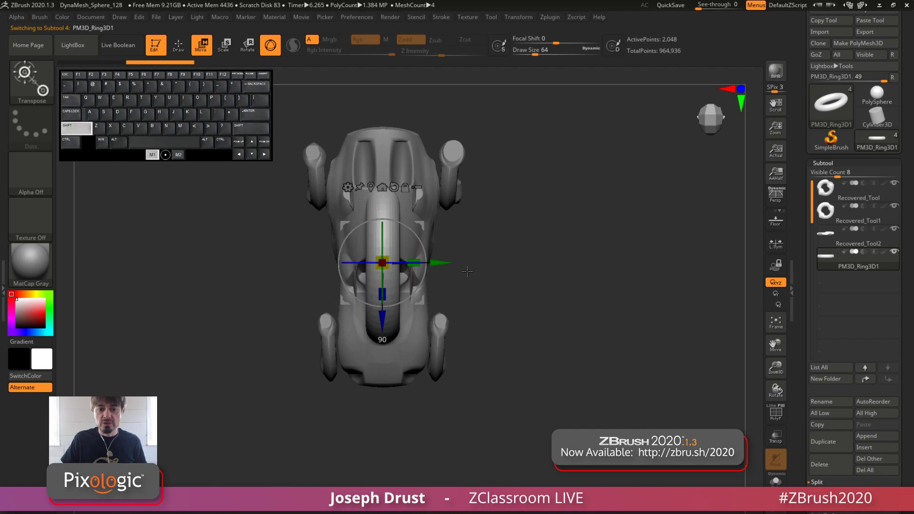
Scale the ring down to about wheel size and move it out beside the car body
{"action": "mouse_move", "coordinate": [622, 302]}
{"action": "left_mouse_down"}
{"action": "mouse_move", "coordinate": [602, 223]}
{"action": "mouse_move", "coordinate": [628, 233]}
{"action": "mouse_move", "coordinate": [623, 300]}
{"action": "left_mouse_up"}
{"action": "left_click_drag", "start_coordinate": [383, 264], "coordinate": [320, 248]}
{"action": "left_click_drag", "start_coordinate": [309, 204], "coordinate": [380, 257]}
{"action": "left_click_drag", "start_coordinate": [424, 284], "coordinate": [540, 346]}
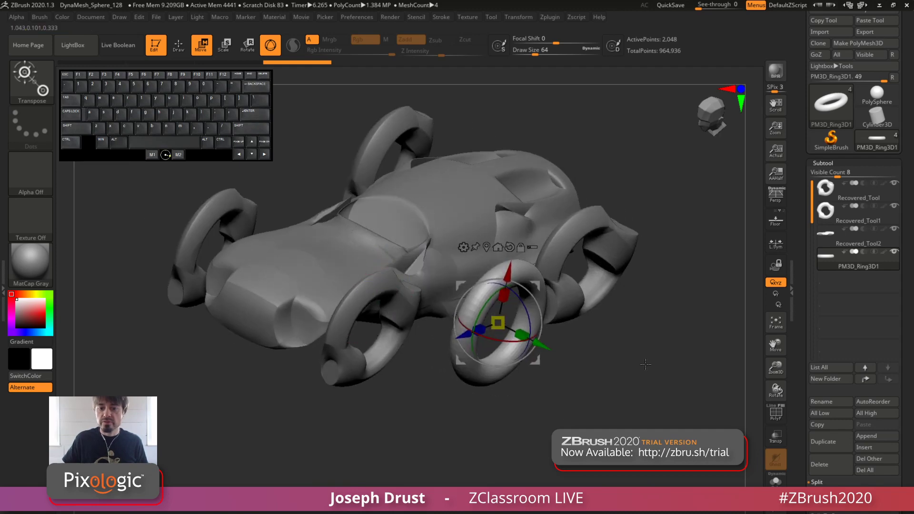
Move the ring into the nearby rear wheel and scale it uniformly to match the wheel's size
{"action": "left_click_drag", "start_coordinate": [609, 349], "coordinate": [551, 302], "text": "shift"}
{"action": "left_click_drag", "start_coordinate": [623, 333], "coordinate": [529, 311]}
{"action": "left_click_drag", "start_coordinate": [685, 304], "coordinate": [640, 286]}
{"action": "left_click_drag", "start_coordinate": [491, 286], "coordinate": [564, 268]}
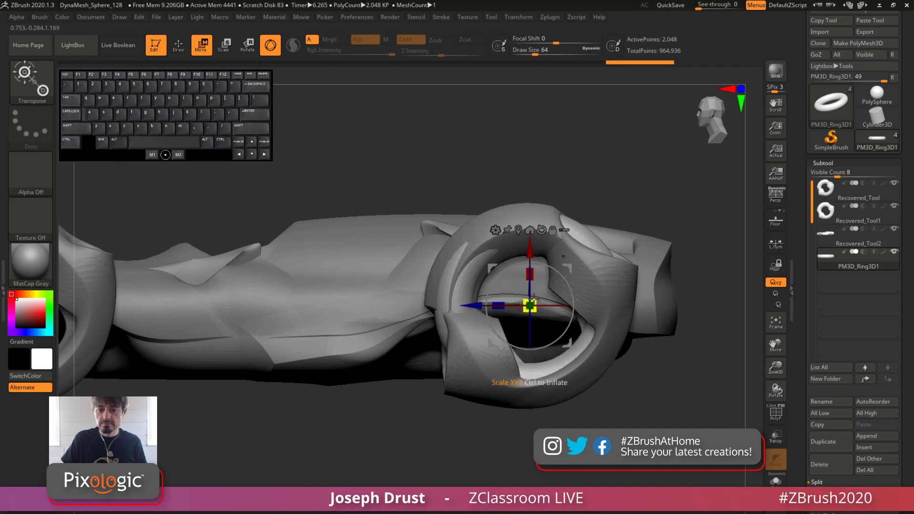
{"action": "left_click_drag", "start_coordinate": [531, 306], "coordinate": [537, 296]}
{"action": "left_click_drag", "start_coordinate": [483, 187], "coordinate": [579, 242]}
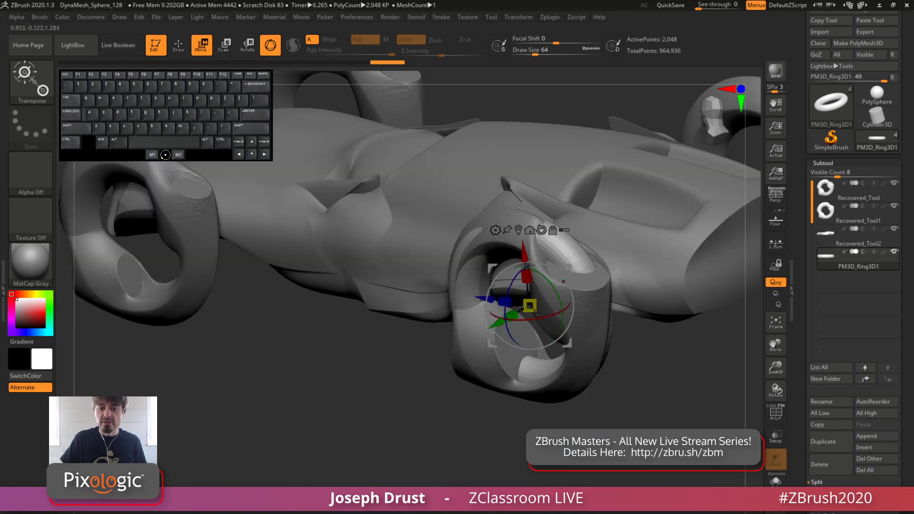
Narrow the ring along its axle direction so that it sits inside the rear wheel
{"action": "left_click_drag", "start_coordinate": [513, 317], "coordinate": [525, 308]}
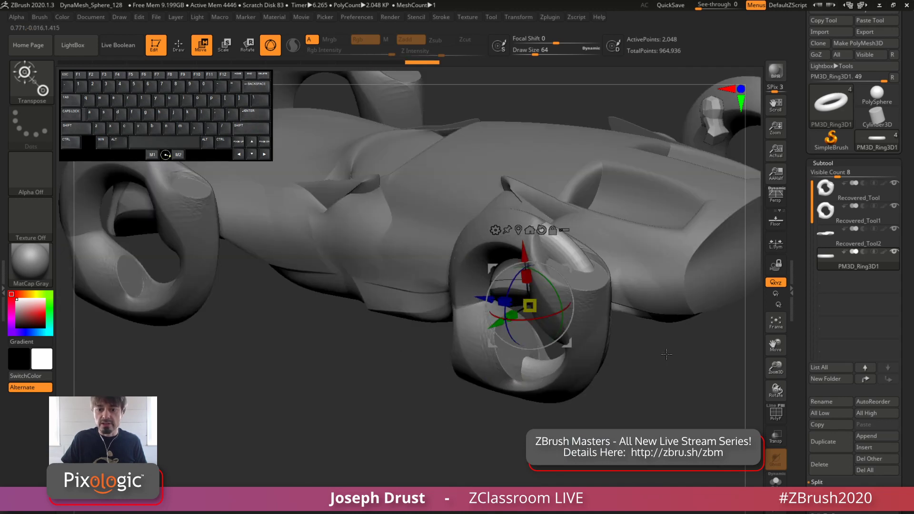
{"action": "right_click_drag", "start_coordinate": [548, 323], "coordinate": [595, 274]}
{"action": "left_click_drag", "start_coordinate": [568, 269], "coordinate": [572, 266]}
{"action": "left_click_drag", "start_coordinate": [692, 319], "coordinate": [705, 342], "text": "alt"}
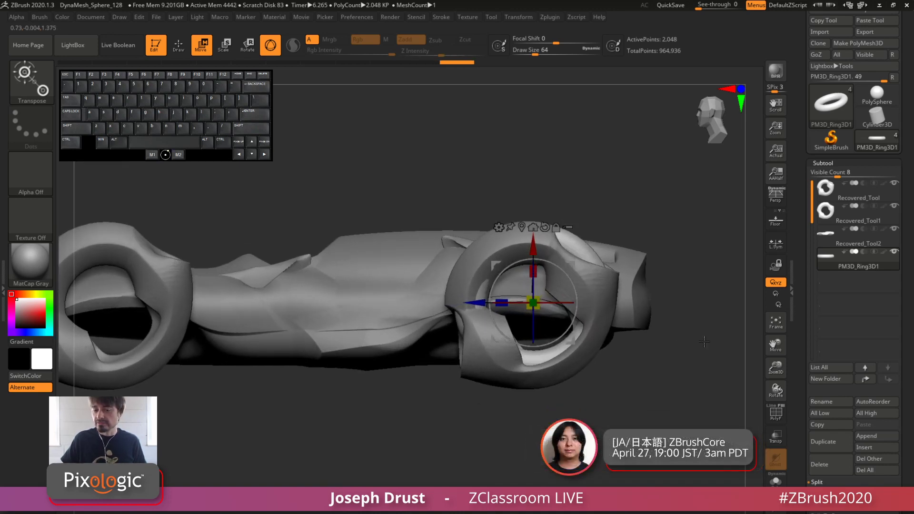
Thin the ring's tube with the Inflate deformation
{"action": "scroll", "coordinate": [821, 261], "scroll_direction": "down", "scroll_amount": 10}
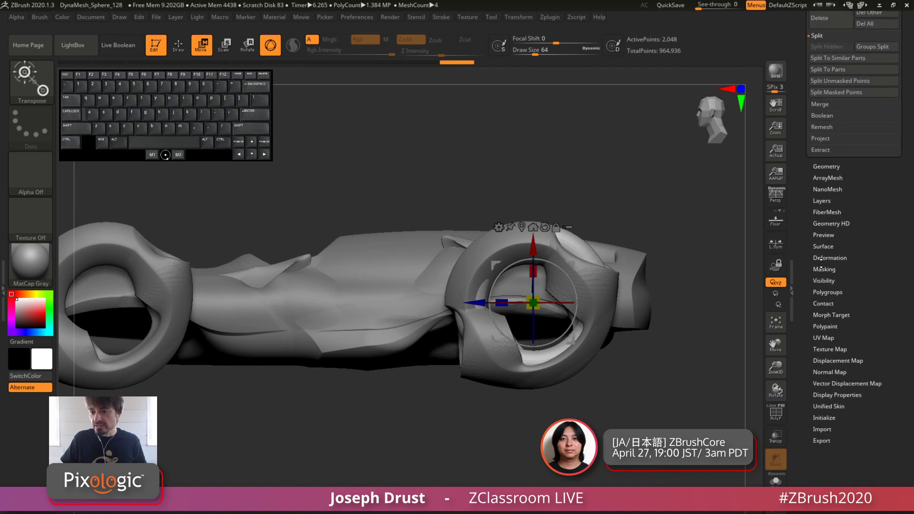
{"action": "left_click", "coordinate": [830, 257]}
{"action": "scroll", "coordinate": [831, 285], "scroll_direction": "down", "scroll_amount": 3}
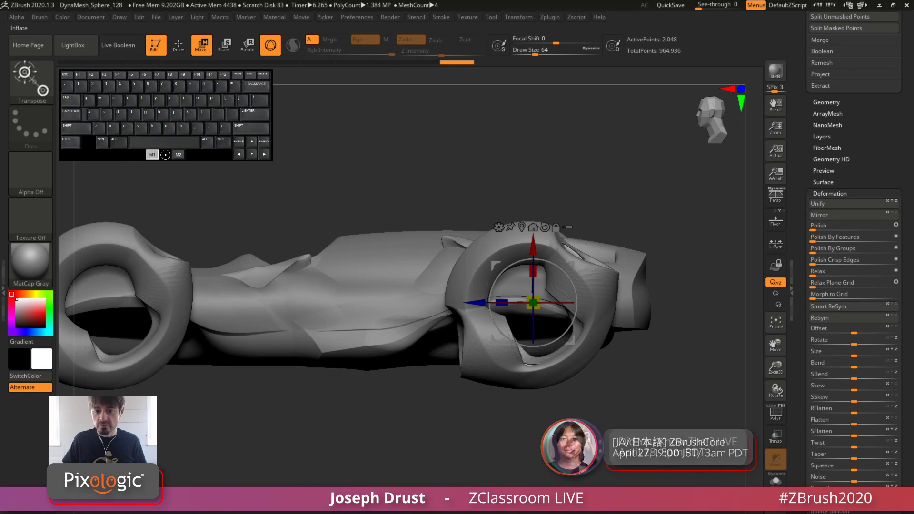
Enlarge the thinned ring and nudge it into line with the rear wheel's outer edge
{"action": "left_click_drag", "start_coordinate": [533, 302], "coordinate": [529, 264]}
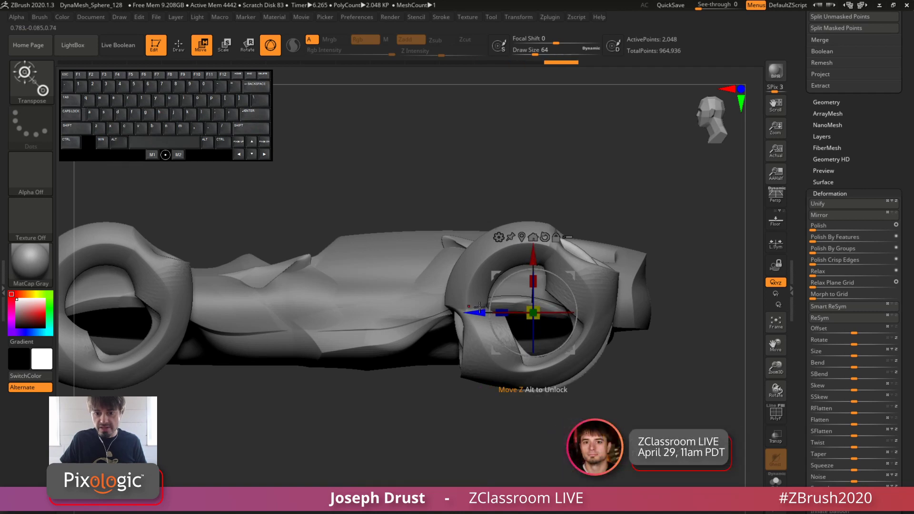
{"action": "left_click_drag", "start_coordinate": [480, 307], "coordinate": [479, 308]}
{"action": "left_click_drag", "start_coordinate": [597, 411], "coordinate": [563, 413], "text": "alt"}
{"action": "left_click_drag", "start_coordinate": [659, 380], "coordinate": [614, 350], "text": "alt"}
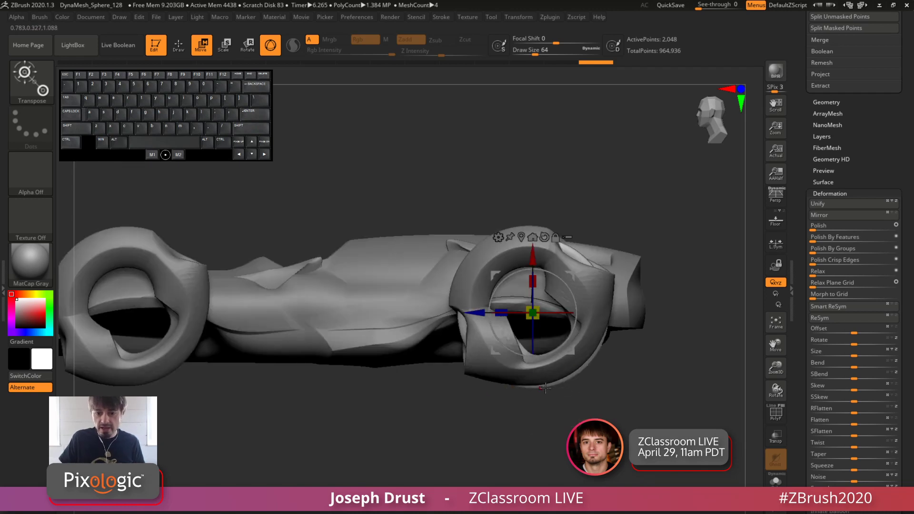
{"action": "left_click_drag", "start_coordinate": [529, 422], "coordinate": [606, 362], "text": "alt"}
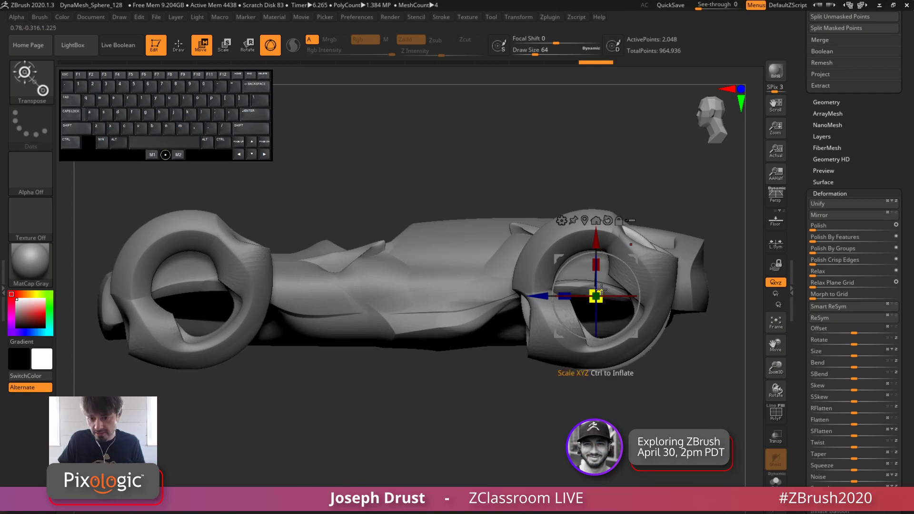
{"action": "left_click_drag", "start_coordinate": [601, 288], "coordinate": [602, 287]}
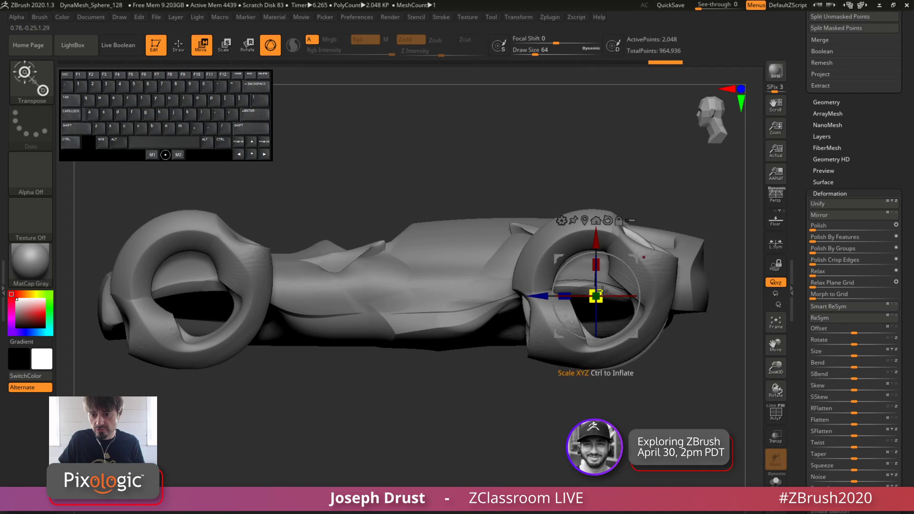
{"action": "left_click_drag", "start_coordinate": [600, 293], "coordinate": [601, 294]}
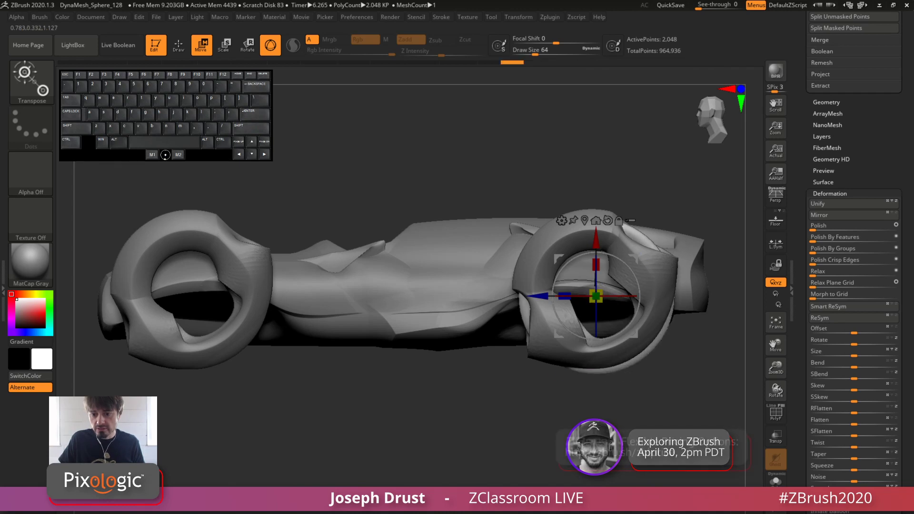
Scale the ring along its Y axis to adjust its width within the rear wheel
{"action": "mouse_move", "coordinate": [666, 410]}
{"action": "left_mouse_down"}
{"action": "mouse_move", "coordinate": [551, 420]}
{"action": "mouse_move", "coordinate": [508, 413]}
{"action": "left_mouse_up"}
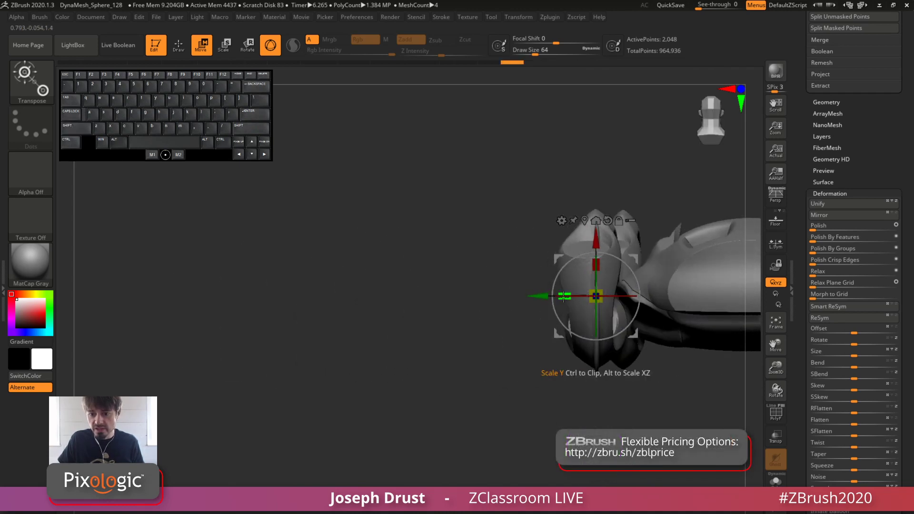
{"action": "mouse_move", "coordinate": [564, 296]}
{"action": "left_mouse_down"}
{"action": "mouse_move", "coordinate": [429, 334]}
{"action": "mouse_move", "coordinate": [451, 334]}
{"action": "left_mouse_up"}
{"action": "mouse_move", "coordinate": [452, 348]}
{"action": "left_mouse_down"}
{"action": "mouse_move", "coordinate": [547, 380]}
{"action": "mouse_move", "coordinate": [523, 405]}
{"action": "left_mouse_up"}
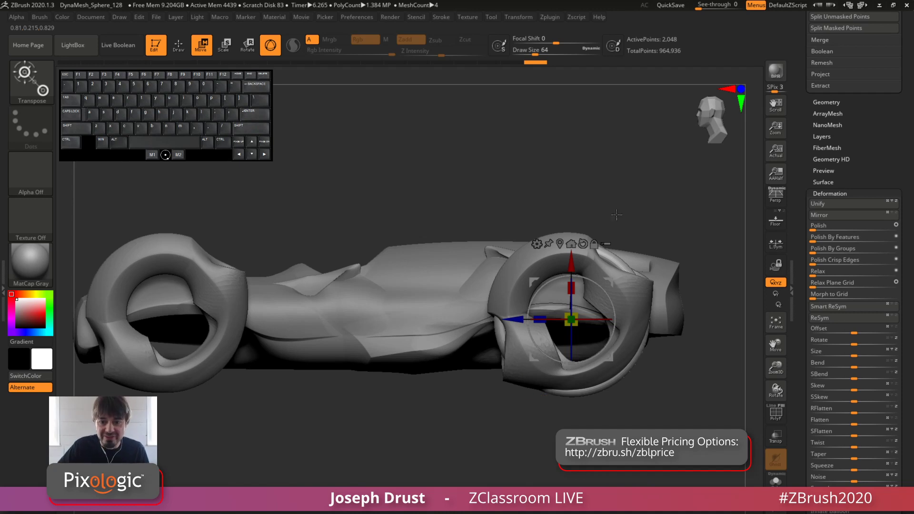
{"action": "left_click_drag", "start_coordinate": [617, 215], "coordinate": [613, 193], "text": "alt"}
{"action": "left_click_drag", "start_coordinate": [614, 193], "coordinate": [623, 244], "text": "alt"}
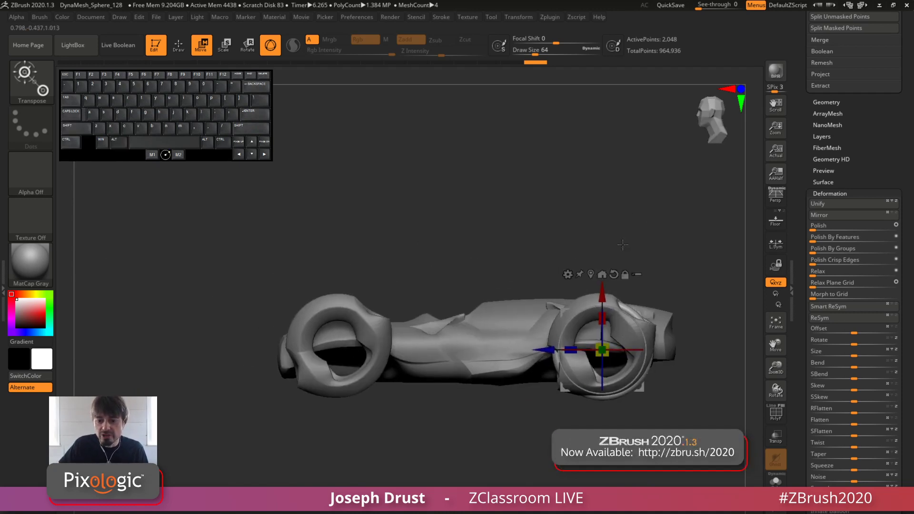
{"action": "key", "text": "ctrl"}
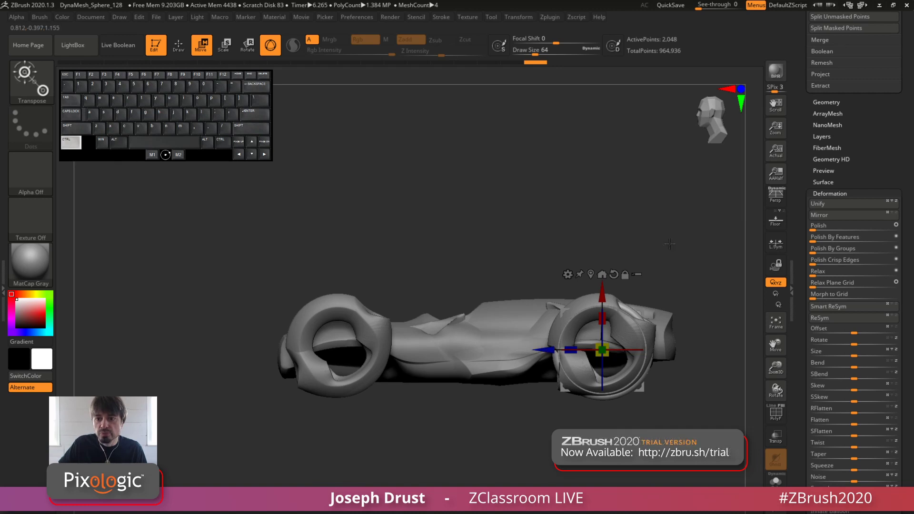
Duplicate the ring within its subtool along the car's length and place the copy at the front wheel
{"action": "left_click_drag", "start_coordinate": [805, 210], "coordinate": [822, 267]}
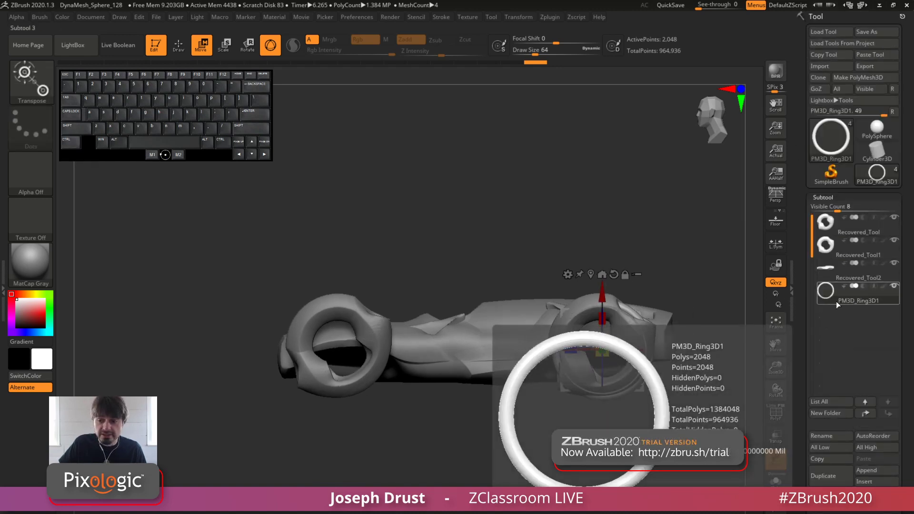
{"action": "left_click_drag", "start_coordinate": [573, 350], "coordinate": [261, 369]}
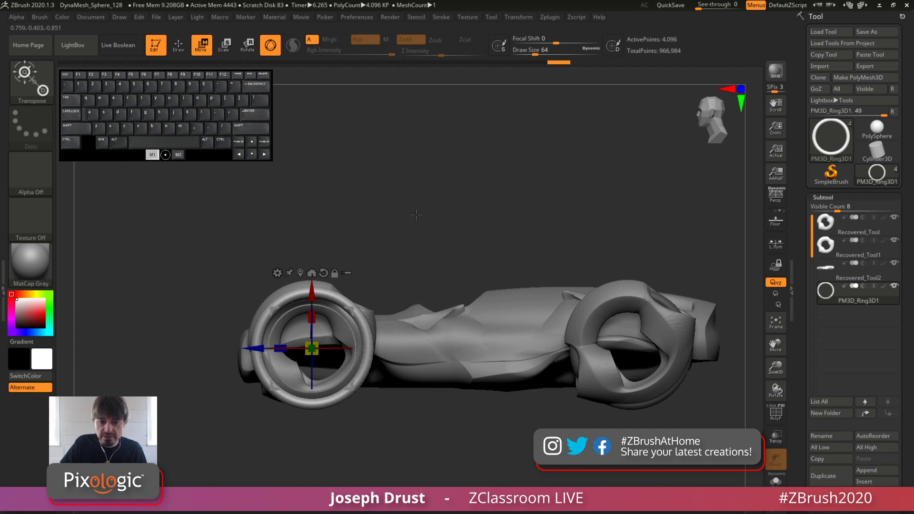
{"action": "left_click_drag", "start_coordinate": [416, 214], "coordinate": [400, 251], "text": "shift"}
{"action": "left_click_drag", "start_coordinate": [364, 350], "coordinate": [339, 352]}
{"action": "left_click_drag", "start_coordinate": [476, 237], "coordinate": [433, 235], "text": "shift"}
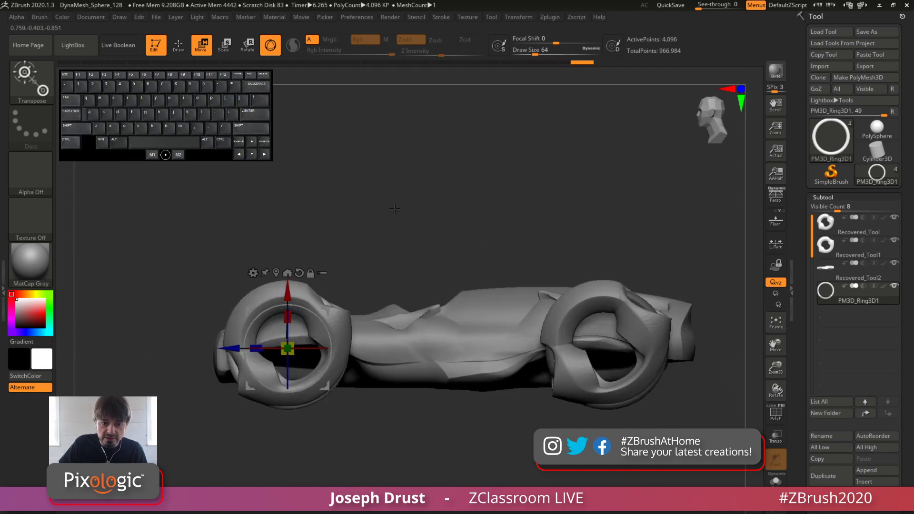
Nudge the duplicated ring along the car's length until it lines up with the front wheel
{"action": "left_click_drag", "start_coordinate": [398, 208], "coordinate": [373, 194], "text": "shift"}
{"action": "left_click_drag", "start_coordinate": [232, 350], "coordinate": [226, 351]}
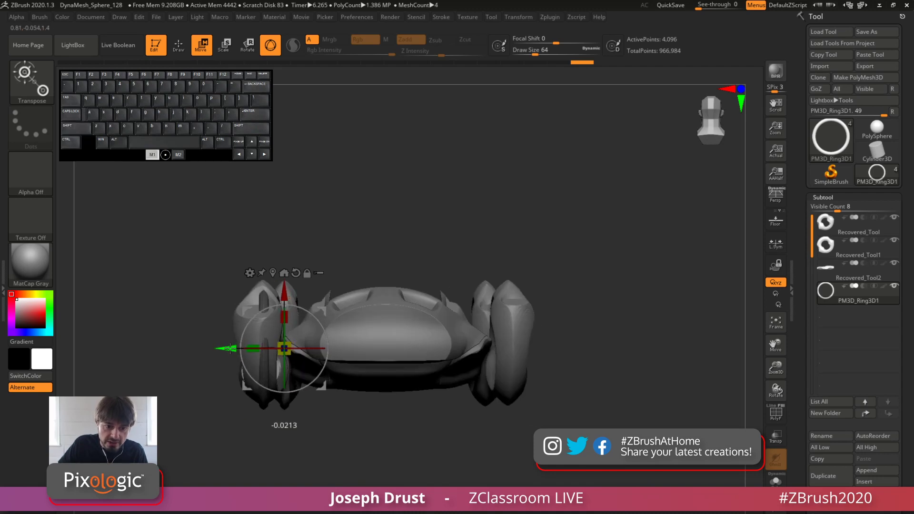
{"action": "left_click_drag", "start_coordinate": [378, 193], "coordinate": [292, 376], "text": "shift"}
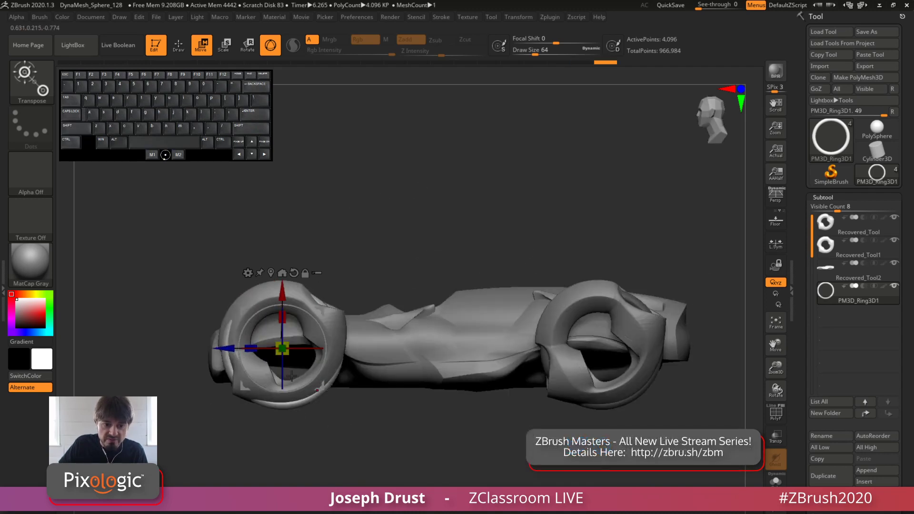
{"action": "left_click_drag", "start_coordinate": [274, 238], "coordinate": [329, 242]}
{"action": "left_click_drag", "start_coordinate": [329, 351], "coordinate": [326, 352]}
{"action": "left_click_drag", "start_coordinate": [387, 228], "coordinate": [215, 352], "text": "shift"}
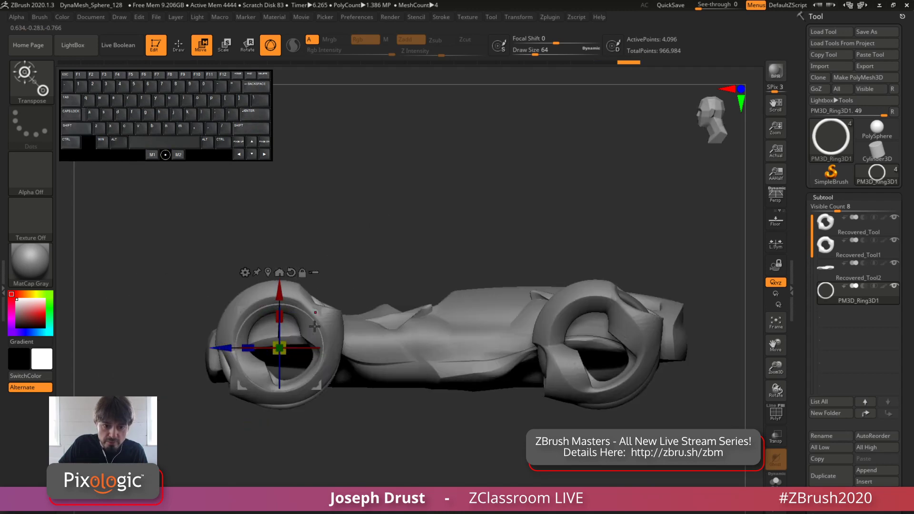
Check the front ring's fit from several angles and clear the mask left by the duplication
{"action": "left_click_drag", "start_coordinate": [339, 216], "coordinate": [423, 158]}
{"action": "left_click_drag", "start_coordinate": [329, 332], "coordinate": [328, 331]}
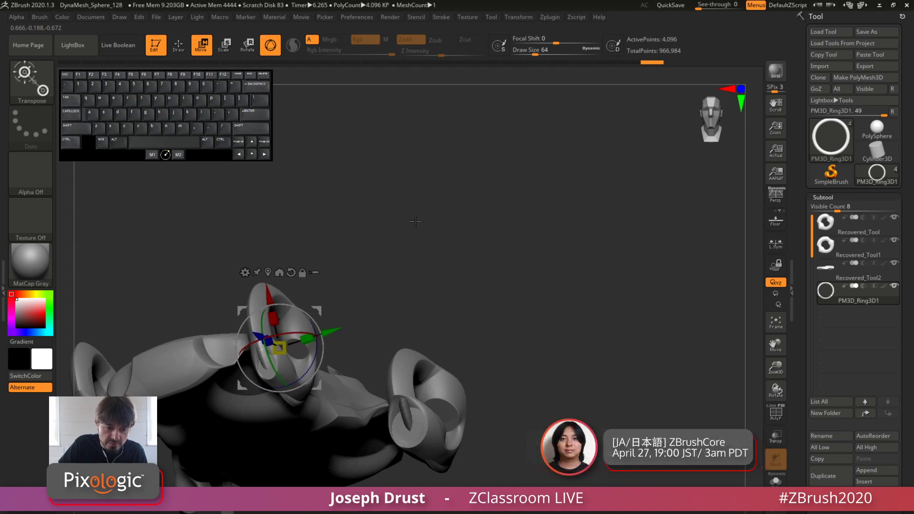
{"action": "mouse_move", "coordinate": [416, 221]}
{"action": "left_mouse_down"}
{"action": "mouse_move", "coordinate": [384, 255]}
{"action": "mouse_move", "coordinate": [416, 173]}
{"action": "left_mouse_up"}
{"action": "key", "text": "ctrl"}
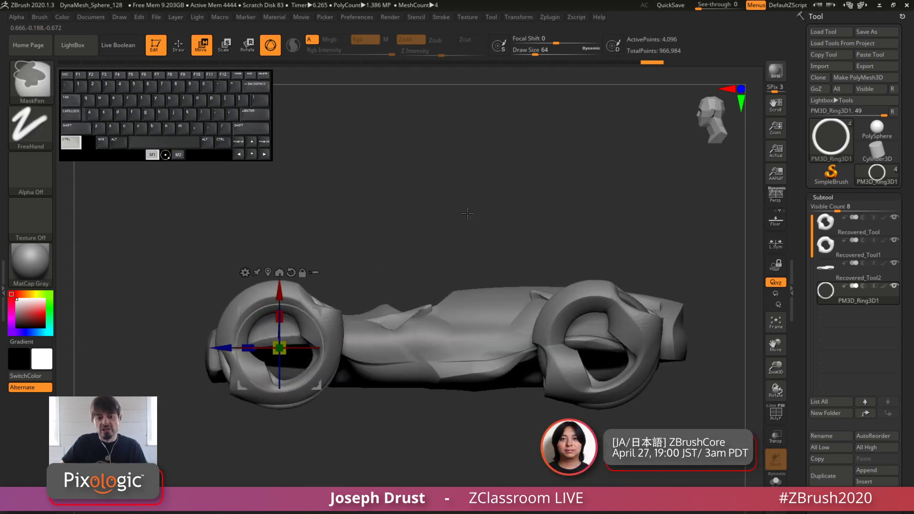
{"action": "left_click_drag", "start_coordinate": [485, 190], "coordinate": [519, 211]}
Apply Mirror And Weld to the two rings to copy them to the wheels across the car, and return to Draw mode
{"action": "left_click_drag", "start_coordinate": [798, 288], "coordinate": [805, 199]}
{"action": "left_click", "coordinate": [823, 246]}
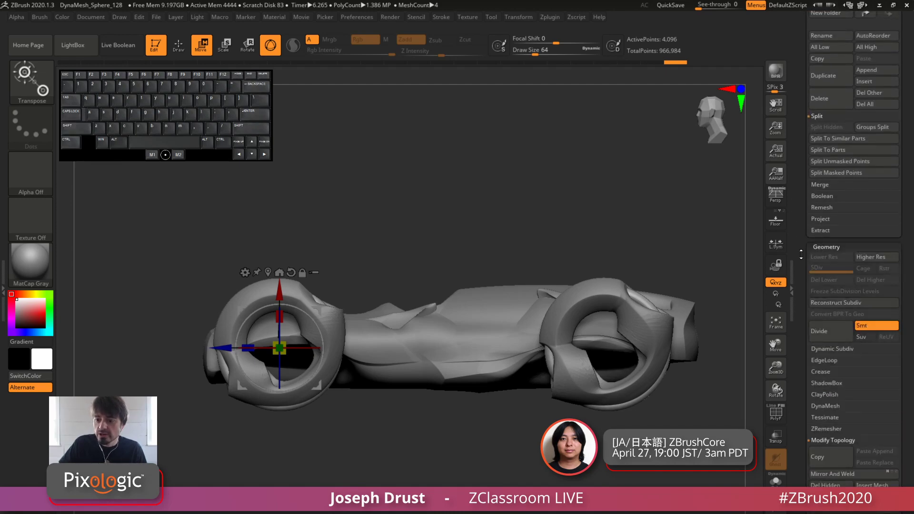
{"action": "left_click_drag", "start_coordinate": [584, 252], "coordinate": [545, 259]}
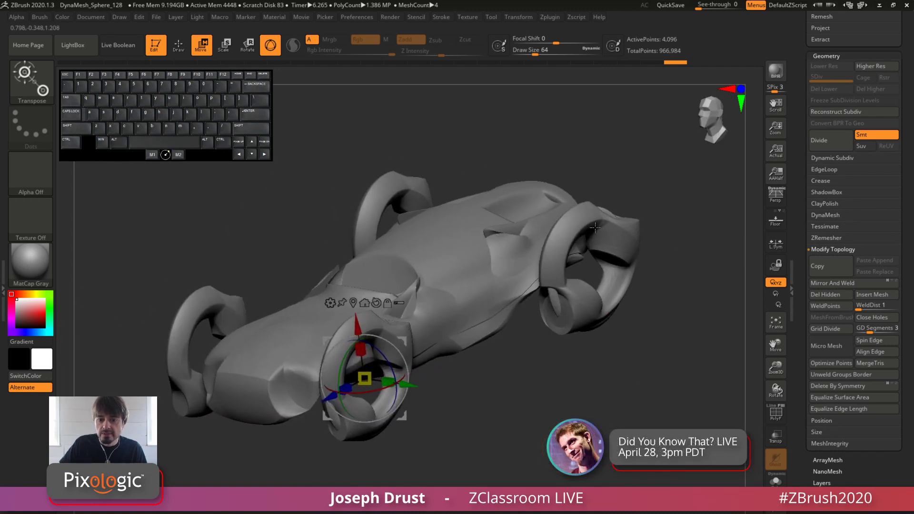
{"action": "left_click_drag", "start_coordinate": [685, 398], "coordinate": [632, 382]}
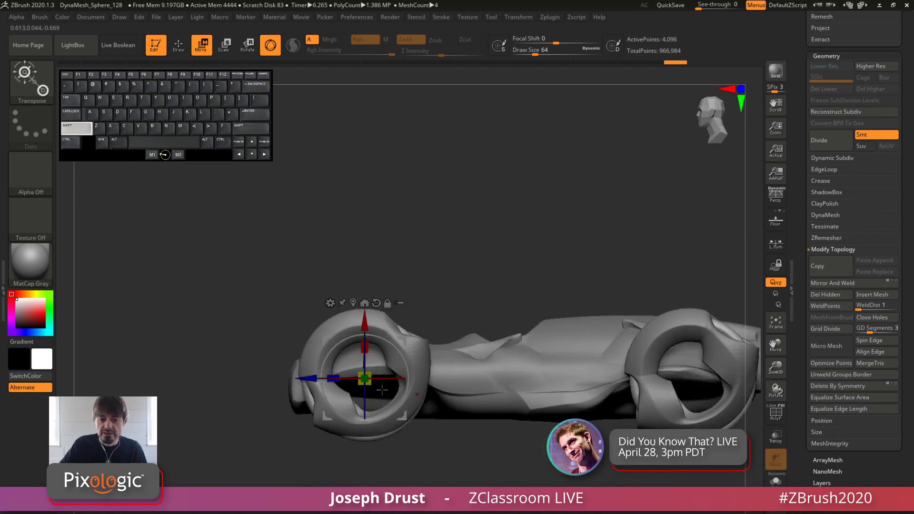
{"action": "left_click_drag", "start_coordinate": [704, 269], "coordinate": [505, 233], "text": "alt"}
{"action": "left_click", "coordinate": [833, 283]}
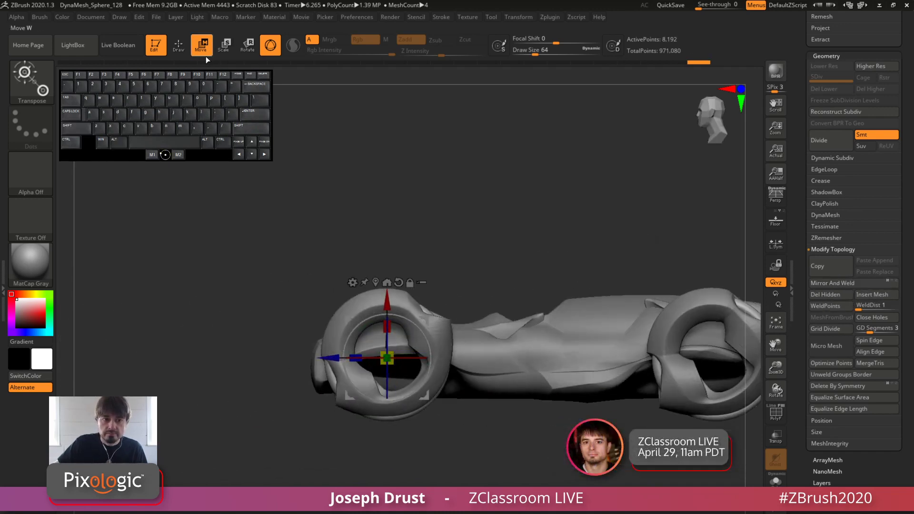
{"action": "left_click", "coordinate": [181, 47]}
{"action": "left_click_drag", "start_coordinate": [636, 198], "coordinate": [517, 198], "text": "alt"}
{"action": "left_click_drag", "start_coordinate": [658, 215], "coordinate": [670, 238]}
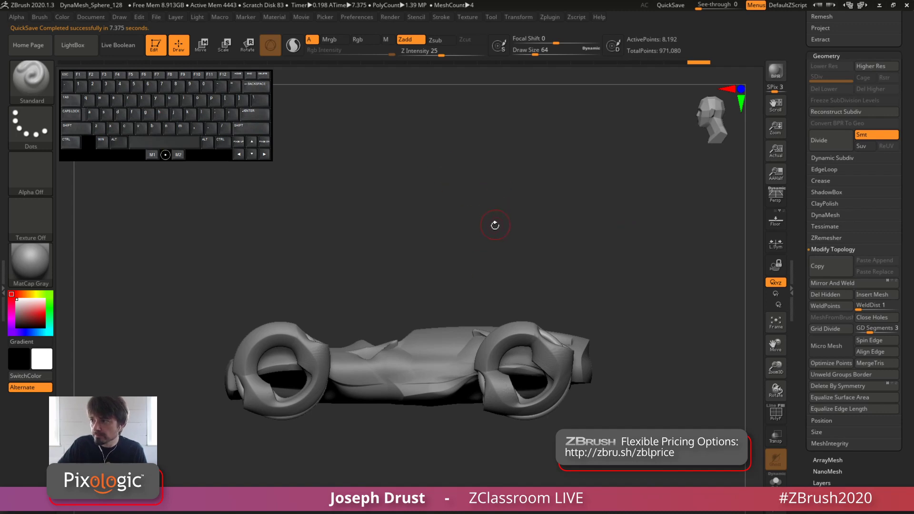
Select the car body subtool Recovered_Tool2, hide all other subtools and show the transform gizmo on it
{"action": "left_click_drag", "start_coordinate": [482, 233], "coordinate": [528, 173], "text": "alt"}
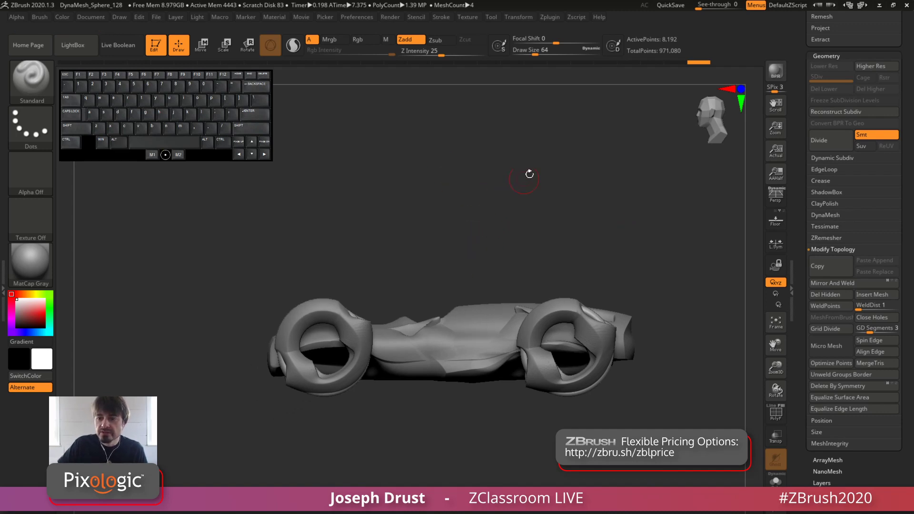
{"action": "scroll", "coordinate": [838, 215], "scroll_direction": "up", "scroll_amount": 10}
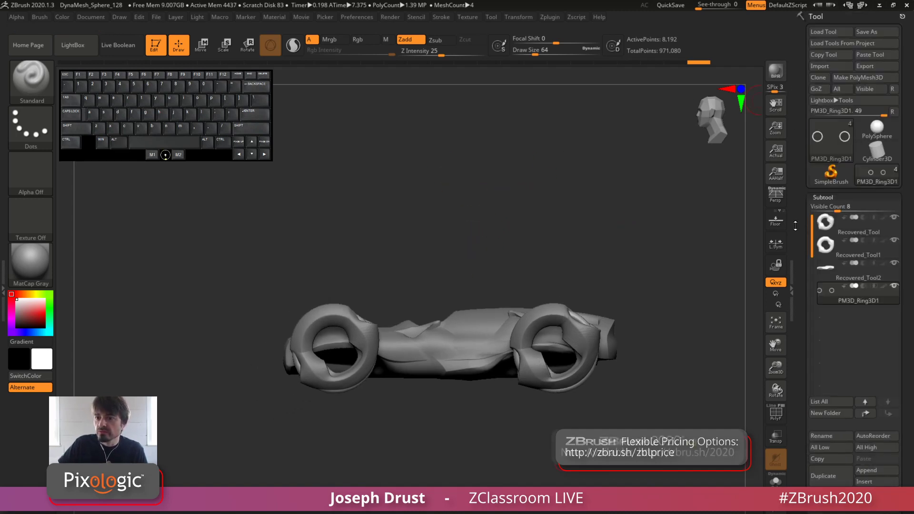
{"action": "left_click", "coordinate": [844, 278]}
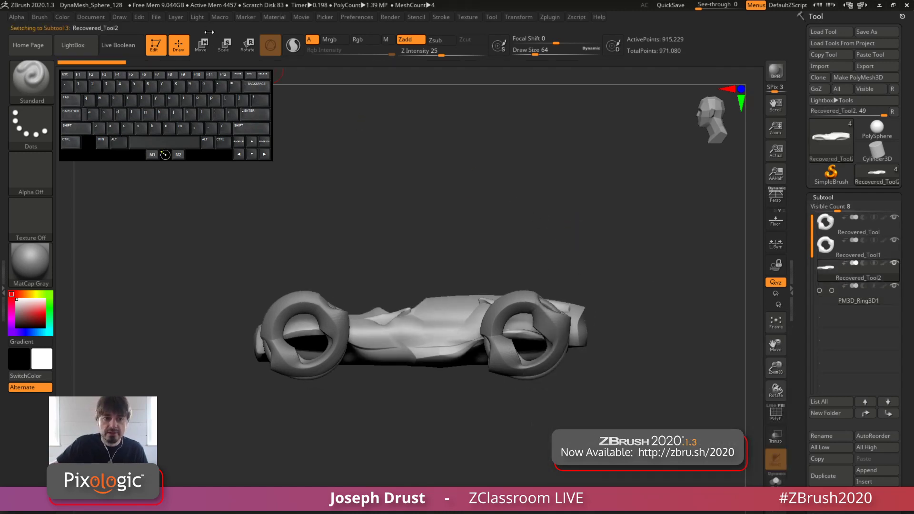
{"action": "left_click", "coordinate": [894, 263], "text": "shift"}
{"action": "left_click_drag", "start_coordinate": [571, 239], "coordinate": [521, 236], "text": "alt"}
{"action": "left_click", "coordinate": [202, 46]}
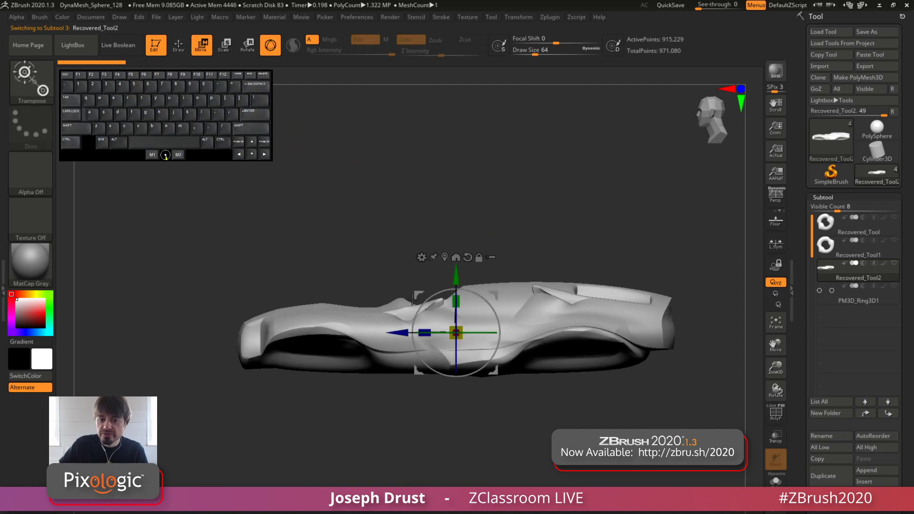
Try replacing the car body with the gizmo's Cylinder 3D primitive, undo it and reopen the Transform Type options
{"action": "left_click", "coordinate": [422, 257]}
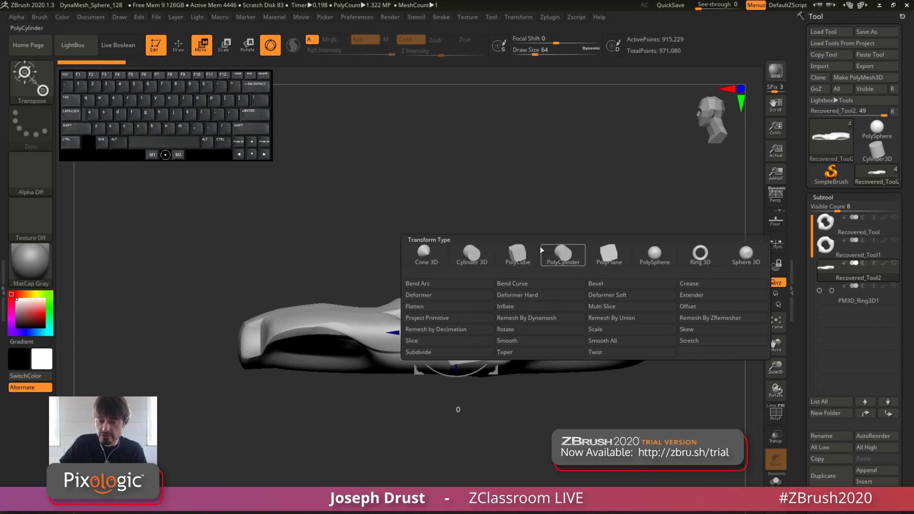
{"action": "left_click", "coordinate": [472, 257]}
{"action": "key", "text": "ctrl"}
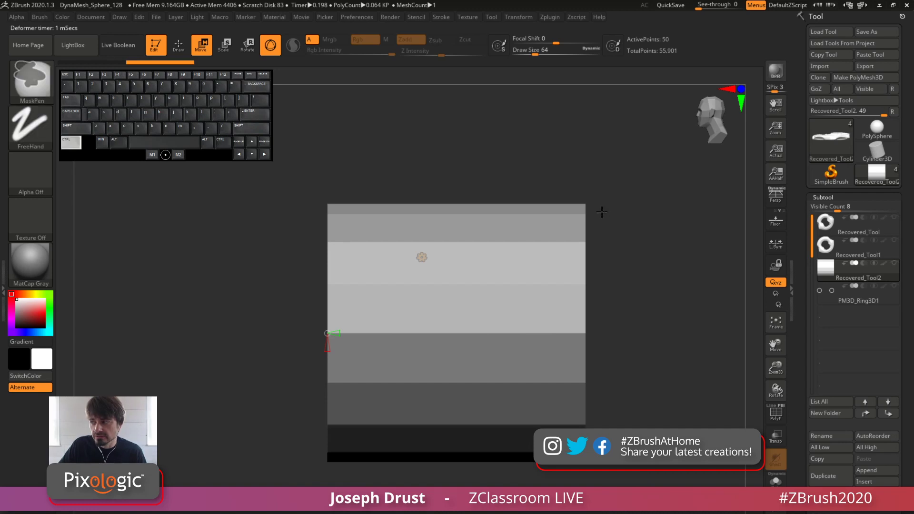
{"action": "key", "text": "ctrl+z"}
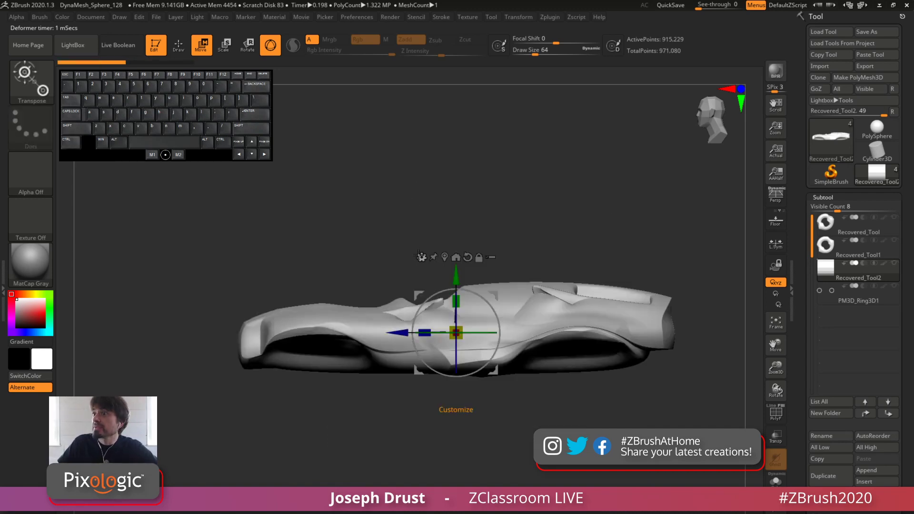
{"action": "left_click", "coordinate": [421, 257]}
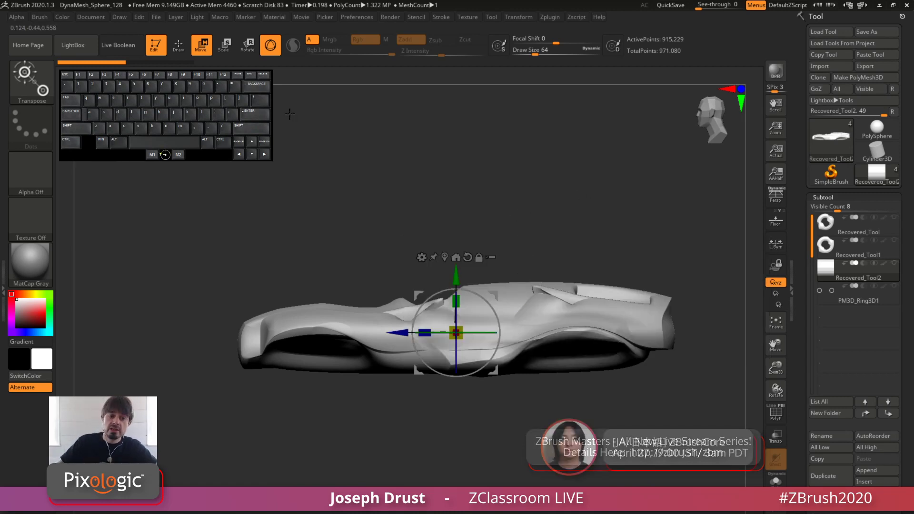
Choose the IMM ModelKit brush and switch to Draw mode with its mesh strip in view
{"action": "left_click", "coordinate": [49, 87]}
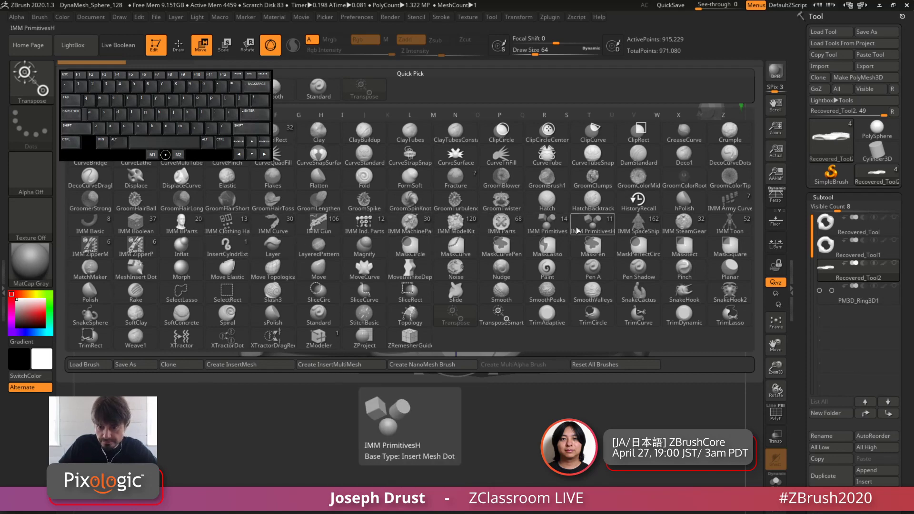
{"action": "left_click", "coordinate": [466, 233]}
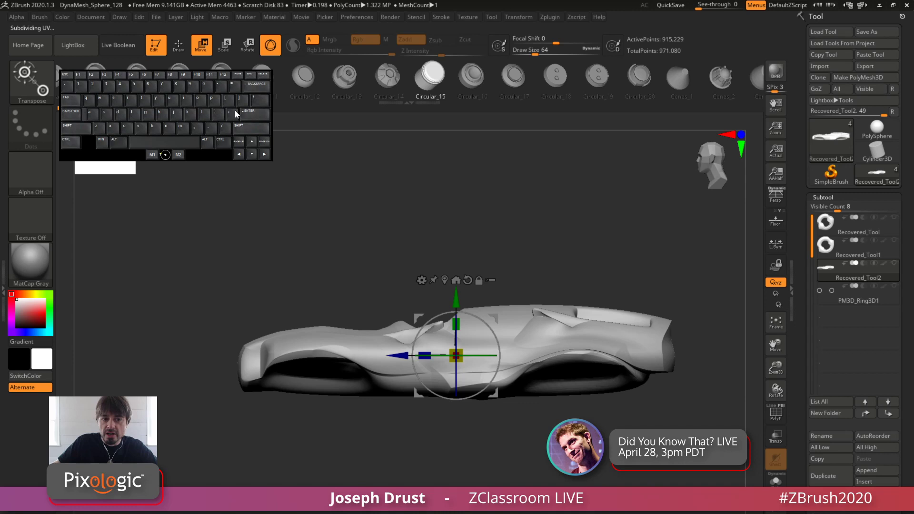
{"action": "left_click", "coordinate": [178, 47]}
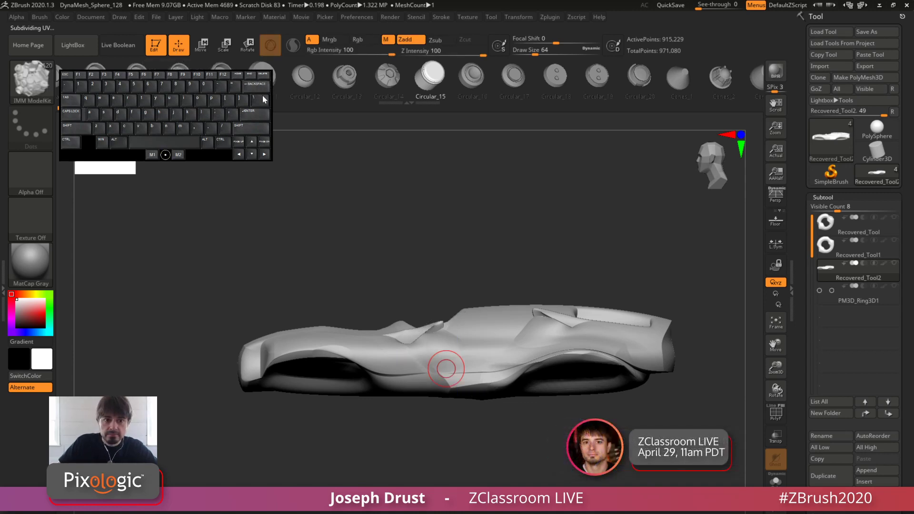
{"action": "left_click_drag", "start_coordinate": [200, 152], "coordinate": [202, 201]}
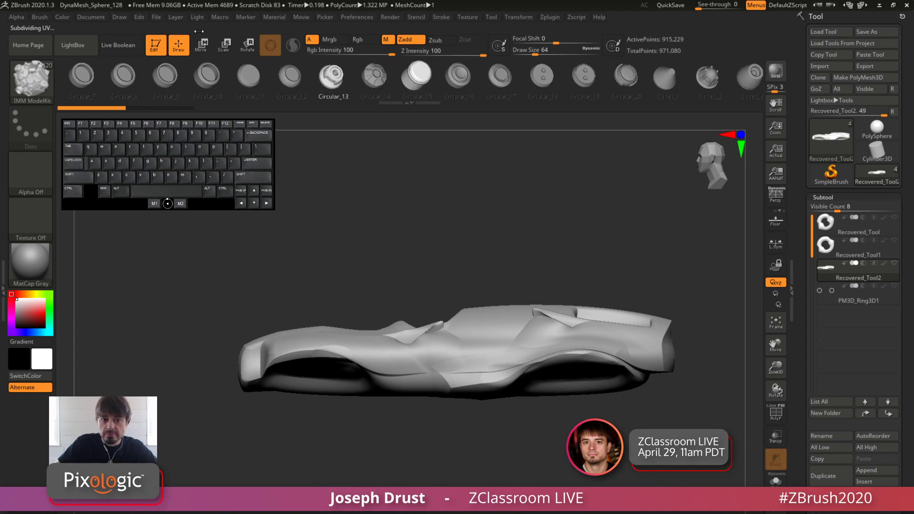
Try replacing the car body with the Circular_14 insert mesh while the gizmo is active, and undo the replacement
{"action": "key", "text": "w"}
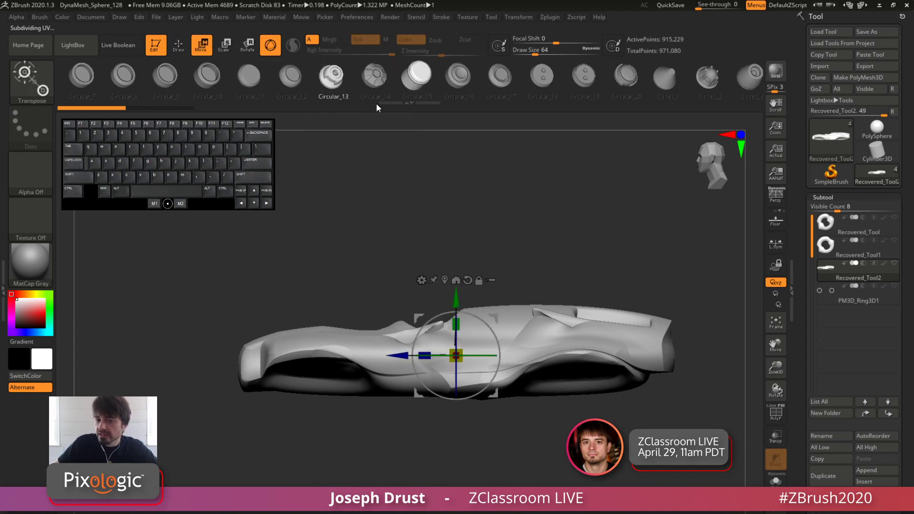
{"action": "left_click", "coordinate": [376, 81]}
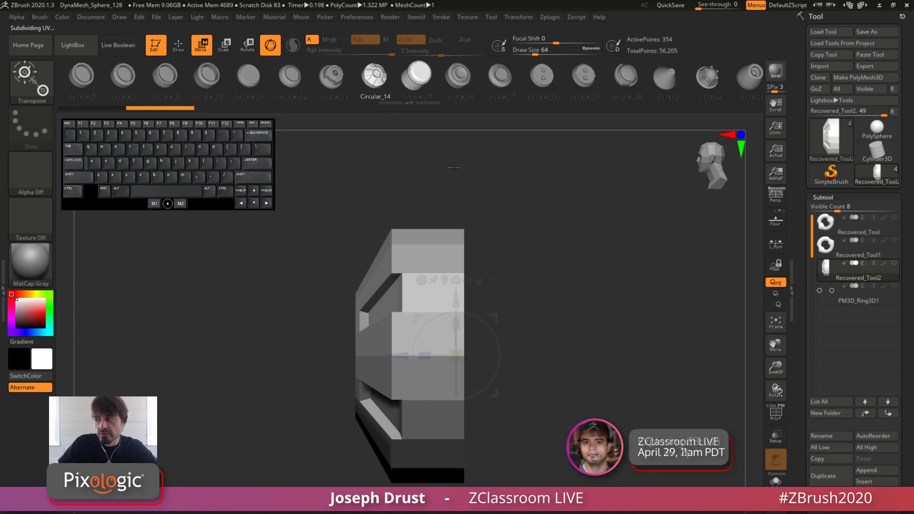
{"action": "key", "text": "ctrl+z"}
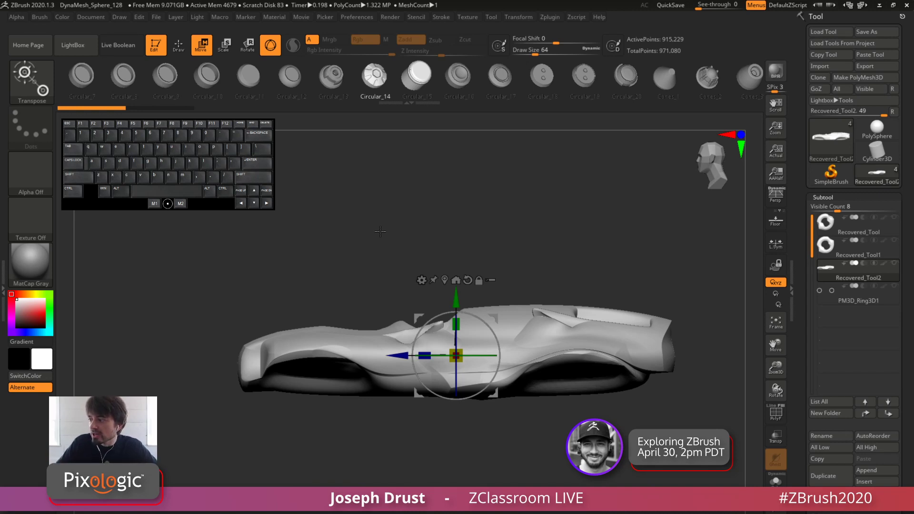
Return to Draw mode and turn on perspective for a three-quarter view of the car body
{"action": "left_click", "coordinate": [422, 280]}
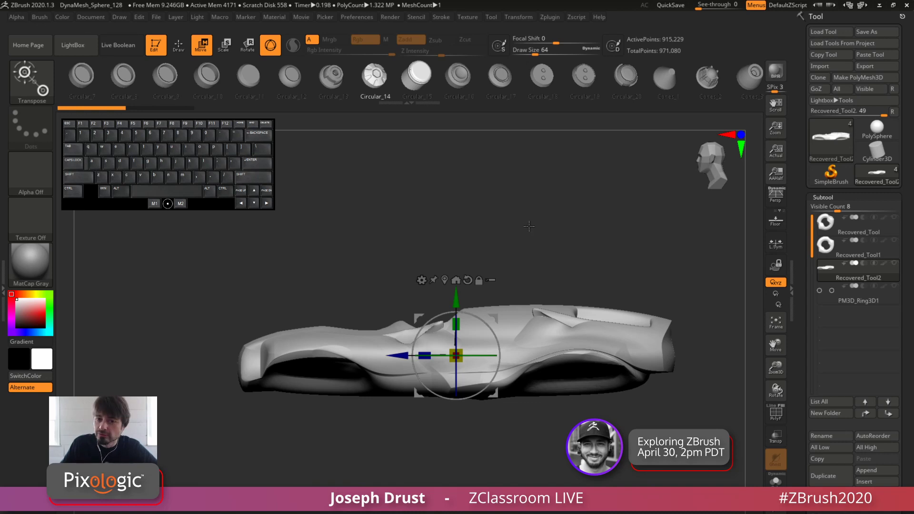
{"action": "mouse_move", "coordinate": [528, 226]}
{"action": "left_mouse_down", "text": "shift"}
{"action": "mouse_move", "coordinate": [531, 234]}
{"action": "mouse_move", "coordinate": [514, 197]}
{"action": "left_mouse_up", "text": "shift"}
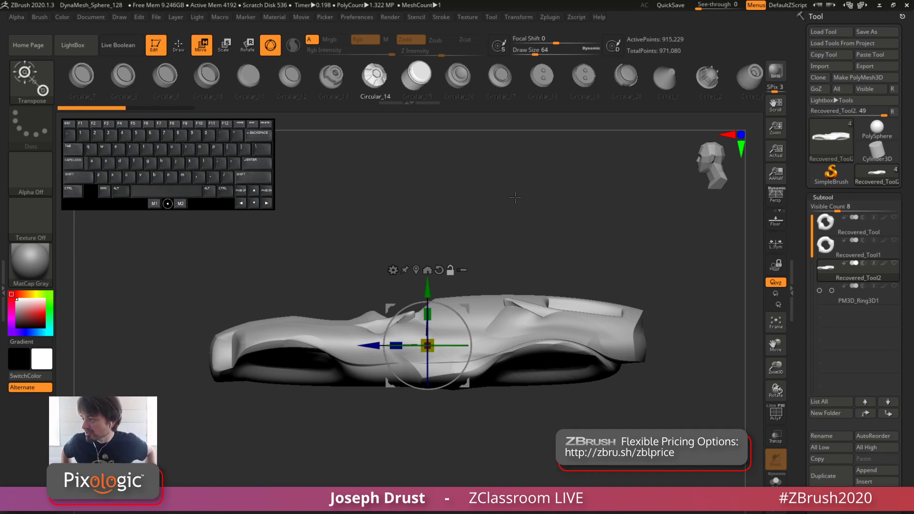
{"action": "left_click_drag", "start_coordinate": [549, 213], "coordinate": [569, 220]}
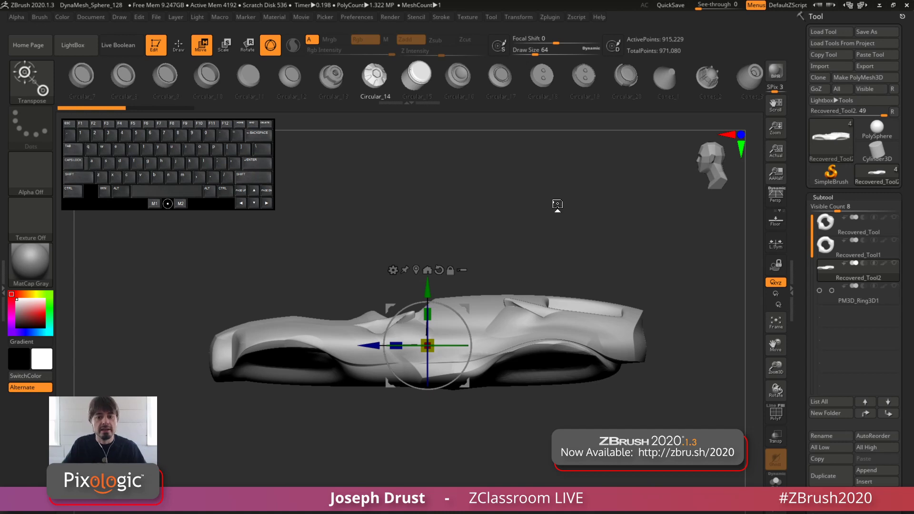
{"action": "mouse_move", "coordinate": [572, 201]}
{"action": "left_mouse_down", "text": "shift"}
{"action": "mouse_move", "coordinate": [582, 192]}
{"action": "mouse_move", "coordinate": [545, 239]}
{"action": "left_mouse_up", "text": "shift"}
{"action": "left_click", "coordinate": [179, 46]}
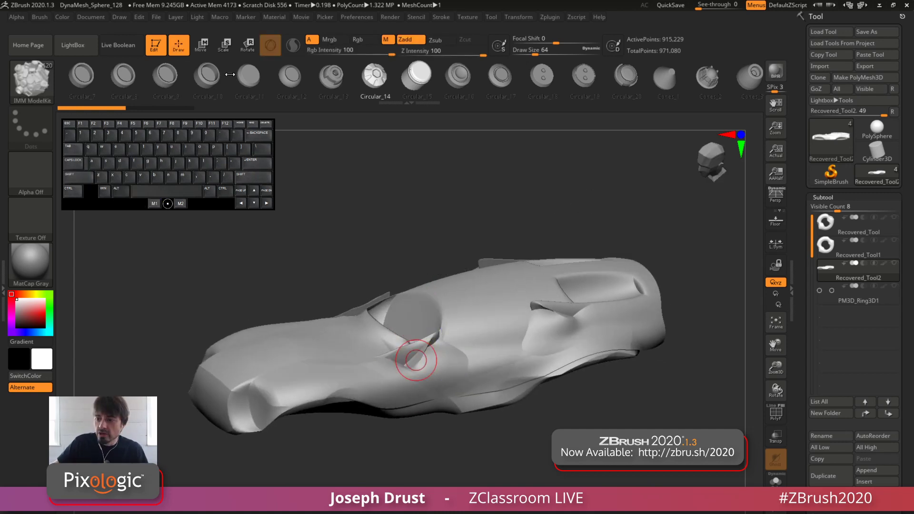
{"action": "mouse_move", "coordinate": [530, 198]}
{"action": "left_mouse_down"}
{"action": "mouse_move", "coordinate": [539, 185]}
{"action": "mouse_move", "coordinate": [541, 200]}
{"action": "mouse_move", "coordinate": [539, 172]}
{"action": "mouse_move", "coordinate": [534, 198]}
{"action": "left_mouse_up"}
{"action": "key", "text": "p"}
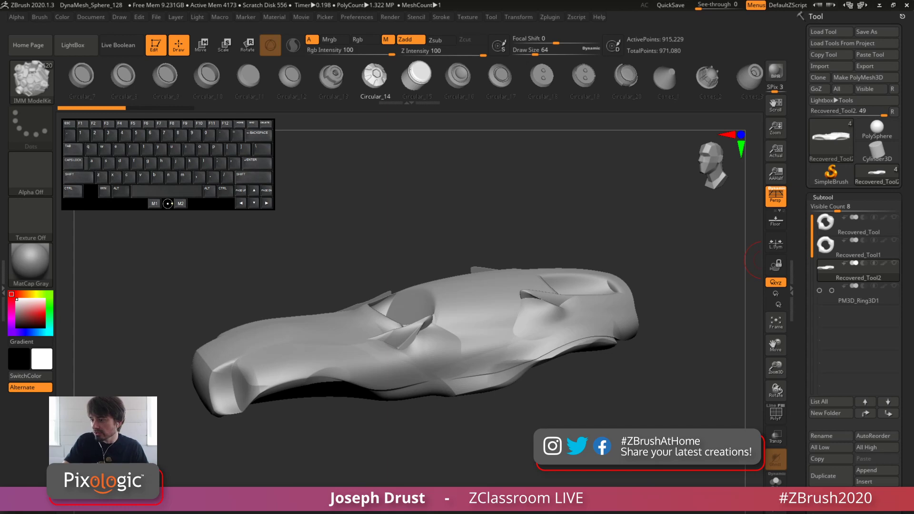
Switch to the browser to look at the Project Primitive lesson and the #AskZBrush YouTube playlist, and return to ZBrush
{"action": "key", "text": "alt+Tab"}
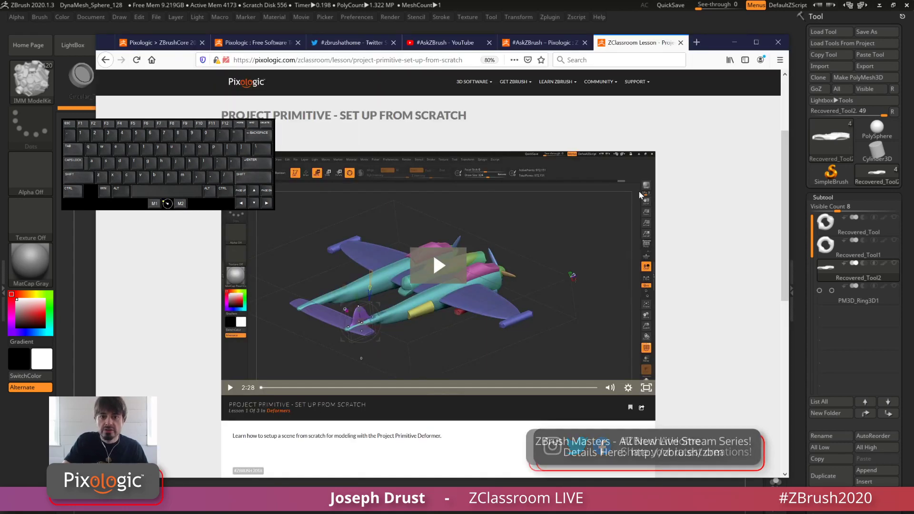
{"action": "left_click", "coordinate": [449, 43]}
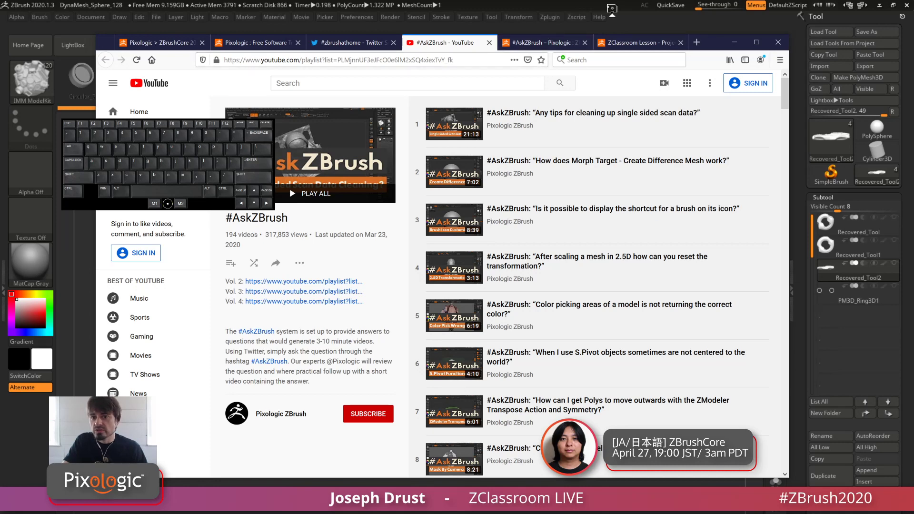
{"action": "left_click", "coordinate": [617, 6]}
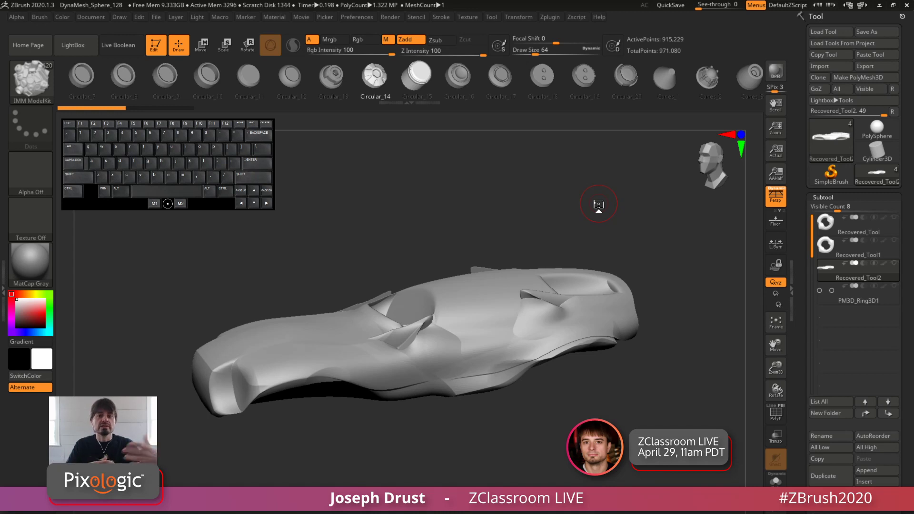
Display the car body's polygroups with PolyFrame, check them from the side, and hide the group colours again
{"action": "left_click_drag", "start_coordinate": [475, 218], "coordinate": [475, 145], "text": "shift"}
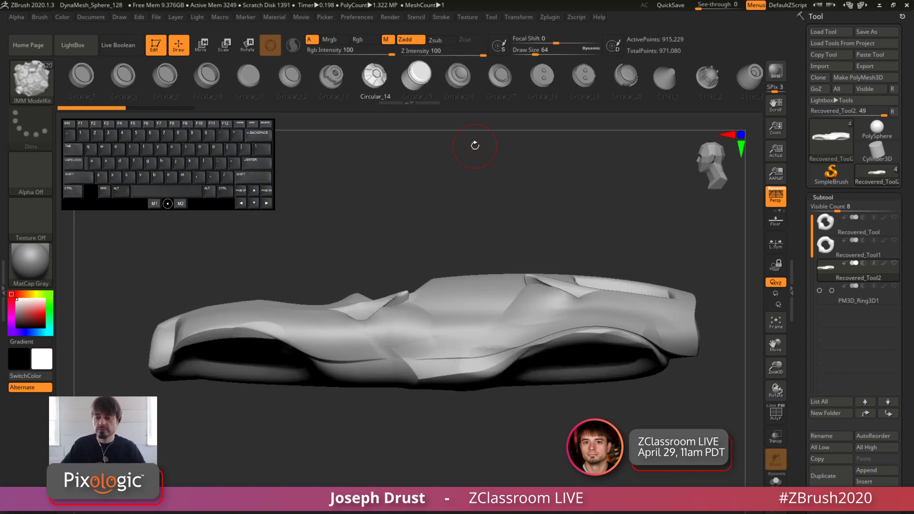
{"action": "left_click_drag", "start_coordinate": [529, 223], "coordinate": [565, 238]}
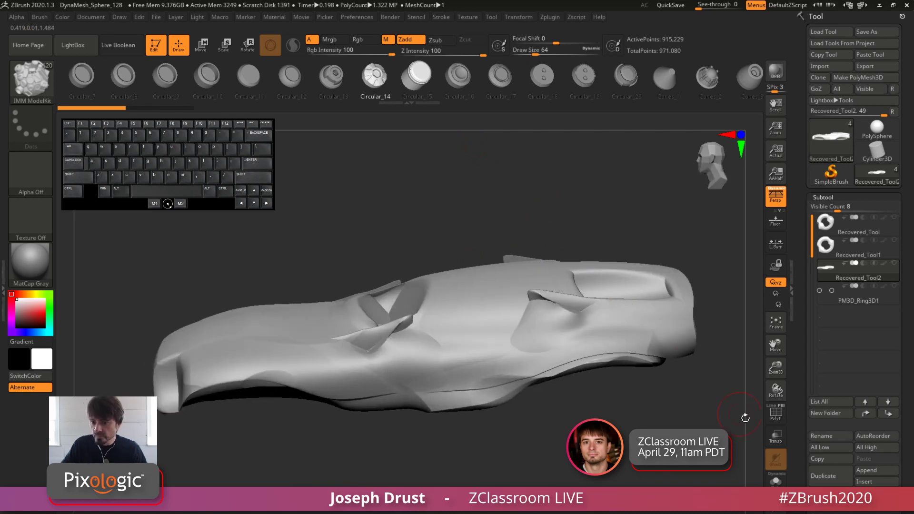
{"action": "left_click", "coordinate": [778, 417]}
{"action": "left_click_drag", "start_coordinate": [640, 424], "coordinate": [622, 411]}
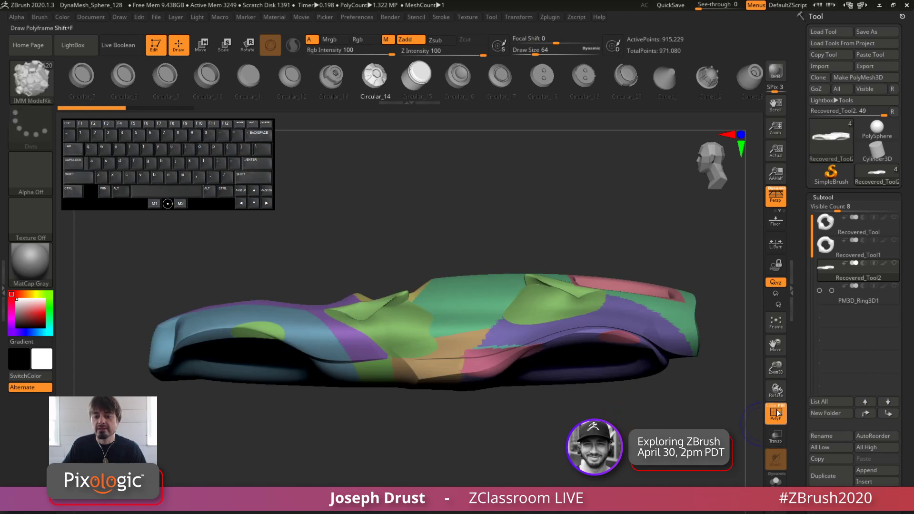
{"action": "left_click", "coordinate": [778, 413]}
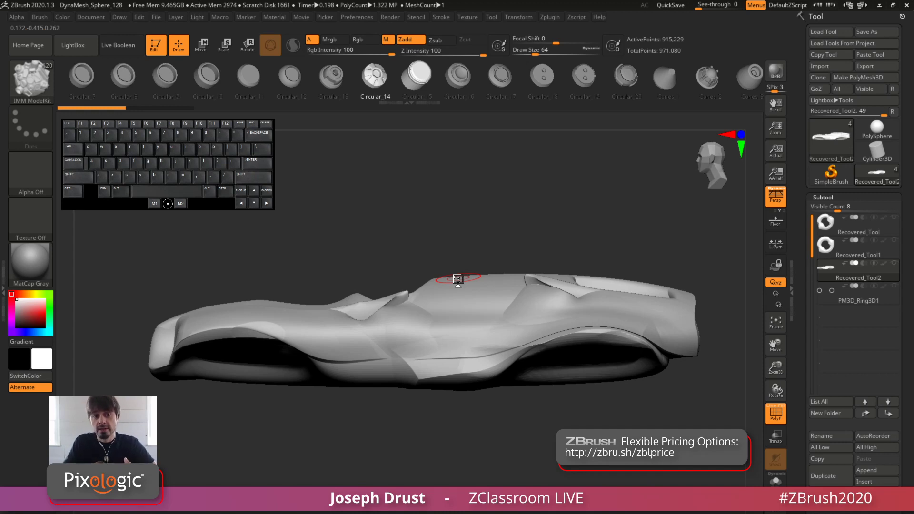
Turn on Live Boolean and examine the car body's thin fins, vents and cockpit edges from several angles
{"action": "left_click", "coordinate": [118, 45]}
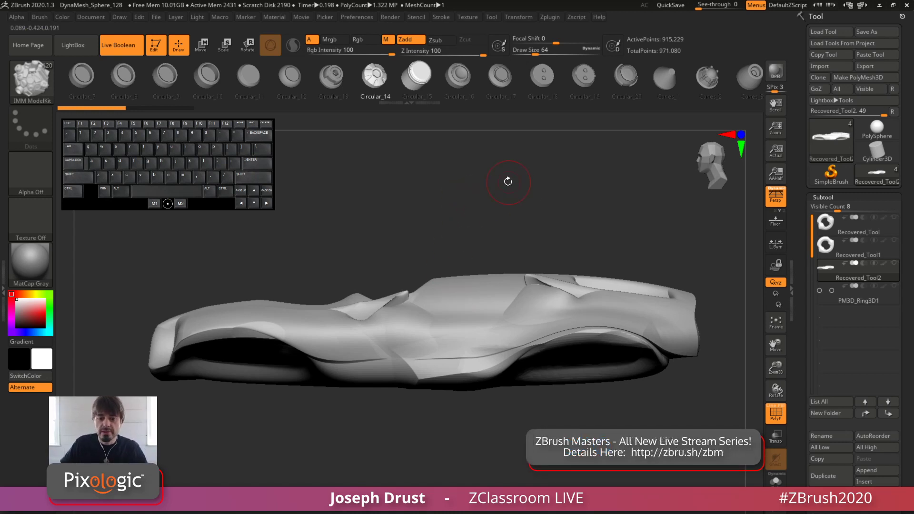
{"action": "mouse_move", "coordinate": [508, 181]}
{"action": "left_mouse_down"}
{"action": "mouse_move", "coordinate": [504, 168]}
{"action": "mouse_move", "coordinate": [484, 172]}
{"action": "mouse_move", "coordinate": [336, 224]}
{"action": "mouse_move", "coordinate": [481, 214]}
{"action": "left_mouse_up"}
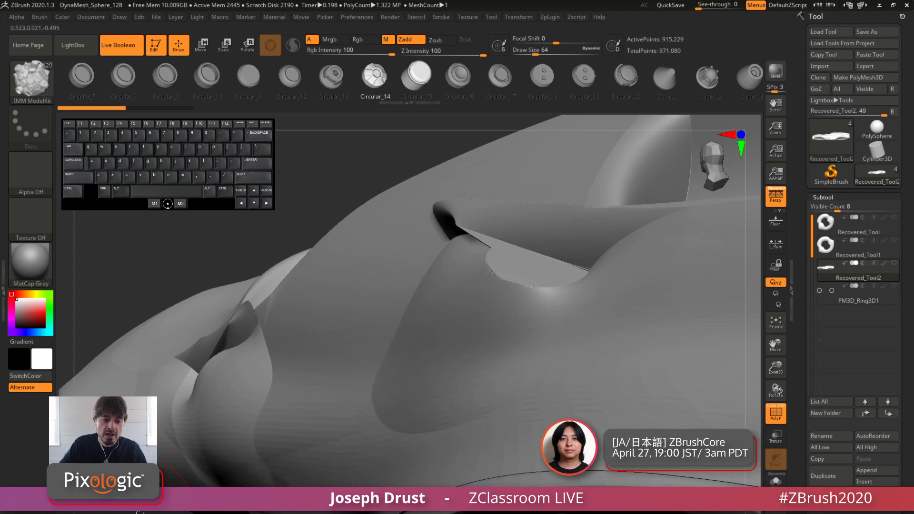
{"action": "mouse_move", "coordinate": [290, 205]}
{"action": "left_mouse_down"}
{"action": "mouse_move", "coordinate": [181, 475]}
{"action": "mouse_move", "coordinate": [214, 454]}
{"action": "left_mouse_up"}
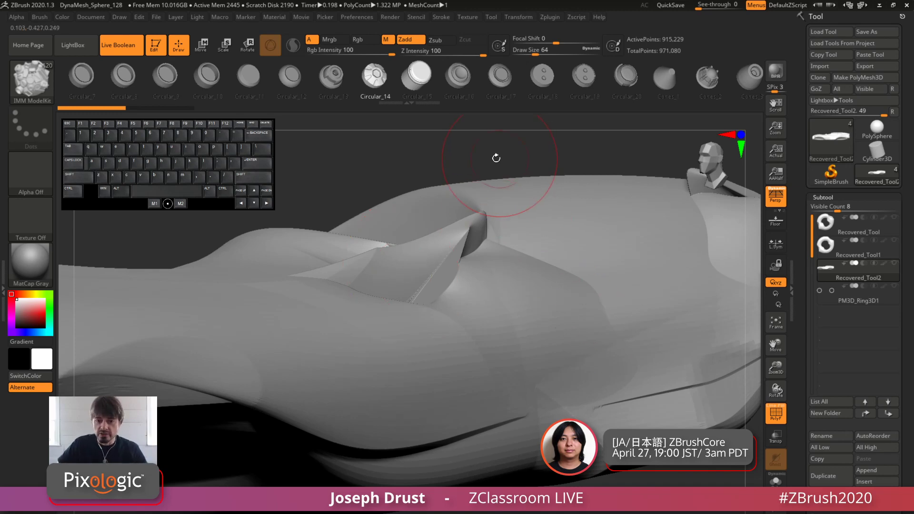
{"action": "left_click_drag", "start_coordinate": [495, 153], "coordinate": [651, 188]}
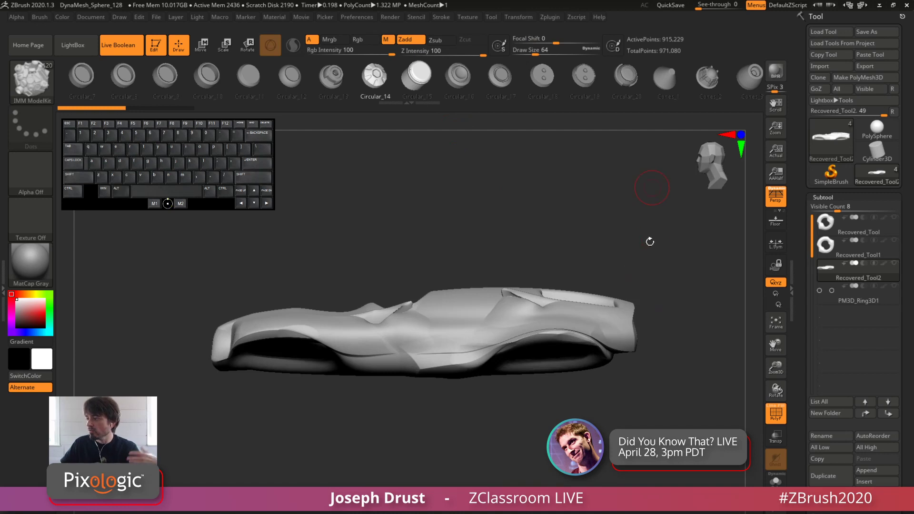
{"action": "left_click_drag", "start_coordinate": [688, 259], "coordinate": [687, 309]}
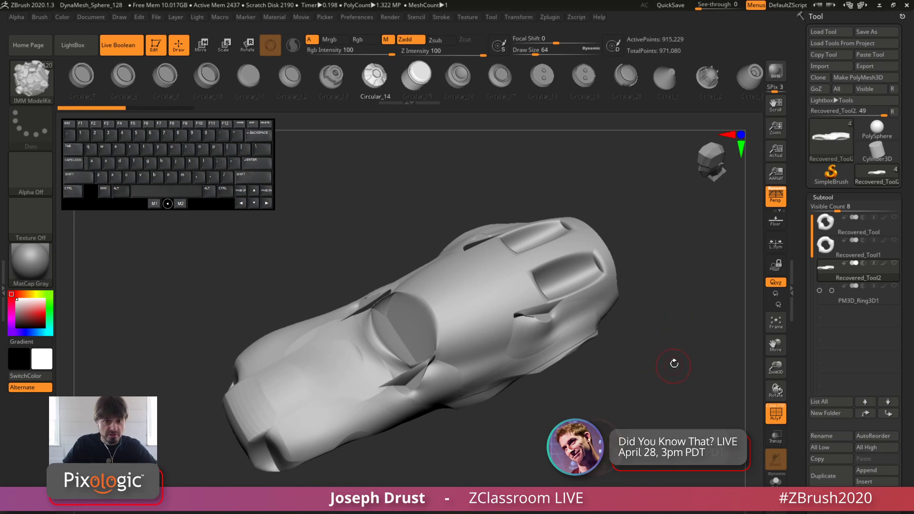
{"action": "mouse_move", "coordinate": [673, 363]}
{"action": "left_mouse_down"}
{"action": "mouse_move", "coordinate": [683, 320]}
{"action": "mouse_move", "coordinate": [671, 348]}
{"action": "left_mouse_up"}
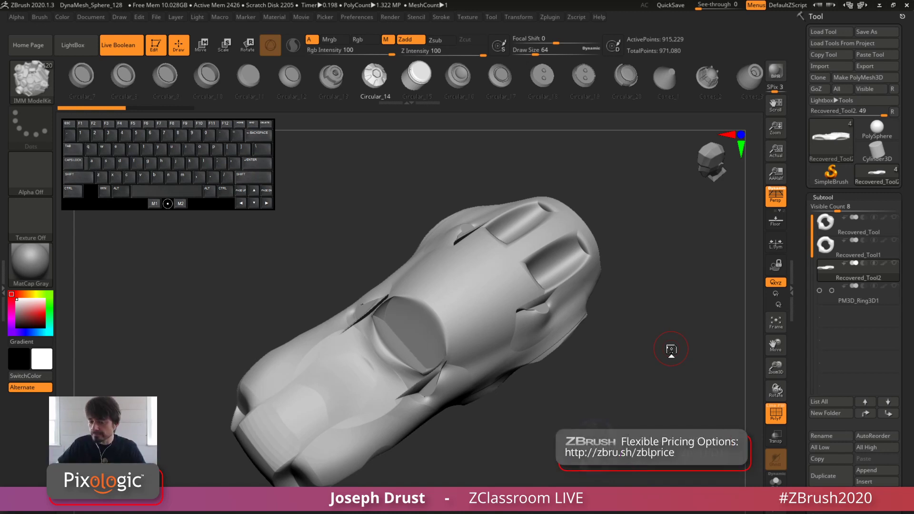
{"action": "mouse_move", "coordinate": [659, 242]}
{"action": "left_mouse_down"}
{"action": "mouse_move", "coordinate": [660, 195]}
{"action": "mouse_move", "coordinate": [676, 238]}
{"action": "left_mouse_up"}
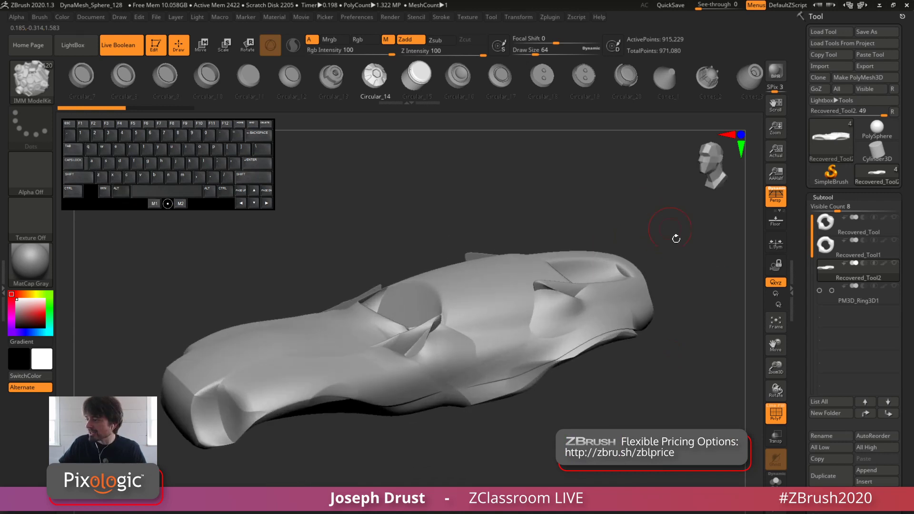
Try DynaMesh on the car body at resolution 128, compare the edge detail, and undo the remesh
{"action": "left_click_drag", "start_coordinate": [803, 335], "coordinate": [802, 231]}
{"action": "left_click_drag", "start_coordinate": [694, 355], "coordinate": [730, 257], "text": "shift"}
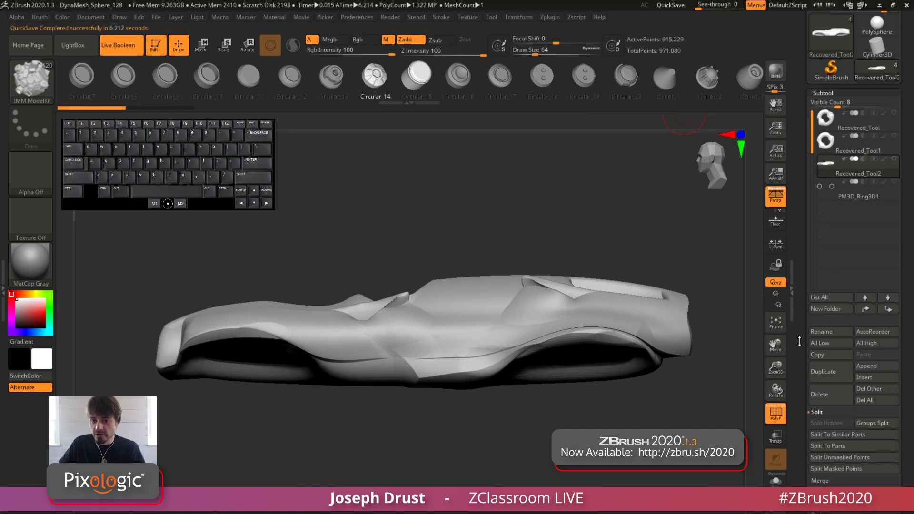
{"action": "left_click_drag", "start_coordinate": [799, 339], "coordinate": [817, 230]}
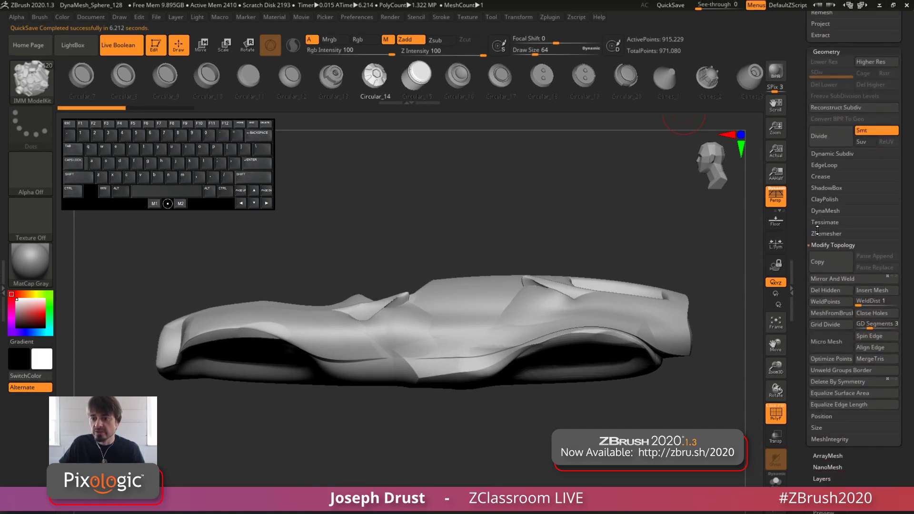
{"action": "left_click", "coordinate": [825, 211]}
{"action": "left_click_drag", "start_coordinate": [745, 245], "coordinate": [738, 267]}
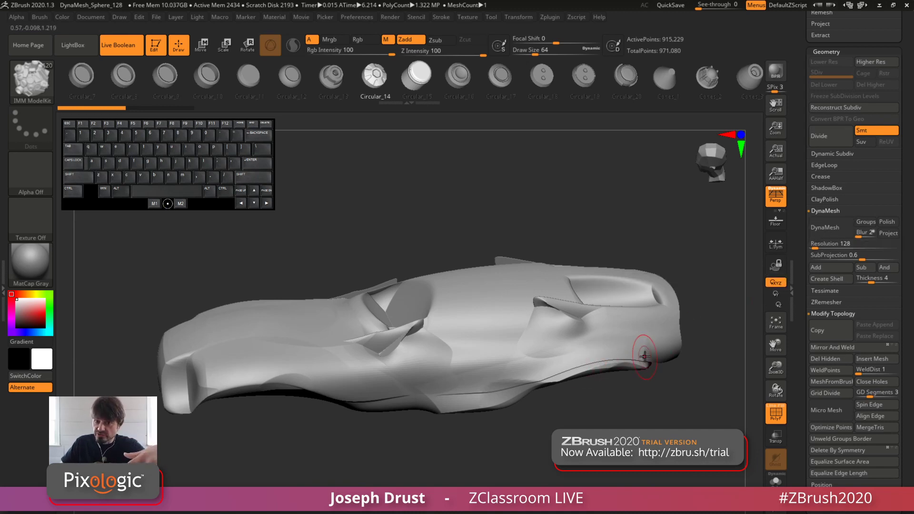
{"action": "key", "text": "alt"}
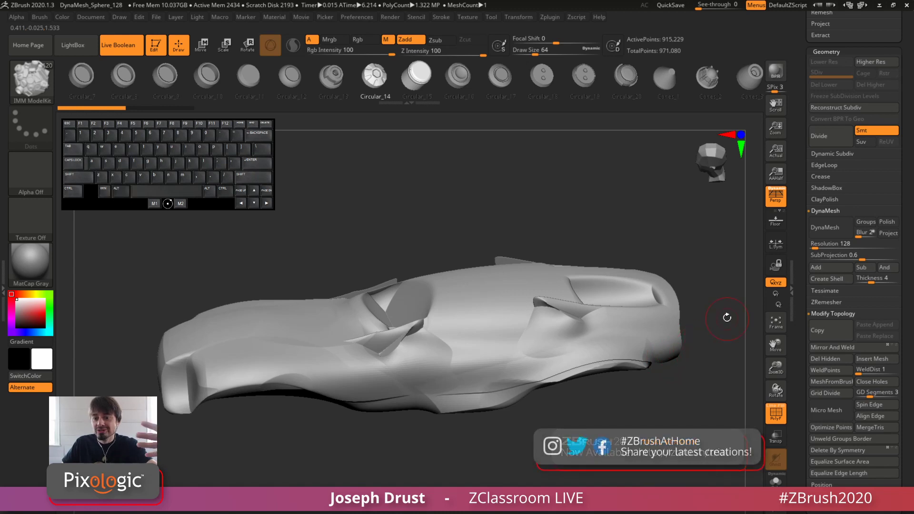
{"action": "left_click_drag", "start_coordinate": [727, 317], "coordinate": [713, 333]}
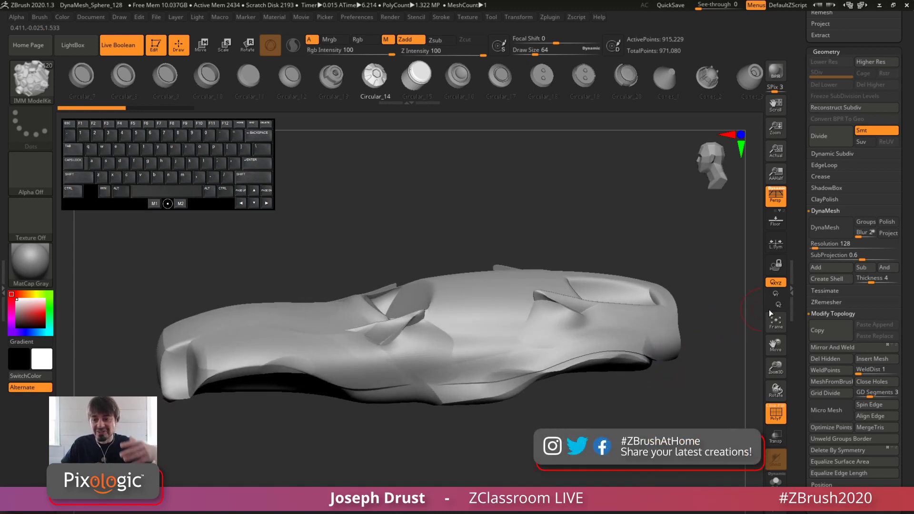
{"action": "left_click", "coordinate": [825, 235]}
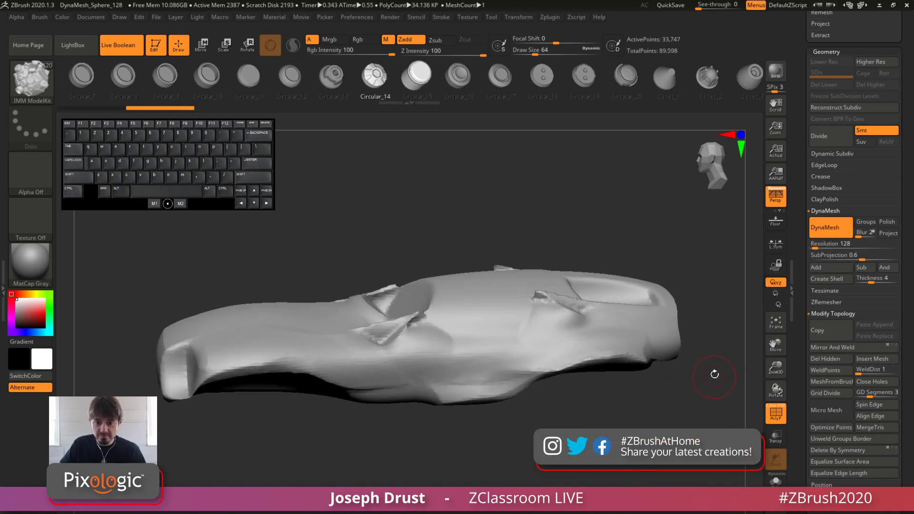
{"action": "left_click_drag", "start_coordinate": [715, 374], "coordinate": [711, 318]}
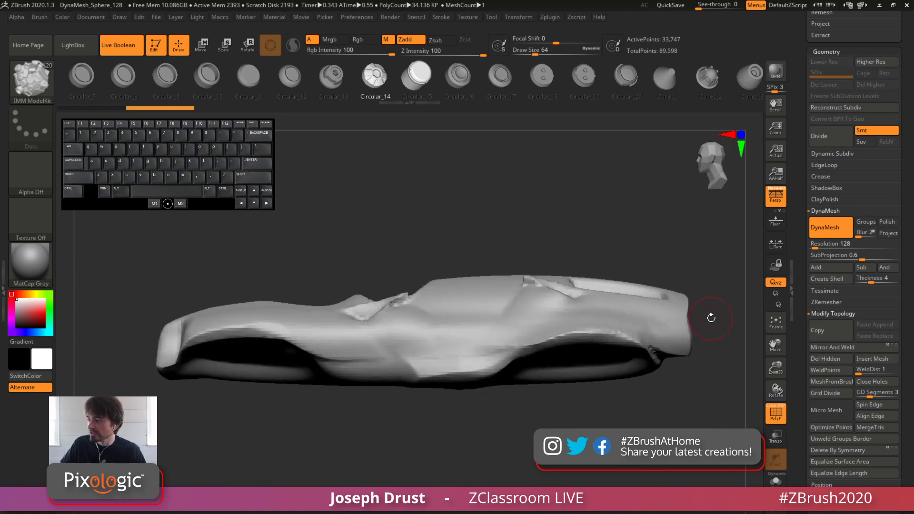
{"action": "key", "text": "ctrl+z"}
Try DynaMesh on the car body at resolution 512, inspect the thin fin beside the cockpit, and undo it
{"action": "left_click", "coordinate": [813, 245]}
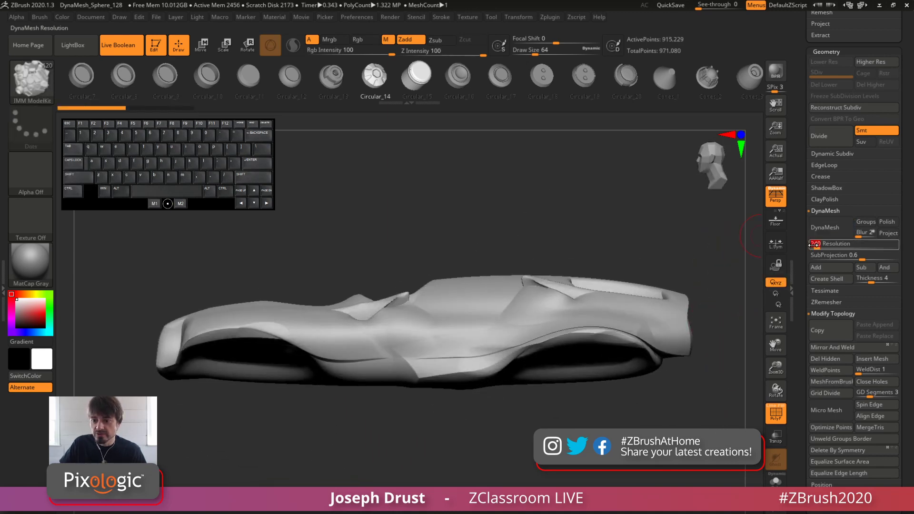
{"action": "left_click", "coordinate": [831, 228]}
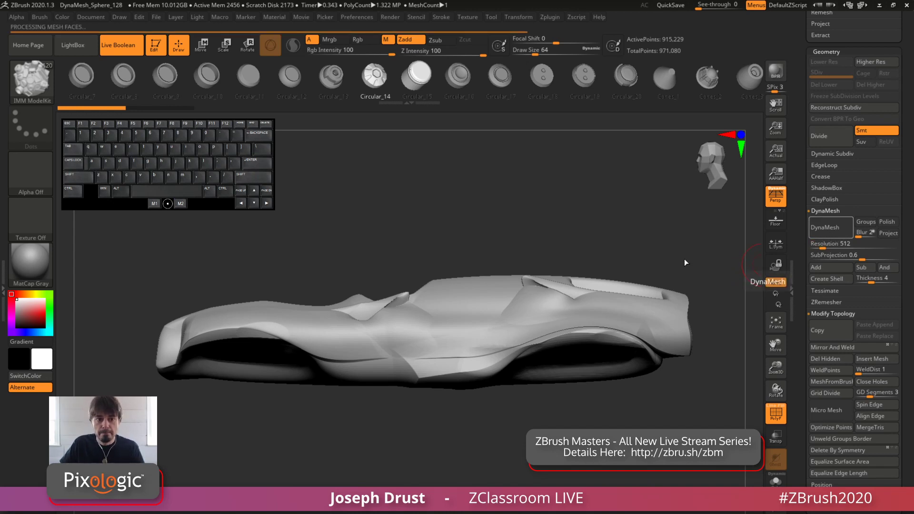
{"action": "mouse_move", "coordinate": [612, 225]}
{"action": "left_mouse_down"}
{"action": "mouse_move", "coordinate": [620, 272]}
{"action": "mouse_move", "coordinate": [612, 228]}
{"action": "mouse_move", "coordinate": [612, 243]}
{"action": "mouse_move", "coordinate": [604, 242]}
{"action": "left_mouse_up"}
{"action": "left_click_drag", "start_coordinate": [601, 190], "coordinate": [609, 241]}
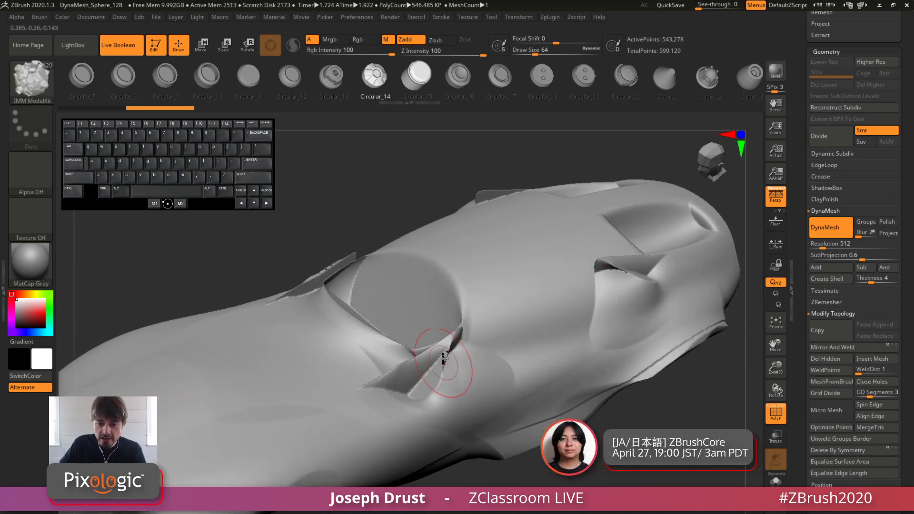
{"action": "mouse_move", "coordinate": [490, 379]}
{"action": "left_mouse_down", "text": "alt"}
{"action": "mouse_move", "coordinate": [688, 465]}
{"action": "mouse_move", "coordinate": [683, 390]}
{"action": "left_mouse_up", "text": "alt"}
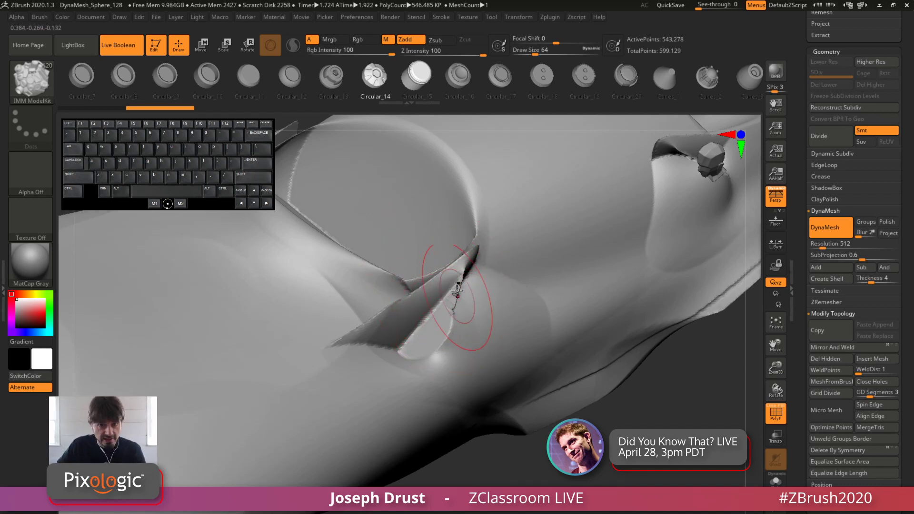
{"action": "key", "text": "ctrl+z"}
Inflate the whole car body slightly with the Inflate deformation and check the thickened fins and vent edges
{"action": "left_click_drag", "start_coordinate": [698, 480], "coordinate": [714, 352]}
{"action": "left_click_drag", "start_coordinate": [714, 352], "coordinate": [803, 252]}
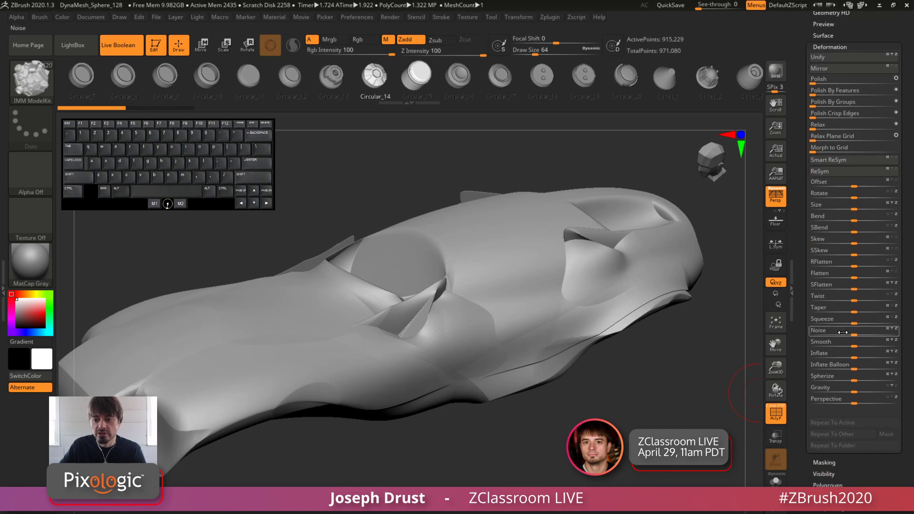
{"action": "mouse_move", "coordinate": [854, 353]}
{"action": "left_mouse_down"}
{"action": "mouse_move", "coordinate": [864, 353]}
{"action": "mouse_move", "coordinate": [857, 354]}
{"action": "left_mouse_up"}
{"action": "left_click_drag", "start_coordinate": [677, 376], "coordinate": [374, 271]}
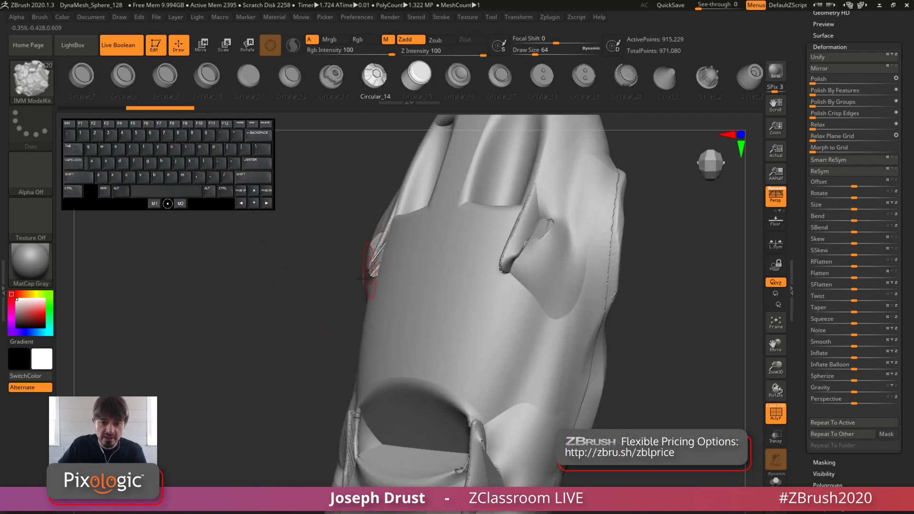
{"action": "left_click_drag", "start_coordinate": [306, 338], "coordinate": [349, 310]}
{"action": "left_click_drag", "start_coordinate": [638, 267], "coordinate": [704, 240]}
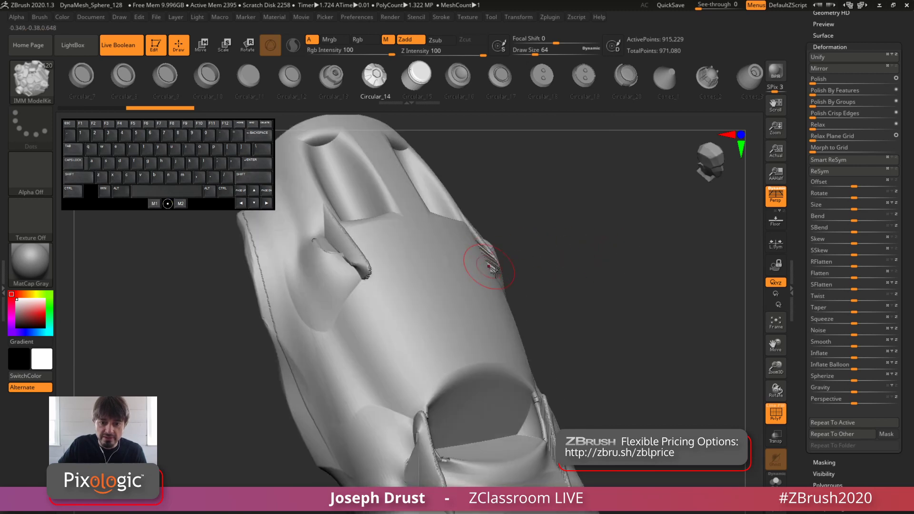
{"action": "left_click_drag", "start_coordinate": [553, 259], "coordinate": [528, 219]}
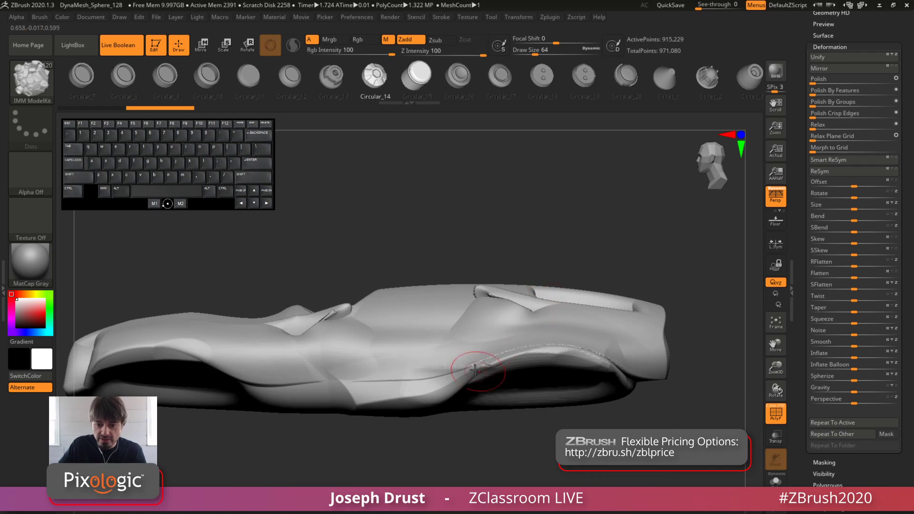
{"action": "left_click_drag", "start_coordinate": [609, 267], "coordinate": [661, 373]}
Try DynaMesh on the inflated car body at resolution 128 and undo the remesh
{"action": "left_click_drag", "start_coordinate": [802, 226], "coordinate": [802, 317]}
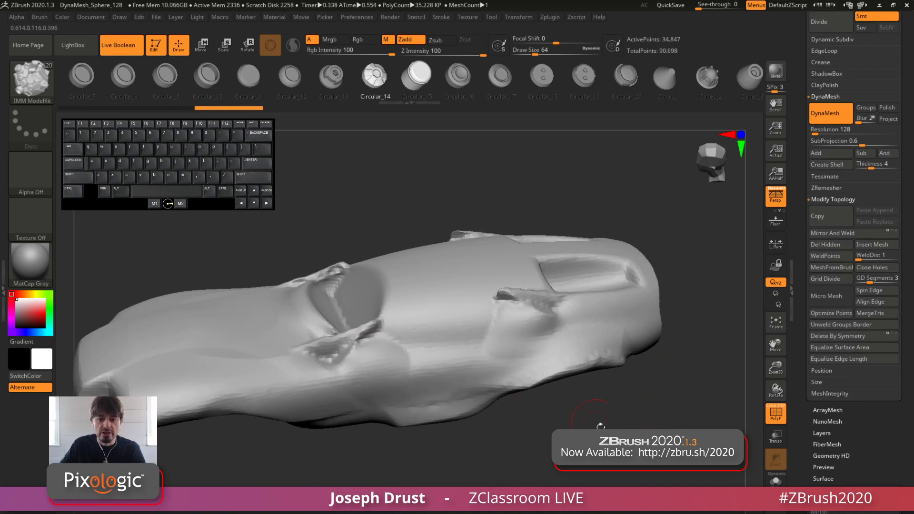
{"action": "left_click_drag", "start_coordinate": [600, 426], "coordinate": [607, 367]}
{"action": "key", "text": "ctrl+z"}
Try DynaMesh on the inflated car body at resolution 512, inspect the cockpit fins up close, and undo it
{"action": "left_click", "coordinate": [815, 132]}
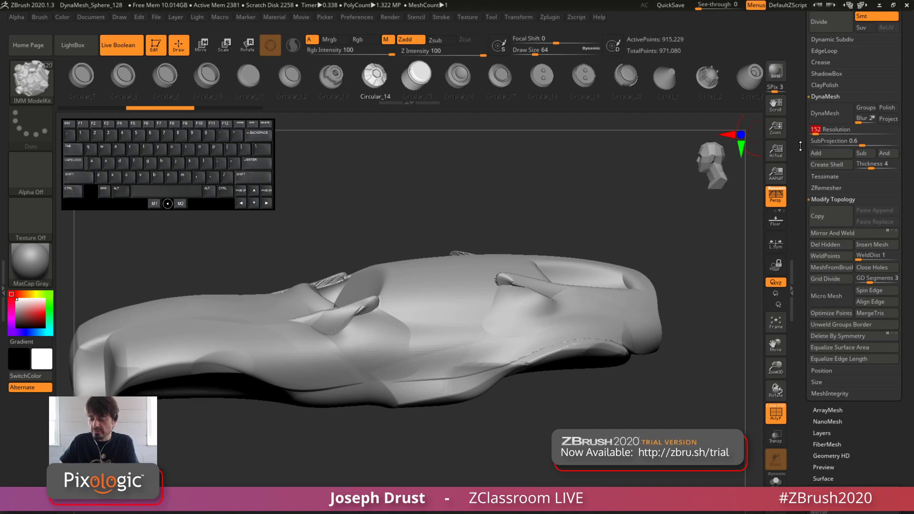
{"action": "type", "text": "512"}
{"action": "key", "text": "Return"}
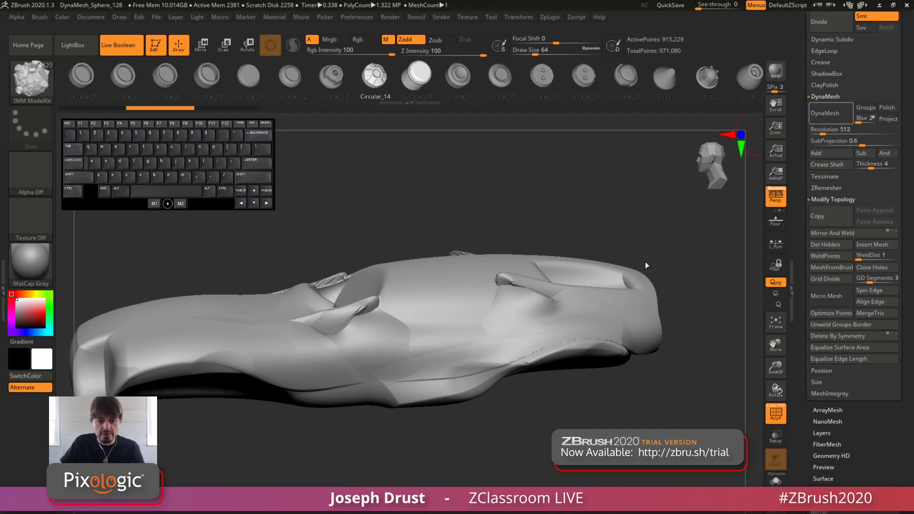
{"action": "left_click_drag", "start_coordinate": [645, 265], "coordinate": [647, 262], "text": "ctrl"}
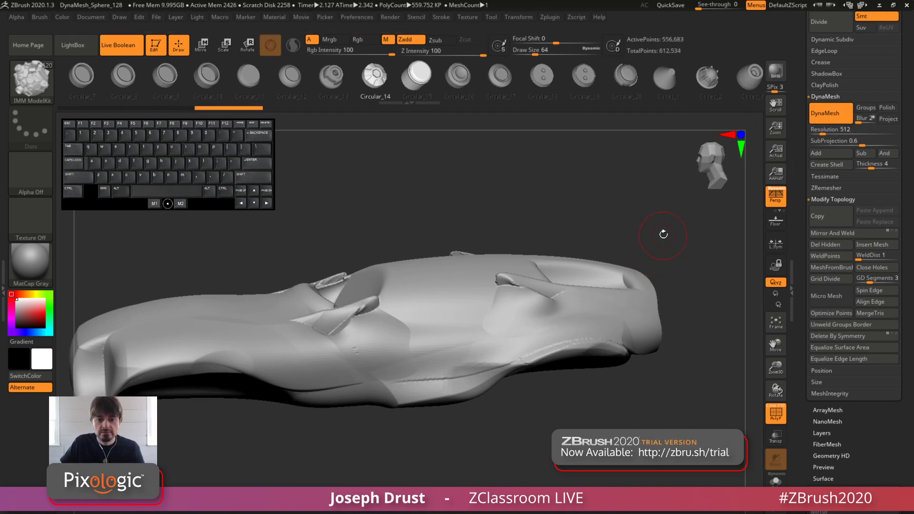
{"action": "left_click_drag", "start_coordinate": [648, 207], "coordinate": [644, 238], "text": "alt"}
{"action": "left_click_drag", "start_coordinate": [410, 183], "coordinate": [387, 259]}
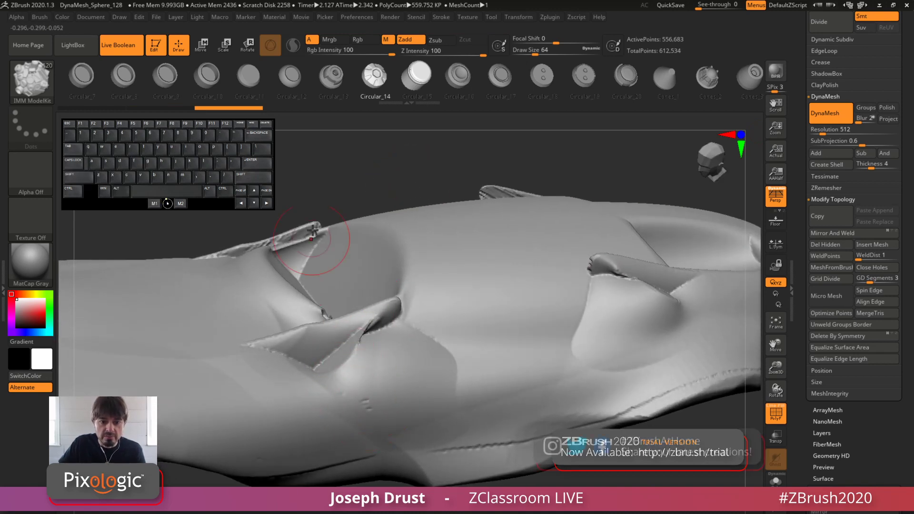
{"action": "mouse_move", "coordinate": [700, 445]}
{"action": "left_mouse_down", "text": "shift"}
{"action": "mouse_move", "coordinate": [690, 390]}
{"action": "mouse_move", "coordinate": [685, 413]}
{"action": "left_mouse_up", "text": "shift"}
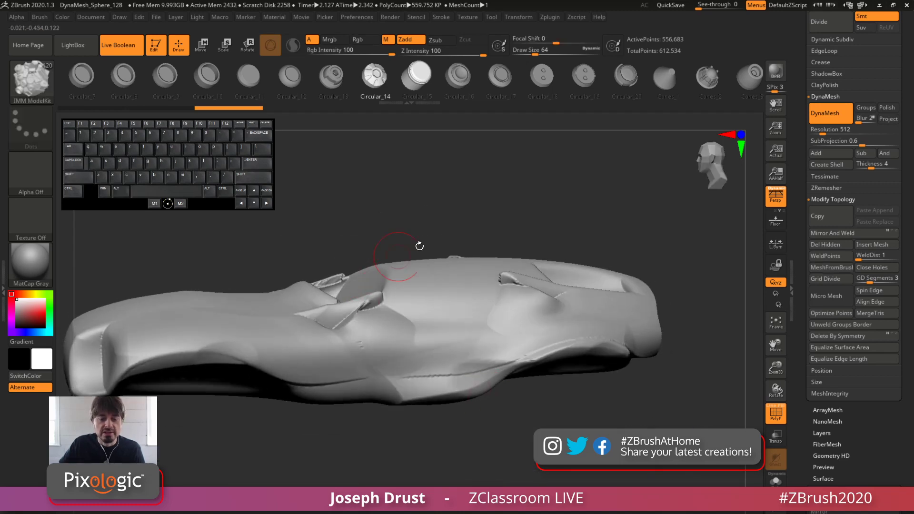
{"action": "key", "text": "ctrl+z"}
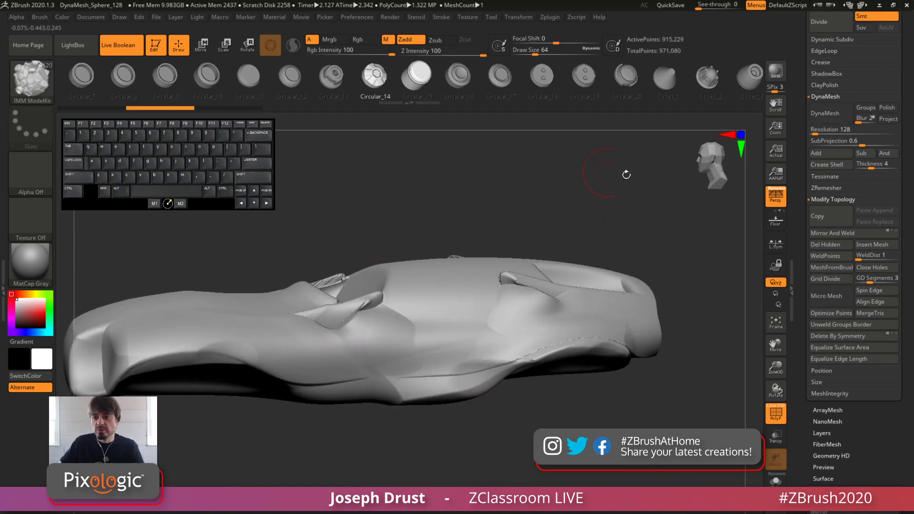
Set the DynaMesh resolution to 1024 and Blur to 0, and remesh the inflated car body
{"action": "left_click", "coordinate": [817, 130]}
{"action": "type", "text": "1024"}
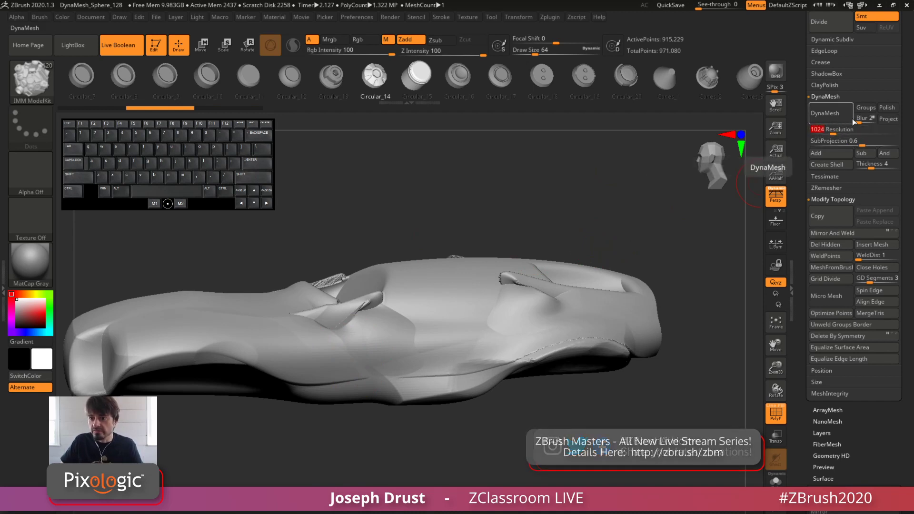
{"action": "left_click_drag", "start_coordinate": [853, 120], "coordinate": [841, 118]}
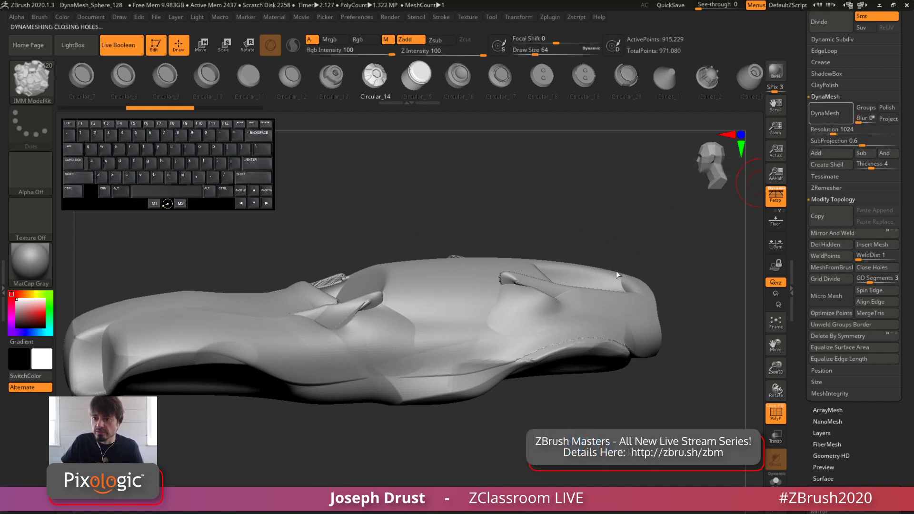
Isolate the rear half of the remeshed car body to inspect its cut section, and unhide the whole body
{"action": "left_click_drag", "start_coordinate": [615, 268], "coordinate": [612, 244], "text": "ctrl"}
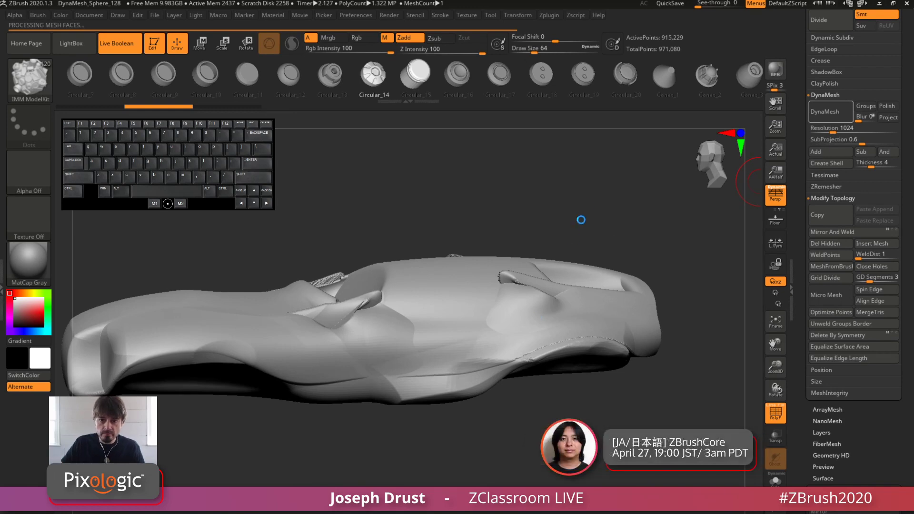
{"action": "left_click_drag", "start_coordinate": [573, 206], "coordinate": [605, 215]}
{"action": "mouse_move", "coordinate": [597, 186]}
{"action": "left_mouse_down", "text": "shift"}
{"action": "mouse_move", "coordinate": [568, 196]}
{"action": "mouse_move", "coordinate": [541, 176]}
{"action": "mouse_move", "coordinate": [563, 198]}
{"action": "mouse_move", "coordinate": [641, 178]}
{"action": "mouse_move", "coordinate": [657, 190]}
{"action": "mouse_move", "coordinate": [485, 433]}
{"action": "mouse_move", "coordinate": [446, 400]}
{"action": "mouse_move", "coordinate": [417, 411]}
{"action": "mouse_move", "coordinate": [419, 401]}
{"action": "left_mouse_up", "text": "shift"}
{"action": "key", "text": "f"}
{"action": "left_click_drag", "start_coordinate": [590, 238], "coordinate": [617, 344]}
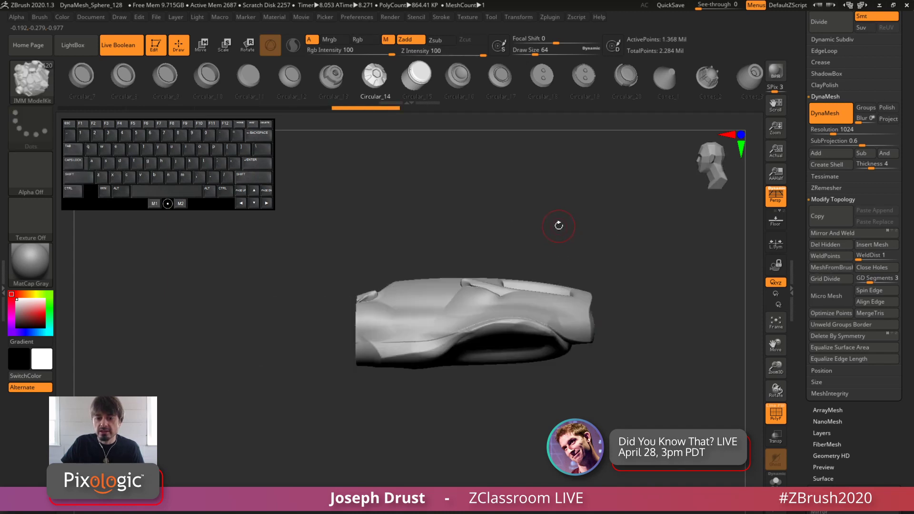
{"action": "mouse_move", "coordinate": [558, 225]}
{"action": "left_mouse_down"}
{"action": "mouse_move", "coordinate": [606, 210]}
{"action": "mouse_move", "coordinate": [558, 233]}
{"action": "left_mouse_up"}
{"action": "left_click", "coordinate": [574, 239], "text": "ctrl+shift"}
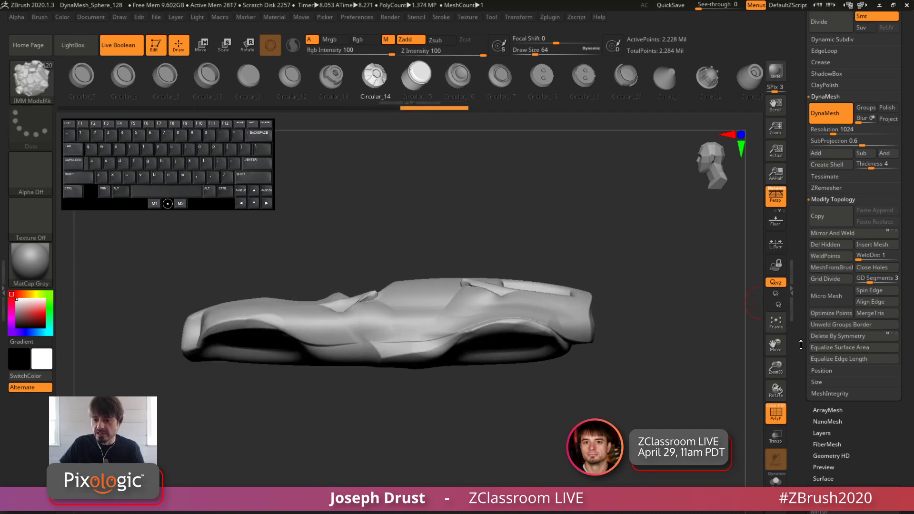
Turn off Double display in the car body's display properties, isolate its rear section to inspect it, and unhide the rest
{"action": "scroll", "coordinate": [837, 333], "scroll_direction": "down", "scroll_amount": 10}
{"action": "key", "text": "shift"}
{"action": "left_click", "coordinate": [825, 377]}
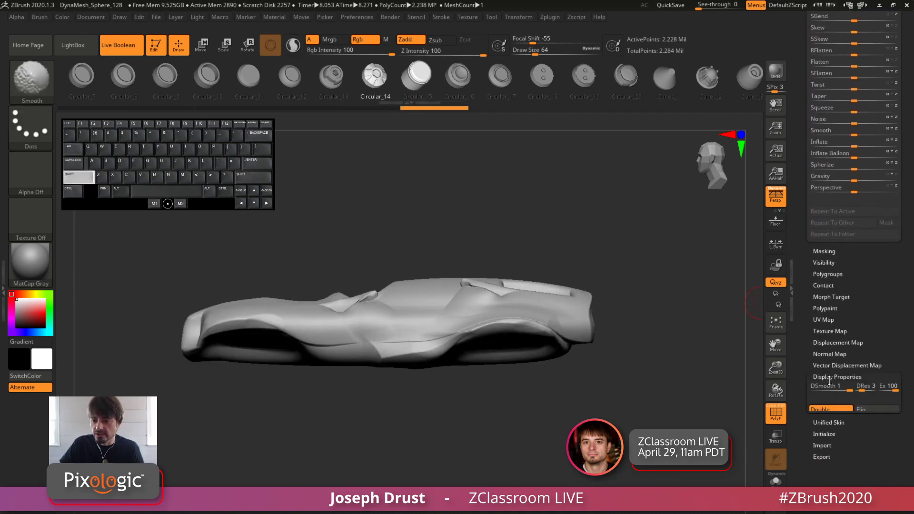
{"action": "left_click_drag", "start_coordinate": [632, 215], "coordinate": [415, 435], "text": "ctrl+shift"}
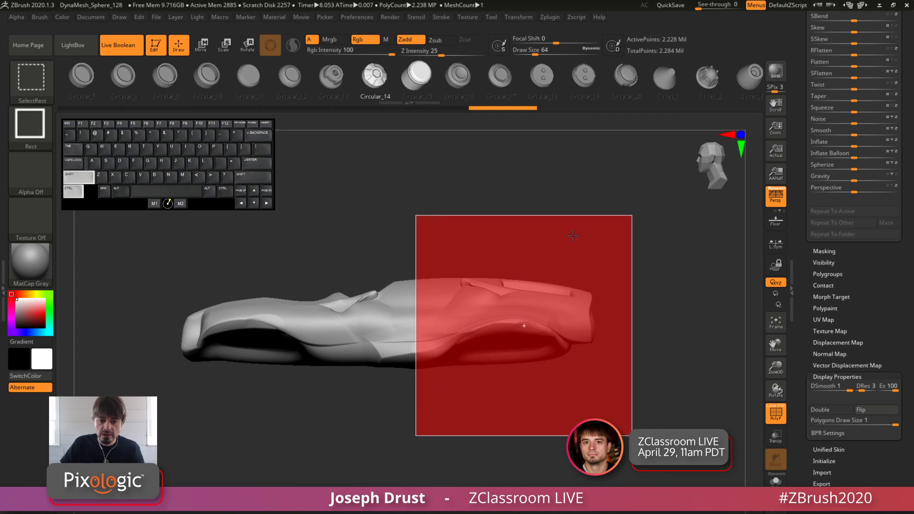
{"action": "left_click_drag", "start_coordinate": [571, 234], "coordinate": [523, 205]}
{"action": "left_click", "coordinate": [521, 205], "text": "ctrl+shift"}
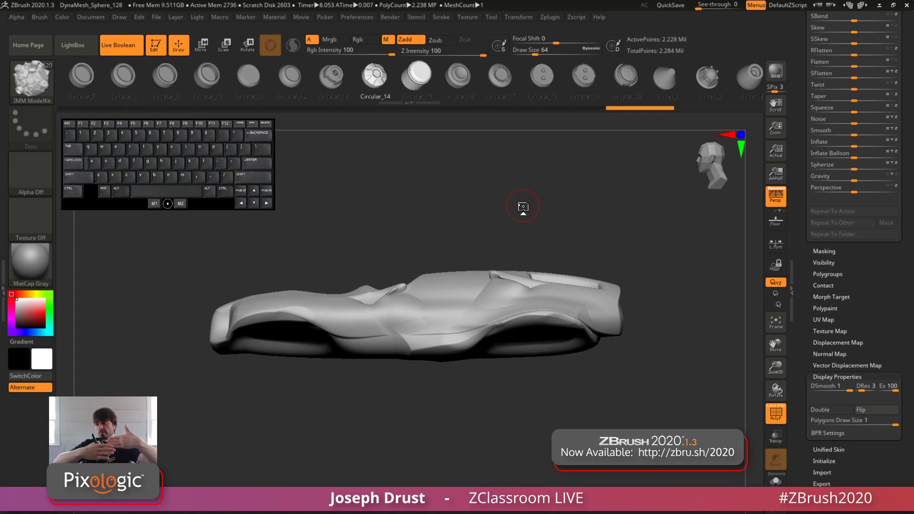
Display the car body's polygroups as fill colours without wireframe lines, inspect them along the side, and hide the polyframe again
{"action": "mouse_move", "coordinate": [520, 189]}
{"action": "left_mouse_down"}
{"action": "mouse_move", "coordinate": [562, 192]}
{"action": "mouse_move", "coordinate": [526, 198]}
{"action": "mouse_move", "coordinate": [529, 186]}
{"action": "left_mouse_up"}
{"action": "left_click_drag", "start_coordinate": [530, 184], "coordinate": [541, 206], "text": "alt"}
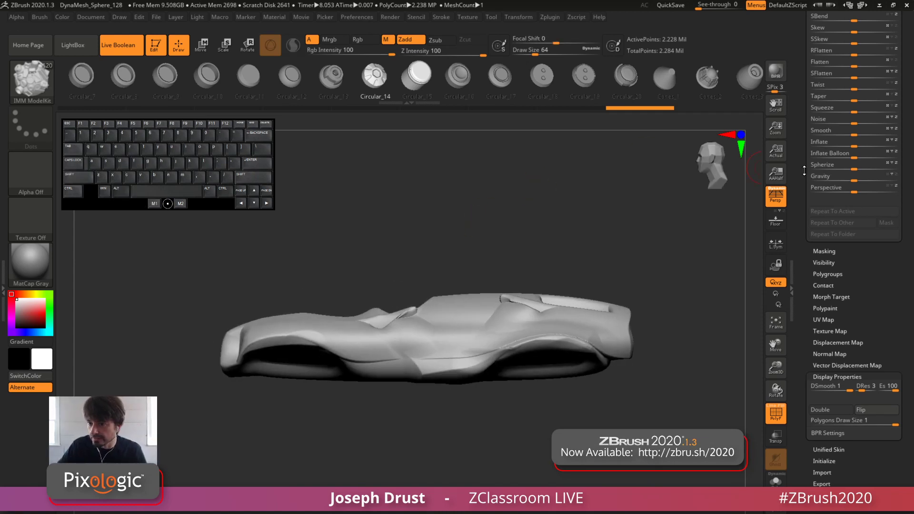
{"action": "left_click_drag", "start_coordinate": [804, 171], "coordinate": [802, 286]}
{"action": "left_click_drag", "start_coordinate": [804, 193], "coordinate": [804, 309]}
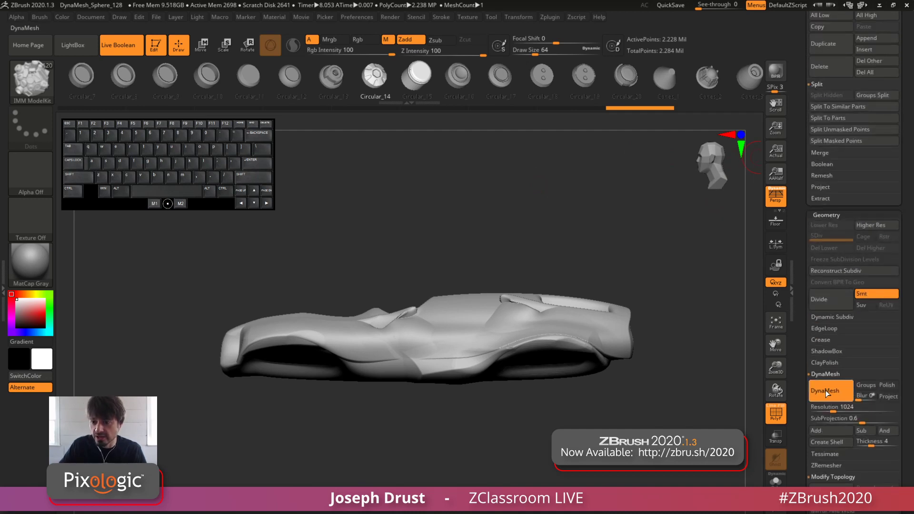
{"action": "left_click", "coordinate": [819, 214]}
{"action": "left_click_drag", "start_coordinate": [805, 190], "coordinate": [802, 390]}
{"action": "left_click_drag", "start_coordinate": [590, 235], "coordinate": [602, 179]}
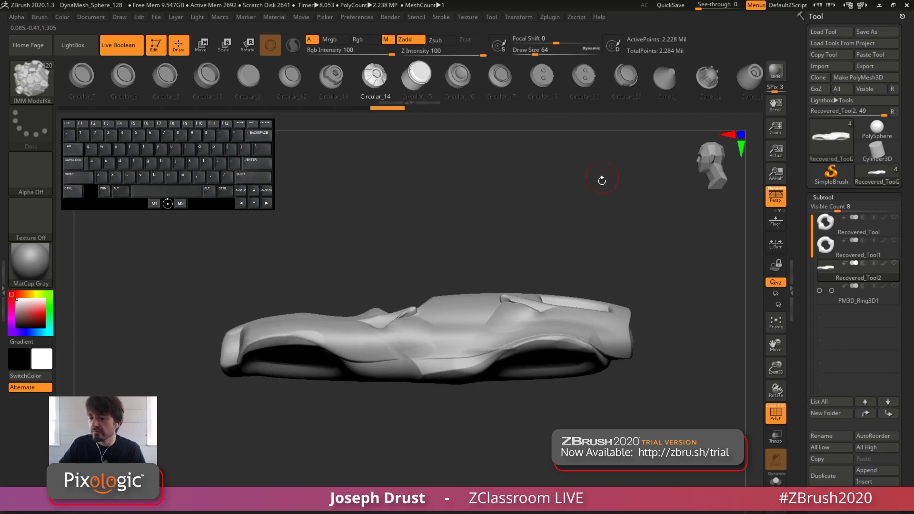
{"action": "left_click", "coordinate": [774, 411]}
{"action": "left_click", "coordinate": [772, 406]}
{"action": "left_click", "coordinate": [780, 406]}
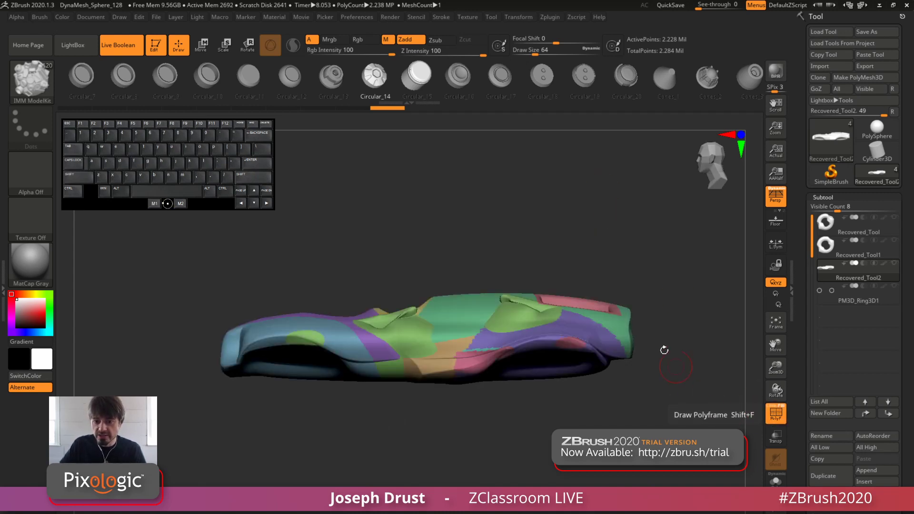
{"action": "left_click_drag", "start_coordinate": [663, 351], "coordinate": [670, 411]}
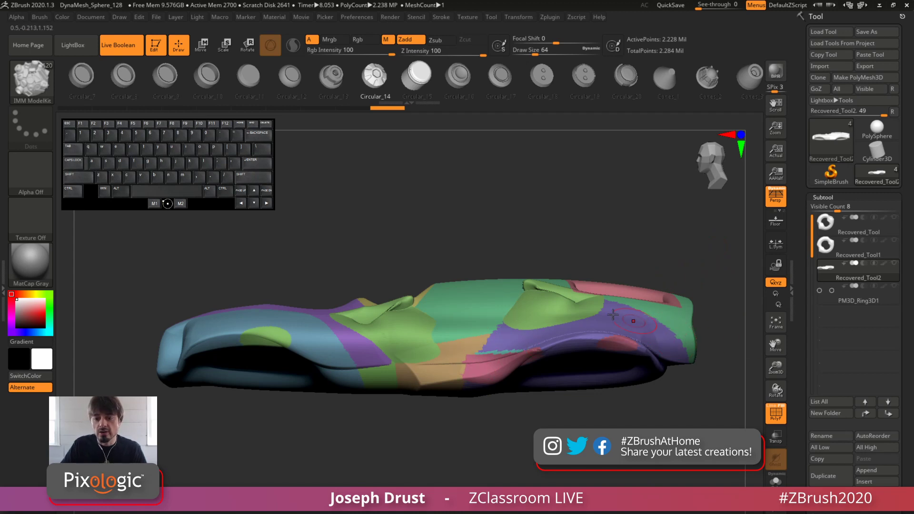
{"action": "left_click", "coordinate": [776, 413]}
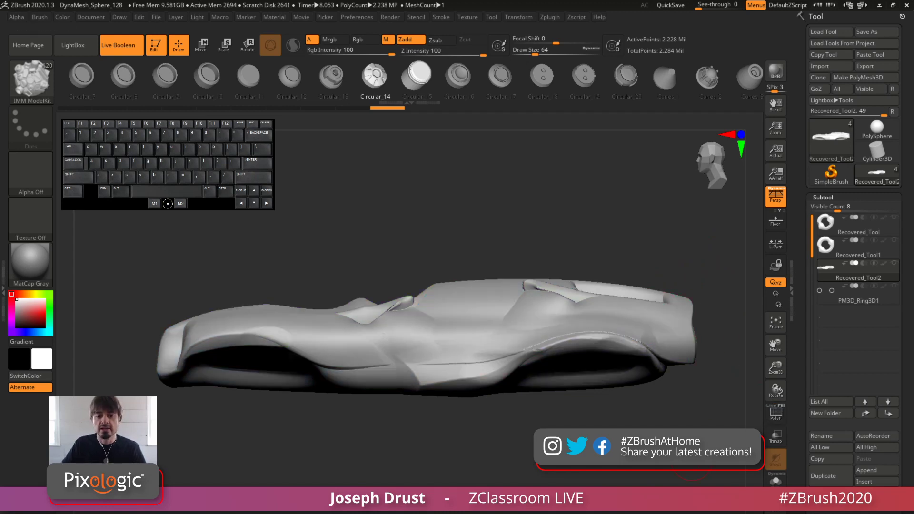
Try Panel Loops on the car body's polygroups, inspect the panel seams along the side, and undo the panelling
{"action": "scroll", "coordinate": [794, 289], "scroll_direction": "down", "scroll_amount": 5}
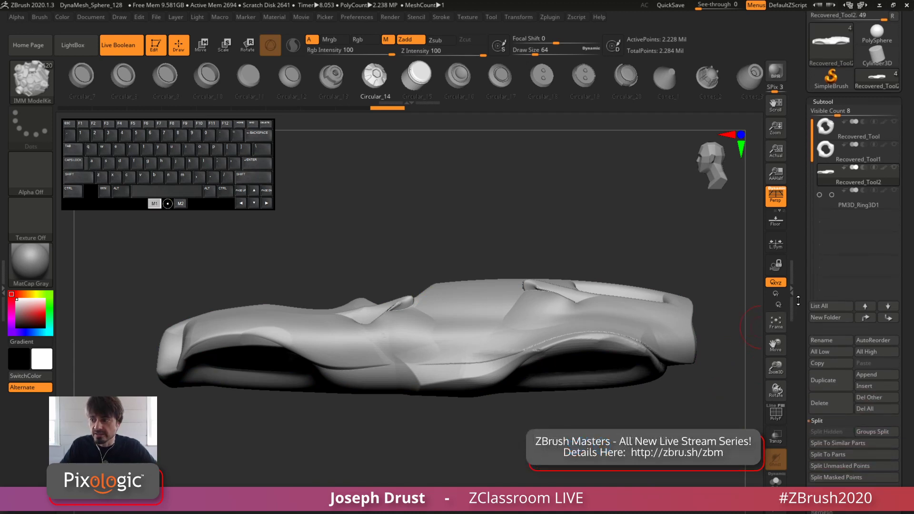
{"action": "scroll", "coordinate": [794, 290], "scroll_direction": "down", "scroll_amount": 8}
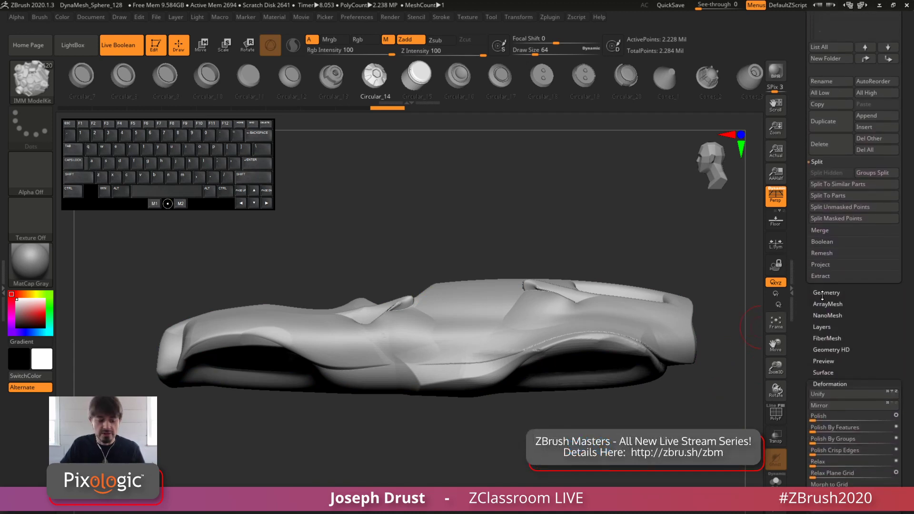
{"action": "left_click", "coordinate": [824, 292]}
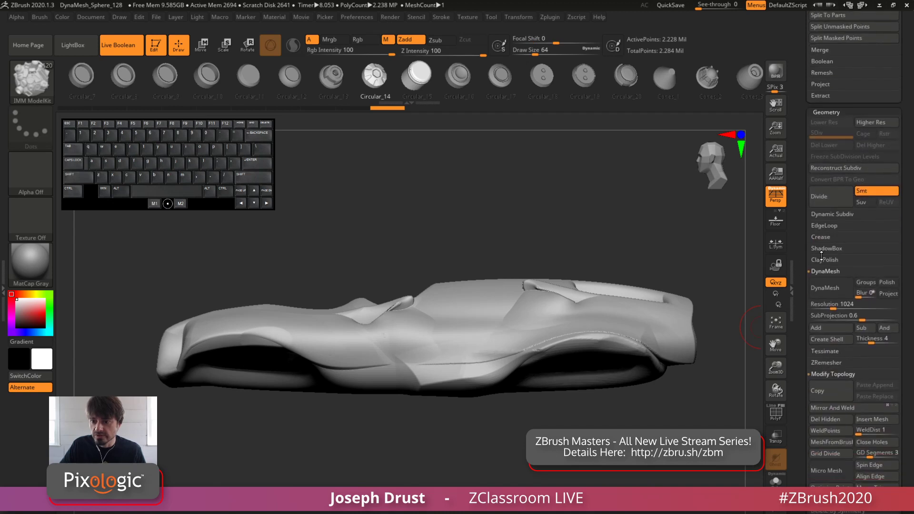
{"action": "left_click", "coordinate": [826, 226]}
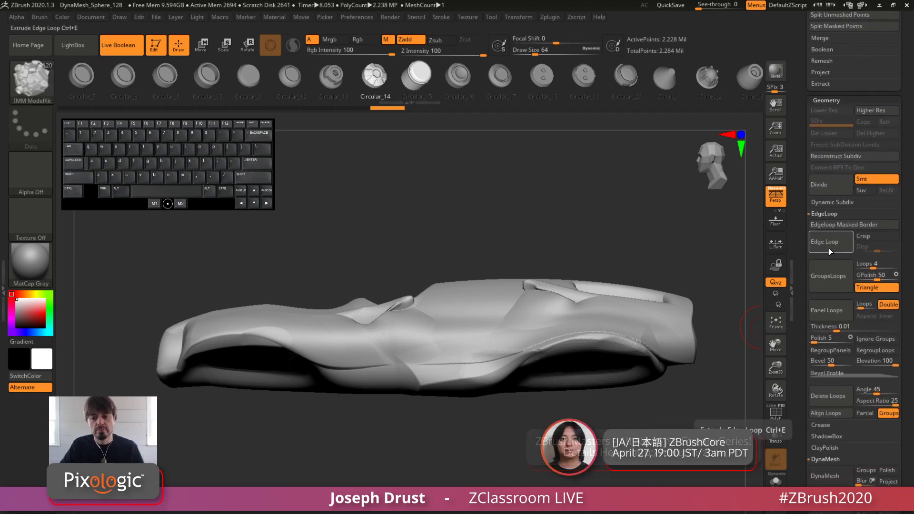
{"action": "left_click", "coordinate": [827, 316]}
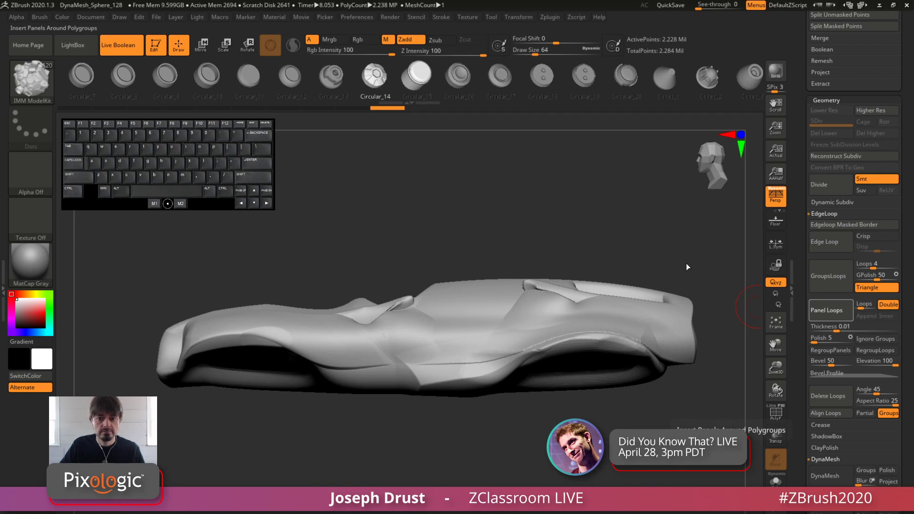
{"action": "left_click_drag", "start_coordinate": [664, 234], "coordinate": [575, 248]}
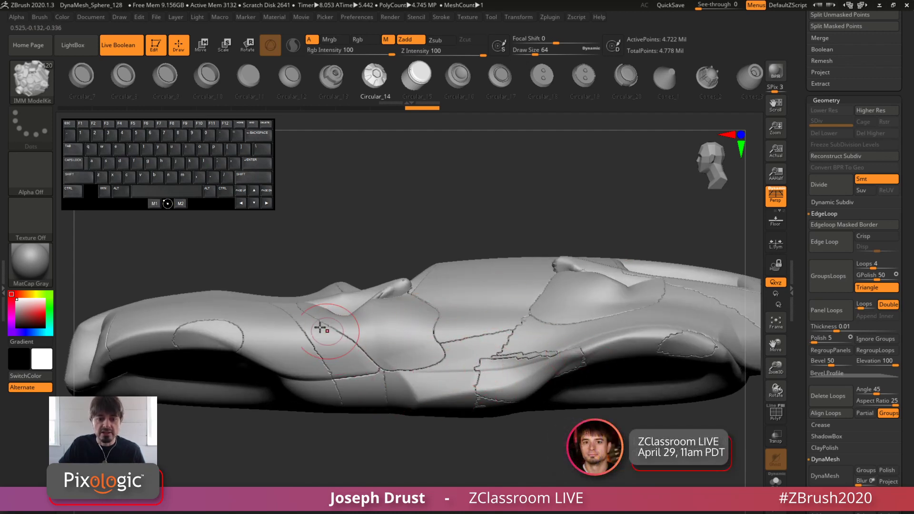
{"action": "mouse_move", "coordinate": [462, 200]}
{"action": "left_mouse_down"}
{"action": "mouse_move", "coordinate": [467, 320]}
{"action": "mouse_move", "coordinate": [474, 259]}
{"action": "mouse_move", "coordinate": [450, 188]}
{"action": "left_mouse_up"}
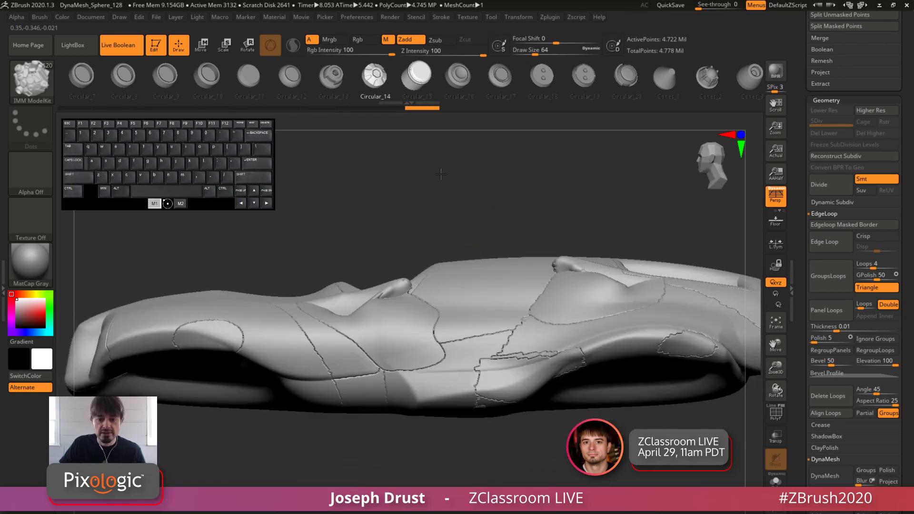
{"action": "left_click", "coordinate": [442, 174], "text": "alt"}
{"action": "left_click_drag", "start_coordinate": [437, 222], "coordinate": [456, 254]}
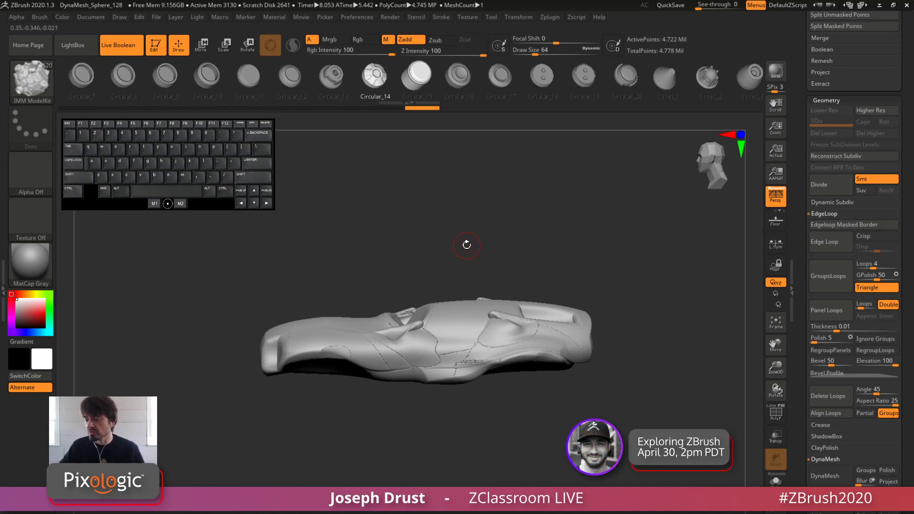
{"action": "left_click_drag", "start_coordinate": [601, 231], "coordinate": [508, 281]}
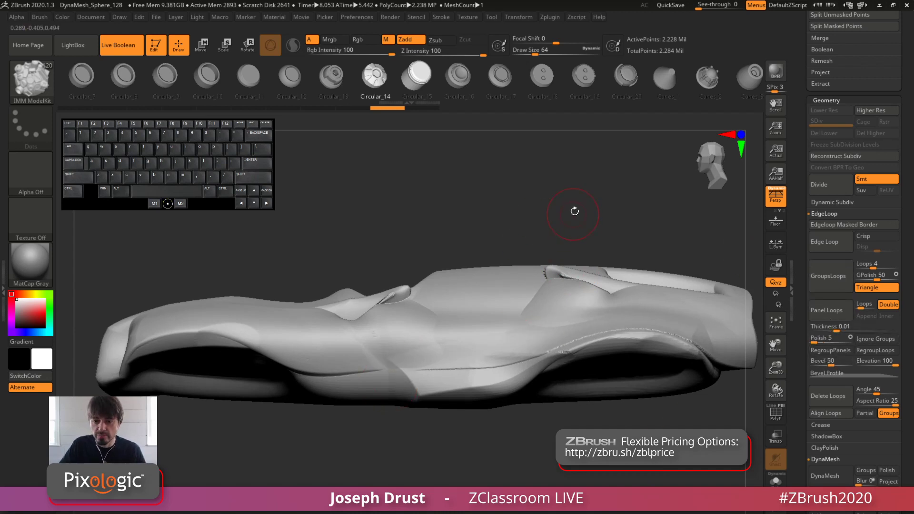
{"action": "left_click_drag", "start_coordinate": [577, 208], "coordinate": [547, 228]}
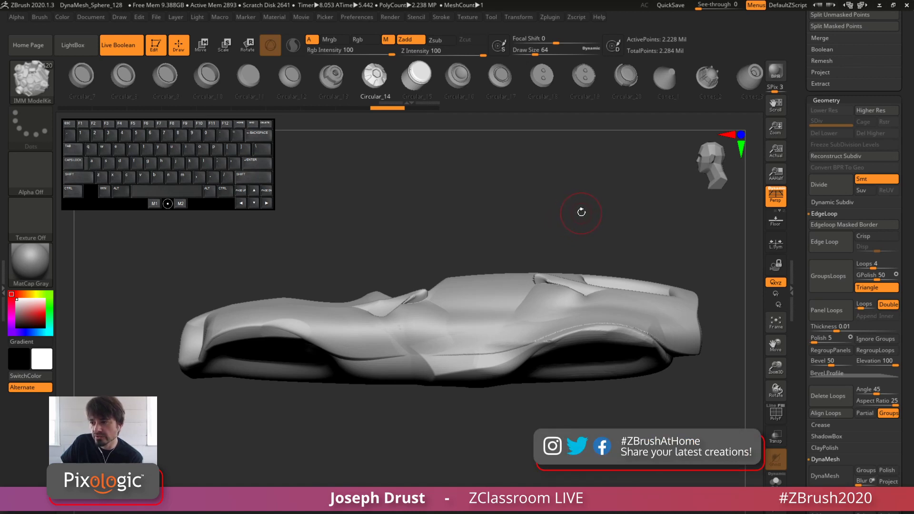
{"action": "left_click_drag", "start_coordinate": [581, 198], "coordinate": [571, 176]}
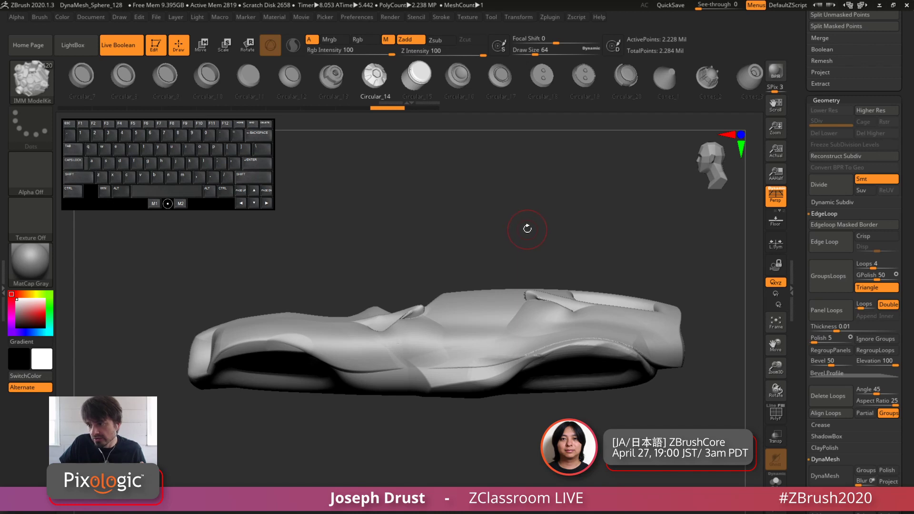
{"action": "left_click_drag", "start_coordinate": [534, 223], "coordinate": [558, 193]}
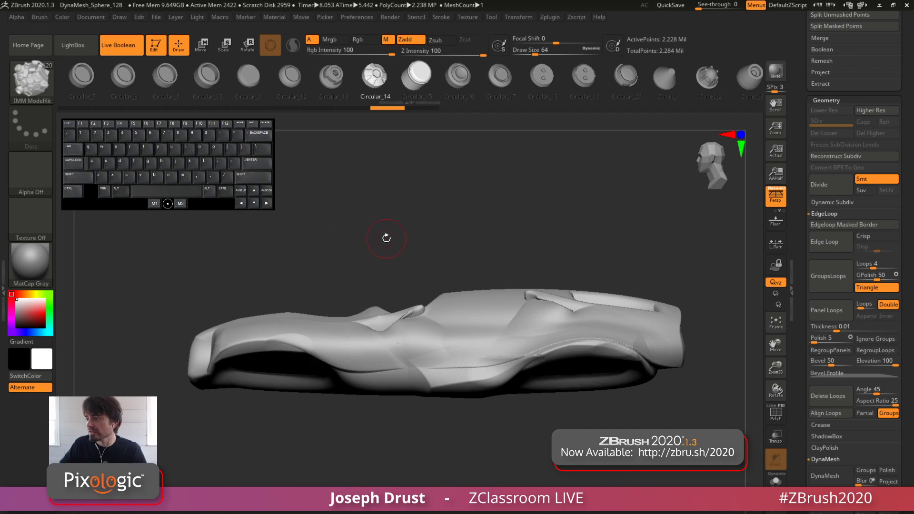
{"action": "left_click_drag", "start_coordinate": [369, 171], "coordinate": [372, 129]}
{"action": "left_click_drag", "start_coordinate": [398, 233], "coordinate": [414, 216]}
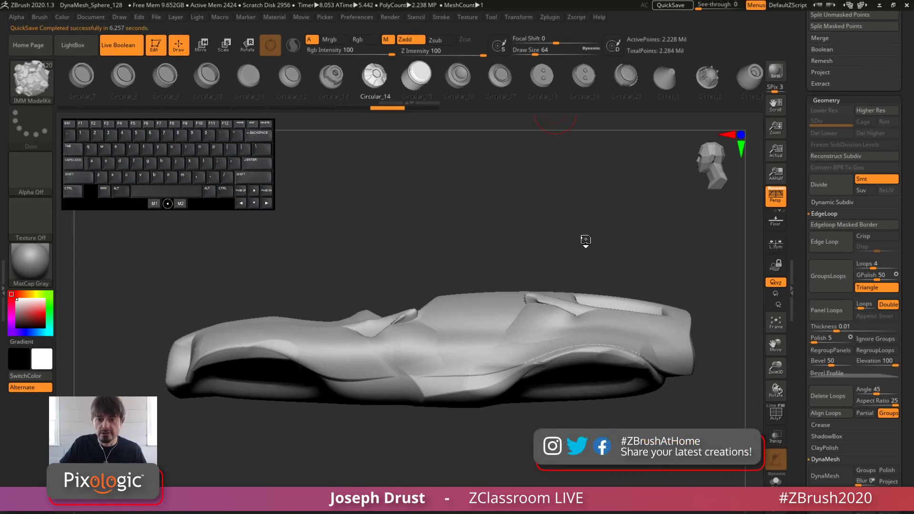
{"action": "left_click_drag", "start_coordinate": [593, 236], "coordinate": [588, 174], "text": "alt"}
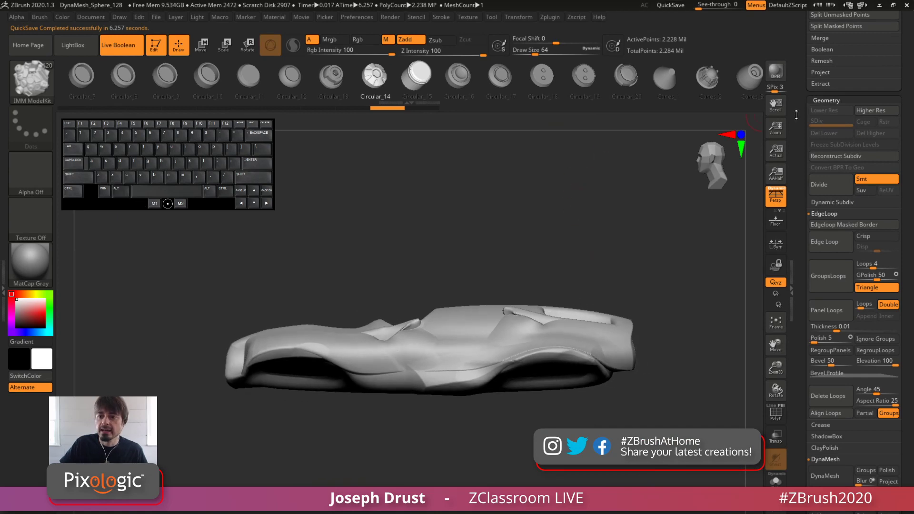
Append a PolyMesh3D star as a new subtool and make all the wheel, body and ring subtools visible
{"action": "left_click_drag", "start_coordinate": [796, 115], "coordinate": [804, 259]}
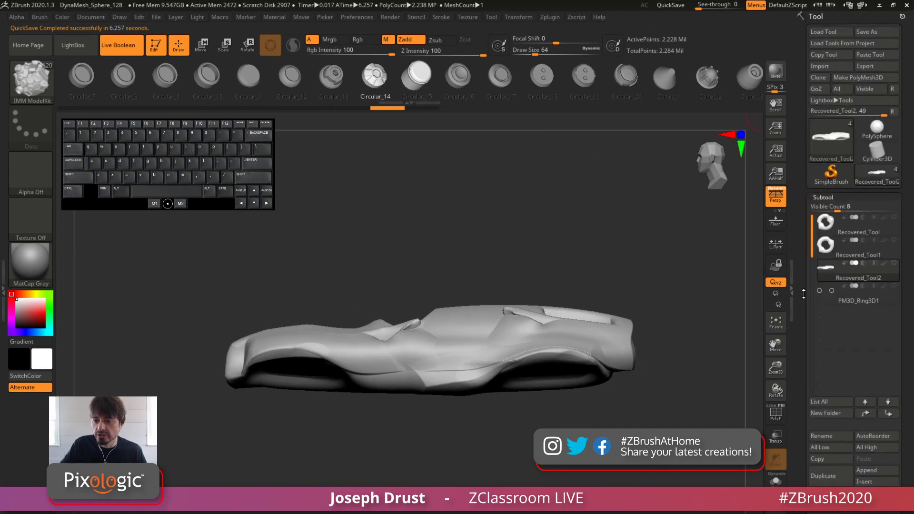
{"action": "left_click", "coordinate": [869, 469]}
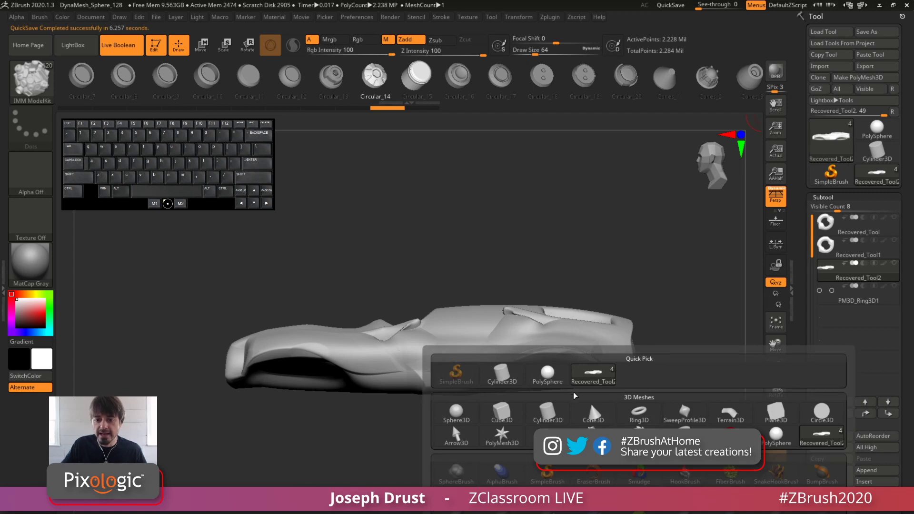
{"action": "left_click", "coordinate": [501, 435]}
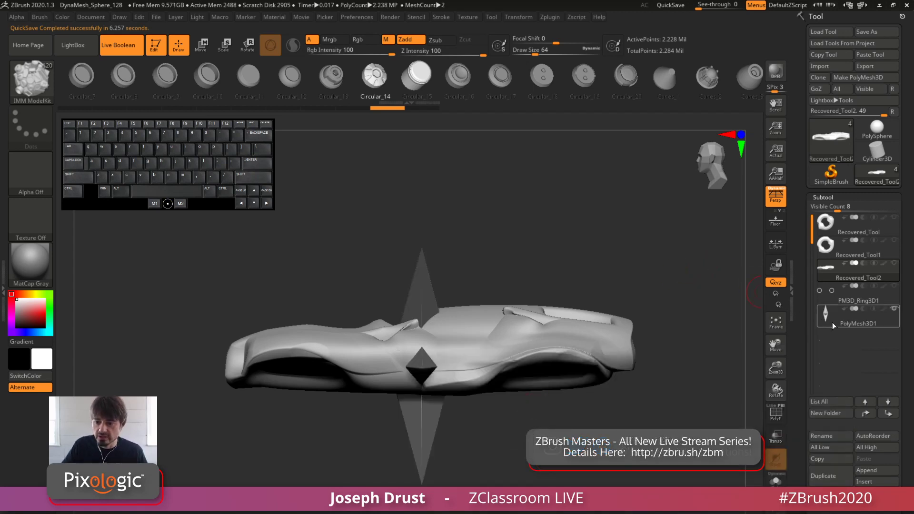
{"action": "left_click_drag", "start_coordinate": [893, 263], "coordinate": [893, 287]}
{"action": "left_click_drag", "start_coordinate": [893, 240], "coordinate": [893, 218]}
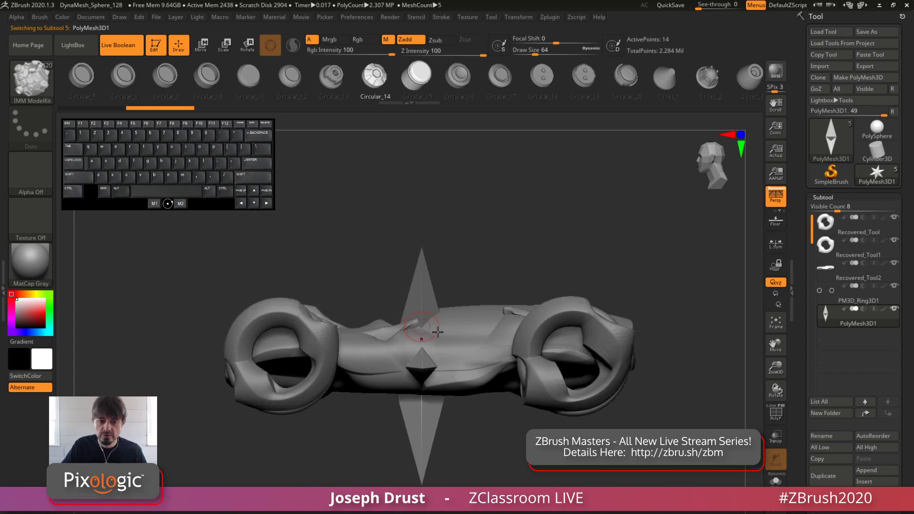
Shrink the star subtool and move it above the middle of the car, clear of the body, and return to drawing mode
{"action": "key", "text": "w"}
{"action": "left_click_drag", "start_coordinate": [454, 355], "coordinate": [509, 350], "text": "shift"}
{"action": "left_click_drag", "start_coordinate": [424, 360], "coordinate": [384, 380]}
{"action": "mouse_move", "coordinate": [462, 323]}
{"action": "left_mouse_down"}
{"action": "mouse_move", "coordinate": [476, 163]}
{"action": "mouse_move", "coordinate": [476, 171]}
{"action": "left_mouse_up"}
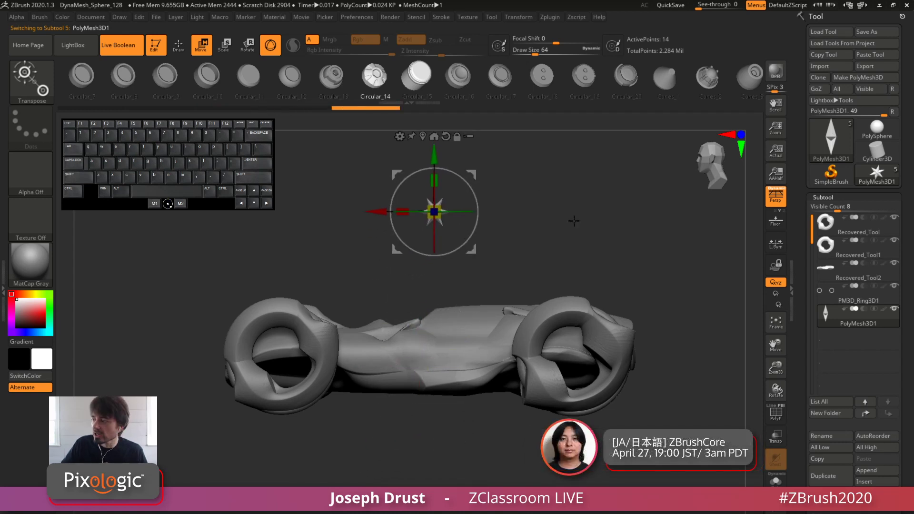
{"action": "left_click_drag", "start_coordinate": [574, 221], "coordinate": [580, 199], "text": "alt"}
{"action": "left_click", "coordinate": [180, 44]}
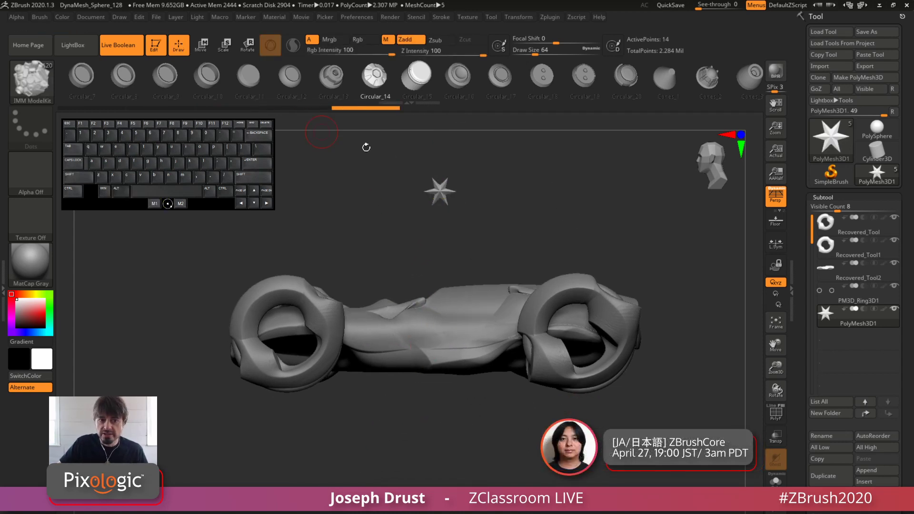
Set the star subtool to Boolean subtraction and choose the IMM Boolean insert brush
{"action": "mouse_move", "coordinate": [864, 312]}
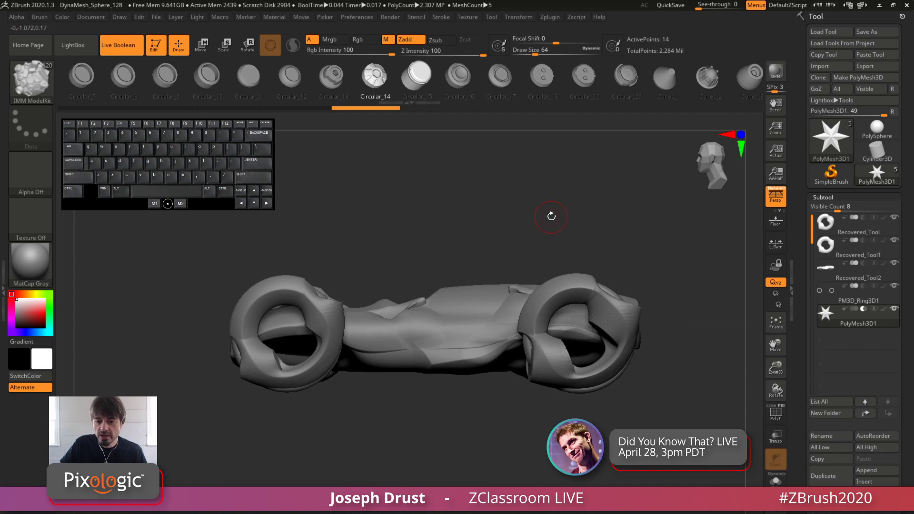
{"action": "left_click_drag", "start_coordinate": [557, 205], "coordinate": [519, 216]}
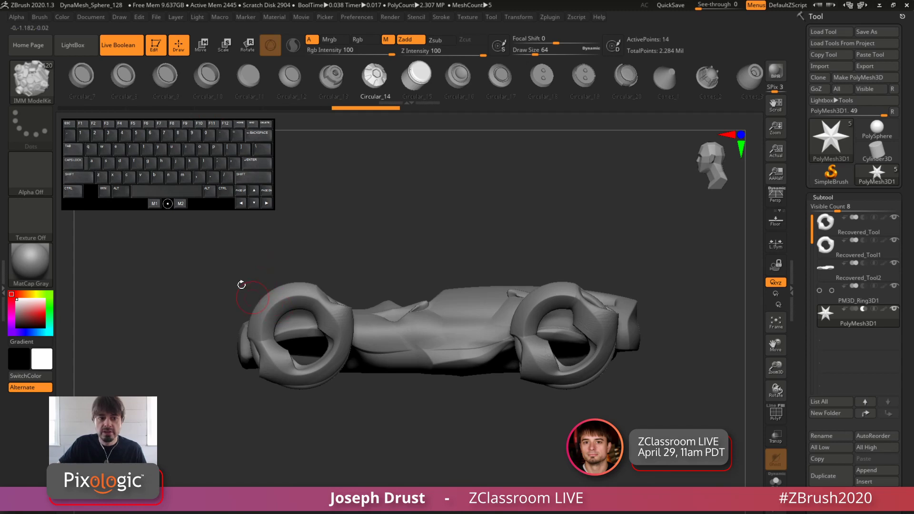
{"action": "left_click", "coordinate": [32, 86]}
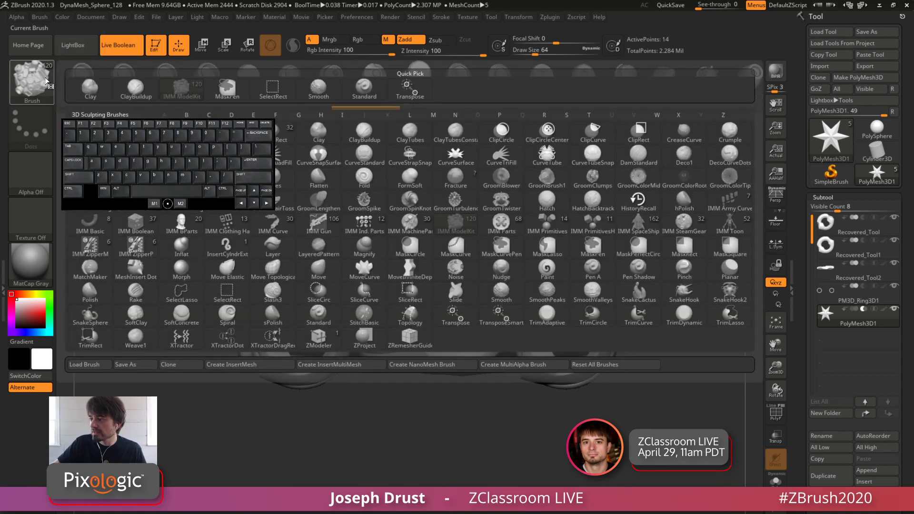
{"action": "left_click", "coordinate": [130, 224]}
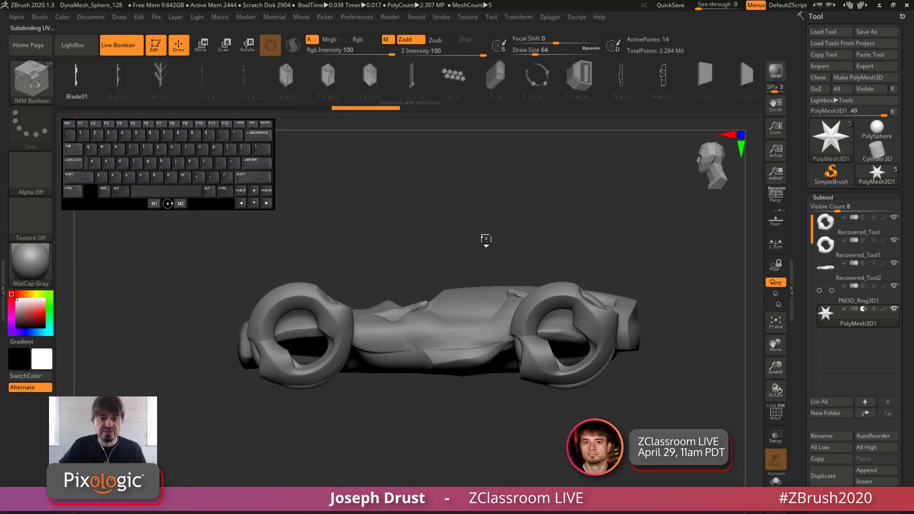
{"action": "left_click_drag", "start_coordinate": [494, 202], "coordinate": [515, 193]}
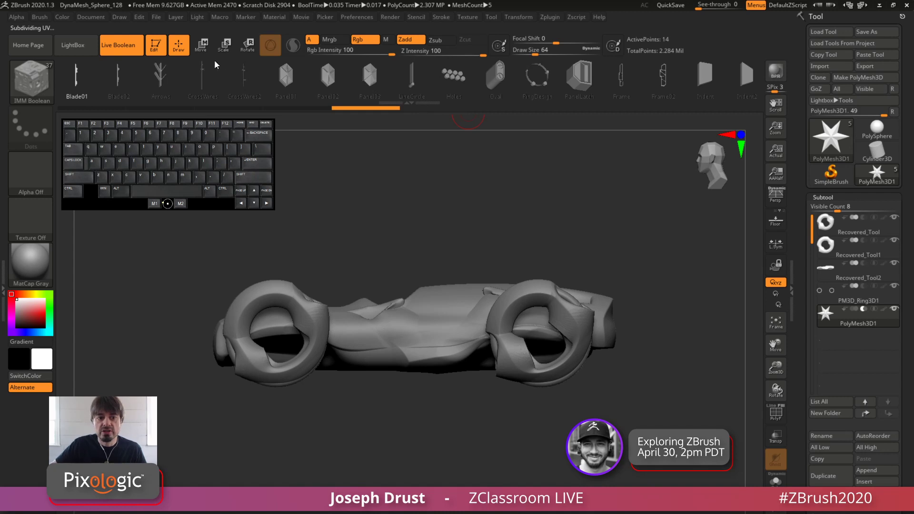
{"action": "left_click_drag", "start_coordinate": [490, 230], "coordinate": [418, 300]}
{"action": "key", "text": "Tab"}
{"action": "key", "text": "Tab"}
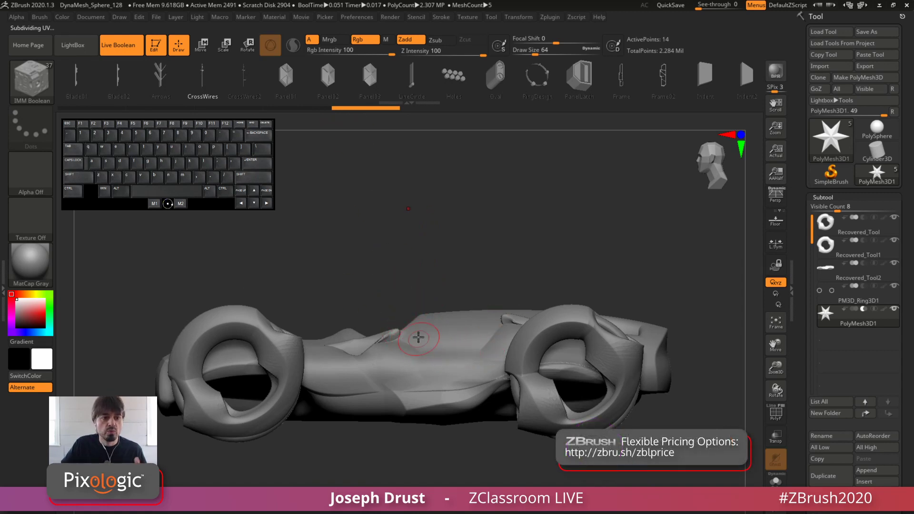
Insert a Blade01 mesh lengthwise along the upper side of the car body, behind the cockpit, as a Live Boolean cut
{"action": "left_click_drag", "start_coordinate": [94, 84], "coordinate": [115, 93]}
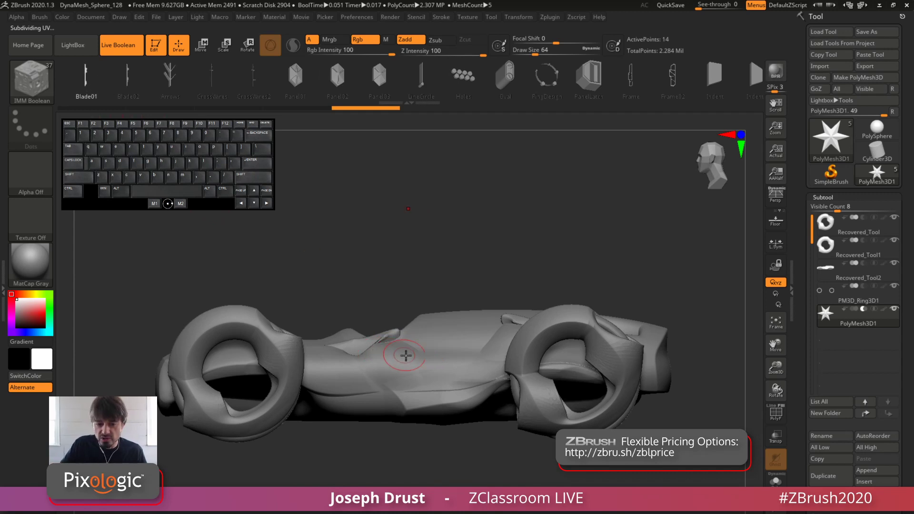
{"action": "left_click_drag", "start_coordinate": [405, 355], "coordinate": [490, 354]}
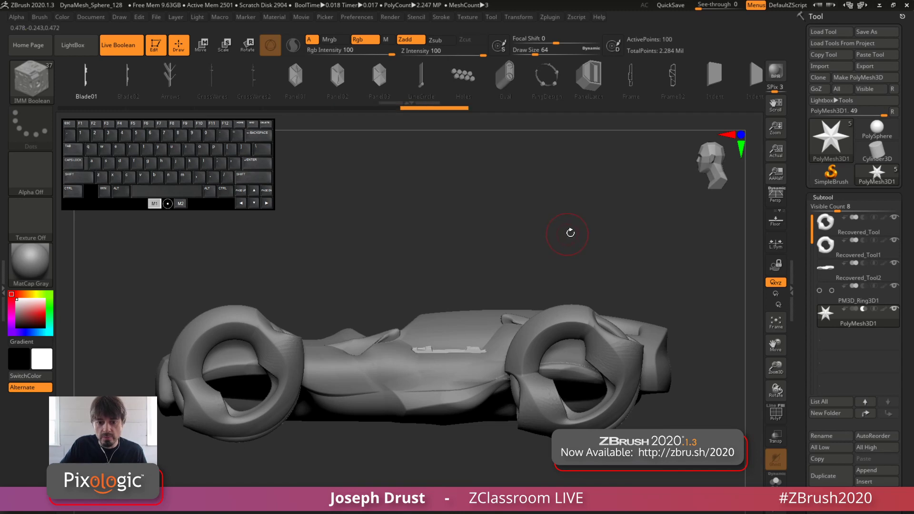
{"action": "left_click_drag", "start_coordinate": [570, 233], "coordinate": [481, 347]}
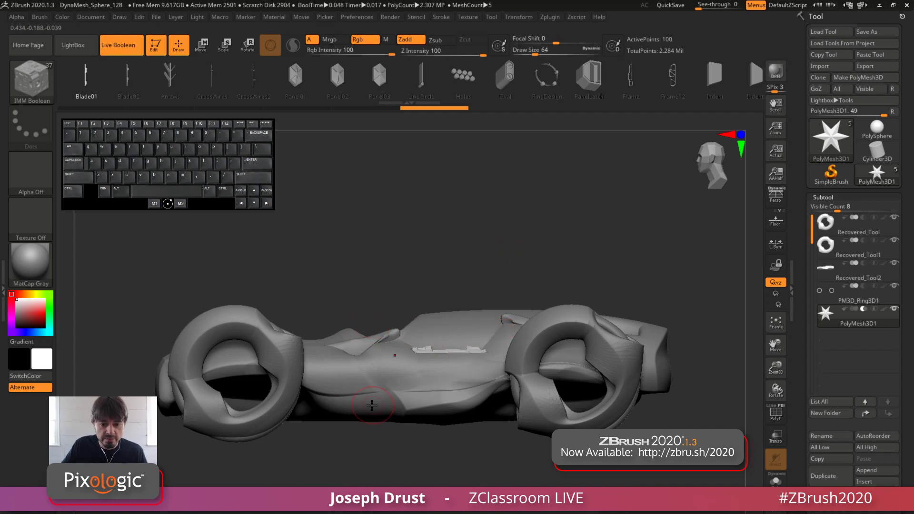
Try an upright Blade01 cut on the lower side of the car body and undo it
{"action": "left_click_drag", "start_coordinate": [384, 393], "coordinate": [395, 355]}
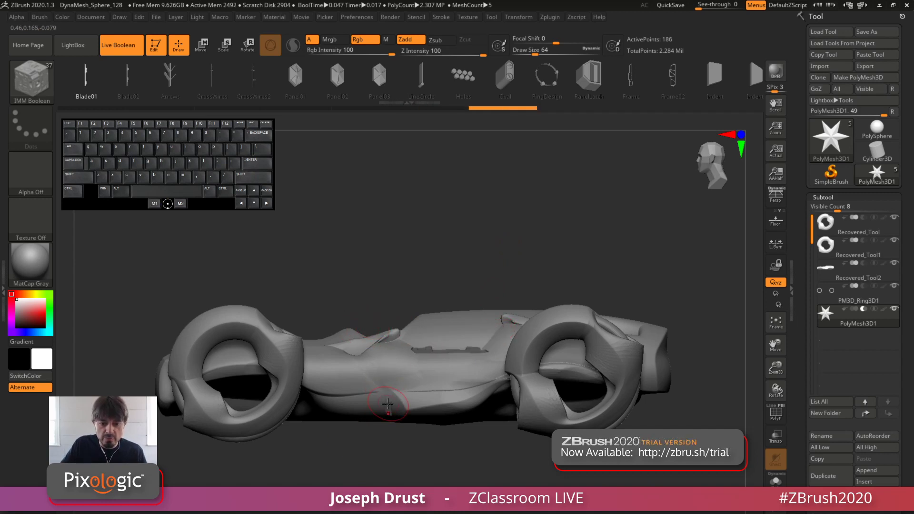
{"action": "mouse_move", "coordinate": [390, 469]}
{"action": "left_mouse_down"}
{"action": "mouse_move", "coordinate": [427, 458]}
{"action": "mouse_move", "coordinate": [395, 480]}
{"action": "left_mouse_up"}
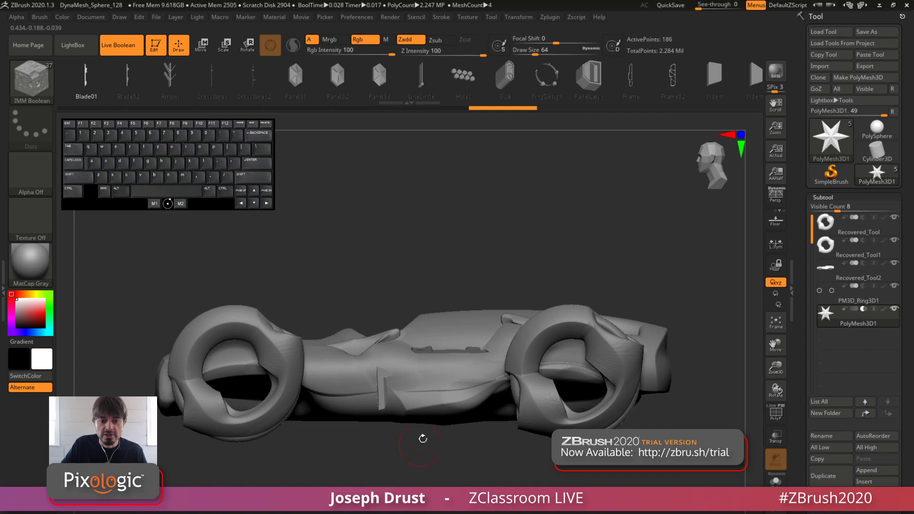
{"action": "left_click_drag", "start_coordinate": [496, 217], "coordinate": [461, 284]}
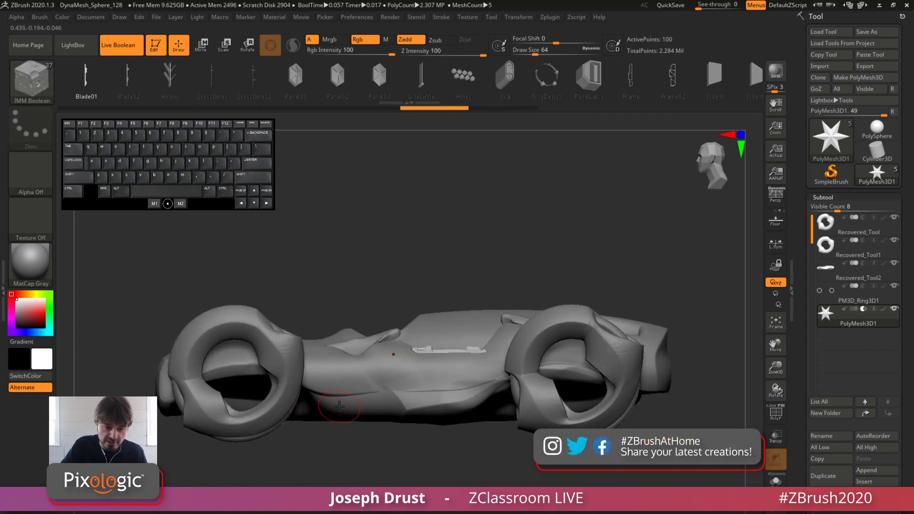
Cut a Blade01 slot into the lower side panel between the wheels, and inspect the inserted cutters alone in Solo mode
{"action": "left_click_drag", "start_coordinate": [367, 401], "coordinate": [495, 384]}
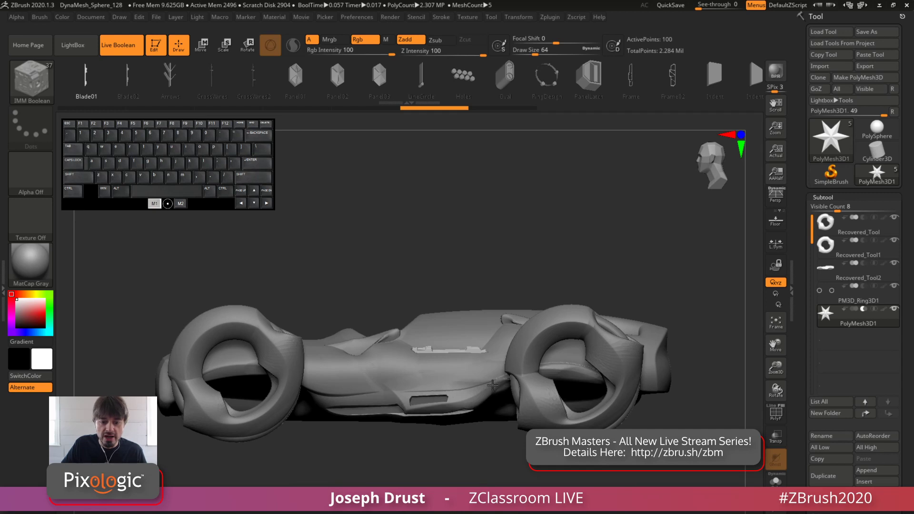
{"action": "left_click_drag", "start_coordinate": [492, 385], "coordinate": [490, 384]}
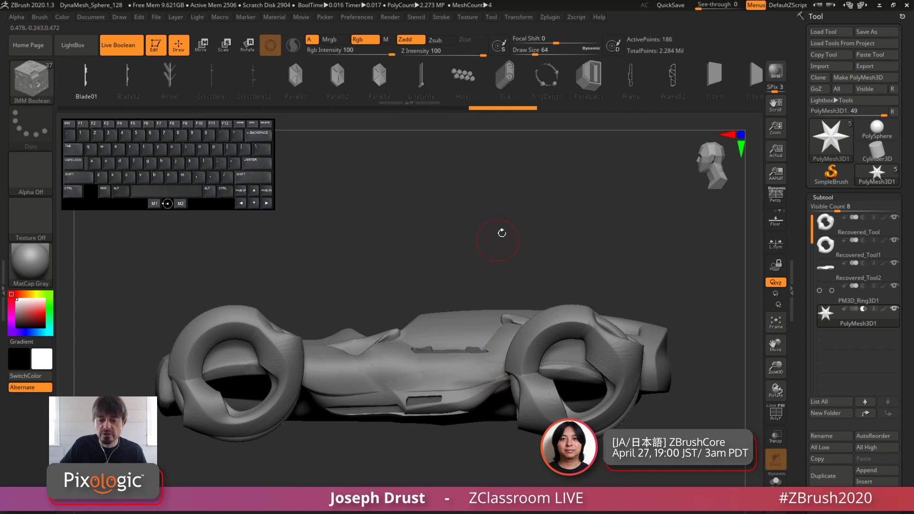
{"action": "left_click", "coordinate": [774, 481]}
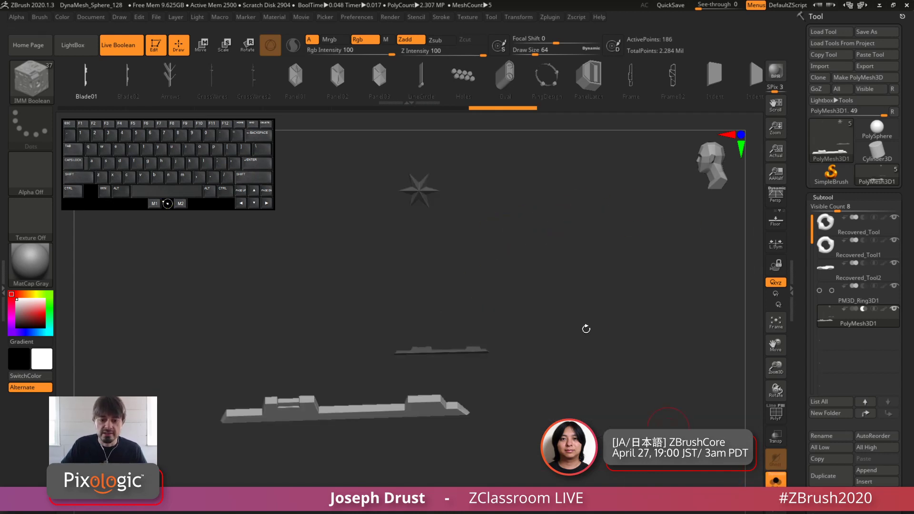
{"action": "left_click_drag", "start_coordinate": [585, 326], "coordinate": [492, 353]}
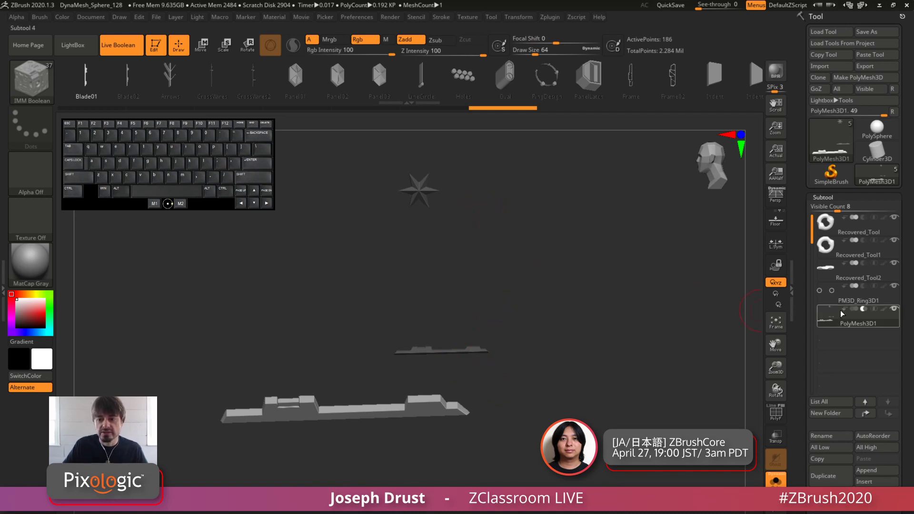
{"action": "left_click", "coordinate": [776, 480]}
{"action": "left_click_drag", "start_coordinate": [637, 249], "coordinate": [566, 246]}
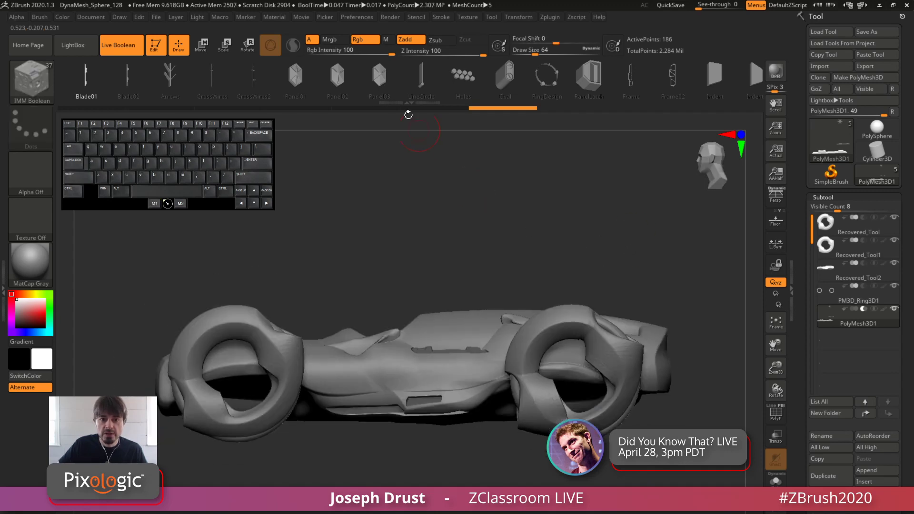
Try Panel03 cuts on the body above the upper side slot and undo them
{"action": "left_click_drag", "start_coordinate": [391, 79], "coordinate": [381, 80]}
{"action": "left_click_drag", "start_coordinate": [418, 232], "coordinate": [467, 290]}
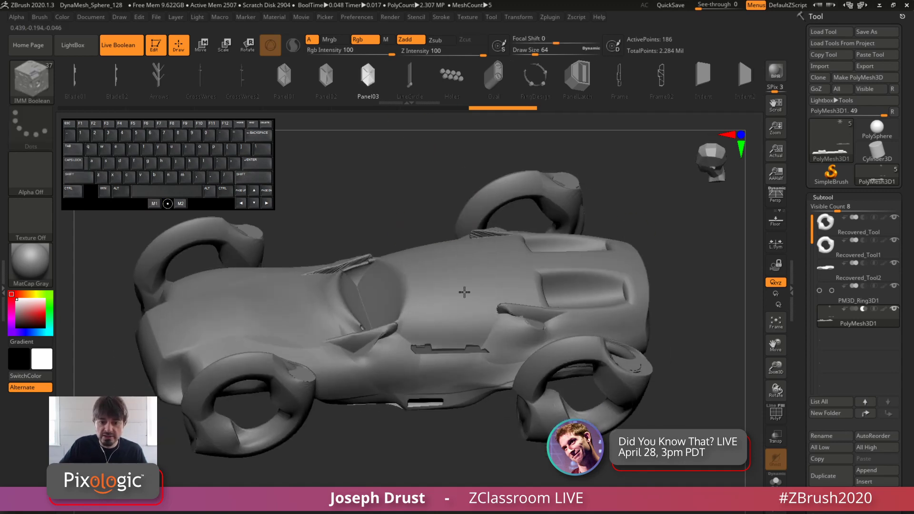
{"action": "left_click_drag", "start_coordinate": [481, 327], "coordinate": [492, 298]}
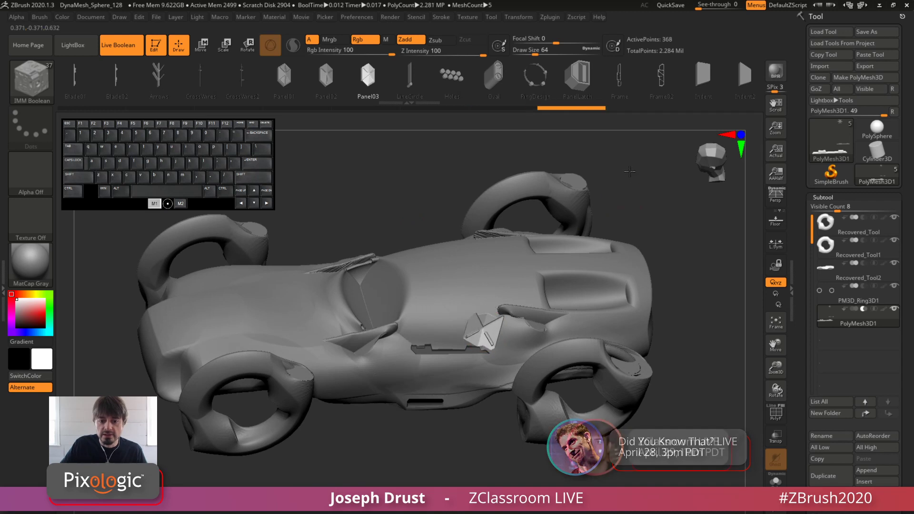
{"action": "left_click_drag", "start_coordinate": [481, 204], "coordinate": [468, 155]}
{"action": "key", "text": "ctrl+z"}
{"action": "mouse_move", "coordinate": [436, 330]}
{"action": "left_mouse_down"}
{"action": "mouse_move", "coordinate": [470, 280]}
{"action": "mouse_move", "coordinate": [492, 332]}
{"action": "mouse_move", "coordinate": [529, 356]}
{"action": "left_mouse_up"}
{"action": "key", "text": "ctrl+z"}
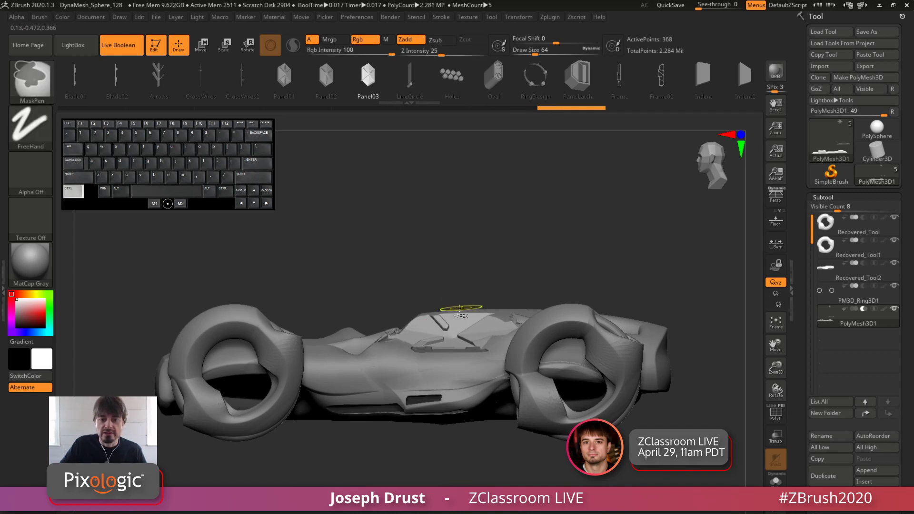
{"action": "key", "text": "ctrl+z"}
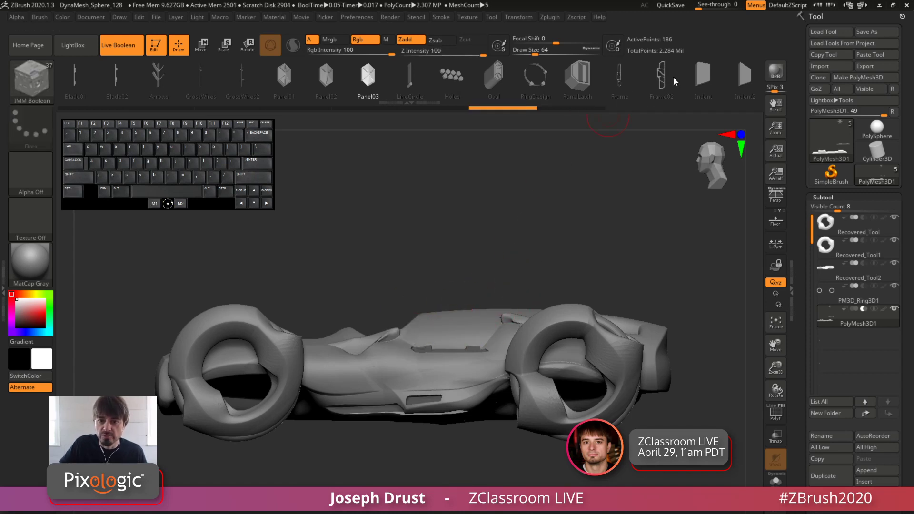
Try Indent2 cuts at several places along the side of the car body and undo them
{"action": "left_click", "coordinate": [745, 76]}
{"action": "mouse_move", "coordinate": [459, 323]}
{"action": "left_mouse_down"}
{"action": "mouse_move", "coordinate": [485, 310]}
{"action": "mouse_move", "coordinate": [470, 292]}
{"action": "left_mouse_up"}
{"action": "key", "text": "ctrl+z"}
{"action": "mouse_move", "coordinate": [489, 334]}
{"action": "left_mouse_down"}
{"action": "mouse_move", "coordinate": [494, 315]}
{"action": "mouse_move", "coordinate": [492, 343]}
{"action": "left_mouse_up"}
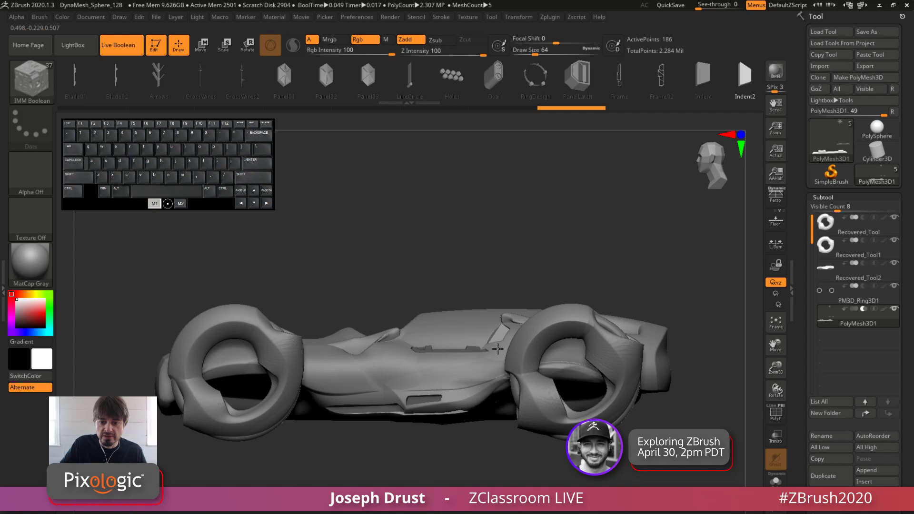
{"action": "mouse_move", "coordinate": [561, 221]}
{"action": "left_mouse_down"}
{"action": "mouse_move", "coordinate": [602, 238]}
{"action": "mouse_move", "coordinate": [591, 251]}
{"action": "mouse_move", "coordinate": [566, 231]}
{"action": "left_mouse_up"}
{"action": "key", "text": "ctrl+z"}
{"action": "left_click_drag", "start_coordinate": [436, 381], "coordinate": [442, 386]}
{"action": "left_click_drag", "start_coordinate": [502, 214], "coordinate": [394, 216]}
{"action": "mouse_move", "coordinate": [362, 395]}
{"action": "left_mouse_down"}
{"action": "mouse_move", "coordinate": [341, 395]}
{"action": "mouse_move", "coordinate": [319, 374]}
{"action": "mouse_move", "coordinate": [370, 372]}
{"action": "left_mouse_up"}
{"action": "key", "text": "ctrl+z"}
Insert Oval cuts on the body side below the cockpit and on the upper side ahead of the rear wheel
{"action": "key", "text": "ctrl+z"}
{"action": "left_click", "coordinate": [489, 86]}
{"action": "key", "text": "ctrl+z"}
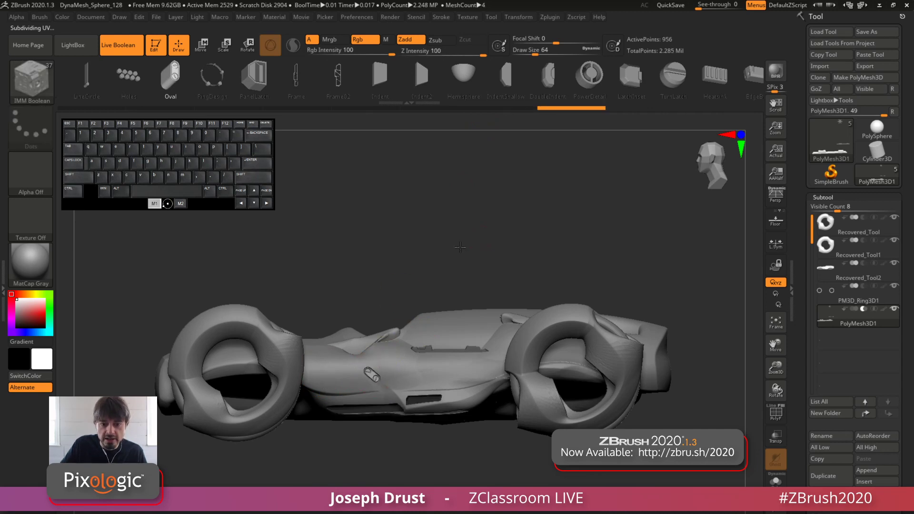
{"action": "left_click_drag", "start_coordinate": [482, 233], "coordinate": [496, 322]}
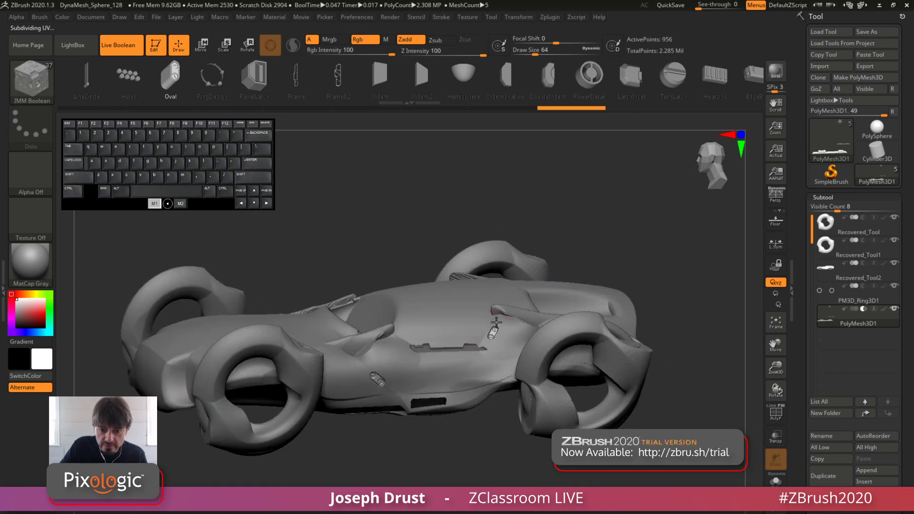
{"action": "left_click_drag", "start_coordinate": [594, 222], "coordinate": [555, 230]}
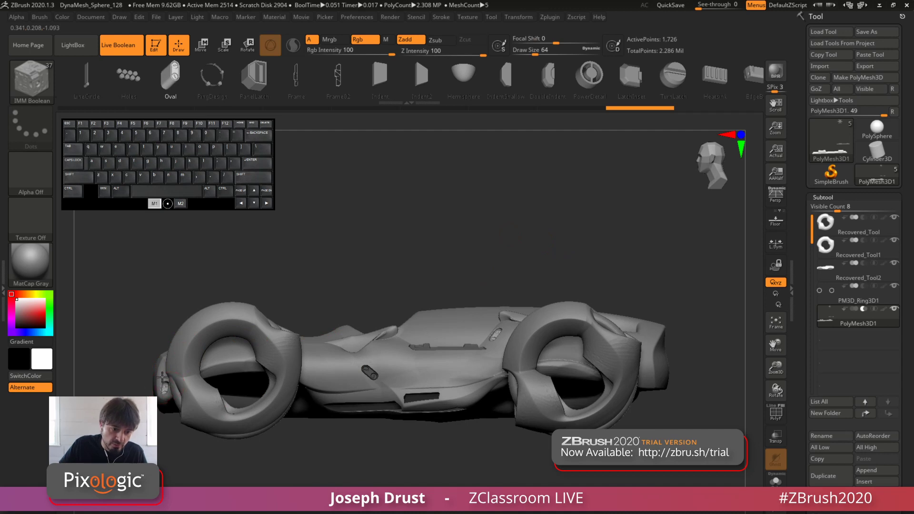
Try an Oval cut on the nose of the car, ahead of the front wheel, and undo it
{"action": "key", "text": "ctrl+z"}
{"action": "left_click_drag", "start_coordinate": [161, 376], "coordinate": [157, 371]}
{"action": "key", "text": "ctrl+z"}
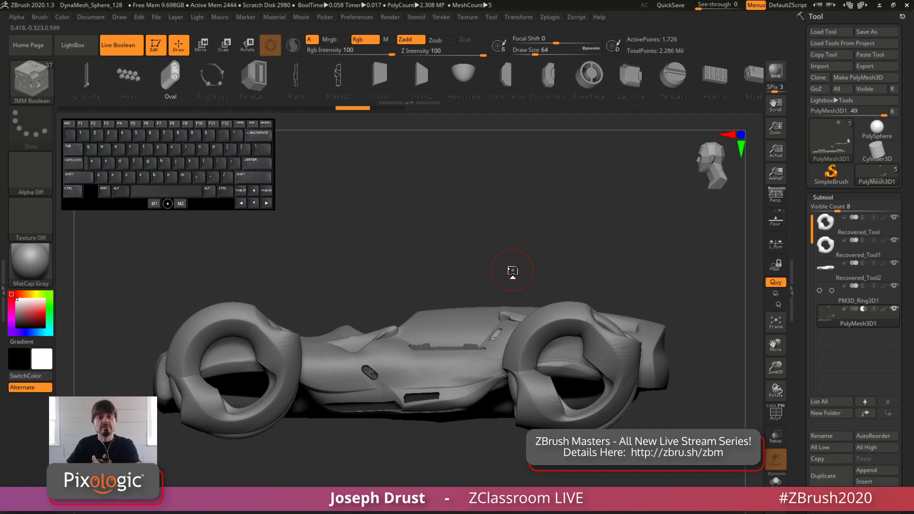
Try large OvalDetail cuts on the upper body, behind the front wheel and along the lower side, and undo them
{"action": "mouse_move", "coordinate": [669, 76]}
{"action": "left_mouse_down"}
{"action": "mouse_move", "coordinate": [569, 94]}
{"action": "mouse_move", "coordinate": [370, 89]}
{"action": "left_mouse_up"}
{"action": "left_click_drag", "start_coordinate": [672, 82], "coordinate": [566, 93]}
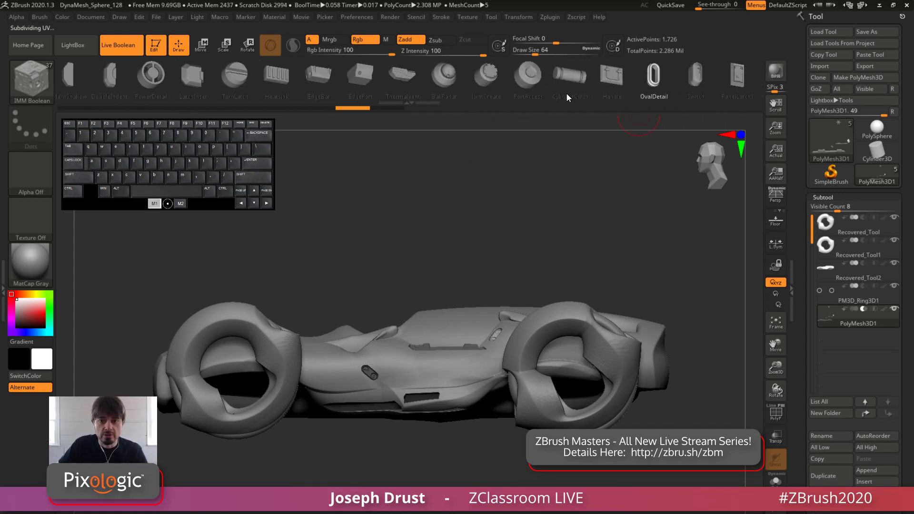
{"action": "left_click", "coordinate": [633, 78]}
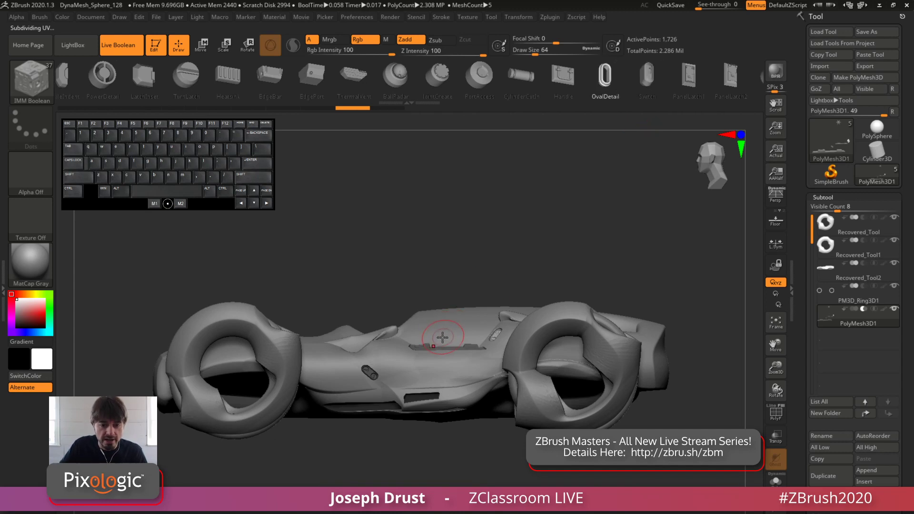
{"action": "left_click_drag", "start_coordinate": [442, 337], "coordinate": [452, 270]}
{"action": "key", "text": "ctrl+z"}
{"action": "left_click_drag", "start_coordinate": [472, 318], "coordinate": [467, 245]}
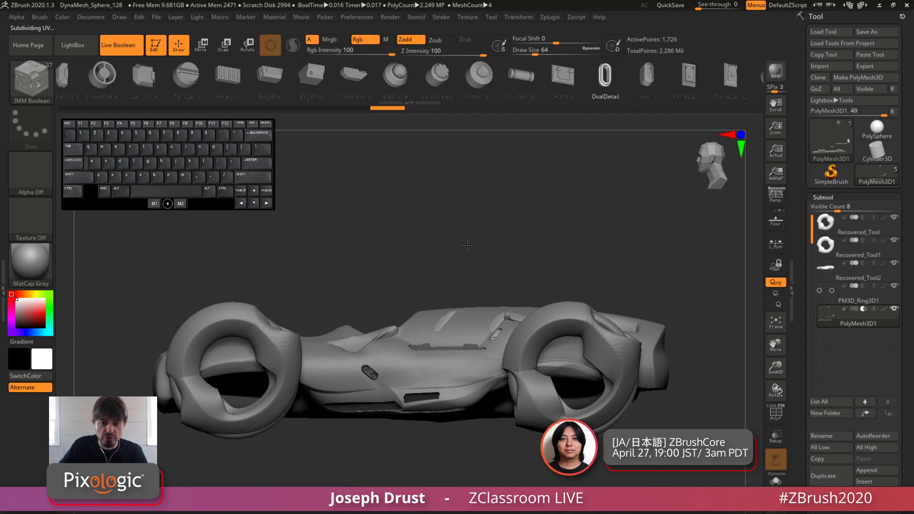
{"action": "key", "text": "ctrl+z"}
{"action": "left_click_drag", "start_coordinate": [332, 360], "coordinate": [349, 374]}
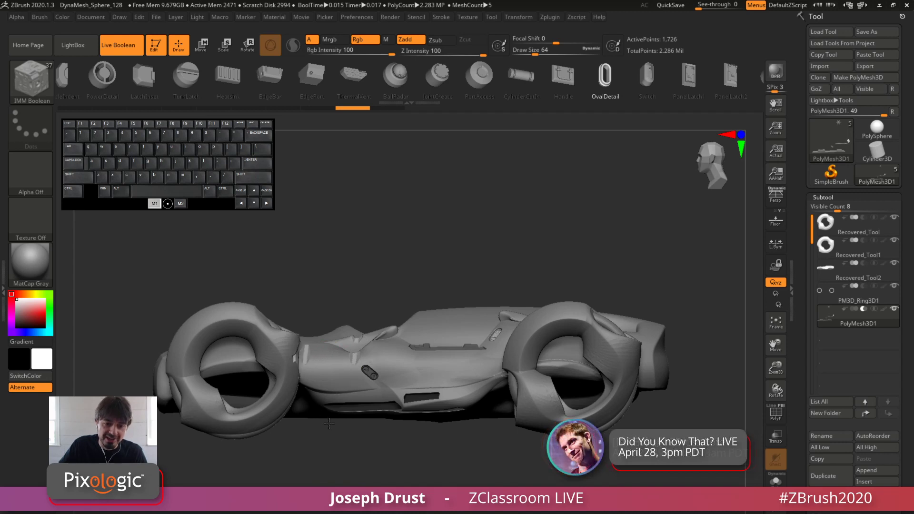
{"action": "left_click_drag", "start_coordinate": [373, 427], "coordinate": [406, 434]}
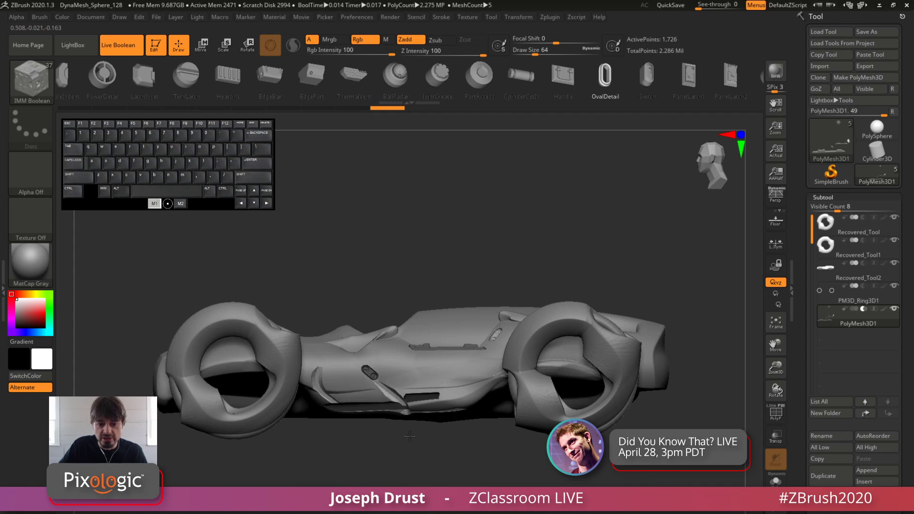
{"action": "left_click_drag", "start_coordinate": [579, 214], "coordinate": [520, 286]}
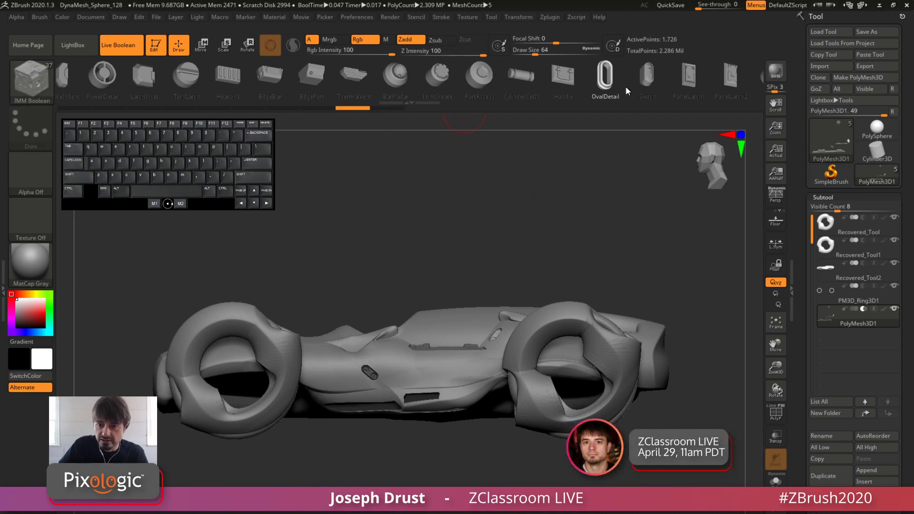
Try Switch inserts near the rear oval and in the middle of the body side, and undo them
{"action": "left_click", "coordinate": [647, 76]}
{"action": "left_click_drag", "start_coordinate": [485, 331], "coordinate": [495, 306]}
{"action": "mouse_move", "coordinate": [574, 258]}
{"action": "left_mouse_down"}
{"action": "mouse_move", "coordinate": [569, 304]}
{"action": "mouse_move", "coordinate": [562, 265]}
{"action": "left_mouse_up"}
{"action": "left_click_drag", "start_coordinate": [421, 370], "coordinate": [439, 358]}
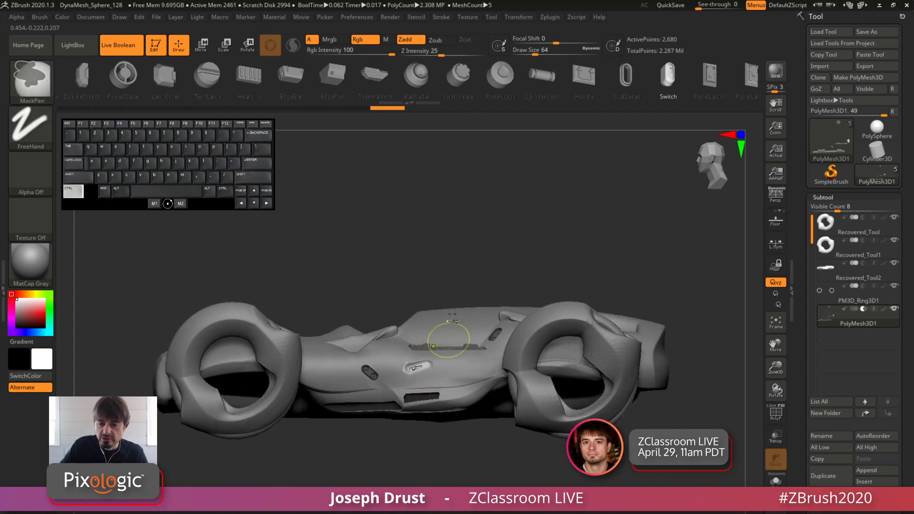
{"action": "key", "text": "ctrl+z"}
Insert a small MGDot cut on the body side just behind the cockpit fin
{"action": "left_click_drag", "start_coordinate": [710, 85], "coordinate": [575, 88]}
{"action": "left_click", "coordinate": [657, 93]}
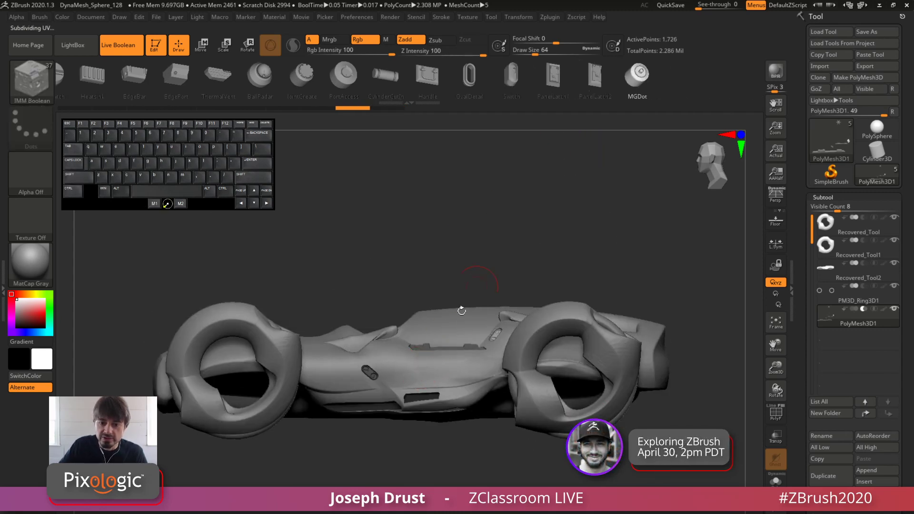
{"action": "left_click_drag", "start_coordinate": [450, 228], "coordinate": [446, 311]}
{"action": "key", "text": "ctrl+z"}
{"action": "left_click_drag", "start_coordinate": [393, 341], "coordinate": [398, 351]}
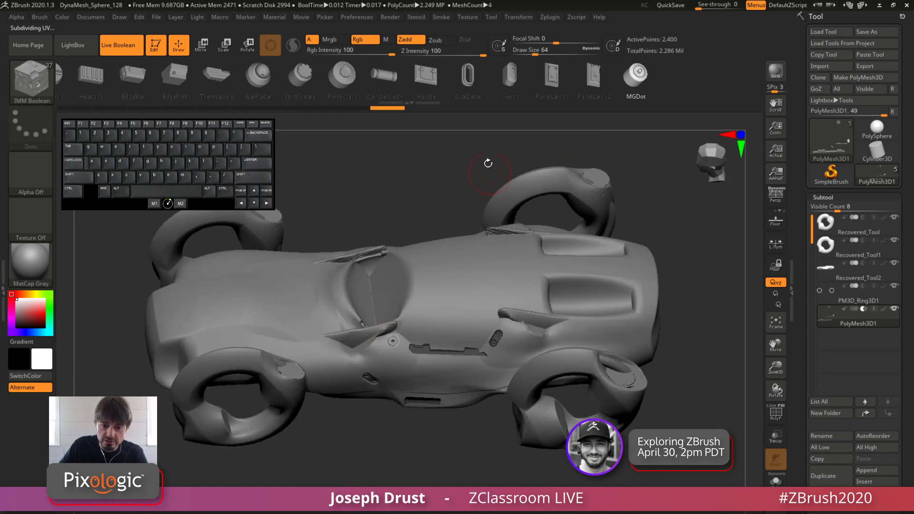
Try a large MGDot cut on the body side behind the front wheel, and undo it along with the previous dot
{"action": "left_click_drag", "start_coordinate": [488, 163], "coordinate": [481, 93]}
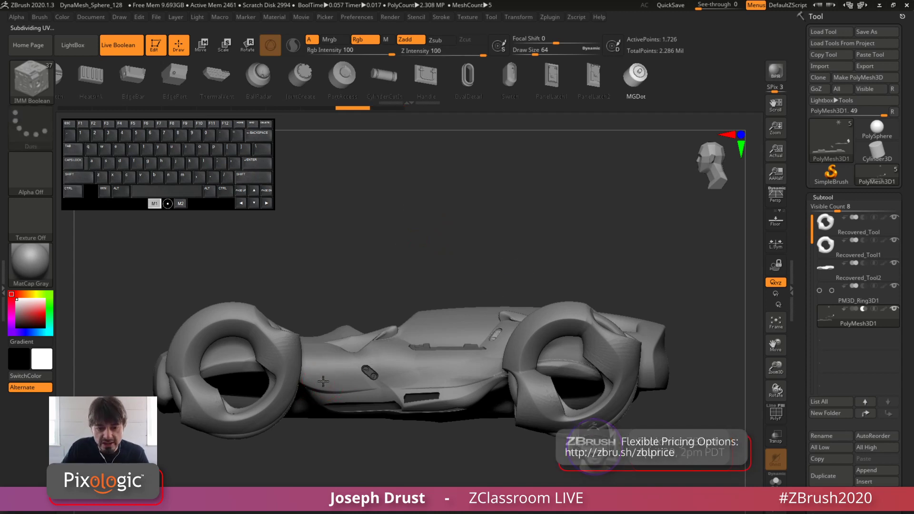
{"action": "mouse_move", "coordinate": [322, 379]}
{"action": "left_mouse_down", "text": "ctrl"}
{"action": "mouse_move", "coordinate": [332, 390]}
{"action": "mouse_move", "coordinate": [334, 379]}
{"action": "left_mouse_up", "text": "ctrl"}
{"action": "key", "text": "ctrl+z"}
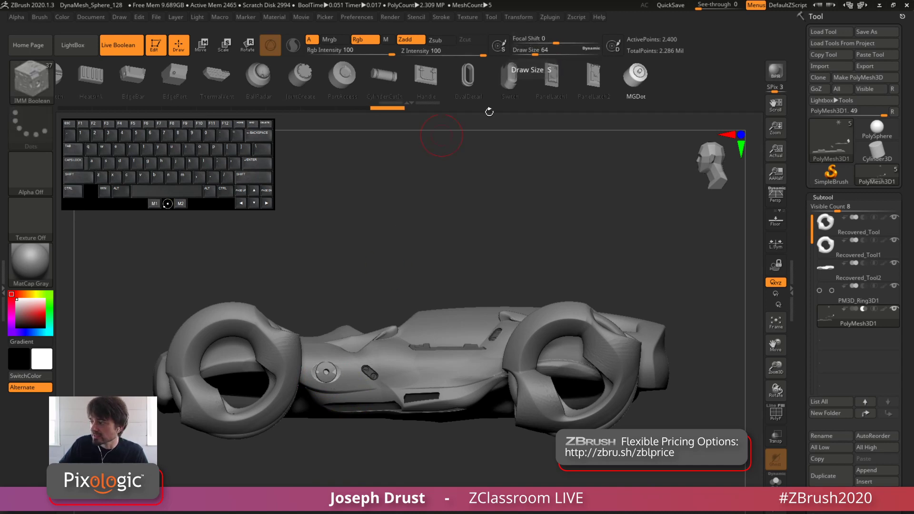
{"action": "key", "text": "ctrl+z"}
Set the Draw Size to 18, try small MGDot cuts on the body side ahead of the rear wheel, and undo them
{"action": "left_click_drag", "start_coordinate": [533, 53], "coordinate": [524, 54]}
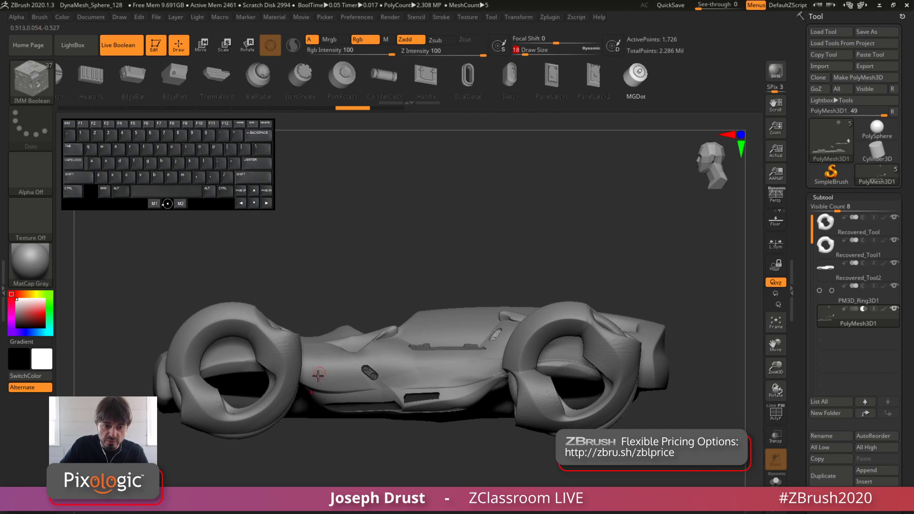
{"action": "left_click_drag", "start_coordinate": [491, 366], "coordinate": [464, 399], "text": "ctrl"}
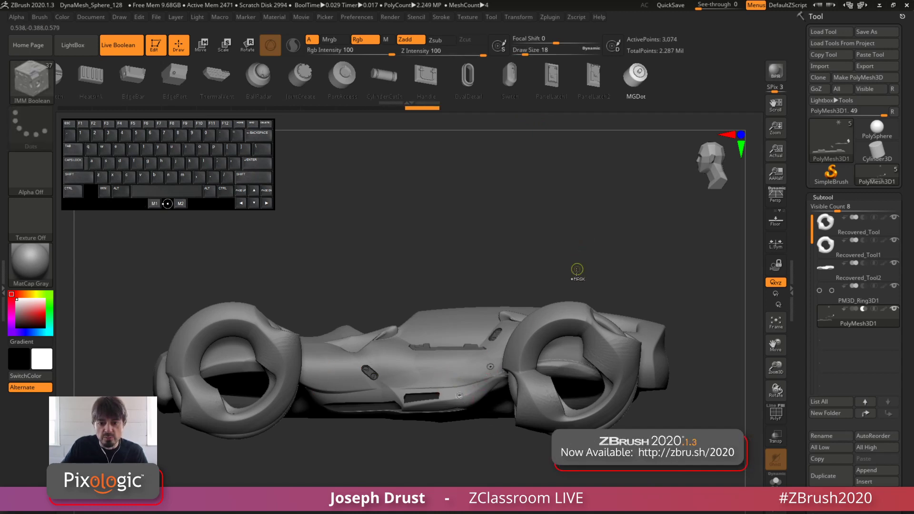
{"action": "key", "text": "ctrl+z"}
{"action": "key", "text": "ctrl+z"}
Try small MGDot cuts in front of the cockpit fin and on the body side behind it, and undo them
{"action": "left_click_drag", "start_coordinate": [577, 196], "coordinate": [297, 331]}
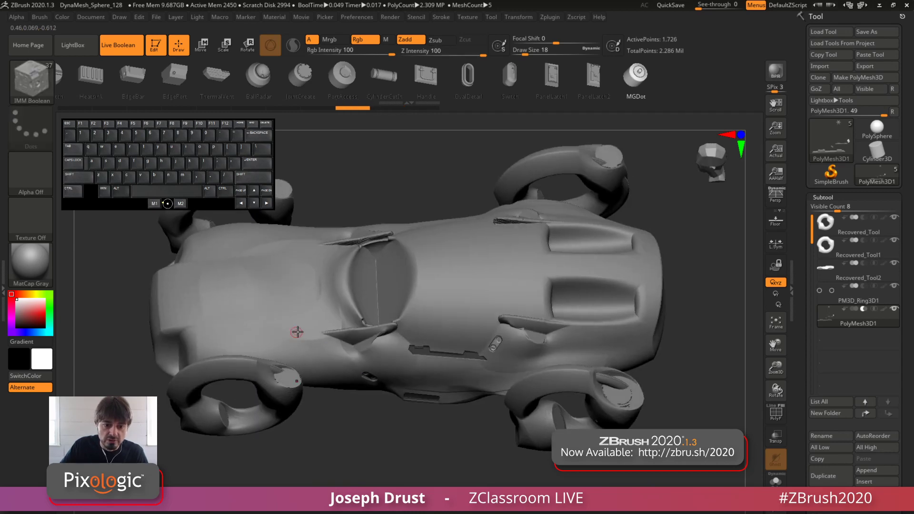
{"action": "left_click", "coordinate": [309, 331]}
{"action": "left_click", "coordinate": [333, 319]}
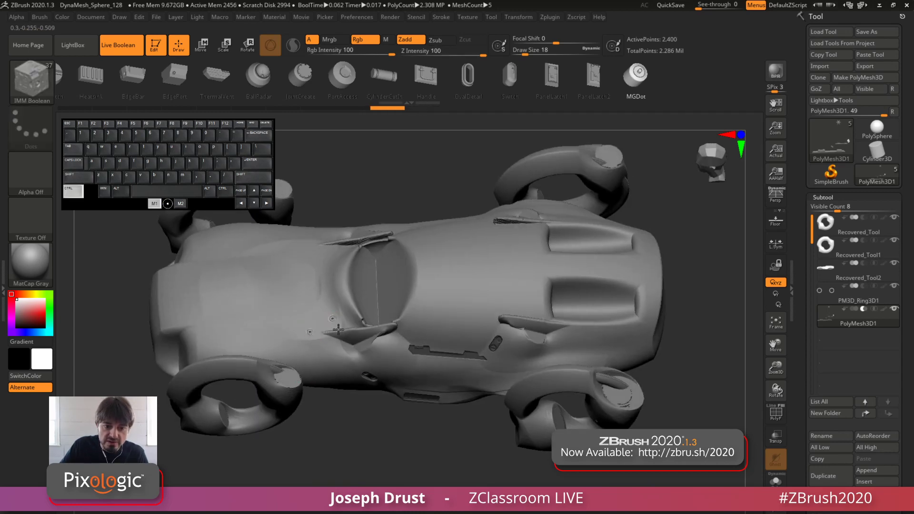
{"action": "left_click_drag", "start_coordinate": [650, 224], "coordinate": [647, 164]}
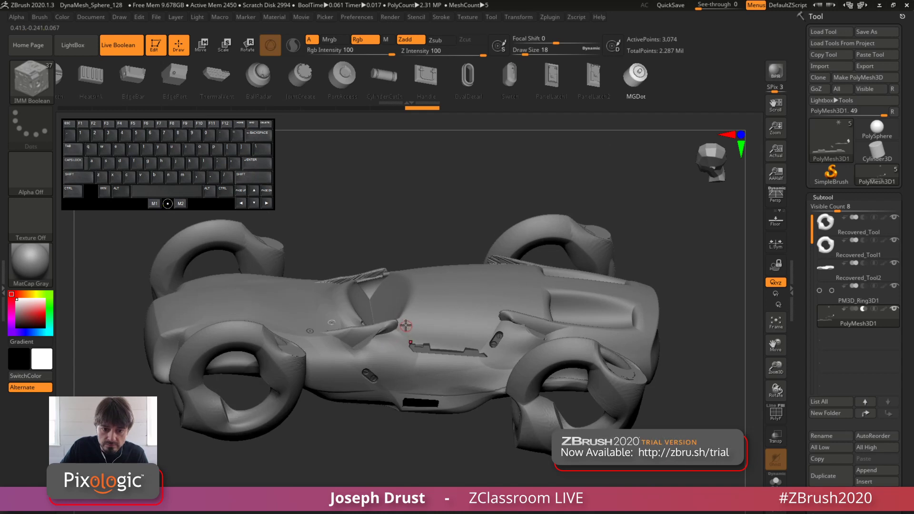
{"action": "left_click", "coordinate": [404, 325]}
{"action": "left_click", "coordinate": [415, 336]}
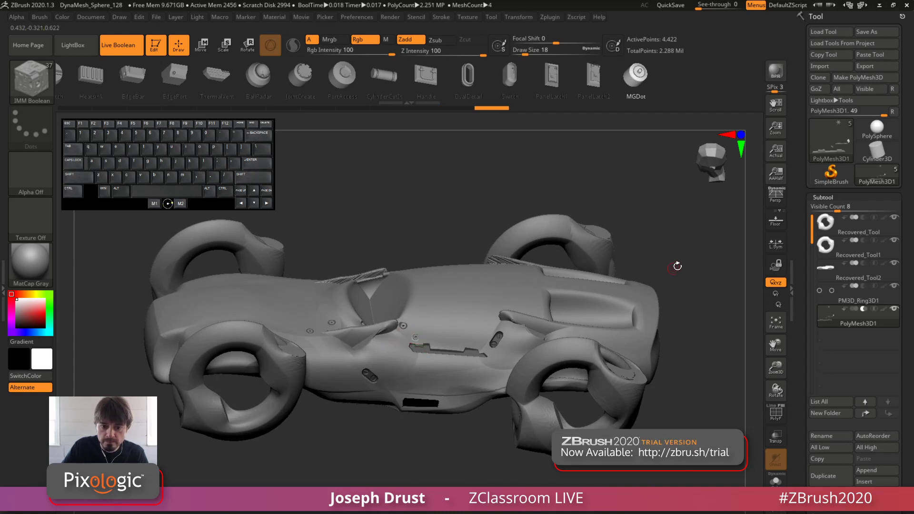
{"action": "left_click_drag", "start_coordinate": [677, 266], "coordinate": [586, 281], "text": "shift"}
{"action": "key", "text": "ctrl+z"}
{"action": "key", "text": "ctrl+z"}
{"action": "key", "text": "ctrl+z"}
{"action": "left_click_drag", "start_coordinate": [691, 206], "coordinate": [670, 240]}
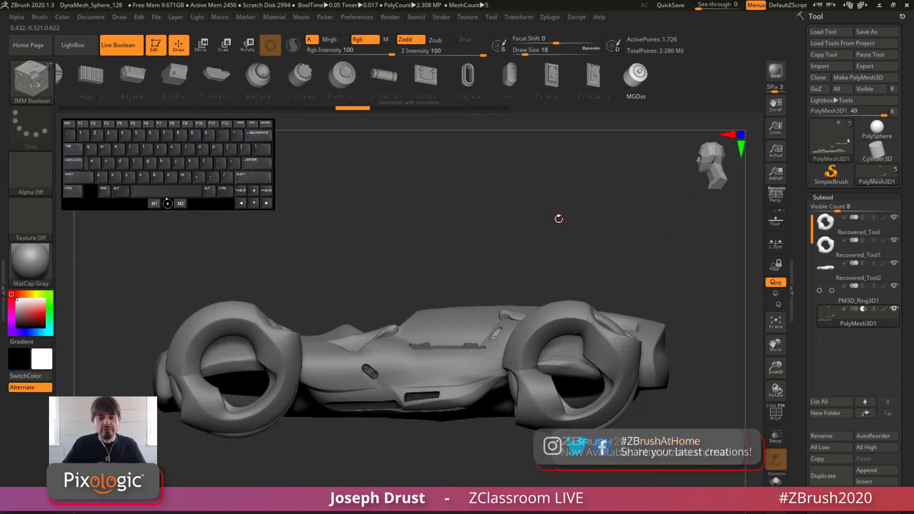
{"action": "mouse_move", "coordinate": [581, 236]}
{"action": "left_mouse_down"}
{"action": "mouse_move", "coordinate": [565, 216]}
{"action": "mouse_move", "coordinate": [574, 240]}
{"action": "mouse_move", "coordinate": [537, 290]}
{"action": "left_mouse_up"}
{"action": "key", "text": "p"}
{"action": "key", "text": "p"}
Try PowerDetail cuts on the rear edge of the front wheel, and undo them
{"action": "left_click", "coordinate": [310, 84]}
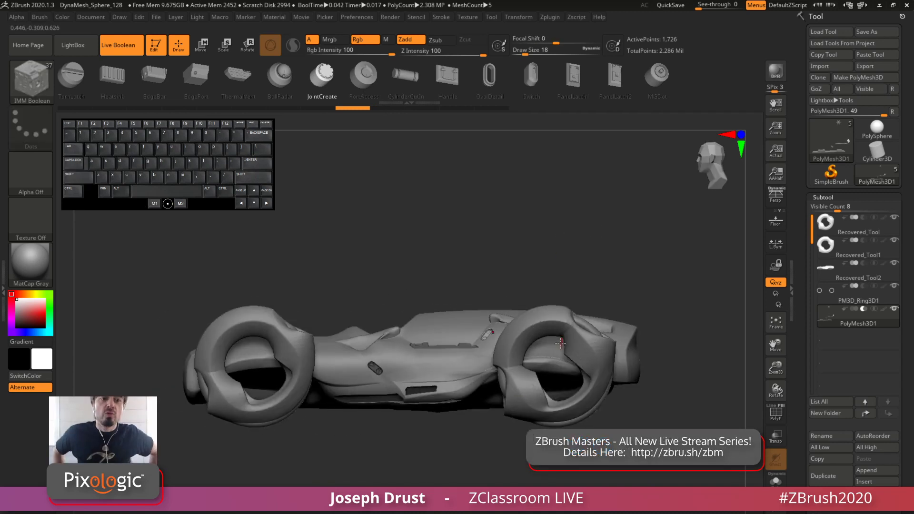
{"action": "left_click_drag", "start_coordinate": [245, 84], "coordinate": [441, 80]}
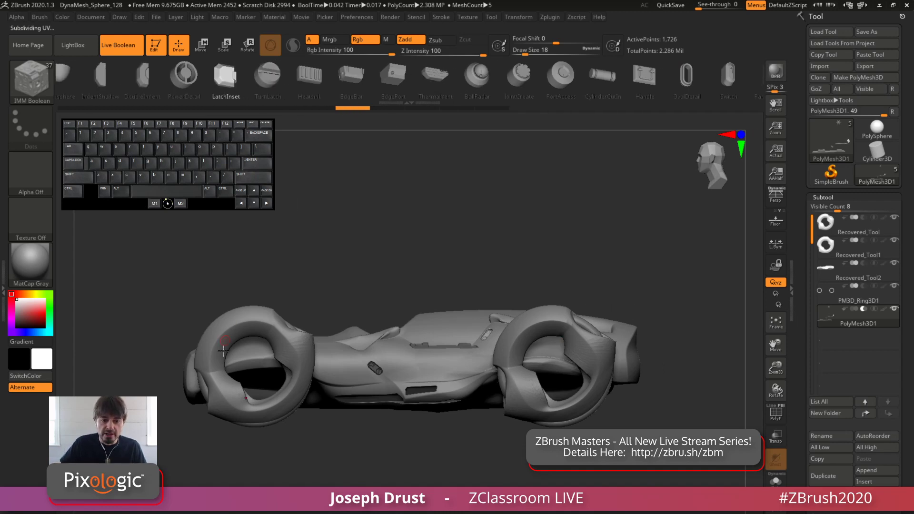
{"action": "left_click", "coordinate": [174, 76]}
{"action": "left_click_drag", "start_coordinate": [290, 351], "coordinate": [325, 432]}
{"action": "key", "text": "ctrl+z"}
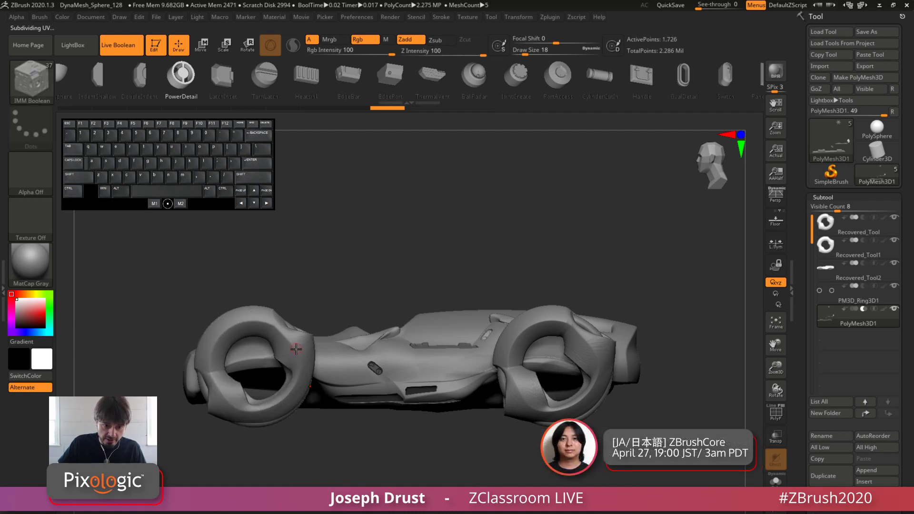
{"action": "left_click_drag", "start_coordinate": [296, 349], "coordinate": [318, 346]}
{"action": "key", "text": "ctrl+z"}
Try Indent cuts on the rear edge and lower part of the front wheel, and undo them
{"action": "left_click_drag", "start_coordinate": [638, 79], "coordinate": [389, 84]}
{"action": "left_click", "coordinate": [480, 65]}
{"action": "left_click_drag", "start_coordinate": [481, 65], "coordinate": [580, 68]}
{"action": "left_click_drag", "start_coordinate": [296, 80], "coordinate": [469, 75]}
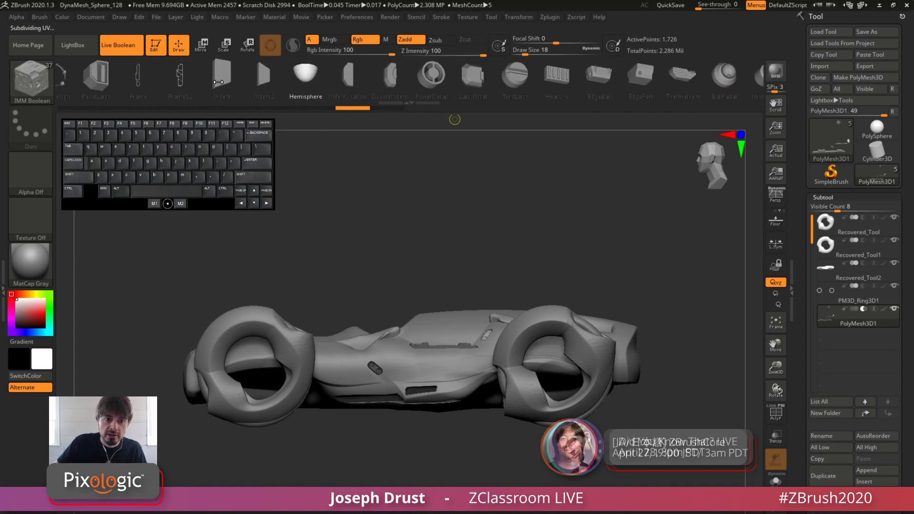
{"action": "left_click_drag", "start_coordinate": [296, 351], "coordinate": [337, 381]}
{"action": "mouse_move", "coordinate": [414, 244]}
{"action": "left_mouse_down"}
{"action": "mouse_move", "coordinate": [389, 253]}
{"action": "mouse_move", "coordinate": [414, 238]}
{"action": "mouse_move", "coordinate": [427, 242]}
{"action": "left_mouse_up"}
{"action": "key", "text": "ctrl+z"}
{"action": "left_click_drag", "start_coordinate": [343, 245], "coordinate": [325, 277], "text": "shift"}
{"action": "left_click_drag", "start_coordinate": [222, 394], "coordinate": [270, 416]}
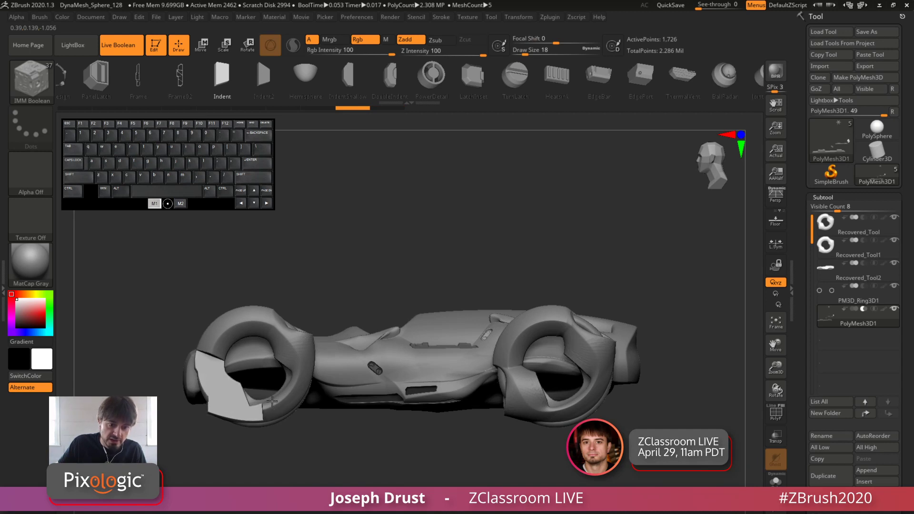
{"action": "key", "text": "ctrl+z"}
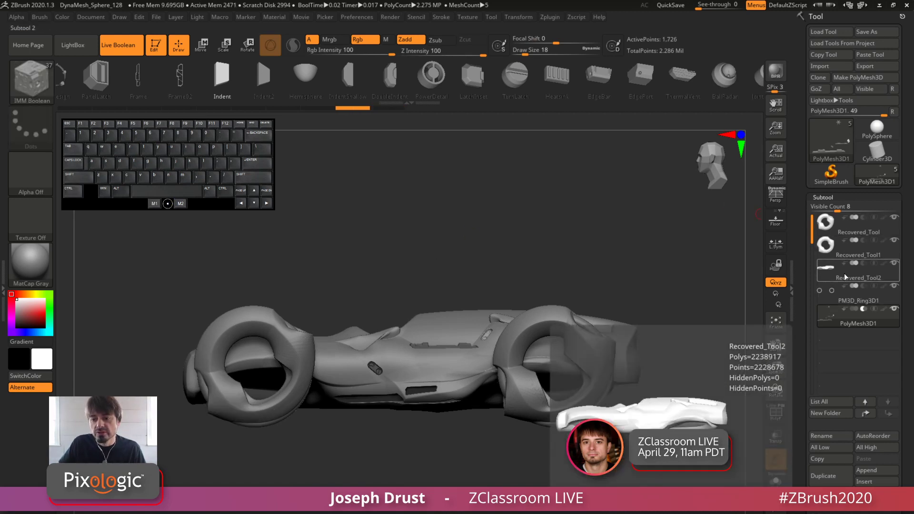
Move the PM3D_Ring3D1 subtool below PolyMesh3D1 in the subtool order and make PolyMesh3D1 active again
{"action": "left_click", "coordinate": [853, 300]}
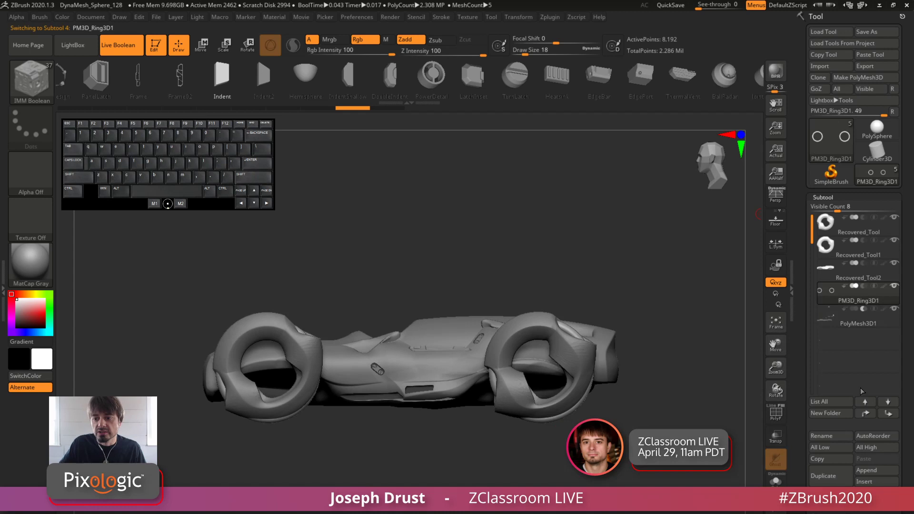
{"action": "left_click", "coordinate": [889, 415]}
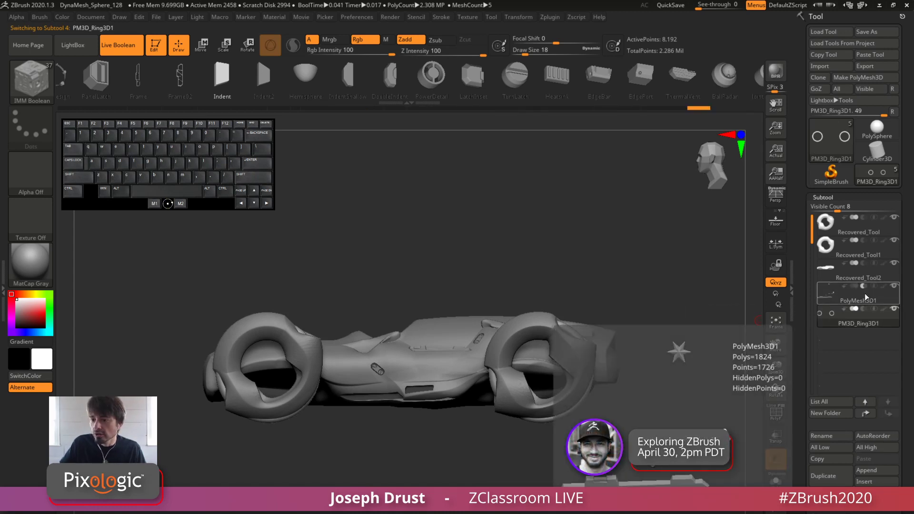
{"action": "left_click", "coordinate": [865, 297]}
Try Indent cuts across the front wheel and the lower part of the rear wheel, and undo them
{"action": "left_click_drag", "start_coordinate": [244, 389], "coordinate": [310, 352]}
{"action": "key", "text": "ctrl+z"}
{"action": "left_click_drag", "start_coordinate": [296, 386], "coordinate": [319, 349]}
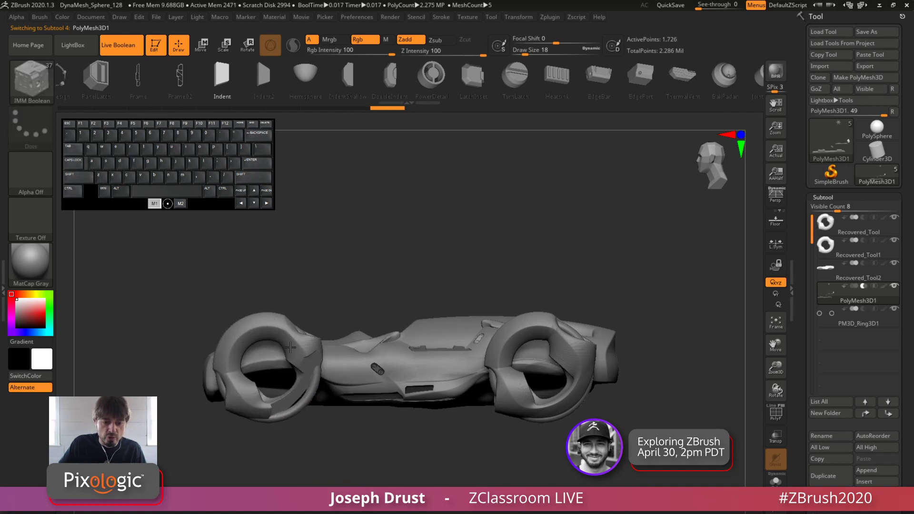
{"action": "left_click_drag", "start_coordinate": [266, 367], "coordinate": [313, 330]}
{"action": "mouse_move", "coordinate": [528, 402]}
{"action": "left_mouse_down"}
{"action": "mouse_move", "coordinate": [574, 417]}
{"action": "mouse_move", "coordinate": [594, 399]}
{"action": "left_mouse_up"}
{"action": "key", "text": "ctrl+z"}
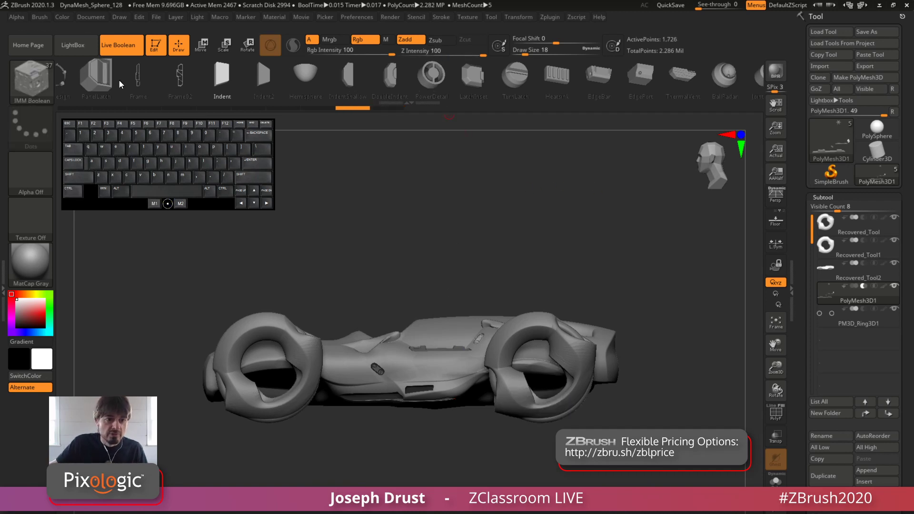
Try Frame cuts on the upper body side between the cockpit and the rear wheel, and undo them
{"action": "left_click", "coordinate": [138, 76]}
{"action": "mouse_move", "coordinate": [433, 327]}
{"action": "left_mouse_down"}
{"action": "mouse_move", "coordinate": [539, 342]}
{"action": "mouse_move", "coordinate": [547, 328]}
{"action": "left_mouse_up"}
{"action": "key", "text": "ctrl+z"}
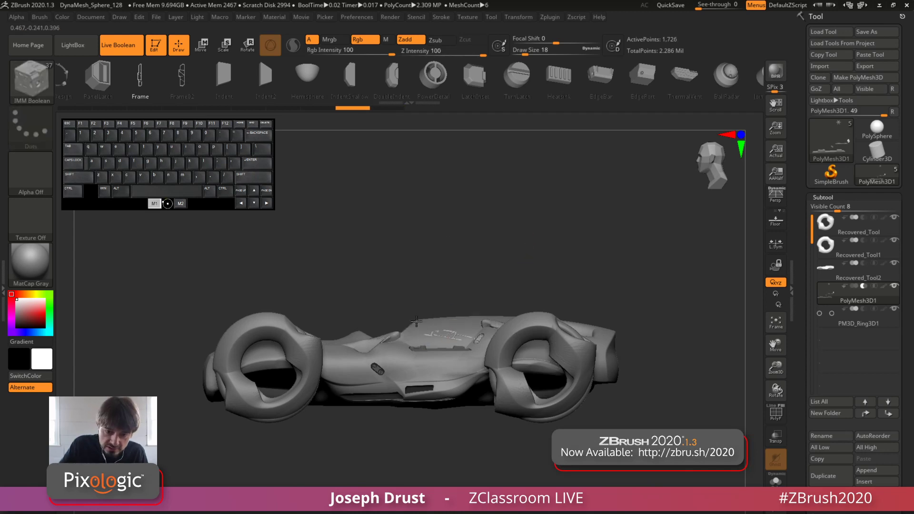
{"action": "mouse_move", "coordinate": [416, 321]}
{"action": "left_mouse_down"}
{"action": "mouse_move", "coordinate": [396, 345]}
{"action": "mouse_move", "coordinate": [401, 331]}
{"action": "mouse_move", "coordinate": [390, 335]}
{"action": "left_mouse_up"}
{"action": "key", "text": "ctrl+z"}
{"action": "key", "text": "ctrl+z"}
{"action": "left_click_drag", "start_coordinate": [475, 317], "coordinate": [482, 328]}
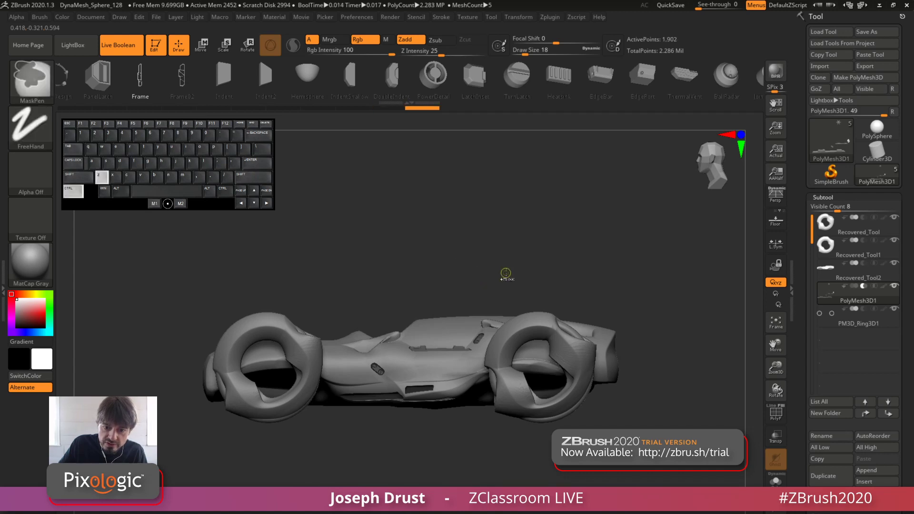
{"action": "key", "text": "ctrl+z"}
{"action": "left_click_drag", "start_coordinate": [519, 256], "coordinate": [506, 197], "text": "alt"}
{"action": "key", "text": "p"}
{"action": "key", "text": "p"}
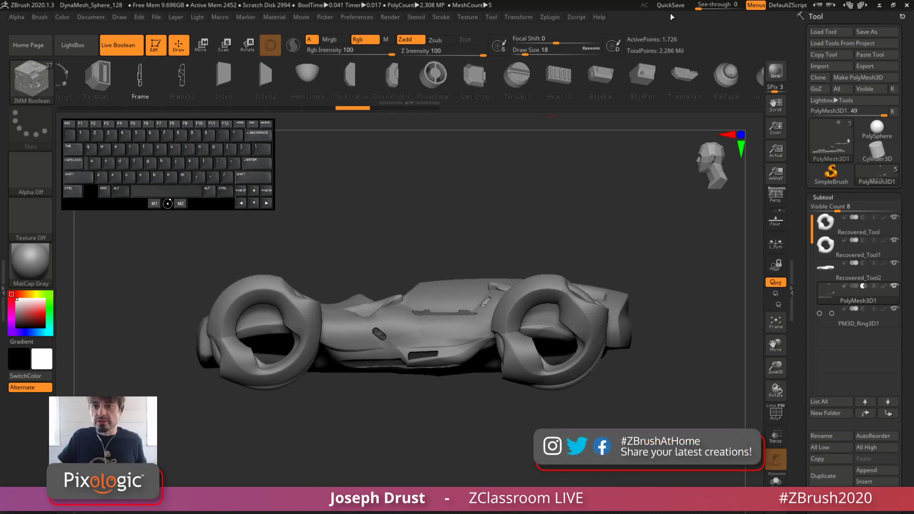
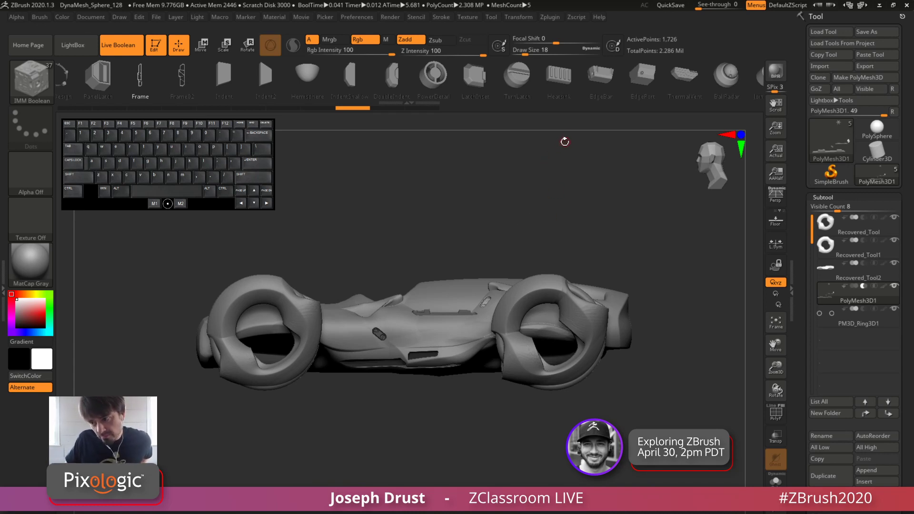
{"action": "mouse_move", "coordinate": [549, 161]}
{"action": "left_mouse_down"}
{"action": "mouse_move", "coordinate": [555, 188]}
{"action": "mouse_move", "coordinate": [546, 199]}
{"action": "mouse_move", "coordinate": [571, 211]}
{"action": "mouse_move", "coordinate": [542, 193]}
{"action": "mouse_move", "coordinate": [555, 194]}
{"action": "mouse_move", "coordinate": [542, 197]}
{"action": "mouse_move", "coordinate": [555, 202]}
{"action": "mouse_move", "coordinate": [556, 169]}
{"action": "left_mouse_up"}
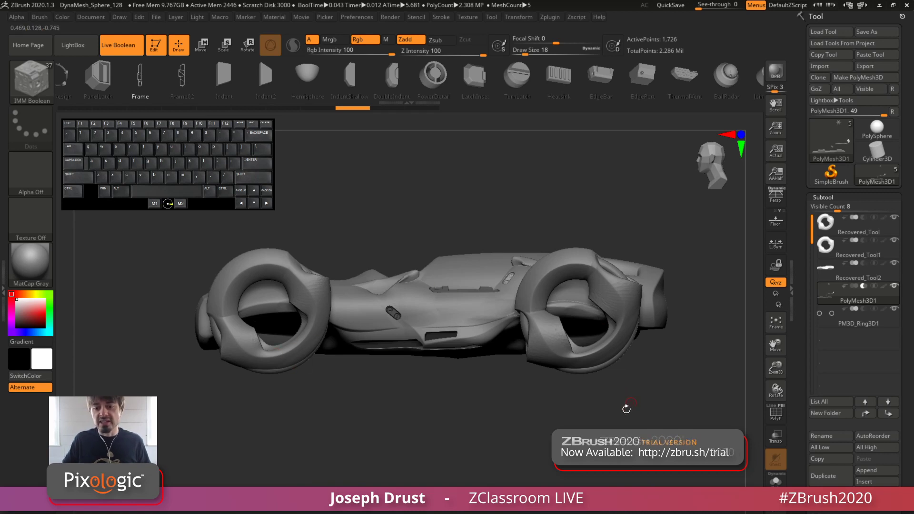
{"action": "left_click_drag", "start_coordinate": [636, 385], "coordinate": [576, 337]}
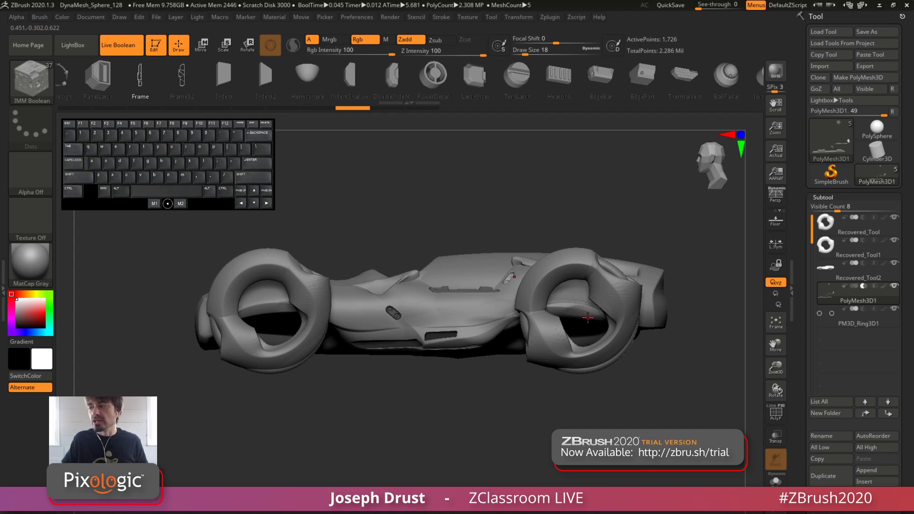
{"action": "left_click_drag", "start_coordinate": [555, 426], "coordinate": [527, 265]}
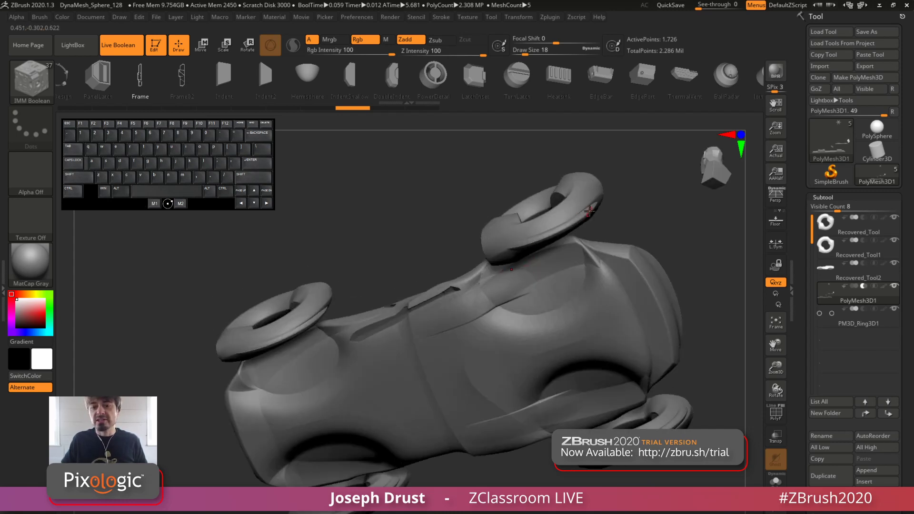
{"action": "left_click_drag", "start_coordinate": [616, 227], "coordinate": [595, 155]}
{"action": "left_click_drag", "start_coordinate": [486, 159], "coordinate": [505, 174], "text": "alt"}
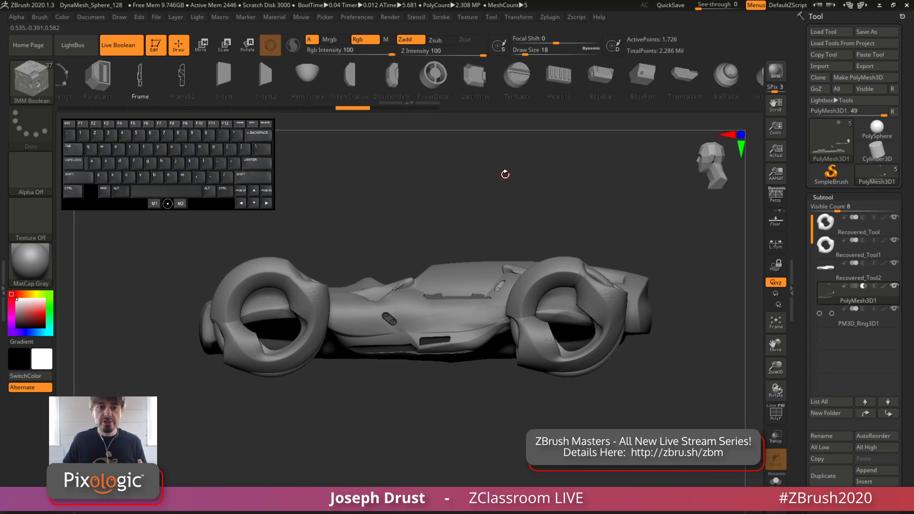
Switch the active brush from IMM Boolean to the Standard sculpting brush
{"action": "left_click", "coordinate": [32, 80]}
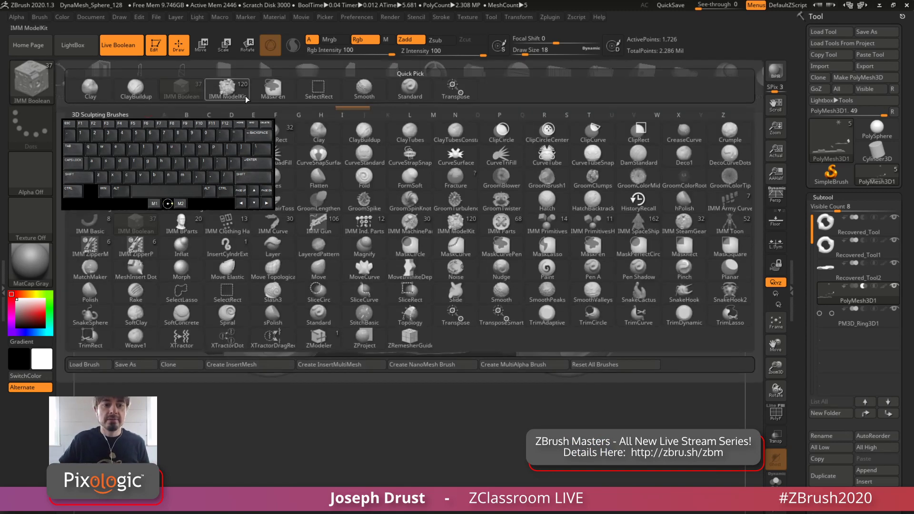
{"action": "left_click", "coordinate": [408, 92]}
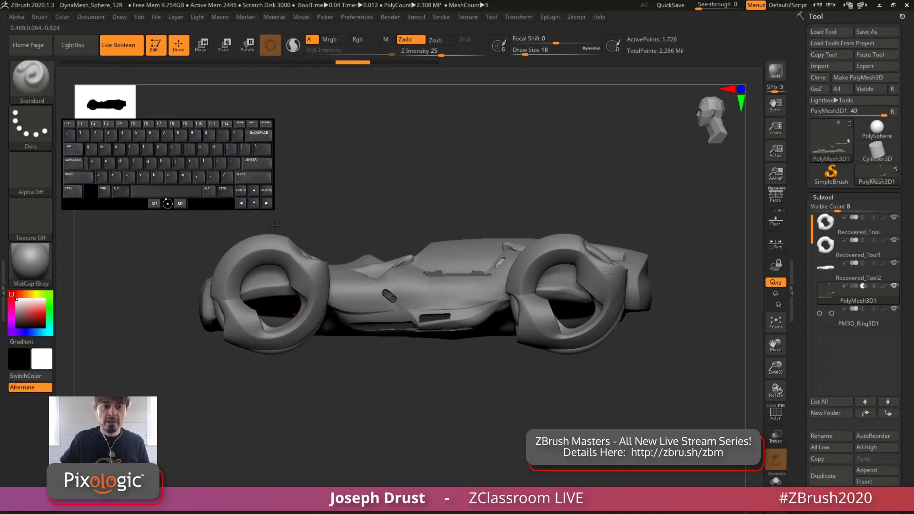
{"action": "left_click_drag", "start_coordinate": [202, 200], "coordinate": [198, 148]}
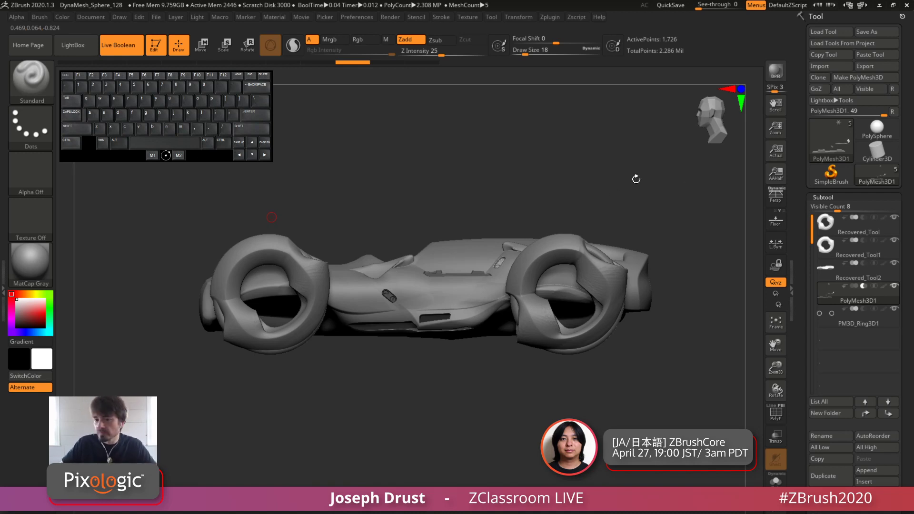
Go through the subtools one by one, and compare the car with Live Boolean turned off and on
{"action": "left_click", "coordinate": [849, 245]}
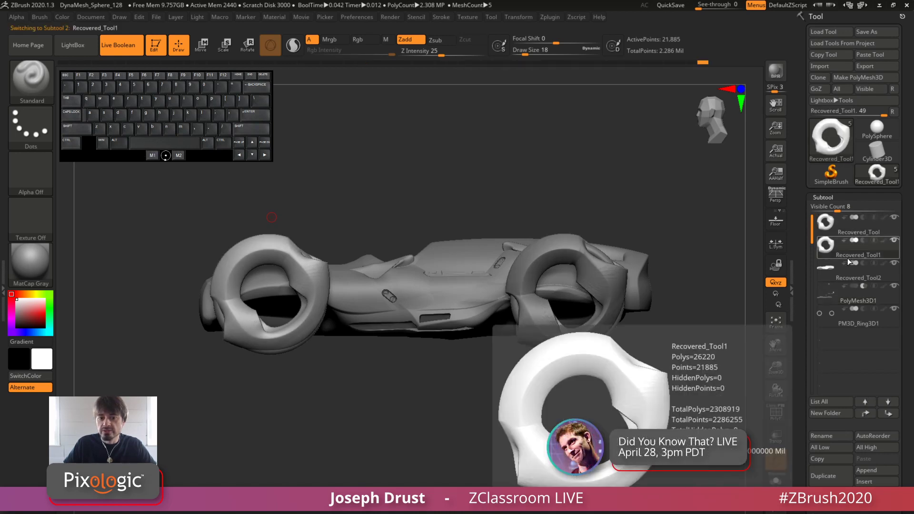
{"action": "left_click", "coordinate": [850, 229]}
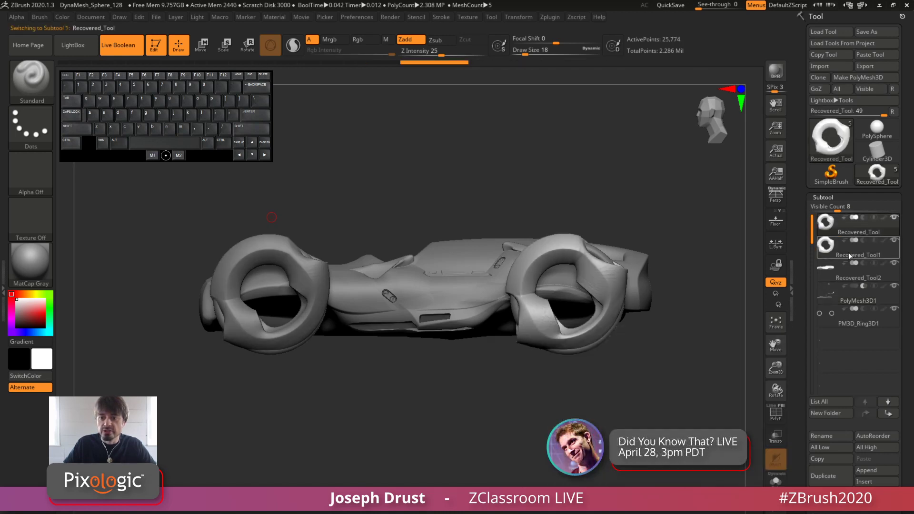
{"action": "left_click", "coordinate": [844, 279]}
{"action": "left_click", "coordinate": [841, 296]}
{"action": "left_click", "coordinate": [845, 323]}
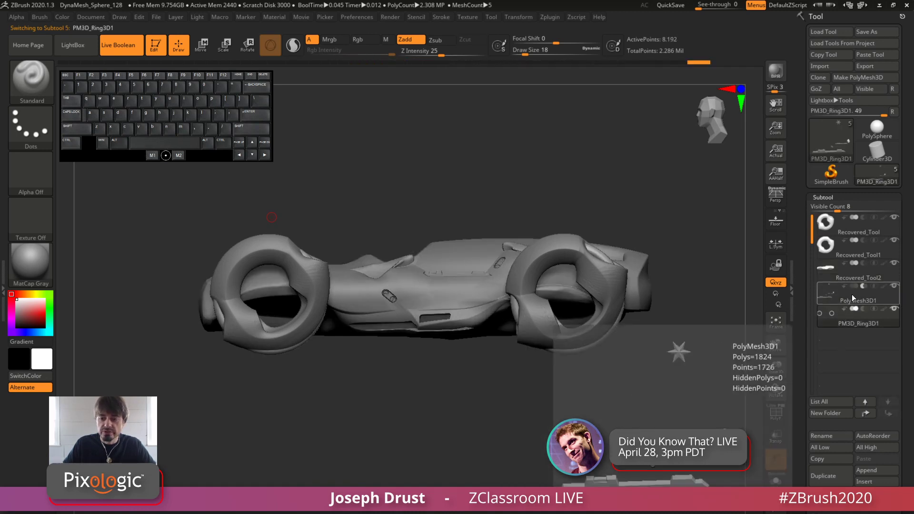
{"action": "left_click", "coordinate": [850, 296]}
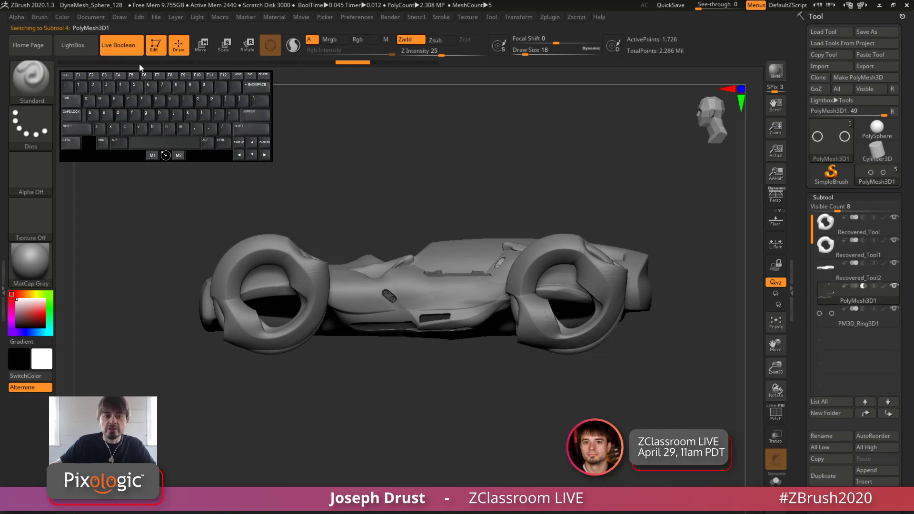
{"action": "left_click", "coordinate": [119, 45]}
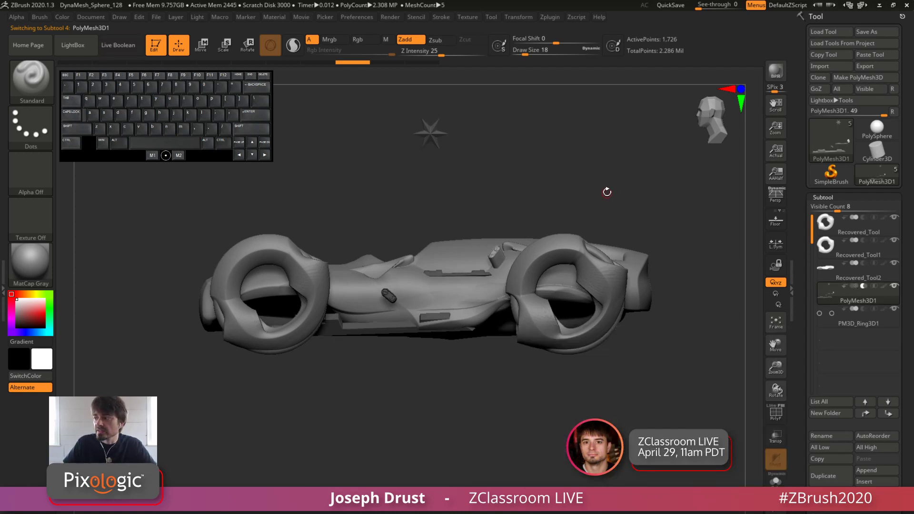
{"action": "left_click", "coordinate": [121, 48]}
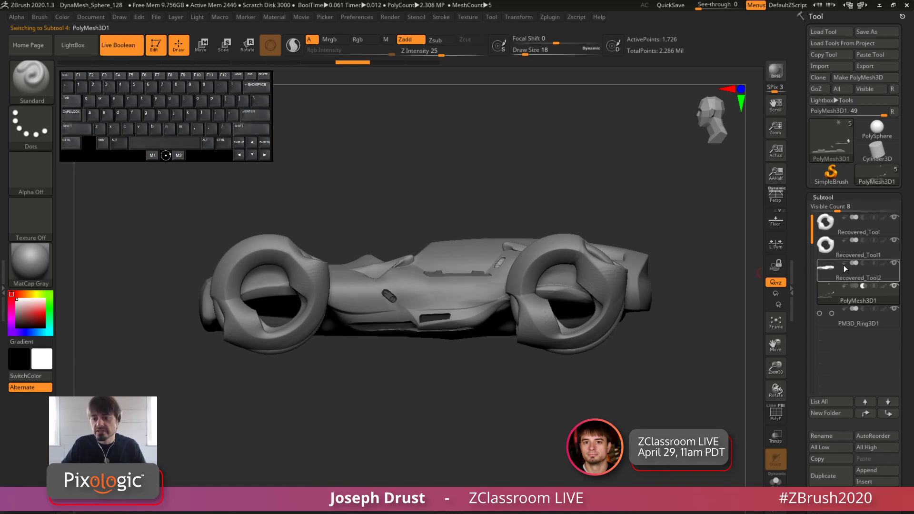
Make the Recovered_Tool2 body active and hide both wheel subtools and PM3D_Ring3D1
{"action": "left_click", "coordinate": [854, 276]}
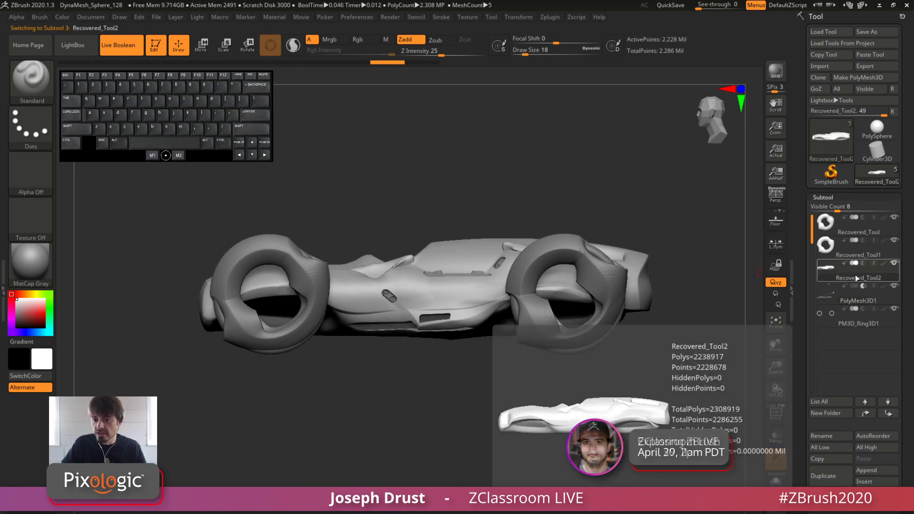
{"action": "left_click", "coordinate": [894, 240]}
{"action": "left_click", "coordinate": [894, 217]}
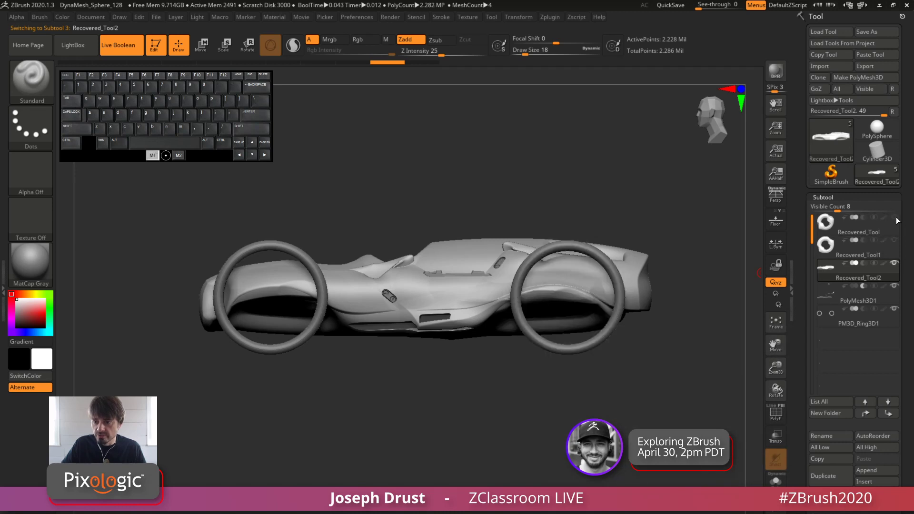
{"action": "left_click", "coordinate": [893, 309]}
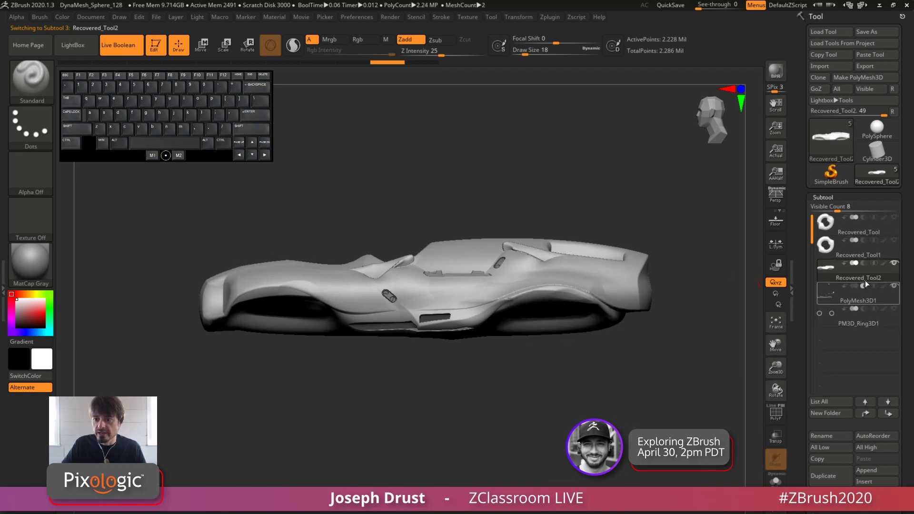
Activate Dynamic Subdiv on the PolyMesh3D1 cutting shapes, choosing Always YES for auto-activation
{"action": "left_click_drag", "start_coordinate": [802, 320], "coordinate": [803, 243]}
{"action": "left_click", "coordinate": [824, 445], "text": "shift"}
{"action": "mouse_move", "coordinate": [803, 424]}
{"action": "left_mouse_down"}
{"action": "mouse_move", "coordinate": [804, 317]}
{"action": "mouse_move", "coordinate": [804, 415]}
{"action": "left_mouse_up"}
{"action": "left_click", "coordinate": [851, 122]}
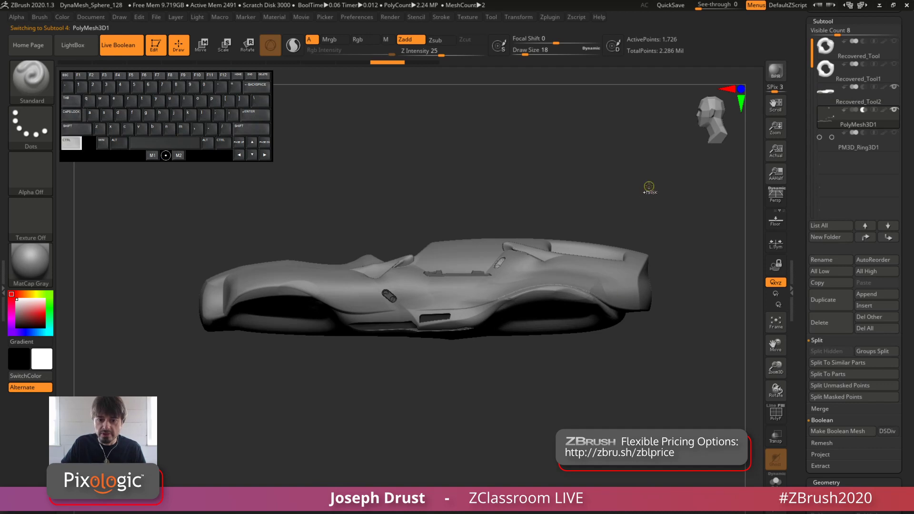
{"action": "left_click_drag", "start_coordinate": [648, 186], "coordinate": [654, 224], "text": "ctrl"}
{"action": "key", "text": "d"}
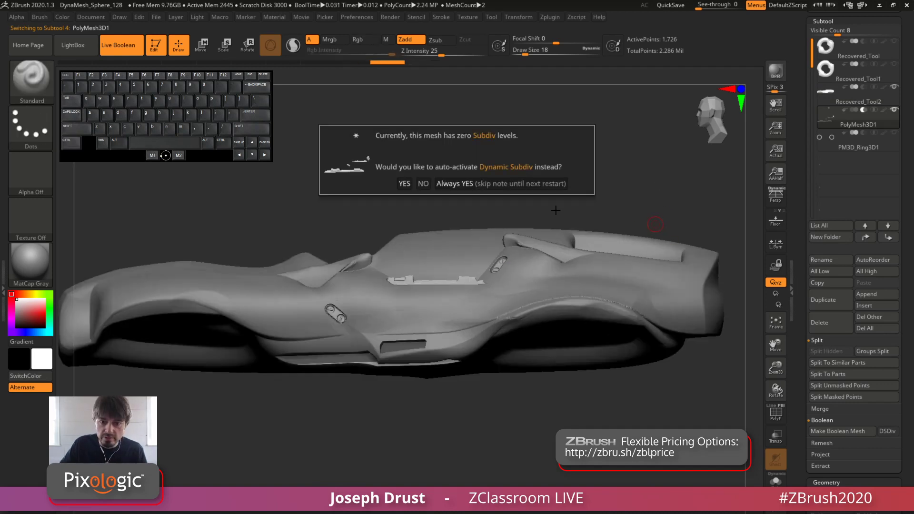
{"action": "left_click", "coordinate": [503, 185]}
{"action": "left_click_drag", "start_coordinate": [652, 176], "coordinate": [636, 159], "text": "alt"}
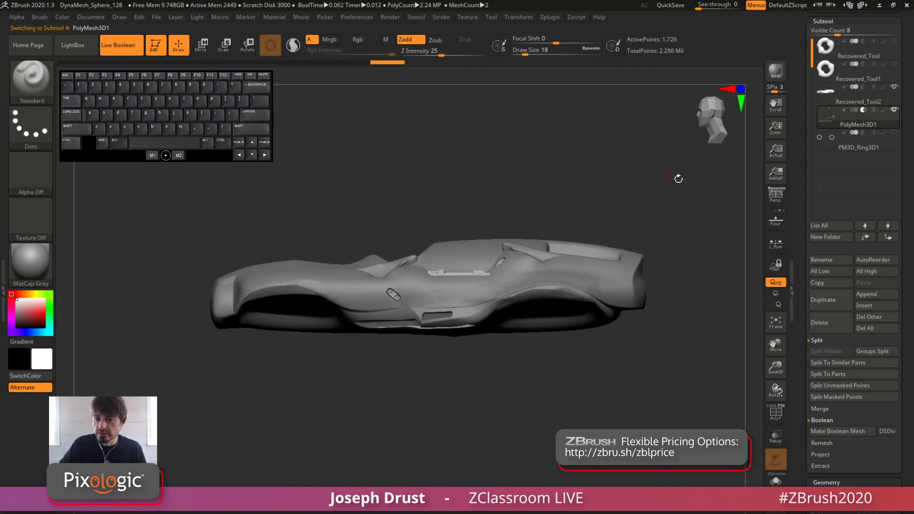
Make a Boolean mesh from the Recovered_Tool2 body and its visible cutting shapes with DSDiv enabled
{"action": "left_click", "coordinate": [845, 101]}
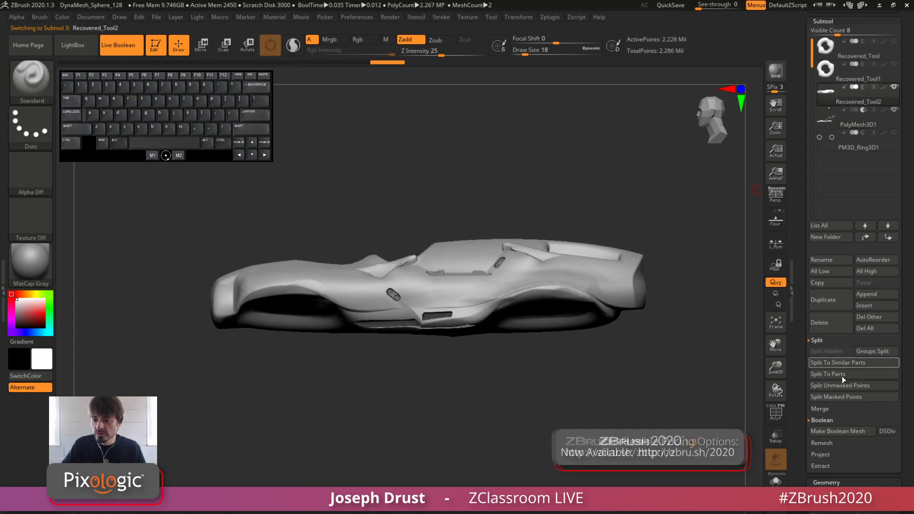
{"action": "left_click", "coordinate": [887, 431]}
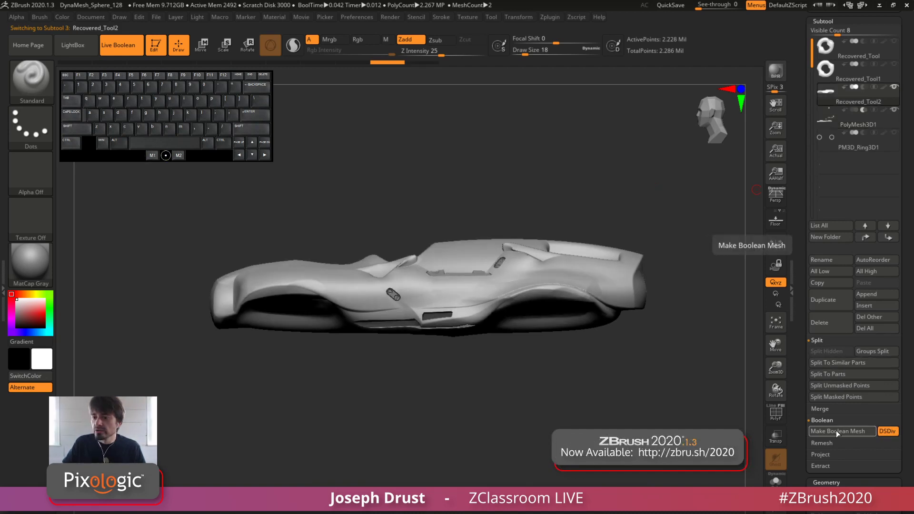
{"action": "left_click_drag", "start_coordinate": [802, 306], "coordinate": [802, 337]}
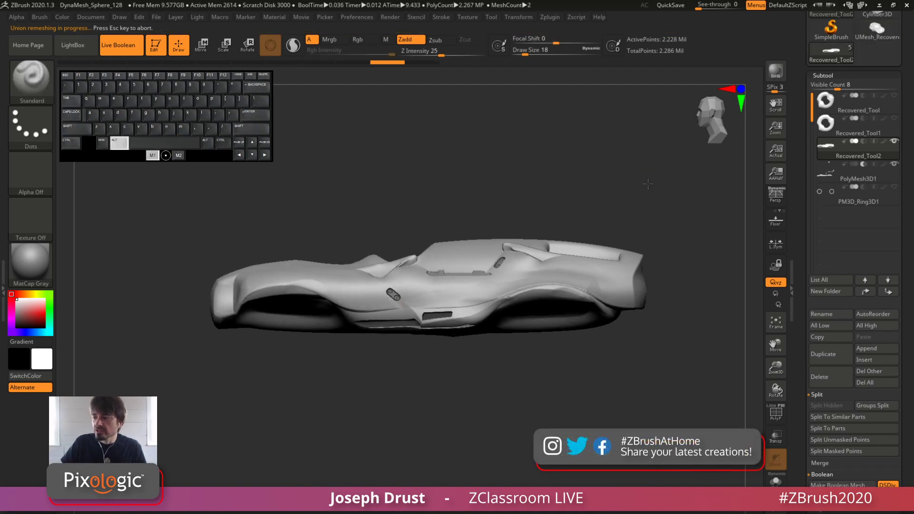
{"action": "scroll", "coordinate": [852, 142], "scroll_direction": "up", "scroll_amount": 4}
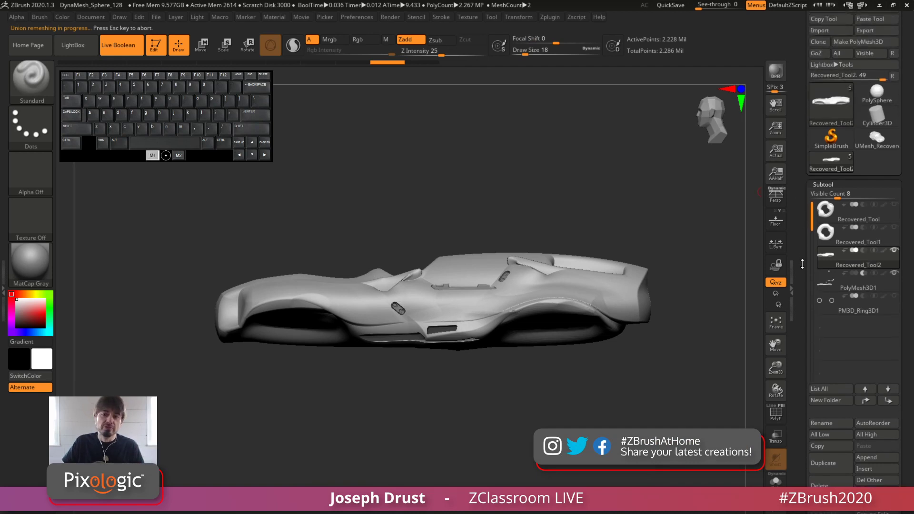
Open the UMesh_Recovered_Tool2 Boolean result and examine its mesh with PolyFrame toggled on and off
{"action": "left_click", "coordinate": [871, 177]}
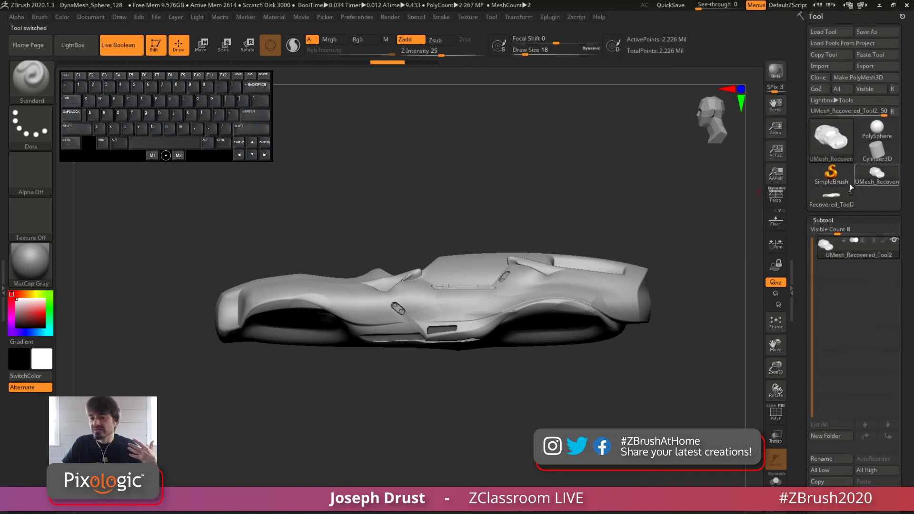
{"action": "left_click_drag", "start_coordinate": [663, 233], "coordinate": [673, 243]}
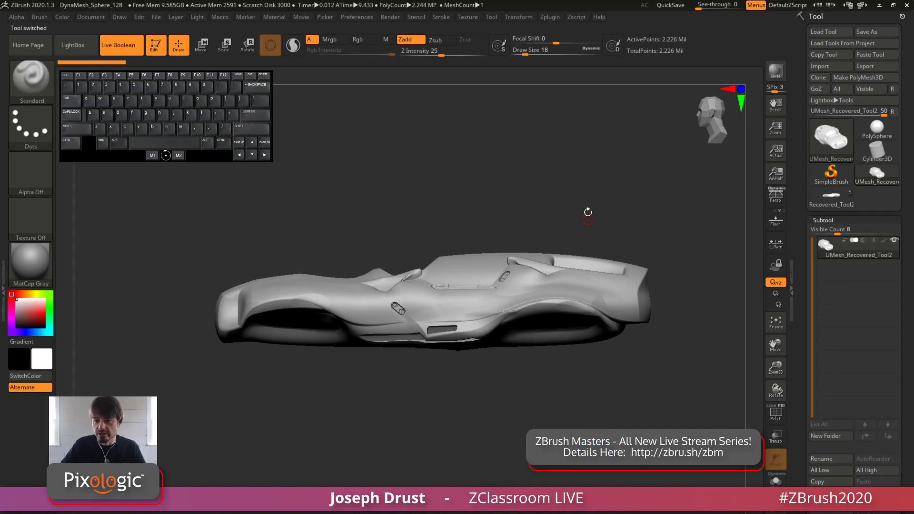
{"action": "mouse_move", "coordinate": [600, 187]}
{"action": "left_mouse_down"}
{"action": "mouse_move", "coordinate": [630, 262]}
{"action": "mouse_move", "coordinate": [609, 197]}
{"action": "left_mouse_up"}
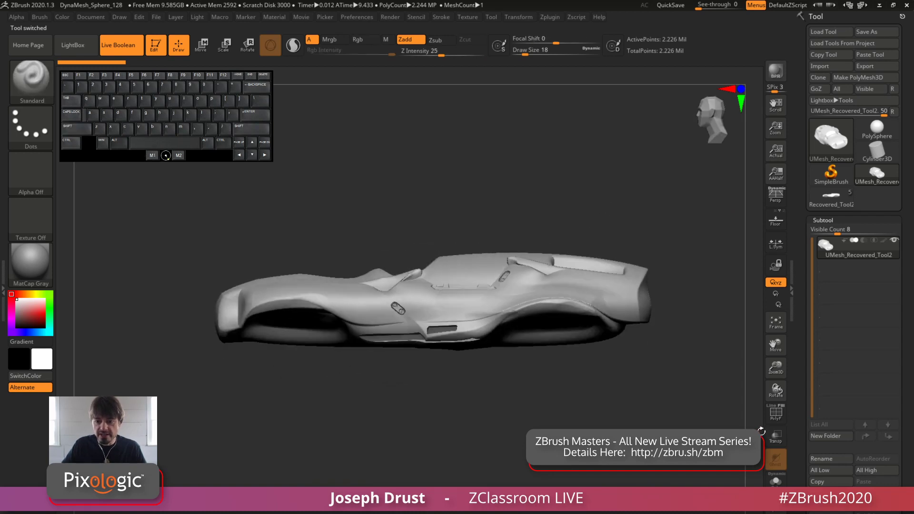
{"action": "left_click", "coordinate": [775, 412]}
{"action": "left_click_drag", "start_coordinate": [723, 391], "coordinate": [695, 401]}
{"action": "left_click", "coordinate": [776, 420]}
{"action": "left_click", "coordinate": [773, 423]}
{"action": "left_click", "coordinate": [738, 407], "text": "alt"}
{"action": "left_click", "coordinate": [770, 413]}
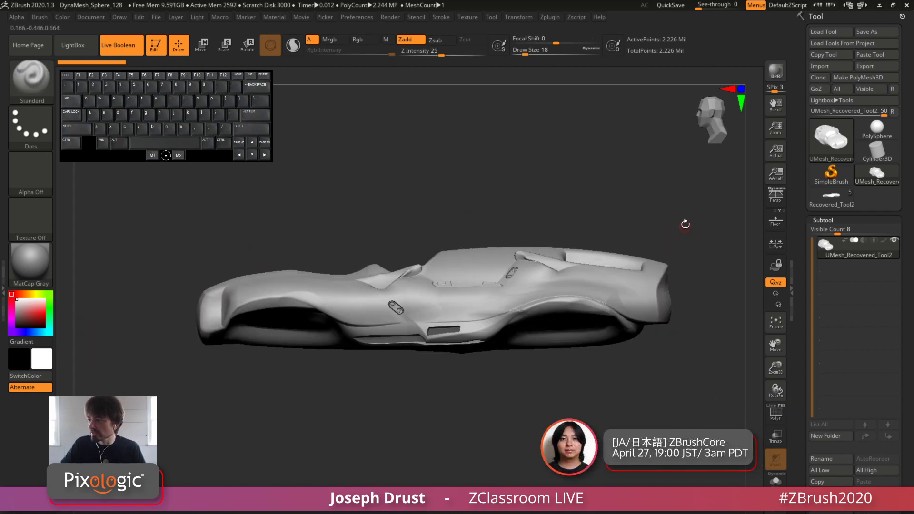
Return to the original car tool and append UMesh_Recovered_Tool2 to it as a new subtool
{"action": "left_click", "coordinate": [830, 198]}
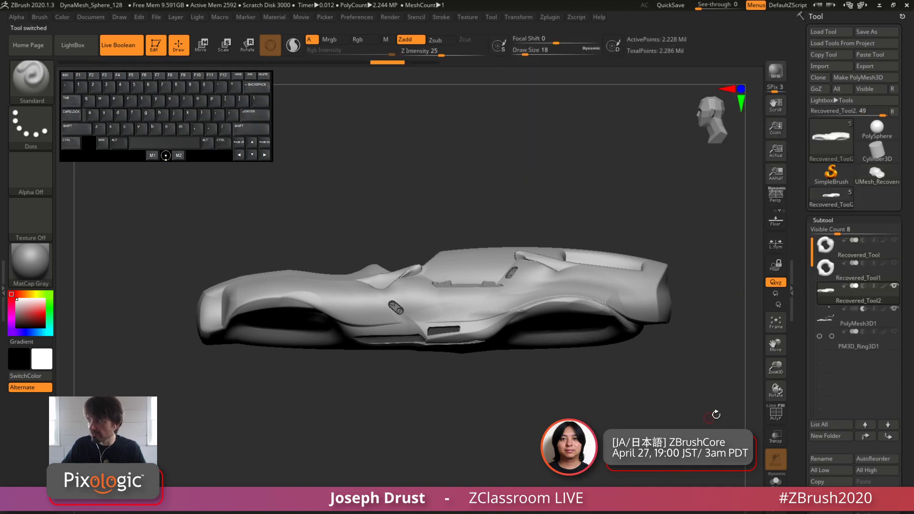
{"action": "left_click_drag", "start_coordinate": [723, 395], "coordinate": [705, 377], "text": "alt"}
{"action": "left_click", "coordinate": [874, 494]}
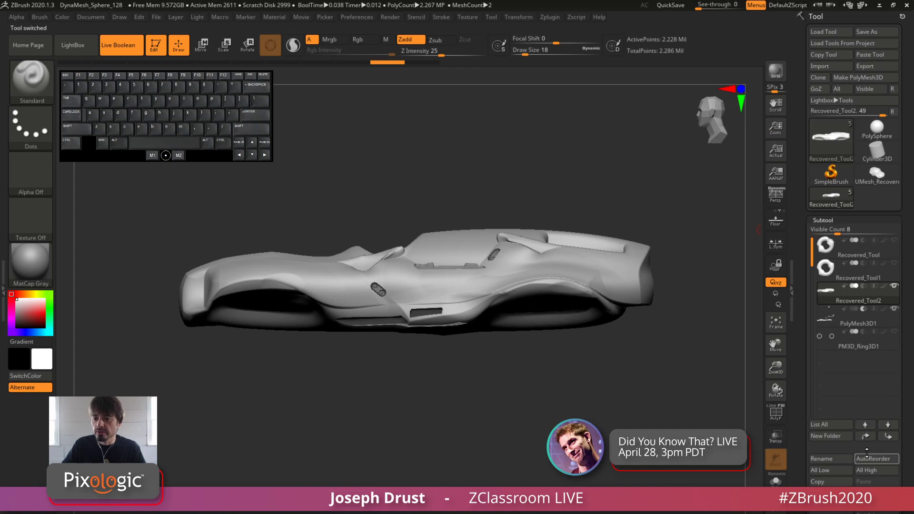
{"action": "left_click", "coordinate": [875, 494]}
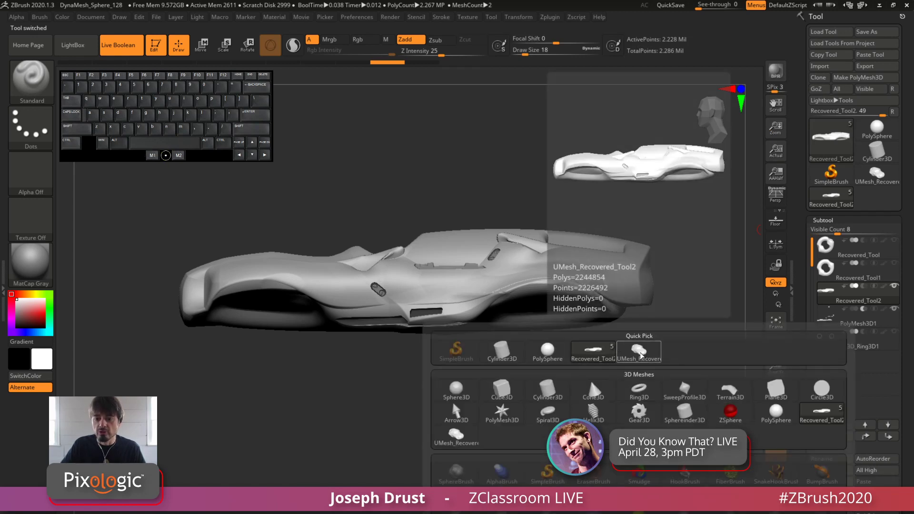
{"action": "left_click", "coordinate": [638, 355]}
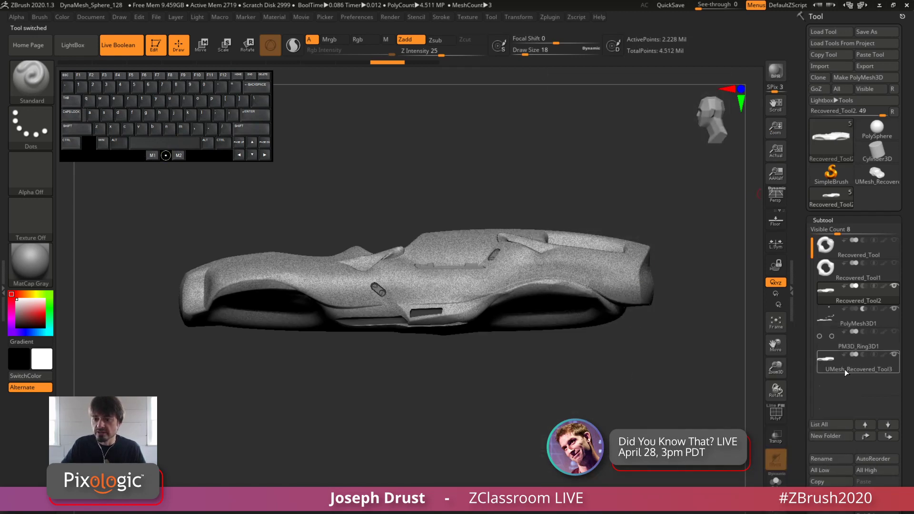
Hide the Recovered_Tool2 body subtool and rename it Original
{"action": "left_click", "coordinate": [881, 302]}
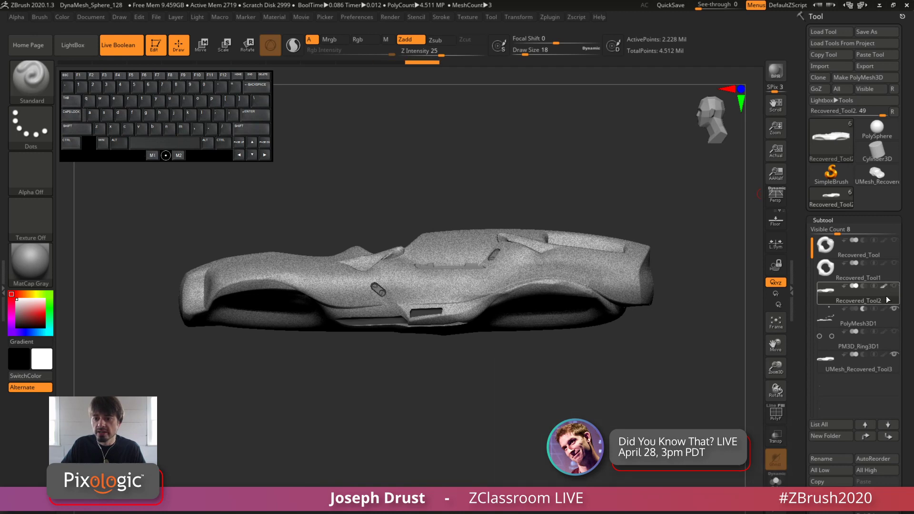
{"action": "left_click", "coordinate": [891, 292]}
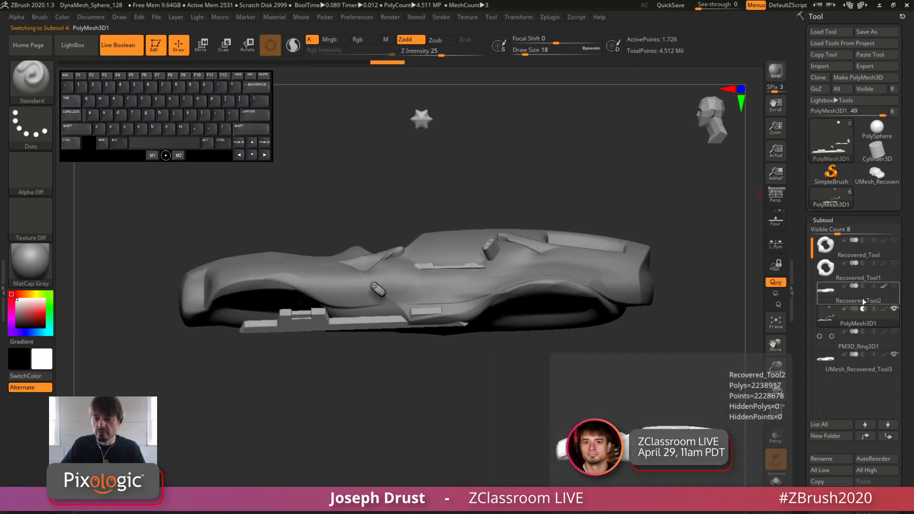
{"action": "left_click", "coordinate": [828, 461]}
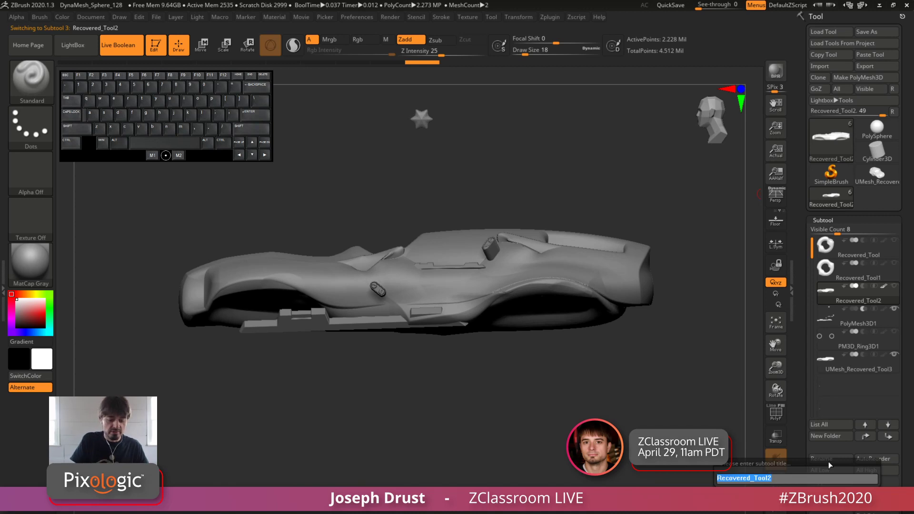
{"action": "type", "text": "Org"}
{"action": "key", "text": "BackSpace"}
{"action": "type", "text": "i"}
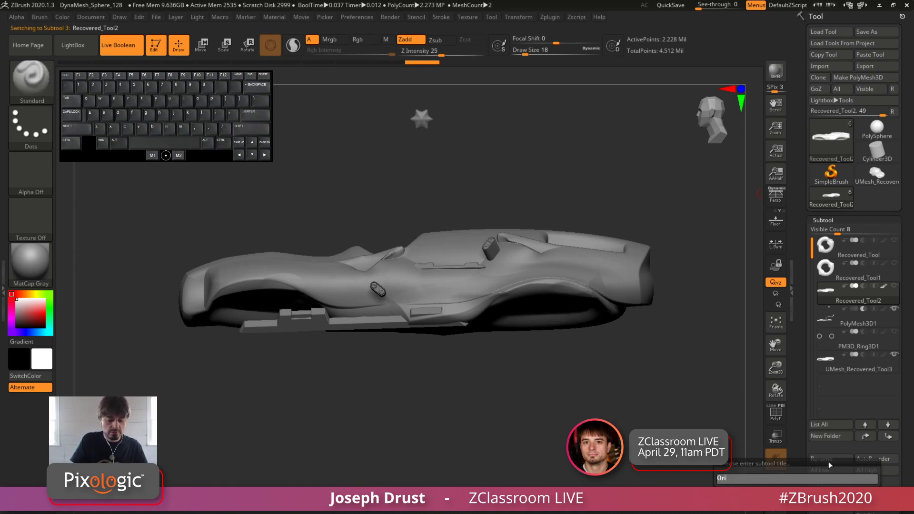
{"action": "type", "text": "ginal"}
{"action": "key", "text": "Return"}
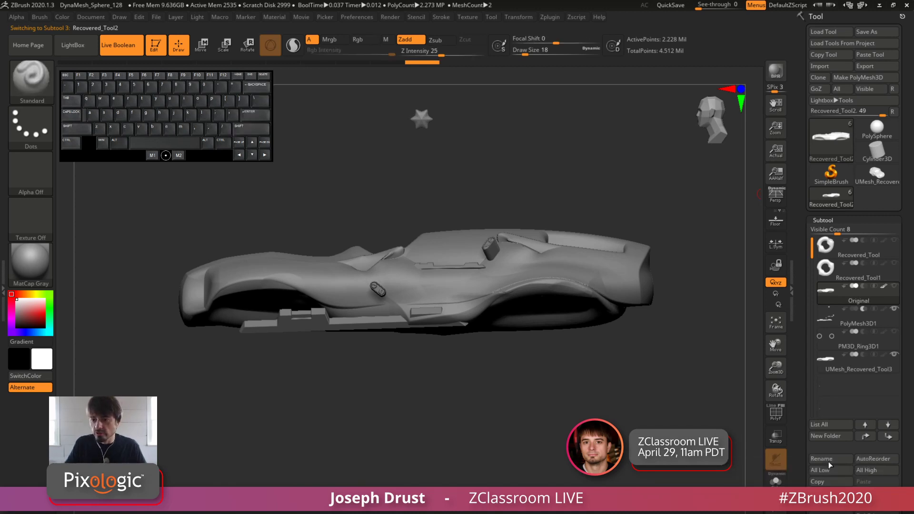
Rename the PolyMesh3D1 cutting-shapes subtool as boolean
{"action": "left_click", "coordinate": [853, 314]}
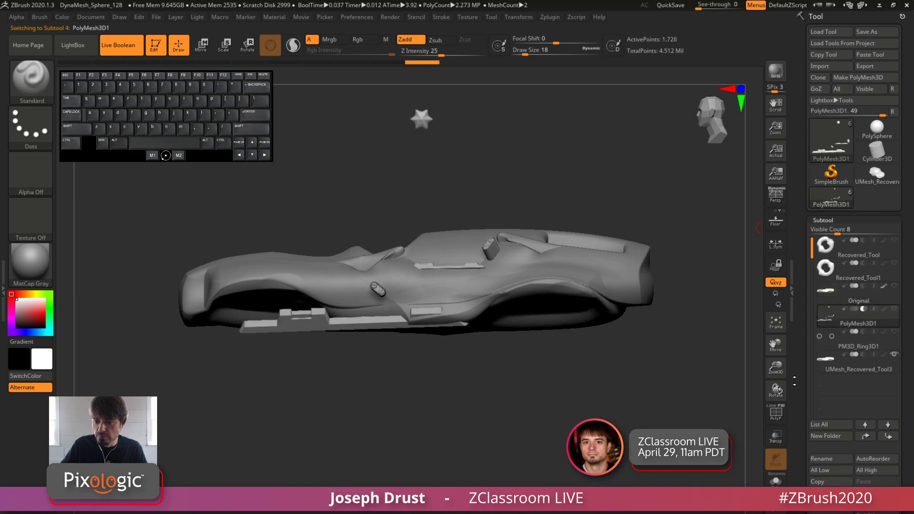
{"action": "left_click", "coordinate": [825, 457]}
{"action": "type", "text": "boolean\\"}
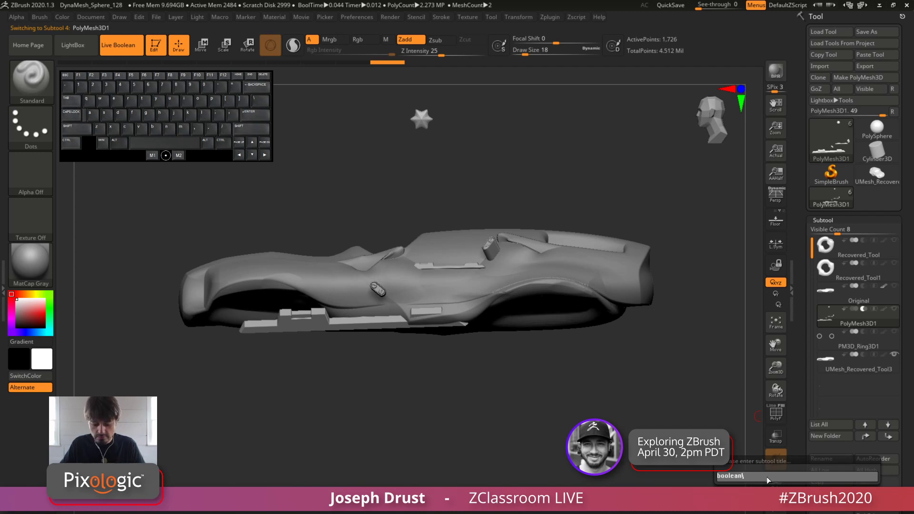
{"action": "key", "text": "BackSpace"}
{"action": "key", "text": "Return"}
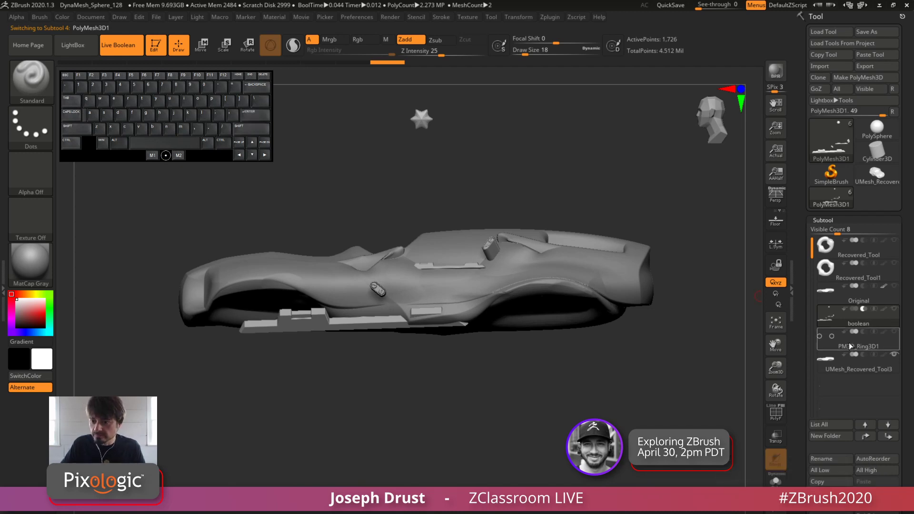
Rename the PM3D_Ring3D1 subtool as tire
{"action": "left_click", "coordinate": [851, 346]}
{"action": "left_click", "coordinate": [816, 457]}
{"action": "type", "text": "tire"}
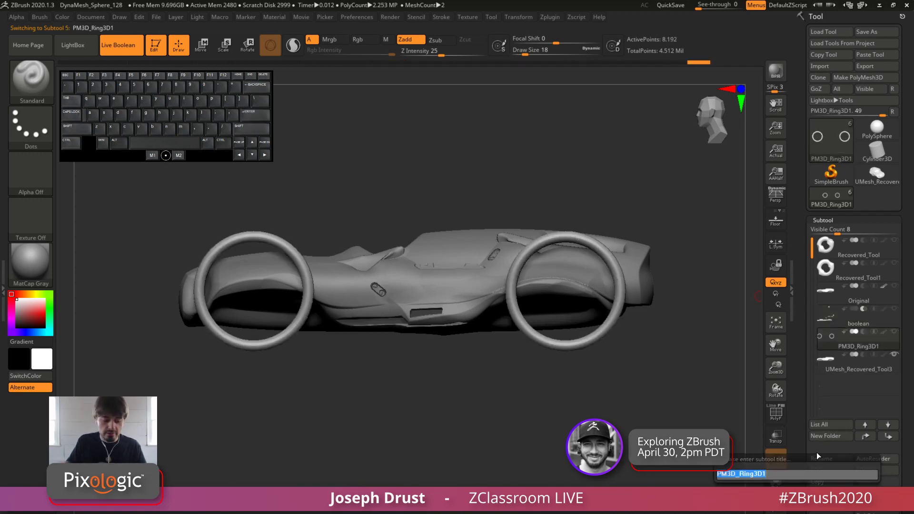
{"action": "key", "text": "Return"}
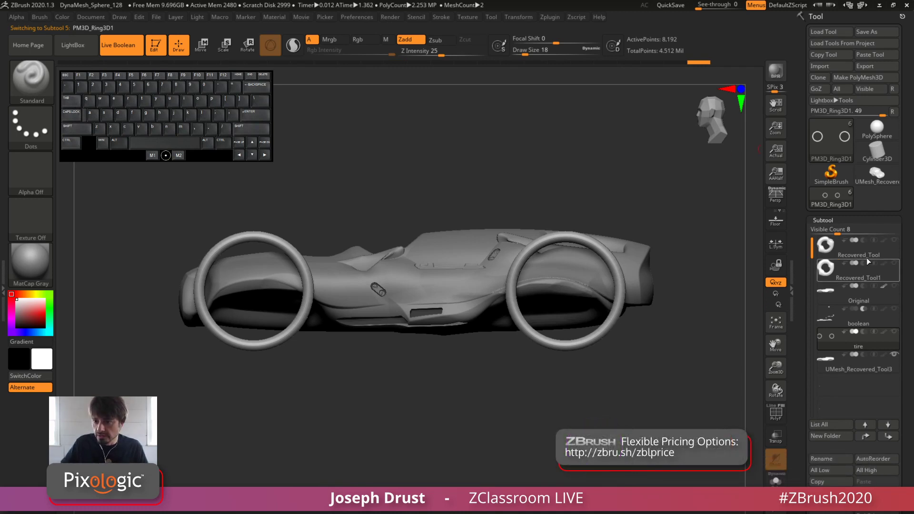
Rename the Recovered_Tool wheel subtool as Rear and the Recovered_Tool1 wheel subtool as Front
{"action": "left_click", "coordinate": [864, 254]}
{"action": "left_click", "coordinate": [827, 457]}
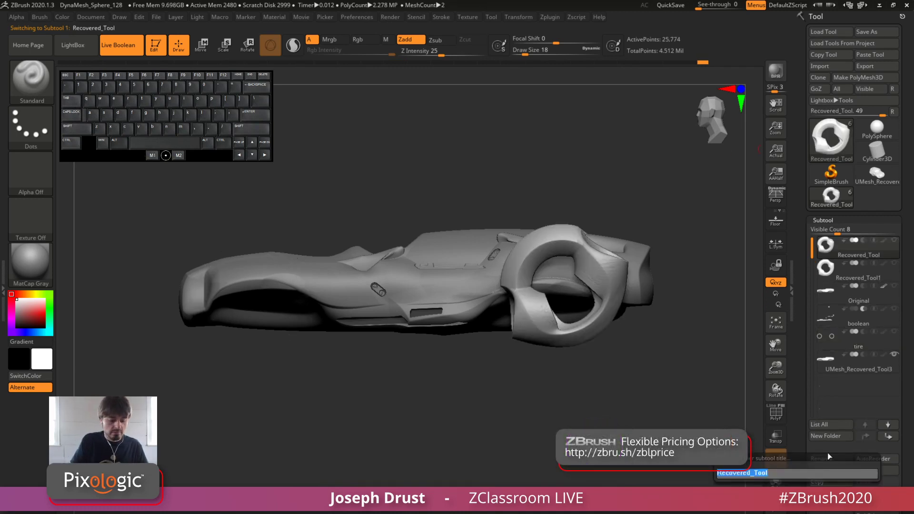
{"action": "type", "text": "Rear"}
{"action": "key", "text": "Return"}
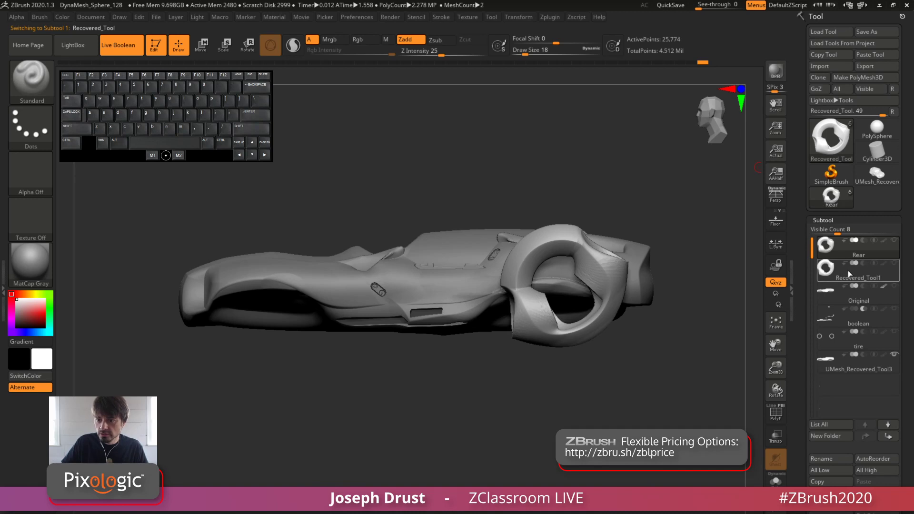
{"action": "left_click", "coordinate": [847, 270]}
{"action": "left_click", "coordinate": [831, 462]}
{"action": "type", "text": "Front"}
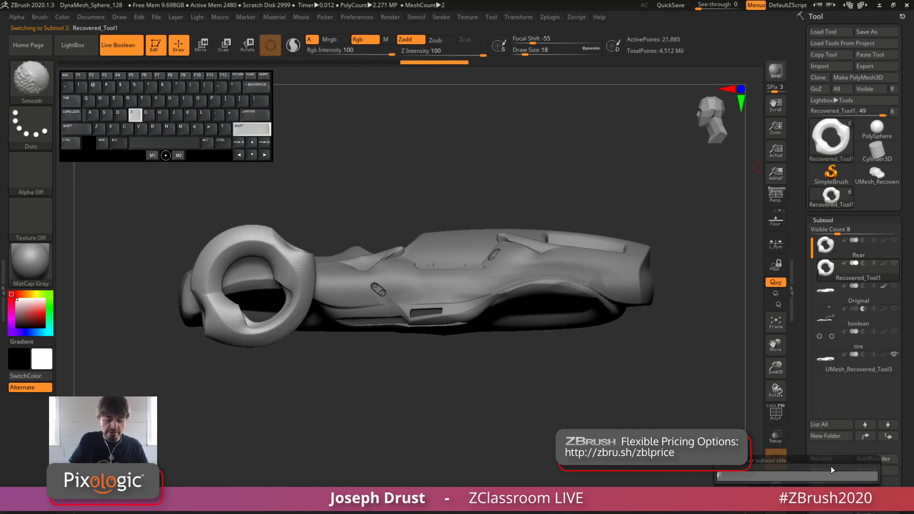
{"action": "key", "text": "Return"}
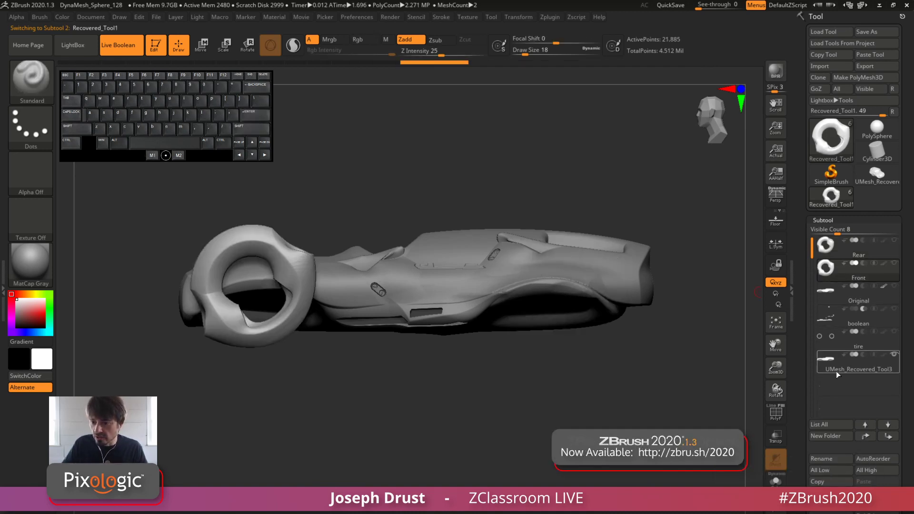
Rename the UMesh_Recovered_Tool3 subtool as body
{"action": "left_click", "coordinate": [837, 370]}
{"action": "left_click", "coordinate": [831, 459]}
{"action": "type", "text": "body"}
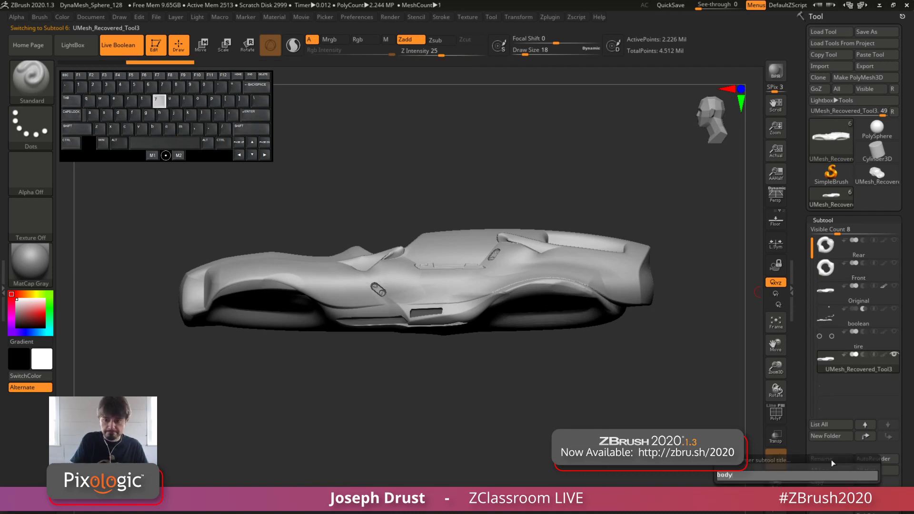
{"action": "key", "text": "Return"}
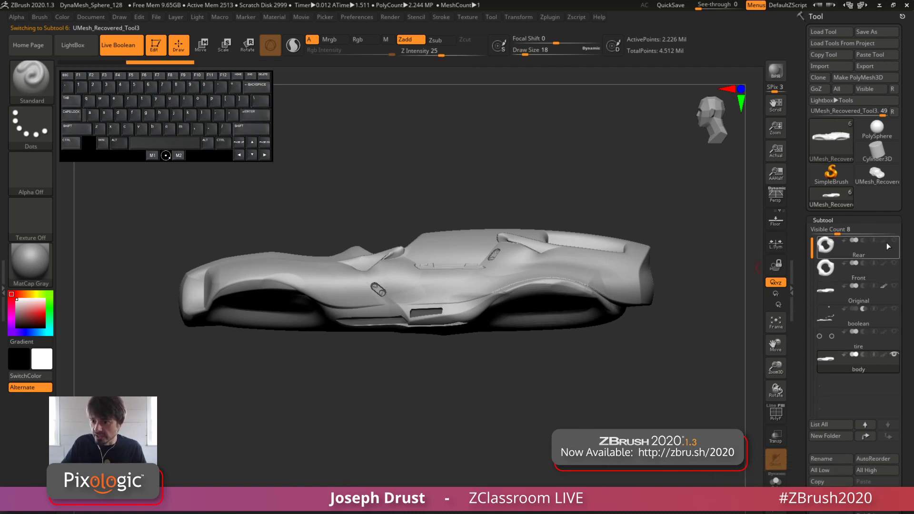
Make the Rear, Front and tire subtools visible together with the body
{"action": "left_click", "coordinate": [894, 240]}
{"action": "left_click", "coordinate": [893, 263]}
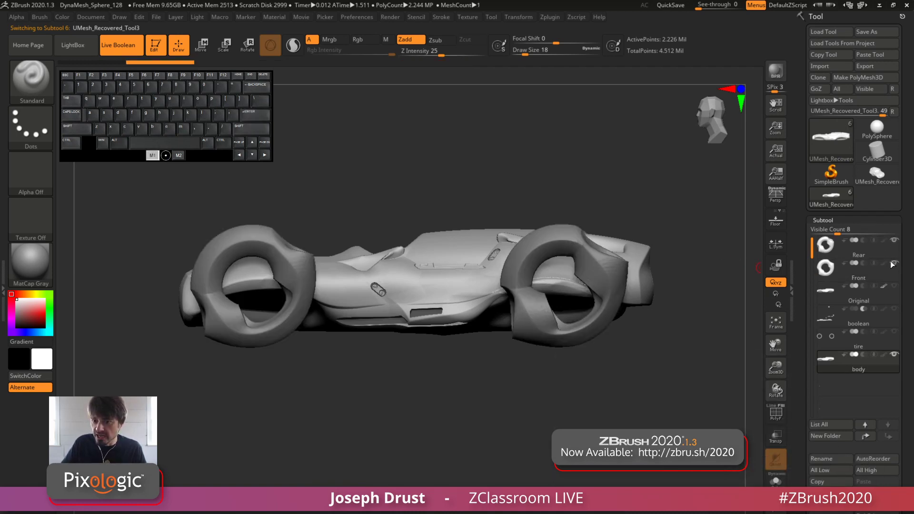
{"action": "left_click", "coordinate": [894, 334]}
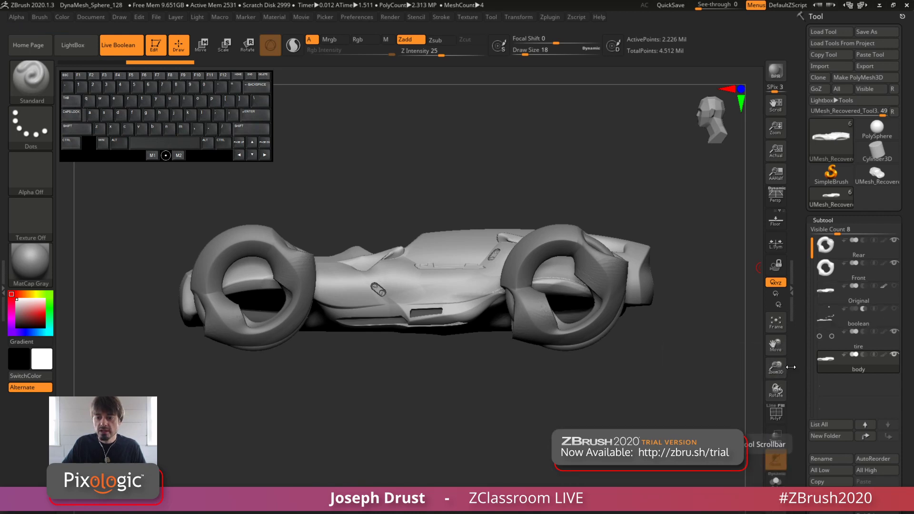
Frame the car in a three-quarter side view with perspective and the floor grid turned on
{"action": "mouse_move", "coordinate": [682, 360]}
{"action": "left_mouse_down"}
{"action": "mouse_move", "coordinate": [709, 378]}
{"action": "mouse_move", "coordinate": [681, 365]}
{"action": "left_mouse_up"}
{"action": "left_click_drag", "start_coordinate": [681, 365], "coordinate": [687, 391], "text": "alt"}
{"action": "key", "text": "p"}
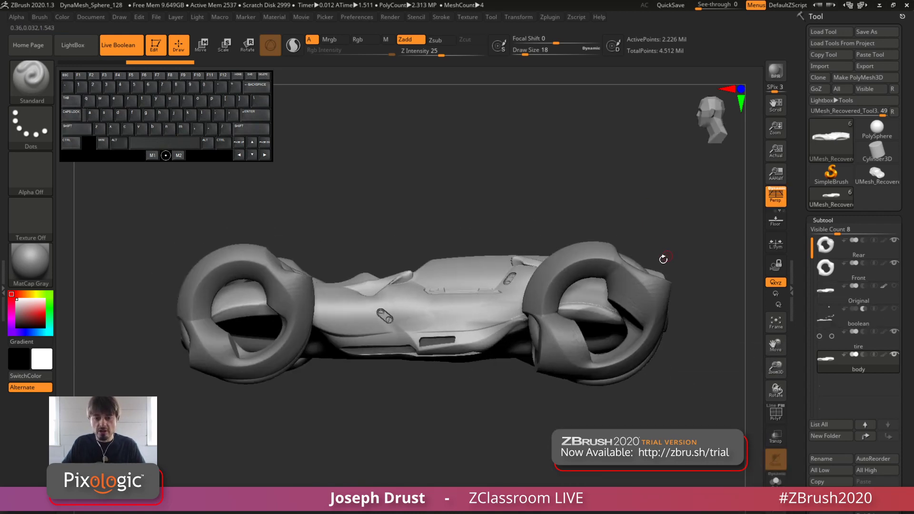
{"action": "left_click_drag", "start_coordinate": [677, 224], "coordinate": [669, 217]}
{"action": "left_click_drag", "start_coordinate": [657, 181], "coordinate": [648, 210]}
{"action": "left_click", "coordinate": [766, 218]}
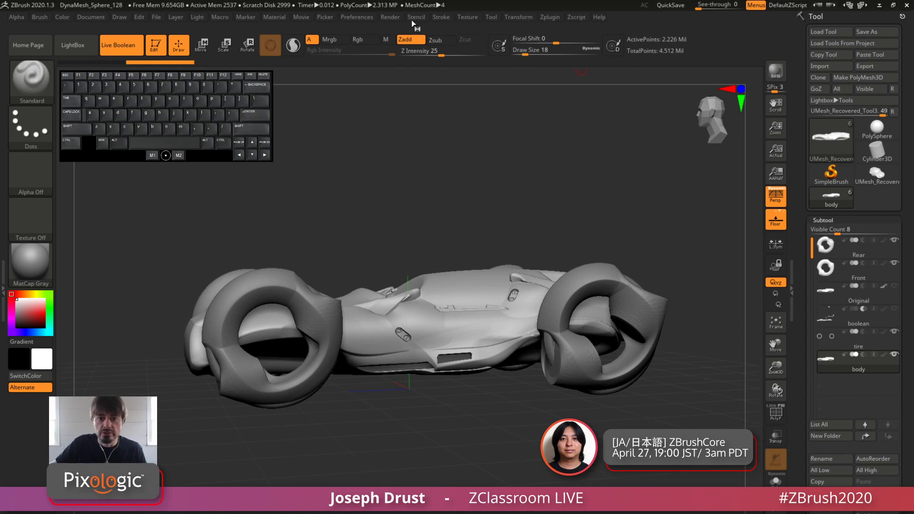
Enable KeyShot as the external renderer and send the visible car subtools to it with BPR
{"action": "left_click", "coordinate": [391, 18]}
{"action": "left_click", "coordinate": [419, 153]}
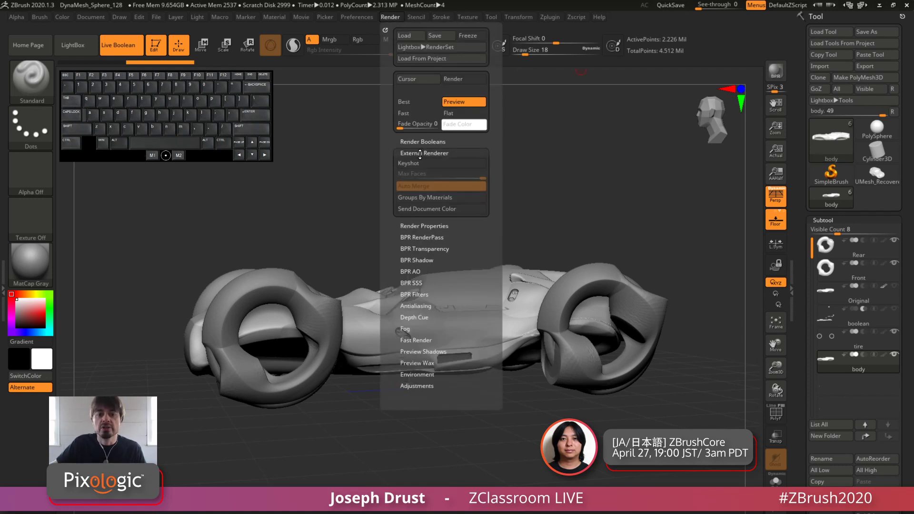
{"action": "left_click", "coordinate": [421, 166]}
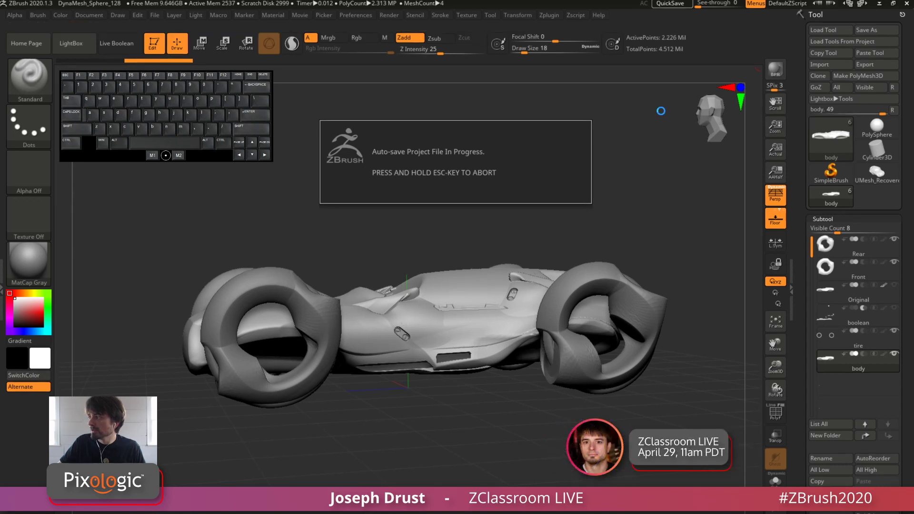
{"action": "left_click", "coordinate": [775, 71]}
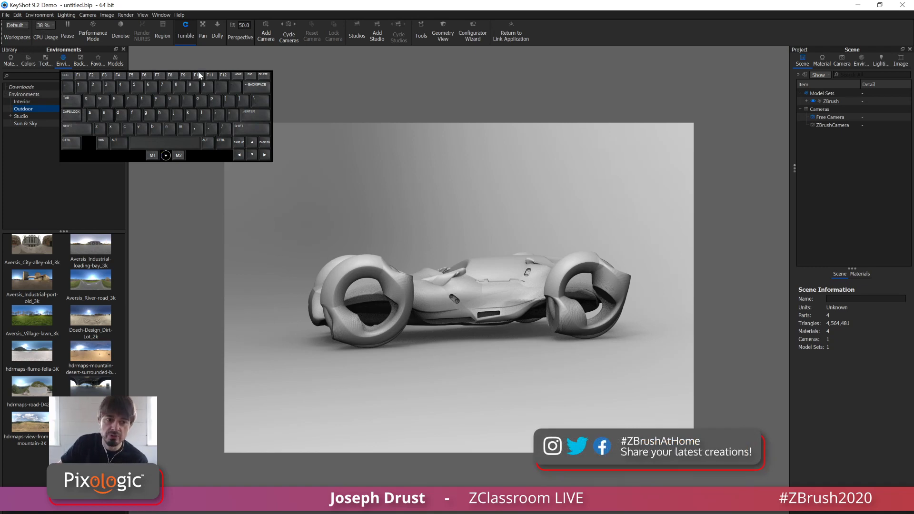
{"action": "left_click_drag", "start_coordinate": [208, 159], "coordinate": [280, 143]}
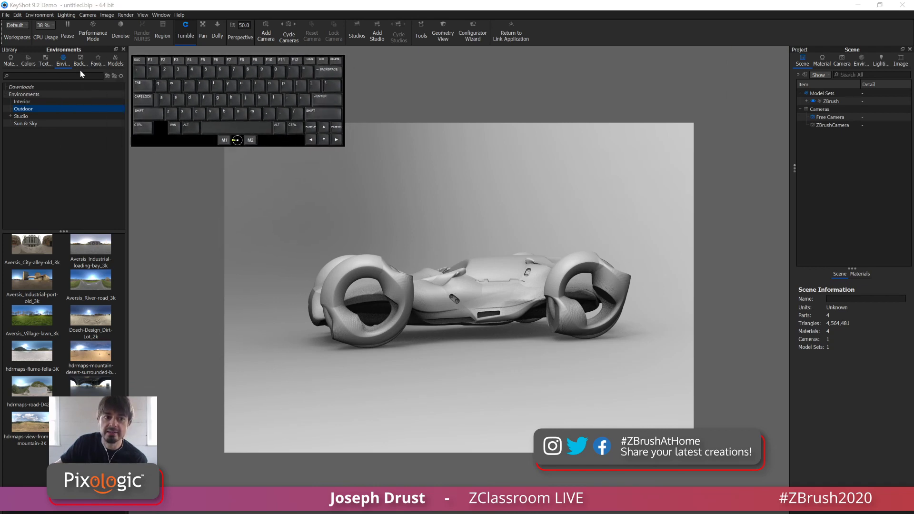
{"action": "left_click", "coordinate": [24, 25]}
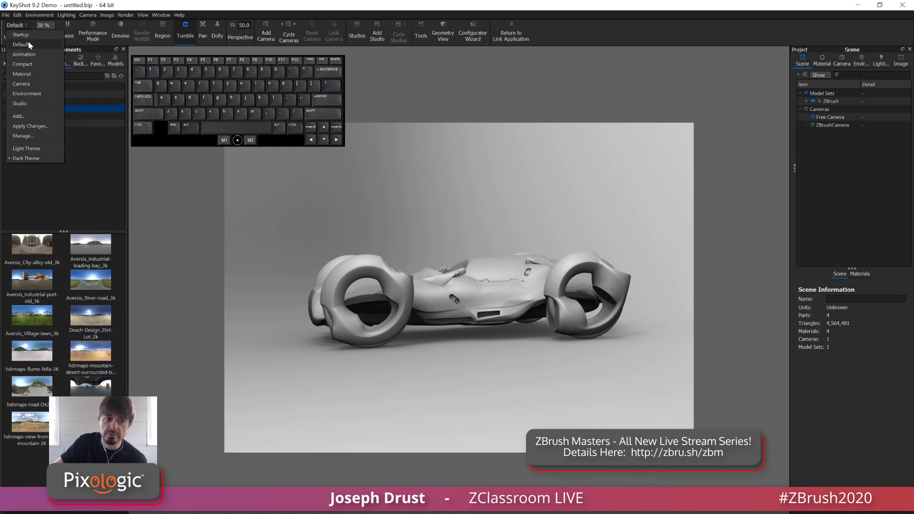
{"action": "left_click", "coordinate": [187, 6]}
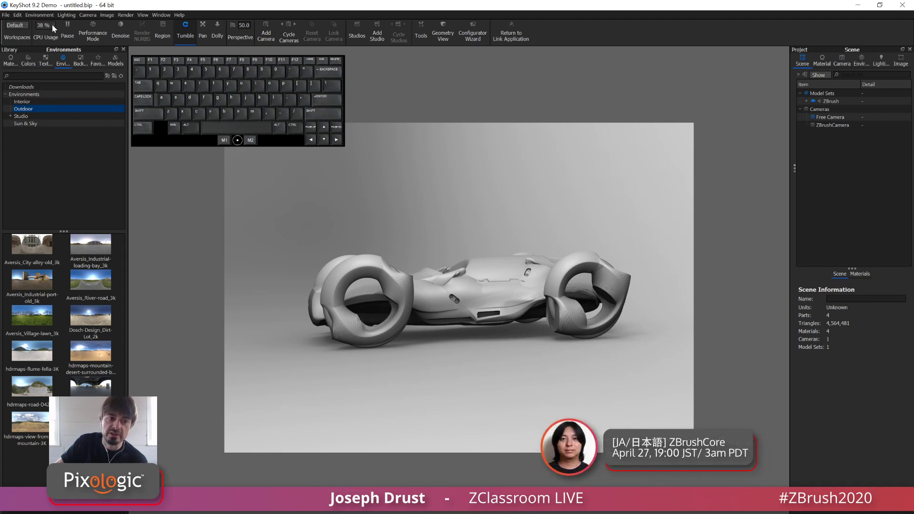
{"action": "left_click", "coordinate": [53, 25]}
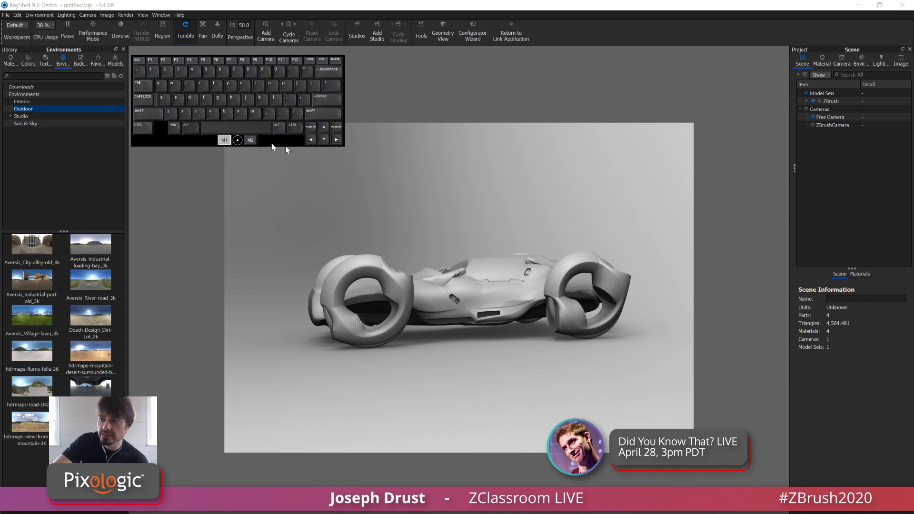
{"action": "left_click_drag", "start_coordinate": [284, 146], "coordinate": [913, 158]}
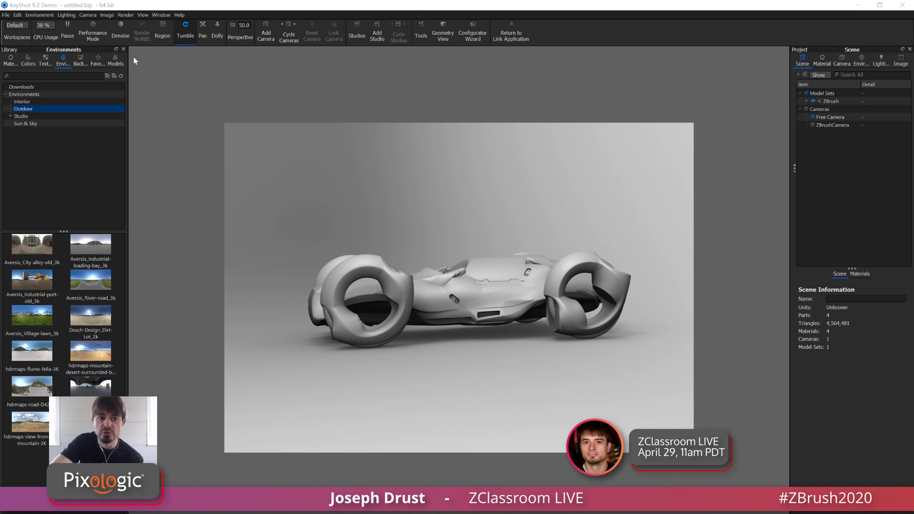
Set the KeyShot image resolution to the landscape preset 1920 x 1080
{"action": "left_click", "coordinate": [126, 15]}
{"action": "mouse_move", "coordinate": [94, 15]}
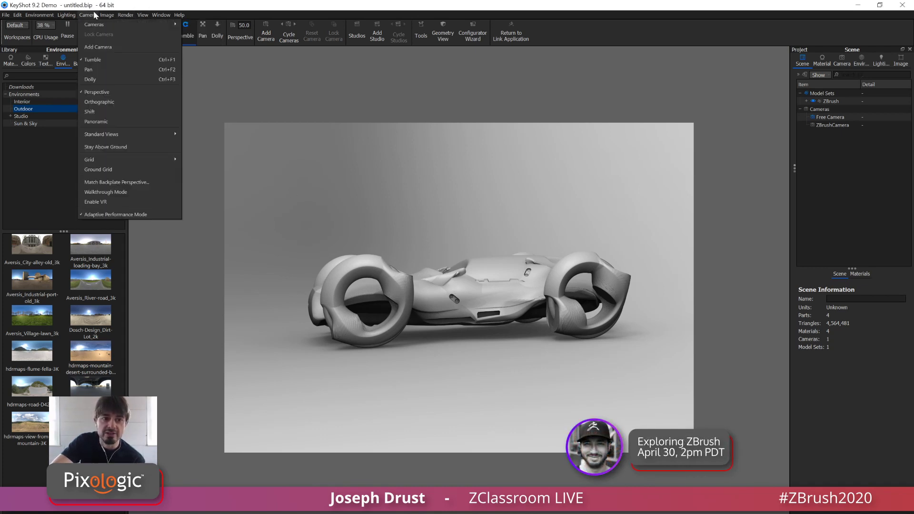
{"action": "mouse_move", "coordinate": [138, 25]}
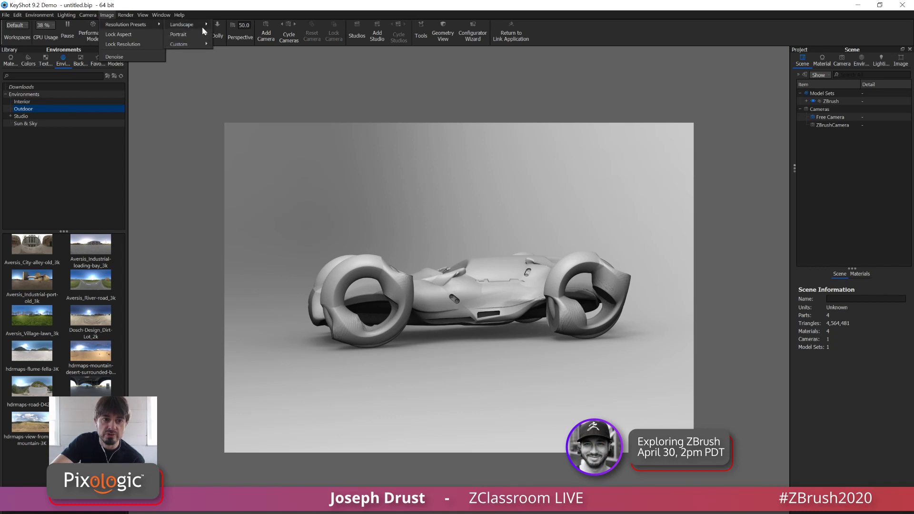
{"action": "mouse_move", "coordinate": [202, 27]}
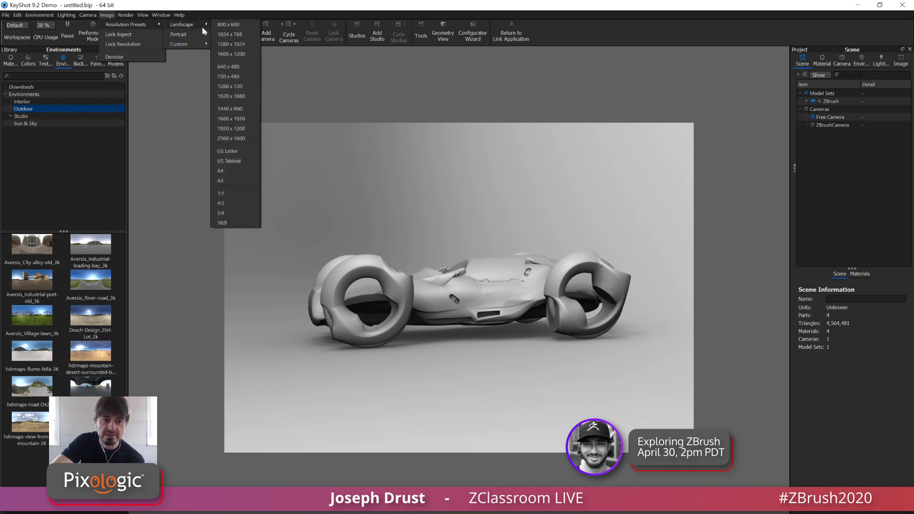
{"action": "left_click", "coordinate": [223, 96]}
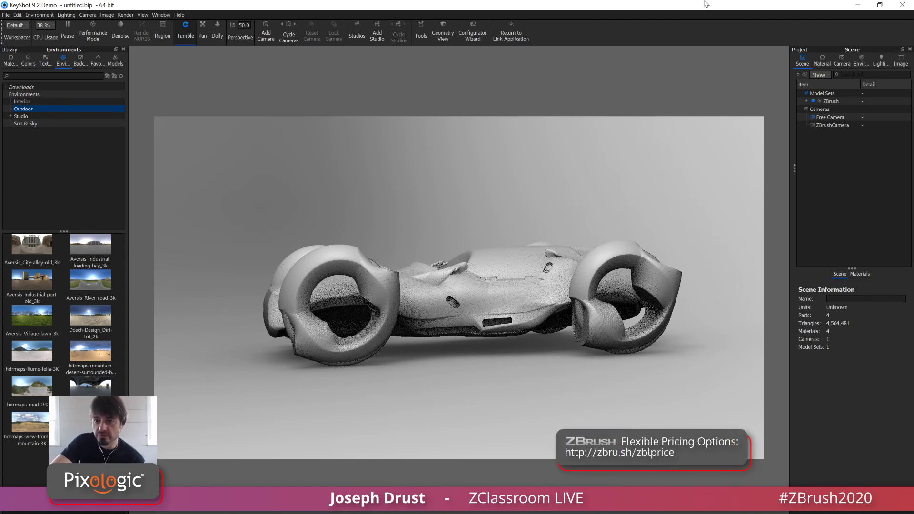
Restore the KeyShot window from full screen and reposition it over the ZBrush window
{"action": "left_click", "coordinate": [879, 5]}
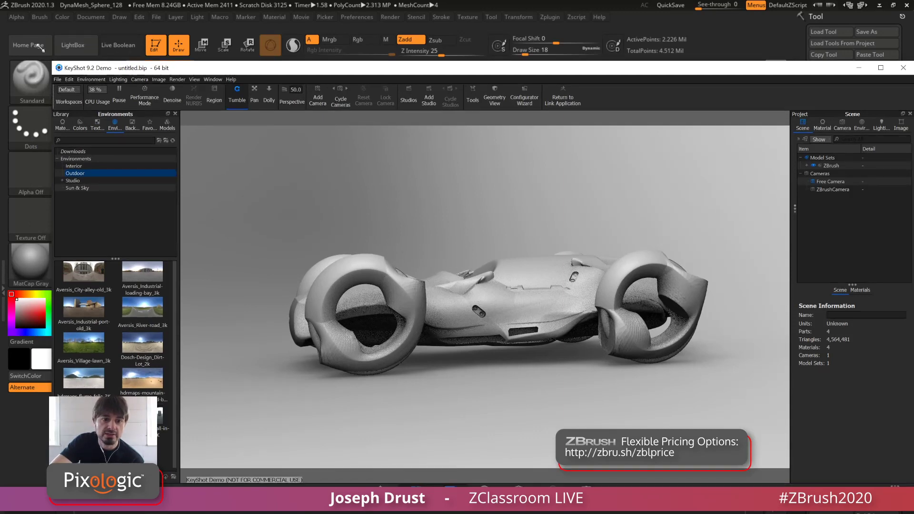
{"action": "left_click_drag", "start_coordinate": [49, 65], "coordinate": [39, 32]}
{"action": "left_click", "coordinate": [164, 49]}
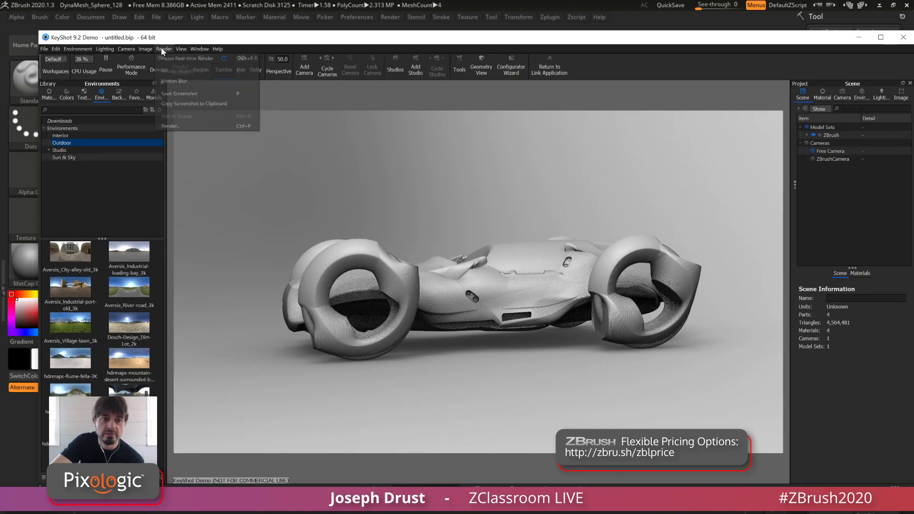
{"action": "left_click", "coordinate": [147, 50]}
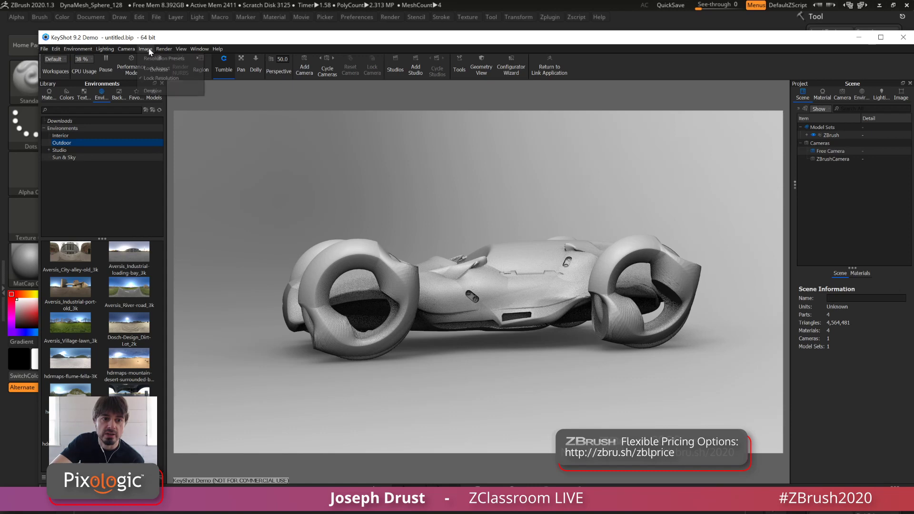
Maximize KeyShot and apply the outdoor environment Aversis_River-road_3k to the car scene
{"action": "left_click", "coordinate": [880, 37]}
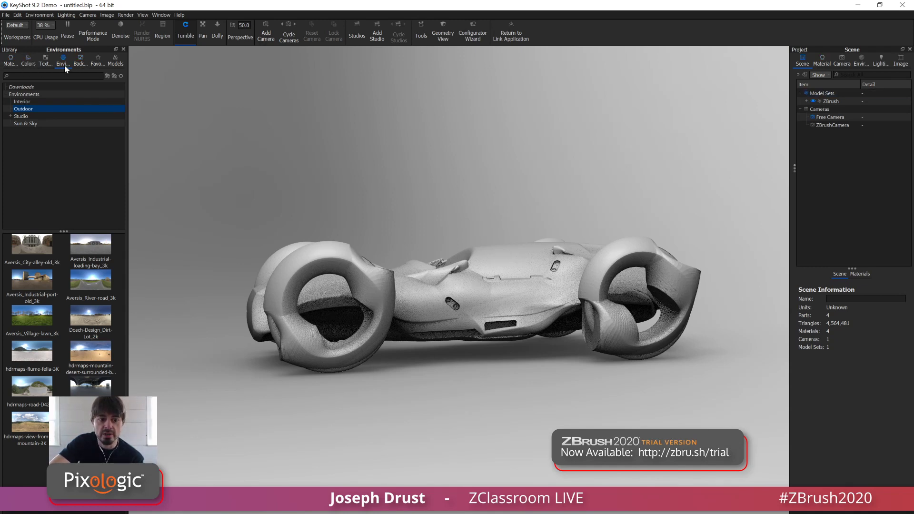
{"action": "mouse_move", "coordinate": [42, 324]}
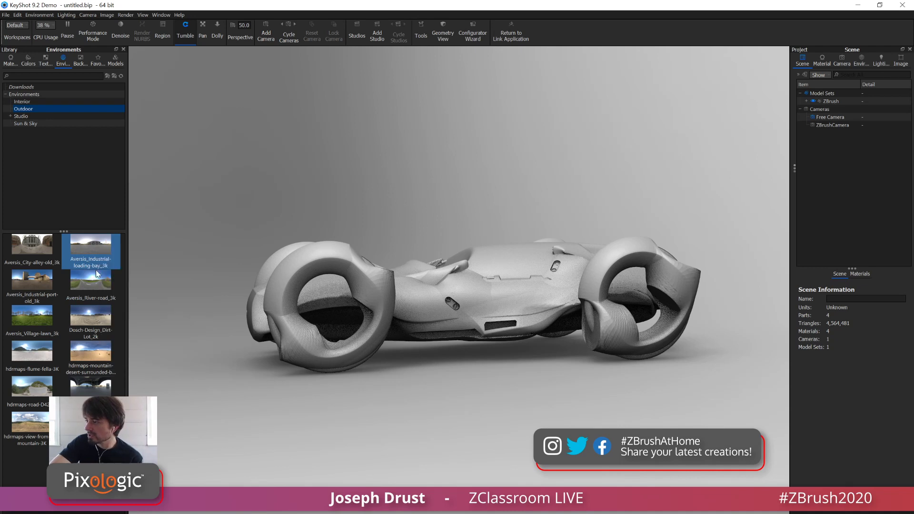
{"action": "mouse_move", "coordinate": [92, 288]}
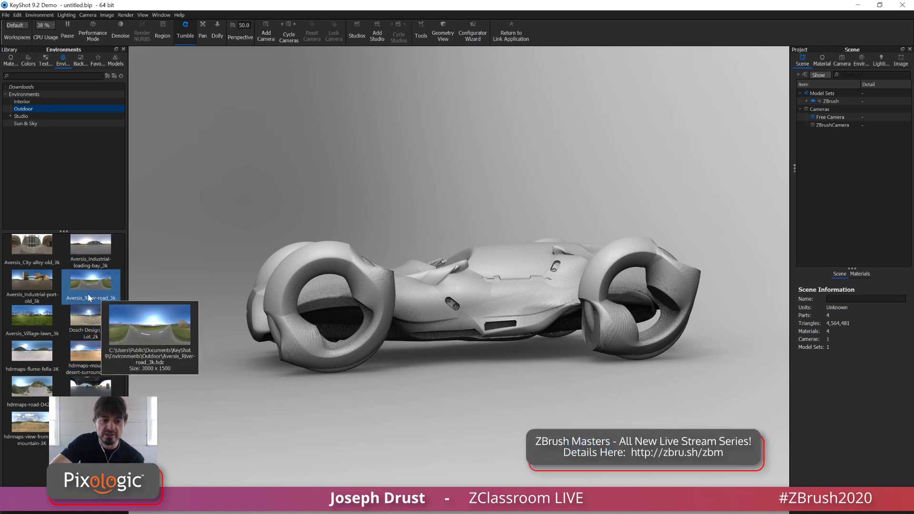
{"action": "left_click_drag", "start_coordinate": [91, 299], "coordinate": [271, 152]}
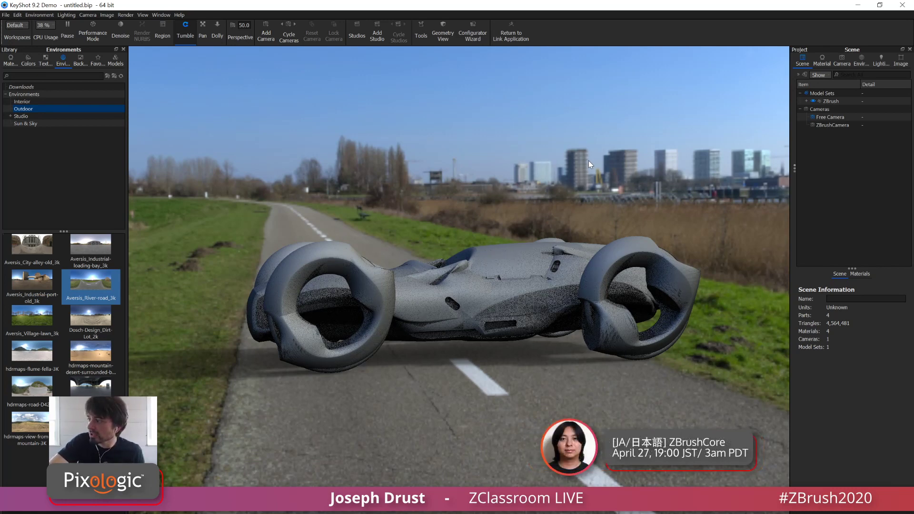
Rotate the lighting environment around the car until the river and reeds are behind it and the road is in front
{"action": "left_click_drag", "start_coordinate": [579, 155], "coordinate": [639, 176], "text": "ctrl"}
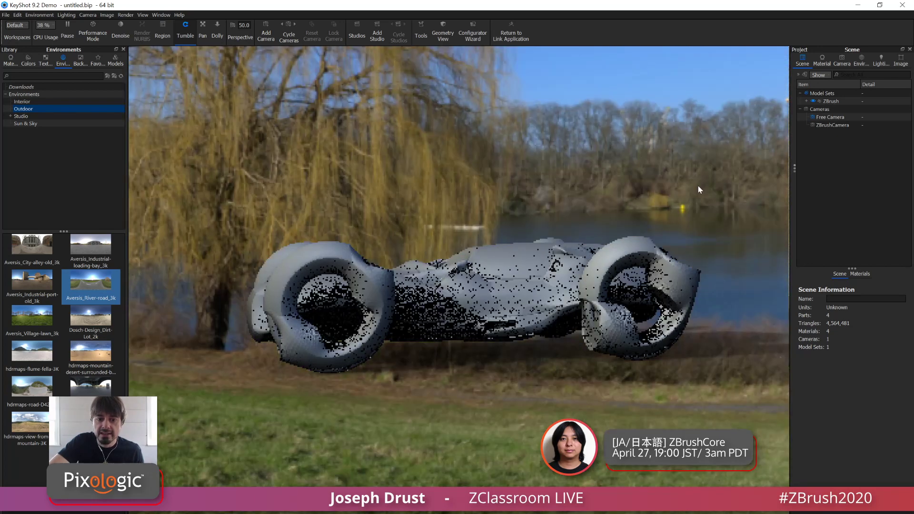
{"action": "left_click_drag", "start_coordinate": [698, 186], "coordinate": [446, 144], "text": "ctrl"}
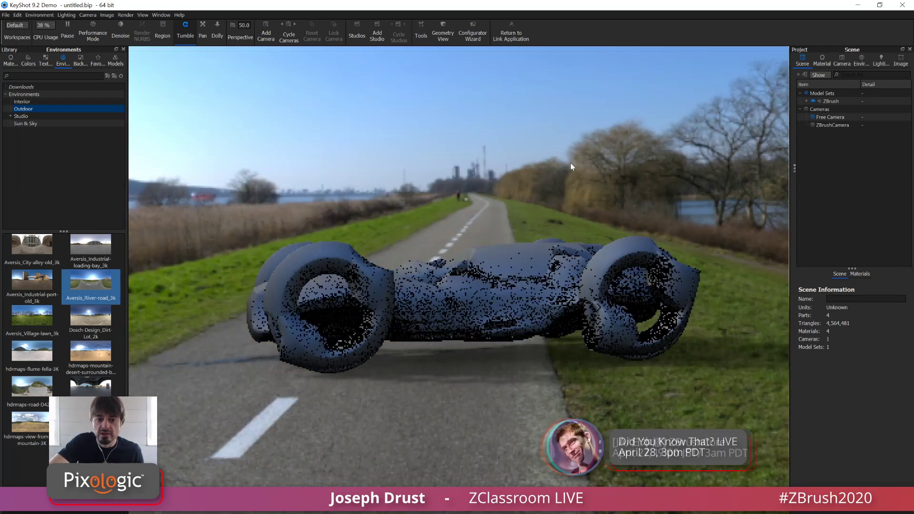
{"action": "left_click_drag", "start_coordinate": [535, 147], "coordinate": [390, 161], "text": "ctrl"}
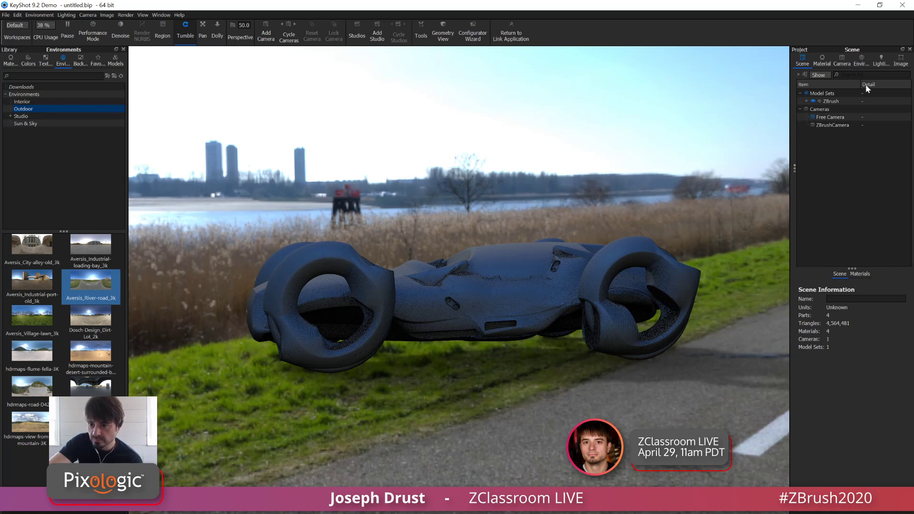
Expand the environment's background and ground settings and turn off Ground Shadows
{"action": "left_click", "coordinate": [863, 64]}
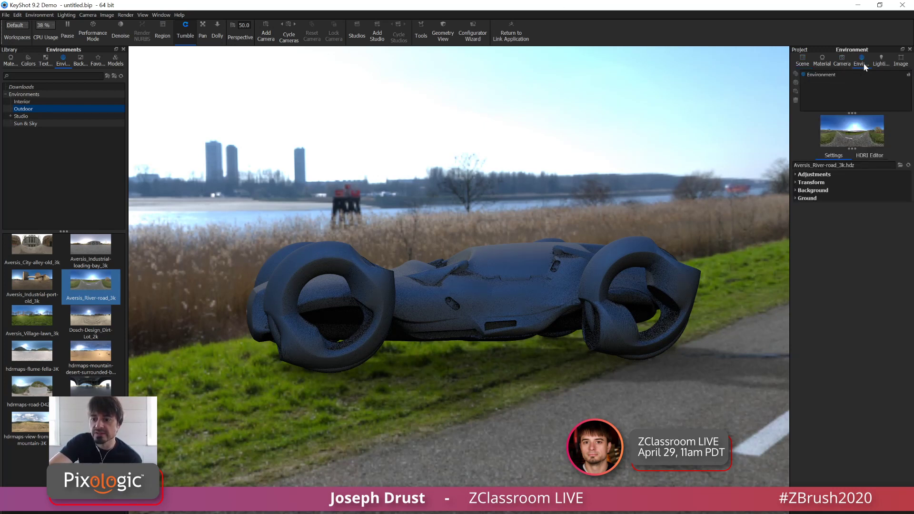
{"action": "left_click", "coordinate": [795, 189]}
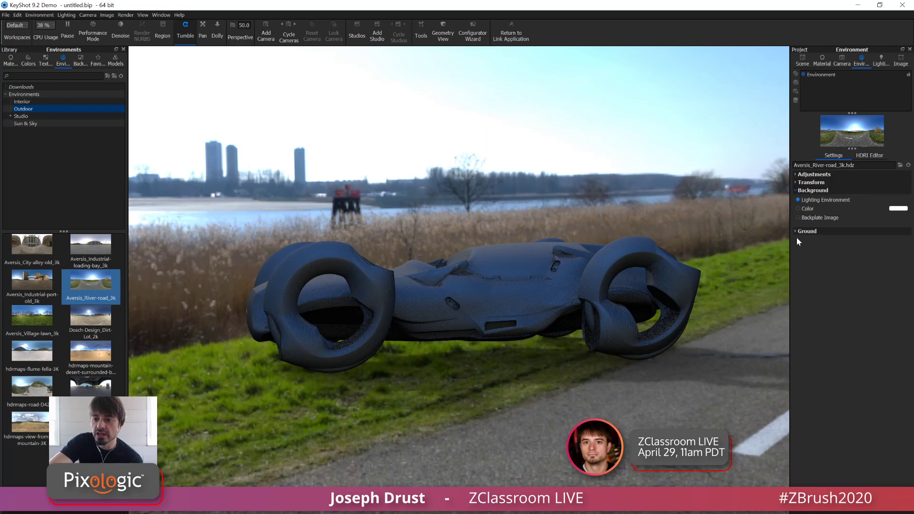
{"action": "left_click", "coordinate": [796, 232]}
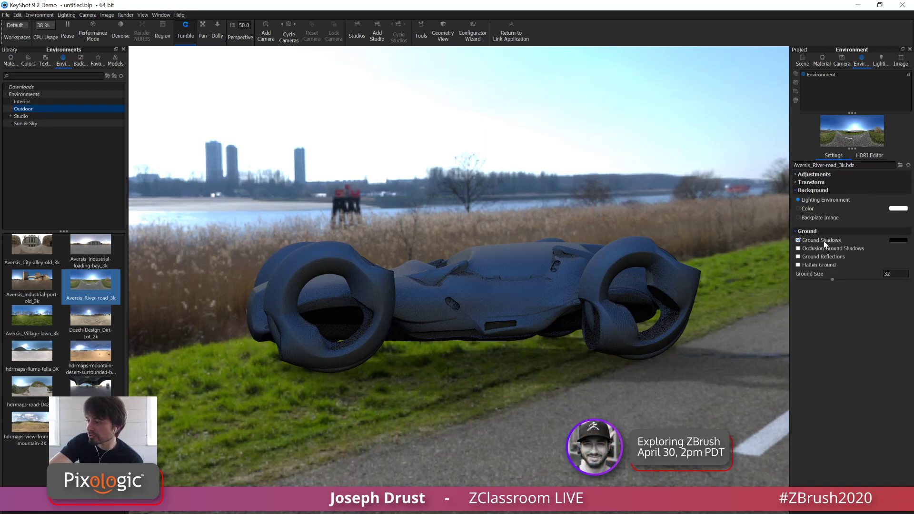
{"action": "left_click", "coordinate": [824, 240]}
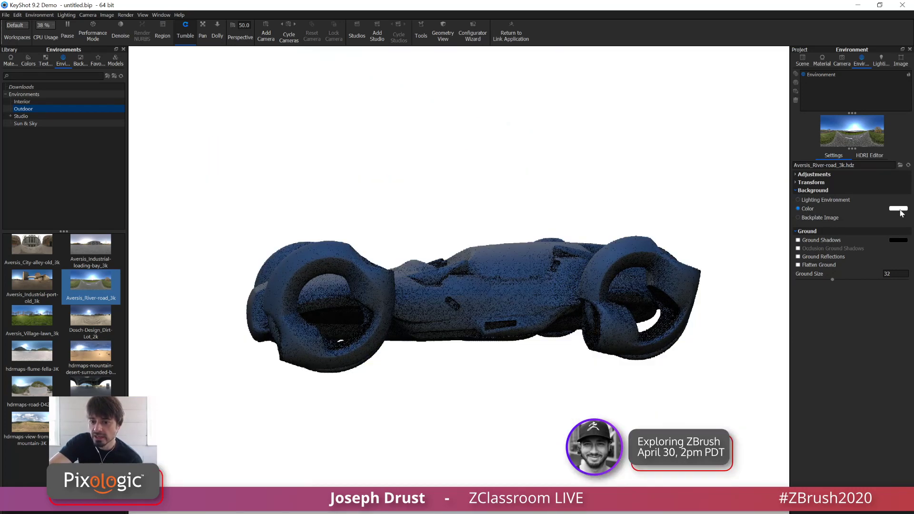
Switch the background to a solid color and set it to black, #000000
{"action": "left_click", "coordinate": [899, 209]}
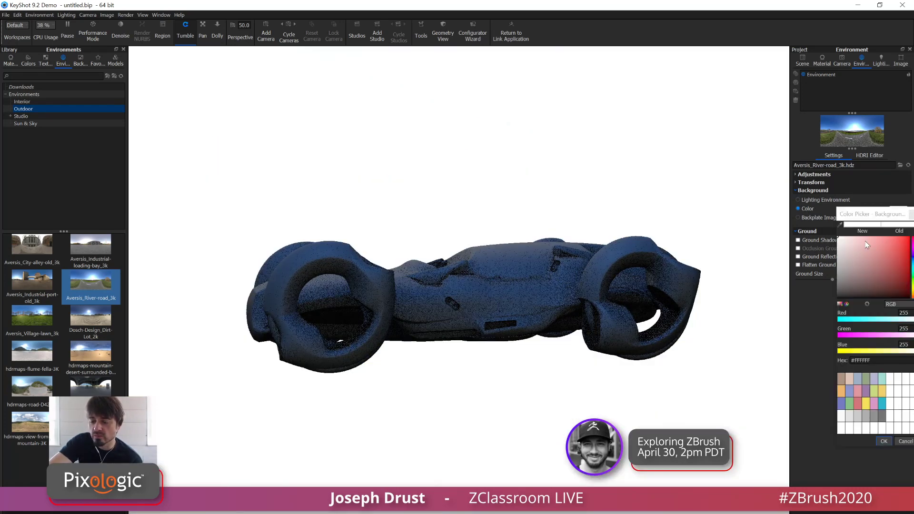
{"action": "left_click_drag", "start_coordinate": [825, 289], "coordinate": [820, 302]}
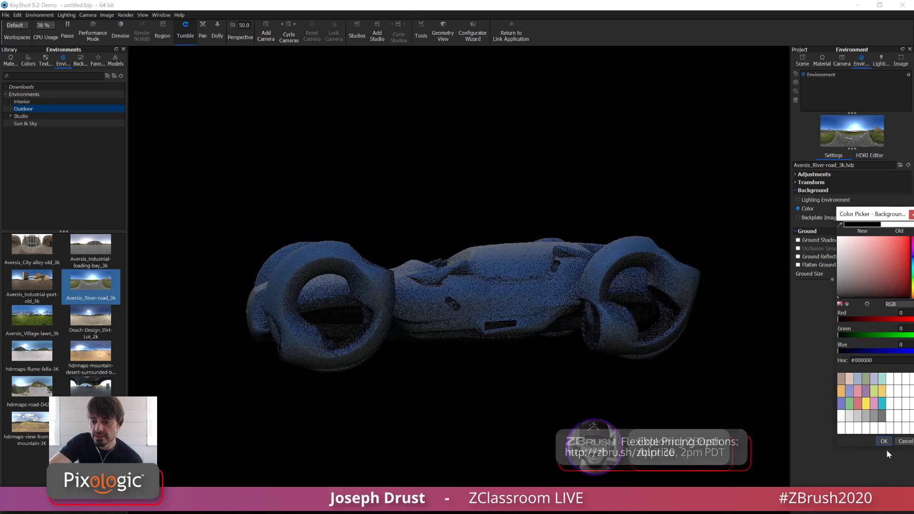
{"action": "left_click", "coordinate": [877, 442]}
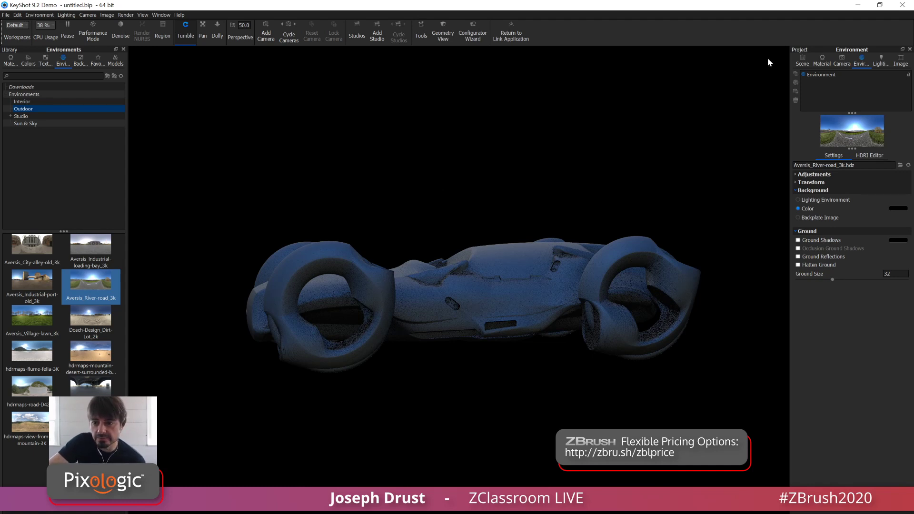
Expand the ZBrush model set in the scene tree to inspect the individual car parts and their materials
{"action": "left_click", "coordinate": [804, 60]}
{"action": "left_click", "coordinate": [812, 95]}
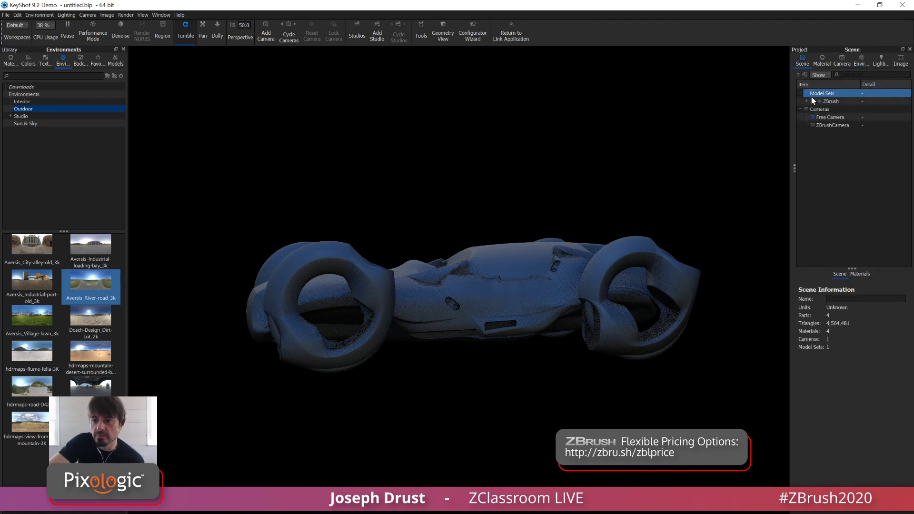
{"action": "left_click", "coordinate": [805, 102]}
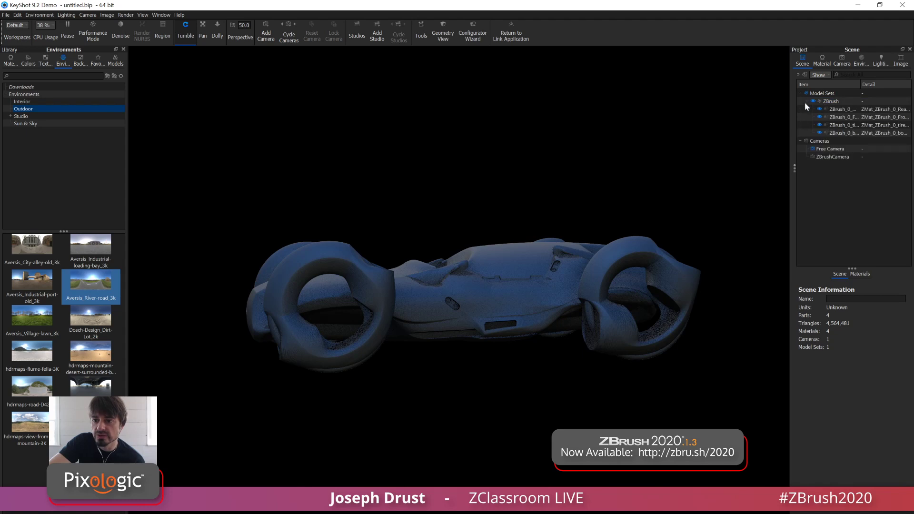
{"action": "left_click", "coordinate": [837, 142]}
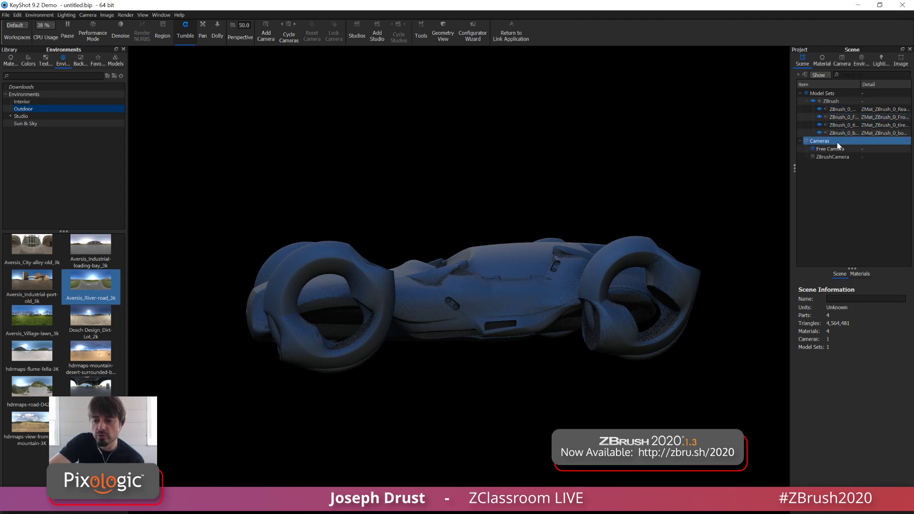
{"action": "left_click", "coordinate": [839, 117]}
{"action": "left_click", "coordinate": [842, 110]}
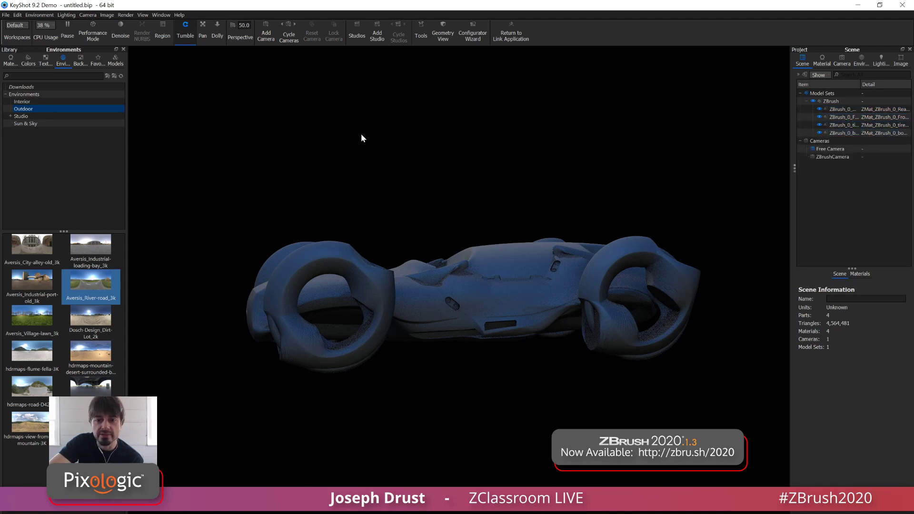
Browse the Axalta Paint materials in the library, inspect Blackberry Brandy, and return to the Downloads category
{"action": "left_click", "coordinate": [11, 60]}
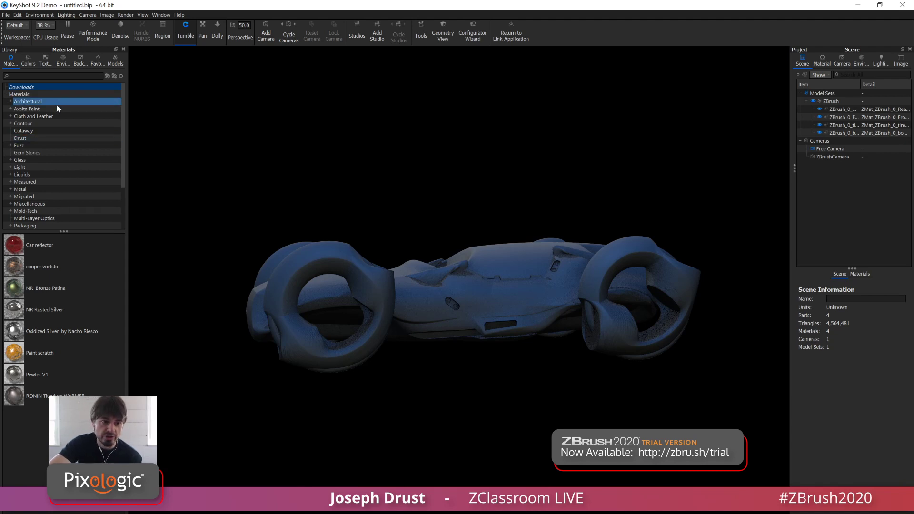
{"action": "left_click", "coordinate": [41, 109]}
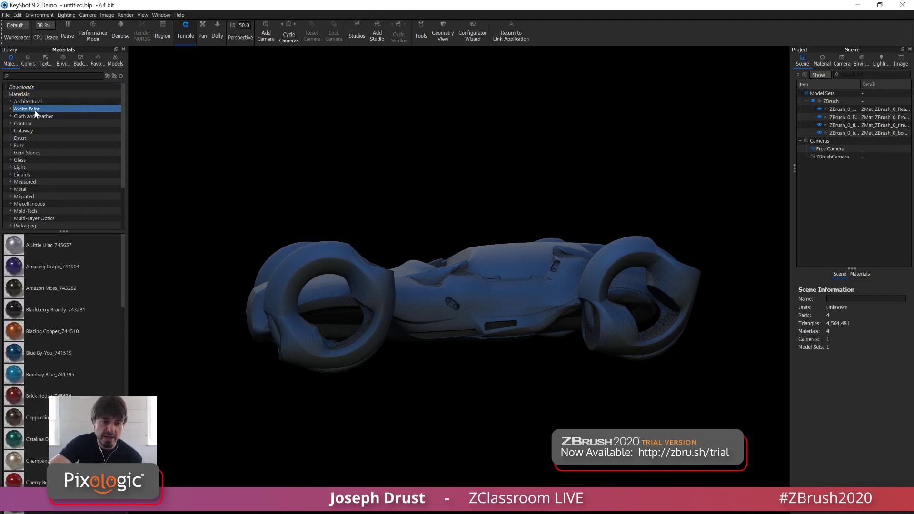
{"action": "left_click", "coordinate": [14, 311]}
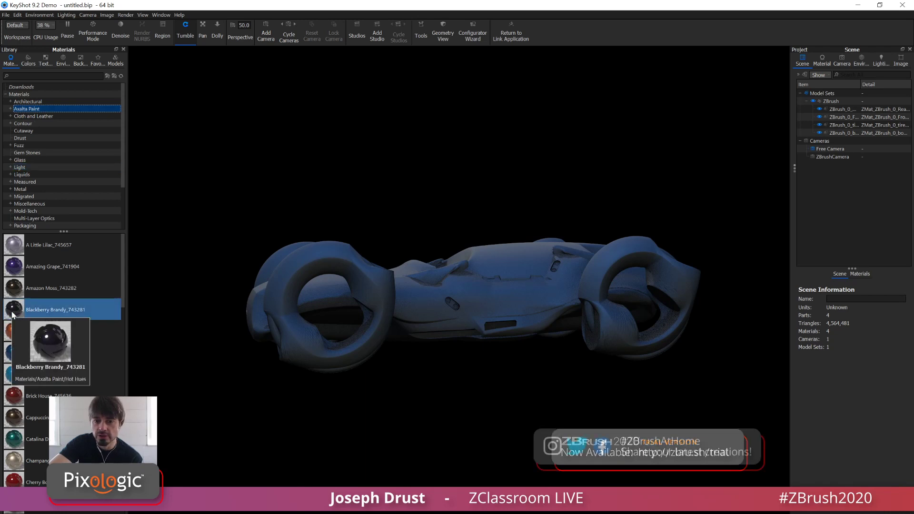
{"action": "left_click", "coordinate": [36, 87]}
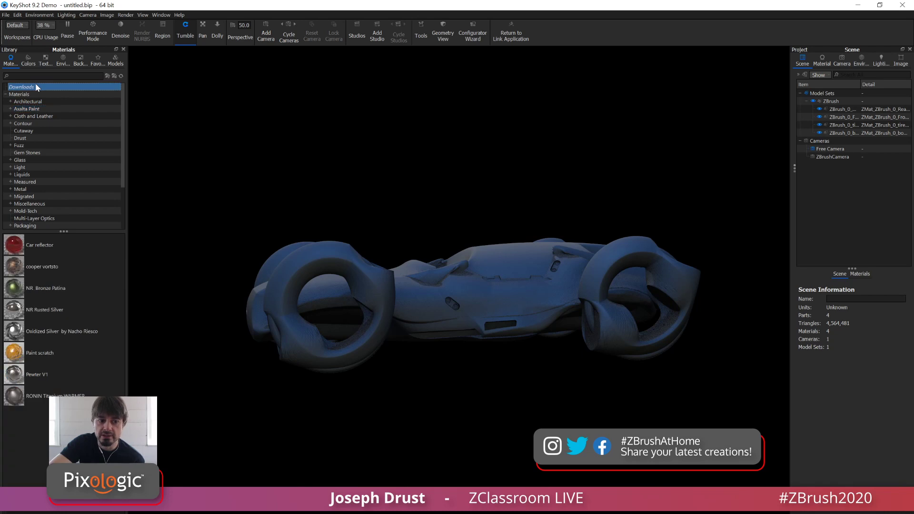
Apply the downloaded Oxidized Silver material to the entire ZBrush model set
{"action": "left_click", "coordinate": [162, 14]}
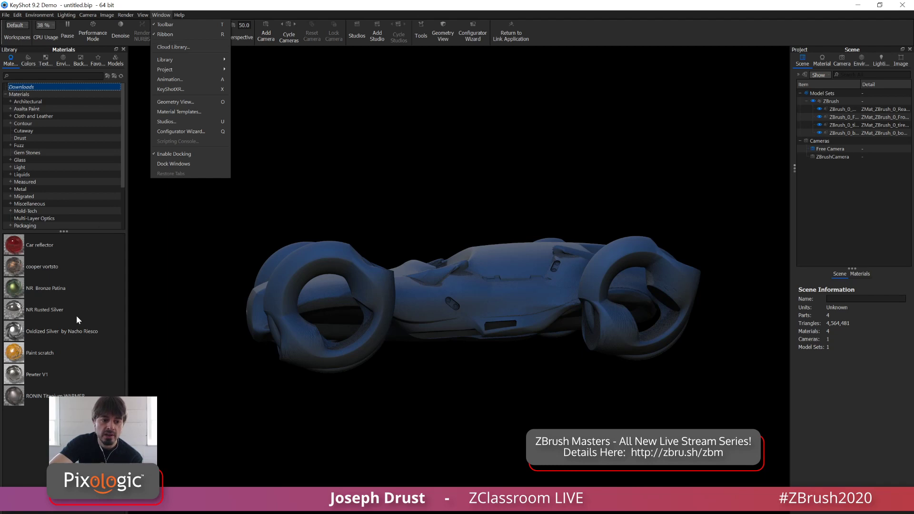
{"action": "left_click", "coordinate": [46, 483]}
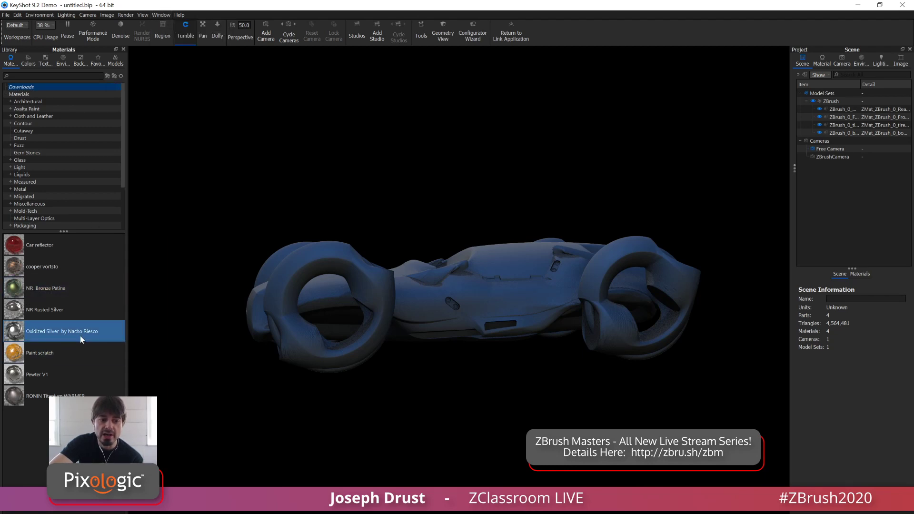
{"action": "mouse_move", "coordinate": [76, 335]}
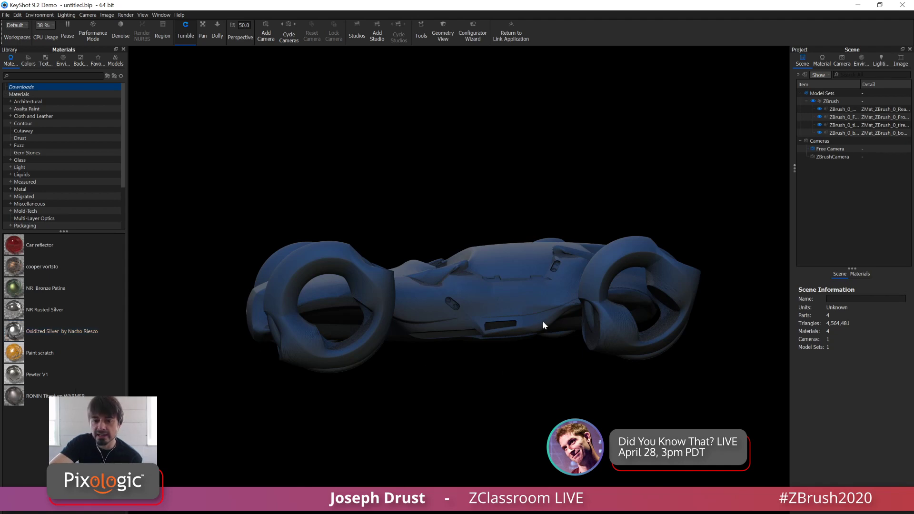
{"action": "left_click_drag", "start_coordinate": [19, 329], "coordinate": [831, 101]}
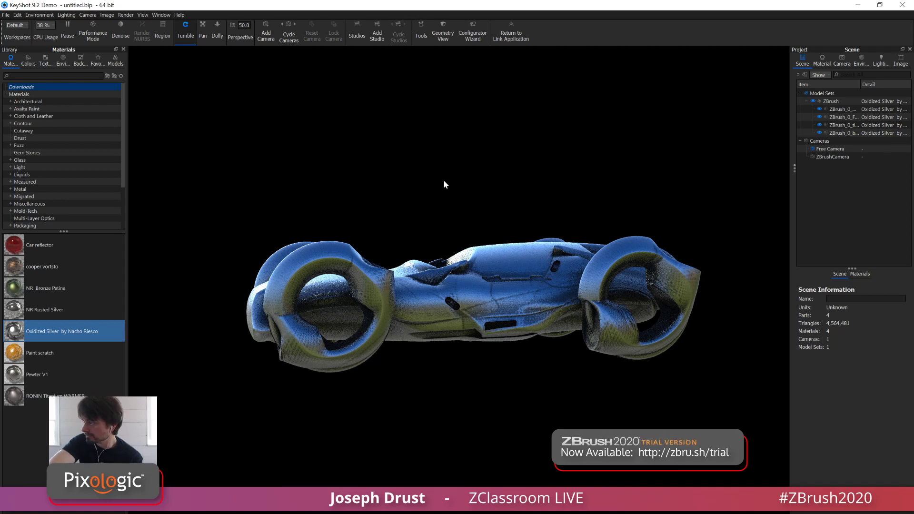
Turn on Ground Reflections and set the background color to dark gray, #5B5B5B
{"action": "left_click", "coordinate": [864, 61]}
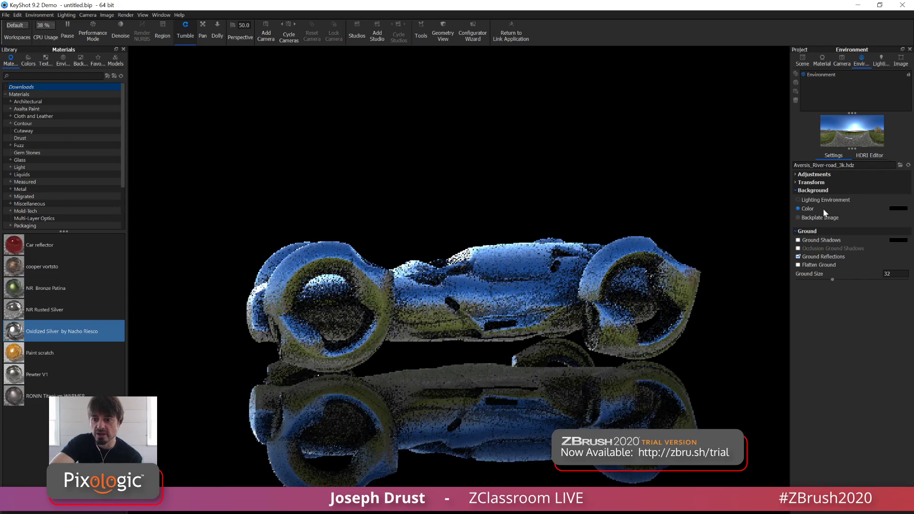
{"action": "left_click", "coordinate": [898, 208]}
{"action": "left_click", "coordinate": [843, 294]}
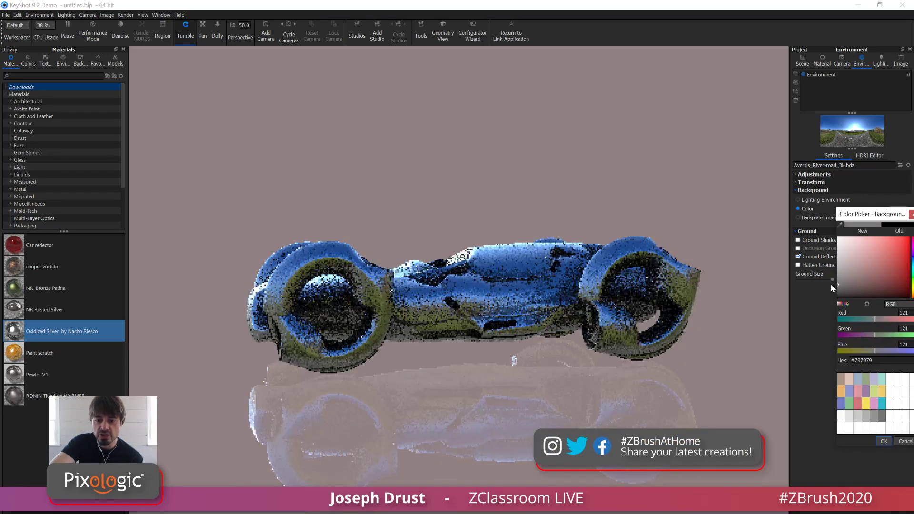
{"action": "left_click_drag", "start_coordinate": [837, 282], "coordinate": [833, 290]}
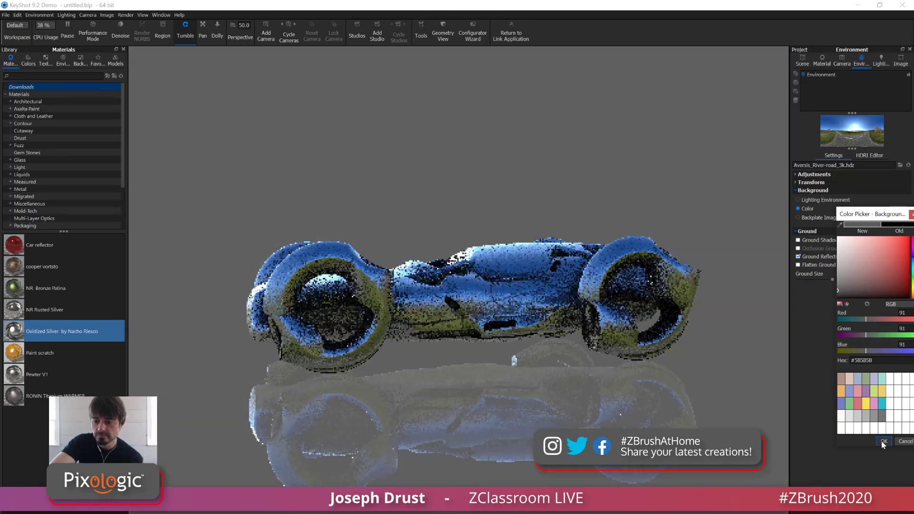
{"action": "left_click", "coordinate": [883, 441]}
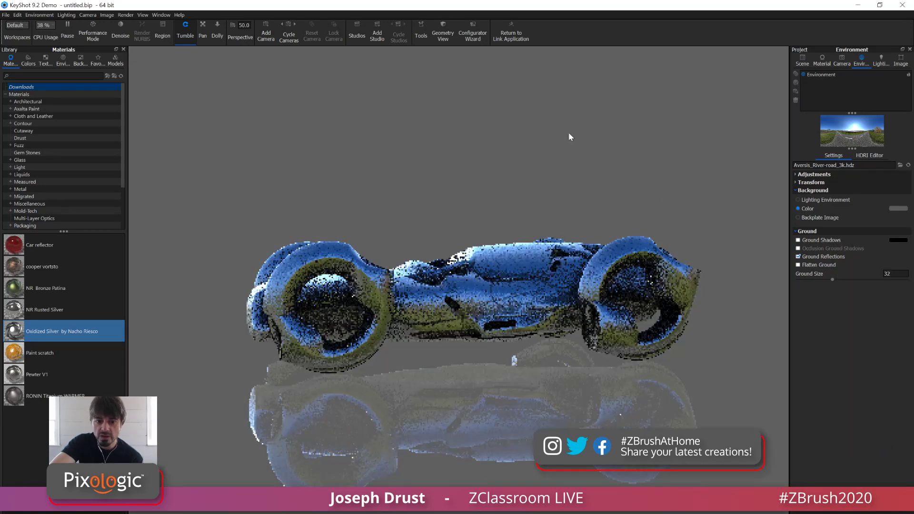
Try the RONIN Titanium WARMER material on the car, and replace it with Pewter V1
{"action": "left_click", "coordinate": [803, 62]}
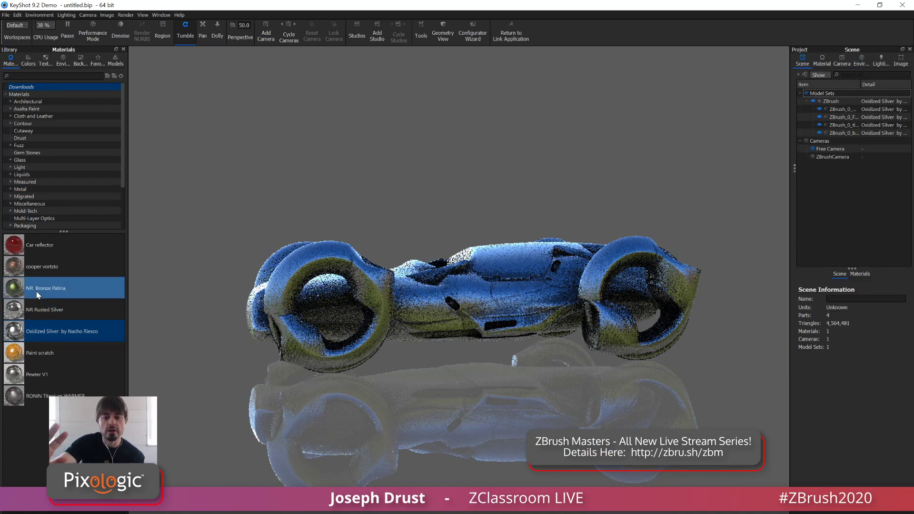
{"action": "mouse_move", "coordinate": [37, 292]}
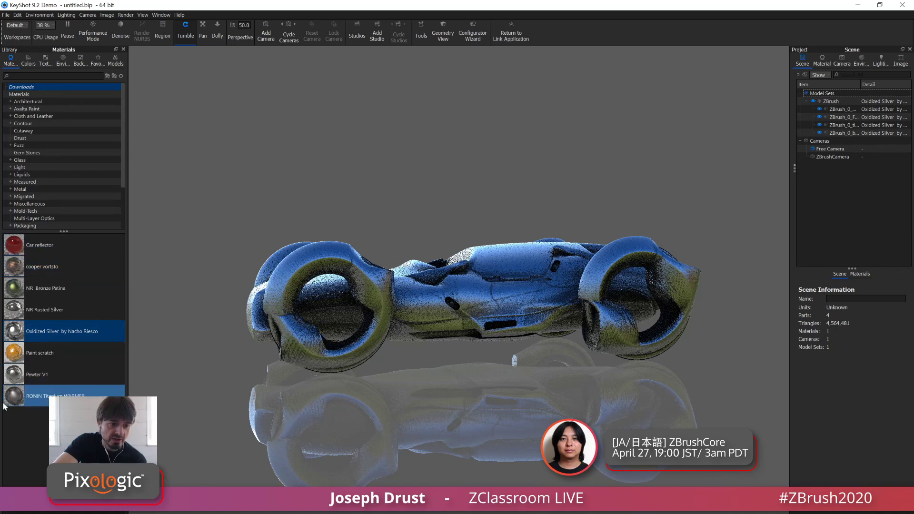
{"action": "left_click_drag", "start_coordinate": [6, 400], "coordinate": [319, 350]}
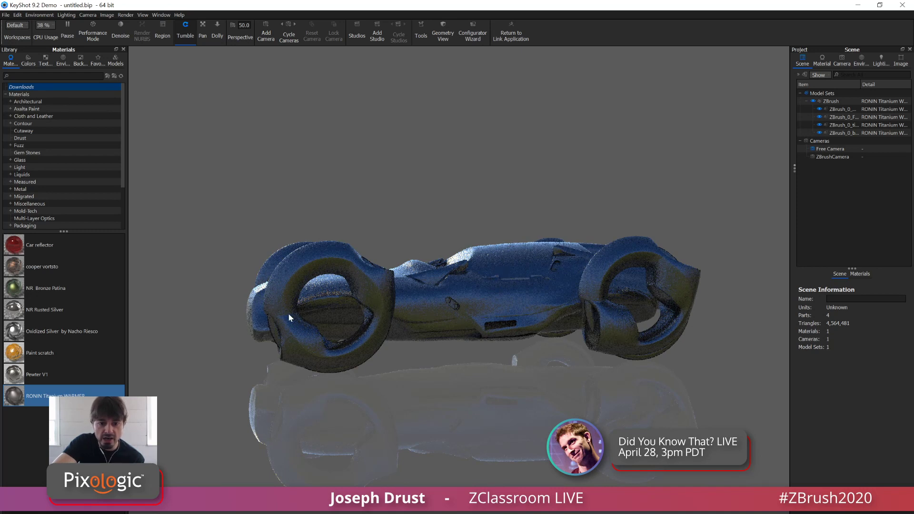
{"action": "left_click_drag", "start_coordinate": [38, 374], "coordinate": [324, 353]}
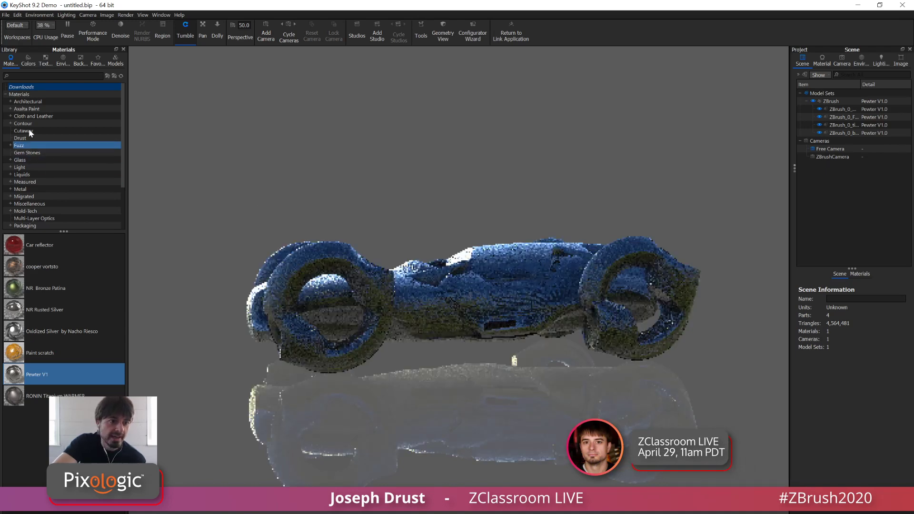
Apply the Happy Accidents One material from the Drust category to the entire car and inspect it up close
{"action": "left_click", "coordinate": [20, 138]}
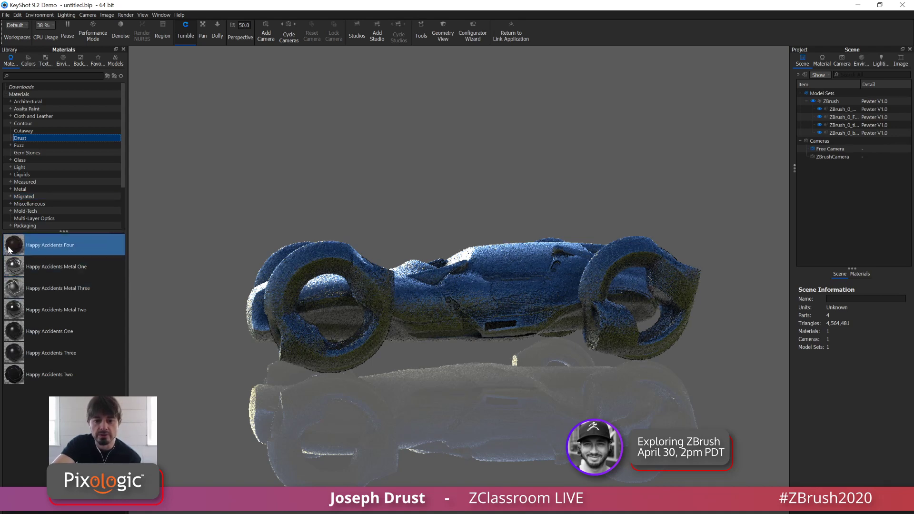
{"action": "mouse_move", "coordinate": [9, 250]}
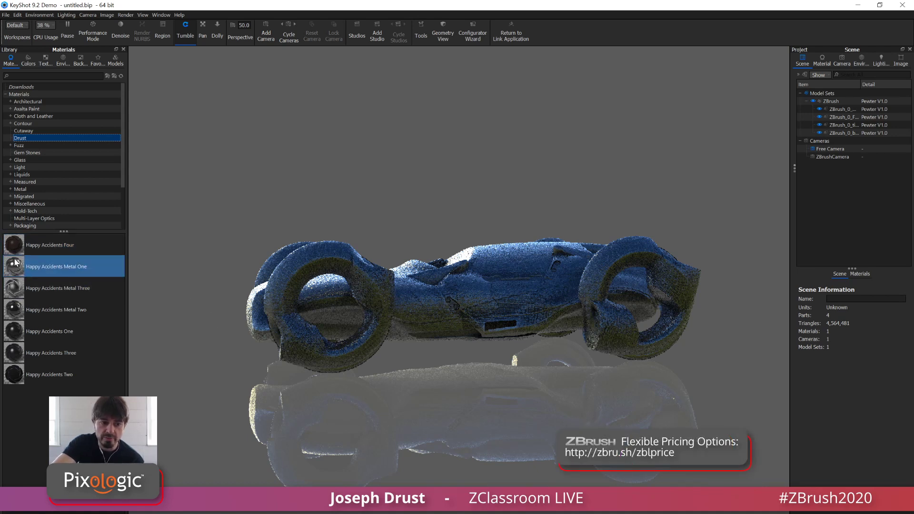
{"action": "mouse_move", "coordinate": [17, 337]}
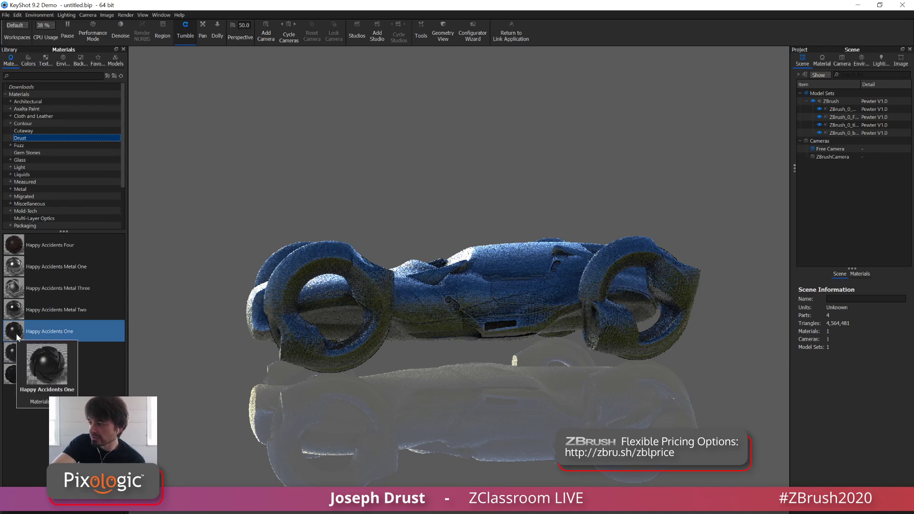
{"action": "left_click_drag", "start_coordinate": [17, 337], "coordinate": [422, 323]}
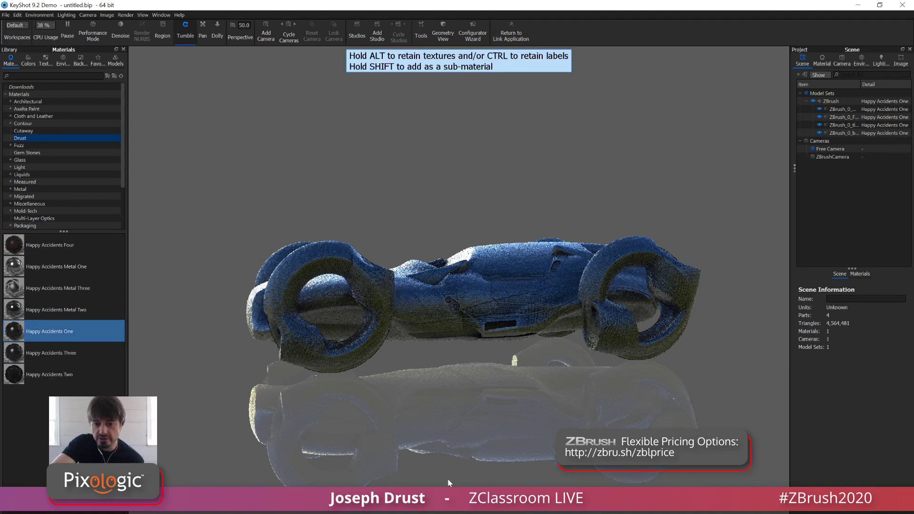
{"action": "left_click_drag", "start_coordinate": [447, 478], "coordinate": [425, 363]}
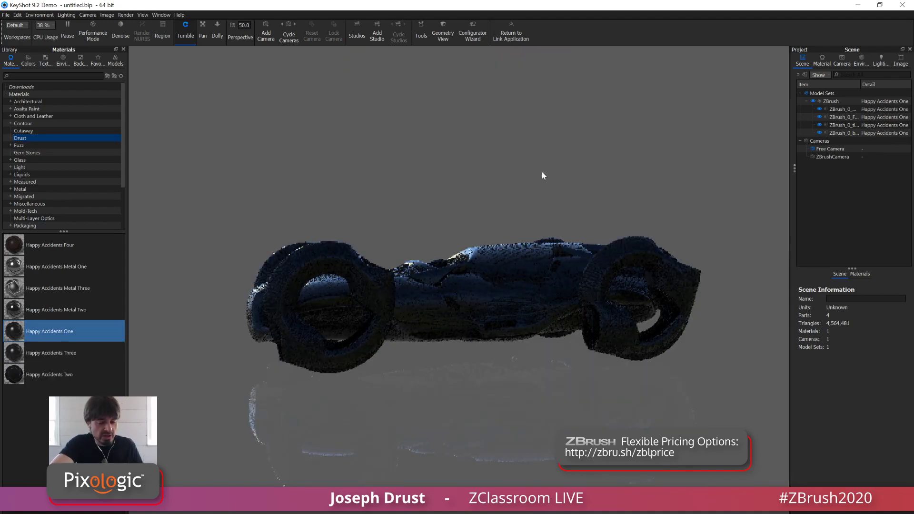
{"action": "scroll", "coordinate": [546, 181], "scroll_direction": "up", "scroll_amount": 3}
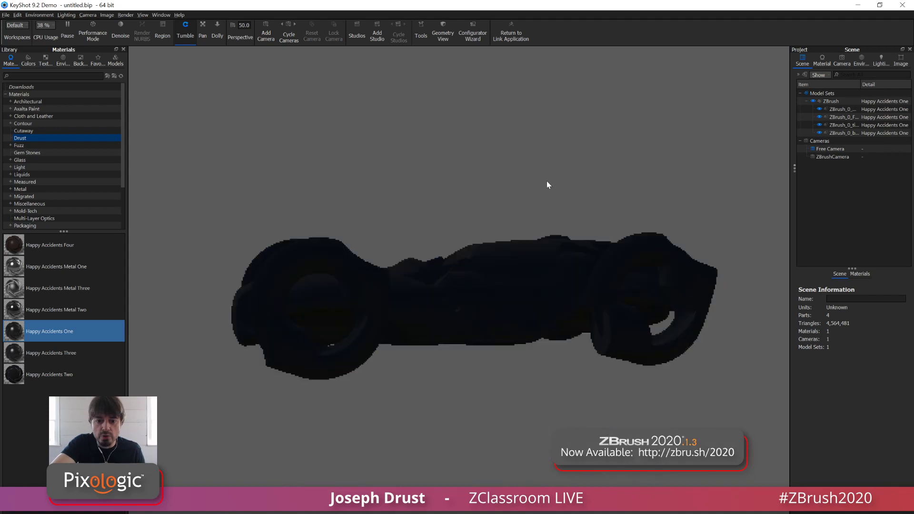
{"action": "scroll", "coordinate": [561, 151], "scroll_direction": "up", "scroll_amount": 2}
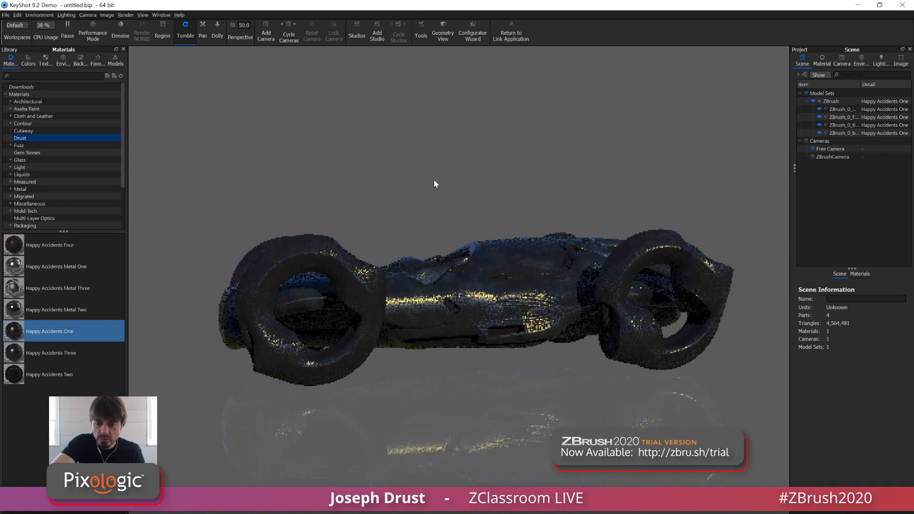
{"action": "right_click_drag", "start_coordinate": [432, 196], "coordinate": [429, 215], "text": "alt"}
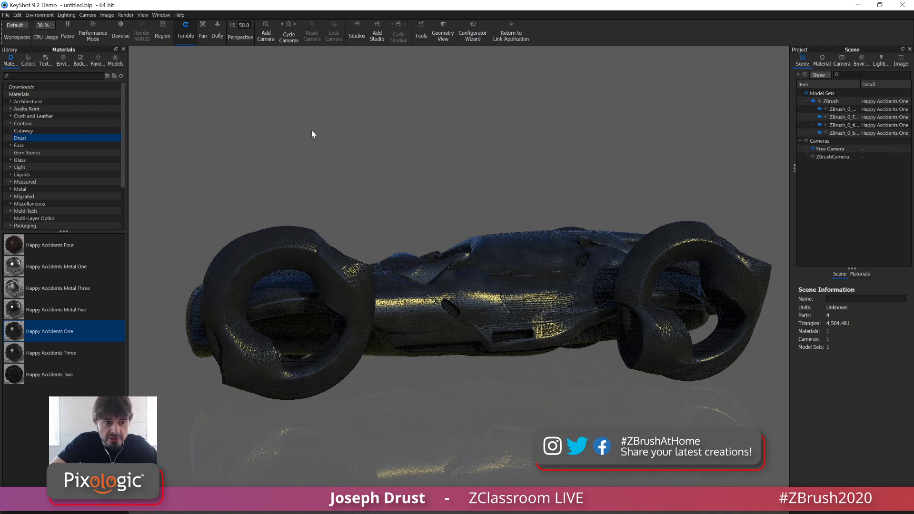
Try the Aversis_Industrial-loading-bay_3k outdoor environment, and light the scene with hdrmaps-flume-fella-3K instead
{"action": "left_click", "coordinate": [63, 62]}
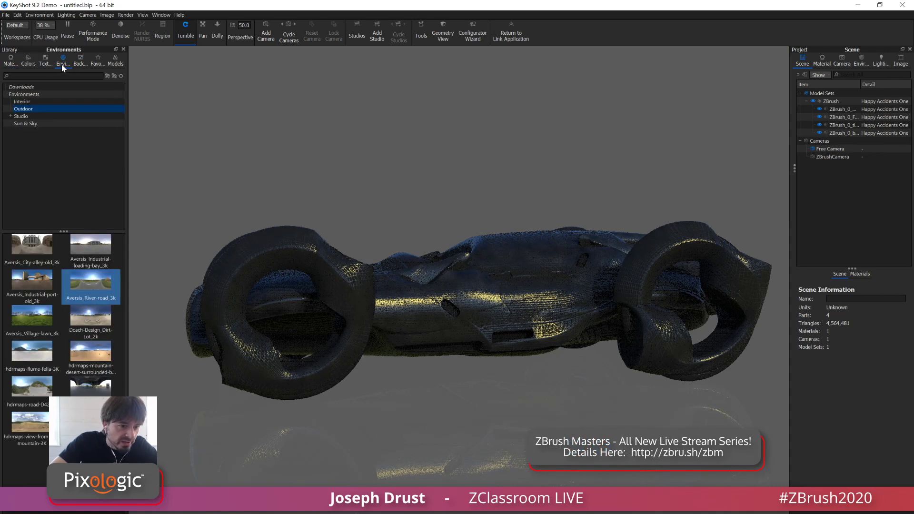
{"action": "left_click_drag", "start_coordinate": [92, 250], "coordinate": [287, 166]}
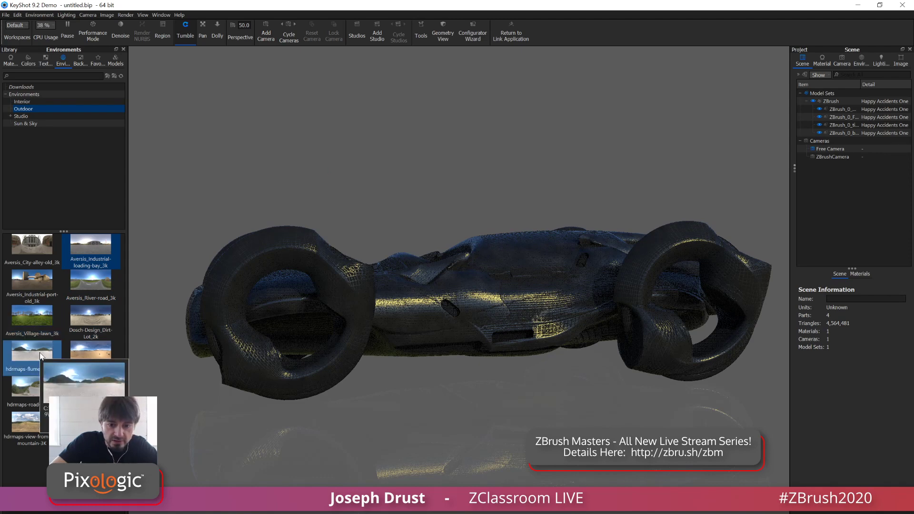
{"action": "left_click_drag", "start_coordinate": [35, 365], "coordinate": [253, 192]}
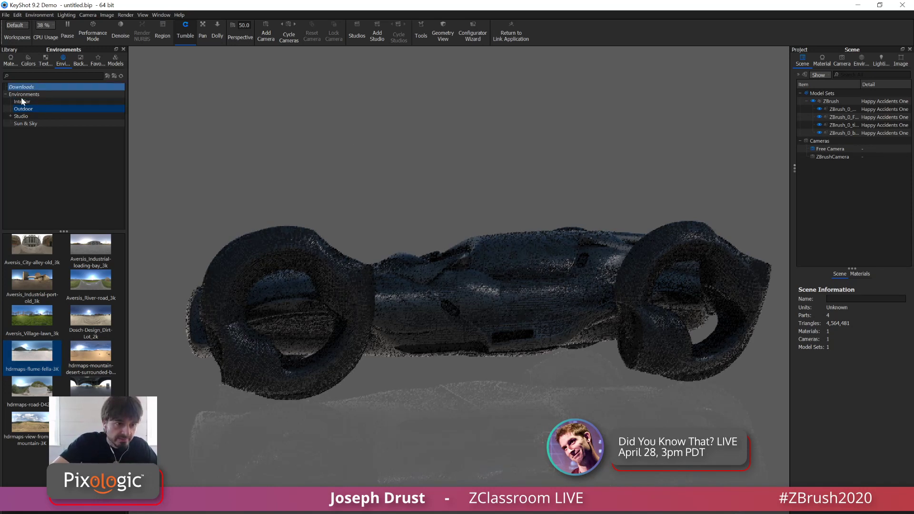
Unlink the shared material on all four ZBrush parts so each has its own, and clear the selection
{"action": "left_click", "coordinate": [11, 61]}
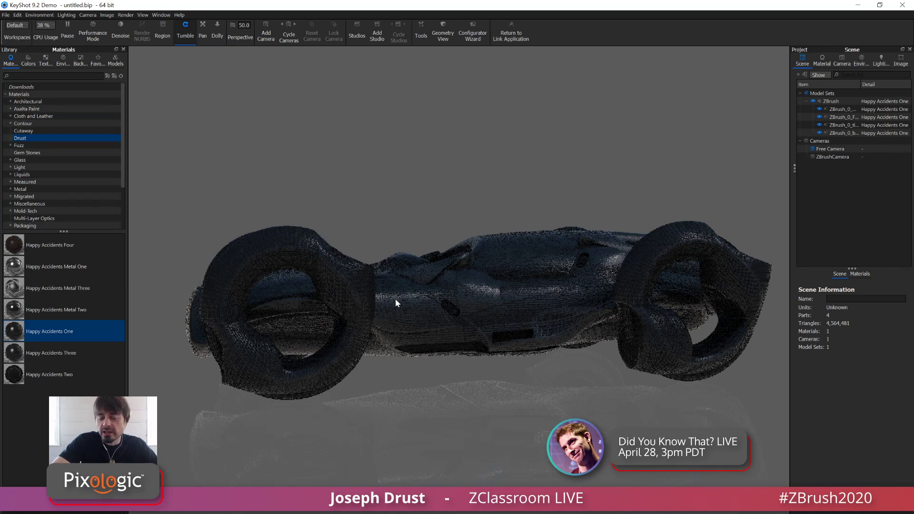
{"action": "left_click", "coordinate": [862, 102]}
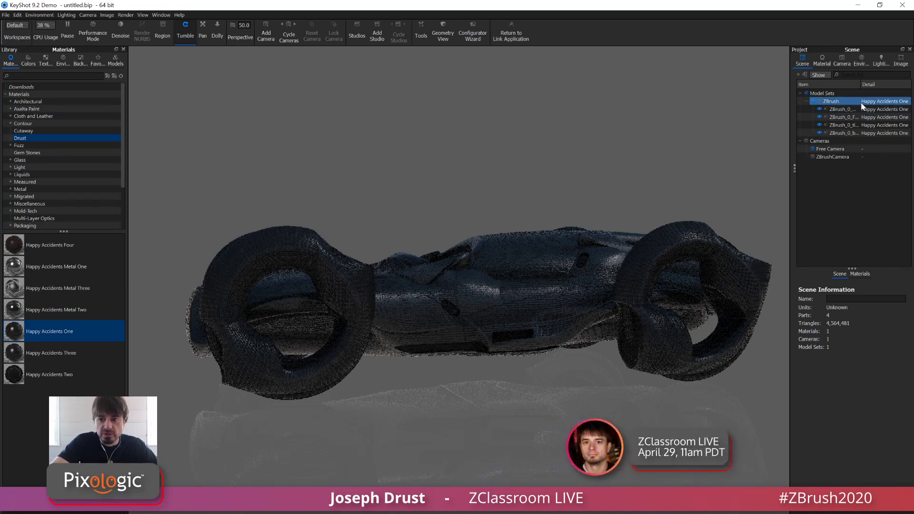
{"action": "left_click", "coordinate": [346, 241]}
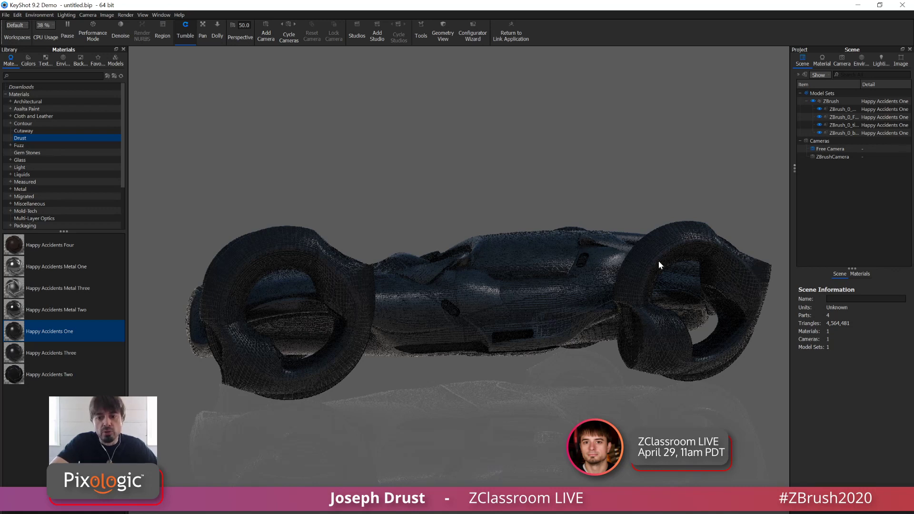
{"action": "left_click", "coordinate": [848, 103]}
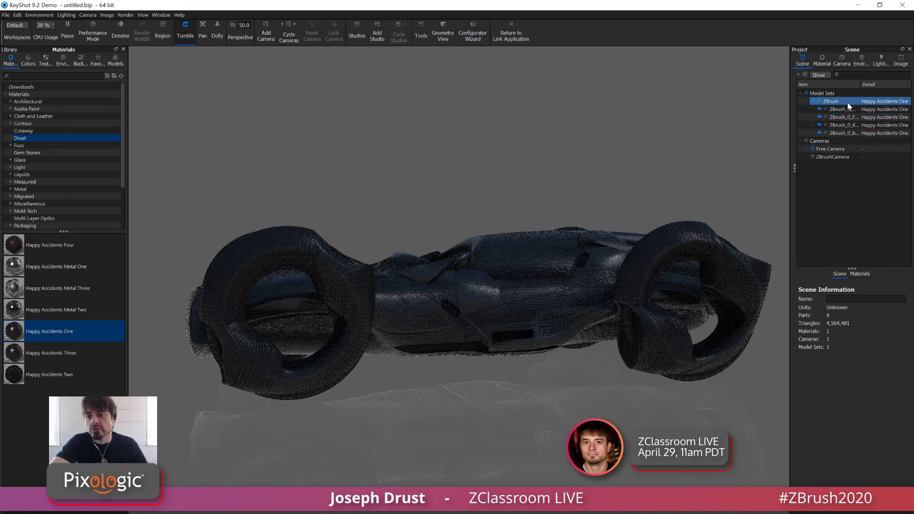
{"action": "left_click", "coordinate": [843, 109]}
{"action": "left_click", "coordinate": [834, 133], "text": "shift"}
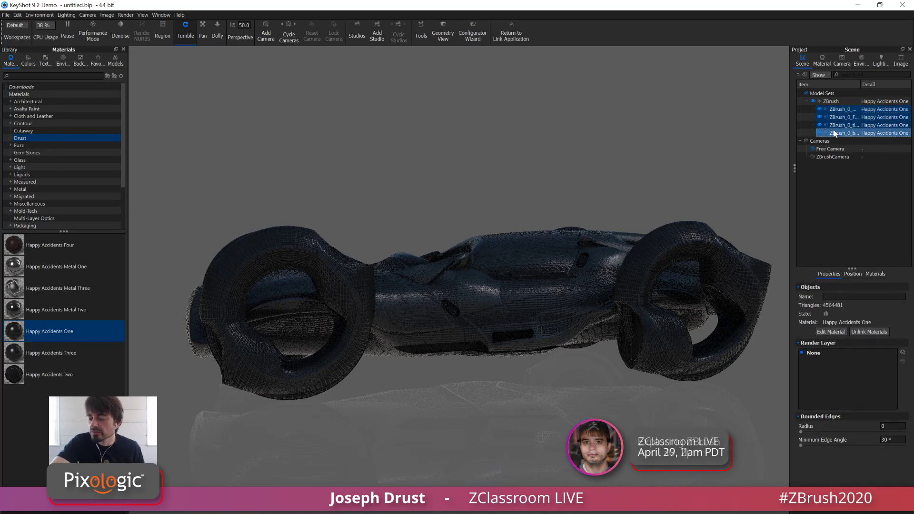
{"action": "right_click", "coordinate": [835, 124]}
{"action": "mouse_move", "coordinate": [817, 130]}
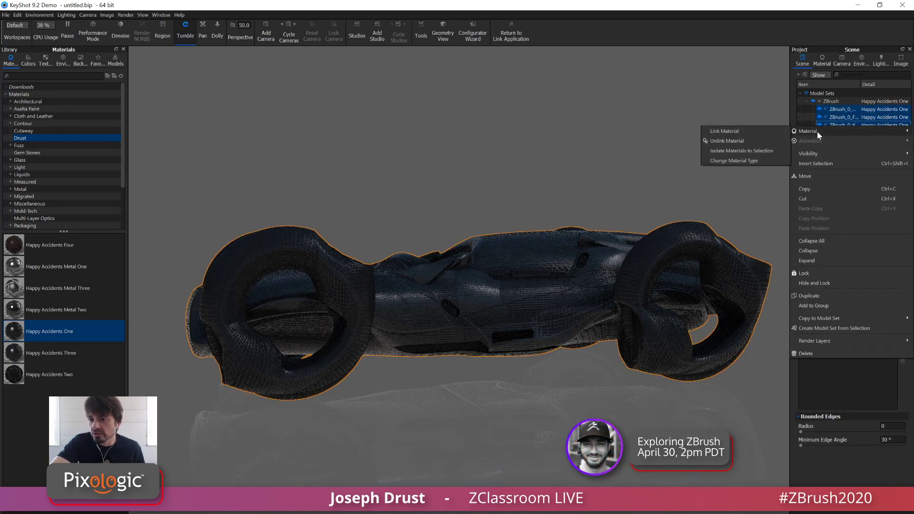
{"action": "left_click", "coordinate": [730, 142]}
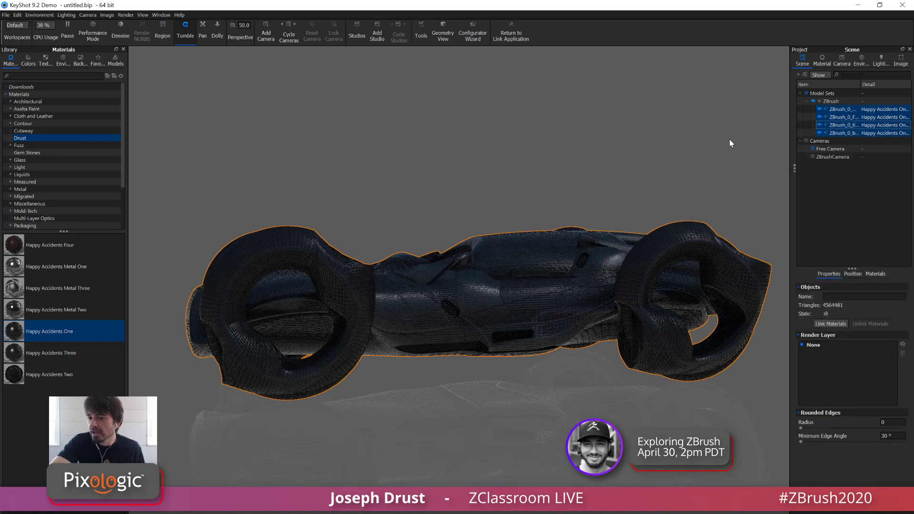
{"action": "left_click", "coordinate": [622, 112]}
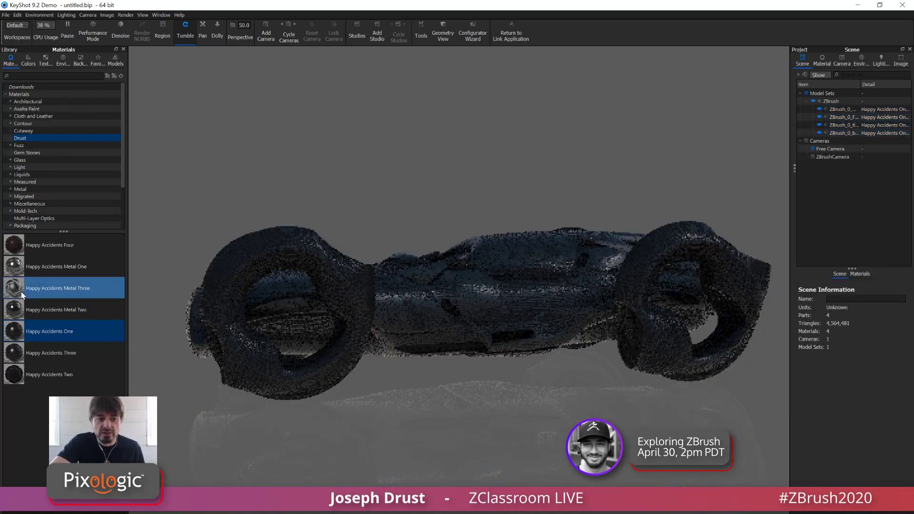
Apply Happy Accidents Metal Three to the wheels and Happy Accidents Three to the wheel fenders
{"action": "left_click_drag", "start_coordinate": [21, 291], "coordinate": [340, 257]}
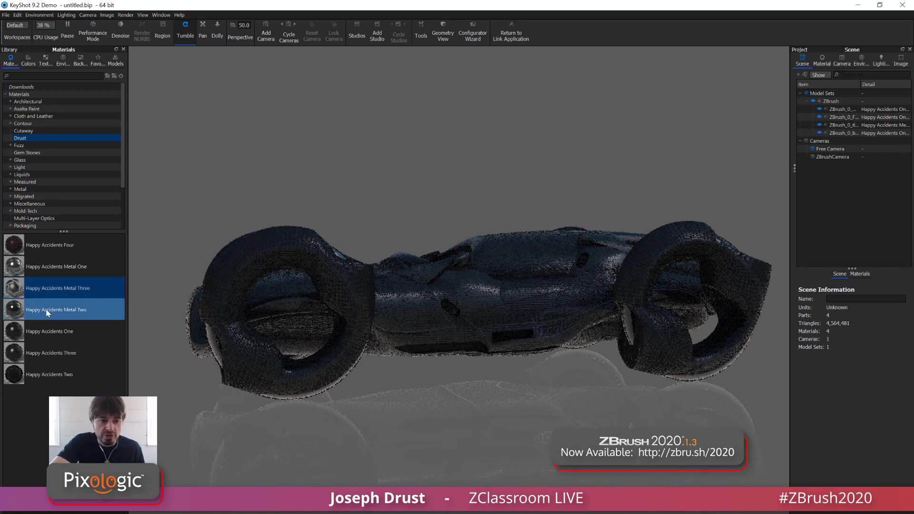
{"action": "left_click", "coordinate": [67, 289]}
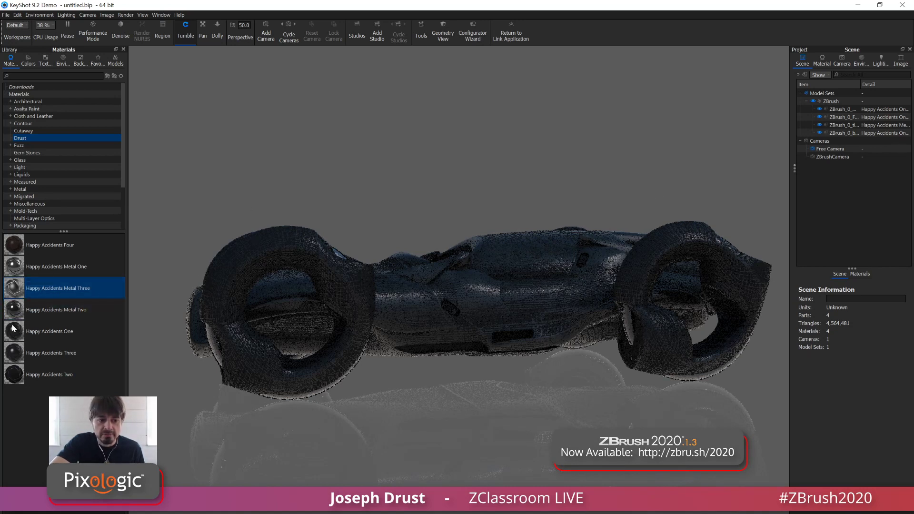
{"action": "left_click_drag", "start_coordinate": [15, 355], "coordinate": [358, 295]}
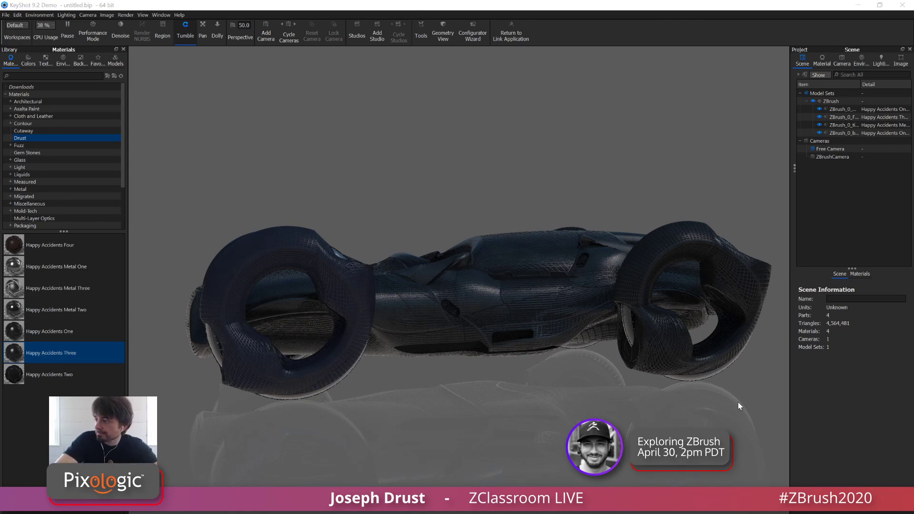
Switch to File Explorer, bring up the ConceptCar folder and open the ConceptCar_01.77 render image
{"action": "key", "text": "super+e"}
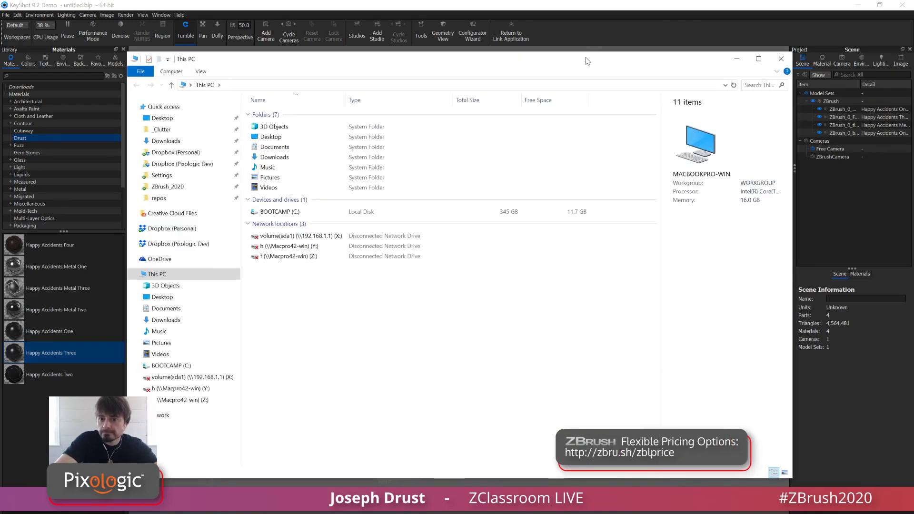
{"action": "left_click_drag", "start_coordinate": [594, 56], "coordinate": [911, 91]}
{"action": "left_click_drag", "start_coordinate": [912, 48], "coordinate": [913, 25]}
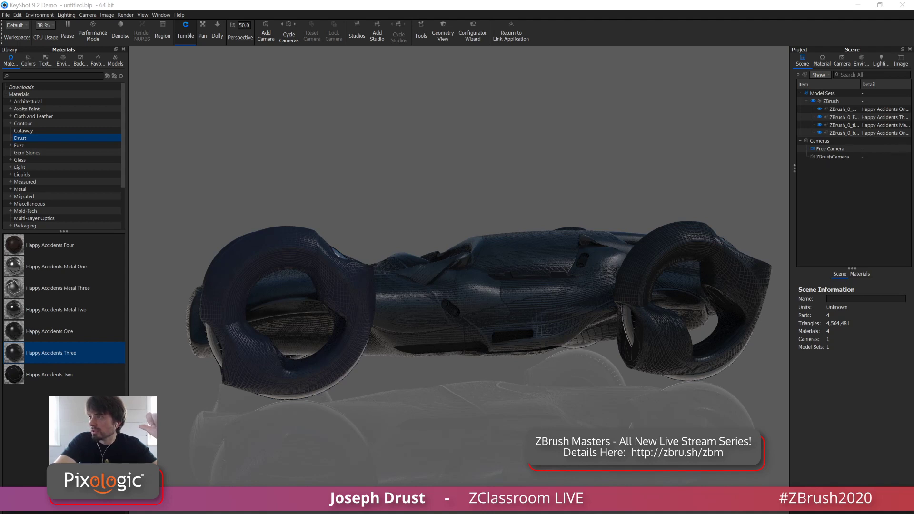
{"action": "left_click_drag", "start_coordinate": [913, 34], "coordinate": [342, 80]}
{"action": "left_click", "coordinate": [495, 186]}
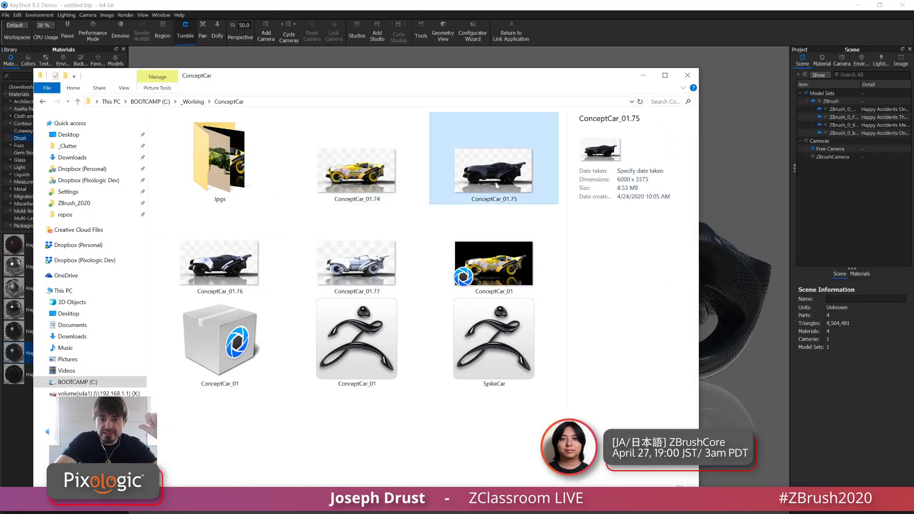
{"action": "left_click", "coordinate": [278, 252]}
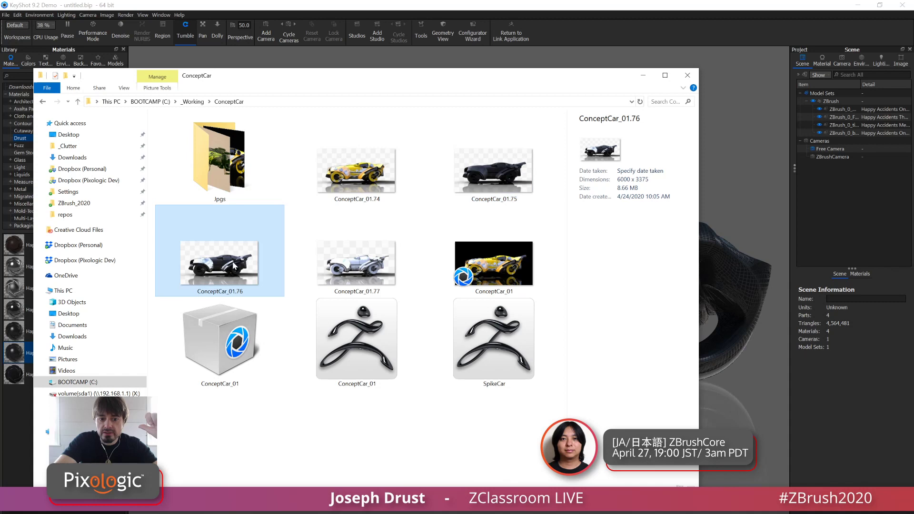
{"action": "double_click", "coordinate": [356, 279]}
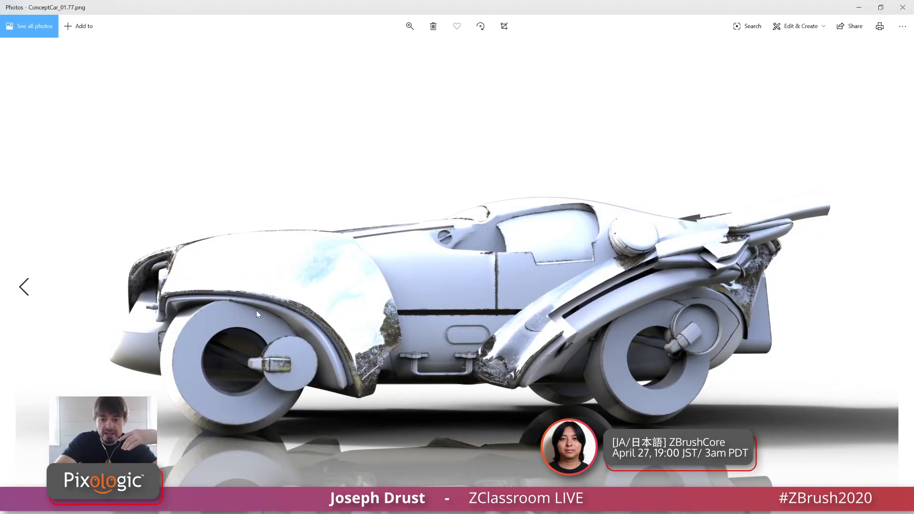
Compare the other ConceptCar renders, including ConceptCar_01.76 and ConceptCar_01.75, and close the image viewer
{"action": "key", "text": "Left"}
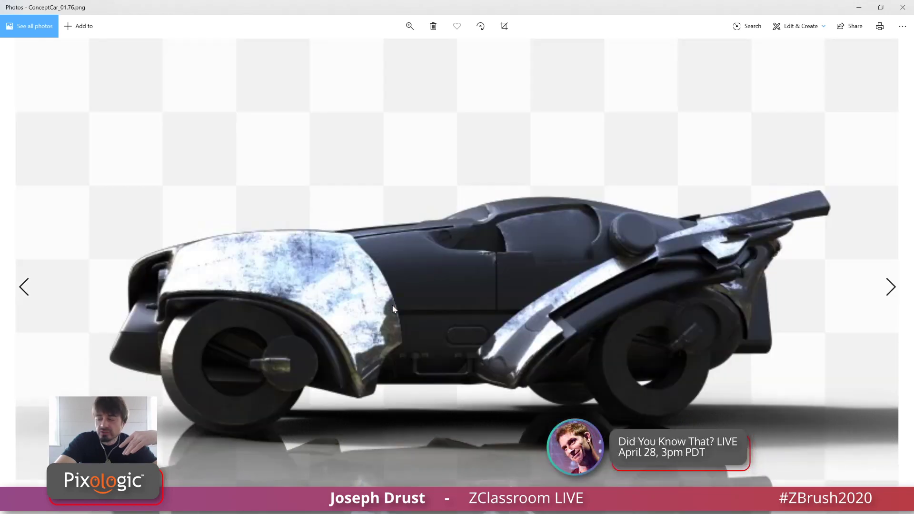
{"action": "key", "text": "Left"}
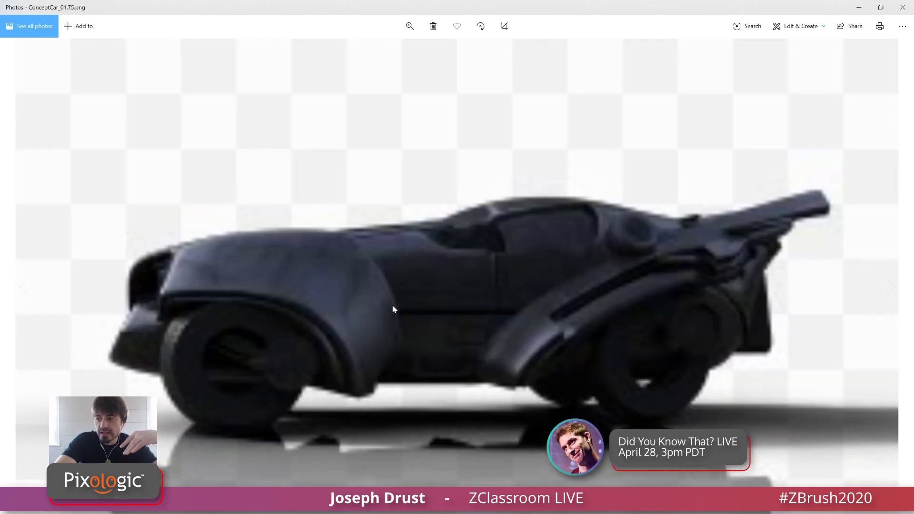
{"action": "key", "text": "Left"}
{"action": "key", "text": "Right"}
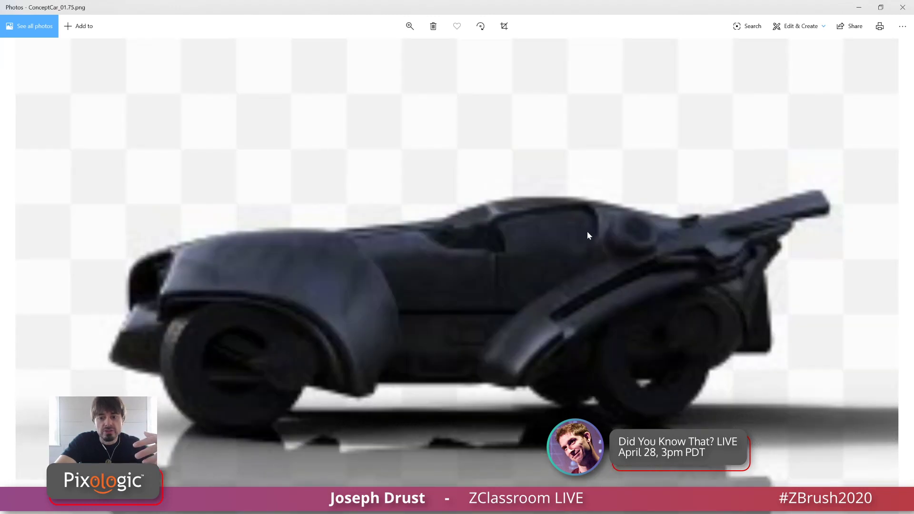
{"action": "left_click", "coordinate": [904, 8]}
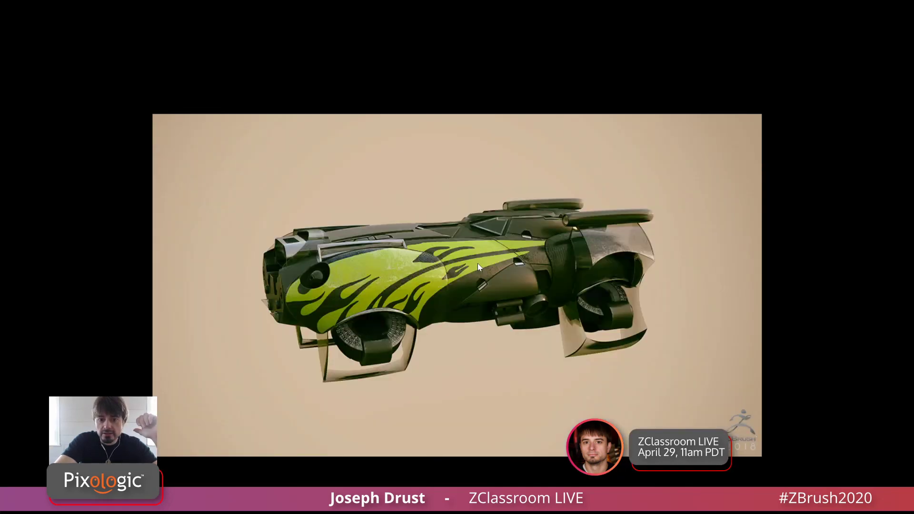
View the finished vehicle renders one after another, from the yellow concept car to the spiky motorcycle
{"action": "key", "text": "Right"}
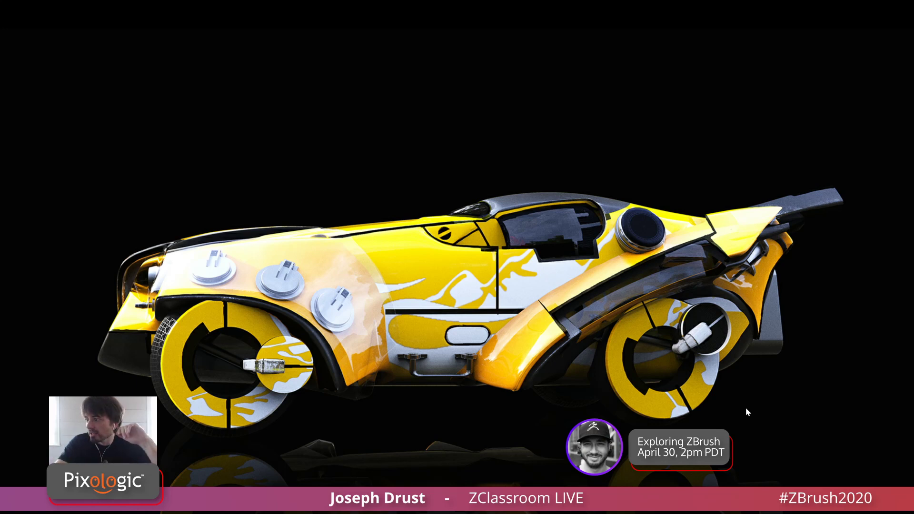
{"action": "key", "text": "Right"}
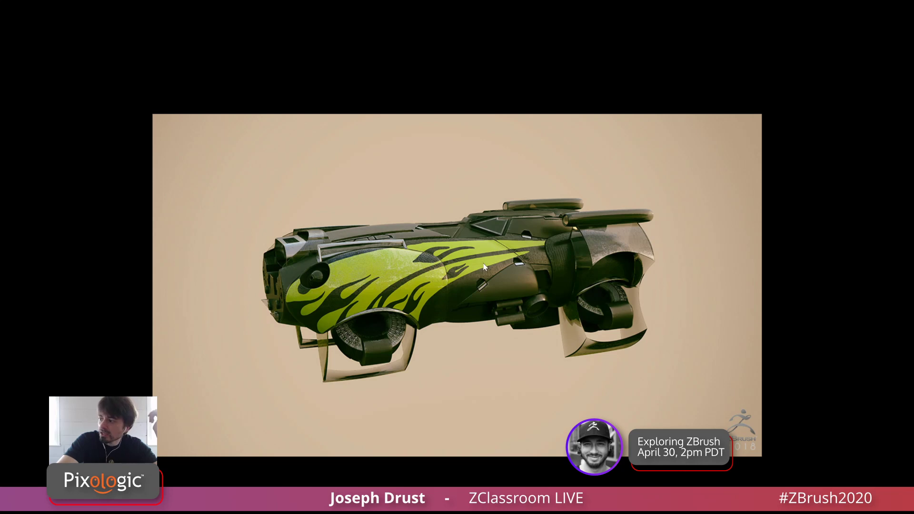
{"action": "key", "text": "Right"}
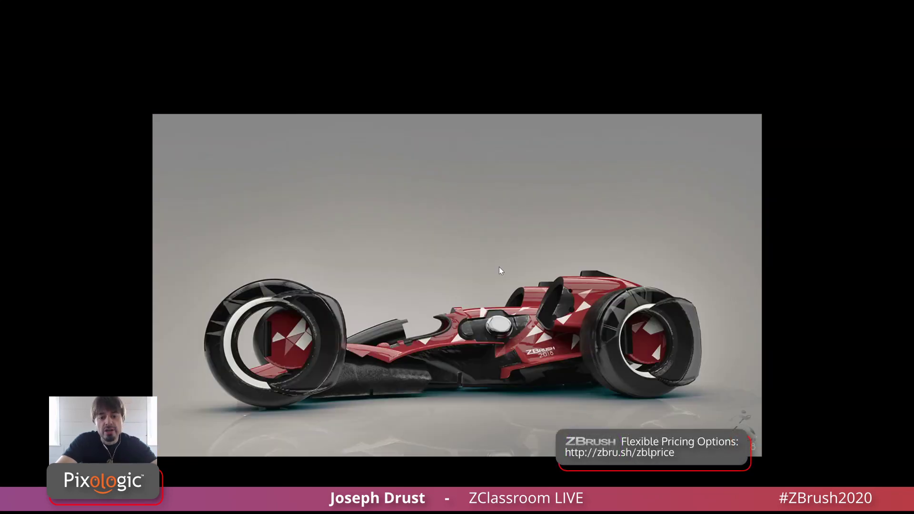
{"action": "key", "text": "Right"}
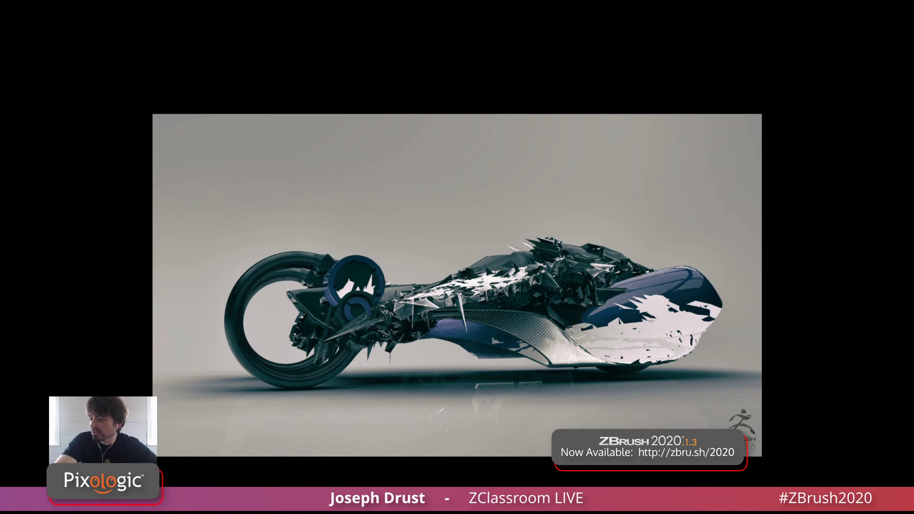
Switch back to KeyShot and bring up the labels of the car body's material for editing
{"action": "key", "text": "alt+Tab"}
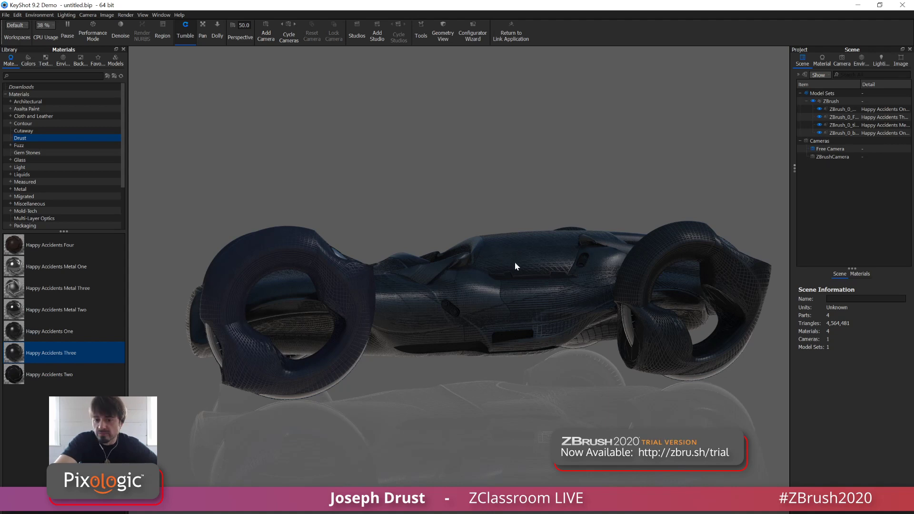
{"action": "right_click", "coordinate": [519, 258]}
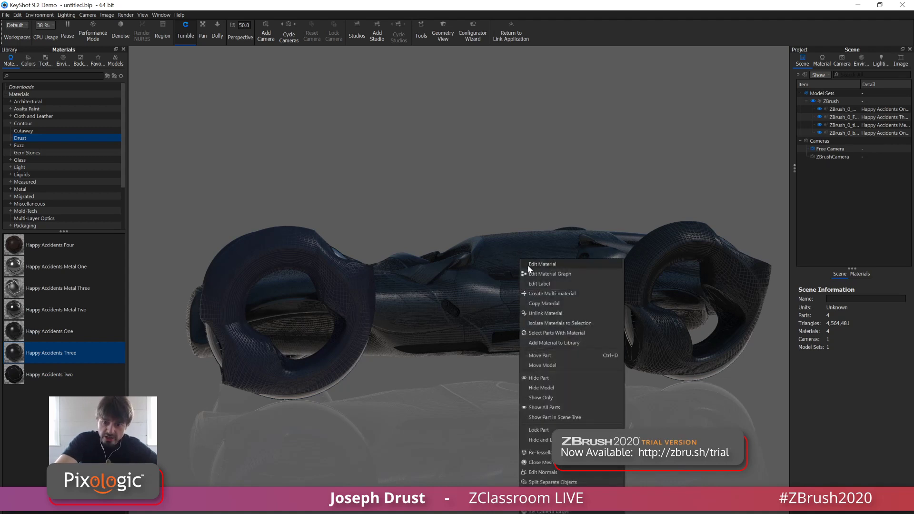
{"action": "left_click", "coordinate": [534, 265]}
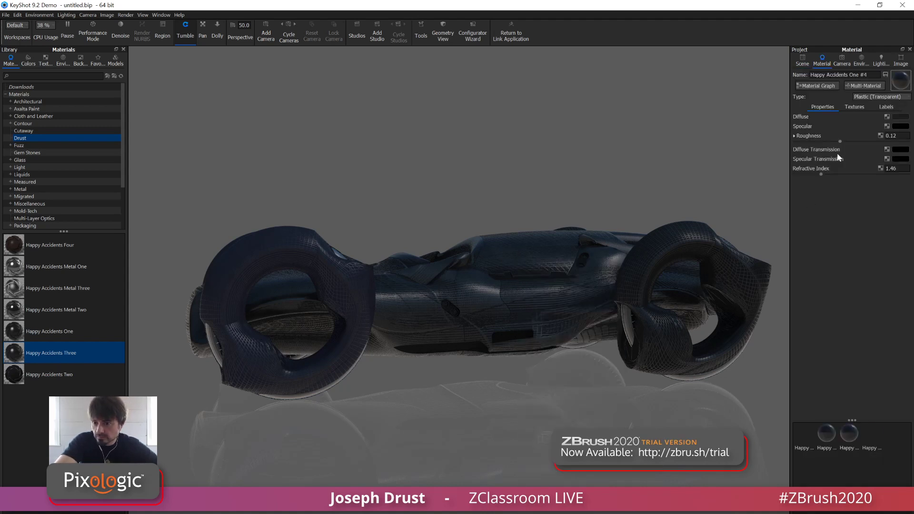
{"action": "left_click", "coordinate": [886, 107]}
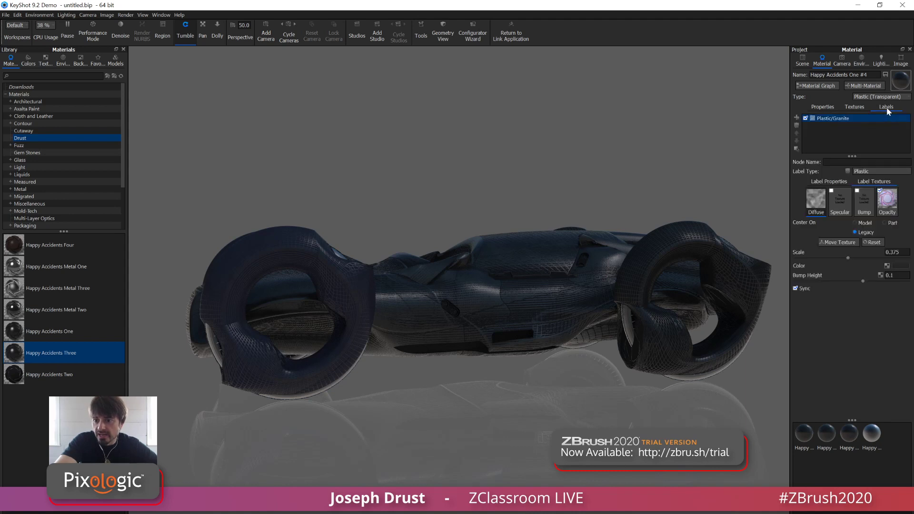
Add the CarDesign_02 image from the Desktop's Labels folder as a texture label on the body material
{"action": "left_click", "coordinate": [796, 118]}
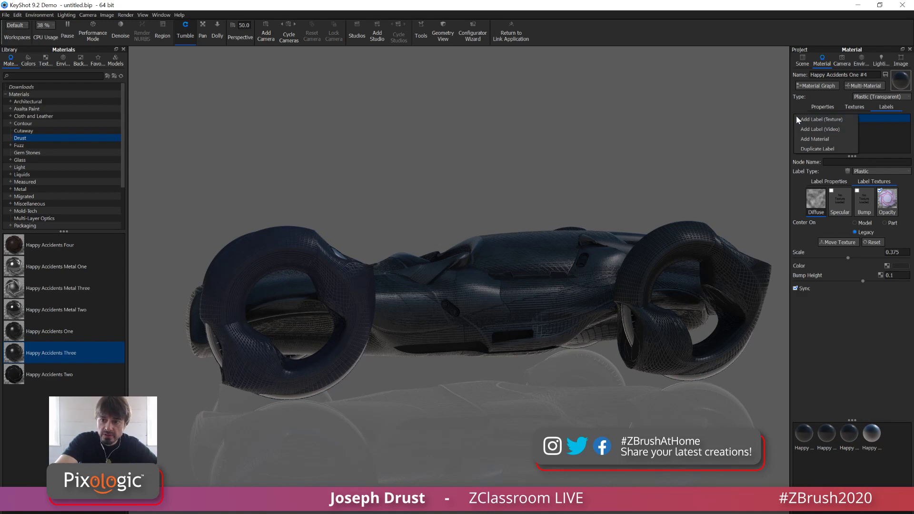
{"action": "left_click", "coordinate": [816, 123]}
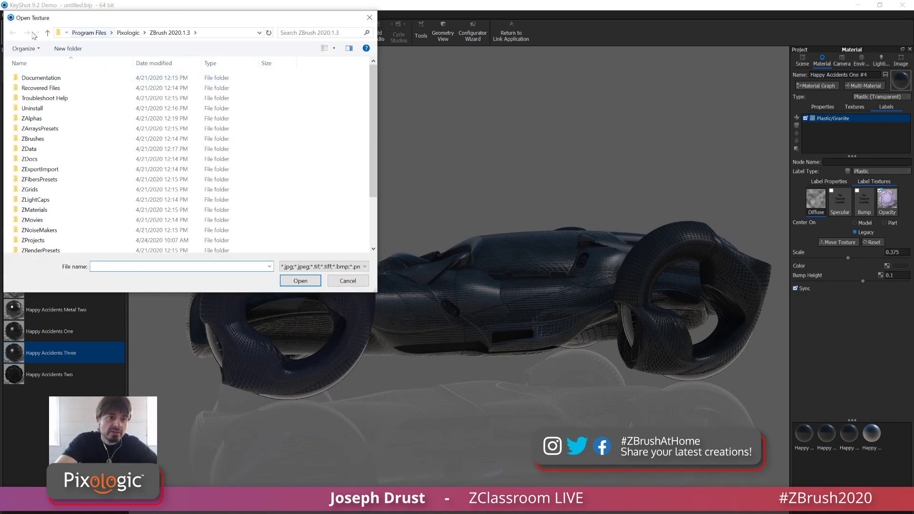
{"action": "left_click", "coordinate": [47, 32]}
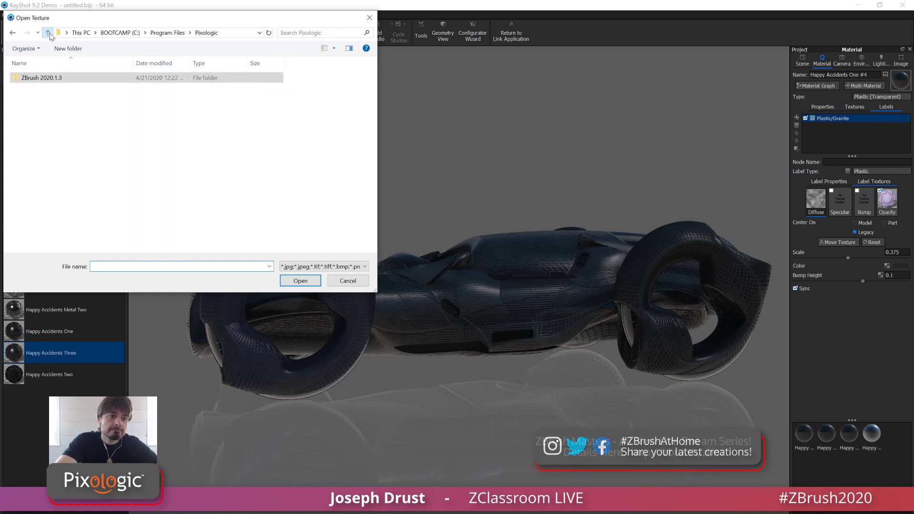
{"action": "left_click", "coordinate": [81, 32]}
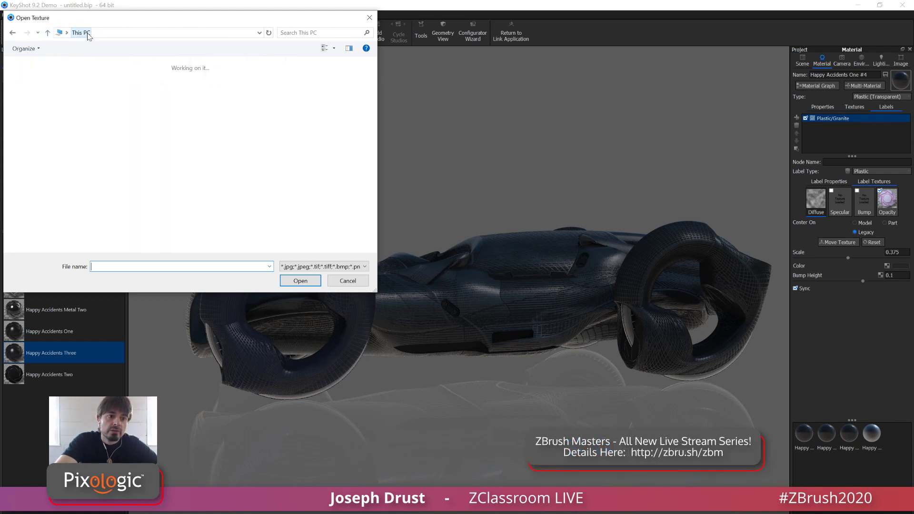
{"action": "double_click", "coordinate": [197, 92]}
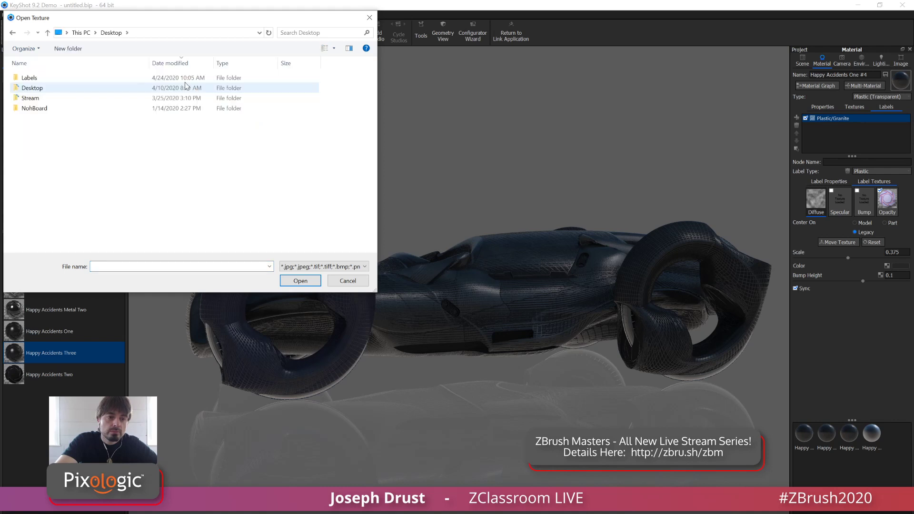
{"action": "double_click", "coordinate": [59, 77]}
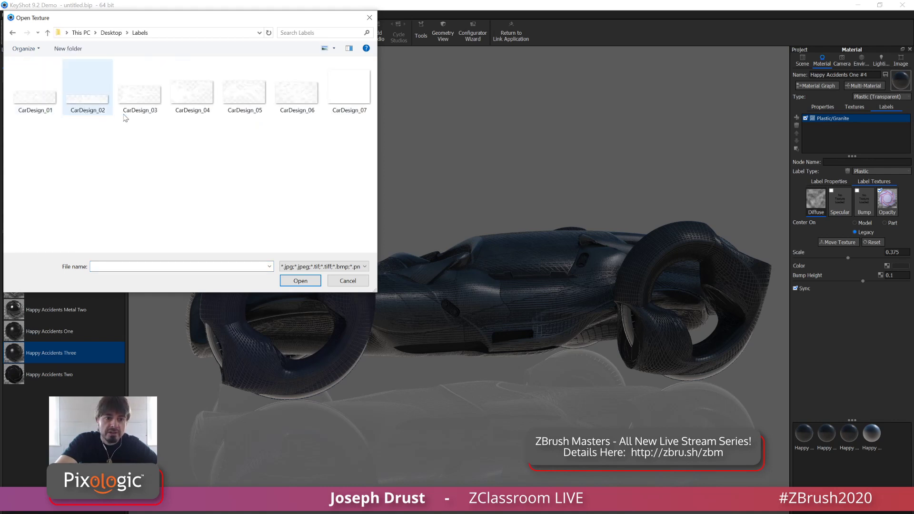
{"action": "left_click", "coordinate": [149, 101]}
{"action": "left_click", "coordinate": [184, 105]}
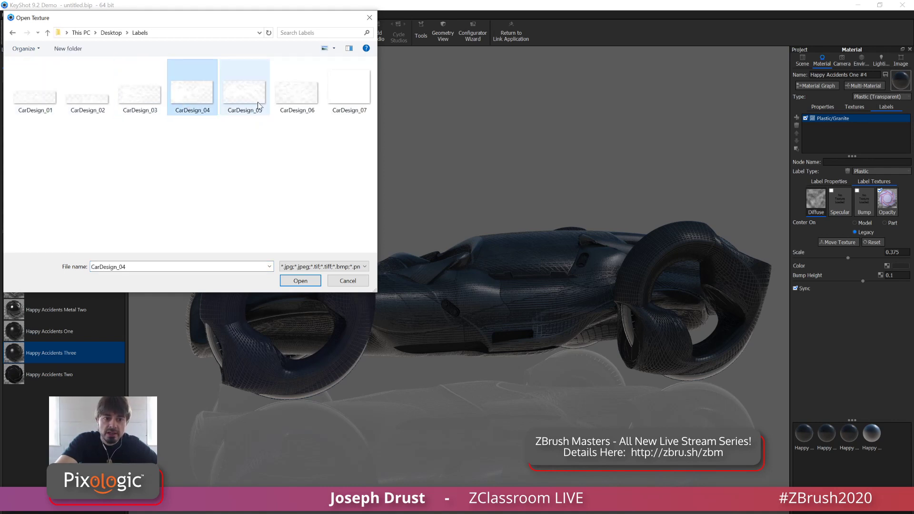
{"action": "left_click", "coordinate": [135, 93]}
{"action": "left_click", "coordinate": [97, 109]}
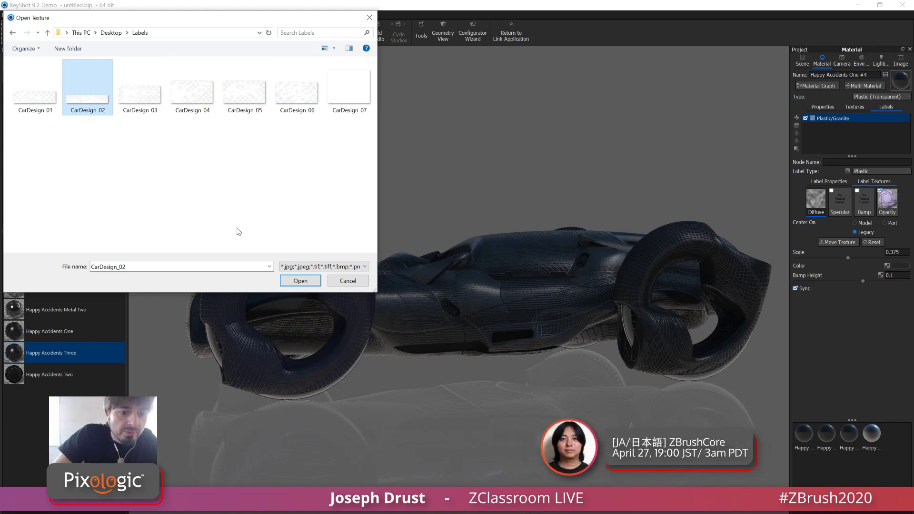
{"action": "left_click", "coordinate": [300, 281]}
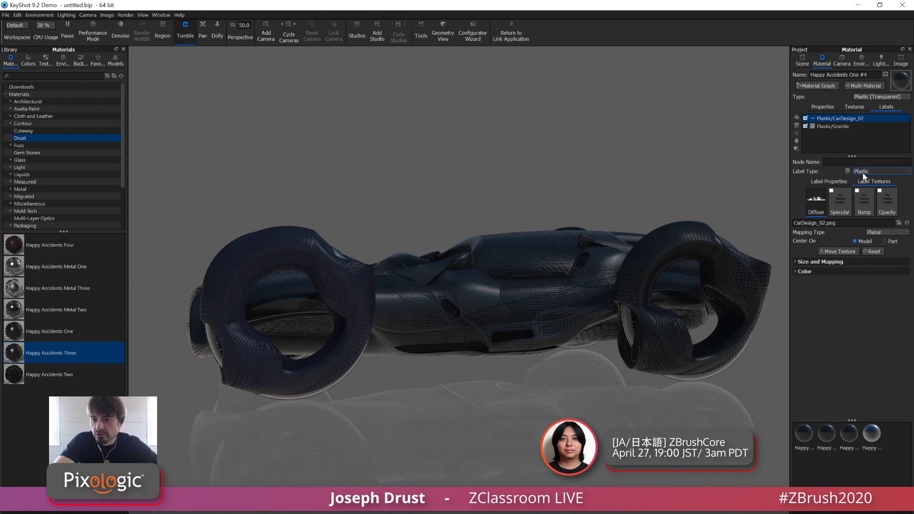
Set the CarDesign_02 label's mapping type to Camera and reposition the texture across the side of the car body
{"action": "left_click", "coordinate": [884, 233]}
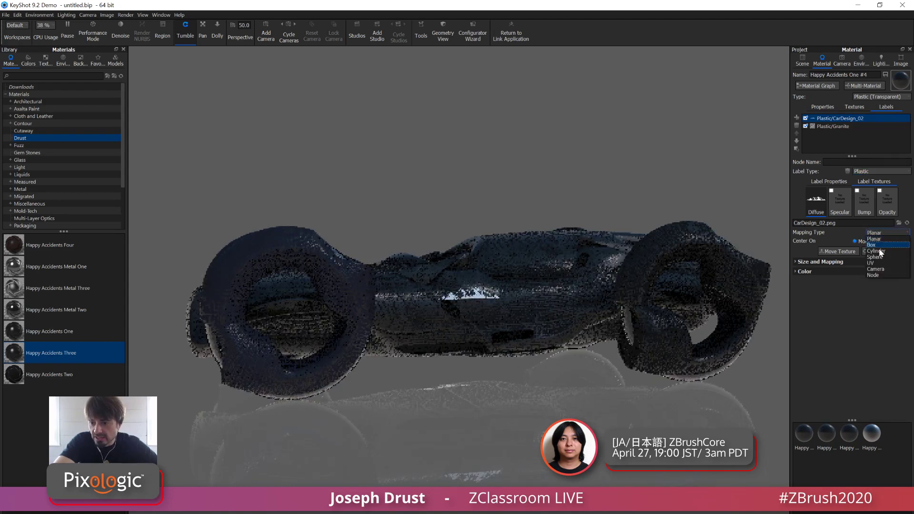
{"action": "left_click", "coordinate": [875, 269]}
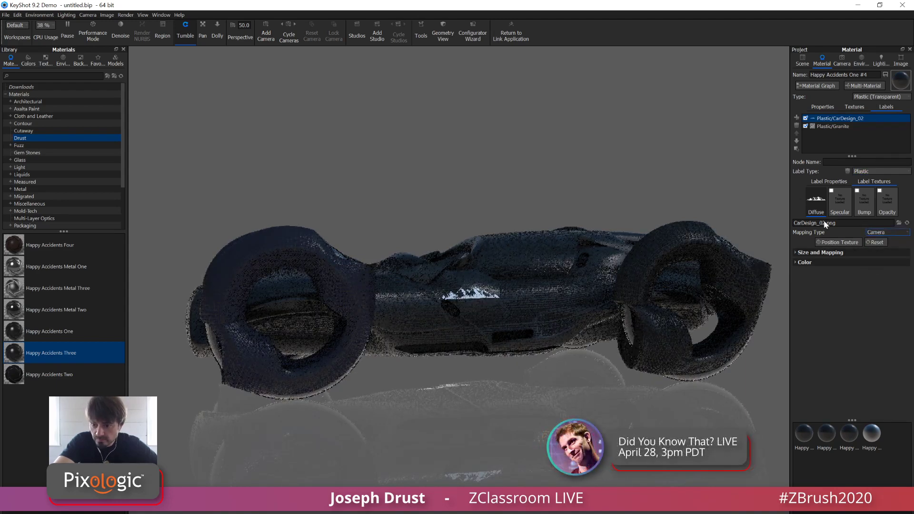
{"action": "left_click", "coordinate": [837, 242]}
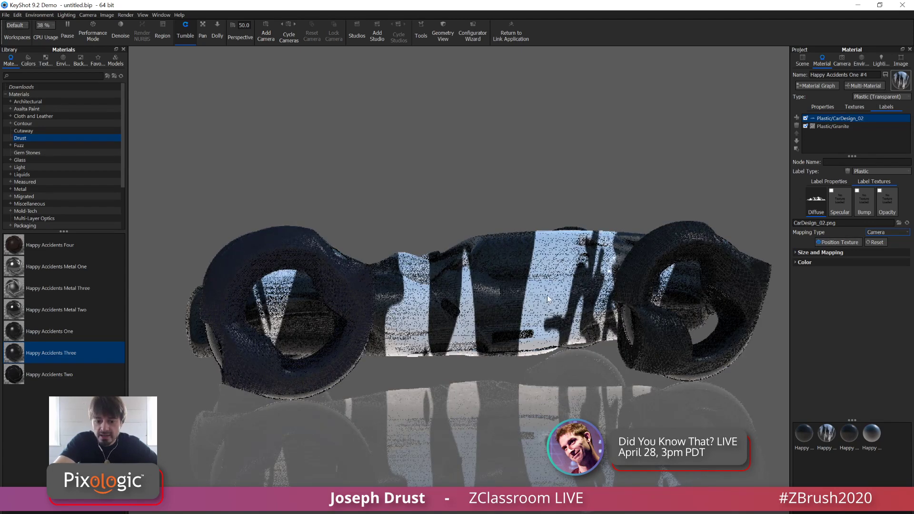
{"action": "left_click_drag", "start_coordinate": [546, 295], "coordinate": [524, 315]}
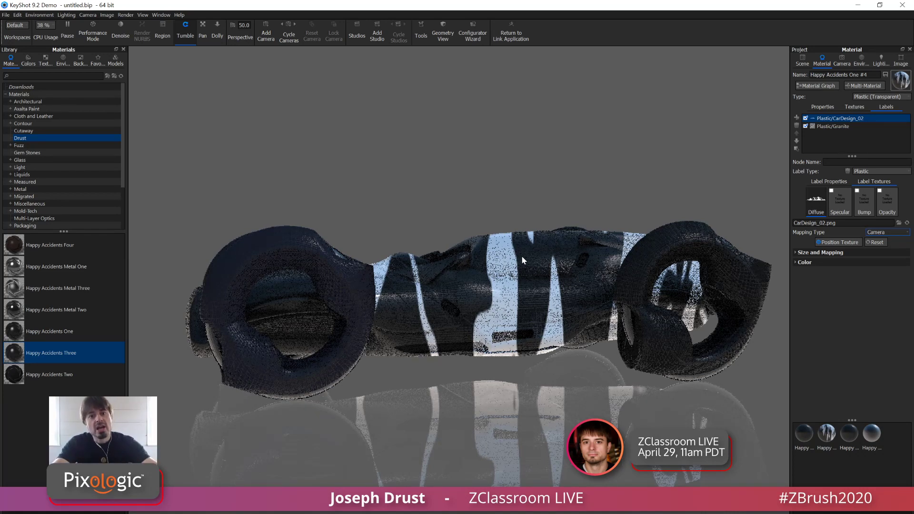
Set the CarDesign_02 label's UV angle to -68.76 and turn on Blend with Color
{"action": "left_click", "coordinate": [795, 253]}
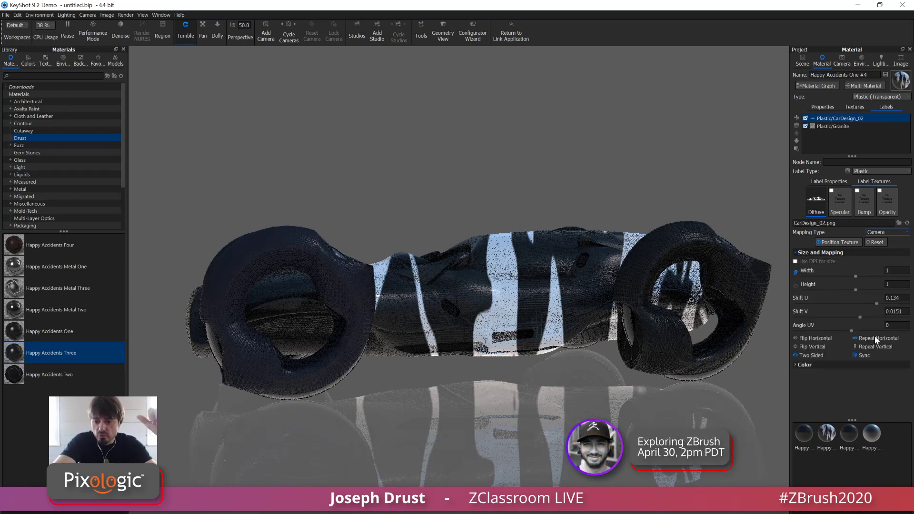
{"action": "left_click_drag", "start_coordinate": [851, 330], "coordinate": [830, 335]}
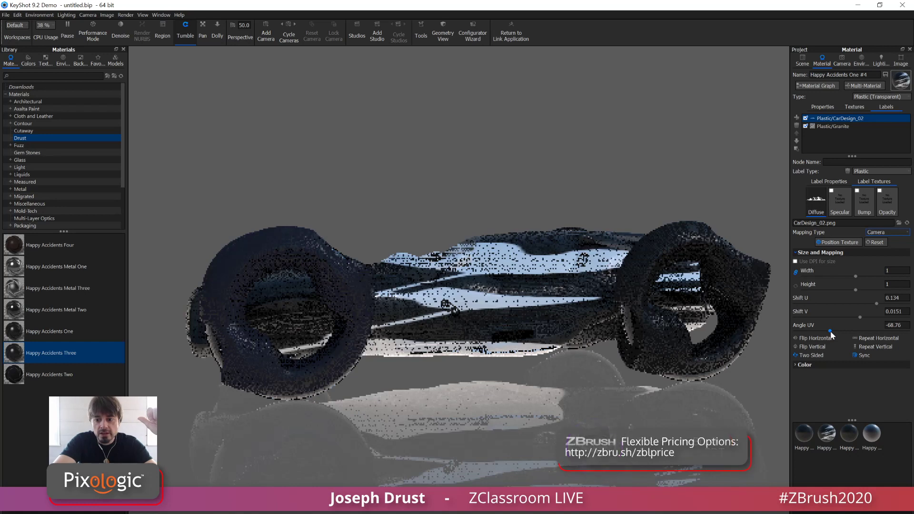
{"action": "left_click", "coordinate": [793, 364]}
{"action": "left_click", "coordinate": [795, 401]}
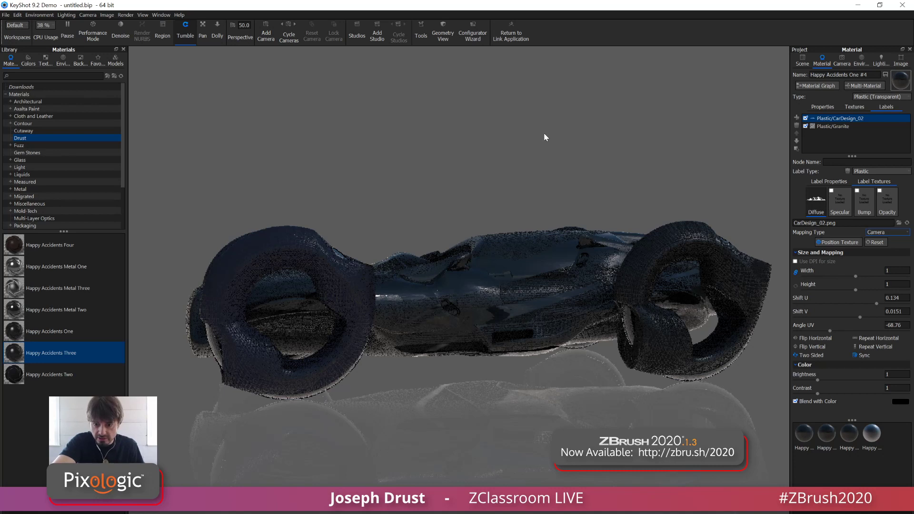
Apply the startup environment from the Studio environments to light the car
{"action": "right_click", "coordinate": [553, 185]}
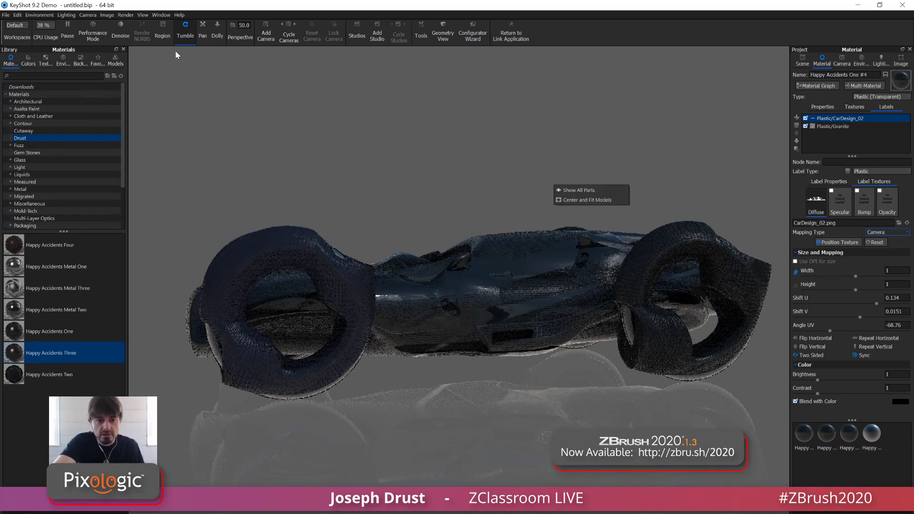
{"action": "left_click", "coordinate": [63, 66]}
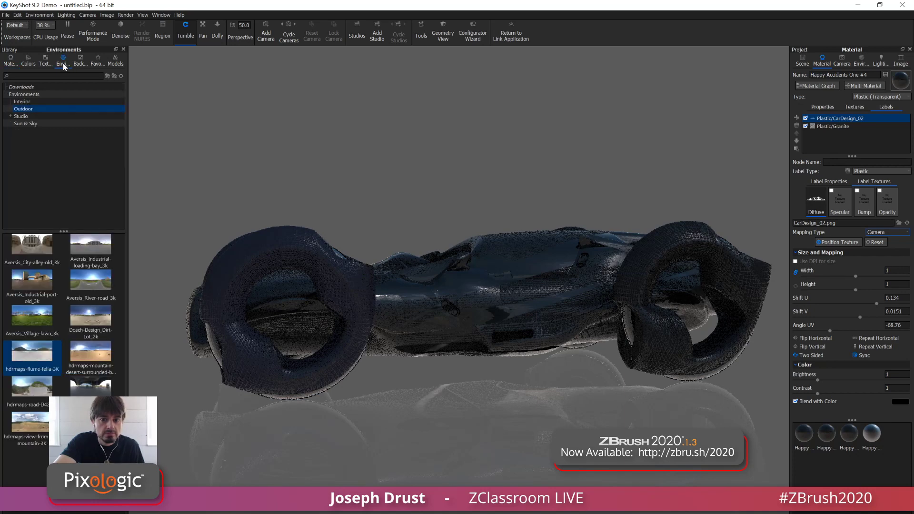
{"action": "left_click", "coordinate": [21, 116]}
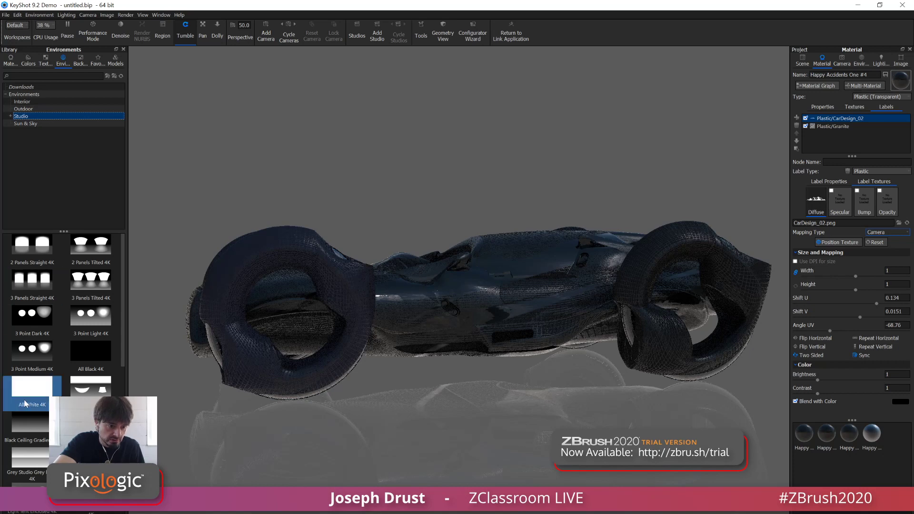
{"action": "scroll", "coordinate": [27, 395], "scroll_direction": "down", "scroll_amount": 5}
{"action": "left_click_drag", "start_coordinate": [28, 387], "coordinate": [455, 233]}
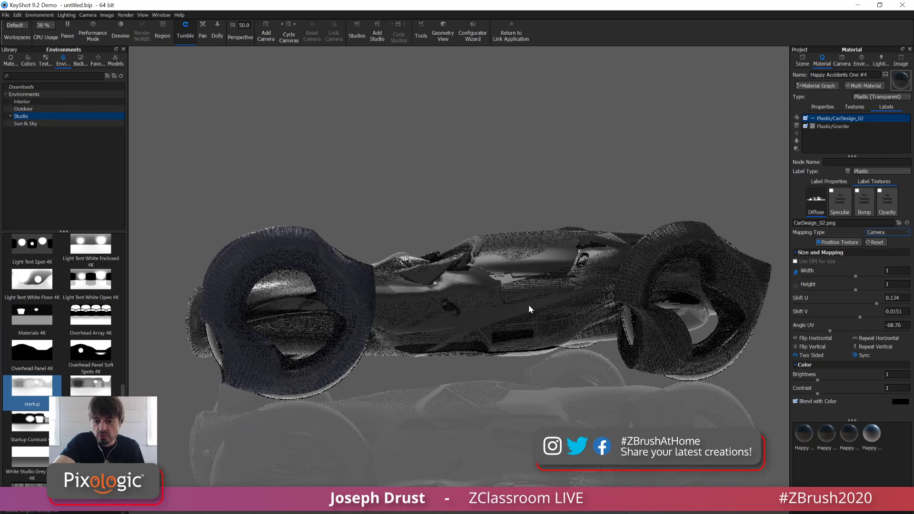
Open the recent ConceptCar_01.bip scene and skip the search for its missing resources
{"action": "left_click", "coordinate": [6, 15]}
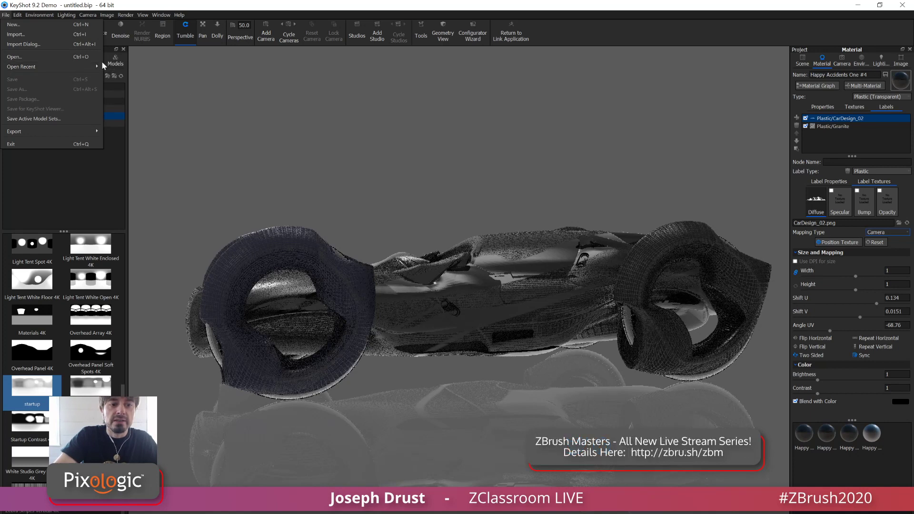
{"action": "mouse_move", "coordinate": [92, 64]}
{"action": "left_click", "coordinate": [134, 69]}
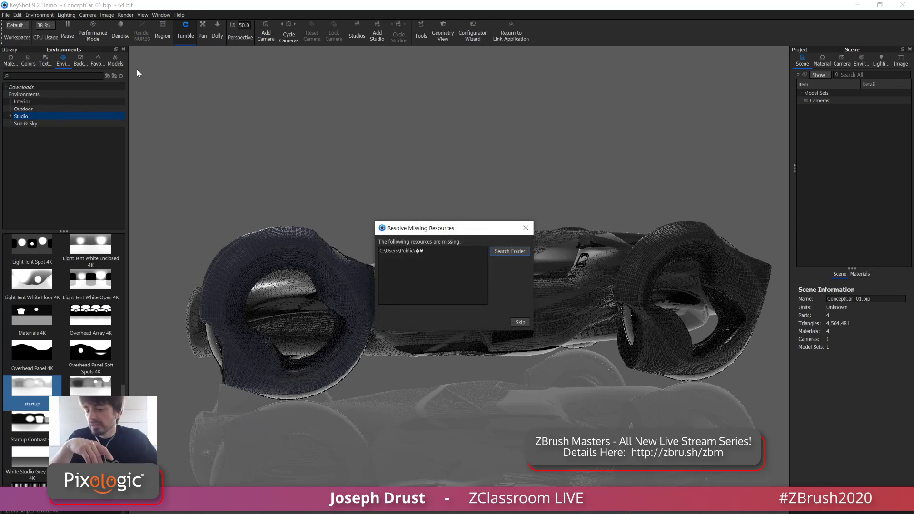
{"action": "left_click", "coordinate": [525, 324]}
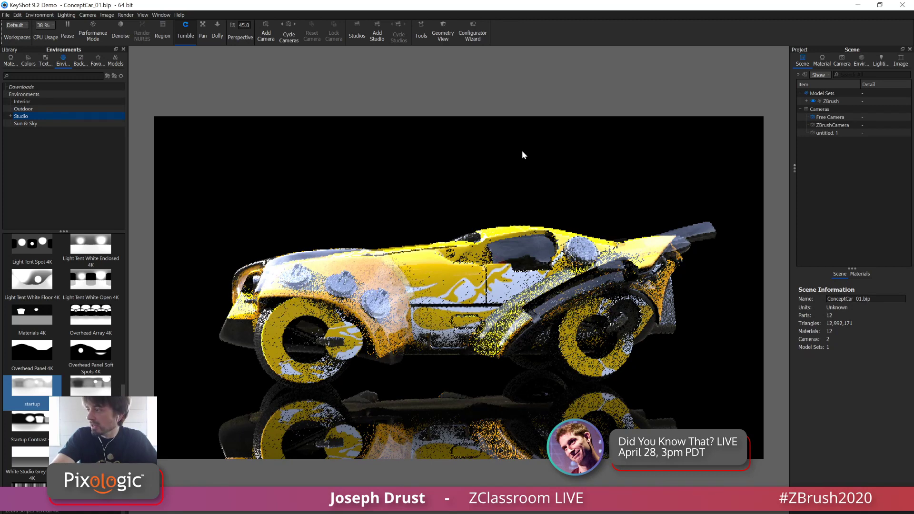
Expand the ZBrush model set to review the concept car's parts and materials, and close KeyShot
{"action": "left_click", "coordinate": [806, 101]}
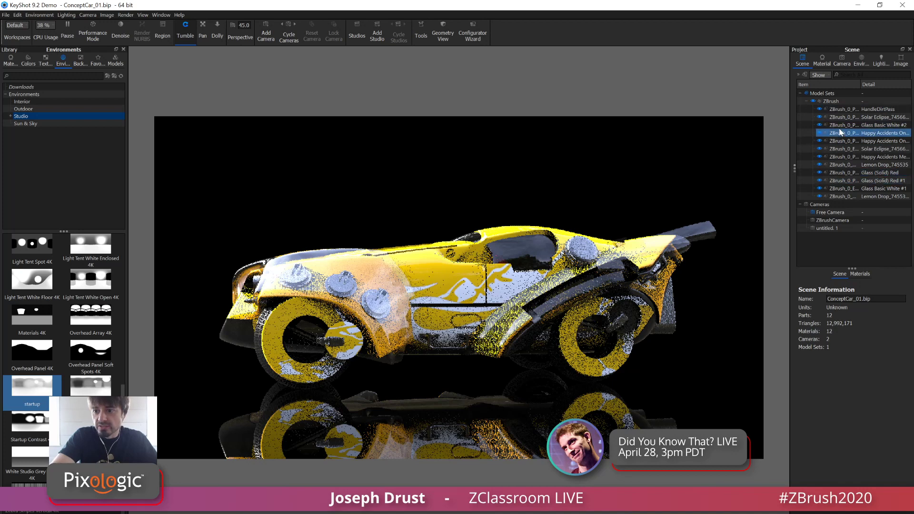
{"action": "left_click", "coordinate": [831, 180]}
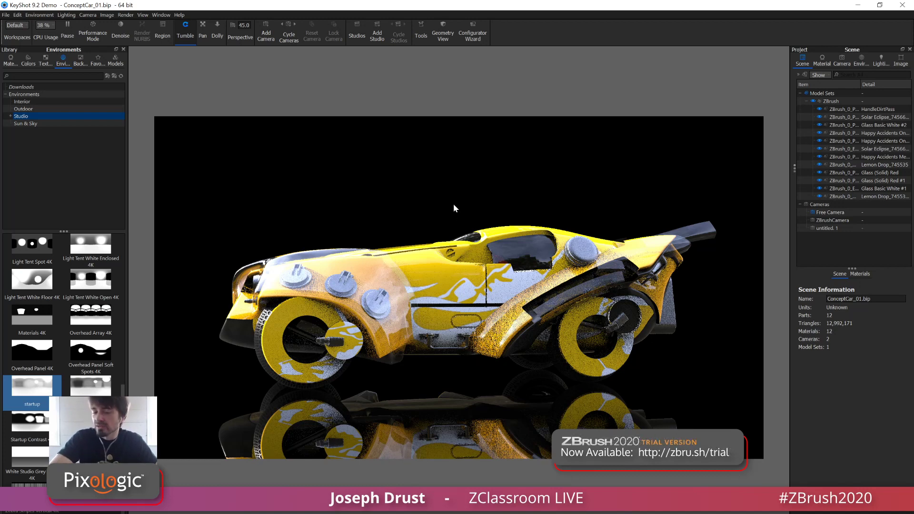
{"action": "left_click", "coordinate": [901, 5]}
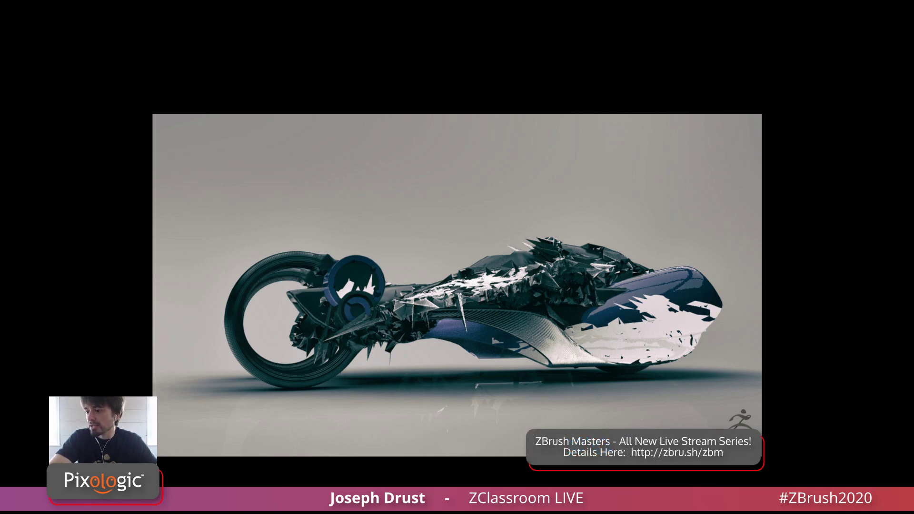
Switch to ZBrush and load the SpikeCar.ZTL tool from the ConceptCar project folder
{"action": "key", "text": "alt+Tab"}
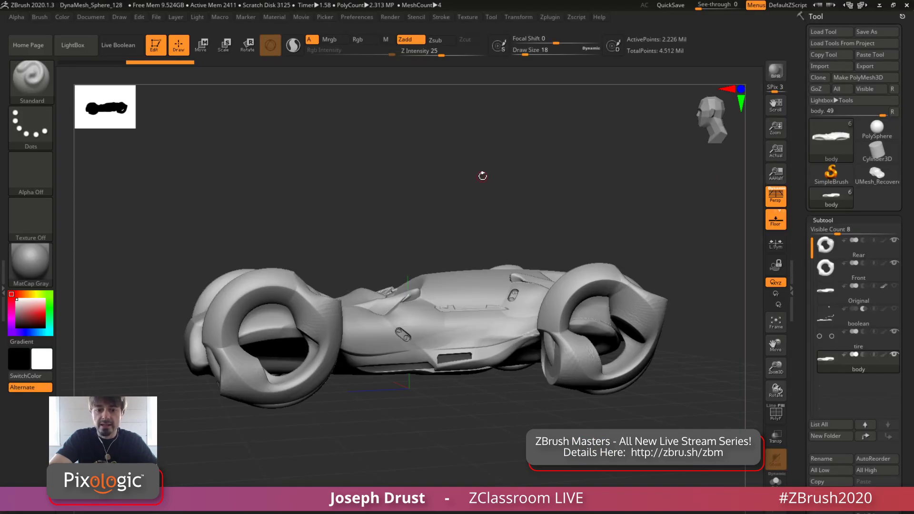
{"action": "left_click_drag", "start_coordinate": [508, 185], "coordinate": [552, 86]}
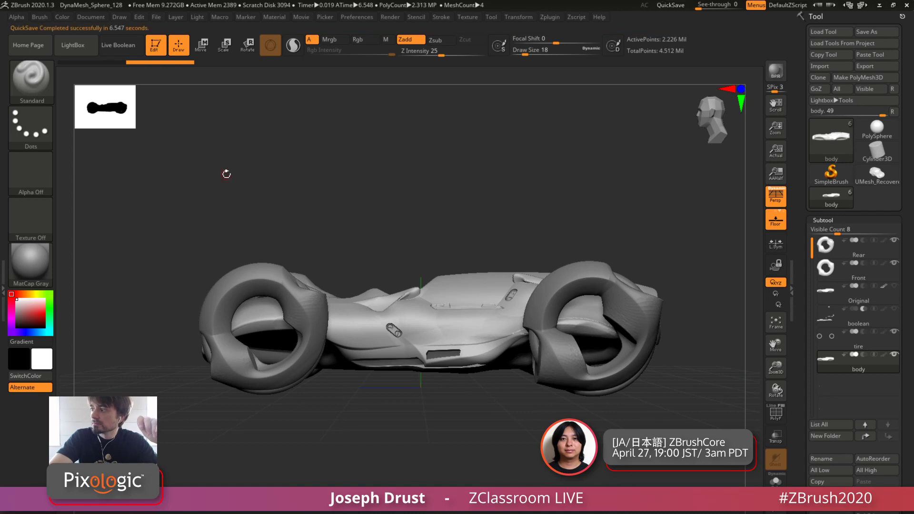
{"action": "left_click", "coordinate": [79, 47]}
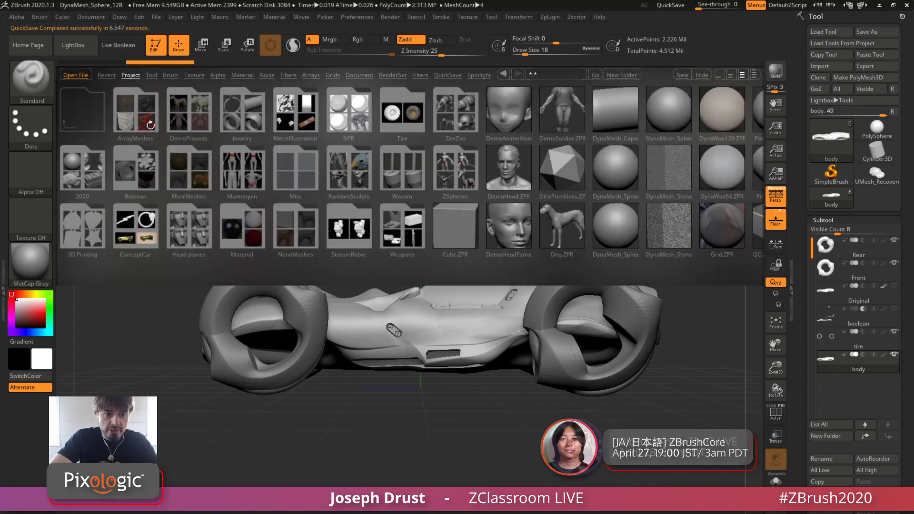
{"action": "left_click", "coordinate": [138, 227]}
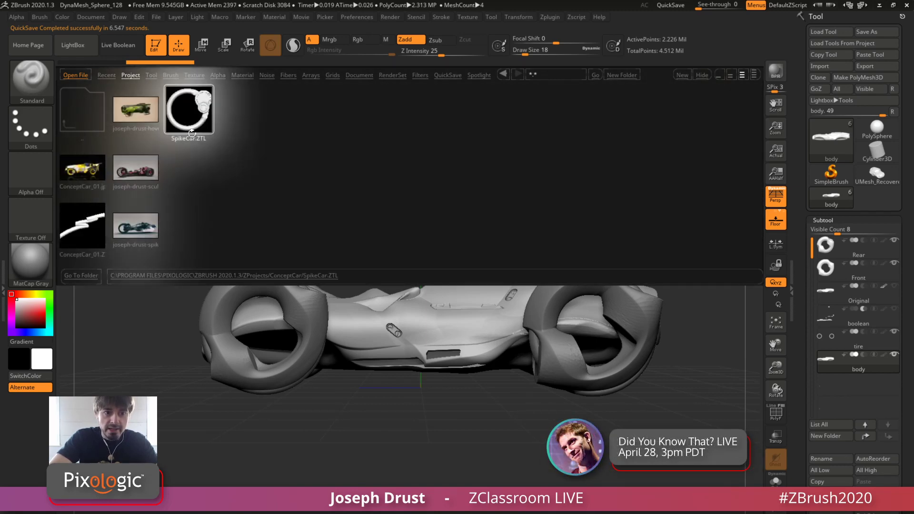
{"action": "double_click", "coordinate": [194, 122]}
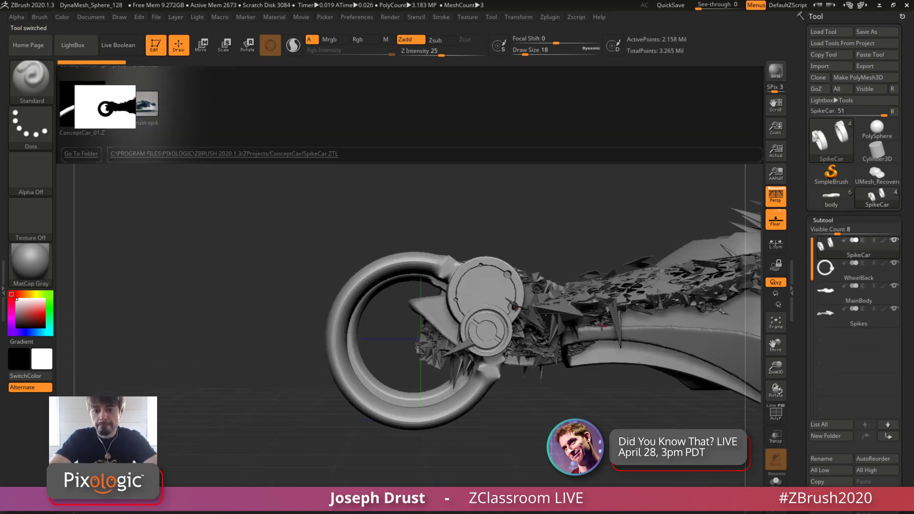
Turn off the floor grid and bring the whole spiked vehicle into view from the side
{"action": "left_click_drag", "start_coordinate": [555, 471], "coordinate": [286, 419], "text": "alt"}
{"action": "left_click_drag", "start_coordinate": [557, 424], "coordinate": [573, 376]}
{"action": "left_click", "coordinate": [777, 222]}
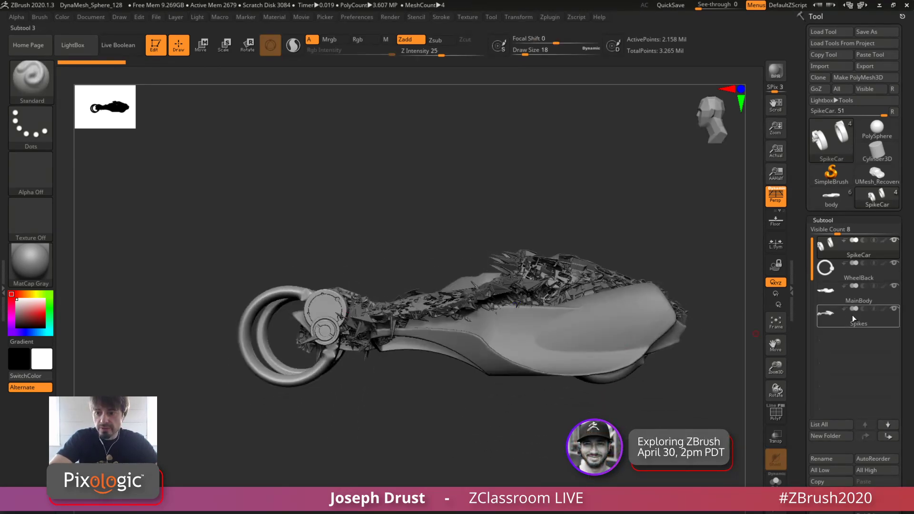
Isolate the MainBody subtool with Solo and examine its shape from the side
{"action": "left_click", "coordinate": [555, 362], "text": "alt"}
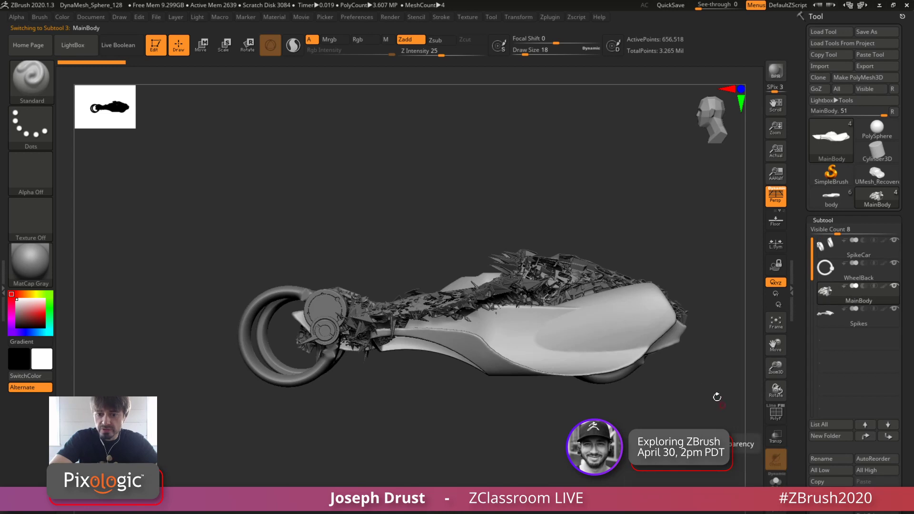
{"action": "left_click", "coordinate": [777, 482]}
{"action": "mouse_move", "coordinate": [708, 417]}
{"action": "left_mouse_down"}
{"action": "mouse_move", "coordinate": [686, 483]}
{"action": "mouse_move", "coordinate": [691, 413]}
{"action": "left_mouse_up"}
{"action": "mouse_move", "coordinate": [651, 460]}
{"action": "left_mouse_down", "text": "alt"}
{"action": "mouse_move", "coordinate": [629, 430]}
{"action": "mouse_move", "coordinate": [627, 387]}
{"action": "mouse_move", "coordinate": [629, 431]}
{"action": "left_mouse_up", "text": "alt"}
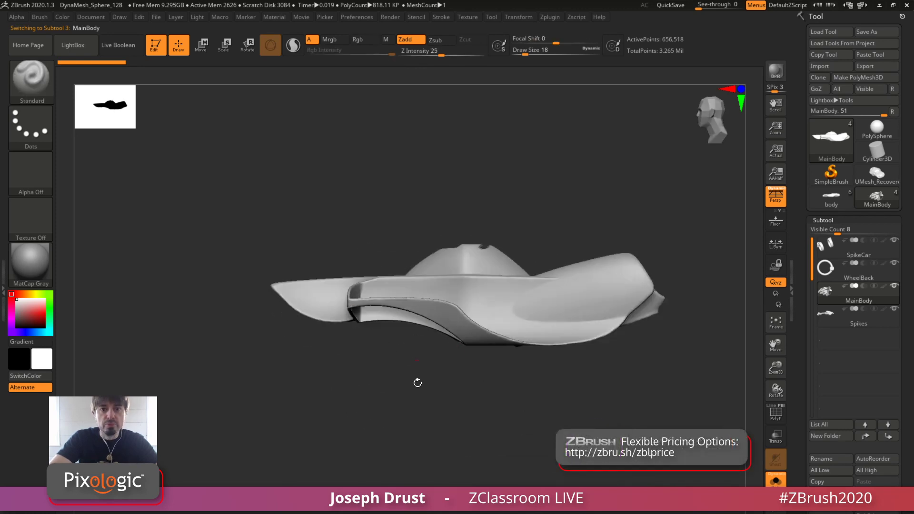
{"action": "left_click_drag", "start_coordinate": [444, 402], "coordinate": [450, 410]}
{"action": "mouse_move", "coordinate": [447, 407]}
{"action": "left_mouse_down"}
{"action": "mouse_move", "coordinate": [444, 432]}
{"action": "mouse_move", "coordinate": [449, 412]}
{"action": "left_mouse_up"}
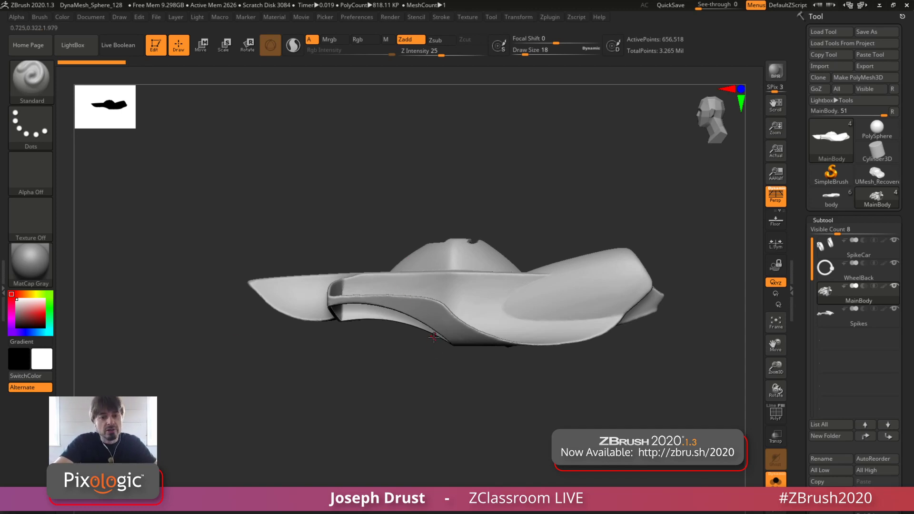
{"action": "left_click_drag", "start_coordinate": [586, 189], "coordinate": [529, 190]}
Examine the WheelBack subtool and the SpikeCar wheel subtool one after the other in Solo mode
{"action": "left_click", "coordinate": [857, 273]}
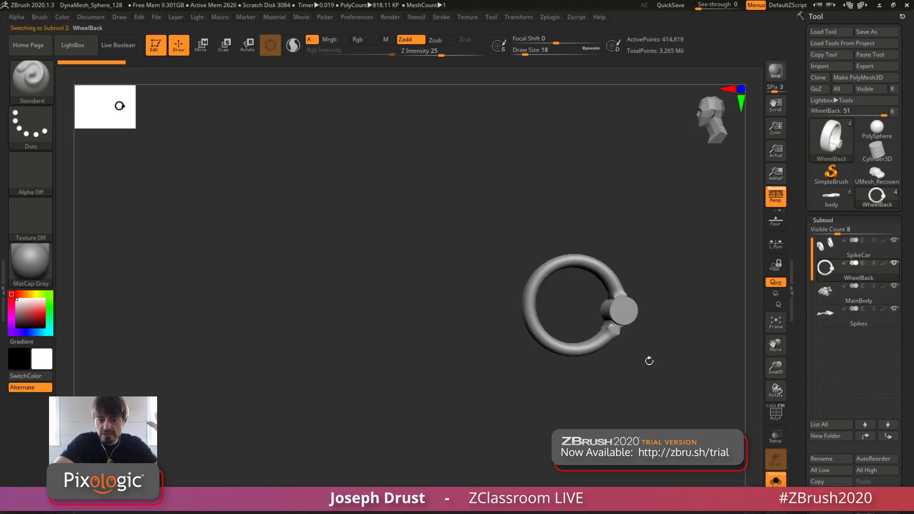
{"action": "left_click_drag", "start_coordinate": [646, 361], "coordinate": [494, 395]}
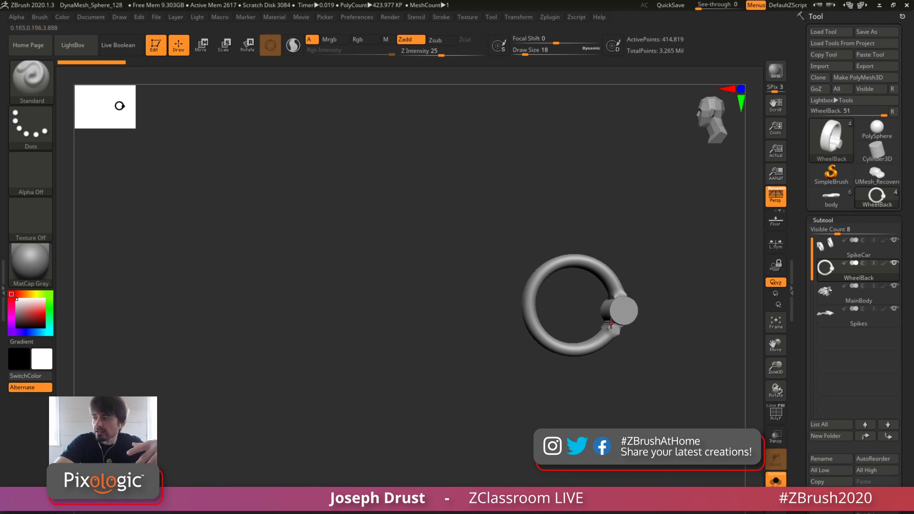
{"action": "mouse_move", "coordinate": [885, 258]}
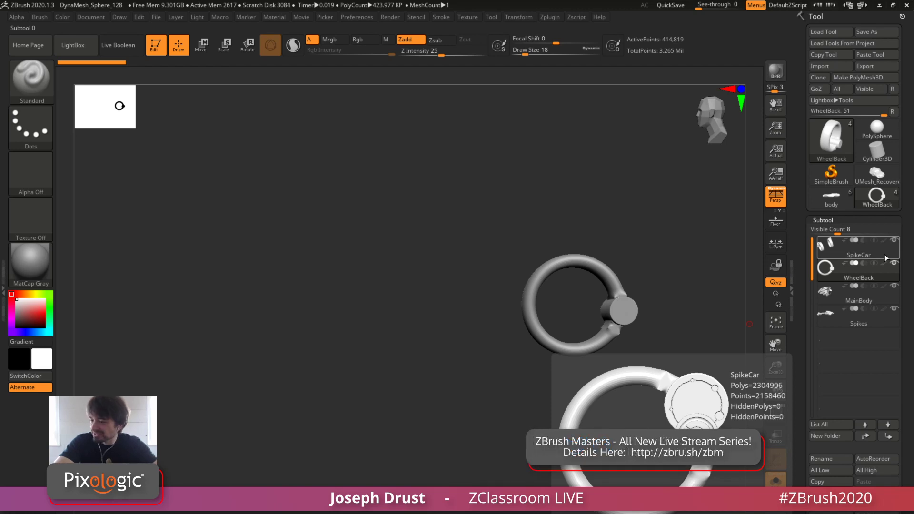
{"action": "left_click", "coordinate": [885, 254]}
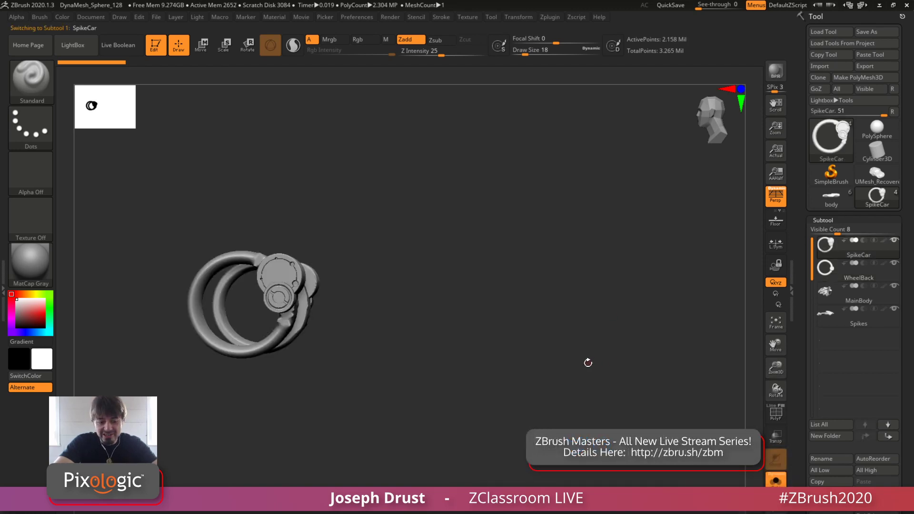
{"action": "mouse_move", "coordinate": [587, 363]}
{"action": "left_mouse_down"}
{"action": "mouse_move", "coordinate": [602, 370]}
{"action": "mouse_move", "coordinate": [582, 356]}
{"action": "left_mouse_up"}
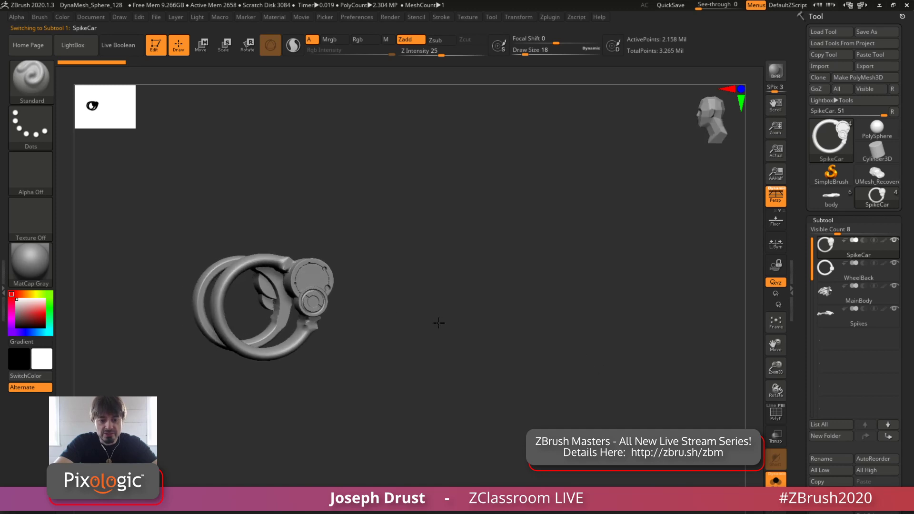
{"action": "left_click_drag", "start_coordinate": [439, 323], "coordinate": [494, 366]}
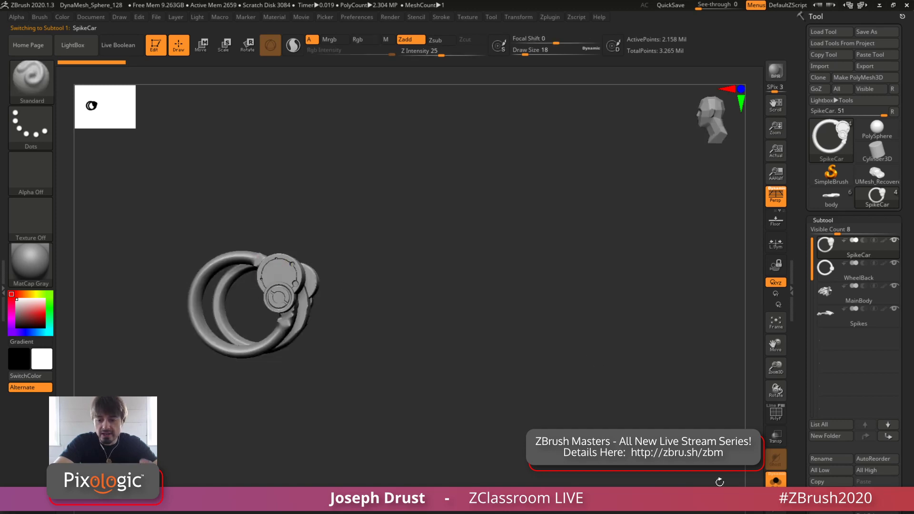
Show all subtools again without perspective, and return to ZBrush after comparing the vehicle with its finished render
{"action": "left_click", "coordinate": [776, 480]}
{"action": "left_click", "coordinate": [776, 195]}
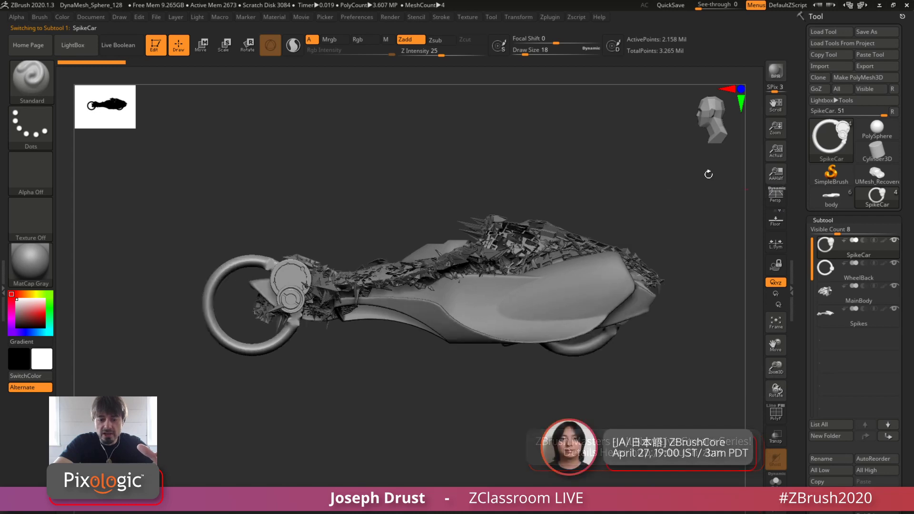
{"action": "left_click_drag", "start_coordinate": [598, 142], "coordinate": [600, 157]}
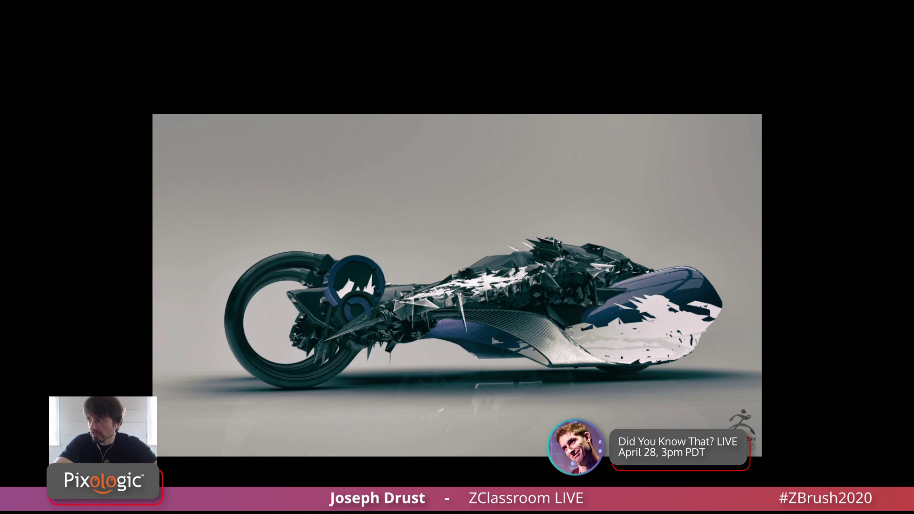
{"action": "key", "text": "alt+Tab"}
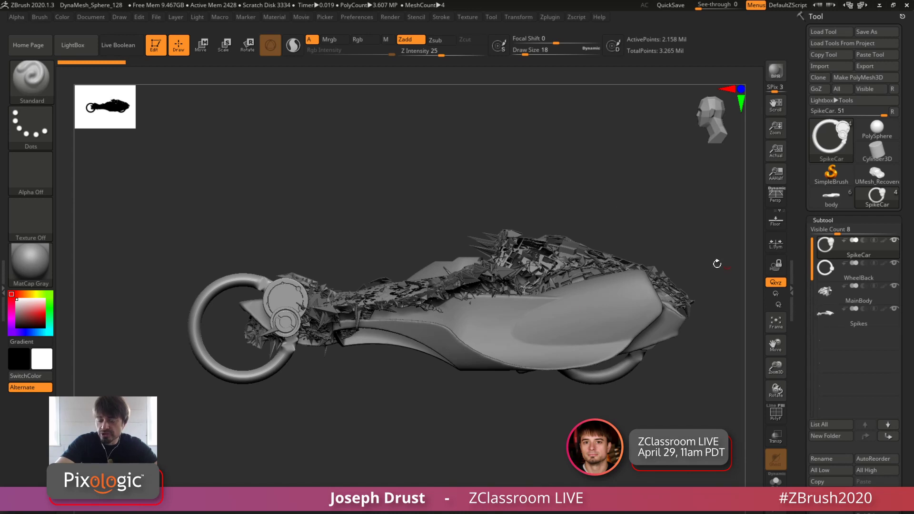
Select the MainBody subtool, isolate it with Solo and inspect the body from the side and above
{"action": "left_click", "coordinate": [863, 296]}
{"action": "left_click", "coordinate": [775, 480]}
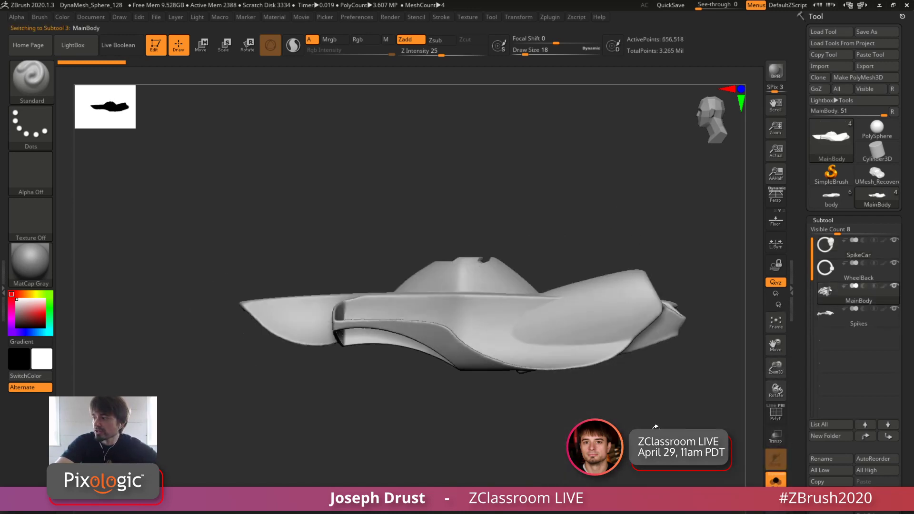
{"action": "left_click_drag", "start_coordinate": [655, 427], "coordinate": [650, 406], "text": "alt"}
{"action": "left_click_drag", "start_coordinate": [610, 355], "coordinate": [543, 405], "text": "alt"}
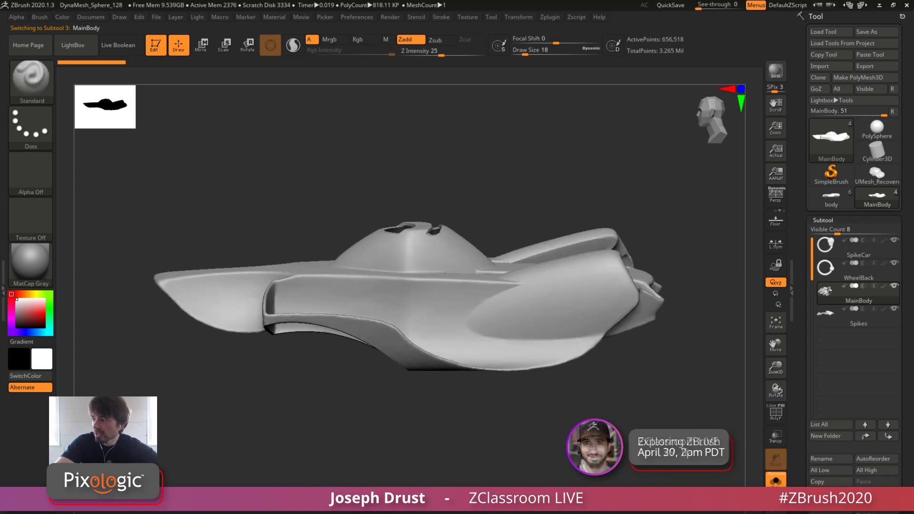
{"action": "left_click_drag", "start_coordinate": [687, 426], "coordinate": [683, 383]}
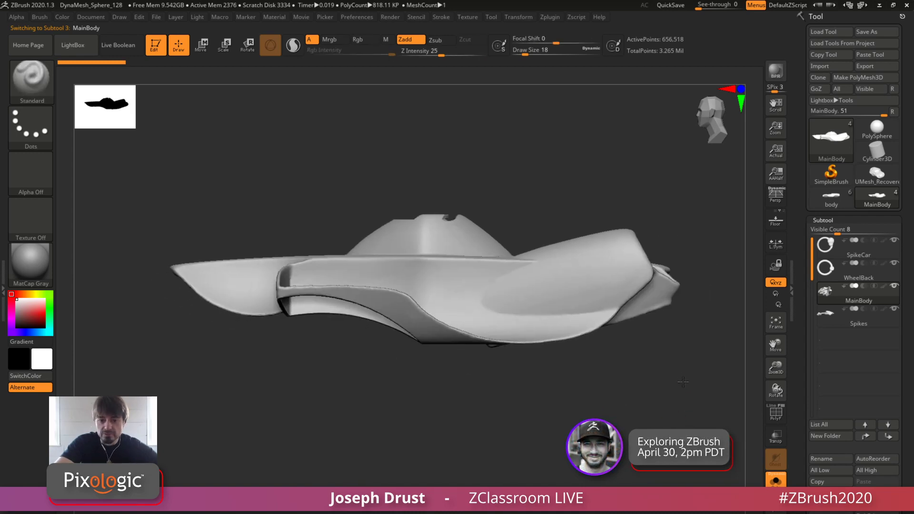
{"action": "left_click_drag", "start_coordinate": [714, 340], "coordinate": [692, 310]}
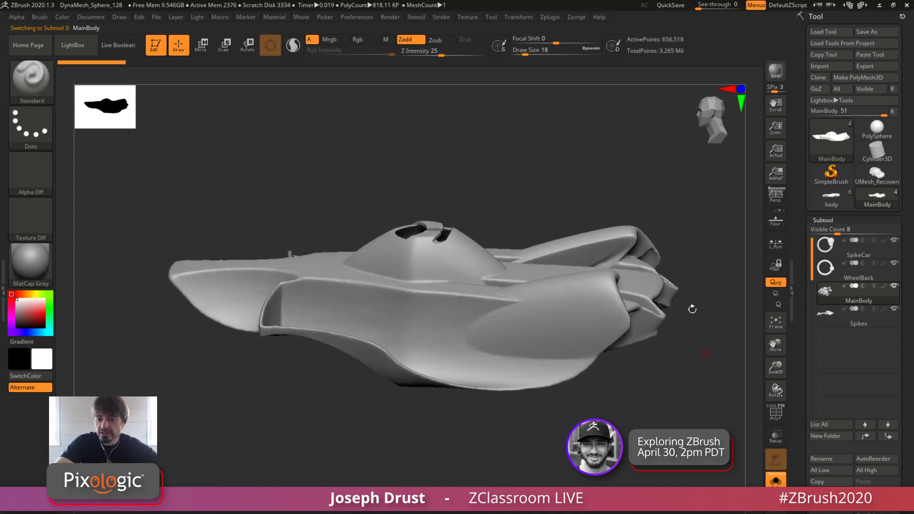
Turn on PolyFrame to examine the main body's polygroups and dense mesh
{"action": "left_click", "coordinate": [777, 420]}
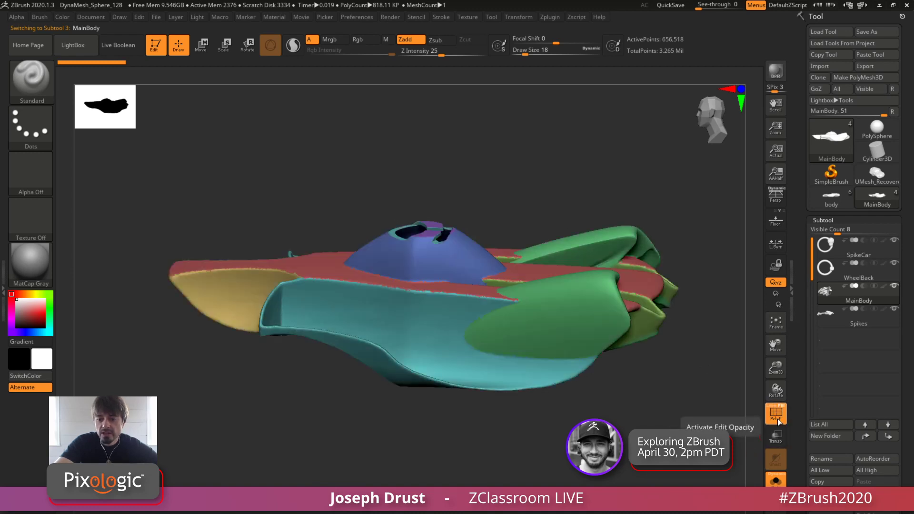
{"action": "left_click_drag", "start_coordinate": [642, 393], "coordinate": [640, 404]}
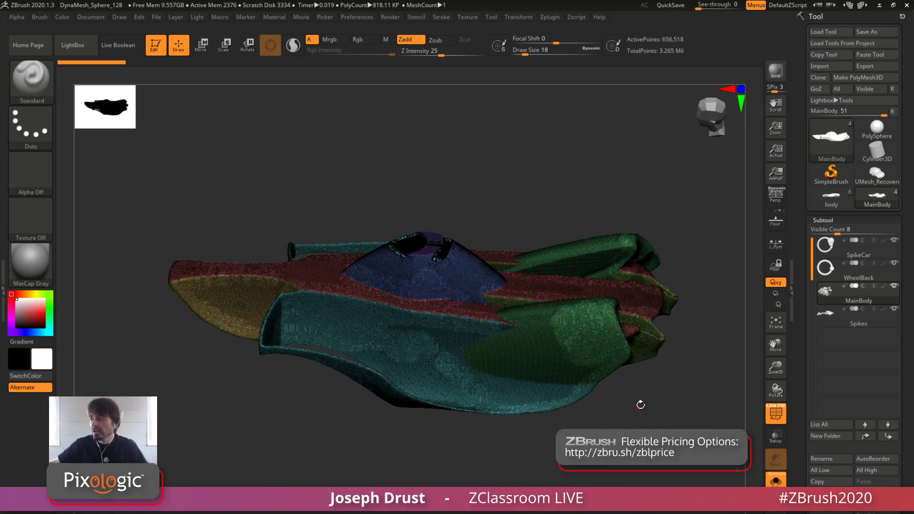
{"action": "left_click_drag", "start_coordinate": [542, 206], "coordinate": [494, 261], "text": "shift"}
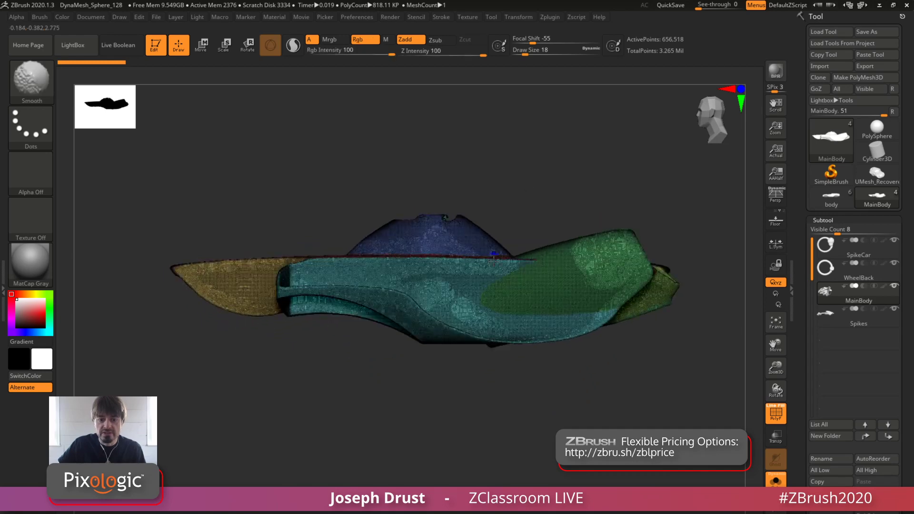
{"action": "left_click_drag", "start_coordinate": [567, 357], "coordinate": [571, 382], "text": "alt"}
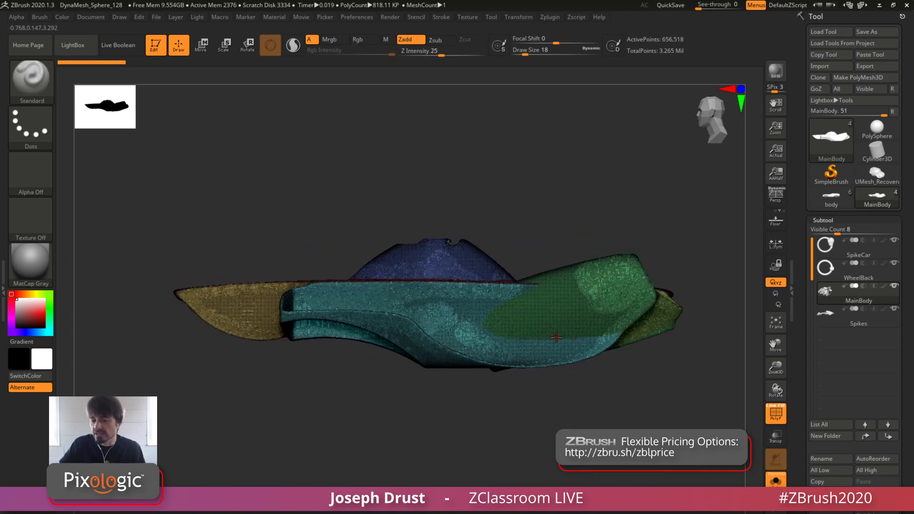
Retopologize the main body with ZRemesher at a target polygon count of 5 with Adapt on
{"action": "scroll", "coordinate": [798, 275], "scroll_direction": "down", "scroll_amount": 2}
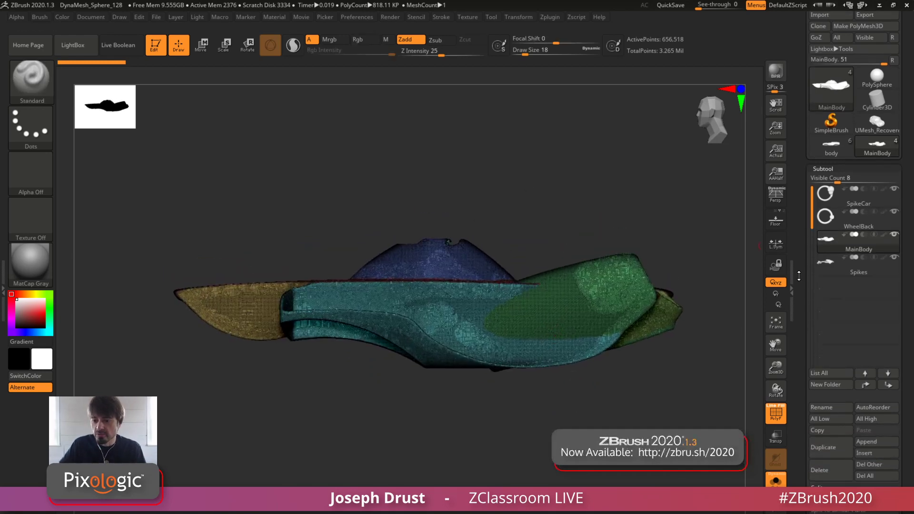
{"action": "scroll", "coordinate": [798, 276], "scroll_direction": "down", "scroll_amount": 10}
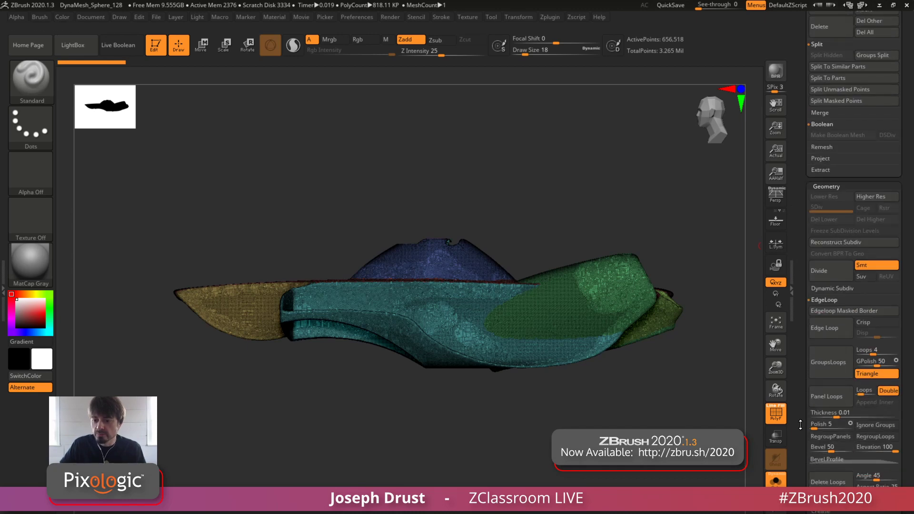
{"action": "scroll", "coordinate": [804, 405], "scroll_direction": "down", "scroll_amount": 7}
{"action": "left_click_drag", "start_coordinate": [803, 432], "coordinate": [799, 308]}
{"action": "left_click", "coordinate": [818, 420]}
{"action": "left_click", "coordinate": [831, 338]}
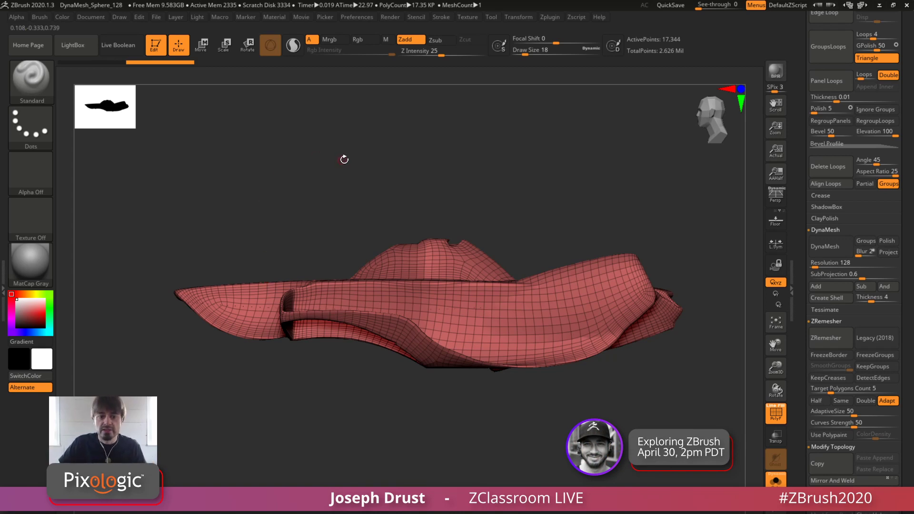
Examine the remeshed main body's edge flow and surface, with and without PolyFrame
{"action": "mouse_move", "coordinate": [370, 161]}
{"action": "left_mouse_down", "text": "alt"}
{"action": "mouse_move", "coordinate": [347, 178]}
{"action": "mouse_move", "coordinate": [371, 172]}
{"action": "mouse_move", "coordinate": [359, 170]}
{"action": "left_mouse_up", "text": "alt"}
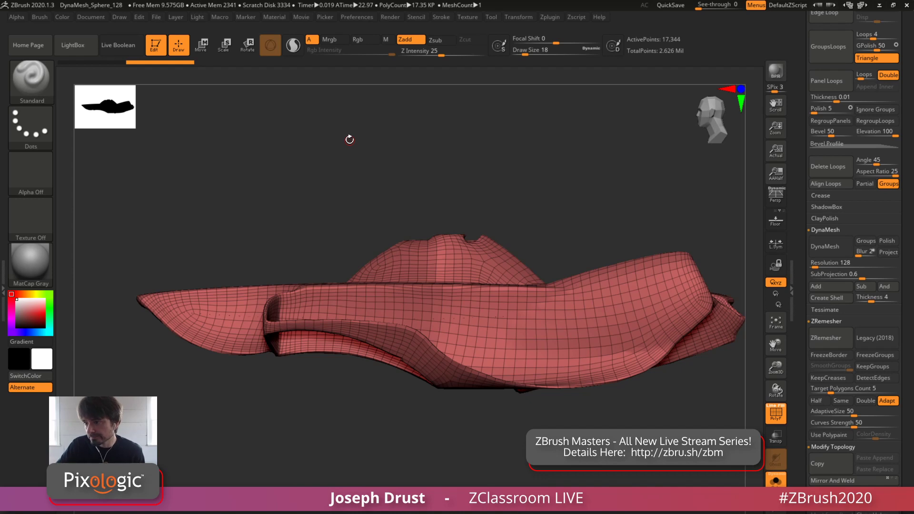
{"action": "mouse_move", "coordinate": [594, 188]}
{"action": "left_mouse_down", "text": "alt"}
{"action": "mouse_move", "coordinate": [568, 192]}
{"action": "mouse_move", "coordinate": [579, 184]}
{"action": "left_mouse_up", "text": "alt"}
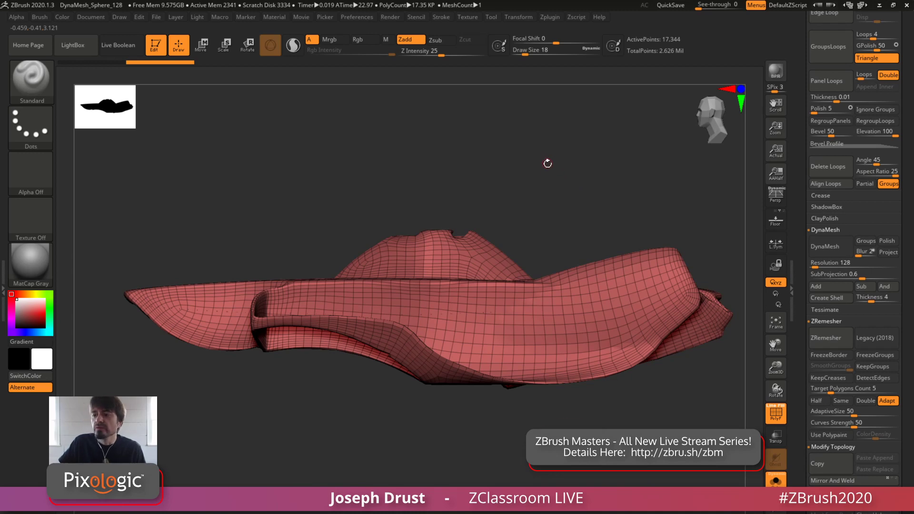
{"action": "left_click_drag", "start_coordinate": [541, 178], "coordinate": [557, 167]}
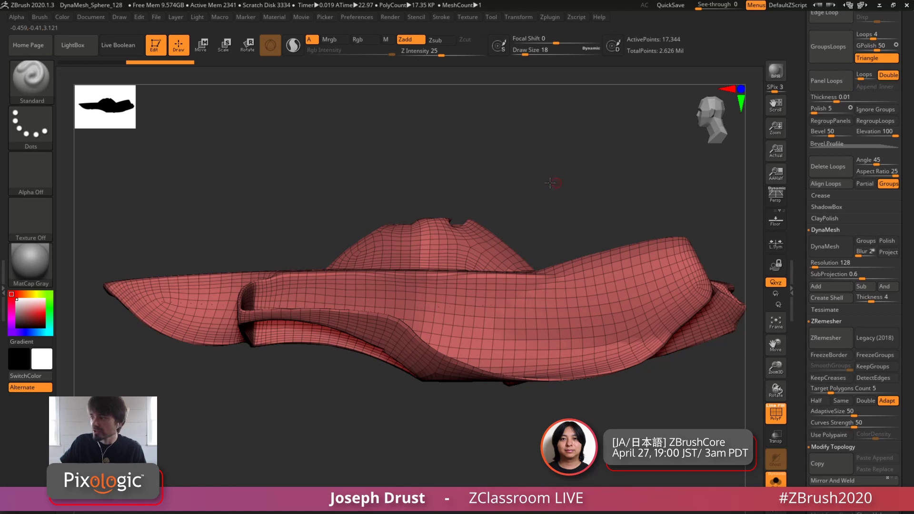
{"action": "left_click_drag", "start_coordinate": [550, 183], "coordinate": [557, 149]}
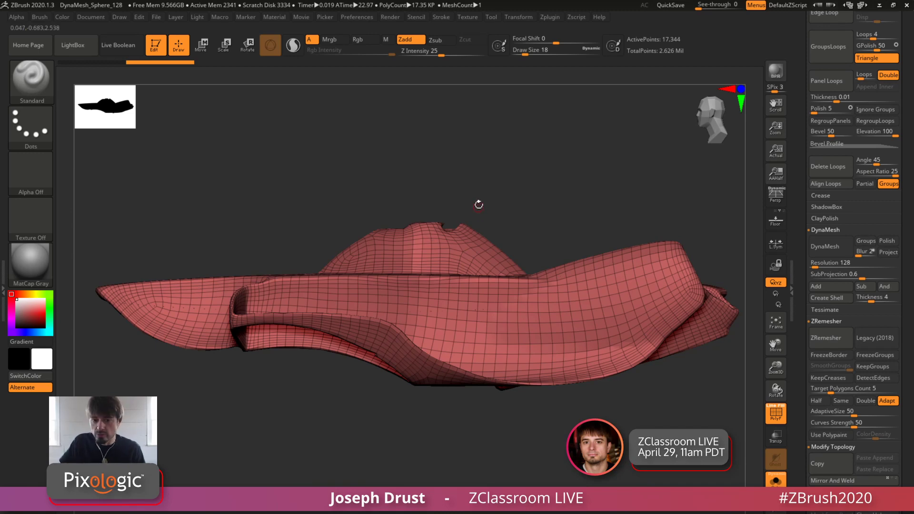
{"action": "left_click_drag", "start_coordinate": [489, 178], "coordinate": [503, 183], "text": "alt"}
{"action": "left_click", "coordinate": [778, 416]}
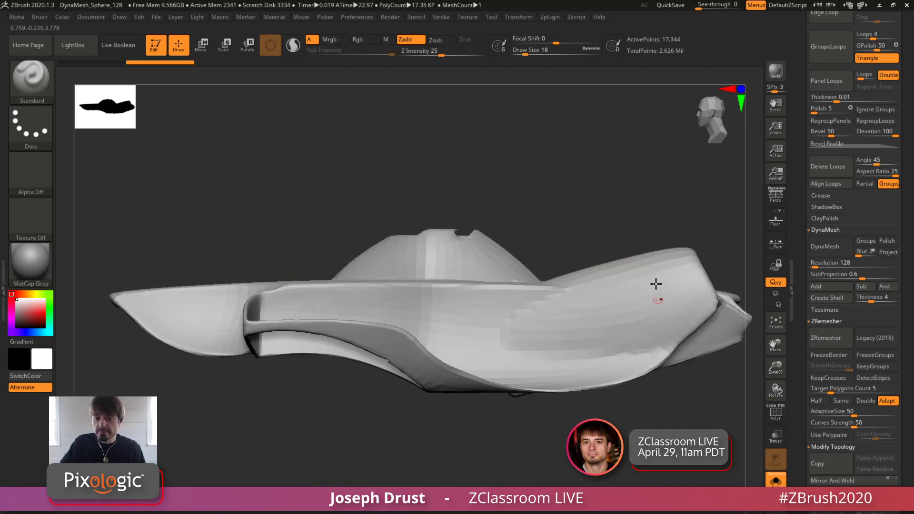
{"action": "left_click_drag", "start_coordinate": [648, 214], "coordinate": [665, 301], "text": "alt"}
{"action": "left_click", "coordinate": [776, 414]}
{"action": "left_click_drag", "start_coordinate": [637, 243], "coordinate": [656, 231], "text": "alt"}
{"action": "left_click_drag", "start_coordinate": [702, 415], "coordinate": [637, 60]}
Undo and redo the ZRemesher result to compare both meshes, and view the remeshed body without PolyFrame
{"action": "key", "text": "ctrl+z"}
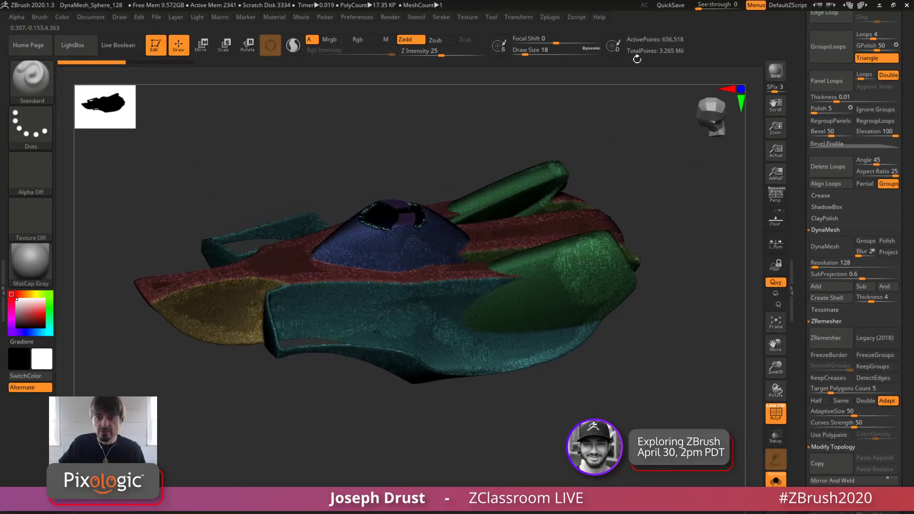
{"action": "key", "text": "ctrl+shift+z"}
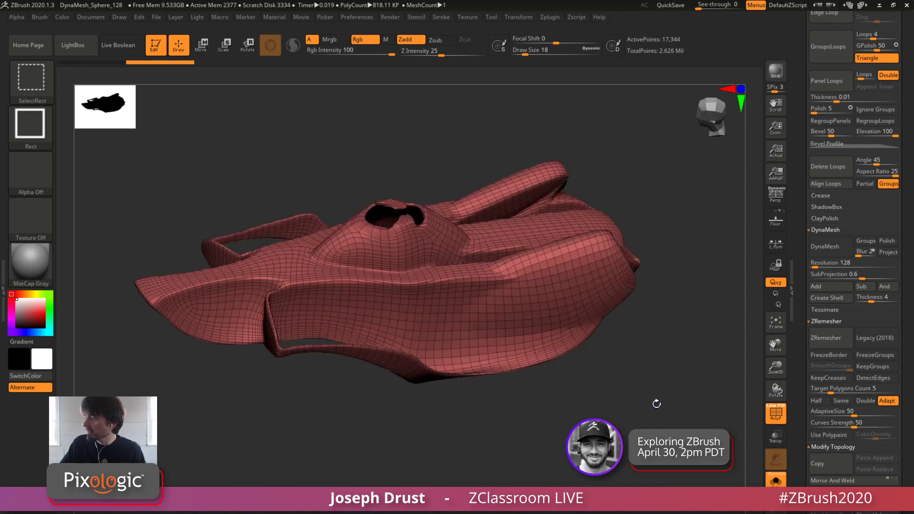
{"action": "left_click_drag", "start_coordinate": [663, 424], "coordinate": [668, 413]}
{"action": "left_click", "coordinate": [774, 414]}
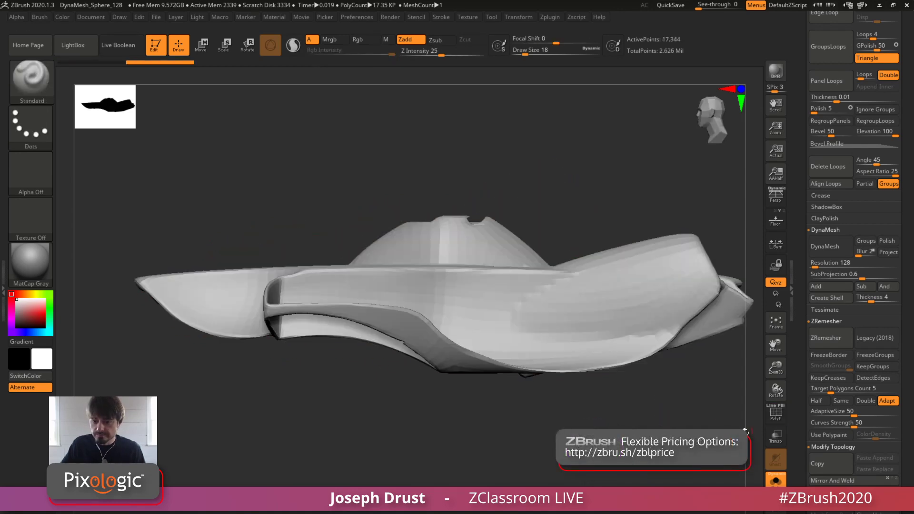
{"action": "left_click_drag", "start_coordinate": [745, 430], "coordinate": [708, 418]}
{"action": "left_click_drag", "start_coordinate": [592, 428], "coordinate": [546, 376]}
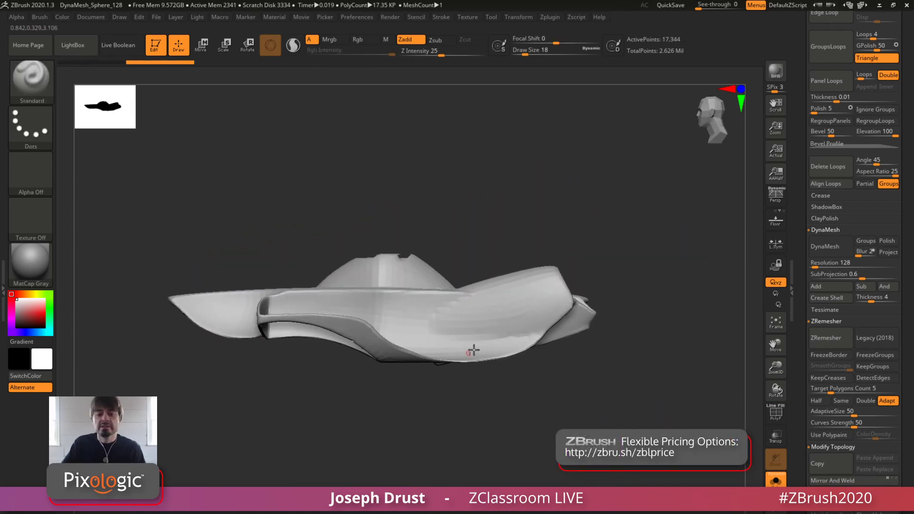
{"action": "scroll", "coordinate": [808, 330], "scroll_direction": "up", "scroll_amount": 15}
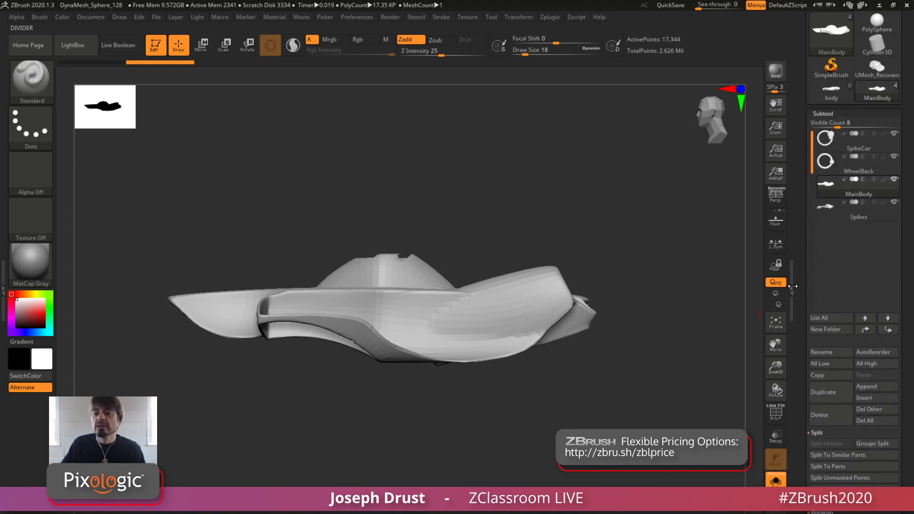
{"action": "scroll", "coordinate": [808, 330], "scroll_direction": "down", "scroll_amount": 15}
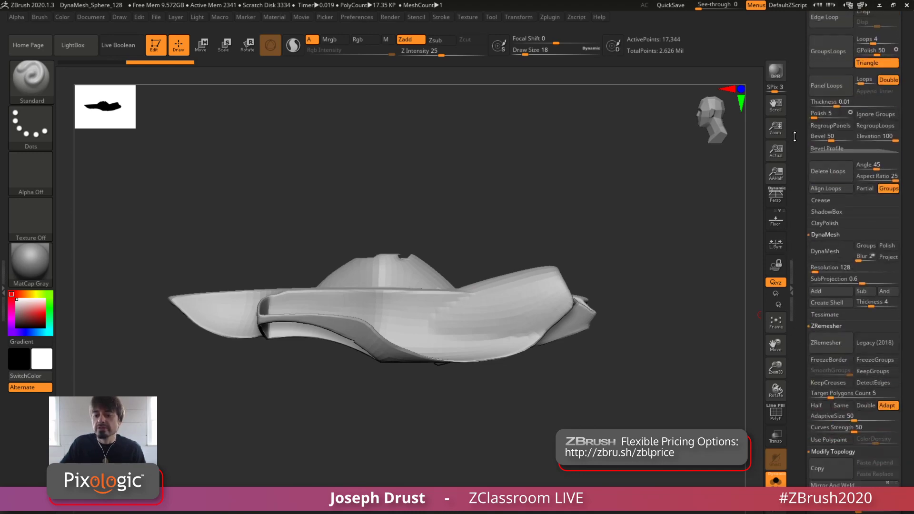
Store a morph target for the main body
{"action": "left_click_drag", "start_coordinate": [808, 413], "coordinate": [805, 232]}
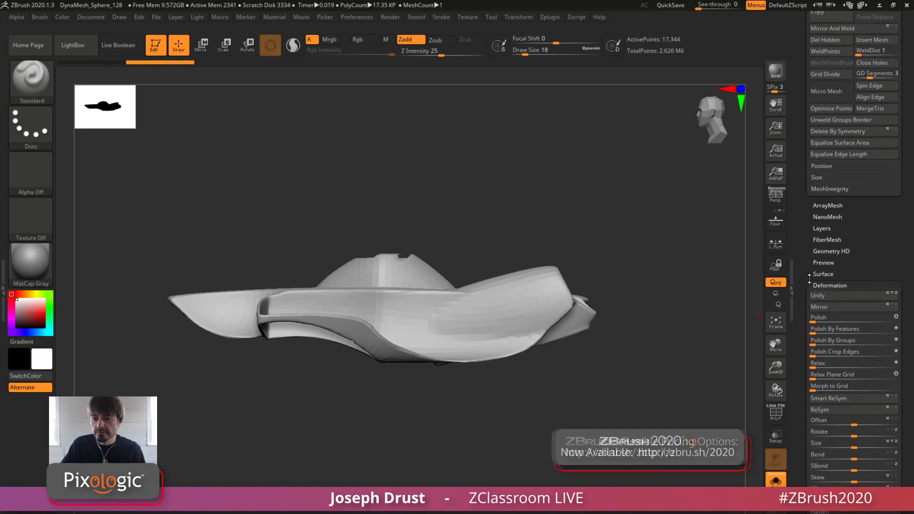
{"action": "left_click", "coordinate": [822, 284]}
{"action": "left_click_drag", "start_coordinate": [801, 279], "coordinate": [801, 246]}
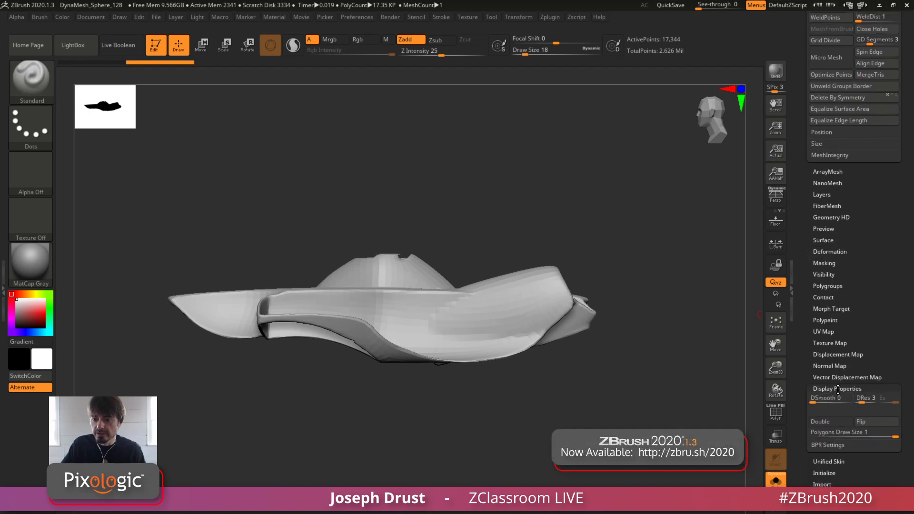
{"action": "left_click", "coordinate": [834, 389]}
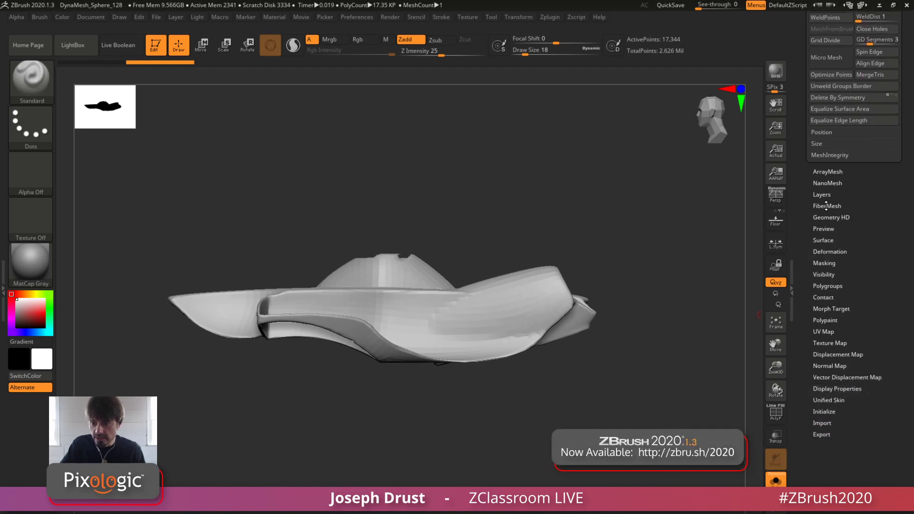
{"action": "left_click_drag", "start_coordinate": [806, 240], "coordinate": [805, 248]}
{"action": "left_click", "coordinate": [815, 317]}
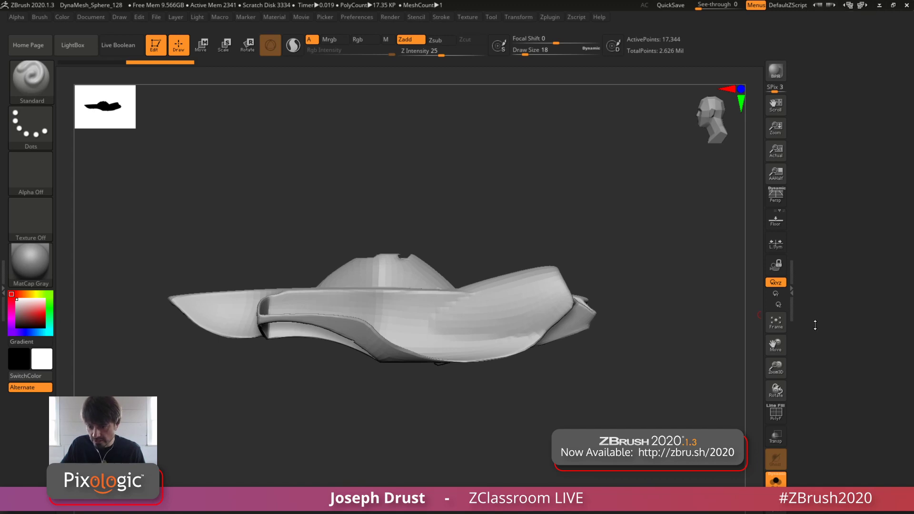
{"action": "left_click", "coordinate": [813, 391]}
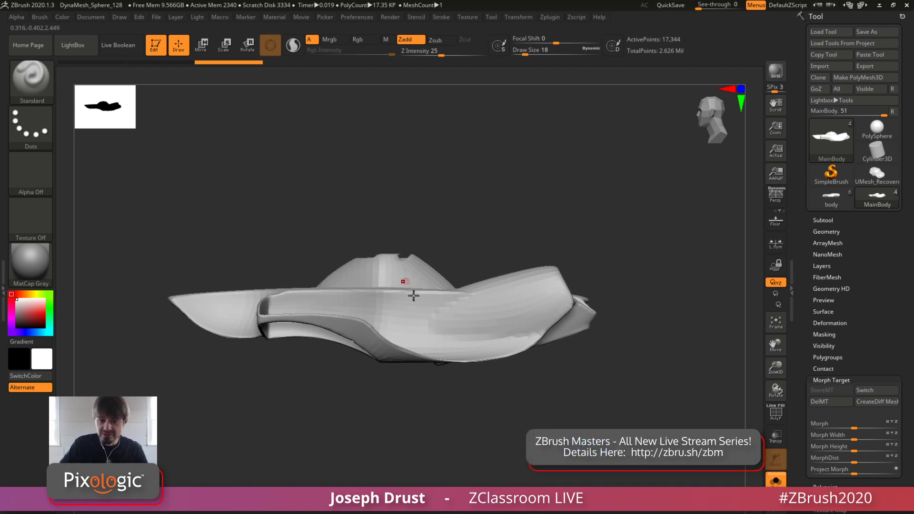
Try hiding thin strips of polygons along the underside of the main body
{"action": "key", "text": "ctrl+shift"}
{"action": "mouse_move", "coordinate": [501, 412]}
{"action": "left_mouse_down"}
{"action": "mouse_move", "coordinate": [367, 351]}
{"action": "mouse_move", "coordinate": [360, 356]}
{"action": "left_mouse_up"}
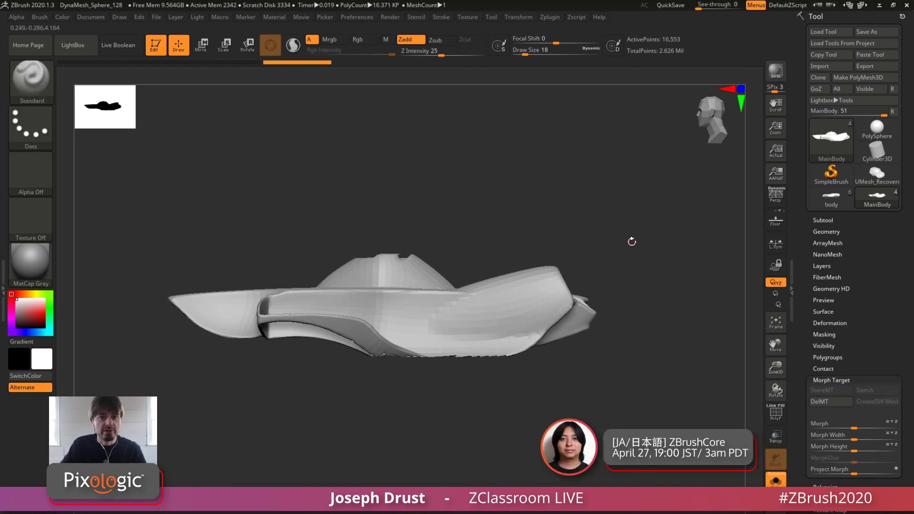
{"action": "left_click_drag", "start_coordinate": [628, 220], "coordinate": [632, 255]}
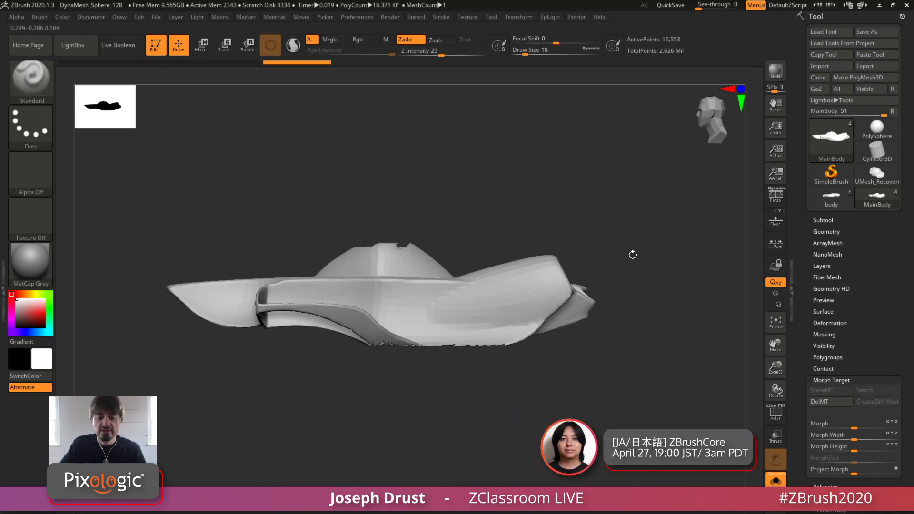
{"action": "left_click_drag", "start_coordinate": [611, 344], "coordinate": [639, 344]}
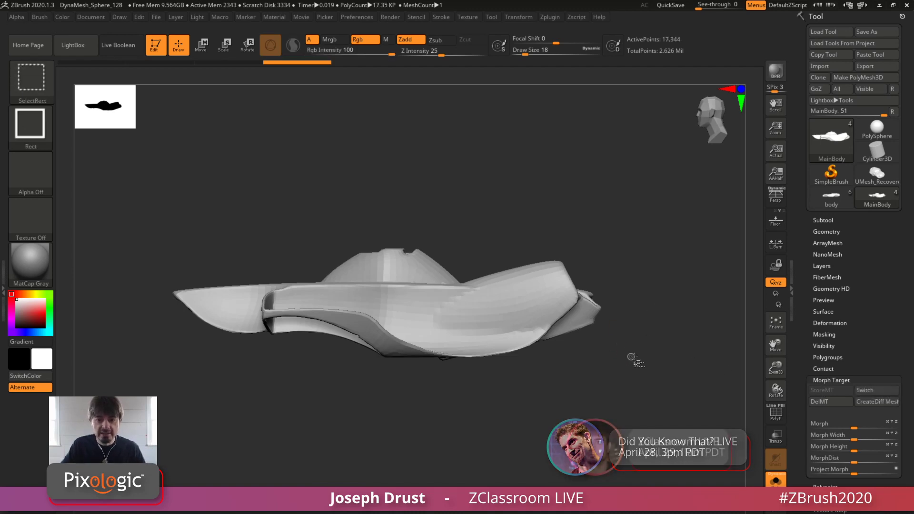
{"action": "left_click_drag", "start_coordinate": [637, 354], "coordinate": [547, 240], "text": "ctrl+shift"}
{"action": "left_click", "coordinate": [579, 394], "text": "ctrl+shift"}
{"action": "left_click_drag", "start_coordinate": [502, 391], "coordinate": [395, 356], "text": "ctrl+shift"}
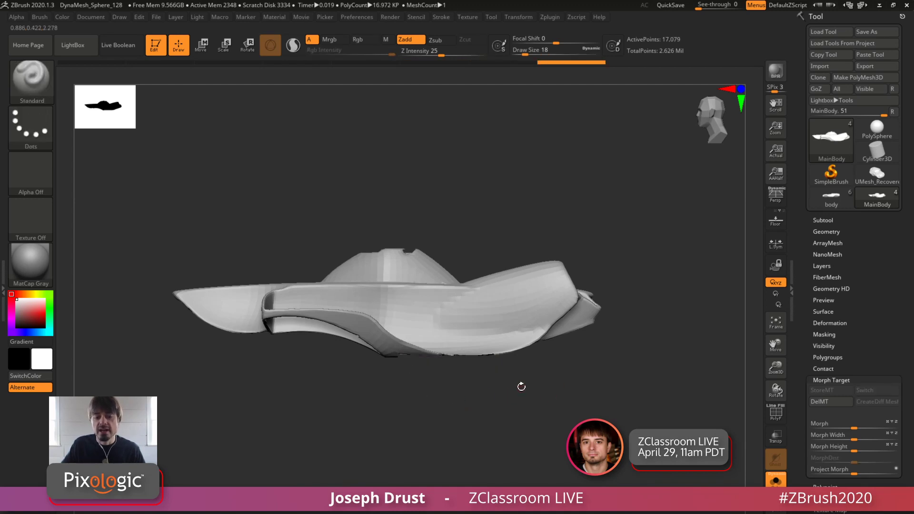
Hide the polygons at the pointed tip of the main body's nose
{"action": "left_click_drag", "start_coordinate": [153, 267], "coordinate": [188, 318], "text": "ctrl+alt+shift"}
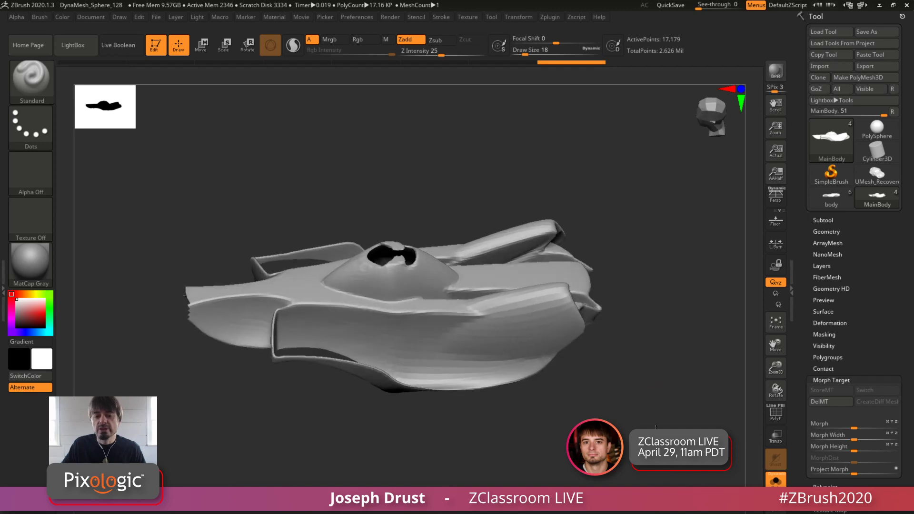
{"action": "left_click_drag", "start_coordinate": [665, 387], "coordinate": [679, 404]}
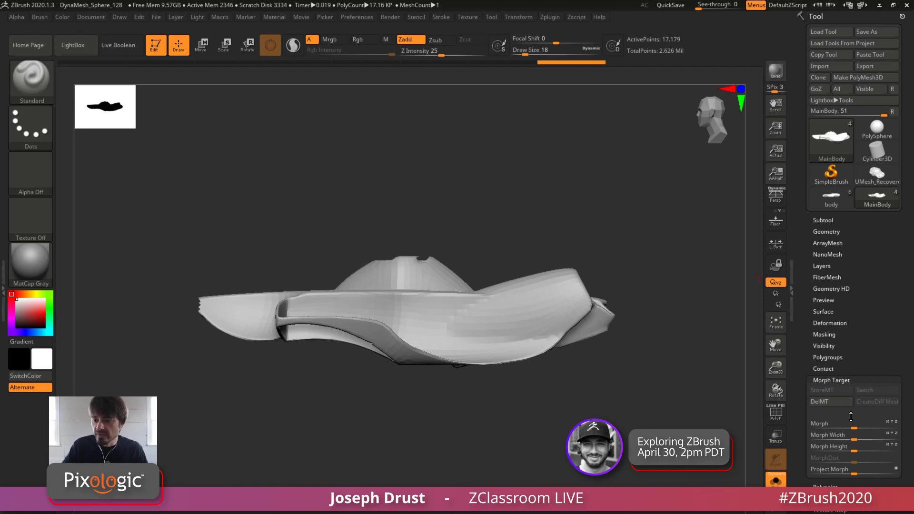
Try distorting the partly hidden main body with the Morph slider, and undo the distortion
{"action": "mouse_move", "coordinate": [853, 427]}
{"action": "left_mouse_down"}
{"action": "mouse_move", "coordinate": [874, 430]}
{"action": "mouse_move", "coordinate": [858, 433]}
{"action": "left_mouse_up"}
{"action": "left_click_drag", "start_coordinate": [657, 281], "coordinate": [679, 332]}
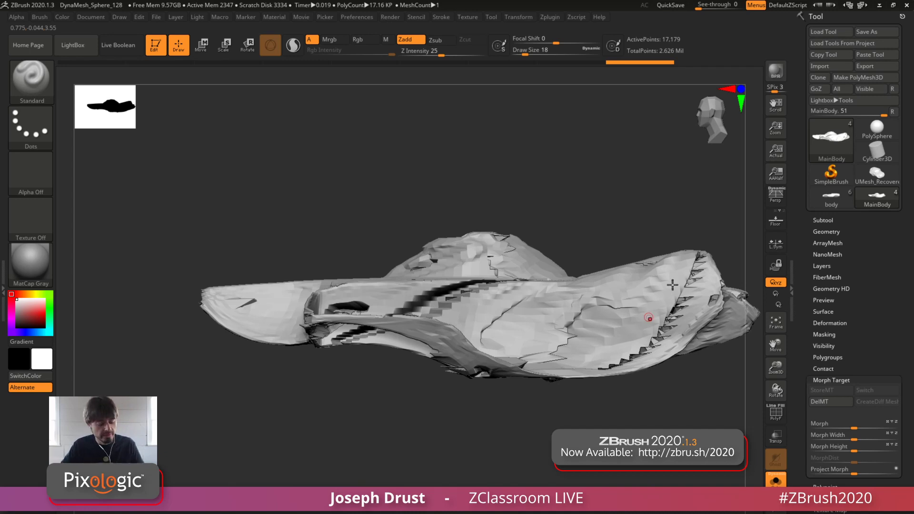
{"action": "key", "text": "ctrl+z"}
Distort the main body into jagged shards with Morph Width, and display it together with the vehicle's other subtools
{"action": "mouse_move", "coordinate": [853, 426]}
{"action": "left_mouse_down"}
{"action": "mouse_move", "coordinate": [872, 427]}
{"action": "mouse_move", "coordinate": [854, 427]}
{"action": "mouse_move", "coordinate": [864, 439]}
{"action": "left_mouse_up"}
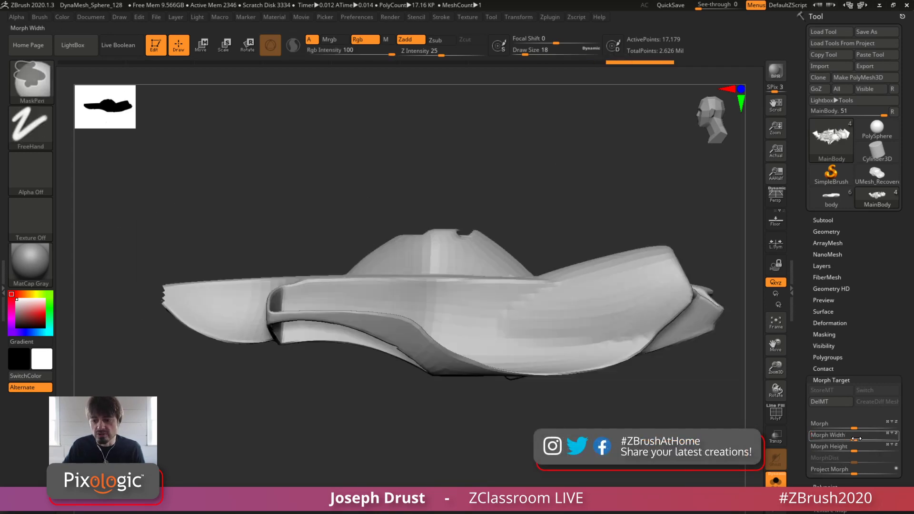
{"action": "left_click_drag", "start_coordinate": [856, 438], "coordinate": [856, 440]}
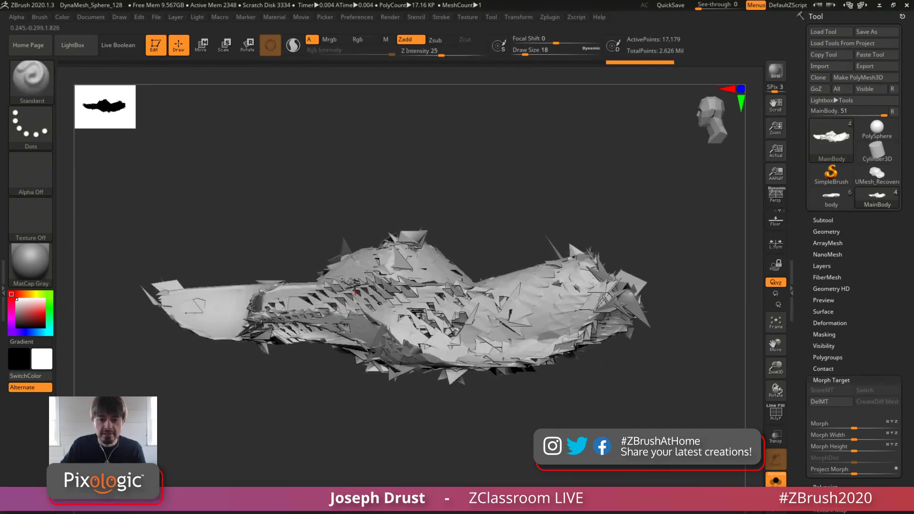
{"action": "left_click_drag", "start_coordinate": [579, 187], "coordinate": [600, 188], "text": "alt"}
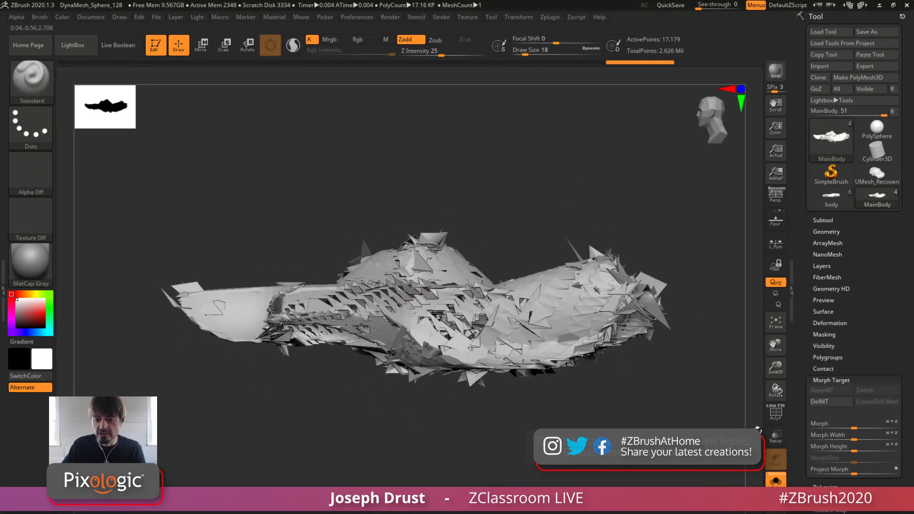
{"action": "left_click_drag", "start_coordinate": [655, 206], "coordinate": [660, 245], "text": "alt"}
{"action": "left_click_drag", "start_coordinate": [660, 244], "coordinate": [685, 208]}
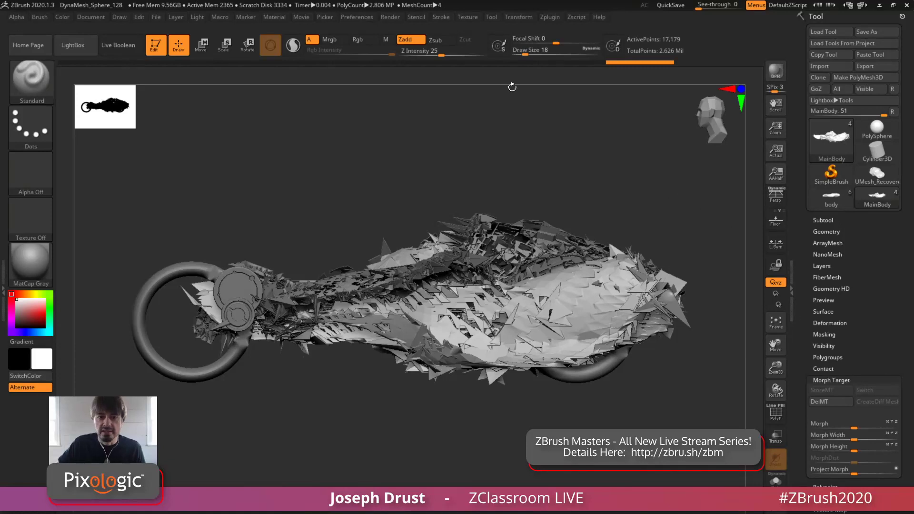
Send the spiked vehicle to KeyShot and frame it in a low side view with the large front wheel visible
{"action": "left_click", "coordinate": [390, 17]}
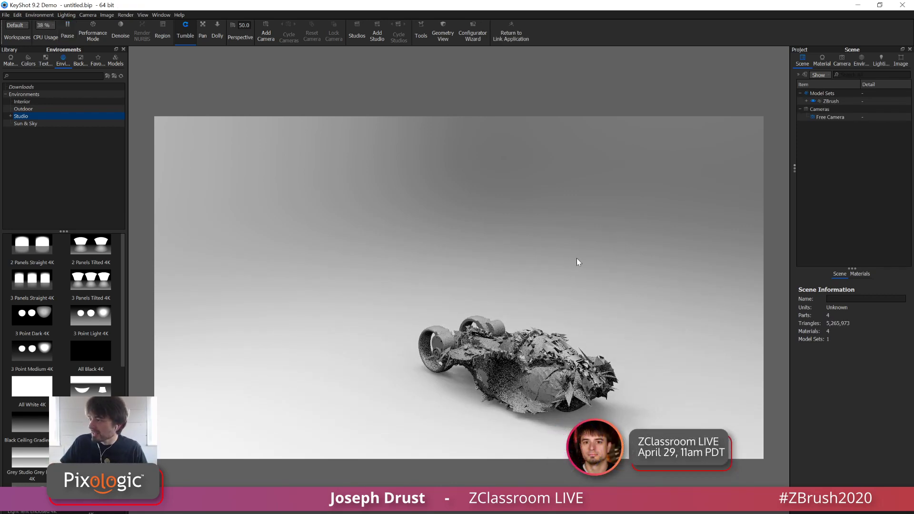
{"action": "left_click_drag", "start_coordinate": [576, 258], "coordinate": [671, 208]}
{"action": "right_click_drag", "start_coordinate": [669, 243], "coordinate": [643, 402], "text": "alt"}
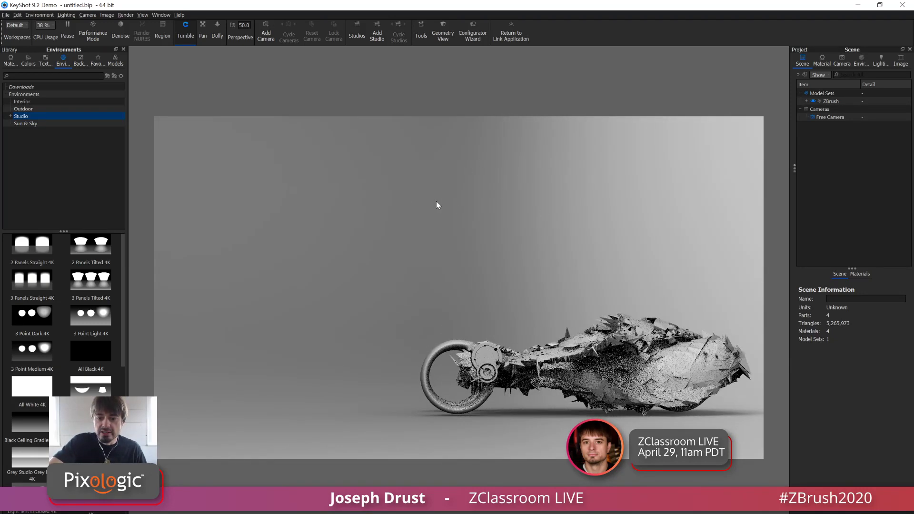
{"action": "middle_click_drag", "start_coordinate": [531, 222], "coordinate": [402, 205]}
{"action": "right_click_drag", "start_coordinate": [546, 225], "coordinate": [612, 229], "text": "alt"}
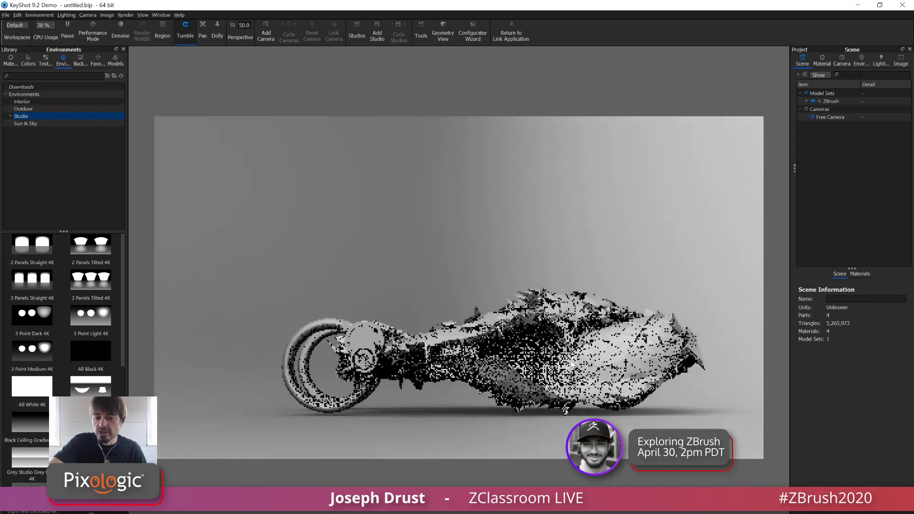
{"action": "left_click_drag", "start_coordinate": [612, 230], "coordinate": [355, 166]}
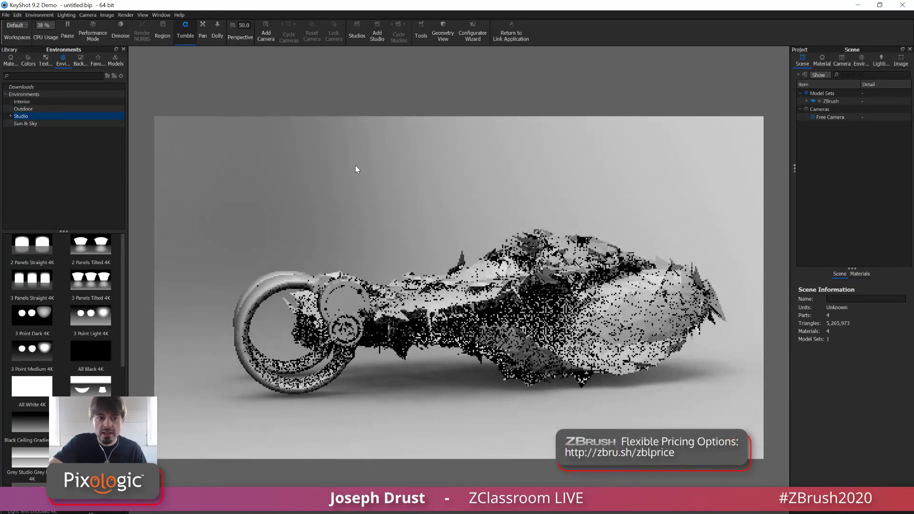
Apply the Happy Accidents One material to the vehicle's large side body and Happy Accidents Metal Three to its upper section
{"action": "left_click", "coordinate": [11, 62]}
{"action": "left_click", "coordinate": [28, 328]}
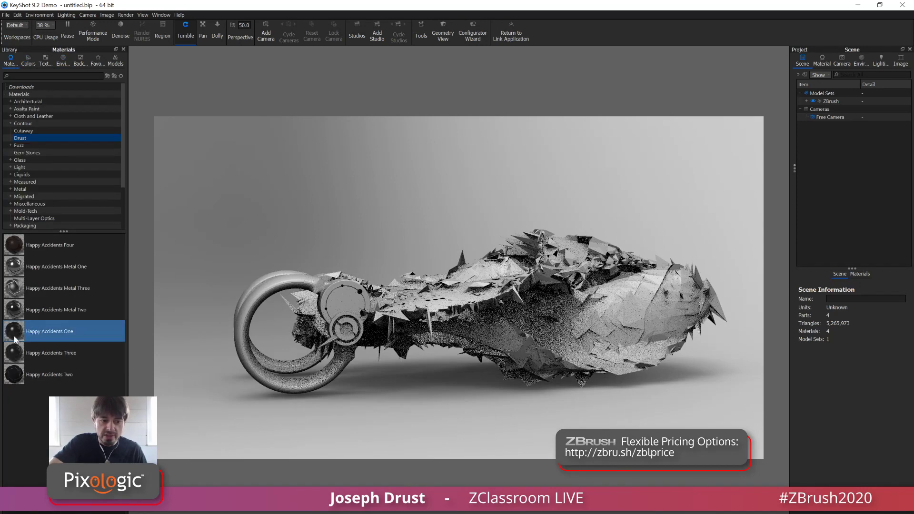
{"action": "left_click_drag", "start_coordinate": [18, 335], "coordinate": [553, 346]}
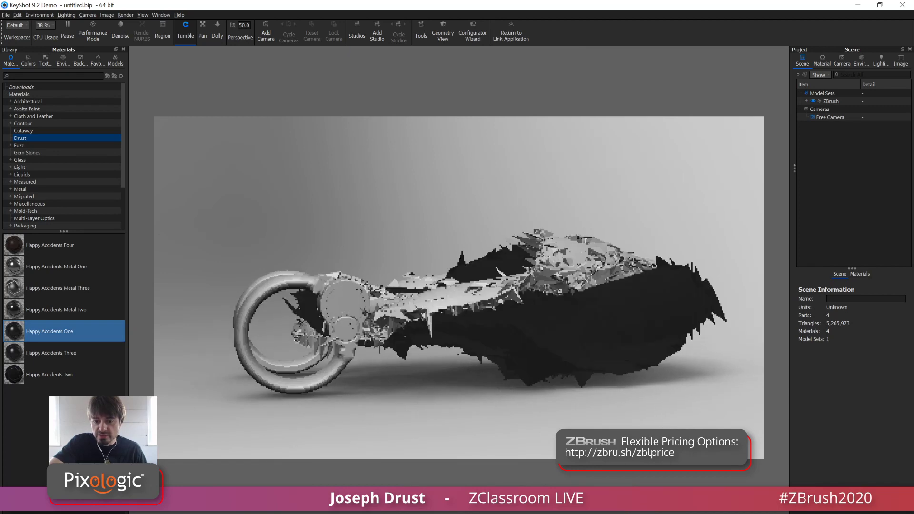
{"action": "scroll", "coordinate": [585, 367], "scroll_direction": "up", "scroll_amount": 2}
{"action": "scroll", "coordinate": [547, 347], "scroll_direction": "up", "scroll_amount": 3}
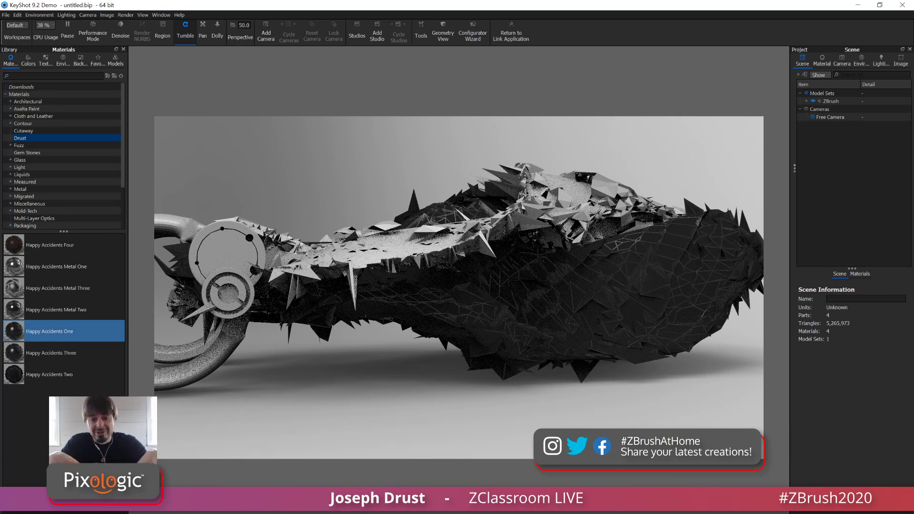
{"action": "left_click_drag", "start_coordinate": [53, 288], "coordinate": [433, 252]}
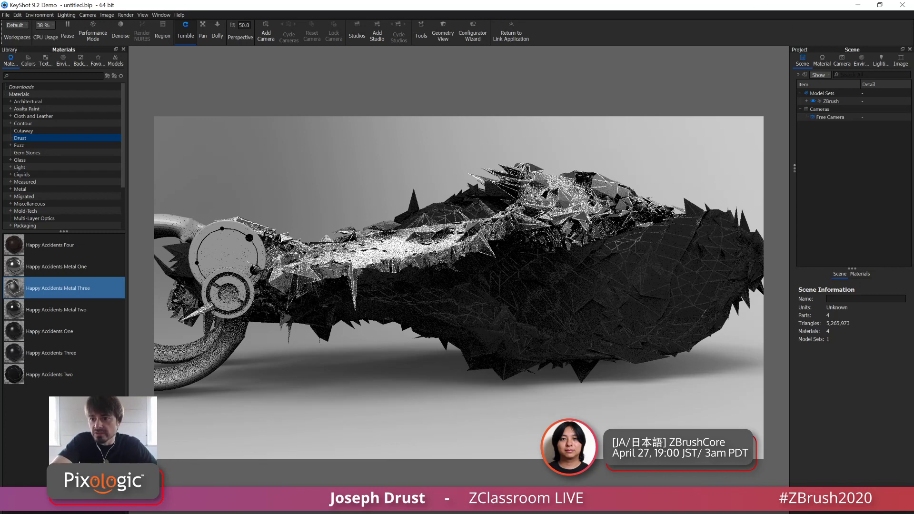
Set the environment background to a solid black color, #000000
{"action": "left_click", "coordinate": [863, 62]}
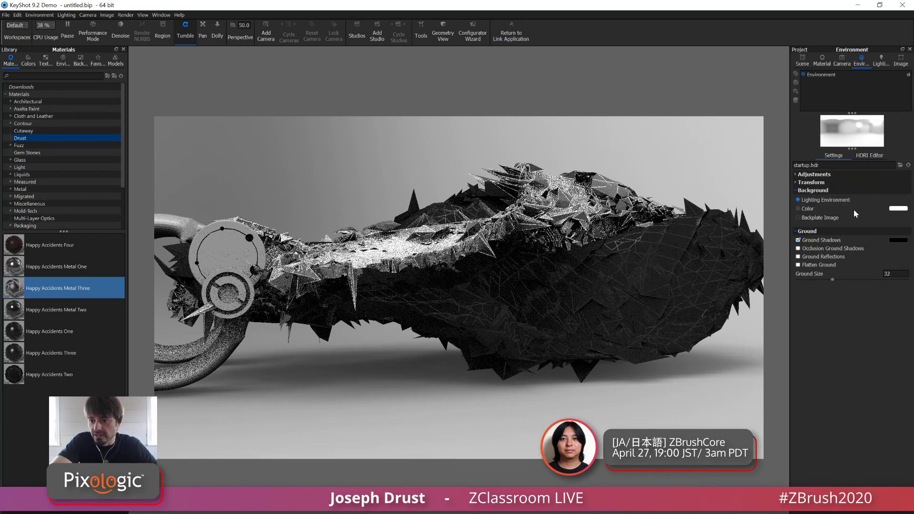
{"action": "left_click", "coordinate": [898, 208]}
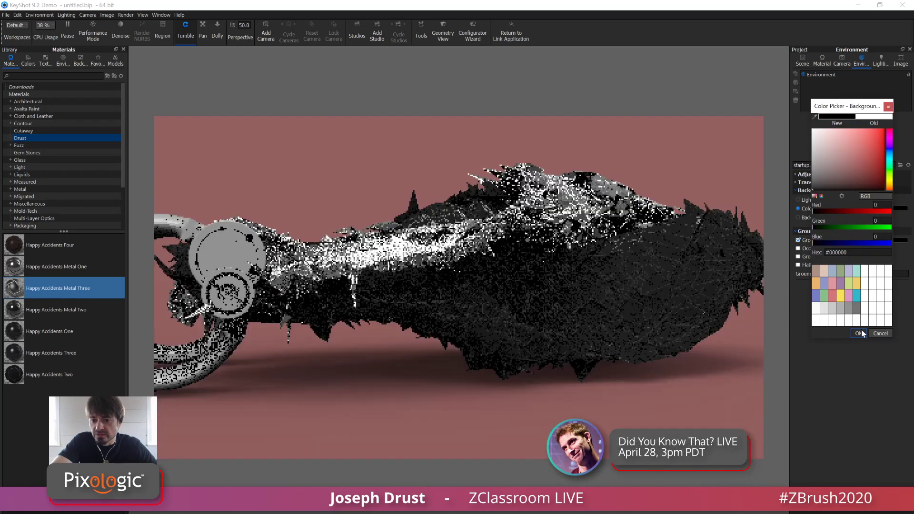
{"action": "left_click", "coordinate": [859, 333]}
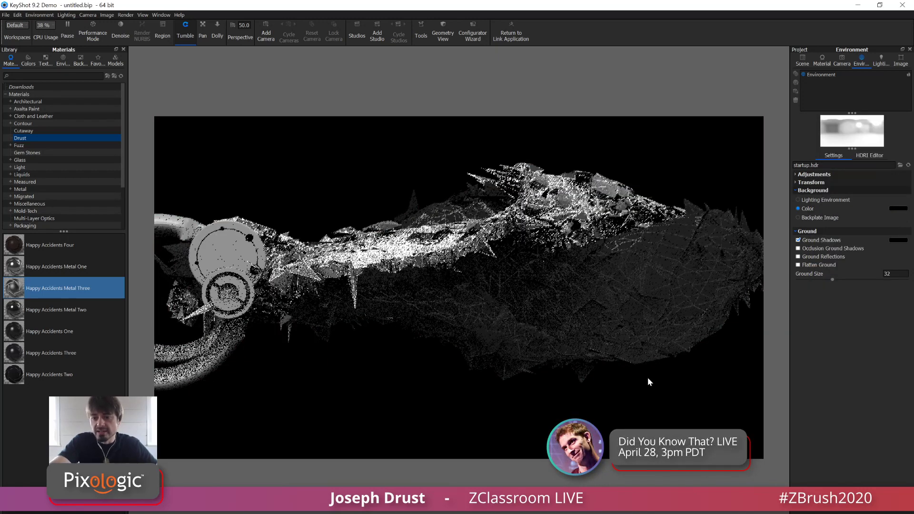
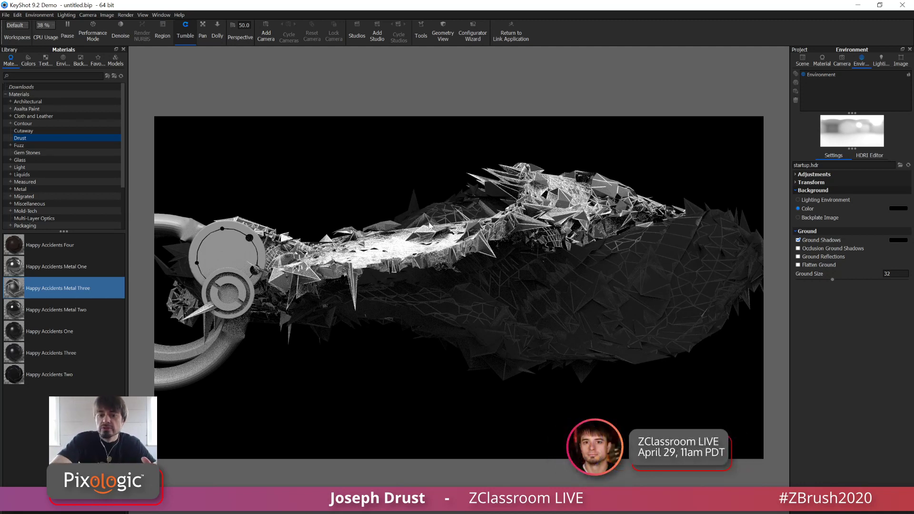
Close KeyShot, return to ZBrush and isolate the MainBody subtool with Solo mode
{"action": "left_click", "coordinate": [903, 5]}
{"action": "left_click_drag", "start_coordinate": [593, 214], "coordinate": [581, 215]}
{"action": "left_click", "coordinate": [776, 480]}
{"action": "mouse_move", "coordinate": [704, 388]}
{"action": "left_mouse_down"}
{"action": "mouse_move", "coordinate": [654, 379]}
{"action": "mouse_move", "coordinate": [635, 409]}
{"action": "mouse_move", "coordinate": [647, 373]}
{"action": "left_mouse_up"}
{"action": "left_click", "coordinate": [842, 405]}
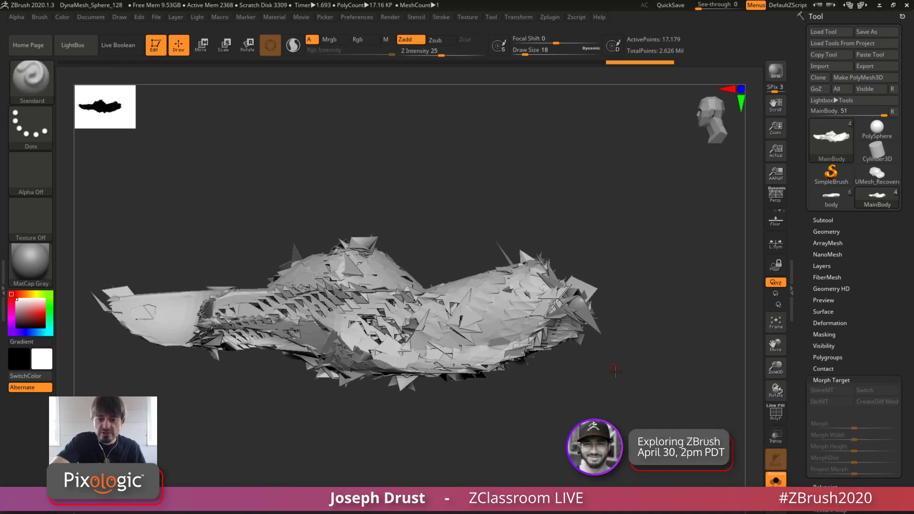
Reshape the rear end of the body with the Move brush at draw size 639, undoing the last stroke
{"action": "key", "text": "b"}
{"action": "key", "text": "m"}
{"action": "key", "text": "v"}
{"action": "key", "text": "space"}
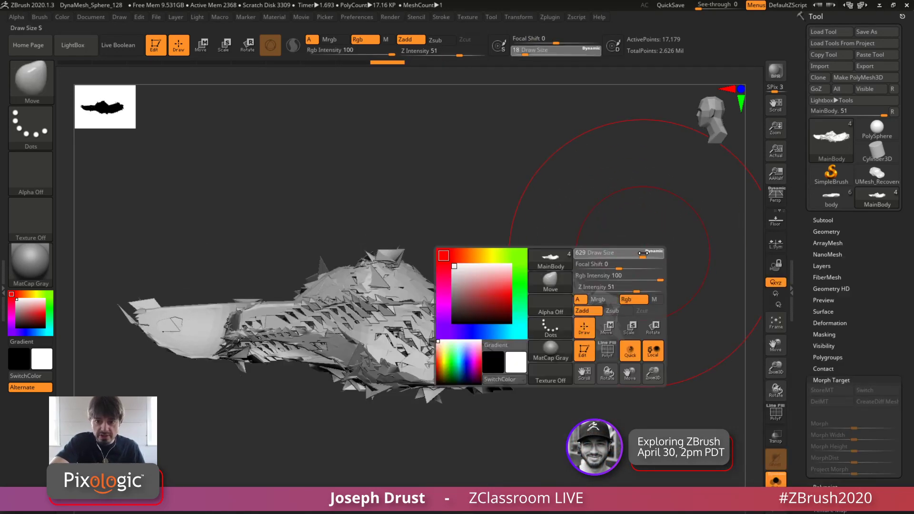
{"action": "left_click_drag", "start_coordinate": [643, 252], "coordinate": [644, 252]}
{"action": "mouse_move", "coordinate": [538, 302]}
{"action": "left_mouse_down"}
{"action": "mouse_move", "coordinate": [547, 278]}
{"action": "mouse_move", "coordinate": [584, 310]}
{"action": "mouse_move", "coordinate": [572, 353]}
{"action": "left_mouse_up"}
{"action": "mouse_move", "coordinate": [347, 302]}
{"action": "left_mouse_down"}
{"action": "mouse_move", "coordinate": [304, 245]}
{"action": "mouse_move", "coordinate": [328, 240]}
{"action": "left_mouse_up"}
{"action": "key", "text": "ctrl+z"}
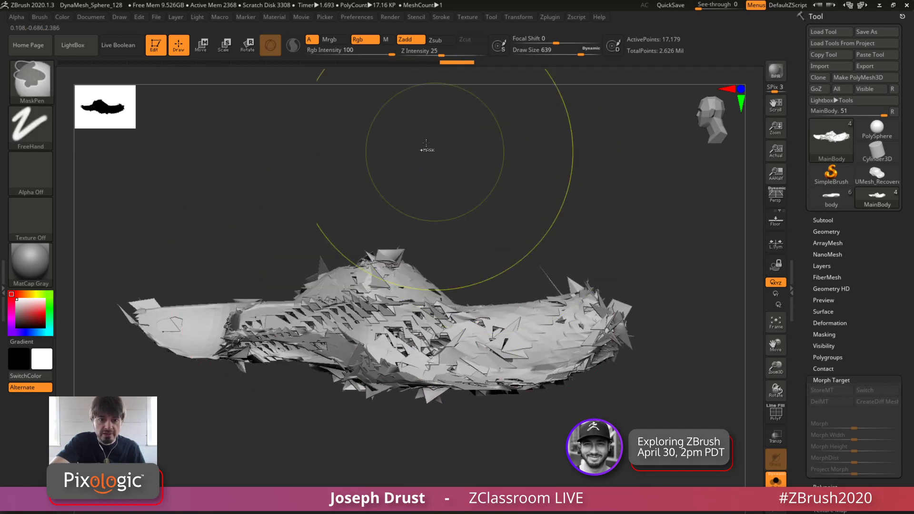
Unhide the hidden parts of MainBody and apply the gizmo's Deformer to the mesh
{"action": "left_click", "coordinate": [200, 45]}
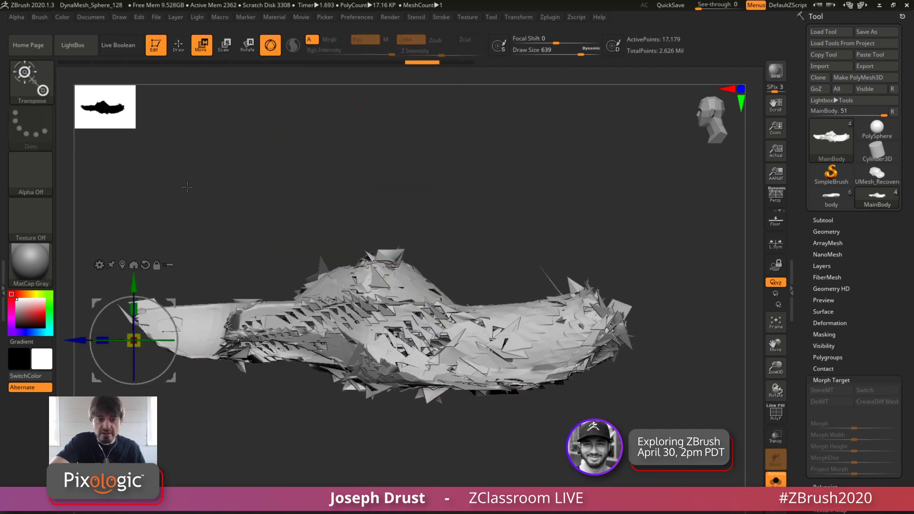
{"action": "left_click", "coordinate": [100, 266]}
{"action": "left_click", "coordinate": [123, 304]}
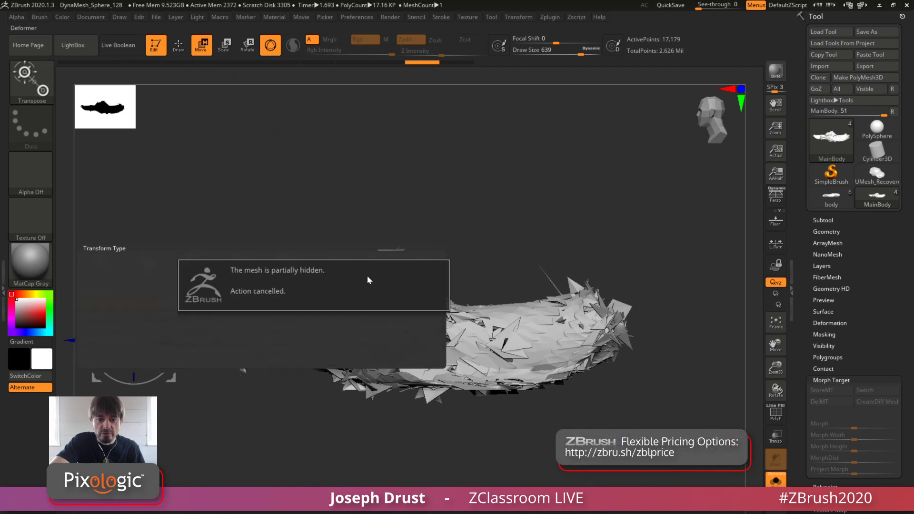
{"action": "left_click", "coordinate": [305, 181], "text": "ctrl+shift"}
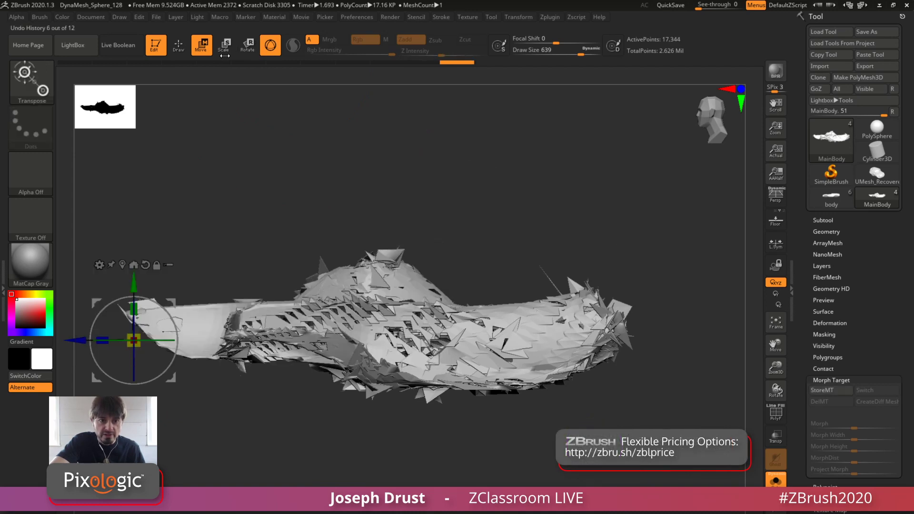
{"action": "left_click", "coordinate": [100, 265]}
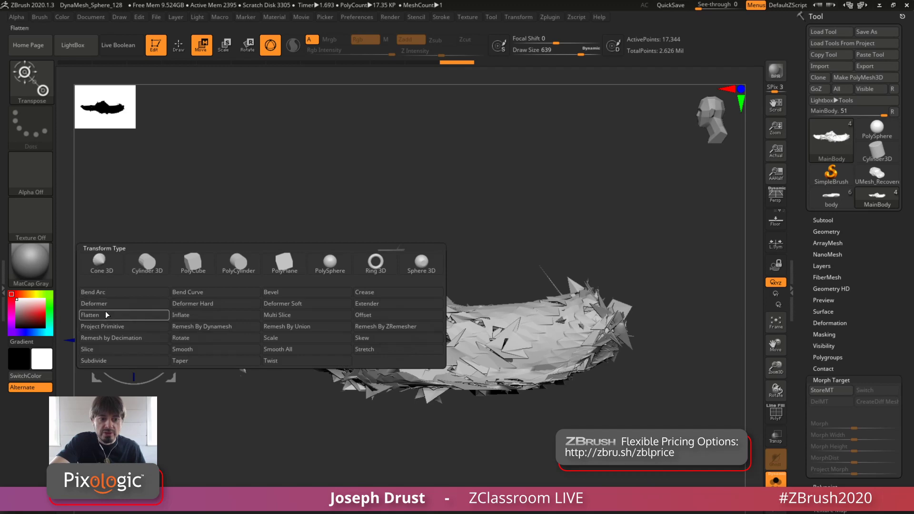
{"action": "left_click", "coordinate": [119, 307]}
Move the deformer cage's rear end inward and raise its bottom-center control points to reshape the body
{"action": "left_click_drag", "start_coordinate": [535, 214], "coordinate": [631, 401], "text": "alt"}
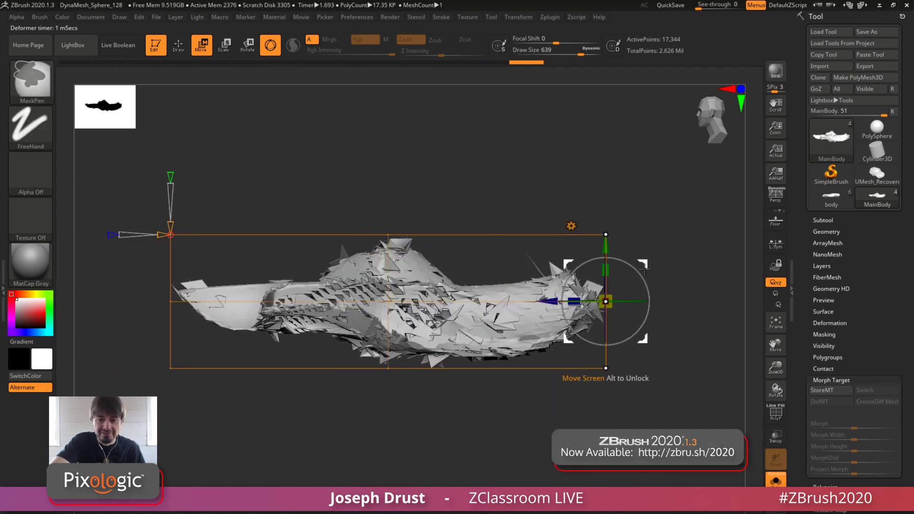
{"action": "left_click_drag", "start_coordinate": [642, 339], "coordinate": [561, 287]}
{"action": "left_click", "coordinate": [388, 368], "text": "ctrl"}
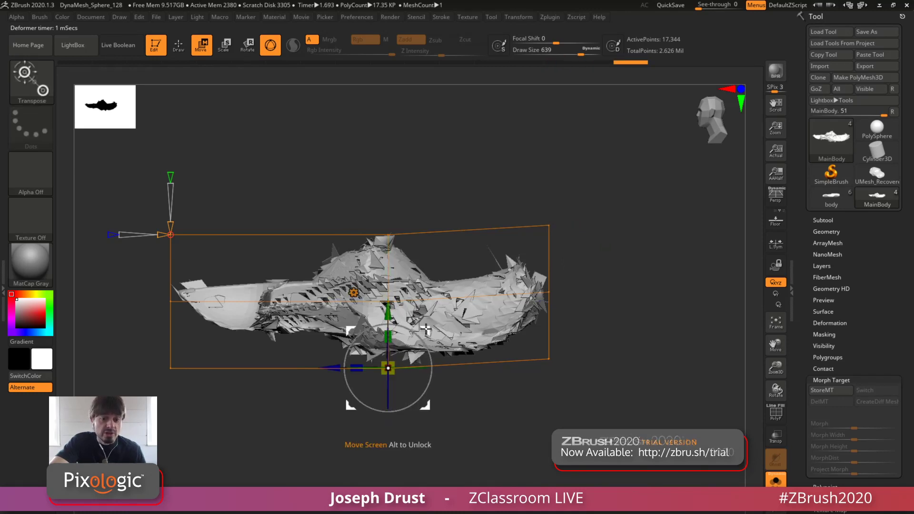
{"action": "left_click_drag", "start_coordinate": [421, 331], "coordinate": [438, 311]}
{"action": "right_click_drag", "start_coordinate": [440, 317], "coordinate": [454, 245]}
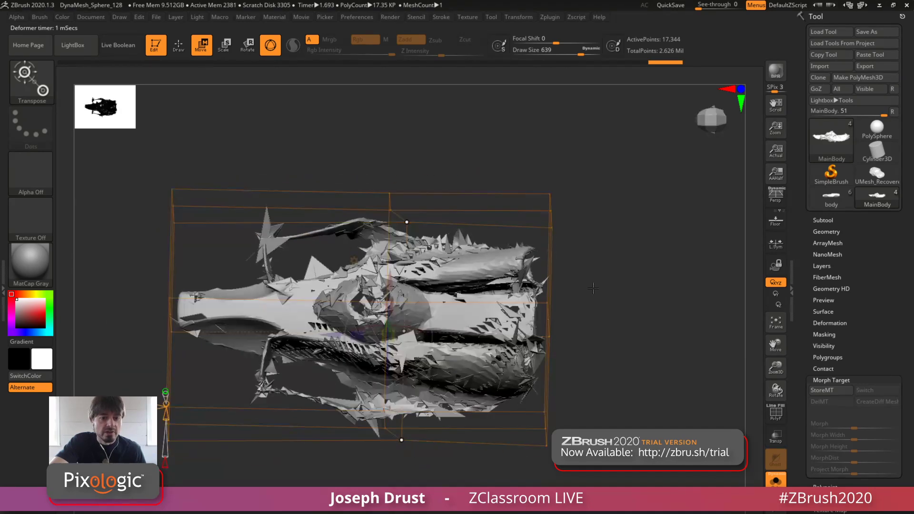
{"action": "right_click_drag", "start_coordinate": [610, 301], "coordinate": [685, 215]}
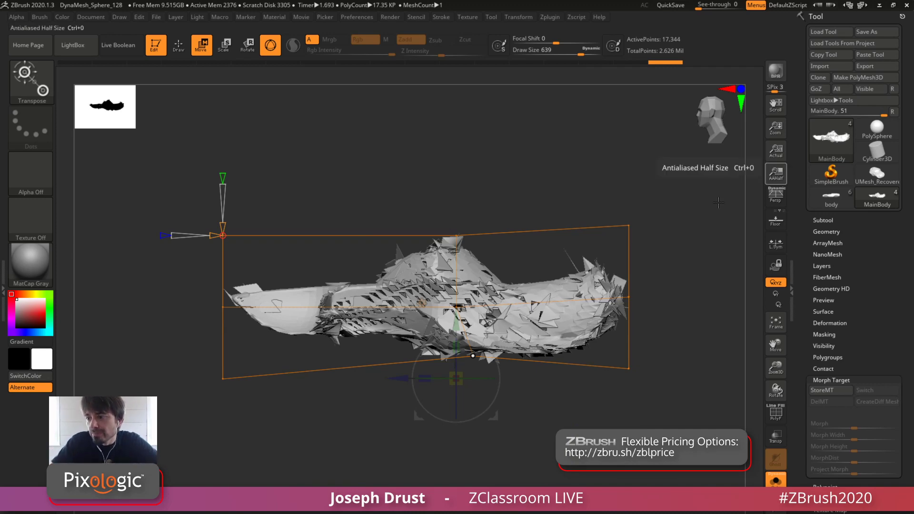
{"action": "left_click_drag", "start_coordinate": [666, 246], "coordinate": [663, 202]}
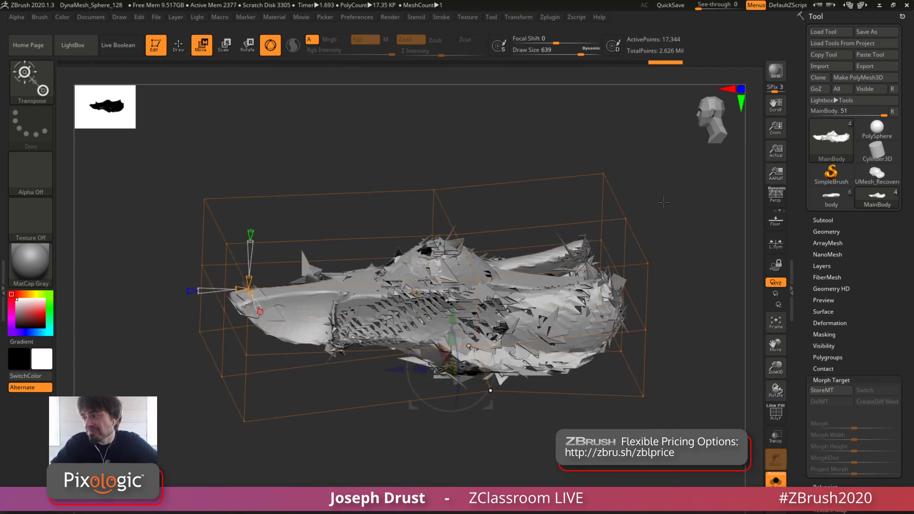
{"action": "mouse_move", "coordinate": [660, 289]}
{"action": "left_mouse_down"}
{"action": "mouse_move", "coordinate": [663, 267]}
{"action": "mouse_move", "coordinate": [658, 280]}
{"action": "left_mouse_up"}
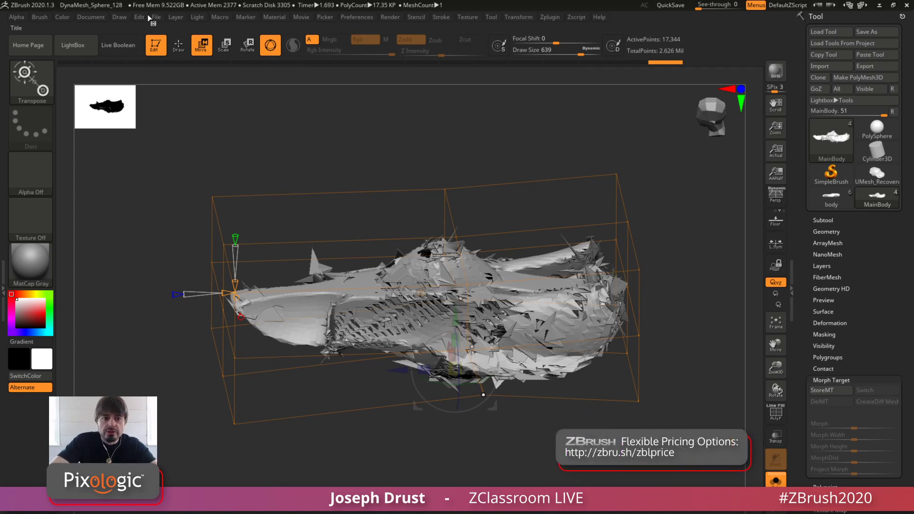
{"action": "left_click", "coordinate": [195, 17]}
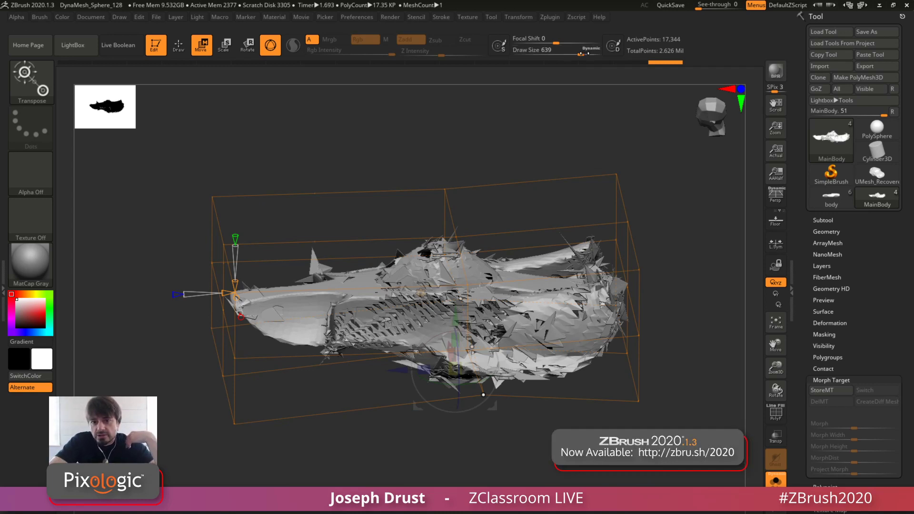
{"action": "left_click", "coordinate": [603, 19]}
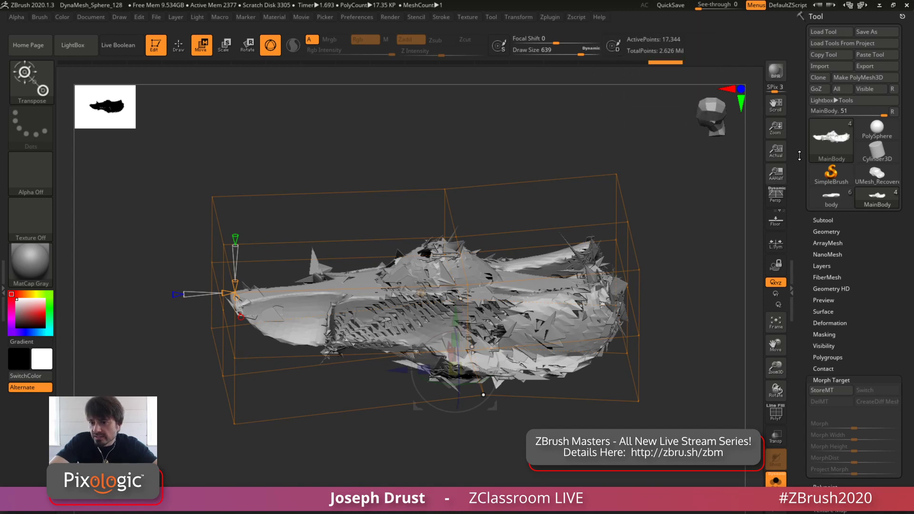
Switch to the PolySphere tool and set the Move brush's draw size to 415
{"action": "left_click", "coordinate": [895, 123]}
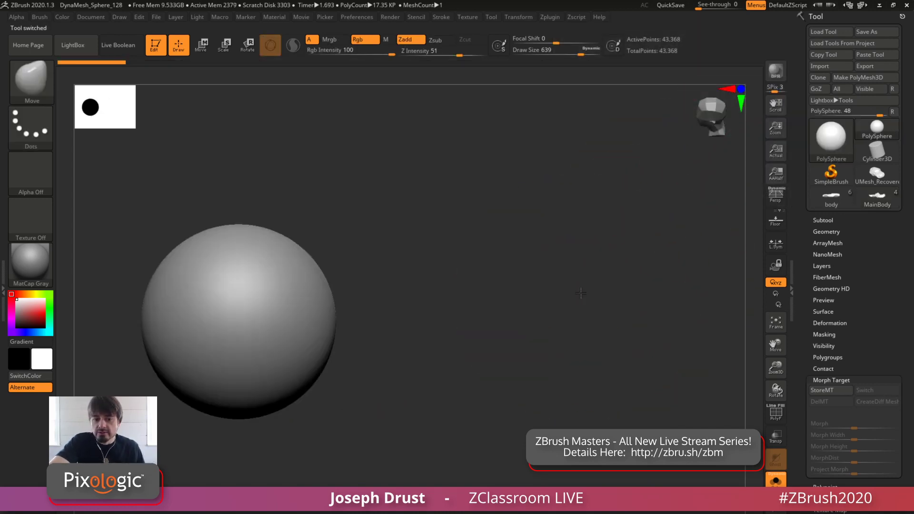
{"action": "left_click_drag", "start_coordinate": [613, 242], "coordinate": [616, 239], "text": "alt"}
{"action": "key", "text": "space"}
{"action": "left_click", "coordinate": [580, 243]}
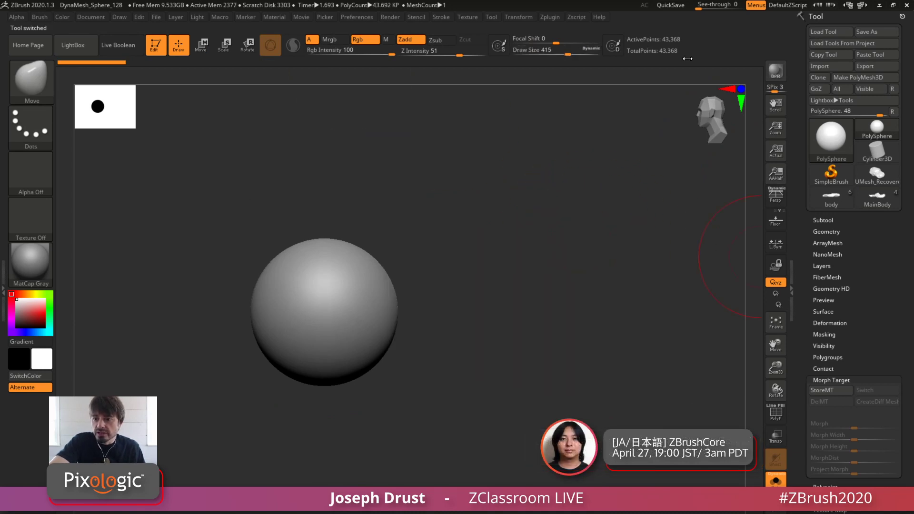
Run the Append Eyes macro from the Misc macros on the sphere
{"action": "left_click", "coordinate": [220, 17]}
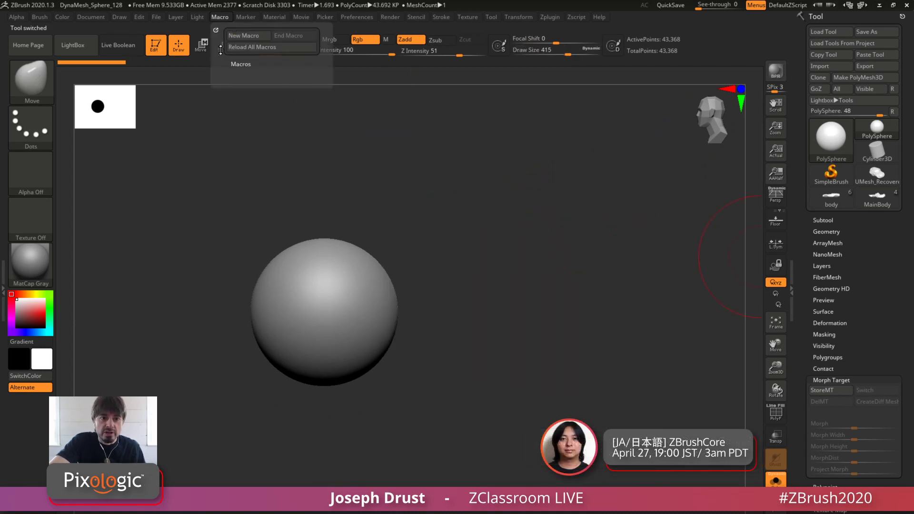
{"action": "left_click", "coordinate": [241, 65]}
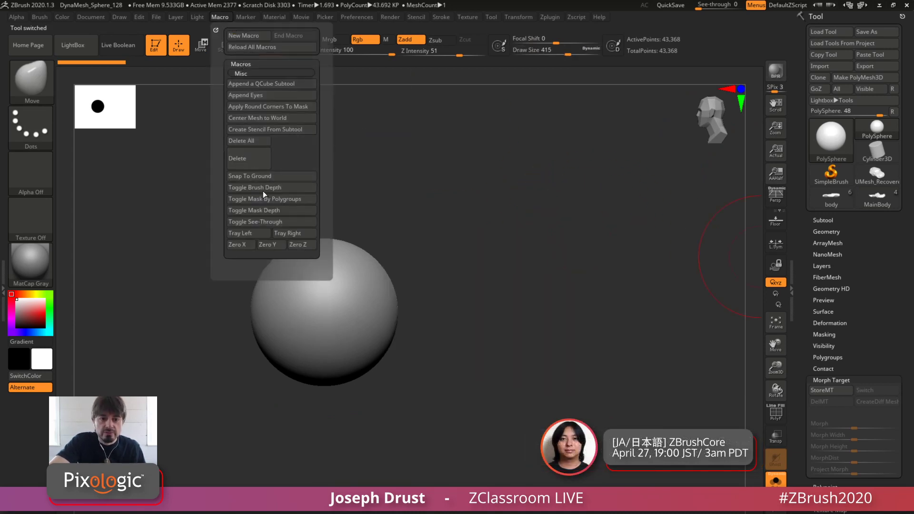
{"action": "left_click", "coordinate": [272, 95]}
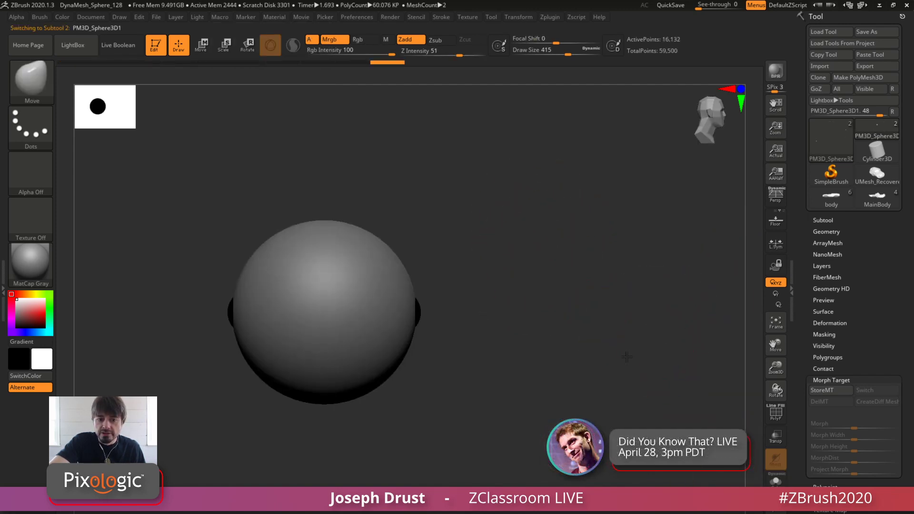
Show the subtool list and move the appended eye spheres up and forward onto the front of the large sphere
{"action": "left_click", "coordinate": [832, 221]}
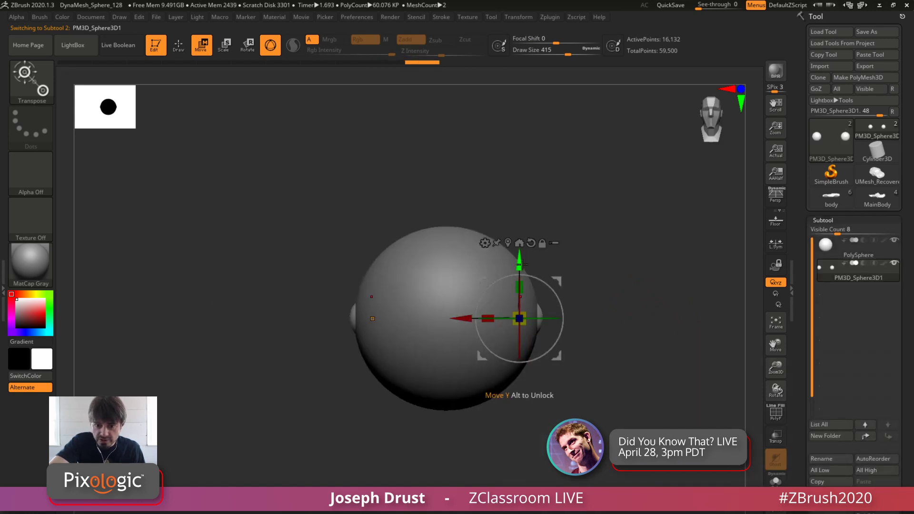
{"action": "left_click_drag", "start_coordinate": [519, 258], "coordinate": [520, 213]}
{"action": "left_click_drag", "start_coordinate": [659, 245], "coordinate": [613, 265]}
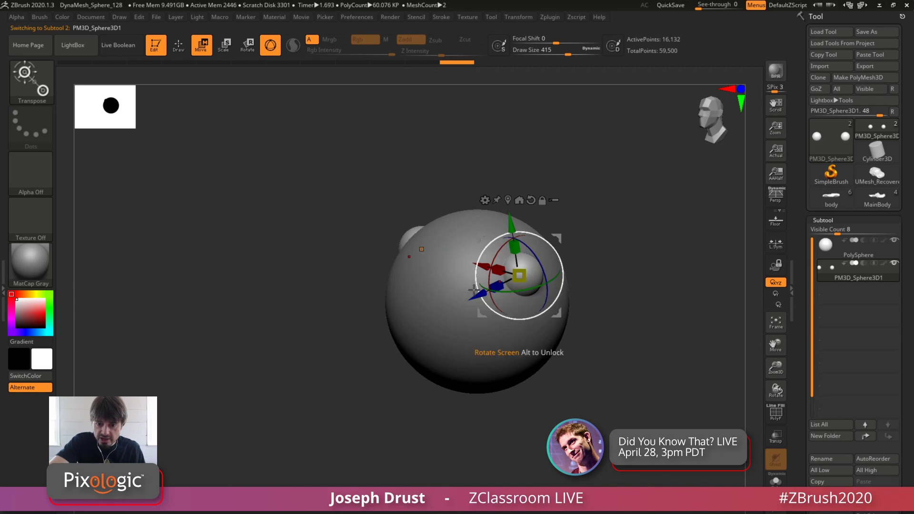
{"action": "left_click_drag", "start_coordinate": [476, 295], "coordinate": [430, 316]}
{"action": "mouse_move", "coordinate": [538, 233]}
{"action": "left_mouse_down", "text": "shift"}
{"action": "mouse_move", "coordinate": [566, 222]}
{"action": "mouse_move", "coordinate": [450, 300]}
{"action": "left_mouse_up", "text": "shift"}
{"action": "left_click_drag", "start_coordinate": [579, 302], "coordinate": [612, 280], "text": "alt"}
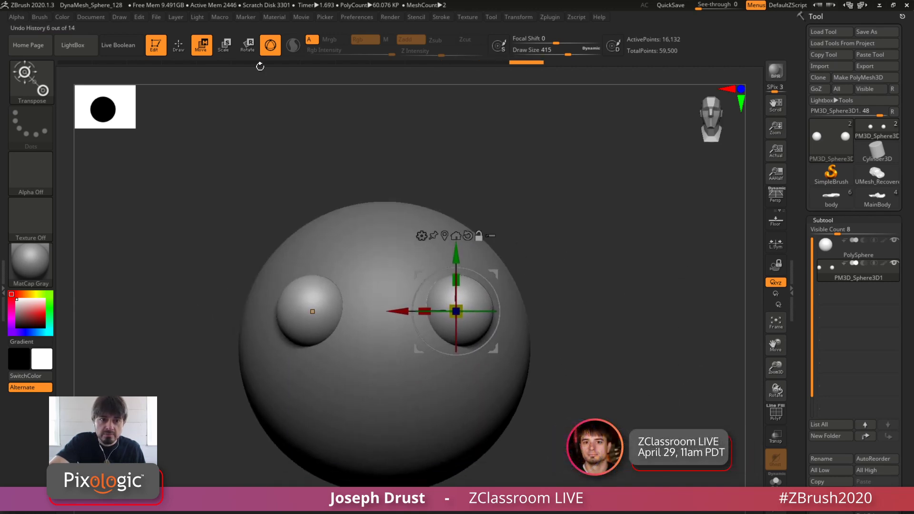
Push a pupil dent into both eyes using the Move brush at draw size 51
{"action": "left_click", "coordinate": [177, 53]}
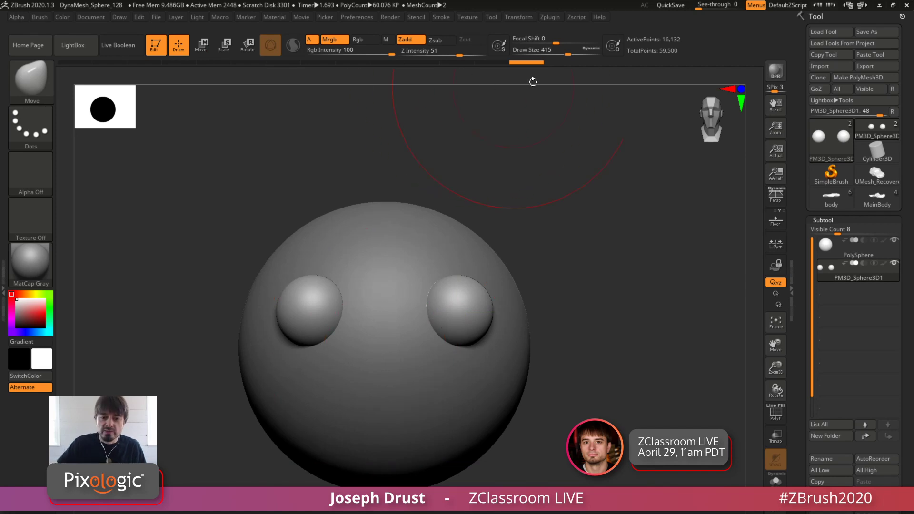
{"action": "key", "text": "space"}
{"action": "left_click_drag", "start_coordinate": [603, 192], "coordinate": [554, 195]}
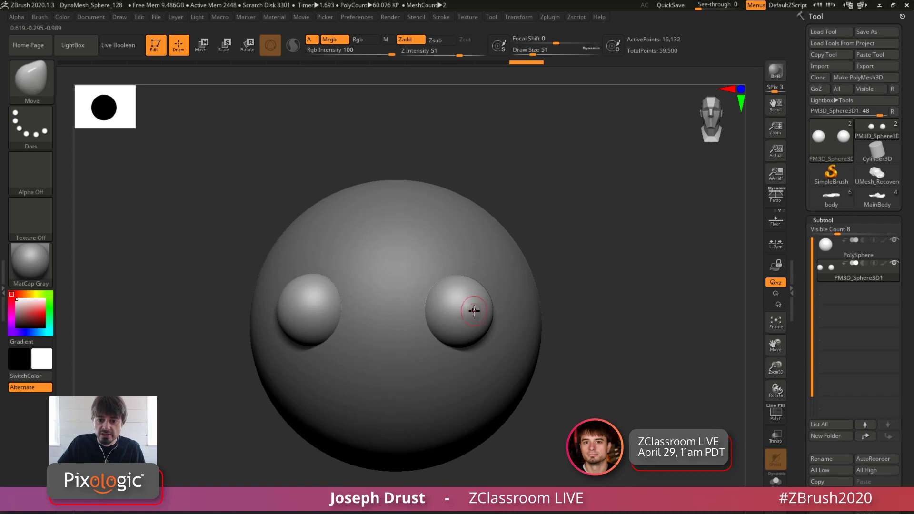
{"action": "left_click_drag", "start_coordinate": [472, 311], "coordinate": [450, 312], "text": "alt"}
{"action": "left_click_drag", "start_coordinate": [573, 224], "coordinate": [601, 239], "text": "shift"}
Turn on Local Symmetry and rotate both eyes about their own centers with the gizmo
{"action": "key", "text": "w"}
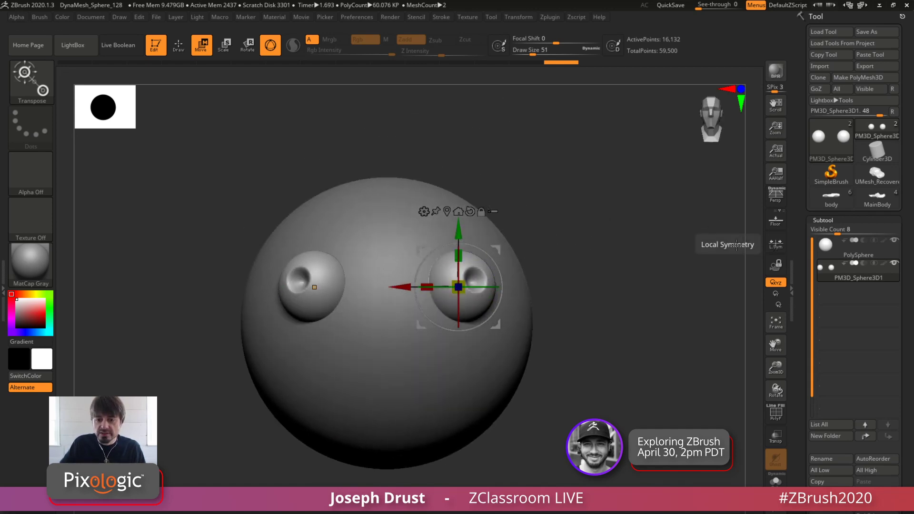
{"action": "left_click_drag", "start_coordinate": [445, 286], "coordinate": [454, 297]}
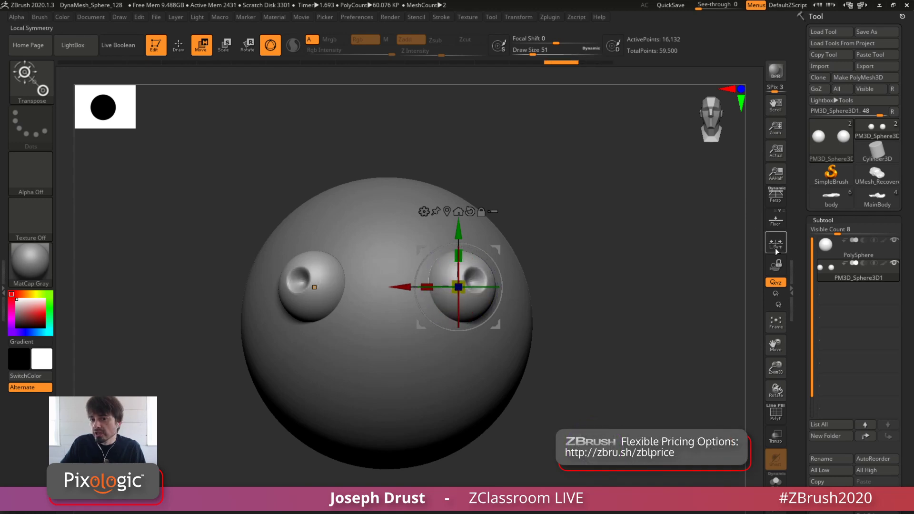
{"action": "left_click", "coordinate": [774, 250]}
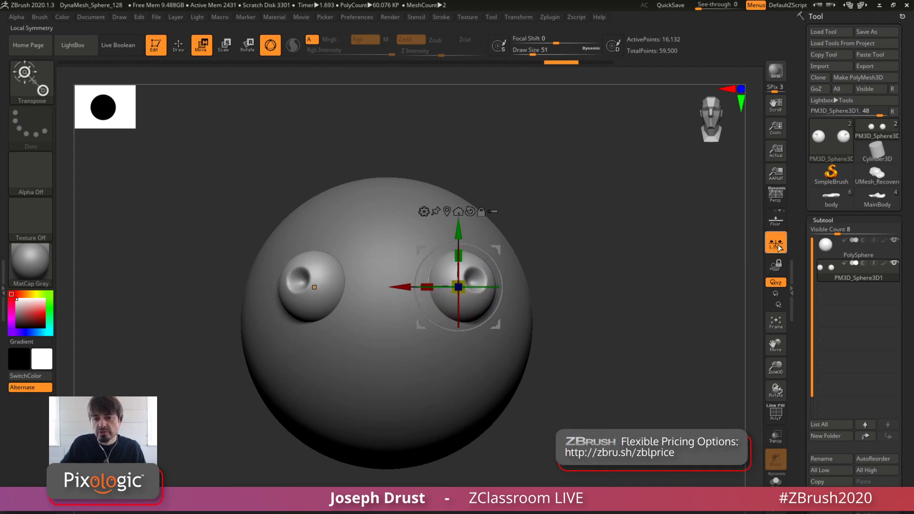
{"action": "mouse_move", "coordinate": [485, 287]}
{"action": "left_mouse_down"}
{"action": "mouse_move", "coordinate": [446, 291]}
{"action": "mouse_move", "coordinate": [459, 276]}
{"action": "mouse_move", "coordinate": [481, 286]}
{"action": "mouse_move", "coordinate": [458, 287]}
{"action": "mouse_move", "coordinate": [479, 286]}
{"action": "left_mouse_up"}
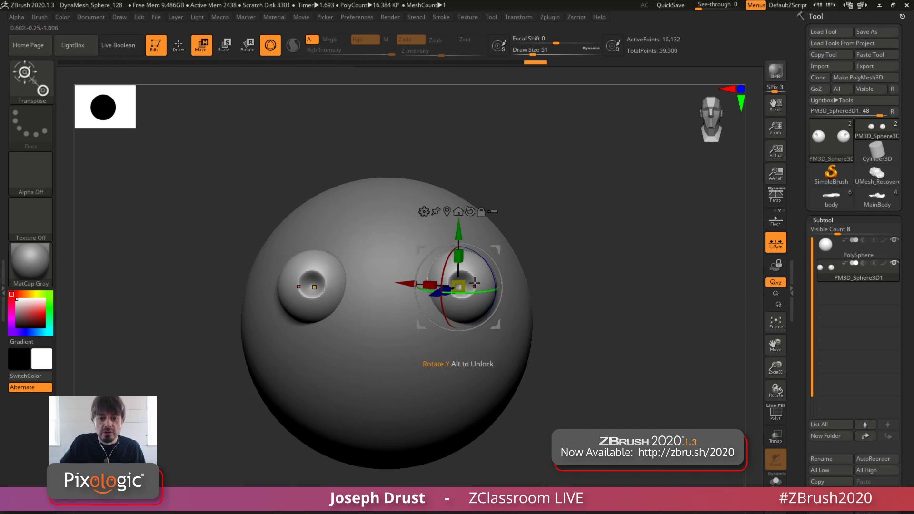
Try rotating the eyes with the gizmo centered between them, and return the gizmo to the eye
{"action": "left_click", "coordinate": [447, 211]}
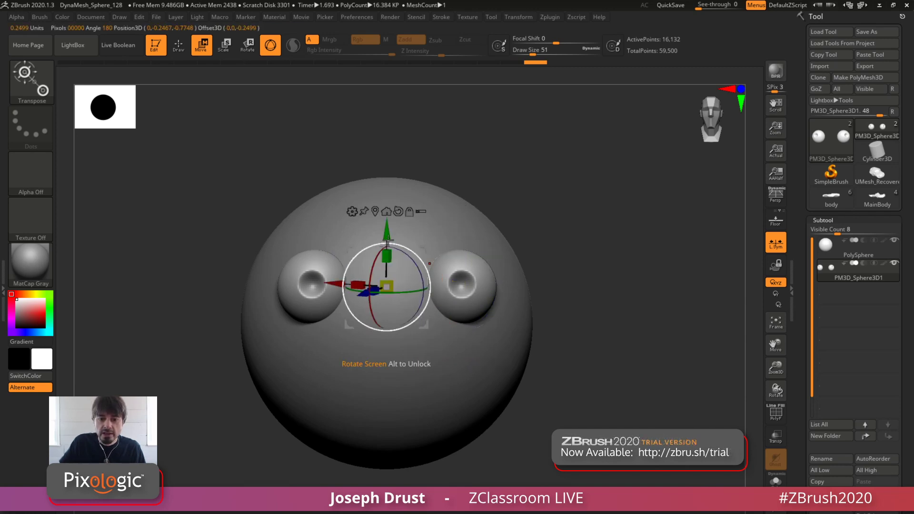
{"action": "left_click_drag", "start_coordinate": [397, 291], "coordinate": [404, 291]}
{"action": "left_click", "coordinate": [374, 211]}
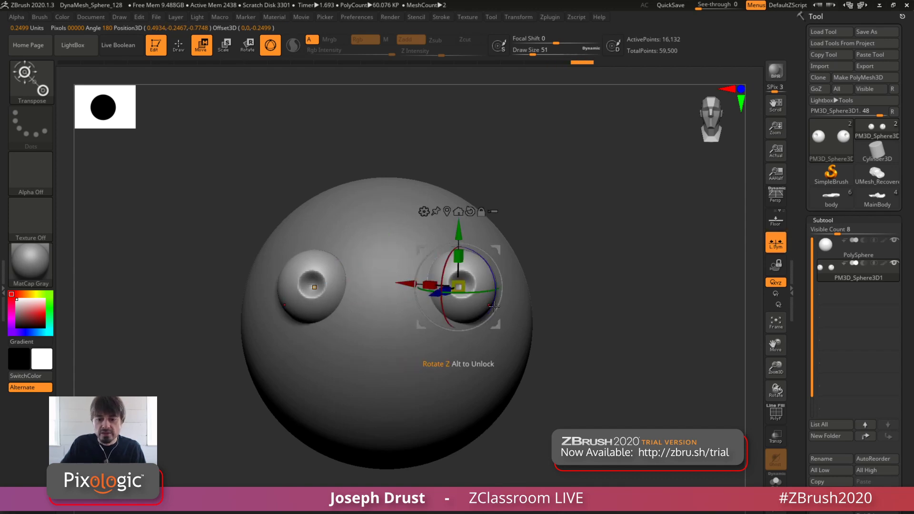
Rotate both eyes about their own centers to change where they look, undoing the last trial rotations
{"action": "mouse_move", "coordinate": [476, 294]}
{"action": "left_mouse_down"}
{"action": "mouse_move", "coordinate": [491, 291]}
{"action": "mouse_move", "coordinate": [480, 293]}
{"action": "mouse_move", "coordinate": [450, 255]}
{"action": "mouse_move", "coordinate": [448, 282]}
{"action": "mouse_move", "coordinate": [449, 264]}
{"action": "mouse_move", "coordinate": [448, 279]}
{"action": "mouse_move", "coordinate": [476, 295]}
{"action": "mouse_move", "coordinate": [450, 304]}
{"action": "mouse_move", "coordinate": [481, 290]}
{"action": "mouse_move", "coordinate": [465, 297]}
{"action": "left_mouse_up"}
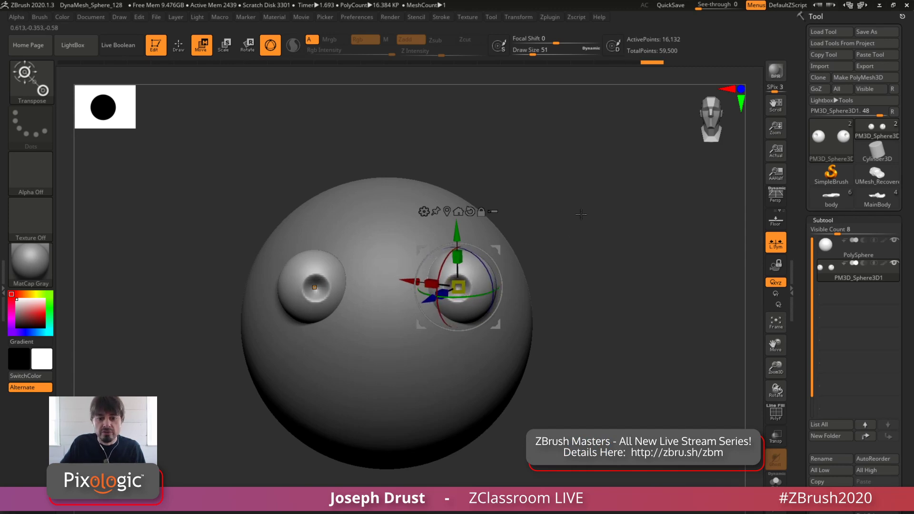
{"action": "left_click_drag", "start_coordinate": [581, 214], "coordinate": [575, 290]}
{"action": "left_click", "coordinate": [512, 16]}
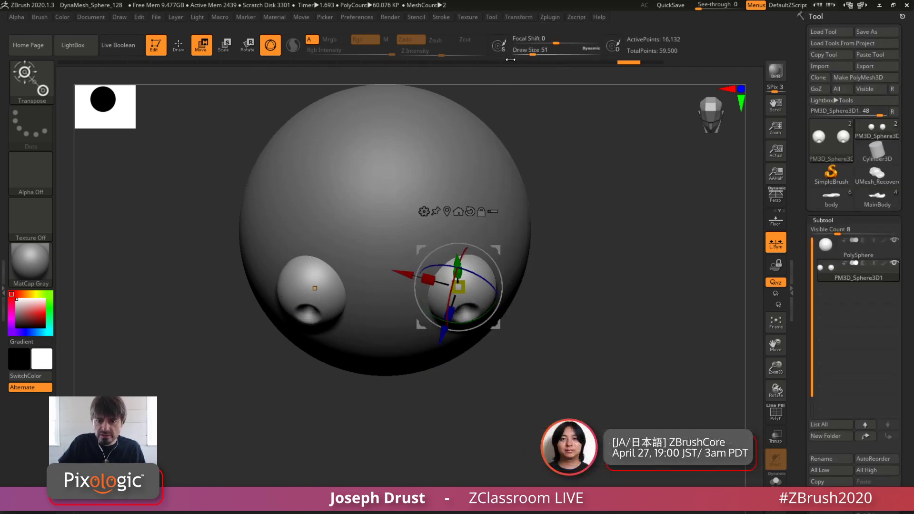
{"action": "left_click_drag", "start_coordinate": [470, 322], "coordinate": [455, 323]}
{"action": "left_click_drag", "start_coordinate": [571, 285], "coordinate": [575, 216]}
{"action": "key", "text": "ctrl+z"}
{"action": "mouse_move", "coordinate": [475, 296]}
{"action": "left_mouse_down"}
{"action": "mouse_move", "coordinate": [451, 298]}
{"action": "mouse_move", "coordinate": [496, 293]}
{"action": "mouse_move", "coordinate": [451, 298]}
{"action": "mouse_move", "coordinate": [475, 295]}
{"action": "left_mouse_up"}
{"action": "key", "text": "ctrl+z"}
Toggle Mirror Symmetry in the Transform symmetry settings for the eyes
{"action": "left_click", "coordinate": [518, 16]}
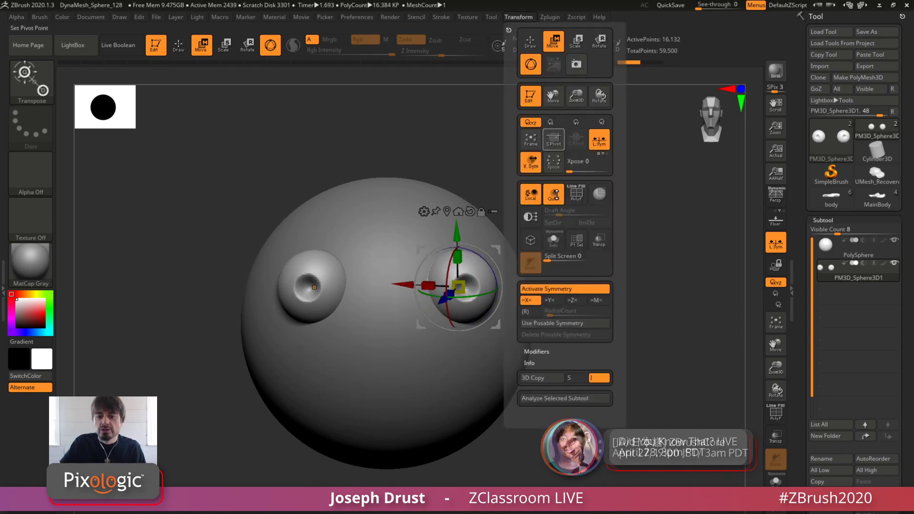
{"action": "left_click", "coordinate": [598, 304]}
{"action": "left_click", "coordinate": [599, 304]}
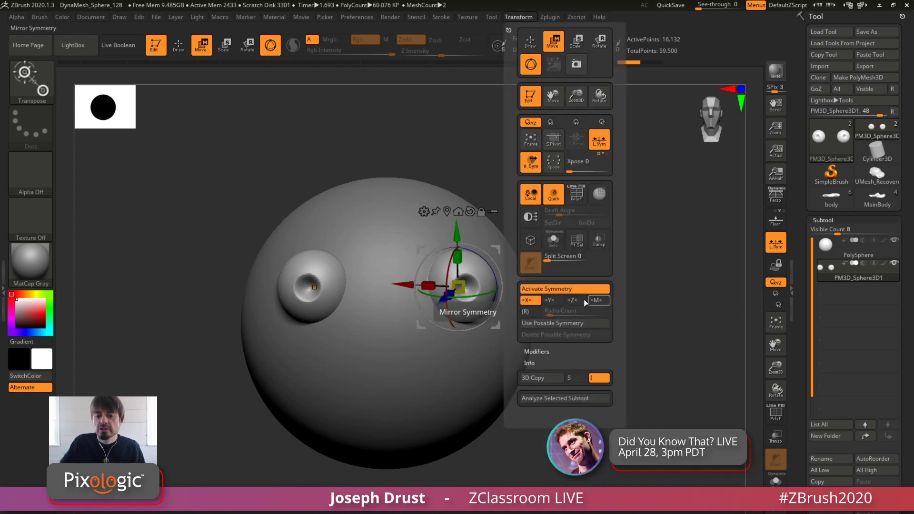
Rotate both eyes about their own centers with the gizmo so they look toward the same side
{"action": "left_click_drag", "start_coordinate": [477, 296], "coordinate": [457, 286]}
{"action": "left_click_drag", "start_coordinate": [604, 207], "coordinate": [607, 192], "text": "alt"}
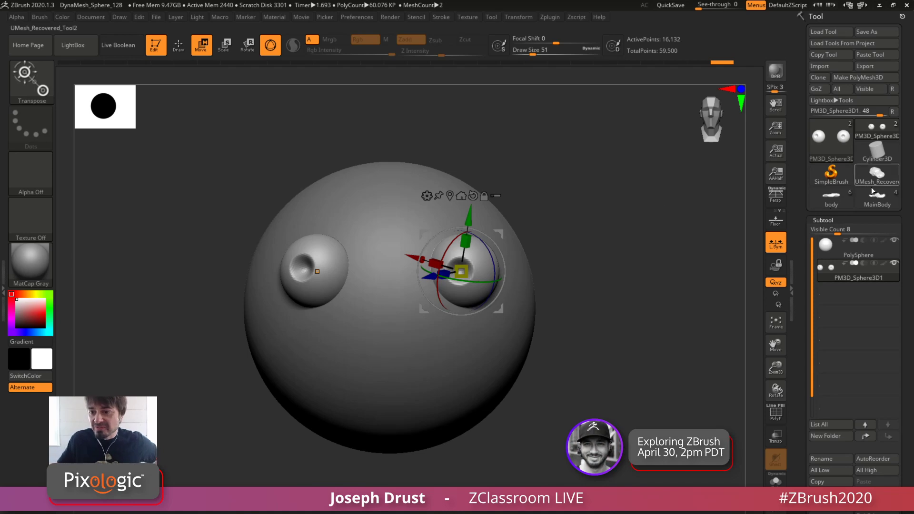
Switch to the MainBody tool, show only its MainBody subtool, and activate the gizmo on it
{"action": "left_click", "coordinate": [877, 204]}
{"action": "left_click_drag", "start_coordinate": [618, 240], "coordinate": [719, 287]}
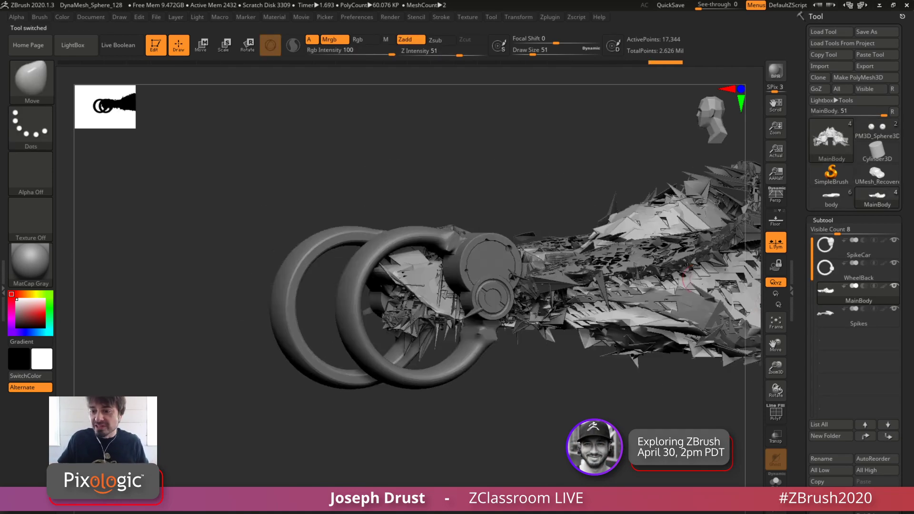
{"action": "left_click", "coordinate": [895, 286], "text": "shift"}
{"action": "mouse_move", "coordinate": [753, 387]}
{"action": "left_mouse_down"}
{"action": "mouse_move", "coordinate": [577, 404]}
{"action": "mouse_move", "coordinate": [584, 426]}
{"action": "left_mouse_up"}
{"action": "key", "text": "w"}
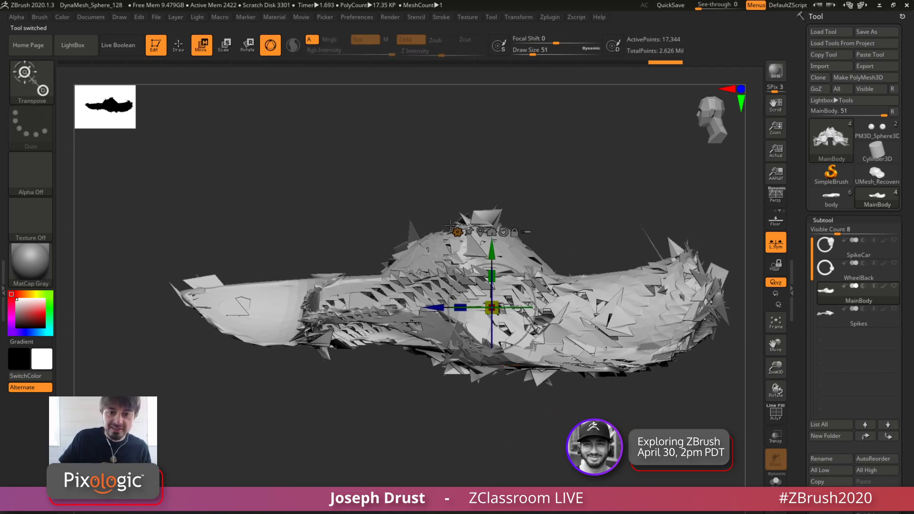
Apply a gizmo deformer that projects a rounded primitive onto the middle of the MainBody mesh
{"action": "left_click", "coordinate": [459, 236]}
{"action": "left_click", "coordinate": [447, 308]}
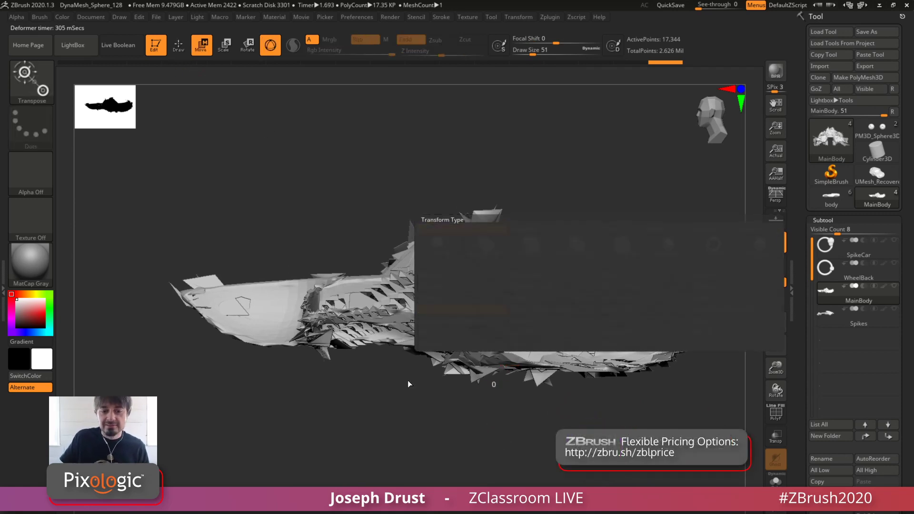
{"action": "left_click_drag", "start_coordinate": [392, 428], "coordinate": [479, 423]}
{"action": "left_click_drag", "start_coordinate": [491, 287], "coordinate": [492, 289]}
{"action": "left_click", "coordinate": [457, 232]}
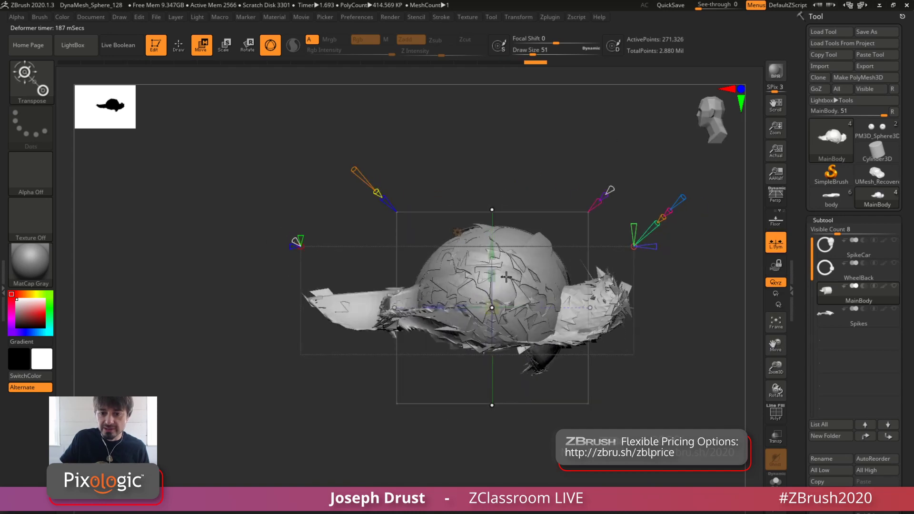
Reposition and reshape the projected primitive with its deformer handles to form a rounded bulge at the rear of the MainBody
{"action": "left_click_drag", "start_coordinate": [506, 277], "coordinate": [592, 226]}
{"action": "left_click_drag", "start_coordinate": [443, 196], "coordinate": [589, 244]}
{"action": "left_click_drag", "start_coordinate": [547, 447], "coordinate": [547, 351]}
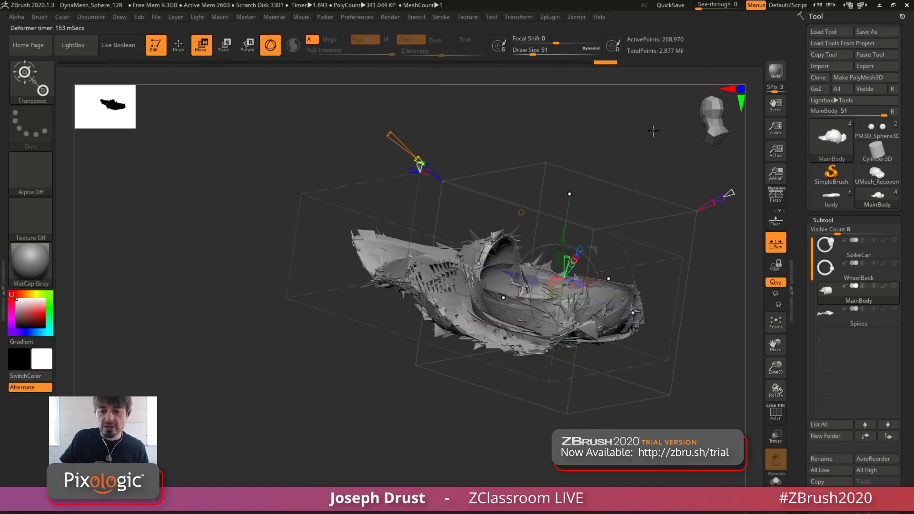
{"action": "left_click_drag", "start_coordinate": [653, 131], "coordinate": [642, 145], "text": "shift"}
{"action": "left_click_drag", "start_coordinate": [590, 251], "coordinate": [613, 322]}
{"action": "left_click_drag", "start_coordinate": [570, 162], "coordinate": [531, 163], "text": "alt"}
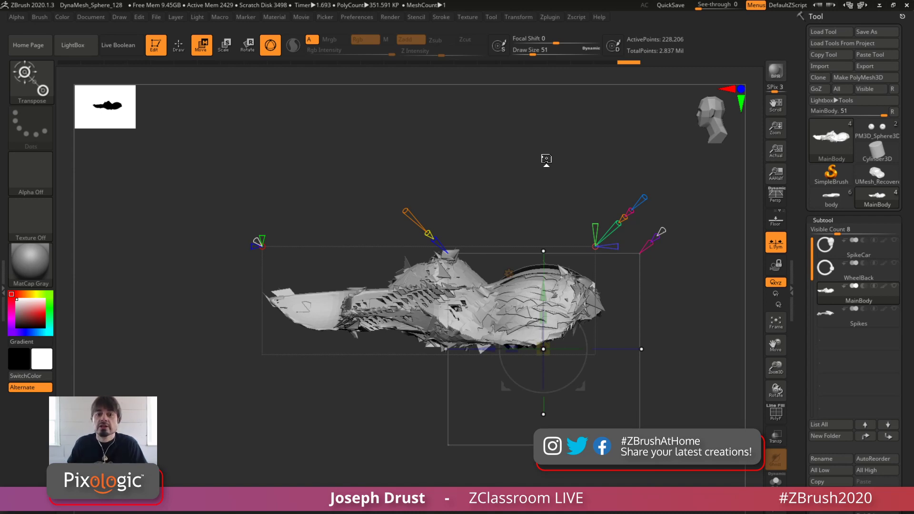
Look through the BPR Filters render settings, including the F1 filter slot
{"action": "left_click", "coordinate": [390, 17]}
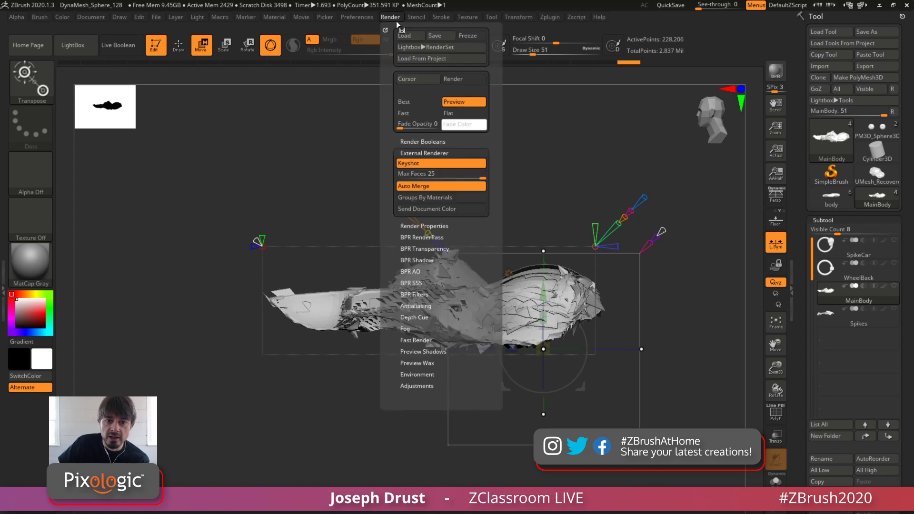
{"action": "left_click", "coordinate": [414, 295]}
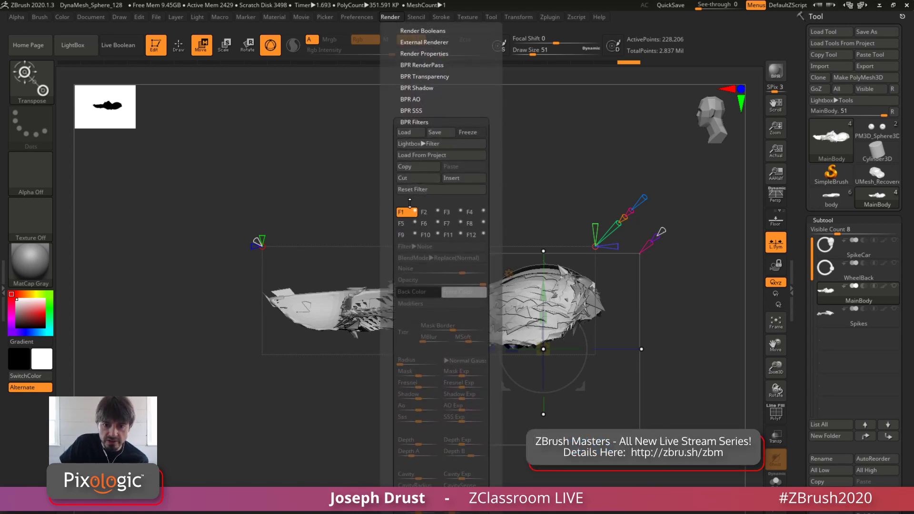
{"action": "left_click", "coordinate": [415, 217]}
{"action": "left_click", "coordinate": [422, 247]}
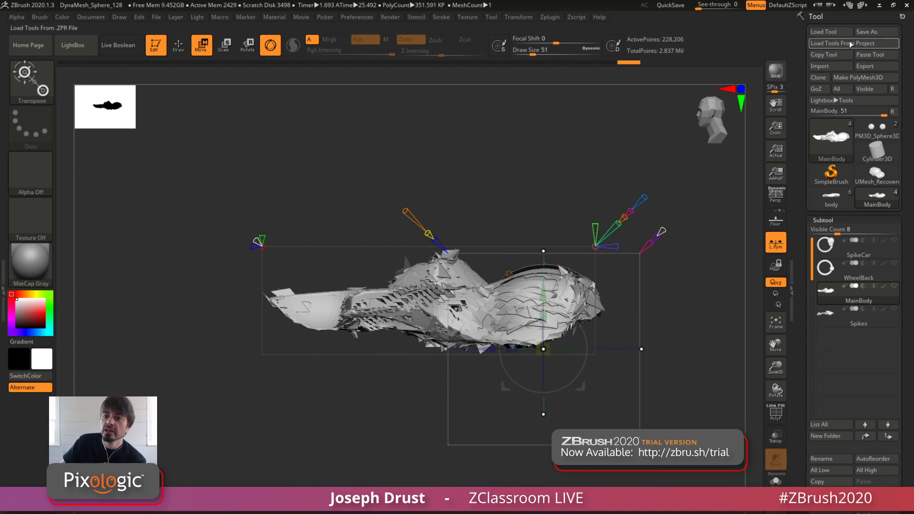
Inspect the Scale Master plugin's options and measure the MainBody's length with the Transpose line
{"action": "scroll", "coordinate": [869, 54], "scroll_direction": "up", "scroll_amount": 1}
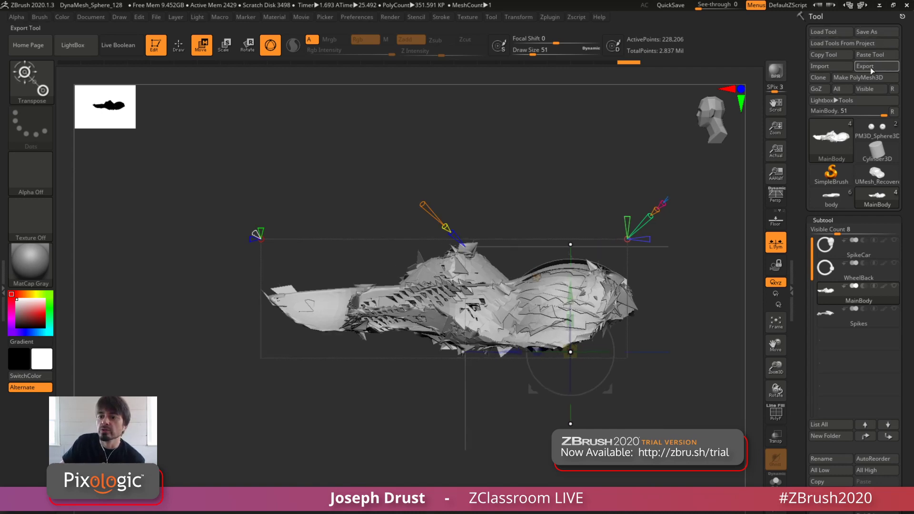
{"action": "left_click", "coordinate": [550, 16]}
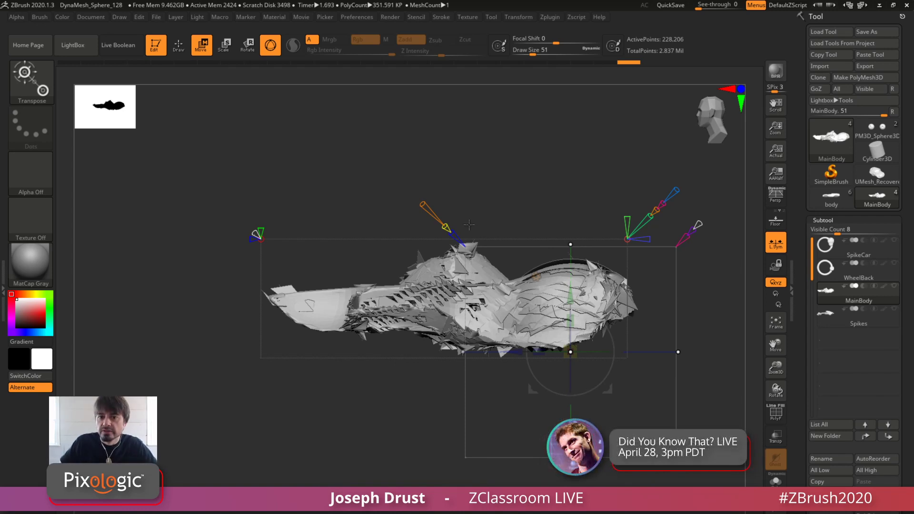
{"action": "left_click", "coordinate": [552, 19]}
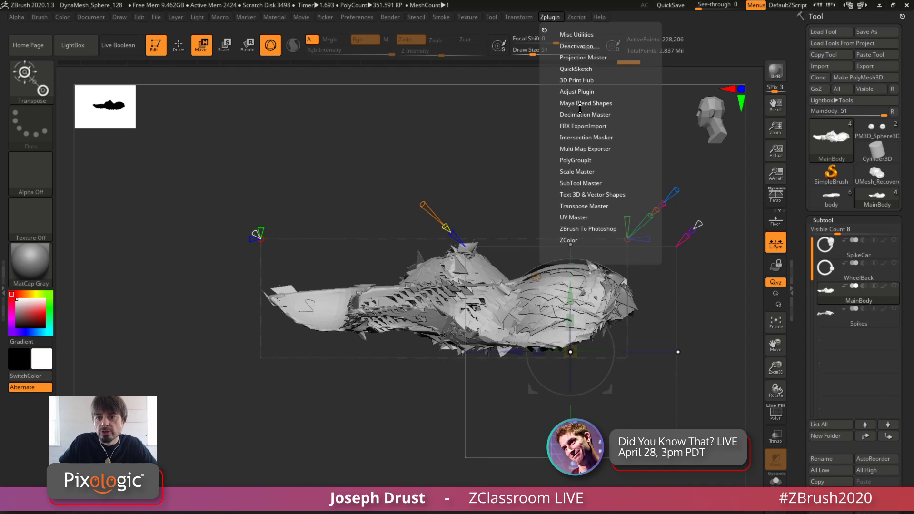
{"action": "left_click", "coordinate": [574, 173]}
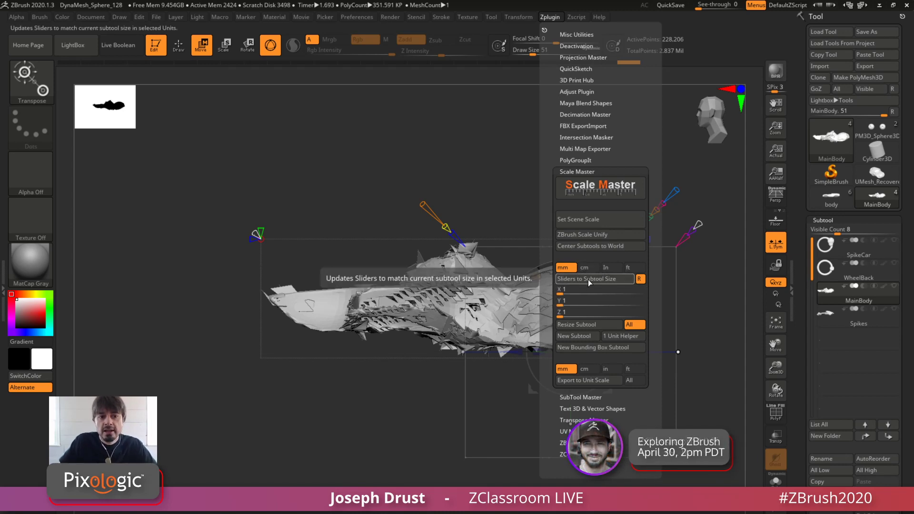
{"action": "left_click", "coordinate": [270, 45]}
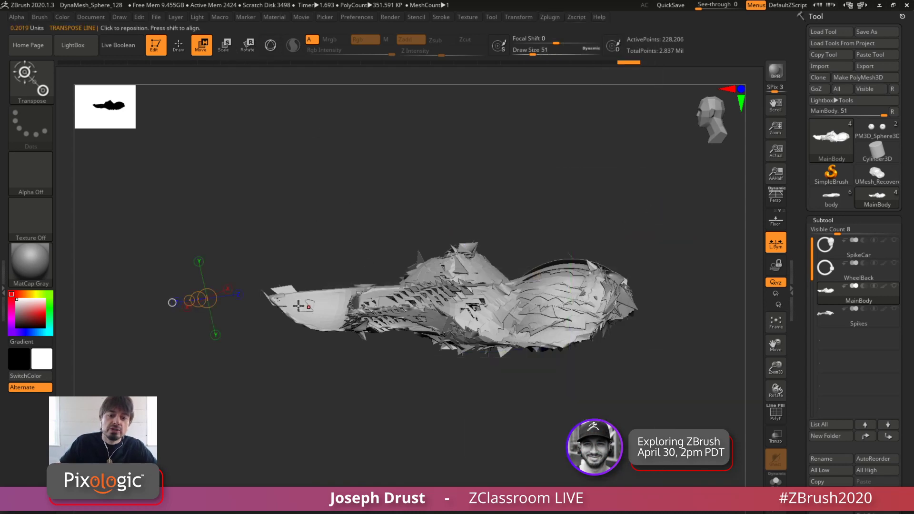
{"action": "left_click_drag", "start_coordinate": [269, 296], "coordinate": [620, 311]}
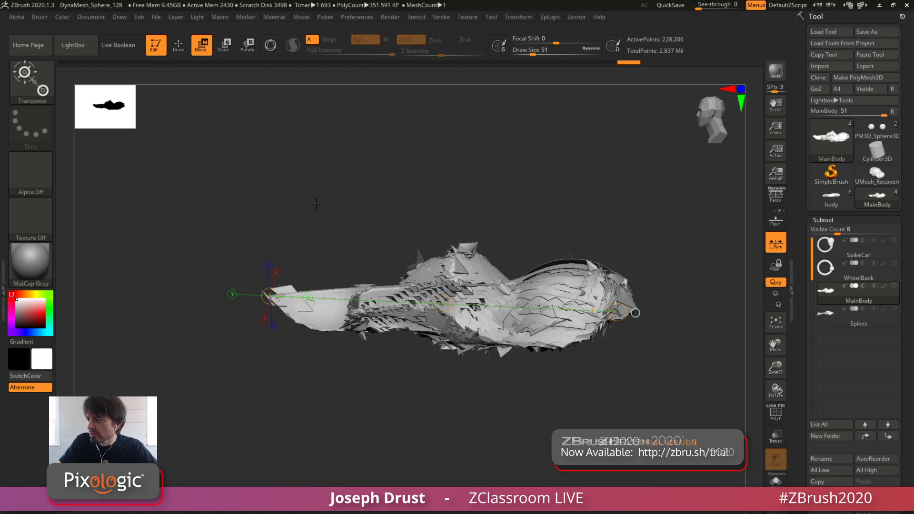
Switch to the web browser and search YouTube for "Scale Master Plugin"
{"action": "key", "text": "alt+Tab"}
{"action": "key", "text": "alt+Tab"}
{"action": "key", "text": "alt+Tab"}
{"action": "key", "text": "alt+Tab"}
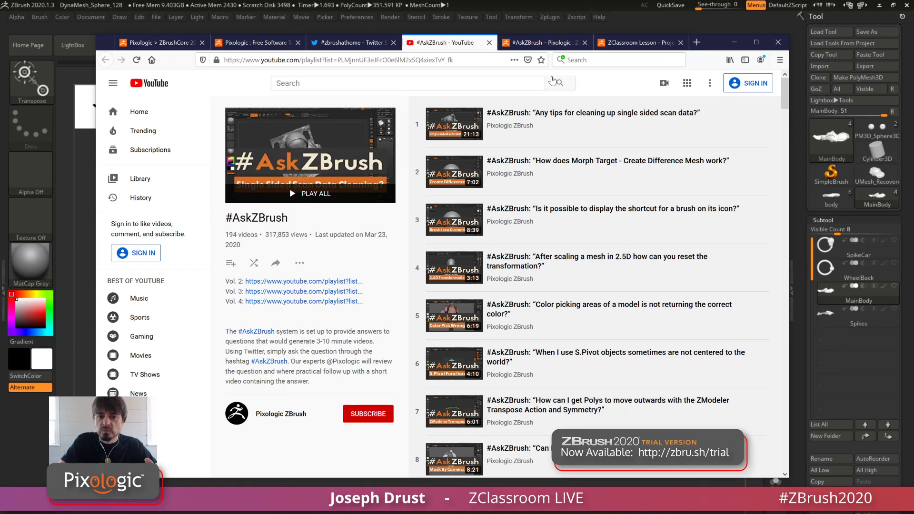
{"action": "left_click", "coordinate": [476, 83]}
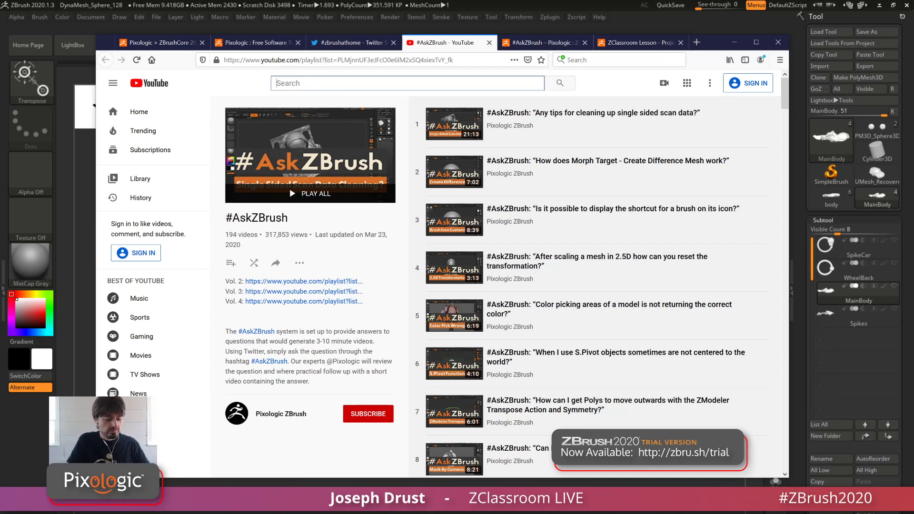
{"action": "type", "text": "Scale MAs"}
{"action": "key", "text": "BackSpace"}
{"action": "key", "text": "BackSpace"}
{"action": "type", "text": "aster"}
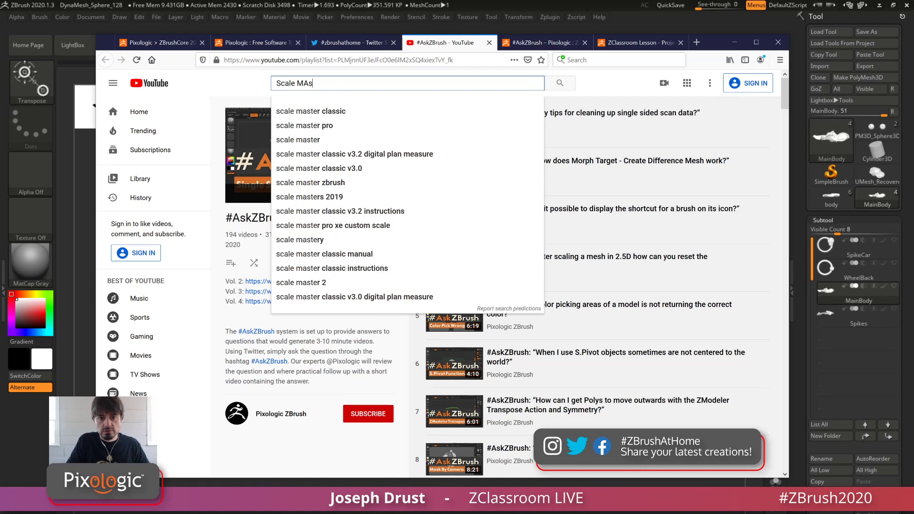
{"action": "type", "text": " Plugin"}
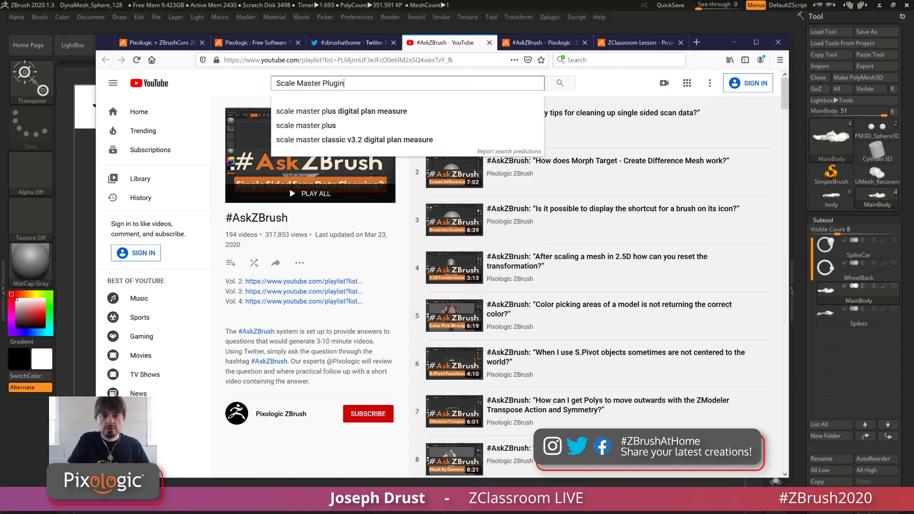
{"action": "key", "text": "Return"}
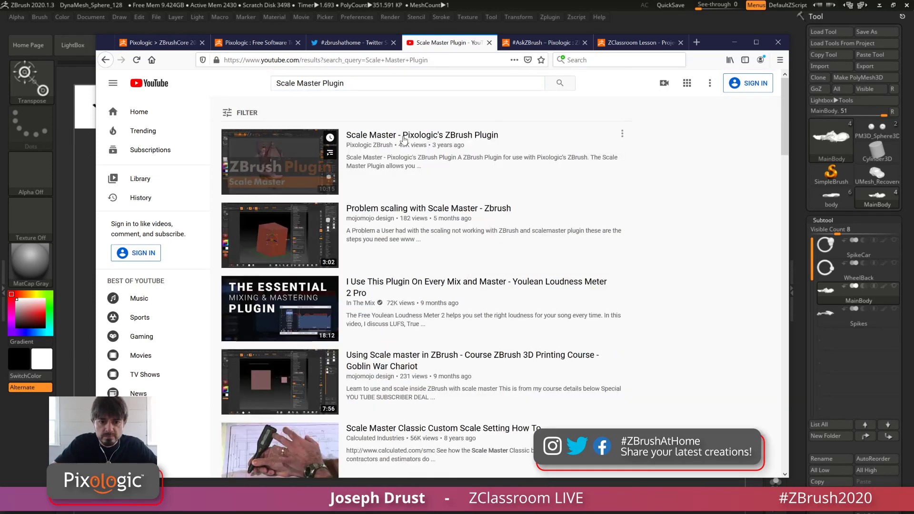
Open the "Scale Master - Pixologic's ZBrush Plugin" video, mute it, skip the ad, pause playback and dismiss the YouTube TV offer
{"action": "left_click", "coordinate": [406, 137]}
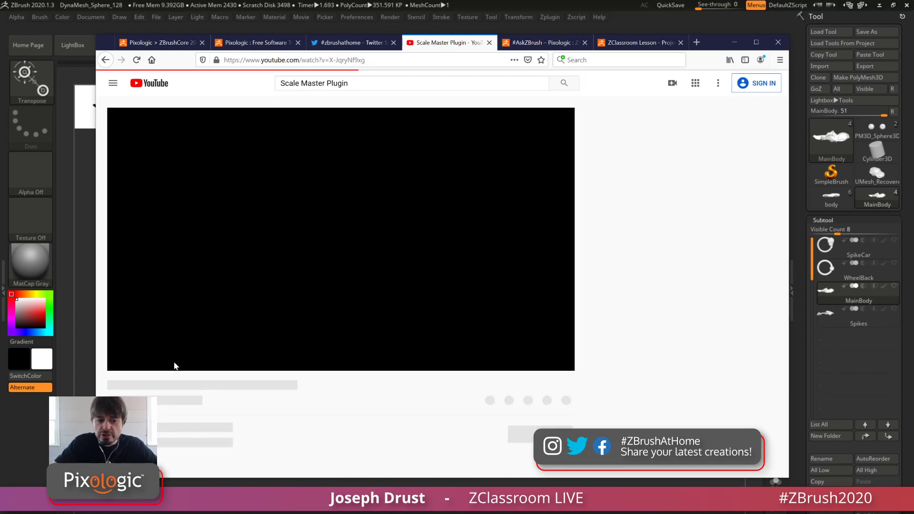
{"action": "left_click", "coordinate": [160, 358]}
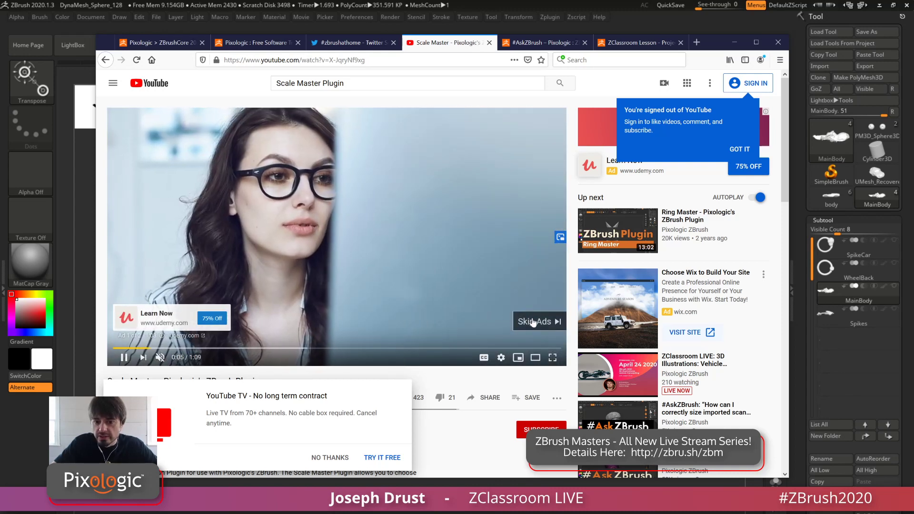
{"action": "left_click", "coordinate": [540, 320]}
{"action": "left_click", "coordinate": [124, 357]}
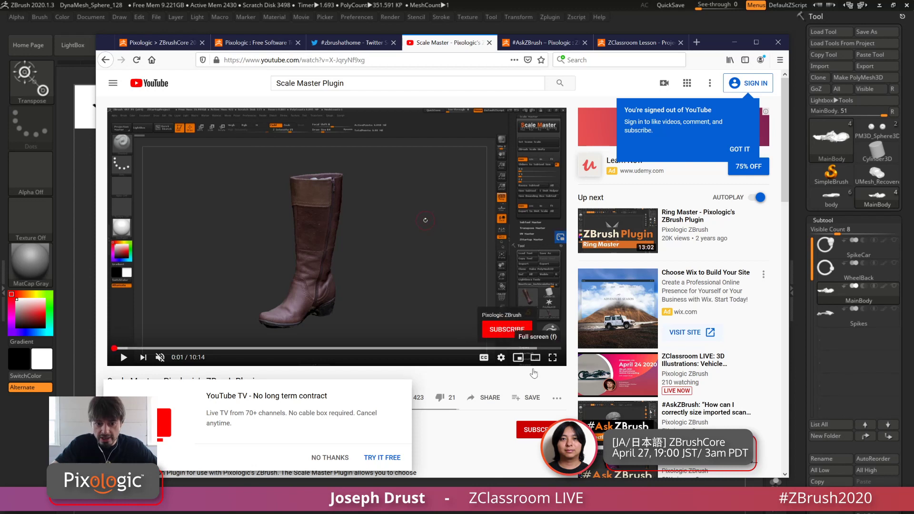
{"action": "left_click", "coordinate": [336, 460]}
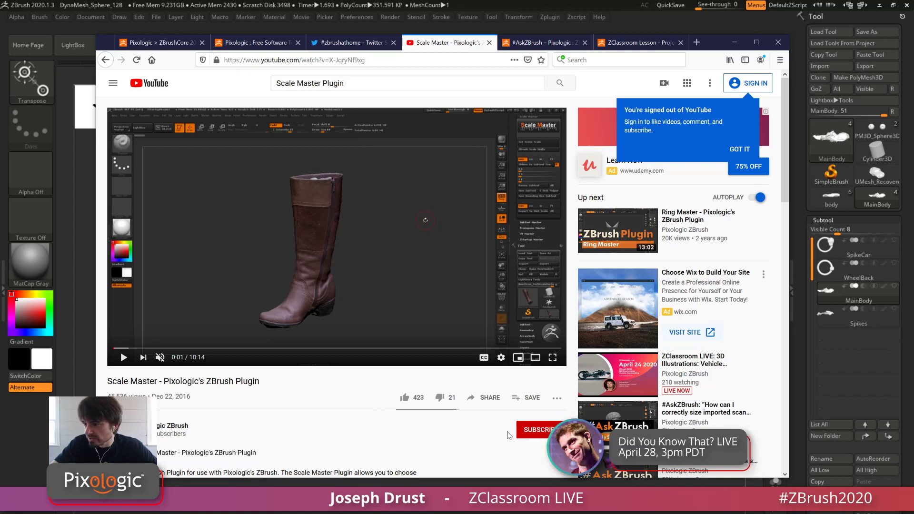
Copy the share link of the Scale Master video and close the Share dialog
{"action": "left_click", "coordinate": [483, 397]}
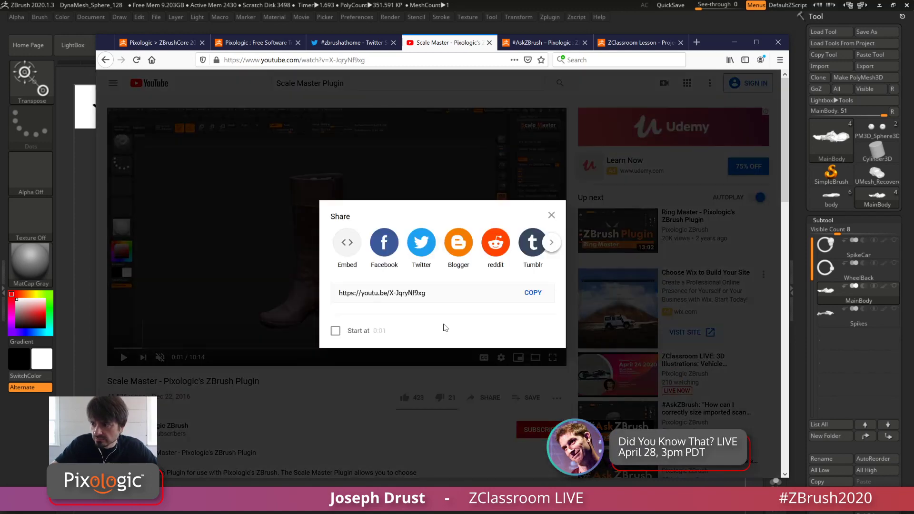
{"action": "left_click", "coordinate": [532, 292]}
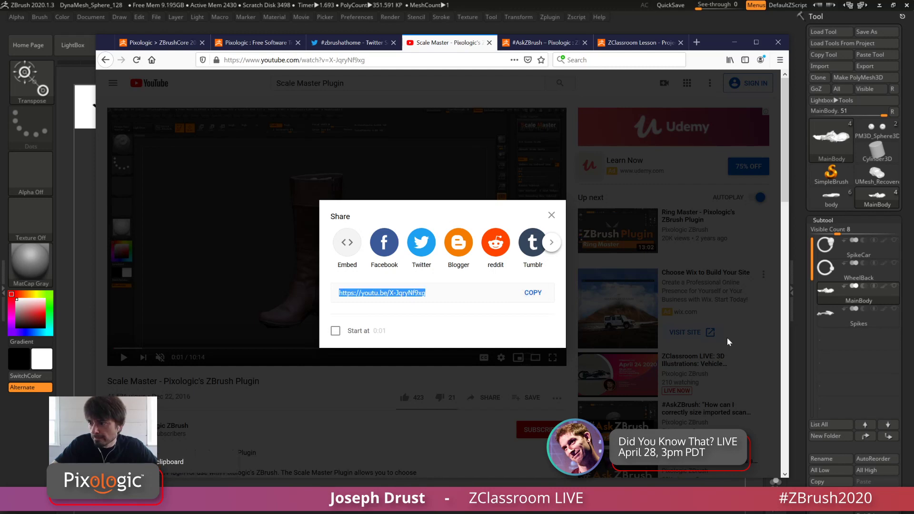
{"action": "left_click", "coordinate": [550, 217]}
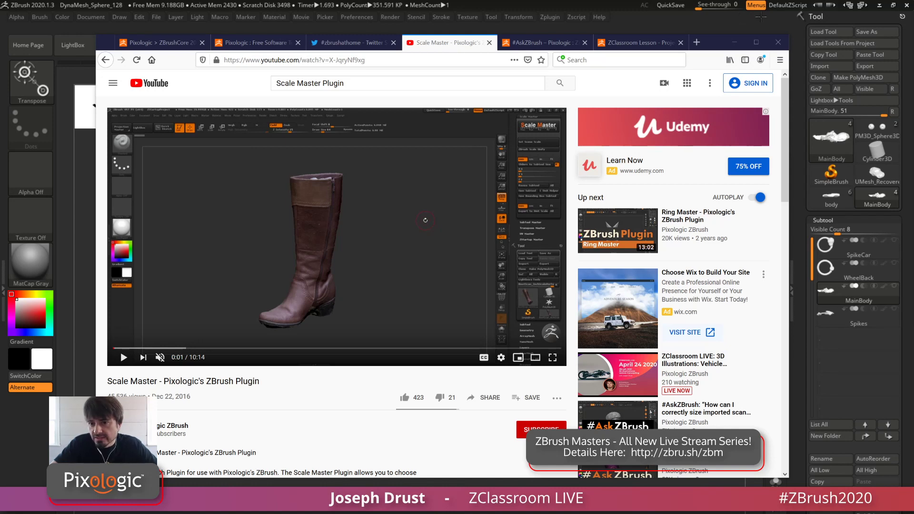
Switch back to ZBrush and look through the available macros, including Zero X, Zero Y and Zero Z
{"action": "left_click", "coordinate": [706, 18]}
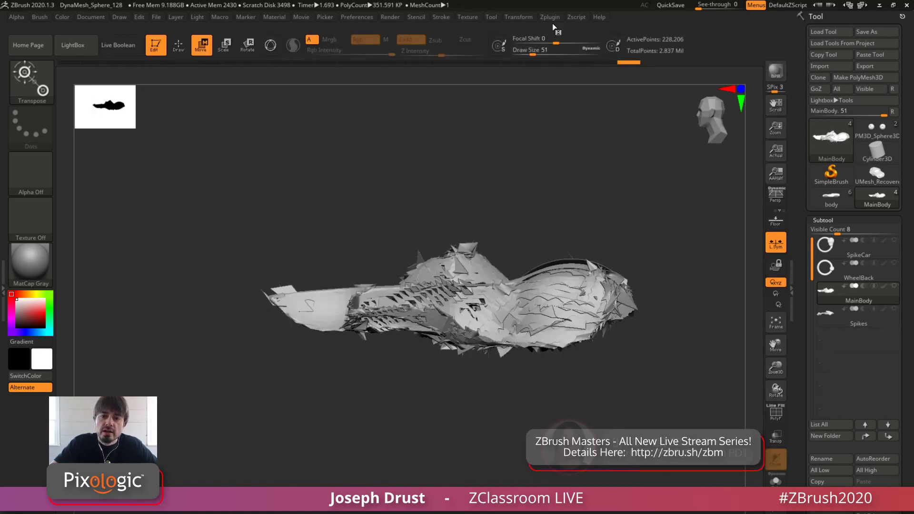
{"action": "left_click", "coordinate": [159, 19]}
{"action": "left_click", "coordinate": [220, 17]}
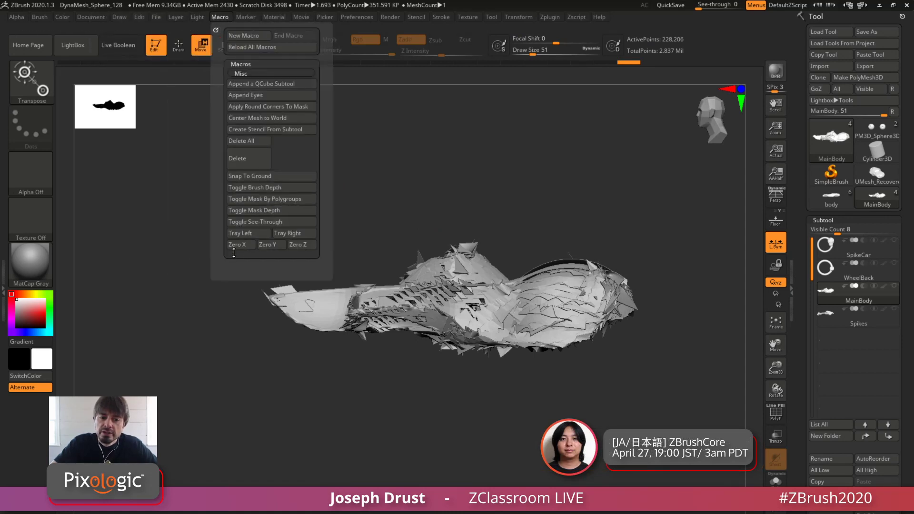
{"action": "left_click", "coordinate": [296, 244]}
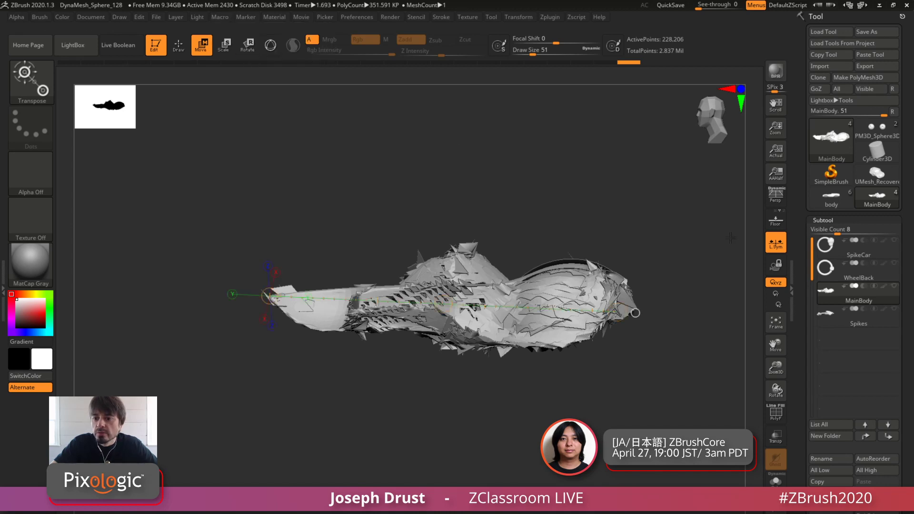
Show the SpikeCar, WheelBack and Spikes subtools together with MainBody
{"action": "left_click", "coordinate": [895, 242]}
{"action": "left_click", "coordinate": [896, 299]}
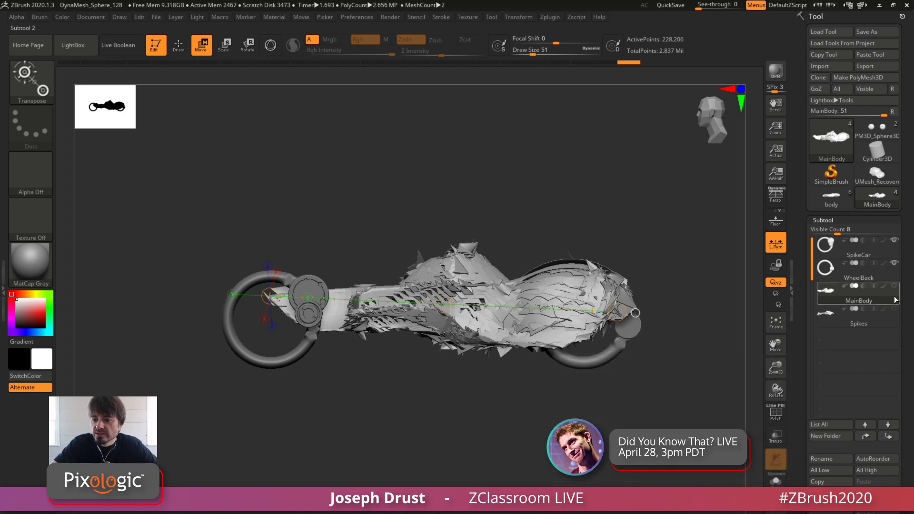
{"action": "left_click", "coordinate": [894, 309]}
{"action": "left_click", "coordinate": [820, 274]}
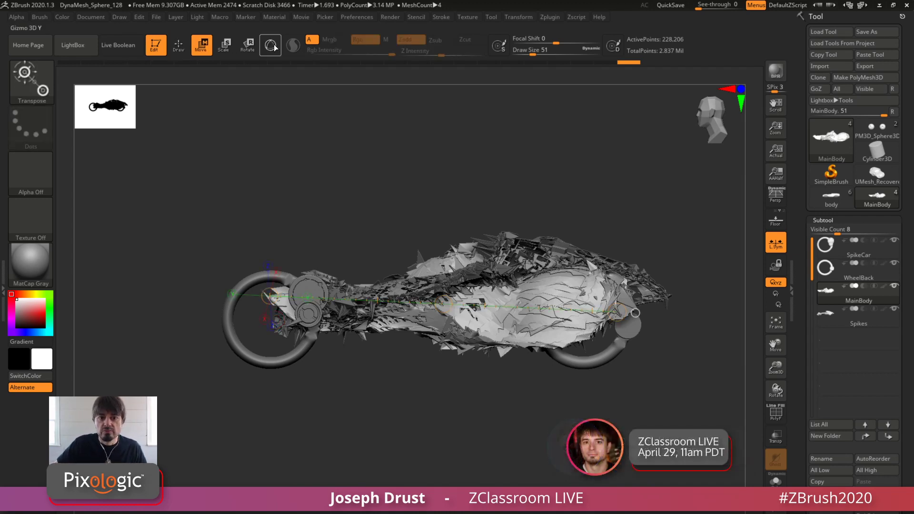
Turn the gizmo back on and accept the deformer's changes on MainBody to return to the standard gizmo
{"action": "left_click", "coordinate": [273, 46]}
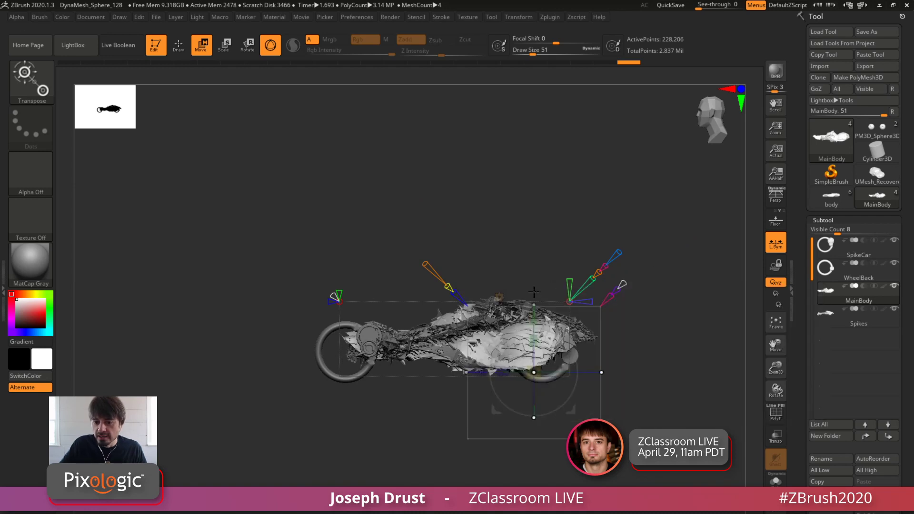
{"action": "left_click", "coordinate": [499, 297]}
{"action": "left_click", "coordinate": [656, 293]}
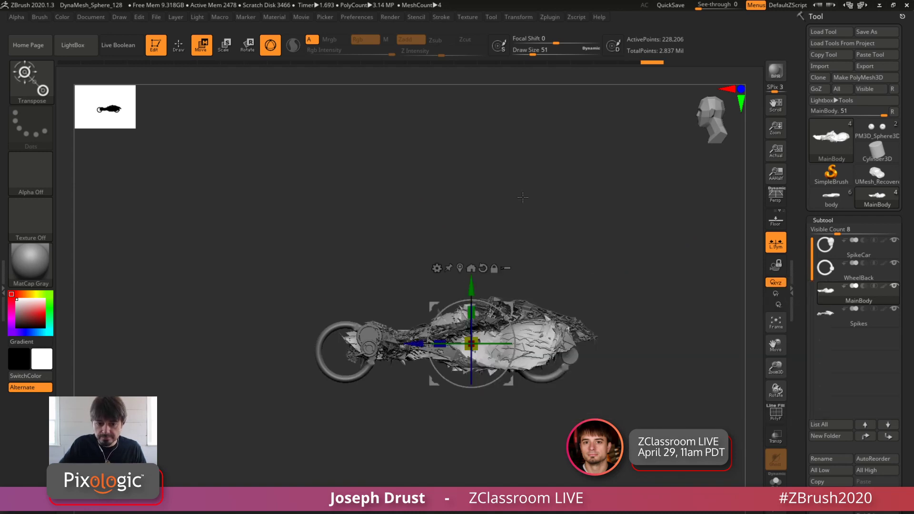
Enable Transpose All Selected Subtools on the gizmo so it acts on the vehicle's visible subtools together
{"action": "left_click_drag", "start_coordinate": [522, 197], "coordinate": [480, 185], "text": "alt"}
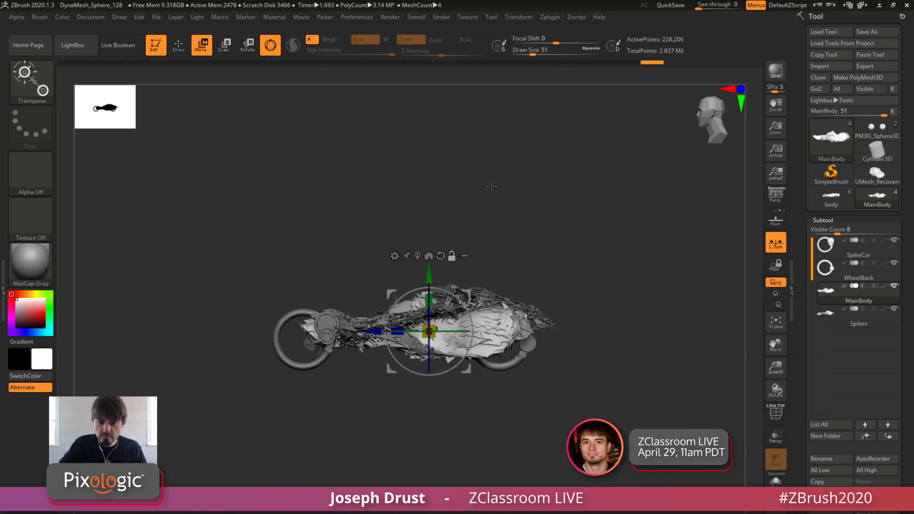
{"action": "left_click", "coordinate": [464, 257]}
{"action": "left_click_drag", "start_coordinate": [467, 294], "coordinate": [408, 235]}
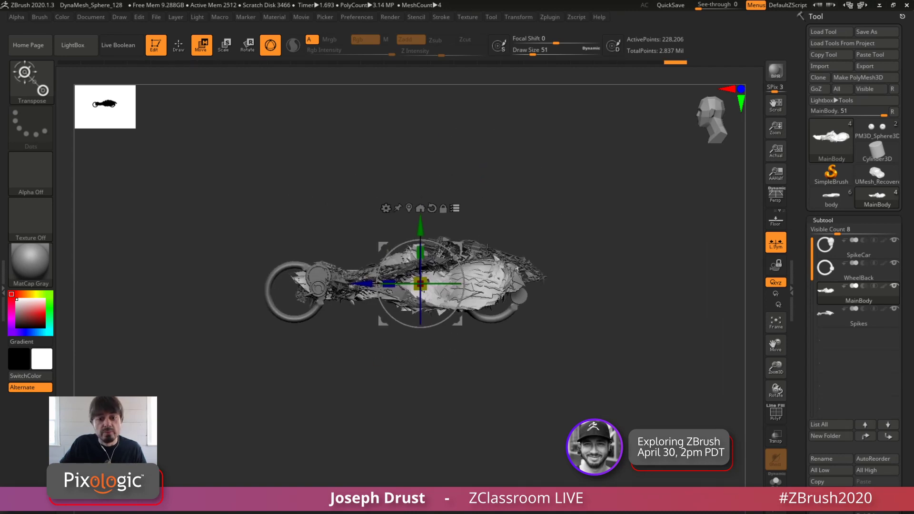
{"action": "mouse_move", "coordinate": [359, 291]}
{"action": "left_mouse_down"}
{"action": "mouse_move", "coordinate": [319, 295]}
{"action": "mouse_move", "coordinate": [358, 295]}
{"action": "left_mouse_up"}
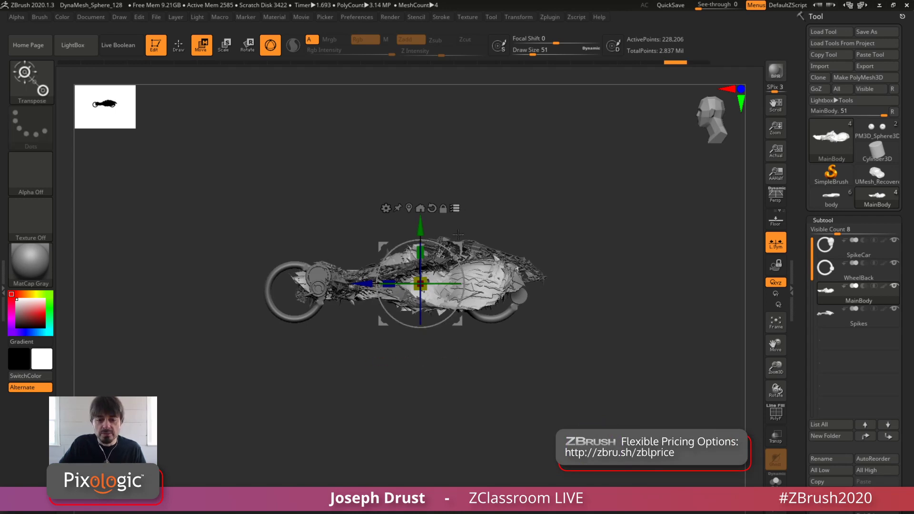
{"action": "left_click_drag", "start_coordinate": [487, 187], "coordinate": [486, 225]}
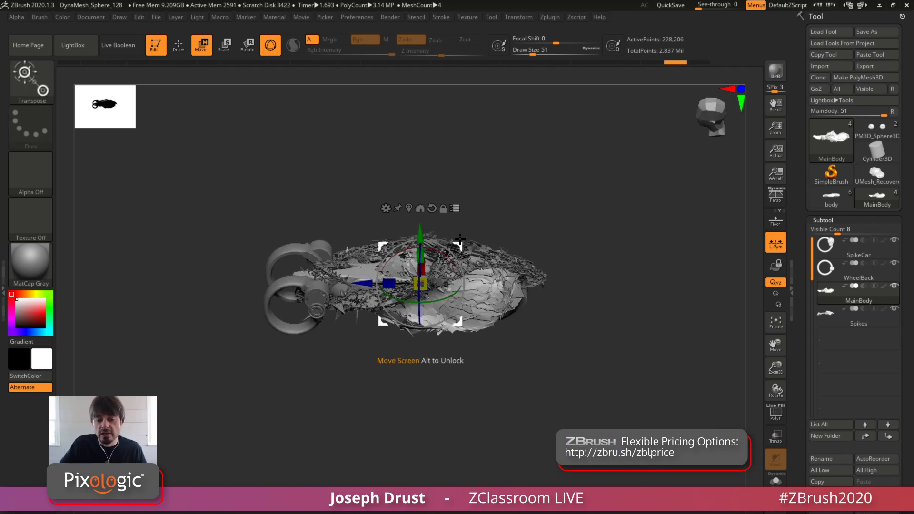
{"action": "left_click_drag", "start_coordinate": [486, 190], "coordinate": [465, 194], "text": "shift"}
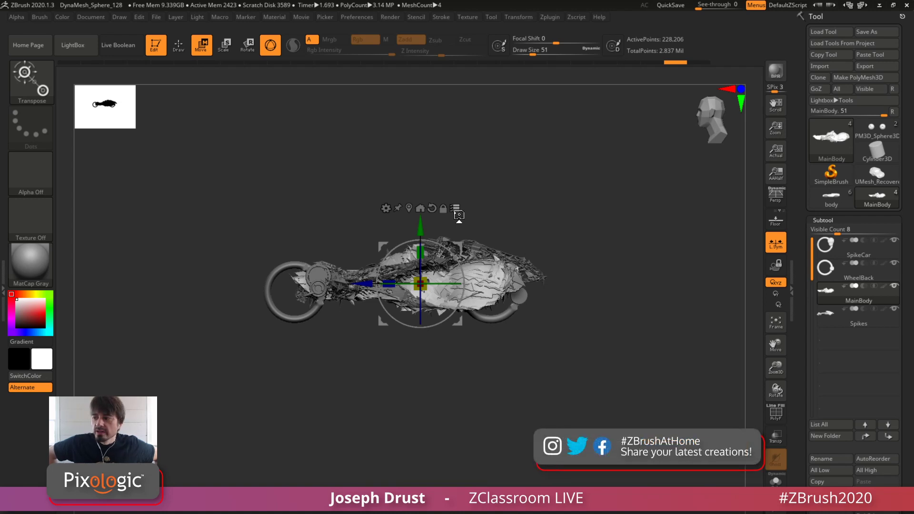
{"action": "mouse_move", "coordinate": [562, 185]}
{"action": "left_mouse_down", "text": "alt"}
{"action": "mouse_move", "coordinate": [582, 142]}
{"action": "mouse_move", "coordinate": [577, 189]}
{"action": "left_mouse_up", "text": "alt"}
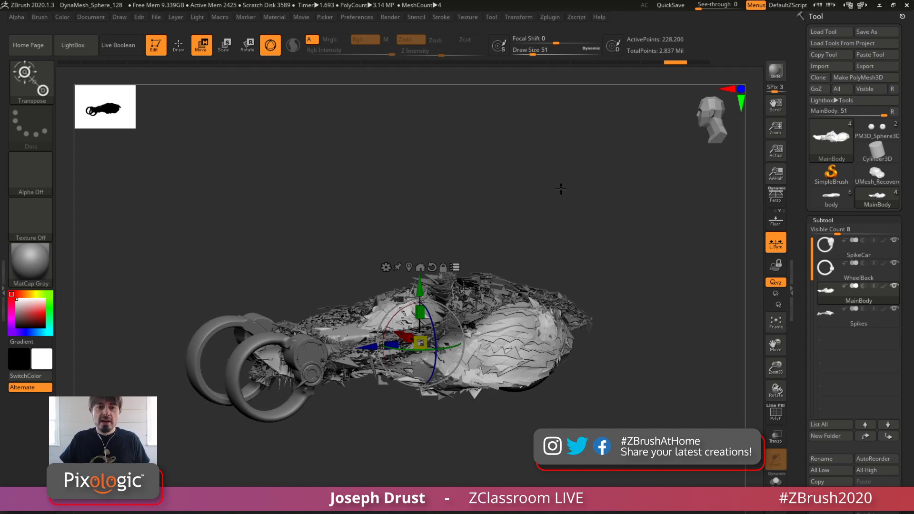
Leave the transform gizmo and return to Draw mode with the Move brush on MainBody
{"action": "left_click", "coordinate": [178, 45]}
{"action": "left_click_drag", "start_coordinate": [504, 138], "coordinate": [503, 155]}
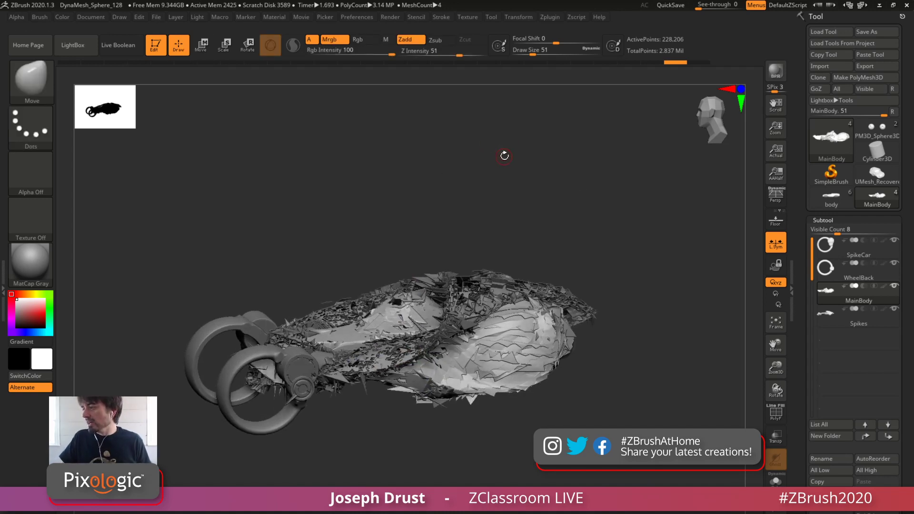
{"action": "left_click_drag", "start_coordinate": [532, 200], "coordinate": [540, 165], "text": "alt"}
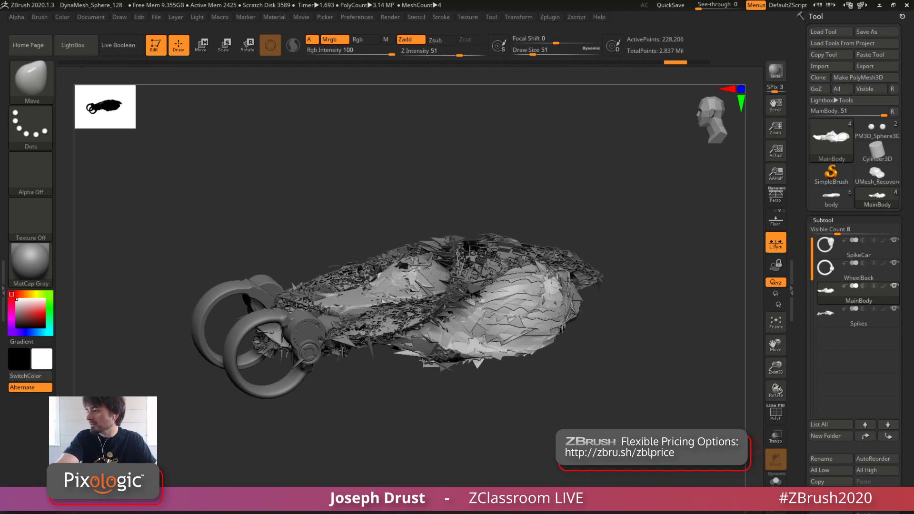
{"action": "mouse_move", "coordinate": [828, 291]}
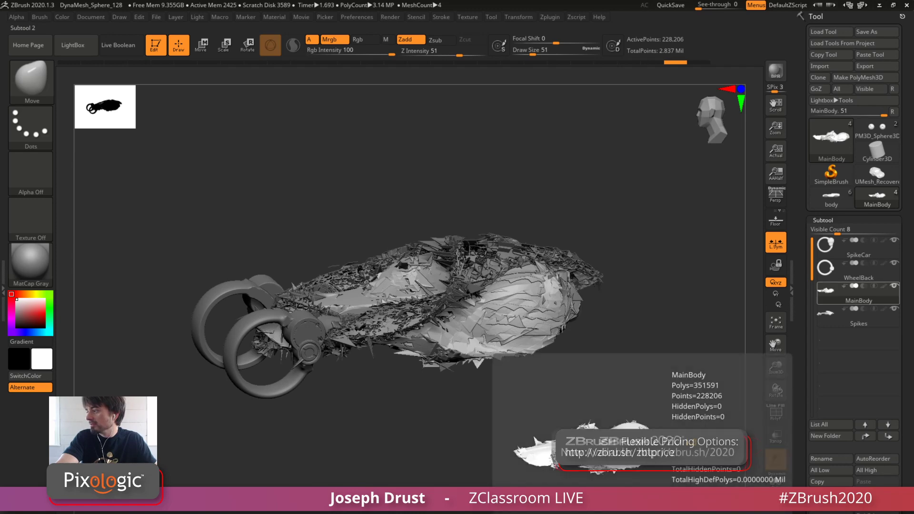